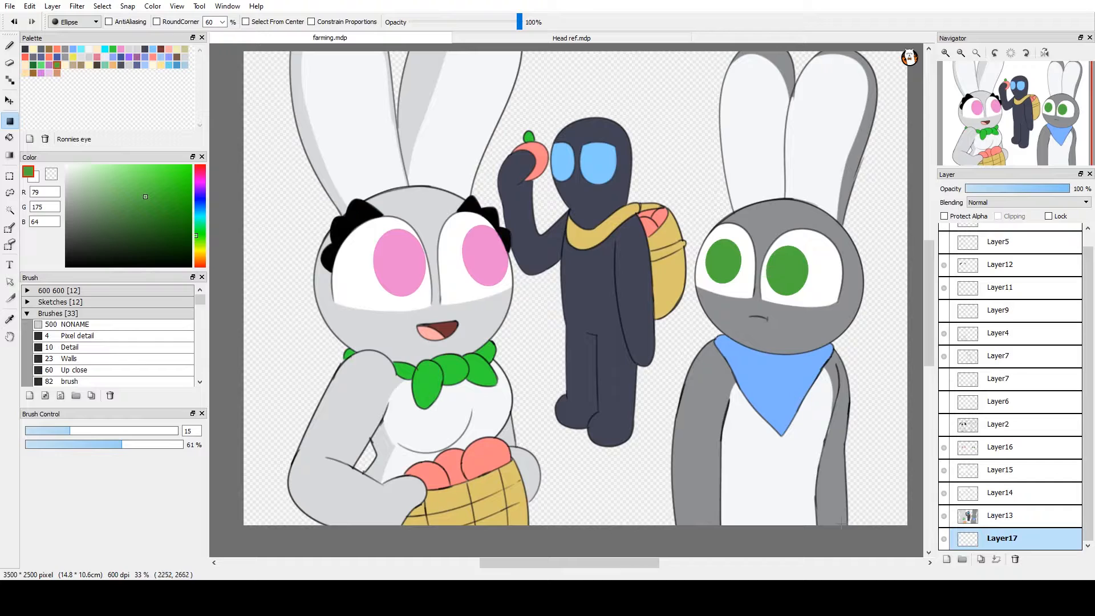
Try covering the background on Layer17 with a large ellipse in brown, RGB 151, 104, 78
key(alt+Tab)
click(202, 258)
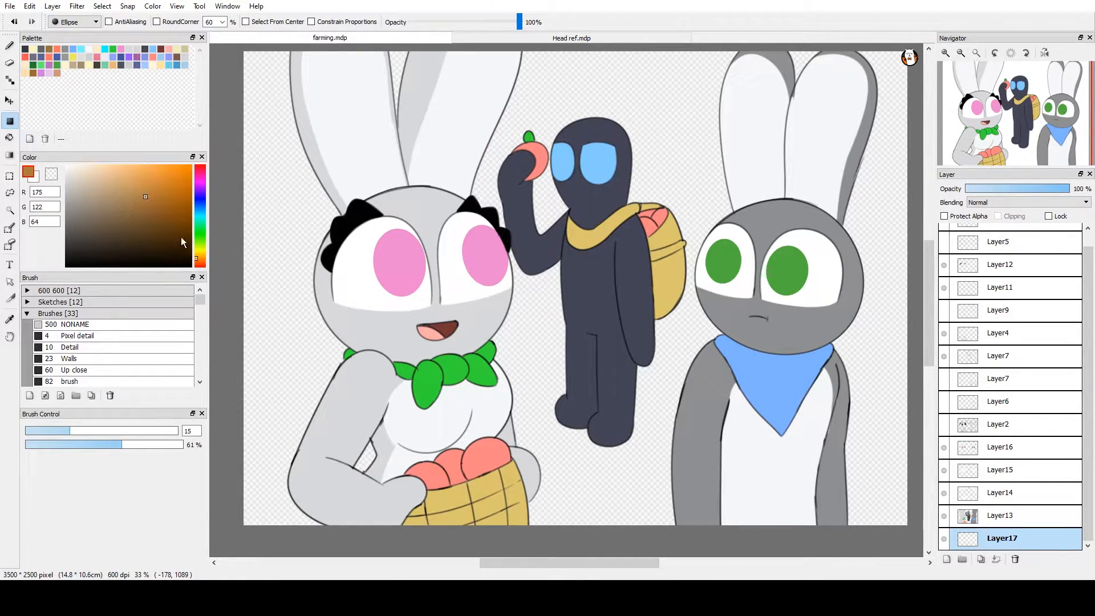
click(140, 216)
drag(204, 257, 203, 262)
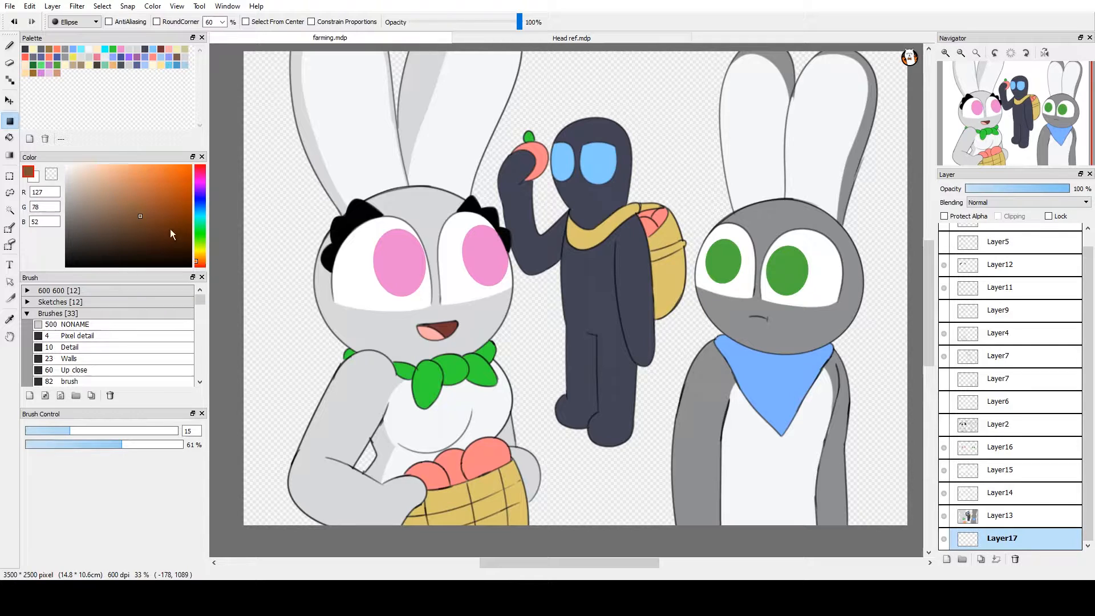
drag(143, 226, 143, 212)
scroll(248, 231, down, 3)
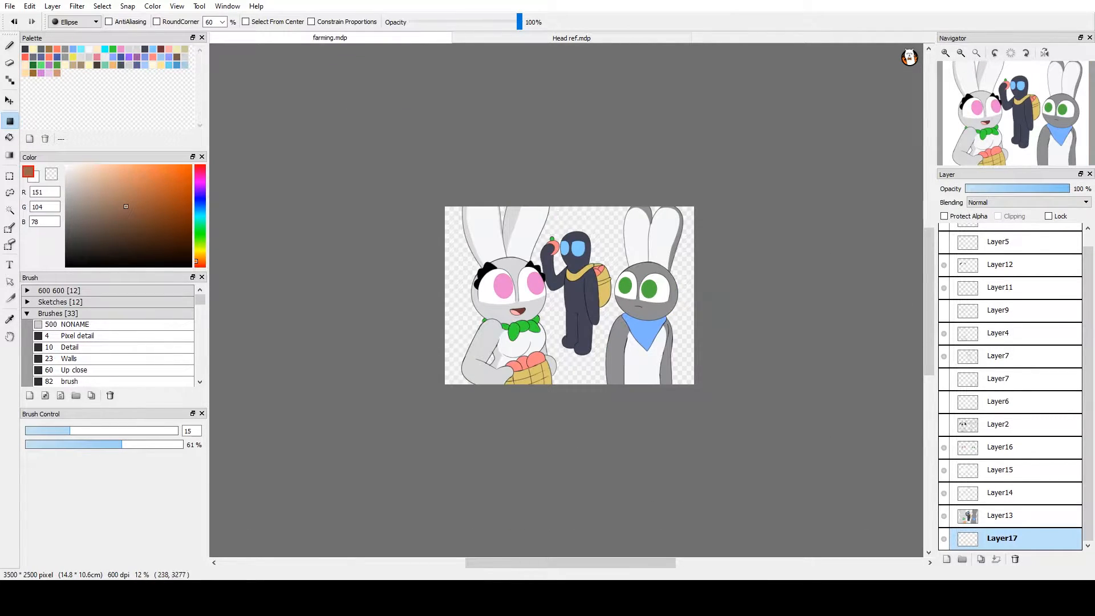
drag(376, 440, 829, 140)
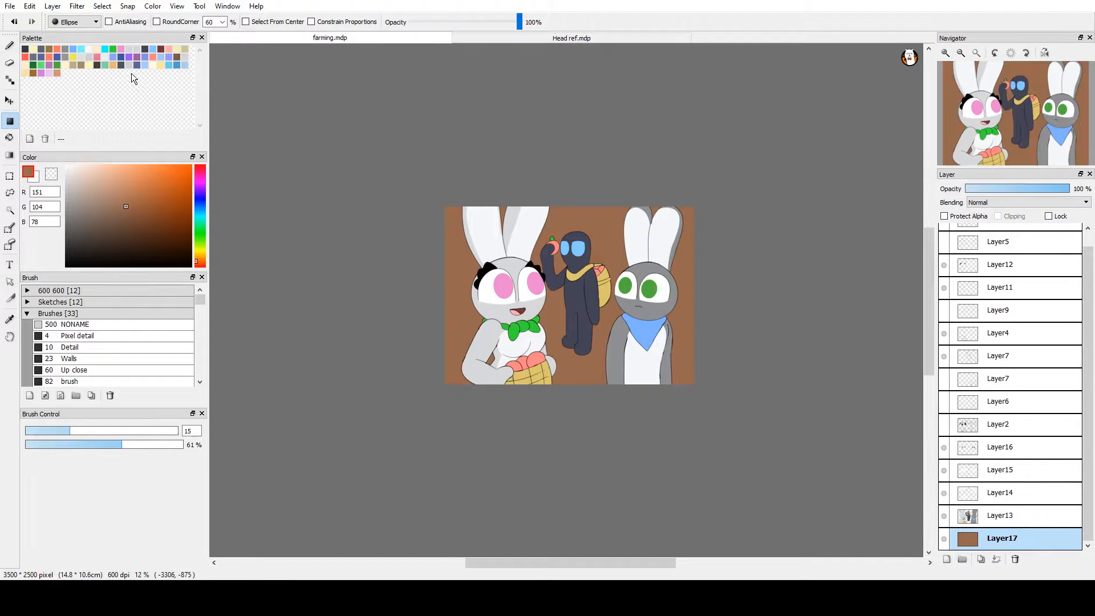
Try covering the Layer17 background with large ellipses in a more reddish brown
drag(122, 206, 110, 213)
drag(382, 469, 926, 68)
drag(408, 461, 899, 70)
Cover the whole background on Layer17 with a rectangle in golden brown, RGB 144, 101, 54
click(199, 258)
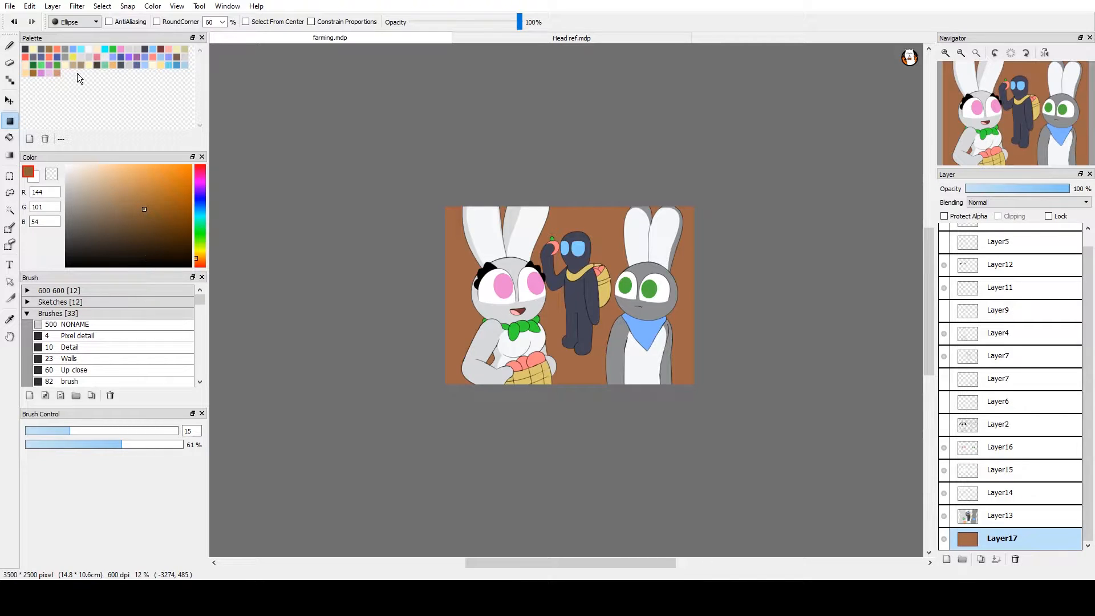
click(80, 25)
click(79, 33)
drag(321, 507, 808, 54)
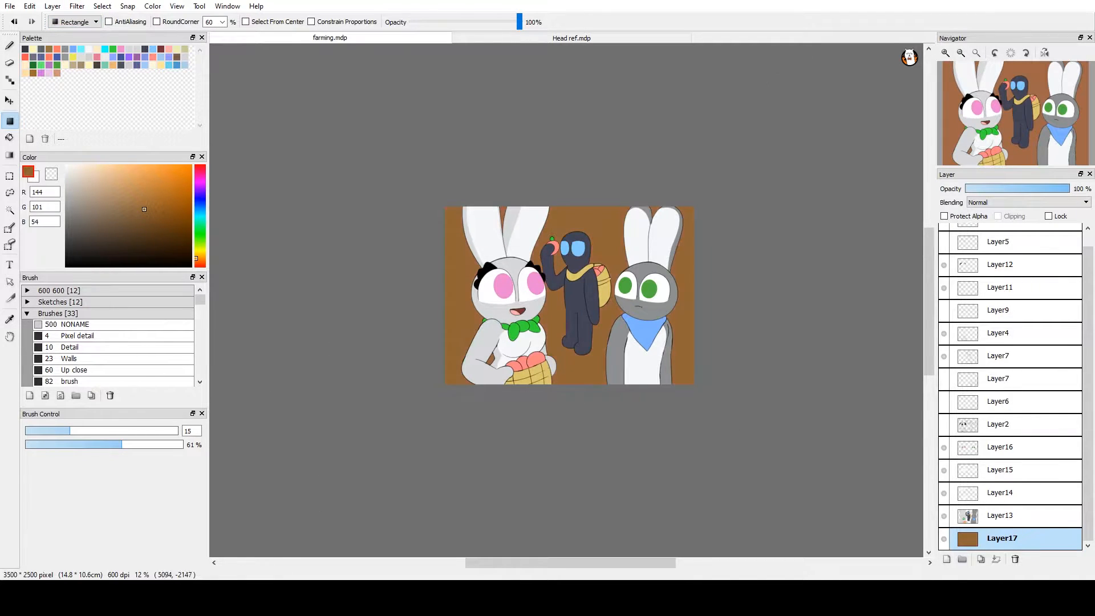
Add a sky across the upper half of the background with a rectangle in light blue, RGB 149, 235, 255
drag(121, 184, 110, 167)
click(197, 219)
drag(141, 202, 118, 167)
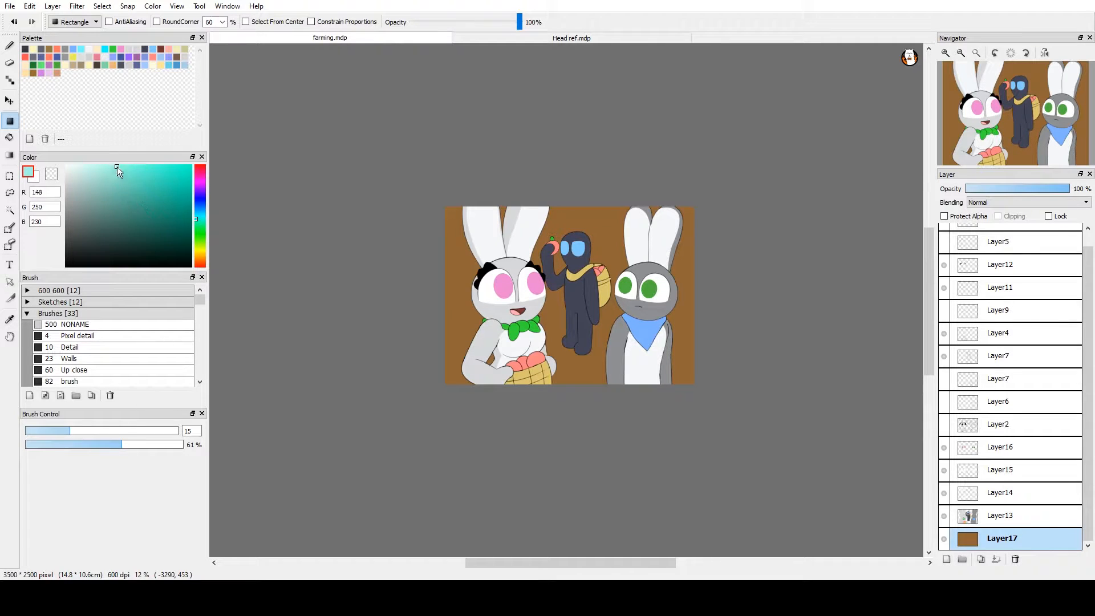
click(199, 213)
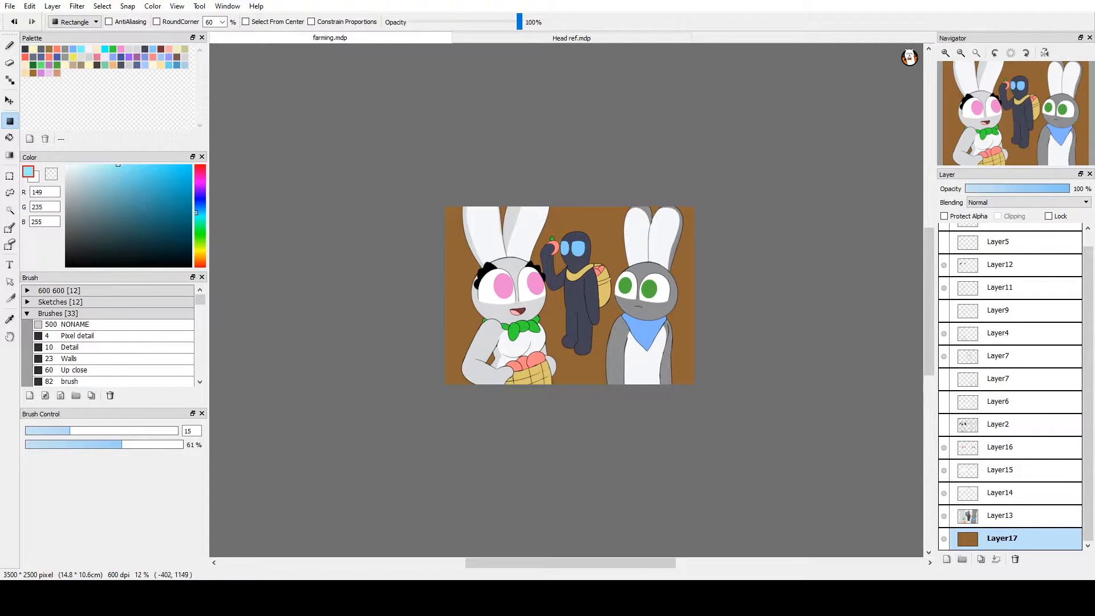
drag(415, 293, 720, 149)
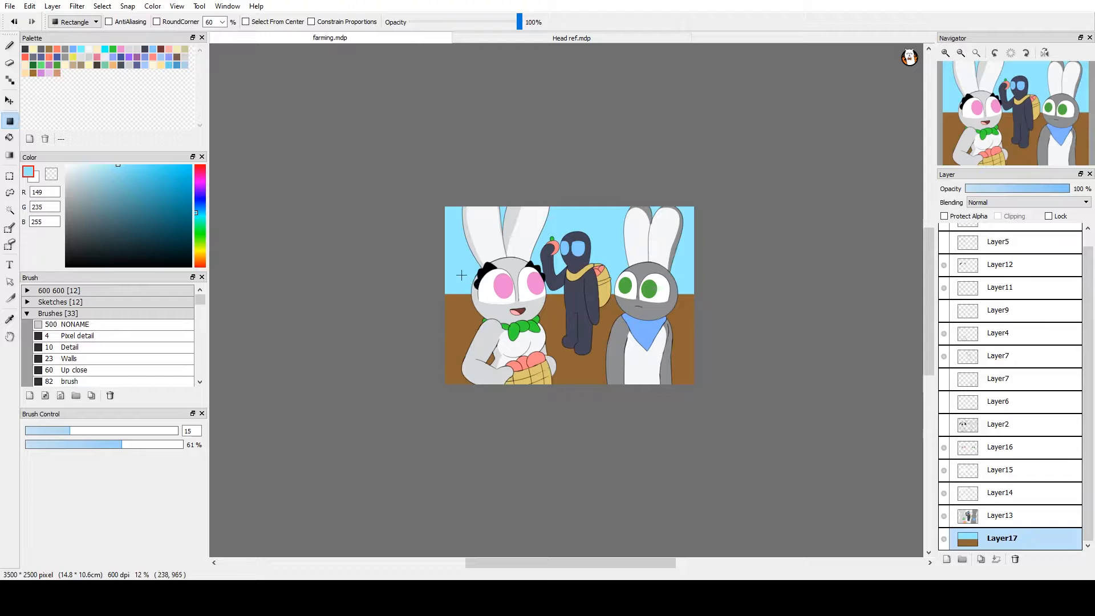
Extend the light blue sky slightly further down with another rectangle across the full canvas width
scroll(561, 103, up, 3)
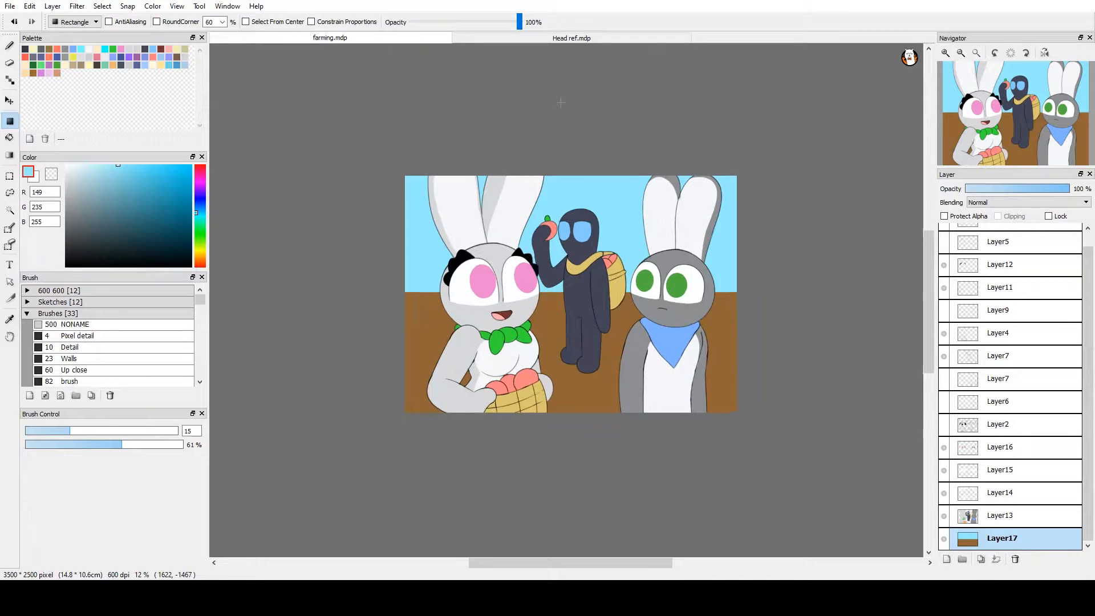
scroll(561, 103, down, 1)
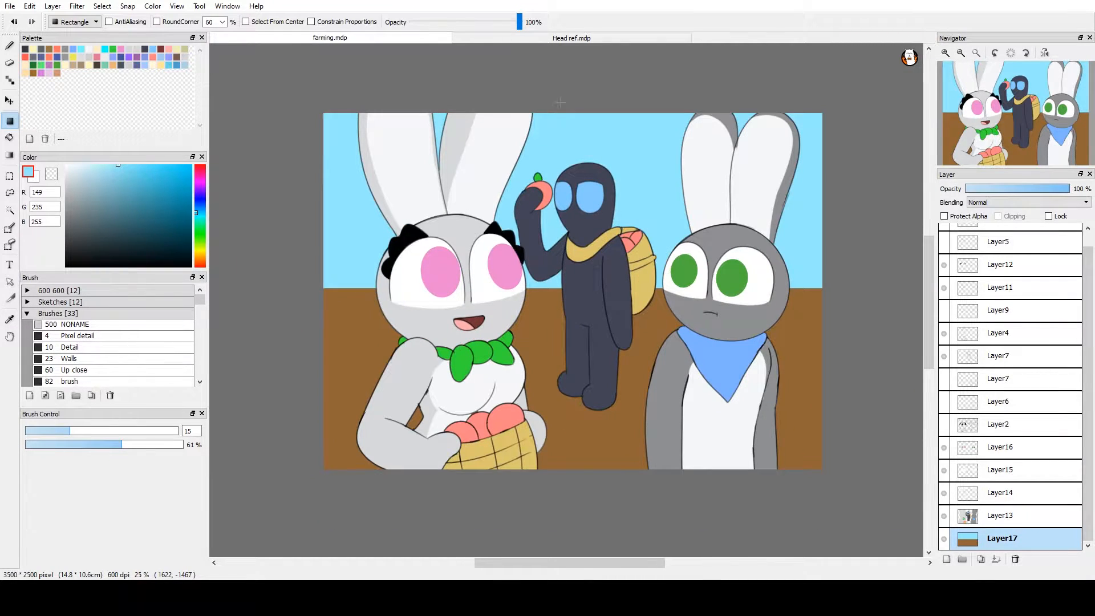
key(ctrl+minus)
drag(371, 299, 899, 62)
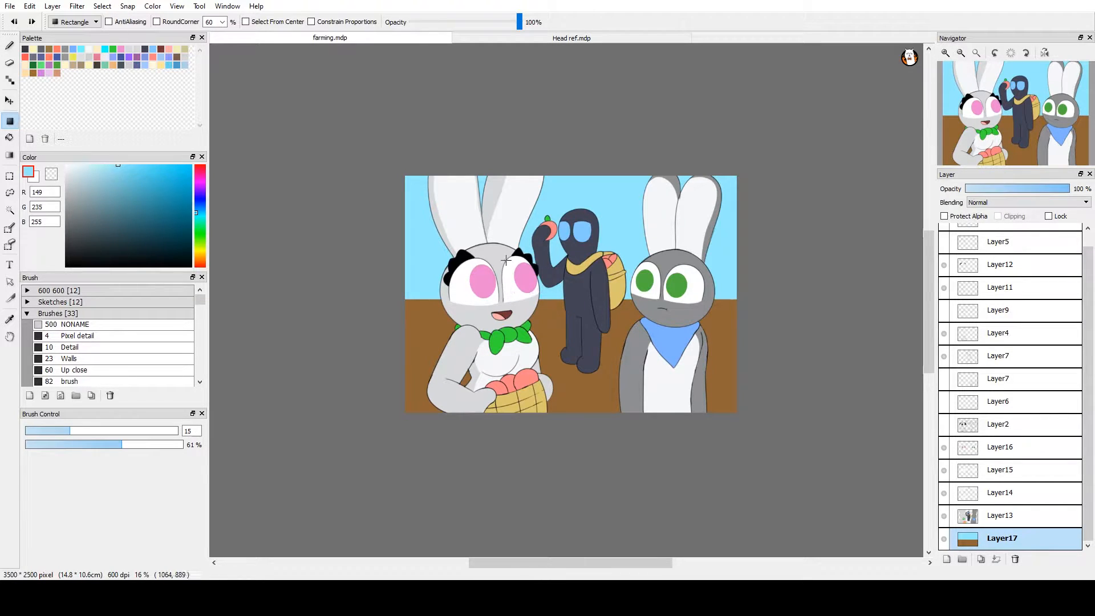
Select the painted area of the characters from Layer13 and add a new layer above it
scroll(505, 260, up, 3)
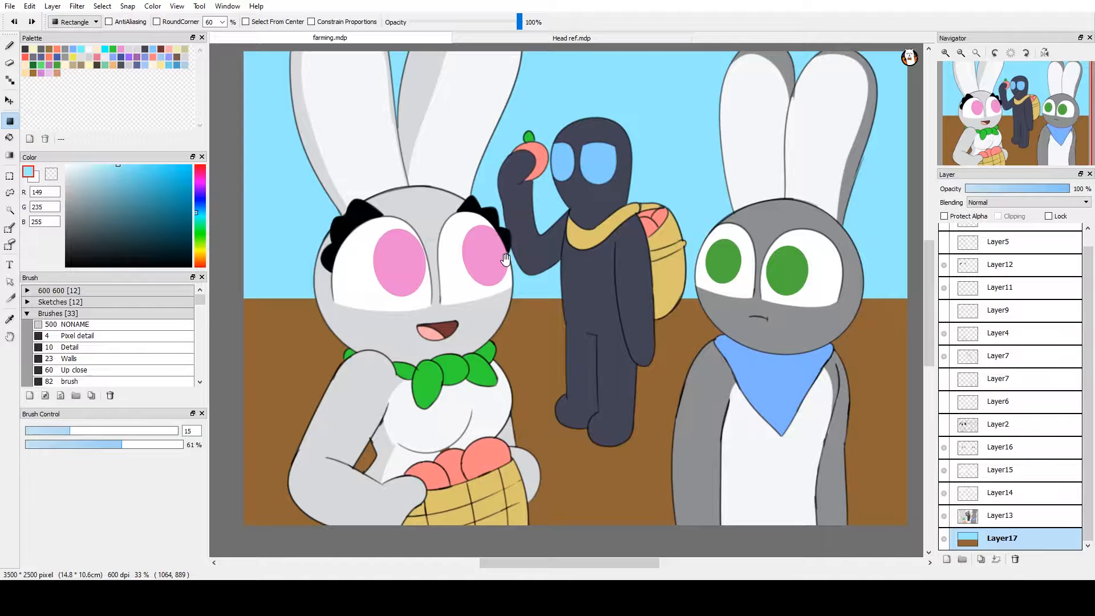
drag(735, 374, 750, 398)
mouse_move(836, 444)
mouse_down()
mouse_move(838, 415)
mouse_move(831, 433)
mouse_move(788, 413)
mouse_up()
click(974, 520)
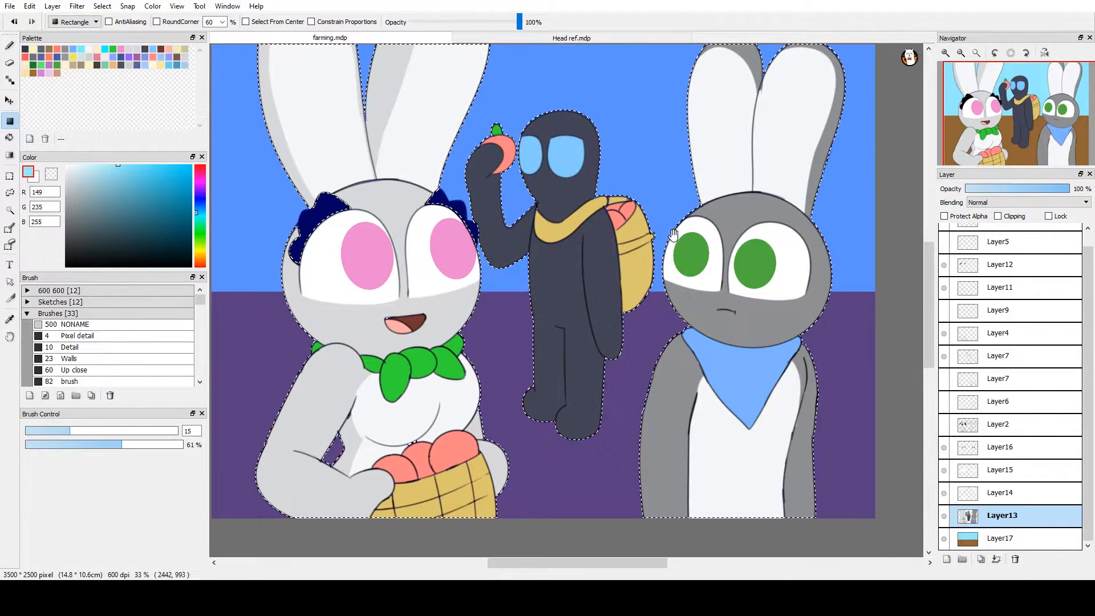
drag(655, 317, 663, 386)
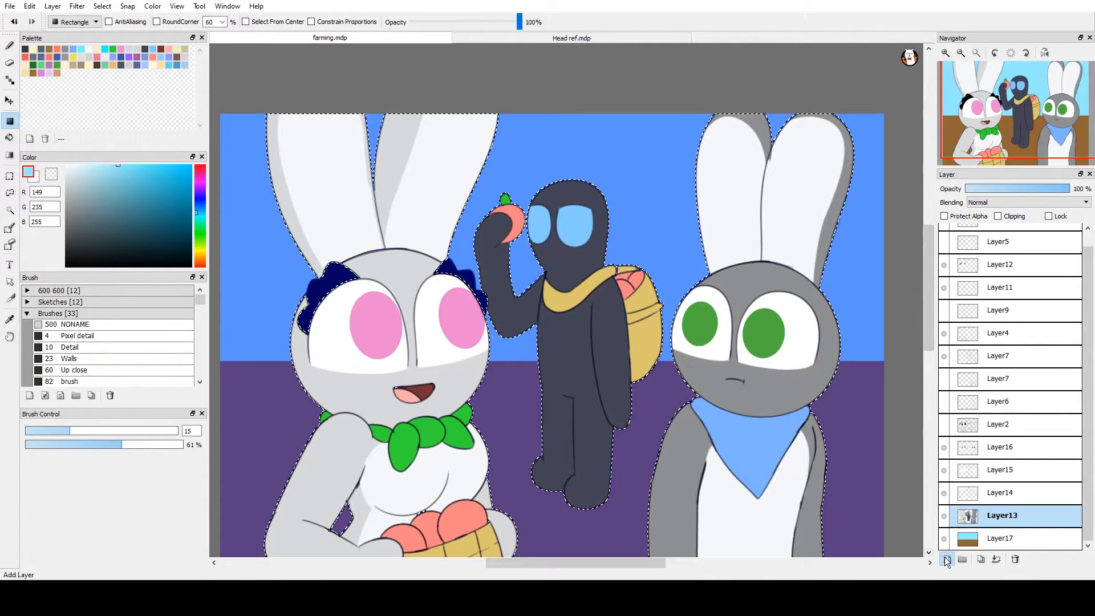
click(946, 561)
Set the colour to dark purple, RGB 47, 11, 53, and ready the 700 effects brush for painting
click(197, 185)
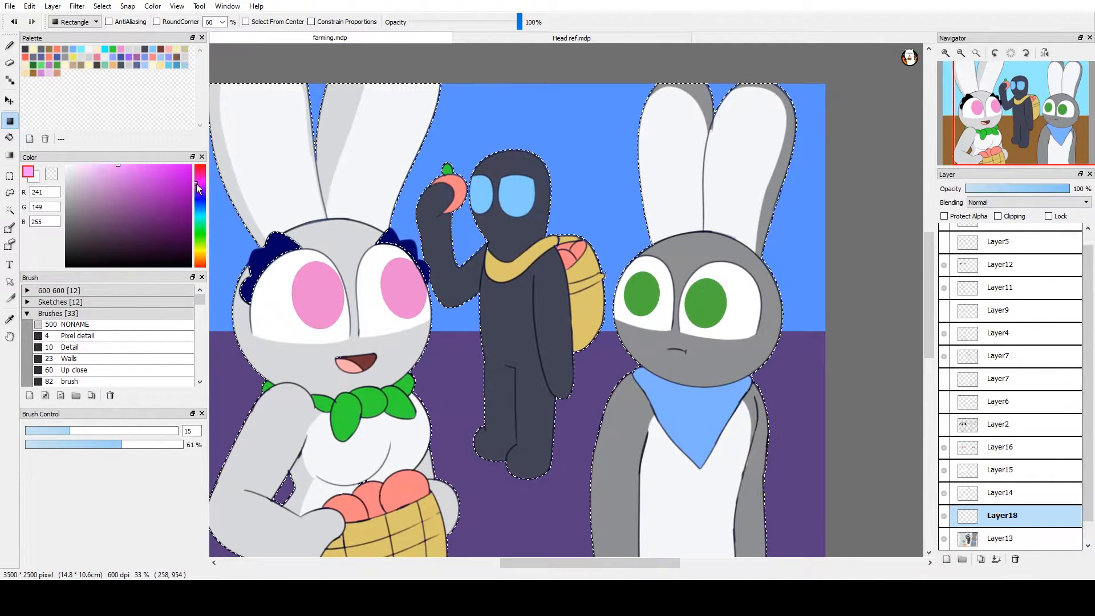
click(165, 245)
drag(202, 297, 198, 330)
click(173, 384)
drag(512, 310, 692, 276)
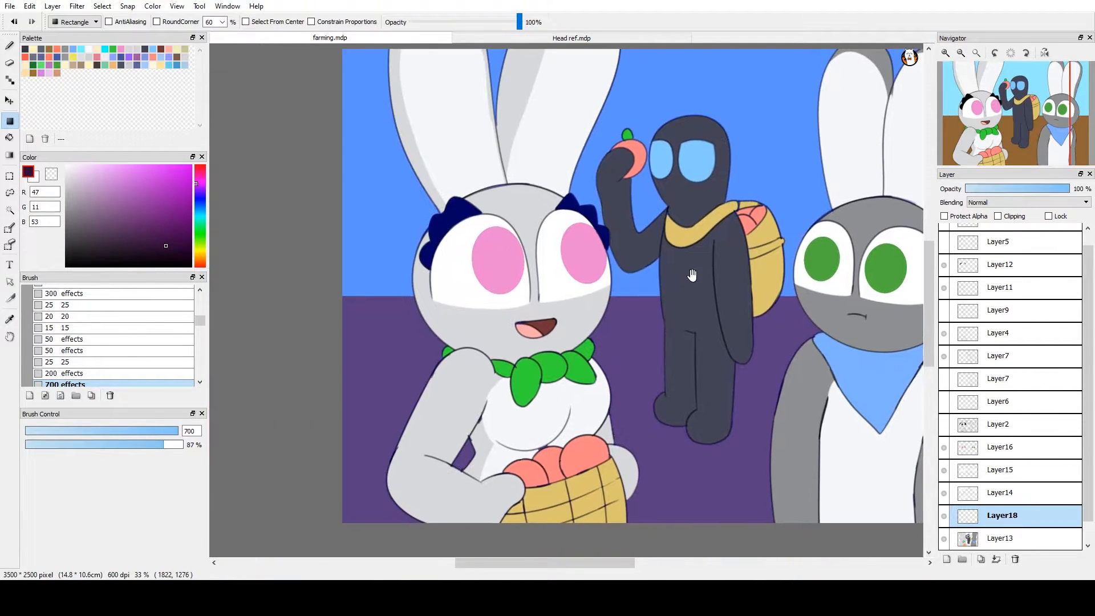
drag(657, 325, 568, 338)
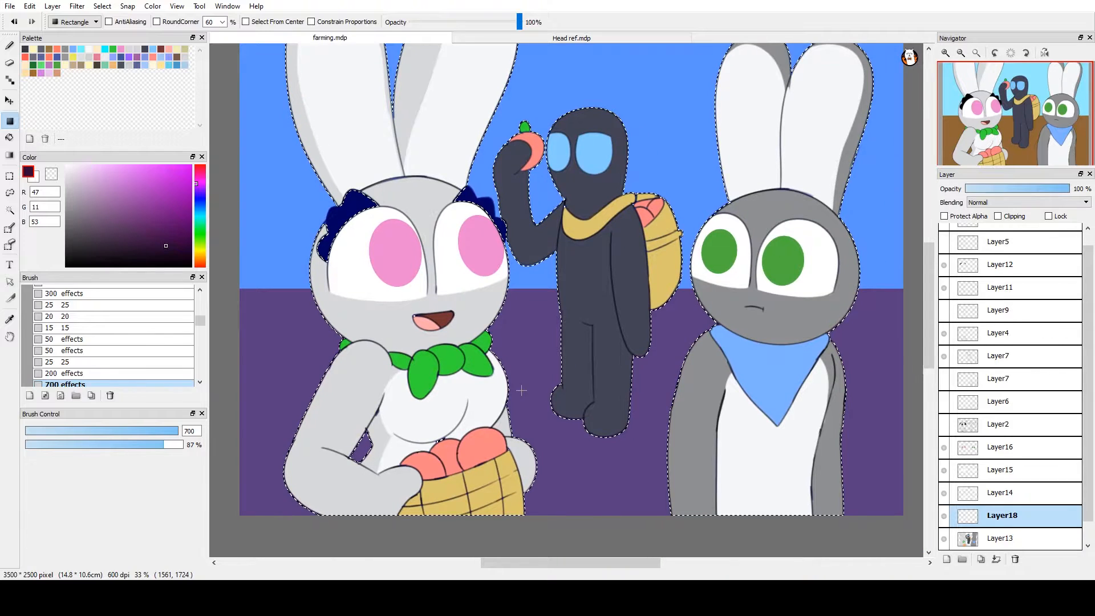
drag(521, 391, 643, 347)
key(b)
mouse_move(451, 501)
mouse_down()
mouse_move(421, 173)
mouse_move(427, 71)
mouse_up()
drag(458, 183, 499, 357)
key(ctrl+z)
drag(745, 486, 796, 403)
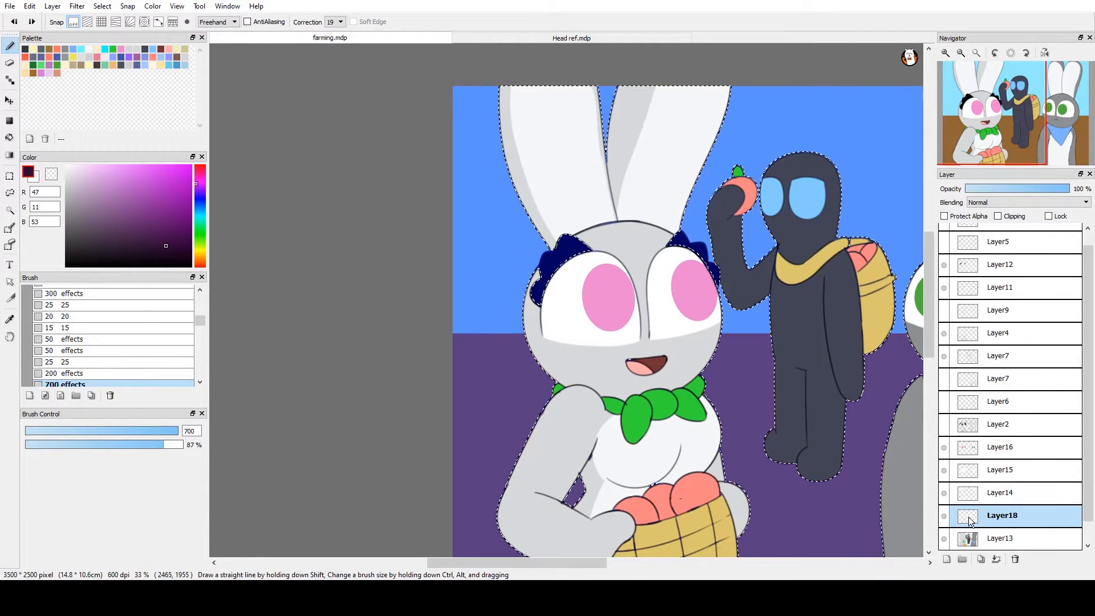
Move Layer18 above Layer16 and softly shade the light grey rabbit's left edge from elbow to ear
drag(976, 518, 977, 447)
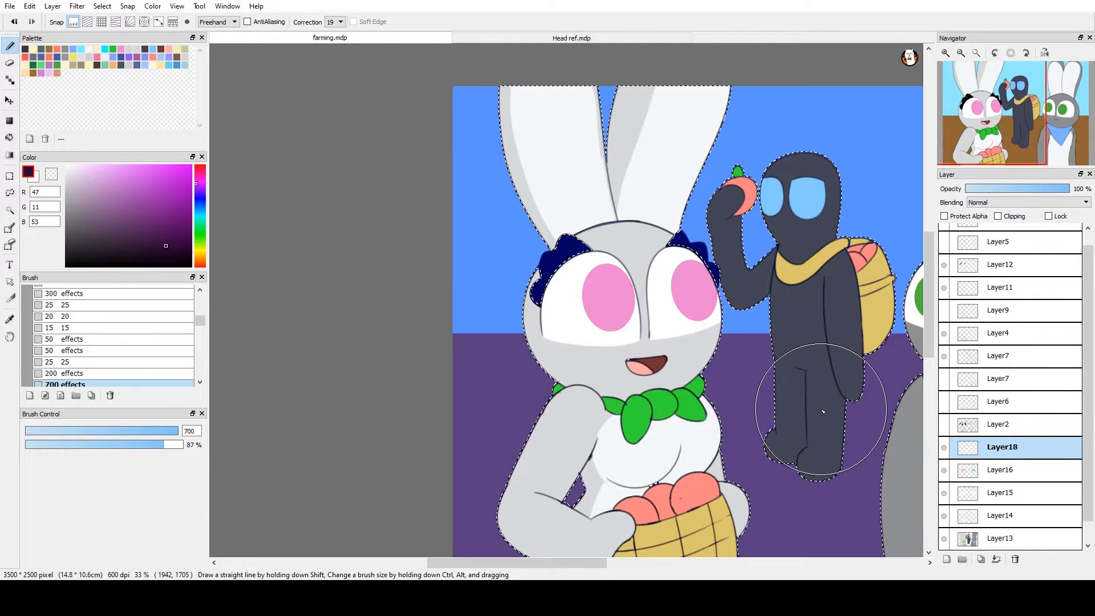
key(ctrl+minus)
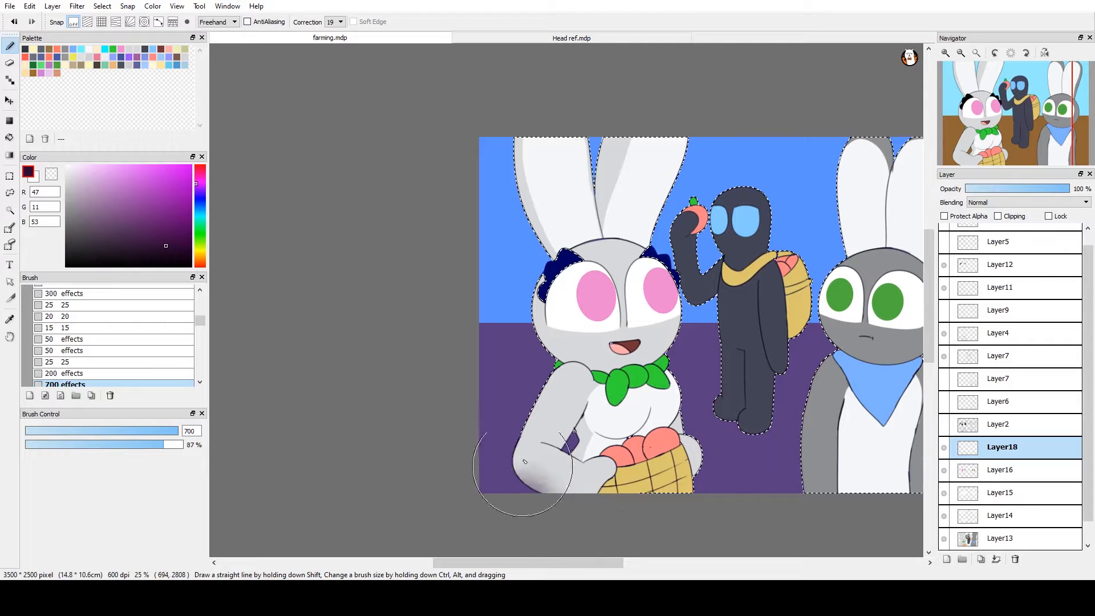
mouse_move(525, 461)
mouse_down()
mouse_move(536, 363)
mouse_move(510, 230)
mouse_move(539, 101)
mouse_up()
key(ctrl+z)
key(ctrl+d)
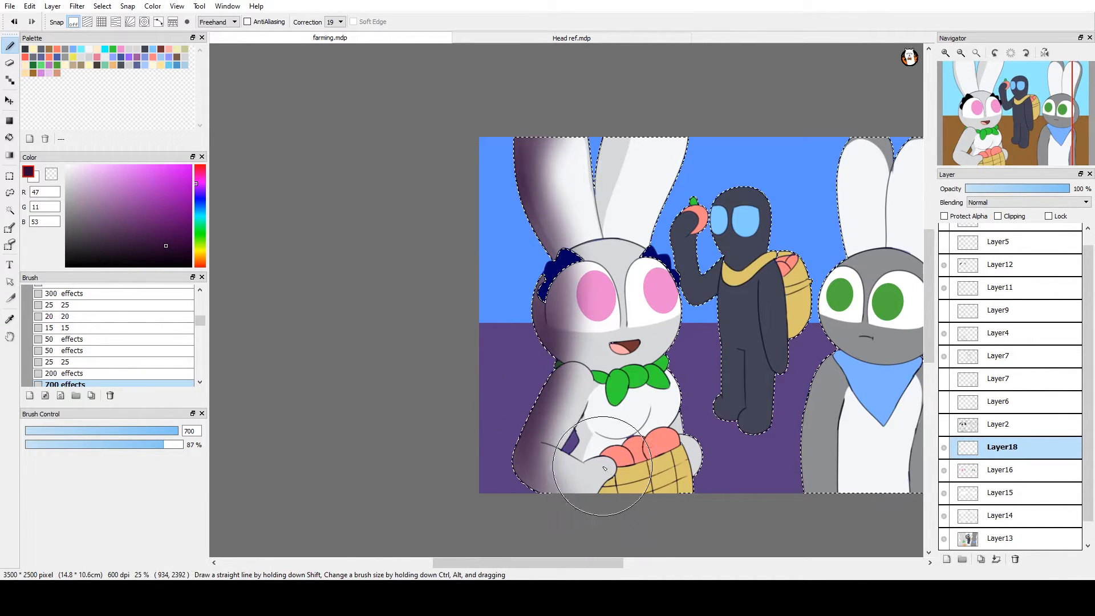
Extend the soft purple shading over the light grey rabbit's forearm and chest, forehead and second ear
drag(576, 483, 590, 402)
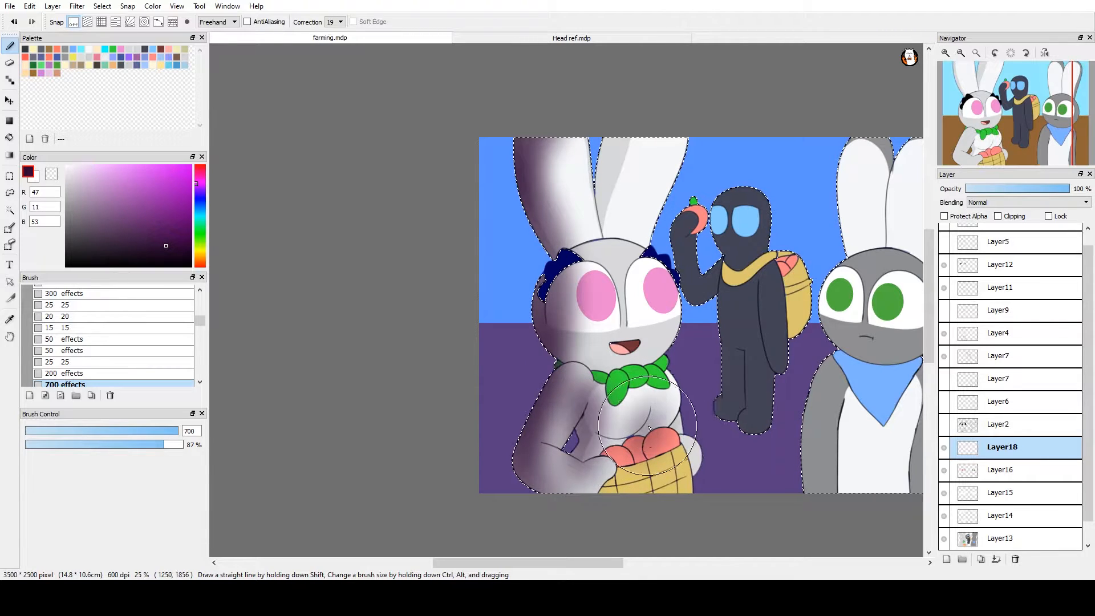
drag(621, 474, 628, 429)
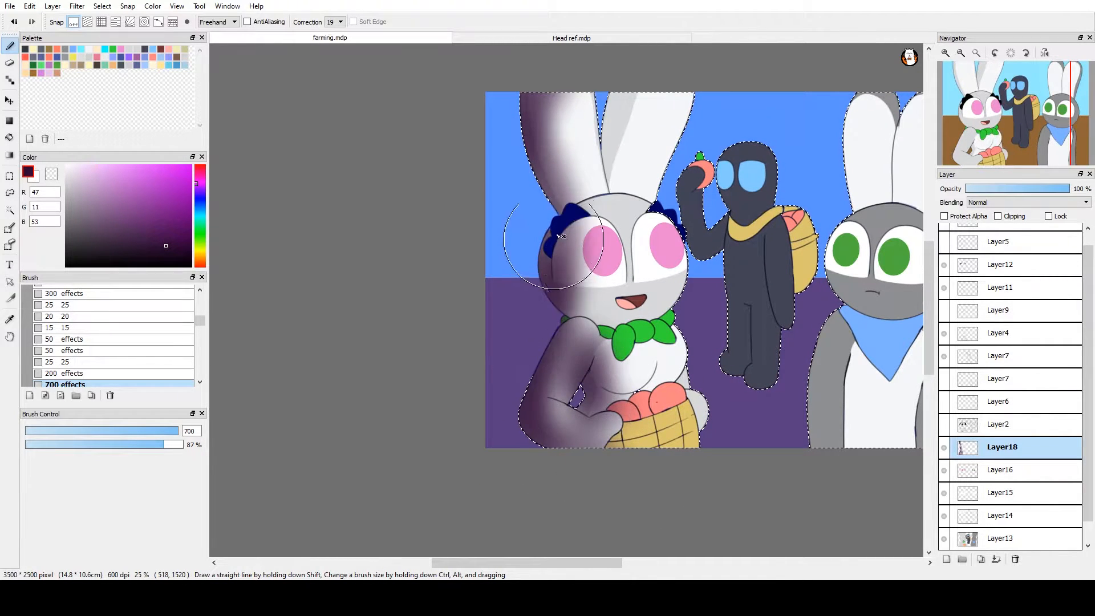
drag(605, 214, 625, 74)
mouse_move(611, 188)
mouse_down()
mouse_move(615, 108)
mouse_move(599, 86)
mouse_up()
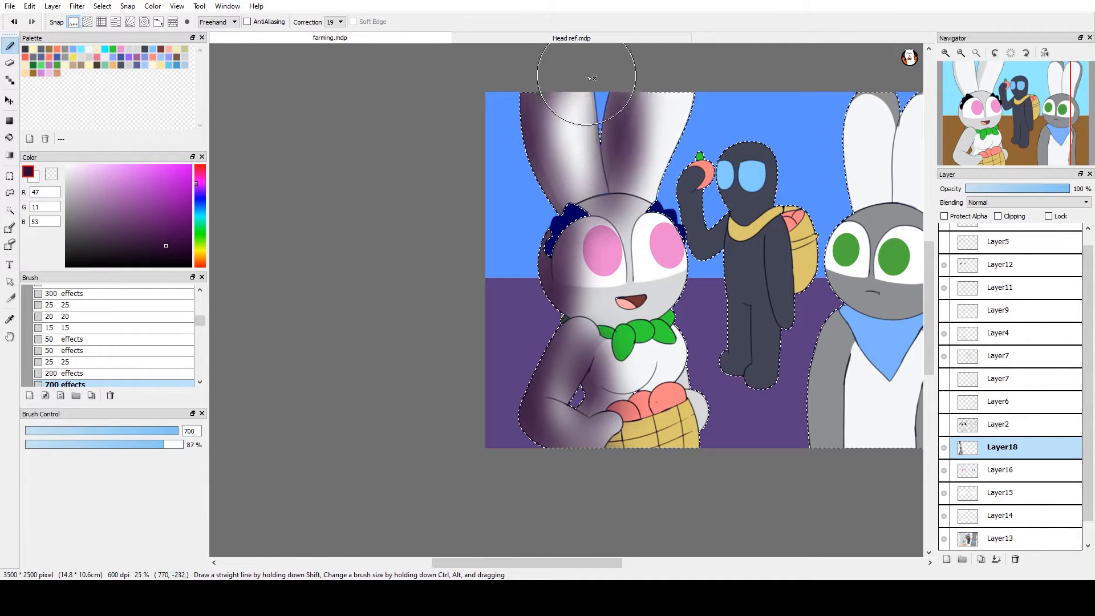
drag(583, 361, 494, 338)
key(ctrl+z)
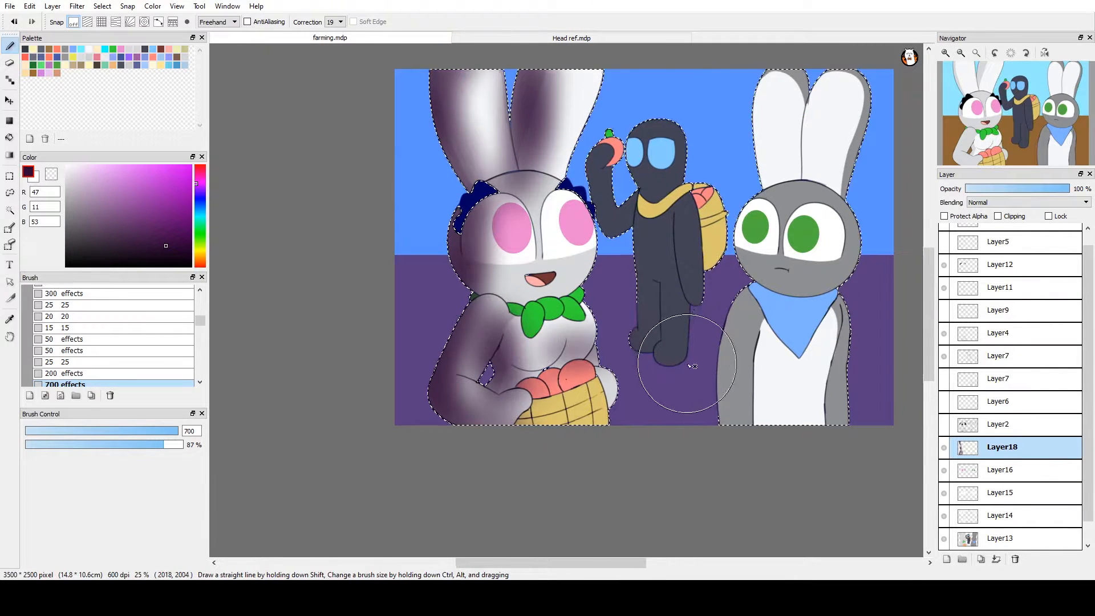
Shade the left side of the dark grey rabbit's body, face and ears with soft dark purple strokes
drag(692, 366, 595, 370)
scroll(595, 371, up, 1)
mouse_move(657, 494)
mouse_down()
mouse_move(643, 401)
mouse_move(665, 237)
mouse_up()
mouse_move(687, 104)
mouse_down()
mouse_move(646, 265)
mouse_move(687, 140)
mouse_up()
drag(707, 274, 741, 154)
drag(767, 416, 709, 240)
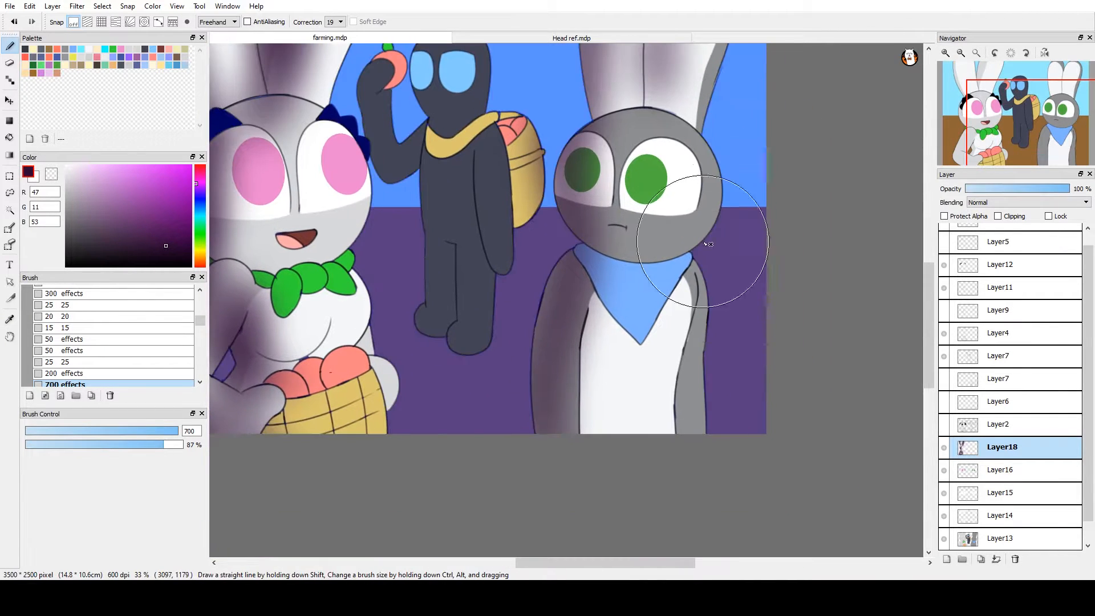
Shade the dark grey rabbit's right arm and lower body, undoing the last unwanted stroke
drag(719, 296, 693, 490)
mouse_move(650, 539)
mouse_down()
mouse_move(659, 452)
mouse_move(781, 244)
mouse_move(660, 465)
mouse_move(775, 215)
mouse_up()
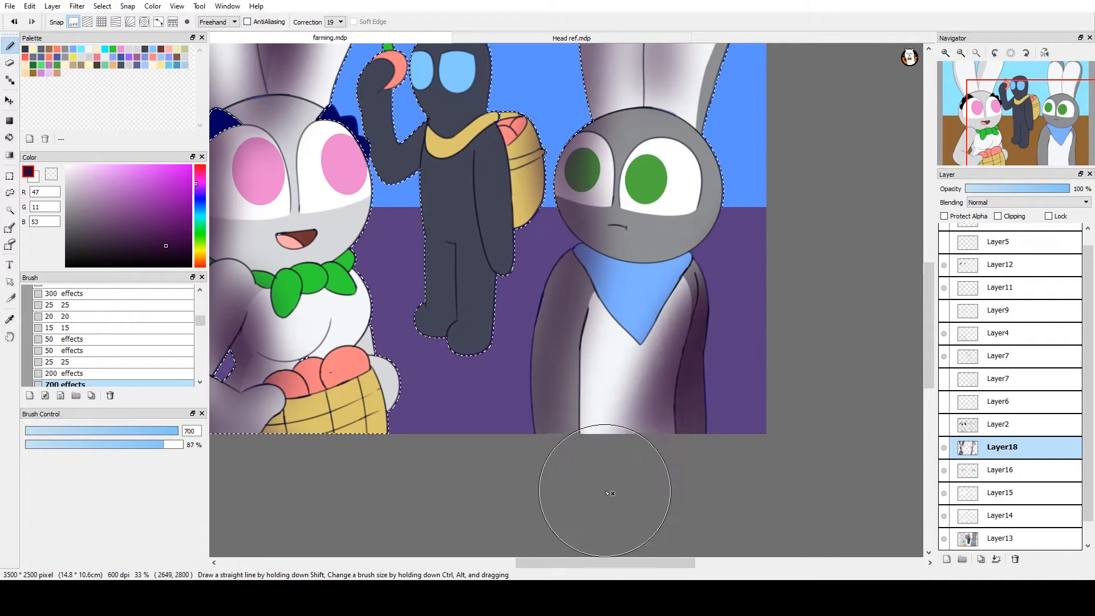
mouse_move(618, 473)
mouse_down()
mouse_move(638, 450)
mouse_move(616, 403)
mouse_up()
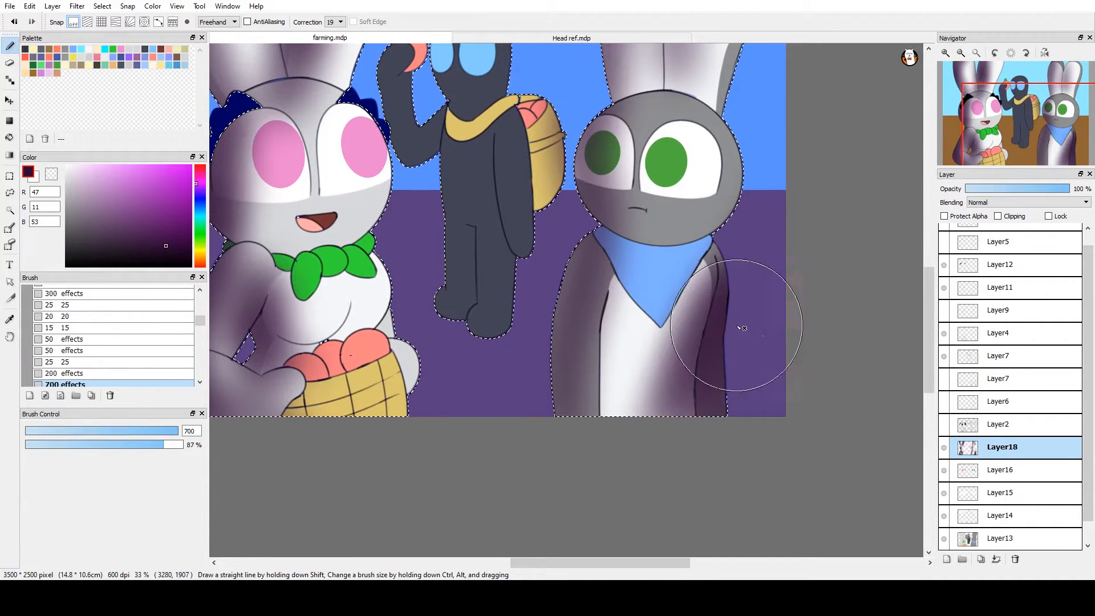
mouse_move(594, 474)
mouse_down()
mouse_move(600, 248)
mouse_move(675, 358)
mouse_up()
key(ctrl+z)
Shade the middle figure's raised arm, the fruit it holds and the left side of its body
drag(606, 215, 668, 330)
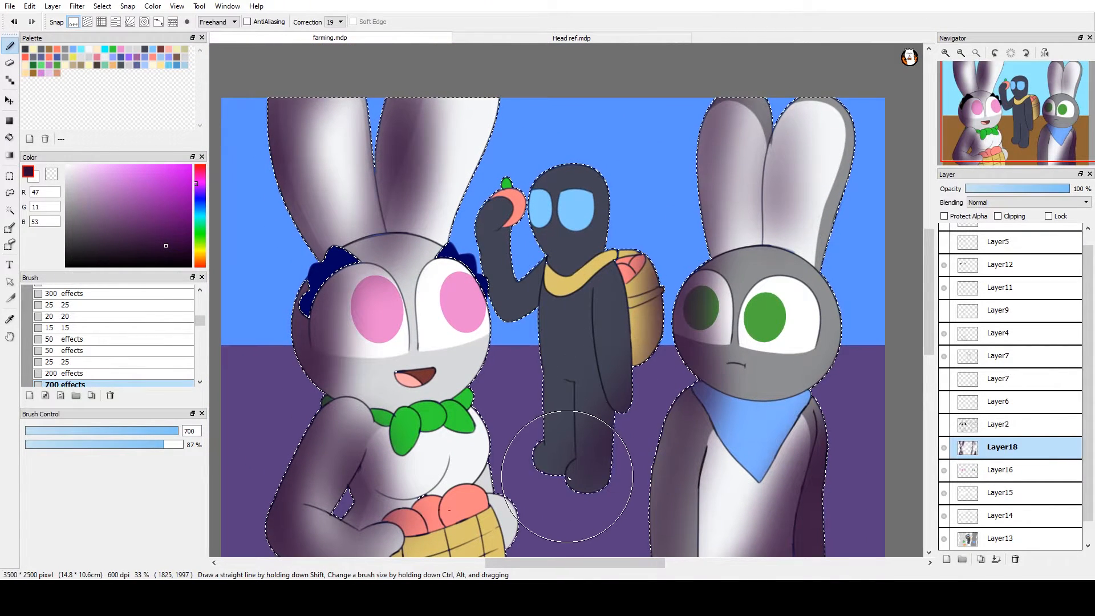
drag(503, 258, 497, 185)
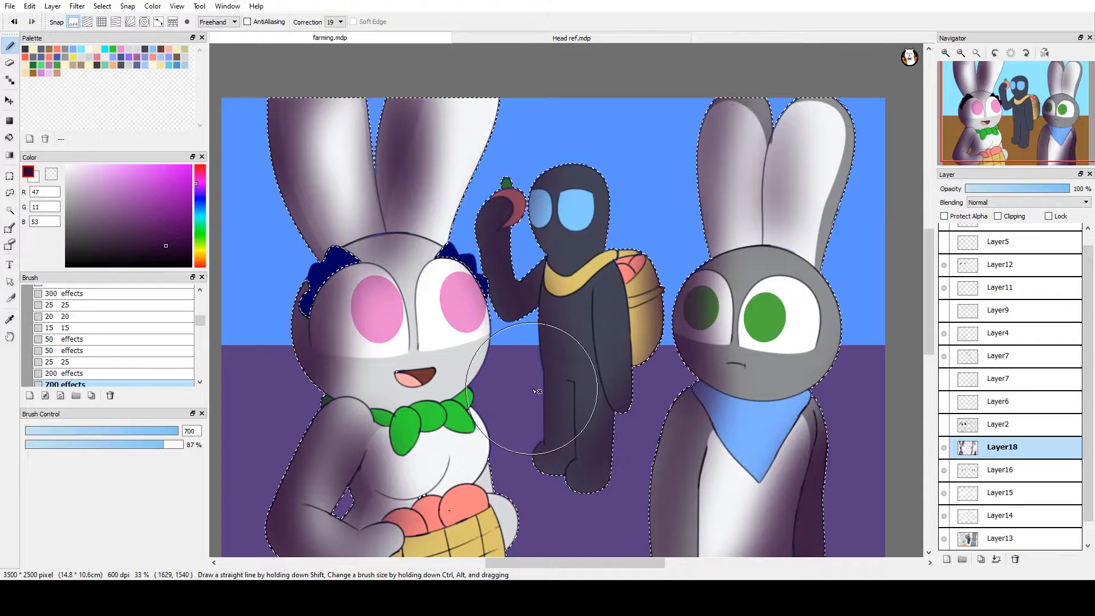
drag(542, 340, 550, 311)
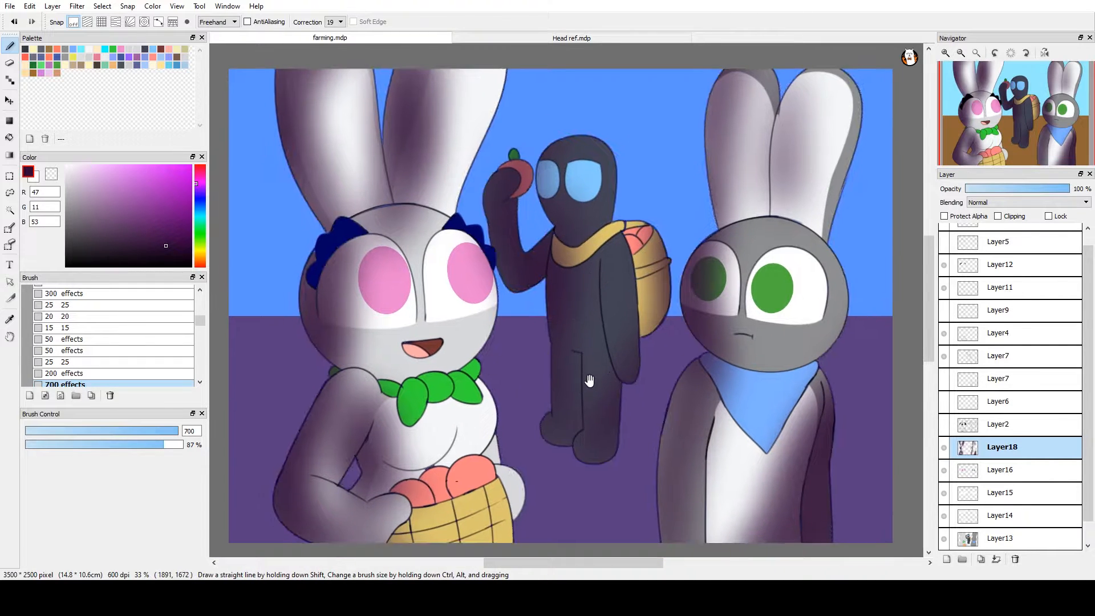
Shade the middle figure's lower arm and legs with the 200 effects brush, undoing the last unwanted stroke
click(107, 374)
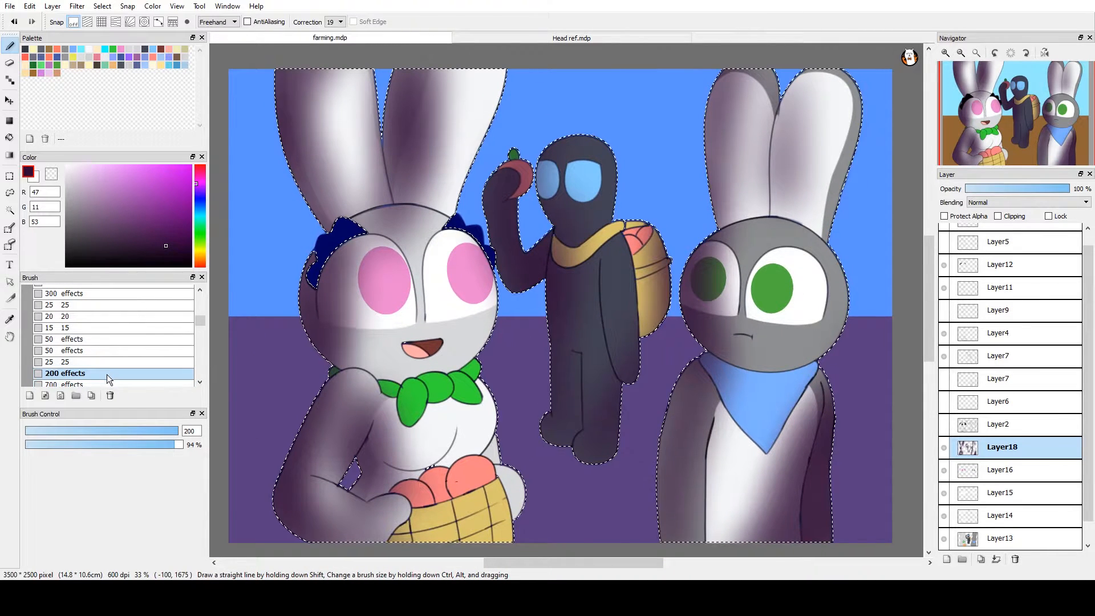
drag(616, 360, 609, 280)
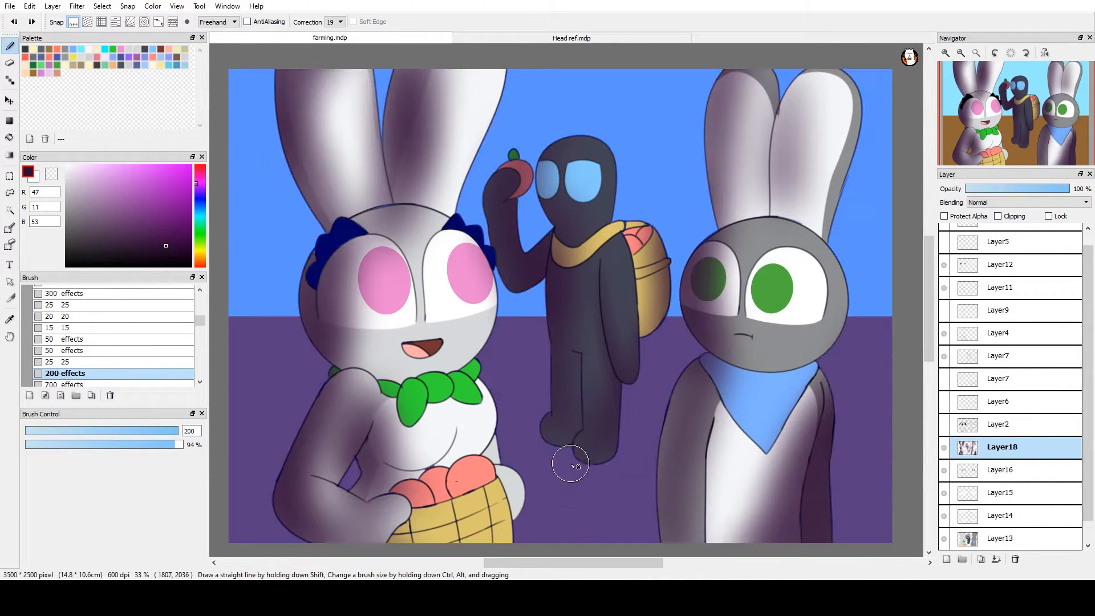
key(ctrl+d)
key(ctrl+z)
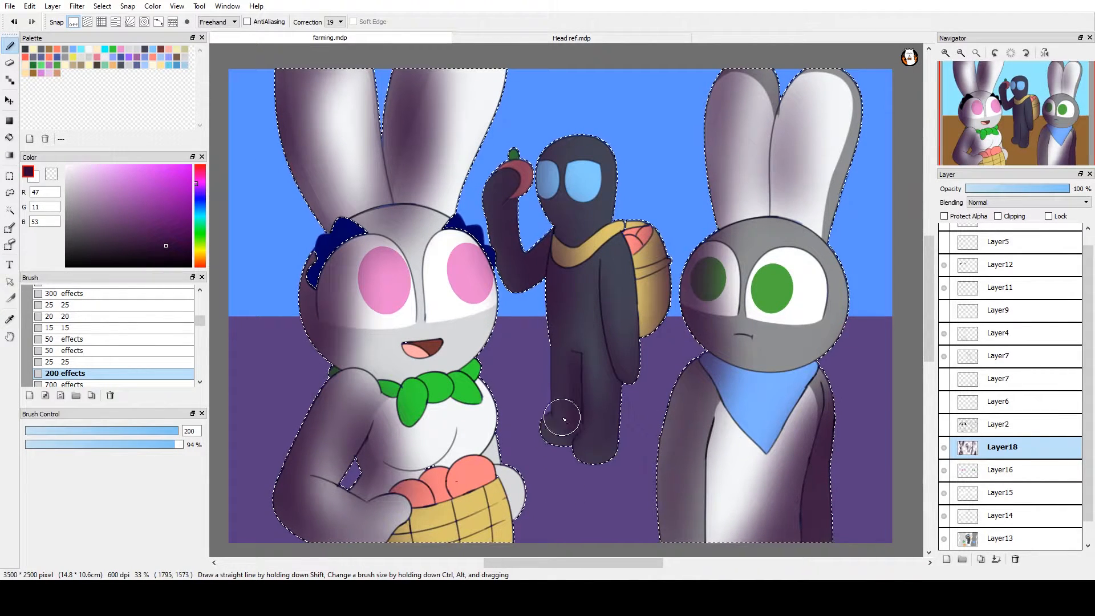
drag(476, 465, 642, 390)
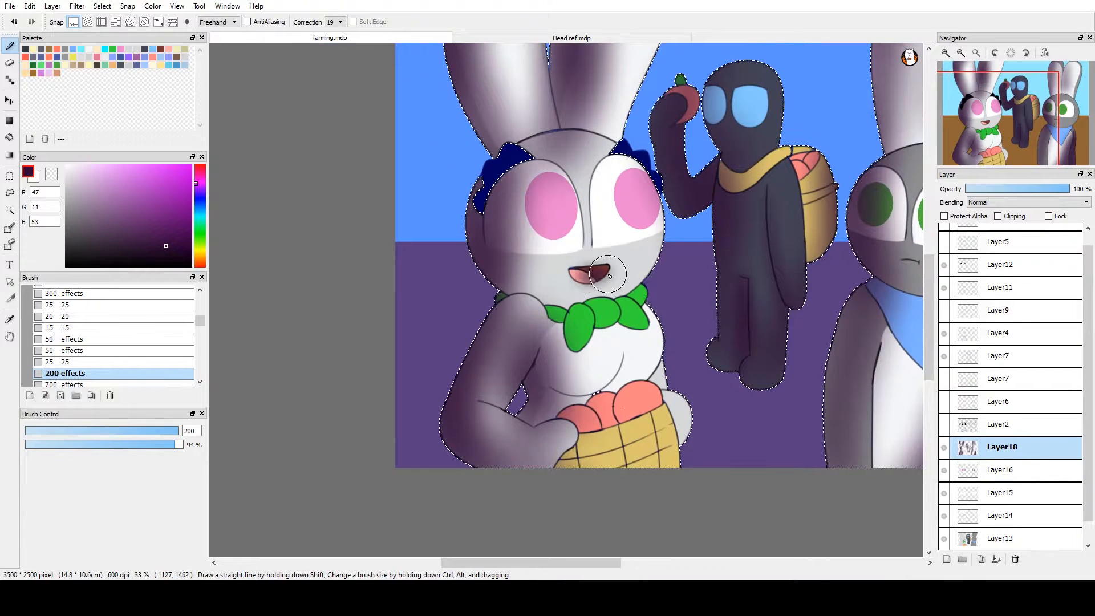
drag(641, 351, 606, 357)
key(ctrl+z)
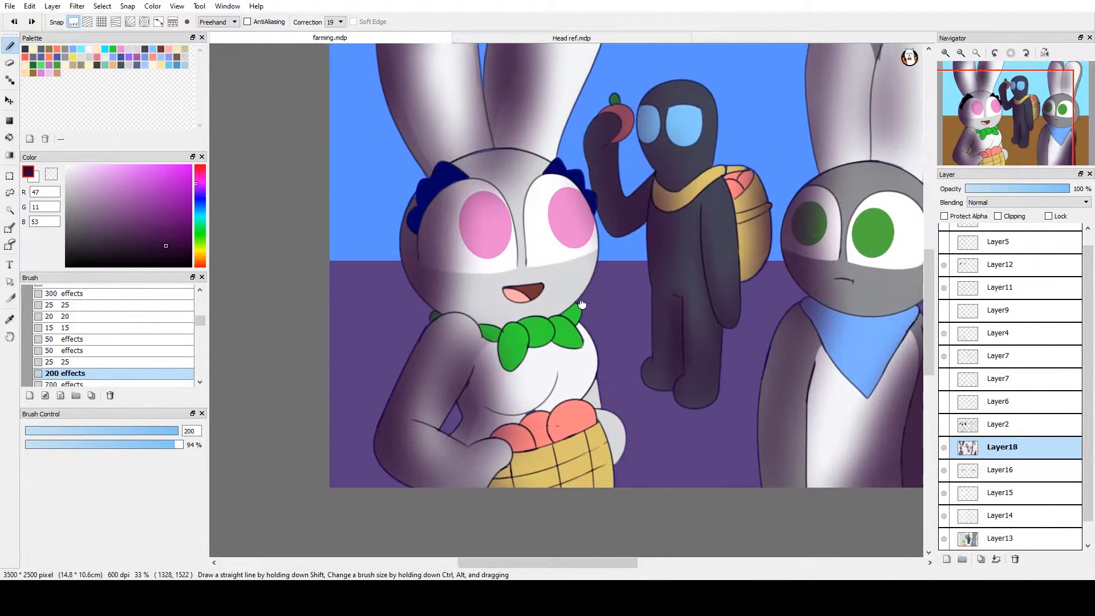
mouse_move(568, 262)
mouse_down()
mouse_move(599, 373)
mouse_move(680, 248)
mouse_move(647, 270)
mouse_move(623, 237)
mouse_up()
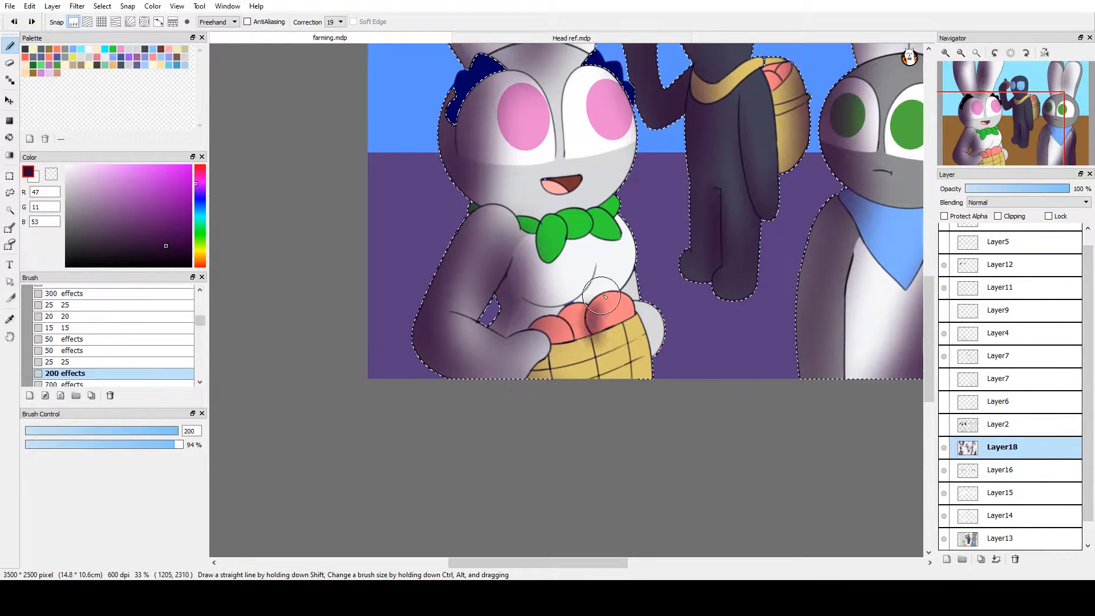
Hide and show Layer7, Layer4, Layer11 and Layer12 in turn to trace the stray dash on the largest basket fruit
scroll(620, 269, up, 4)
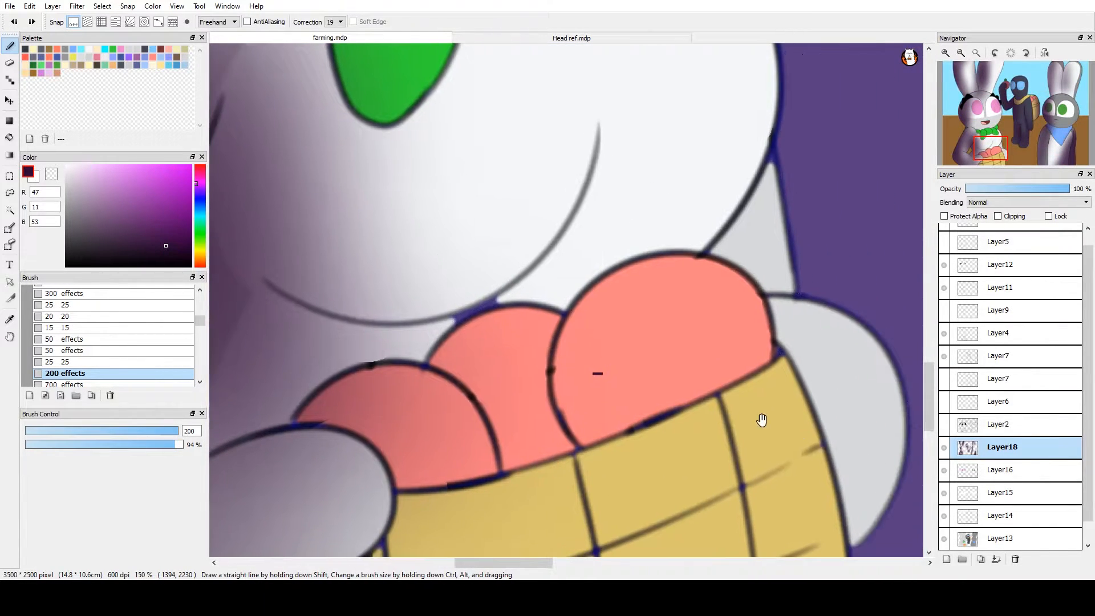
click(944, 356)
click(943, 357)
click(944, 334)
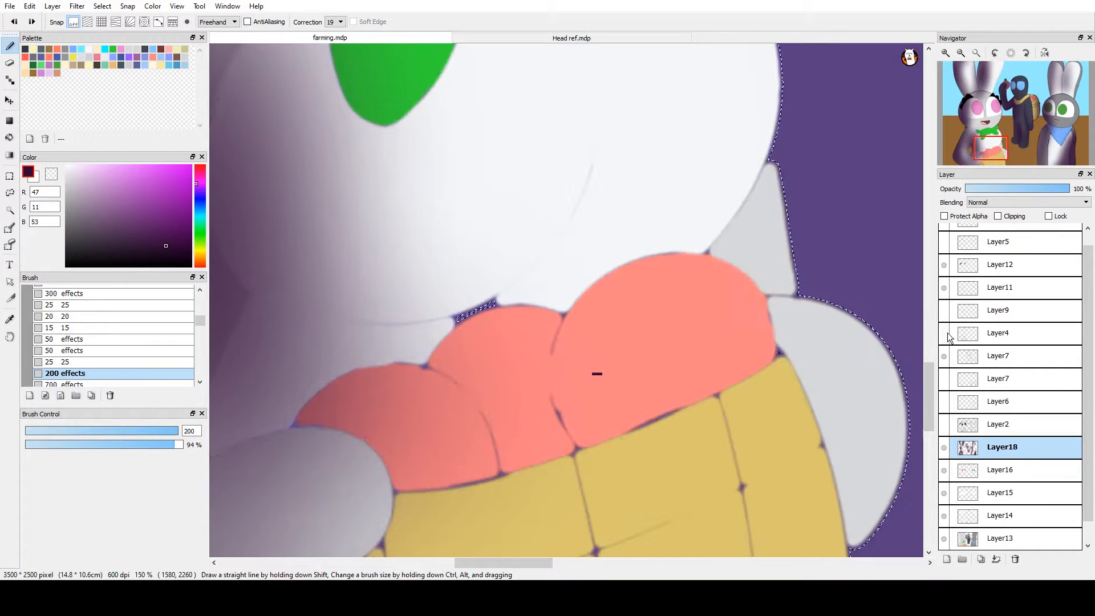
click(944, 333)
click(945, 287)
click(946, 287)
click(946, 266)
click(945, 266)
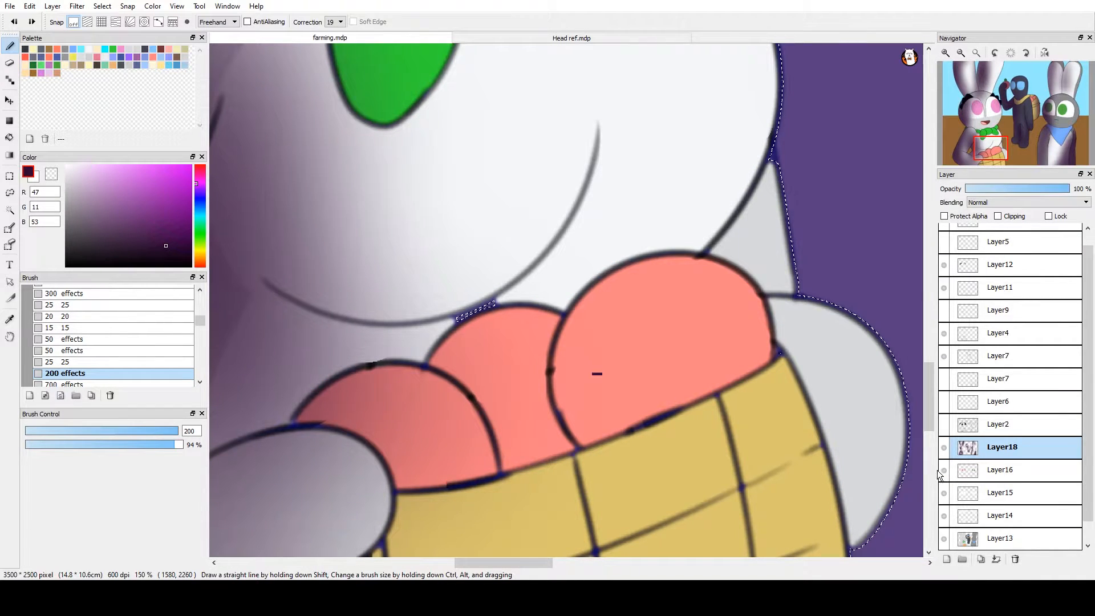
Hide and show Layer16, Layer15, Layer14 and Layer13 in turn to look for the layer holding the stray dash
click(944, 470)
click(944, 471)
click(945, 492)
click(946, 493)
click(944, 516)
click(944, 515)
click(944, 539)
click(943, 540)
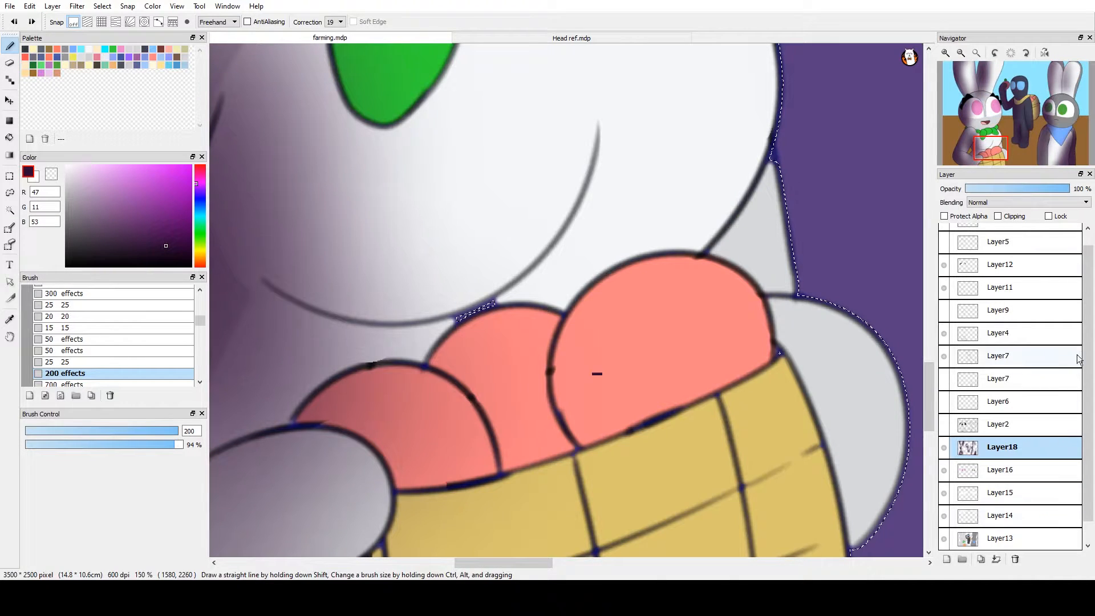
Recheck Layer11, Layer12, Layer4 and Layer18 by switching their visibility to locate the stray dash on the fruit
scroll(1019, 274, up, 1)
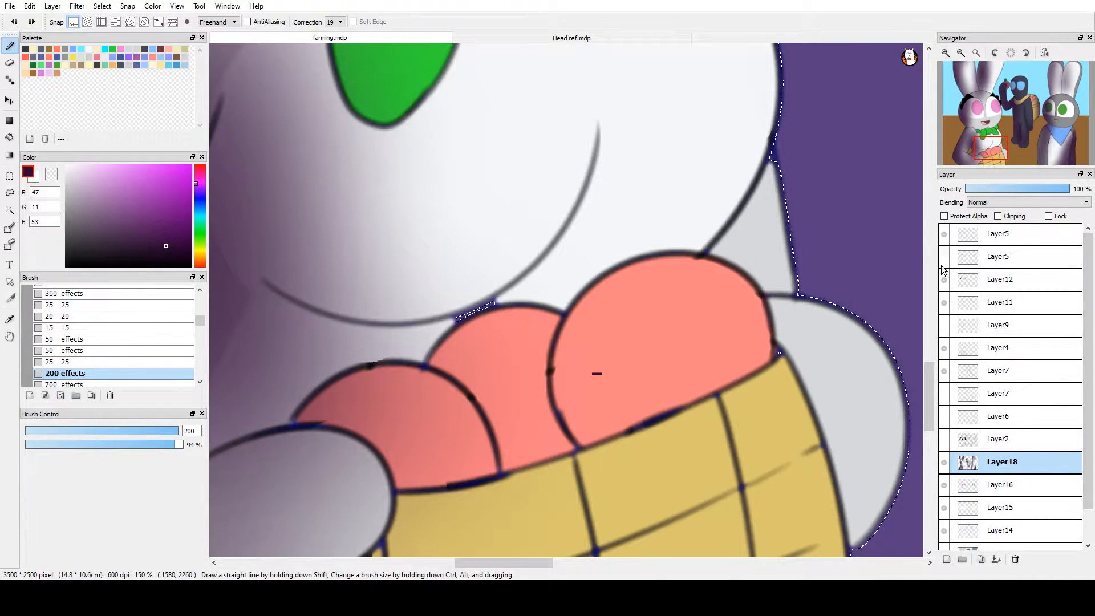
click(943, 302)
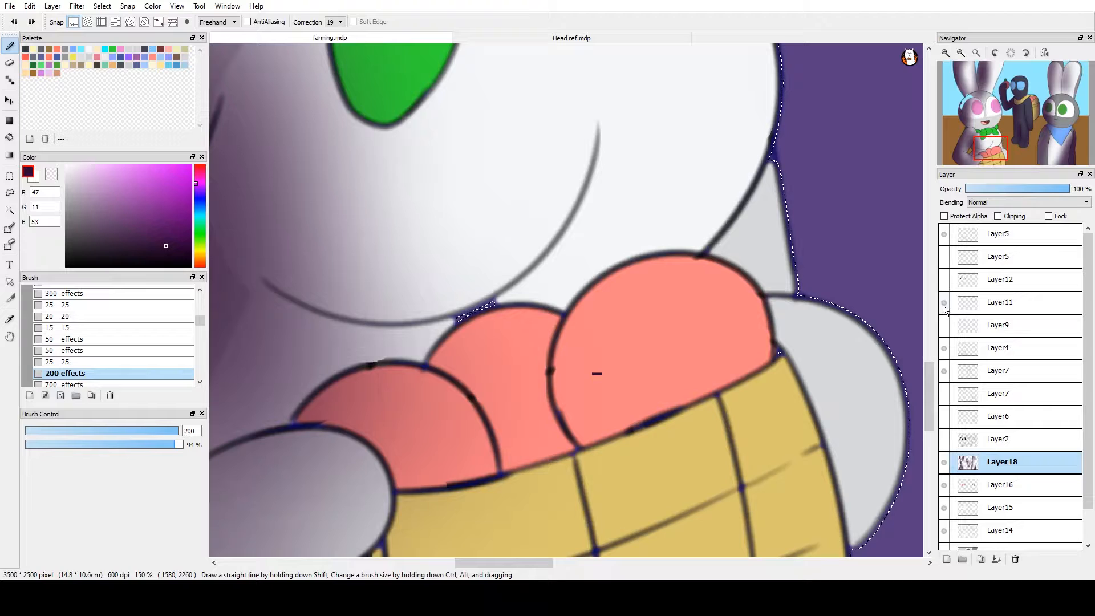
click(944, 283)
click(943, 348)
click(943, 348)
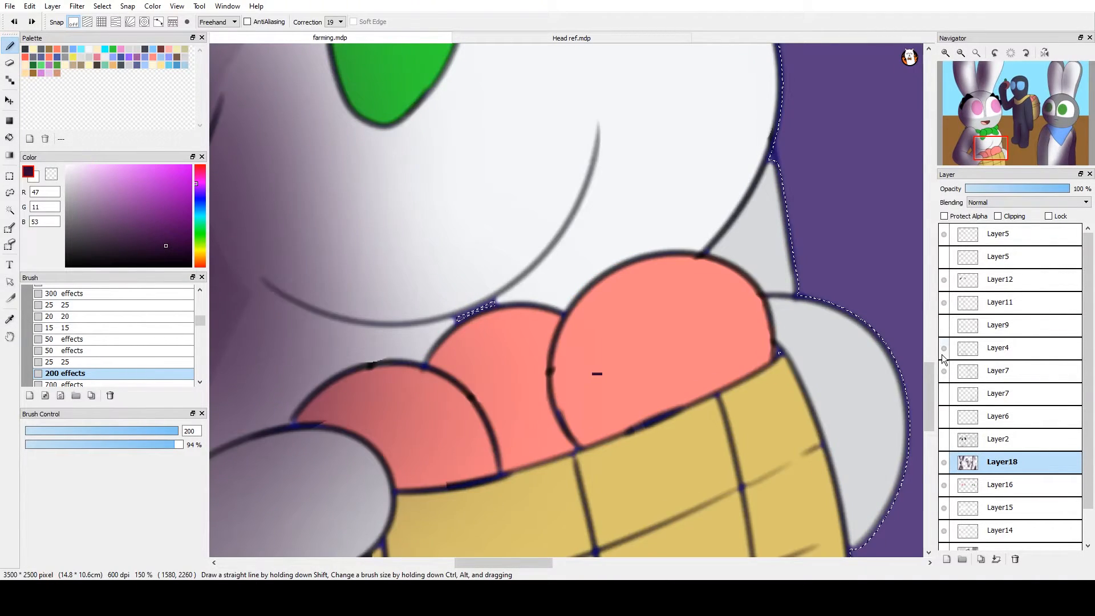
click(943, 462)
click(943, 463)
Erase the stray dash on the largest basket fruit from Layer18 with a transparent filled rectangle
key(ctrl+d)
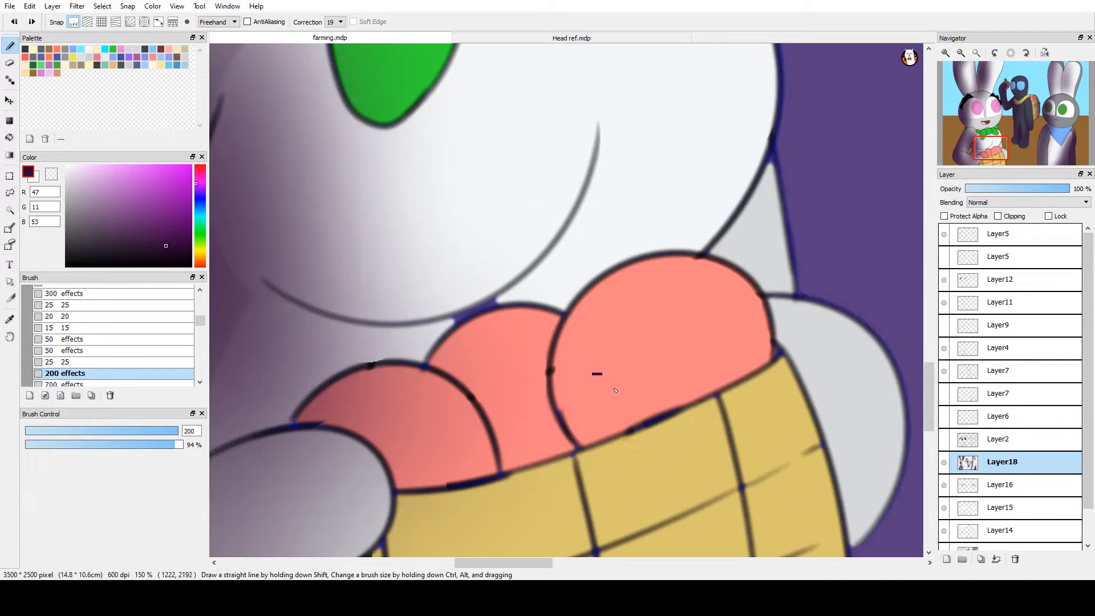
click(10, 121)
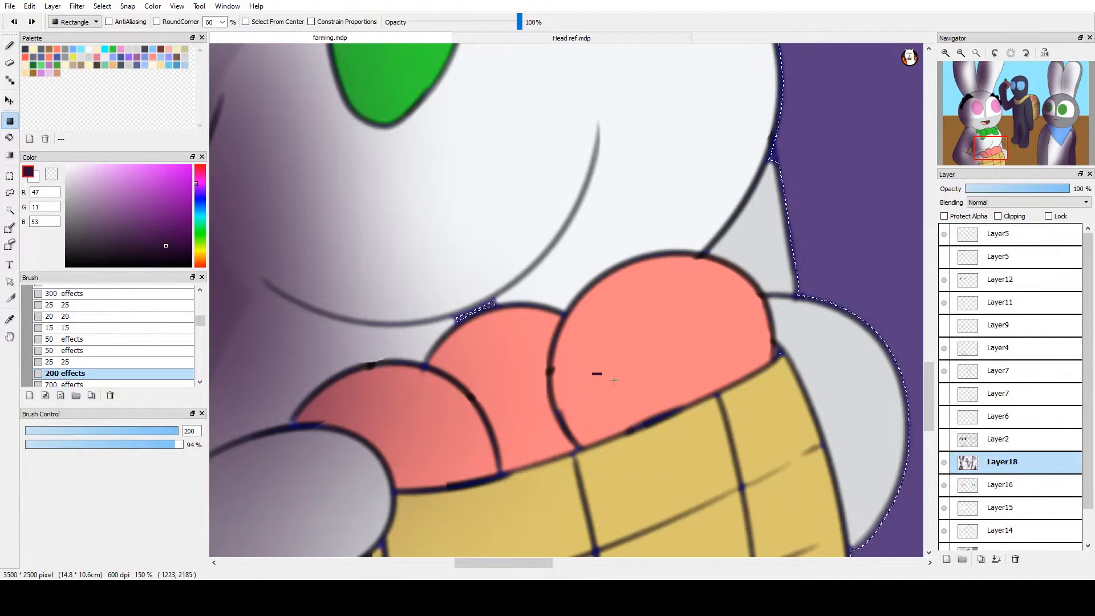
key(z)
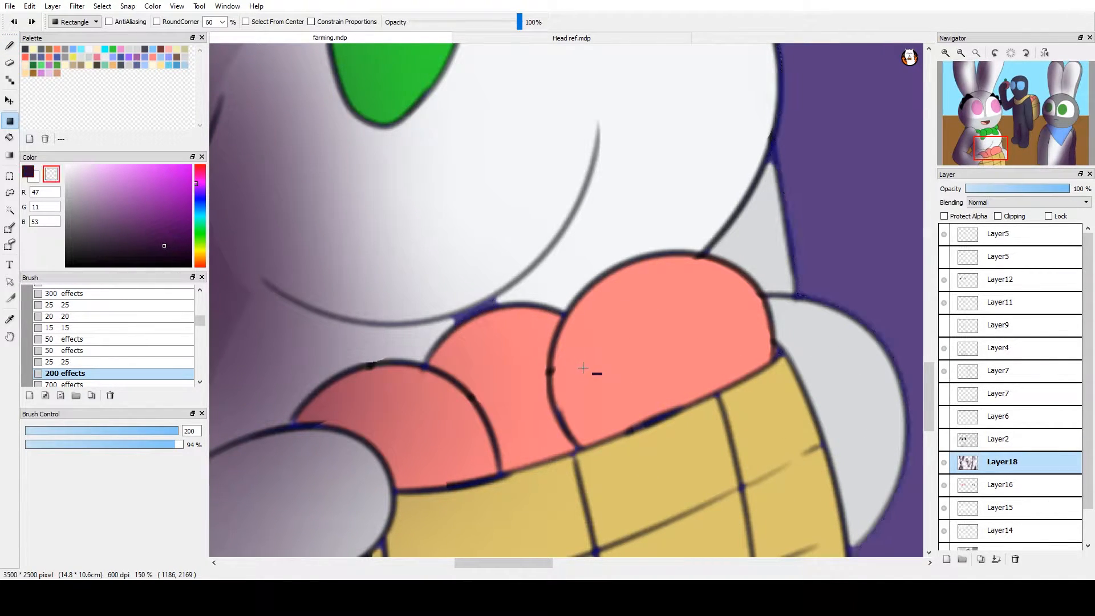
drag(582, 366, 610, 390)
key(z)
scroll(605, 339, down, 4)
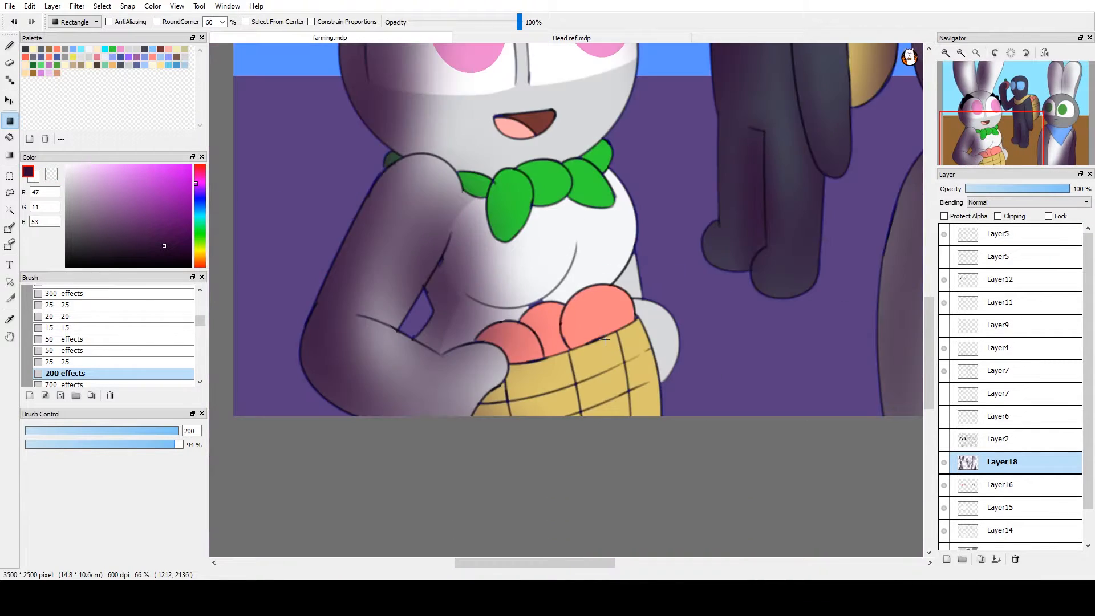
Set Layer18 to Multiply blending, lower its opacity to about 50% and clear the selection
drag(828, 266, 747, 441)
drag(828, 463, 721, 444)
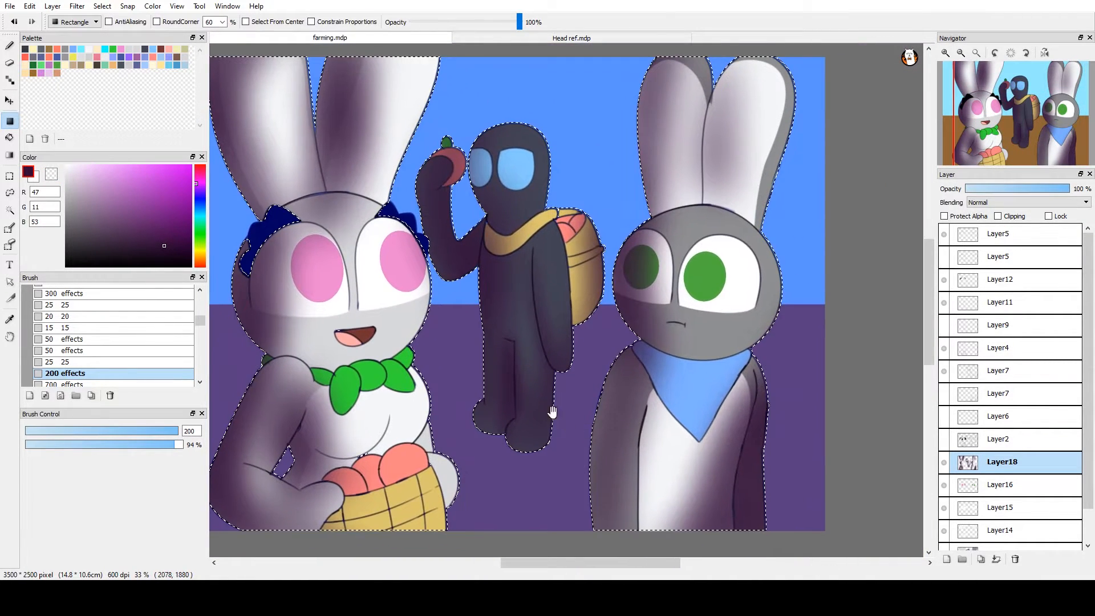
key(b)
mouse_move(487, 331)
mouse_down()
mouse_move(511, 371)
mouse_move(584, 338)
mouse_up()
click(1024, 202)
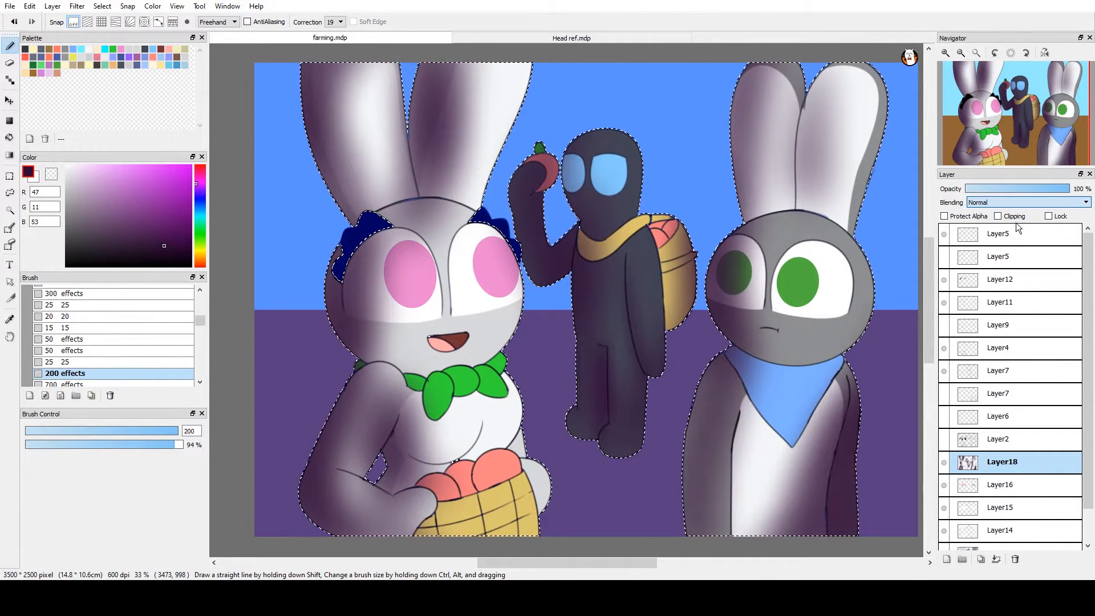
click(1015, 222)
mouse_move(1049, 188)
mouse_down()
mouse_move(1058, 186)
mouse_move(1029, 186)
mouse_up()
key(ctrl+d)
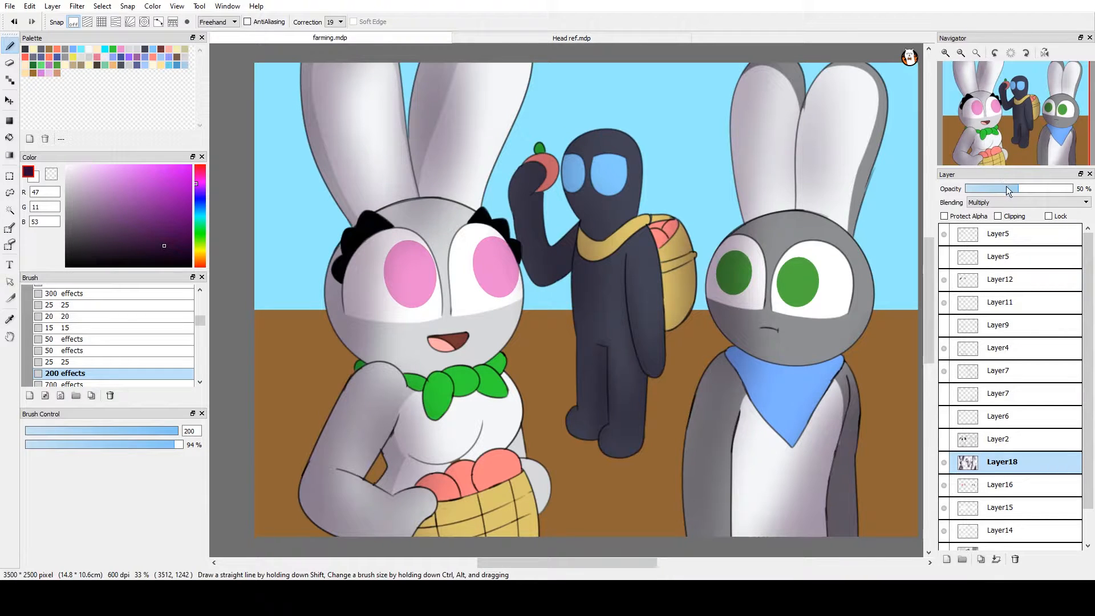
drag(1006, 186, 1015, 191)
Cover the ground on Layer17 with a light tan rectangle (RGB 202, 175, 131) and replace it with muted brown (RGB 151, 127, 87)
drag(1086, 443, 1085, 483)
click(1011, 541)
drag(796, 473, 835, 461)
scroll(829, 383, down, 1)
right_click(614, 451)
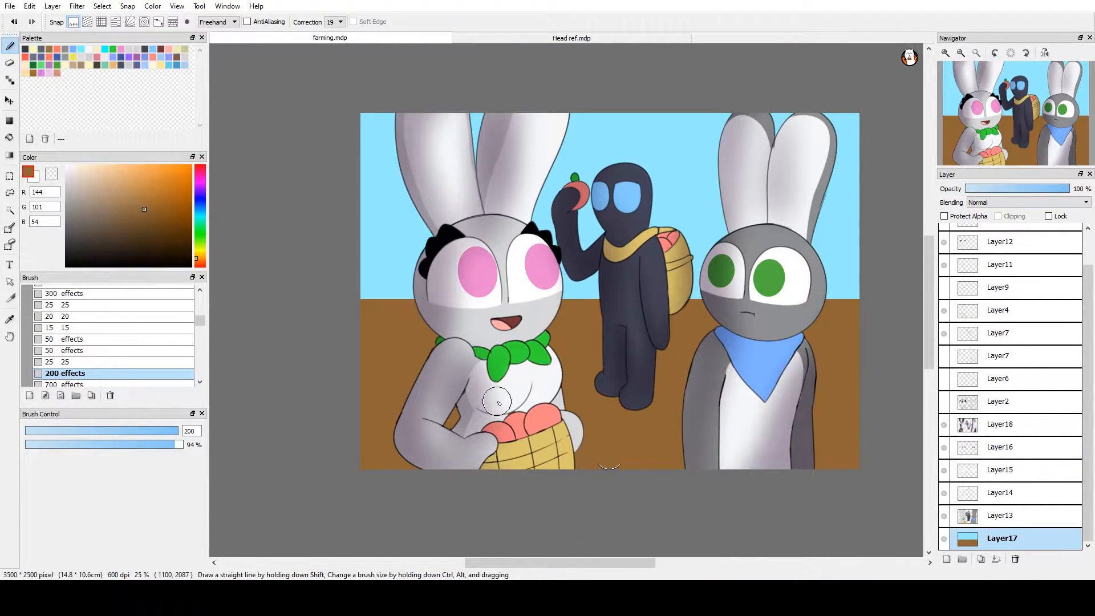
click(194, 257)
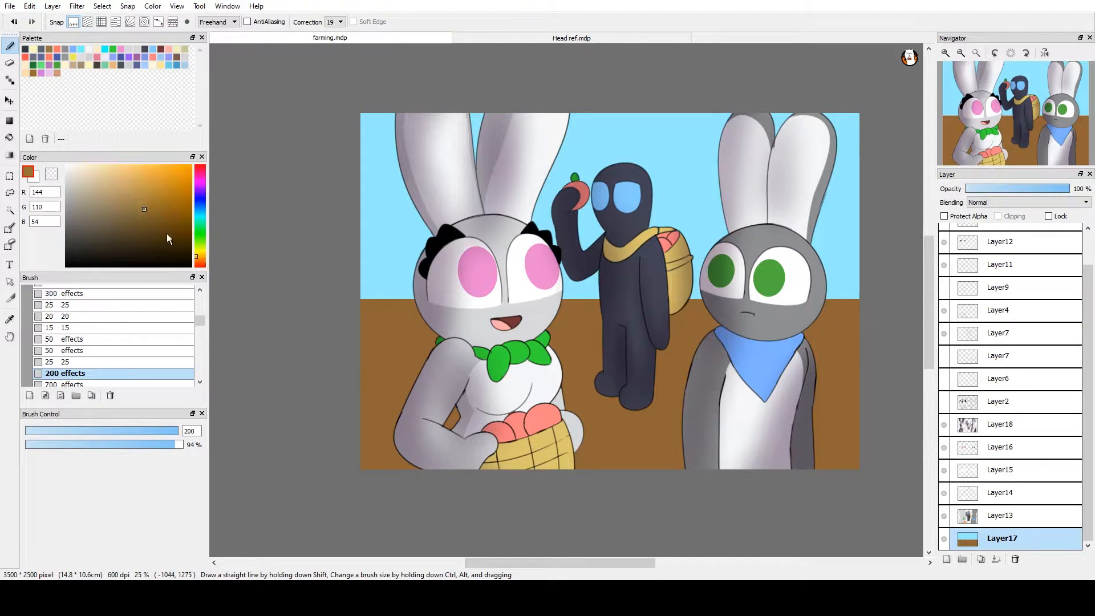
click(109, 193)
click(109, 186)
key(u)
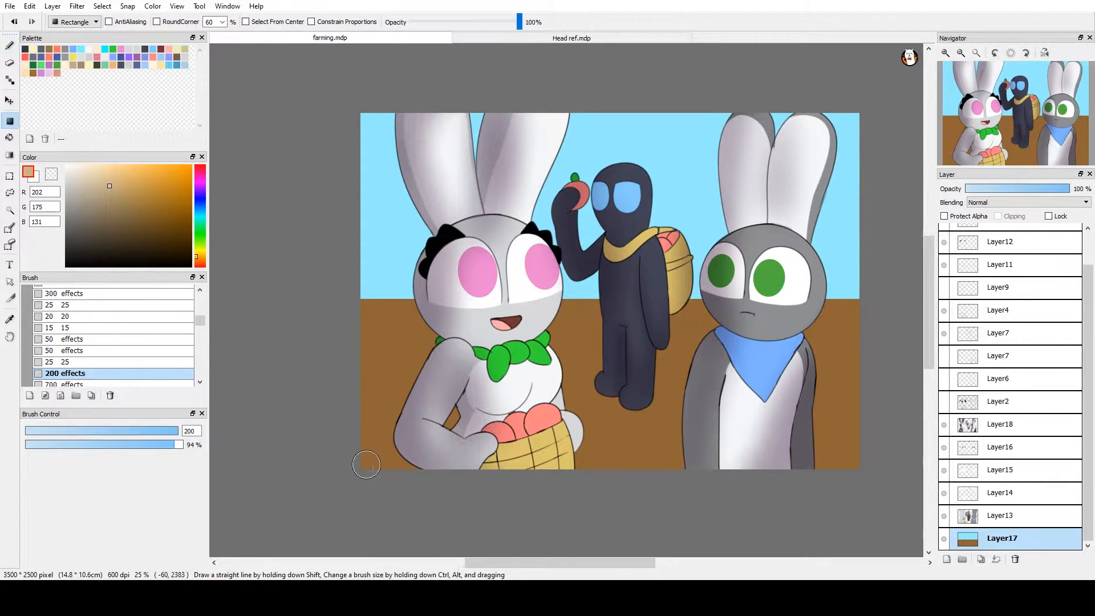
drag(325, 503, 901, 297)
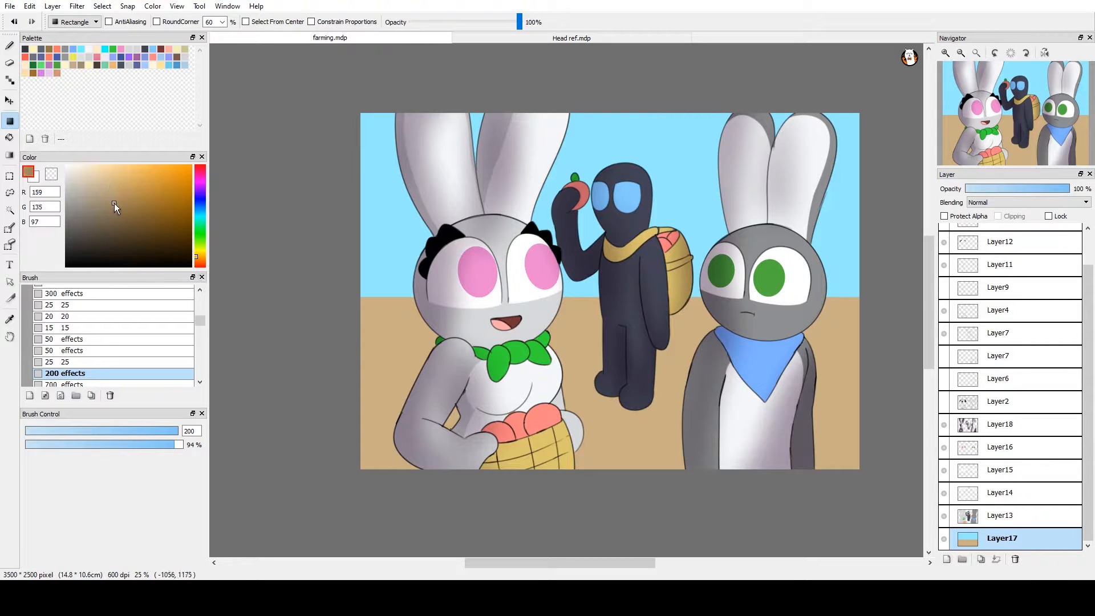
drag(313, 502, 917, 296)
scroll(819, 376, up, 1)
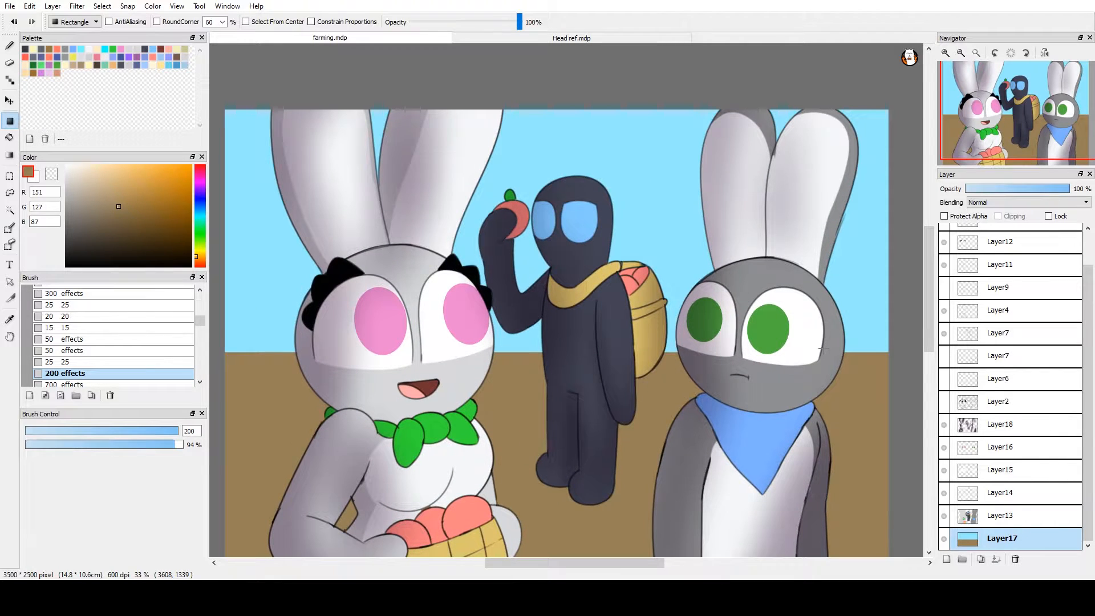
Add a new layer above Layer16 and set up the 300 effects brush with dark purple (RGB 66, 35, 80)
drag(823, 352, 835, 410)
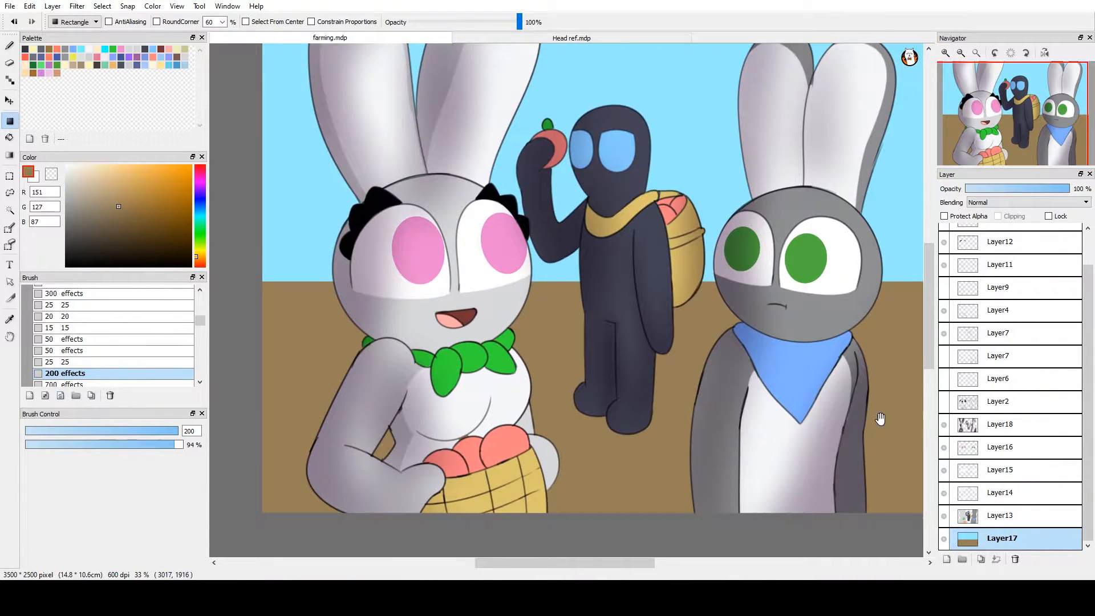
click(1001, 445)
click(946, 559)
drag(799, 446, 832, 436)
click(204, 186)
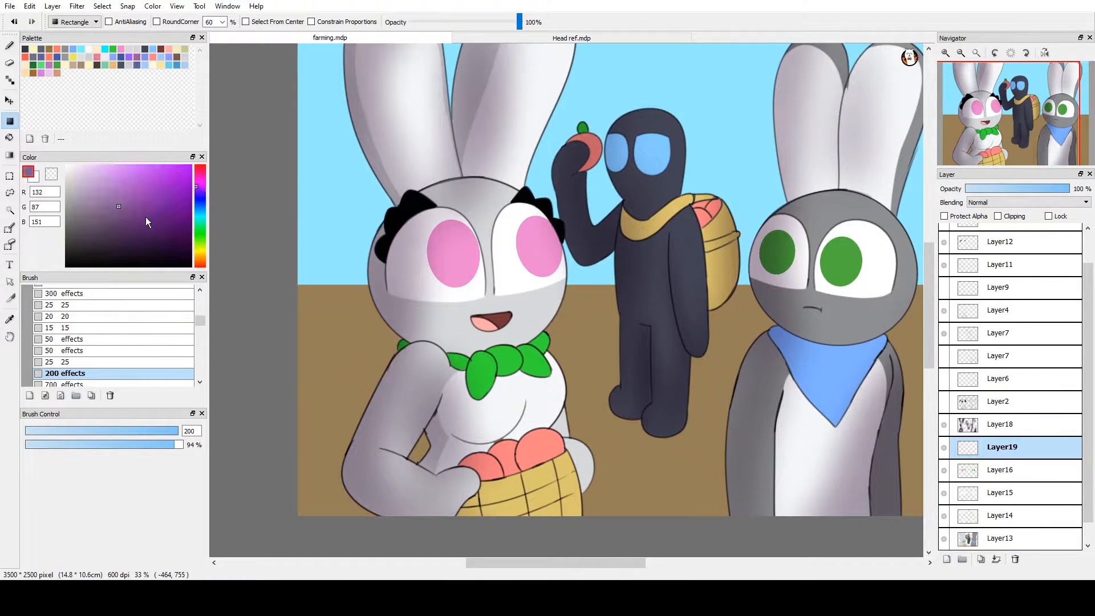
click(152, 293)
drag(411, 345, 442, 325)
key(b)
Paint a soft purple cast shadow on the new layer from the middle figure's feet toward the fruit basket, undoing unwanted strokes
mouse_move(696, 403)
mouse_down()
mouse_move(505, 537)
mouse_move(701, 399)
mouse_move(615, 438)
mouse_move(713, 399)
mouse_move(552, 435)
mouse_move(674, 381)
mouse_move(671, 391)
mouse_move(538, 411)
mouse_move(689, 399)
mouse_move(490, 449)
mouse_move(714, 431)
mouse_move(695, 454)
mouse_move(696, 404)
mouse_move(547, 442)
mouse_up()
key(ctrl+z)
key(ctrl+z)
key(ctrl+z)
key(ctrl+z)
key(ctrl+z)
key(ctrl+z)
key(ctrl+z)
mouse_move(669, 380)
mouse_down()
mouse_move(692, 379)
mouse_move(505, 417)
mouse_up()
key(ctrl+z)
key(ctrl+z)
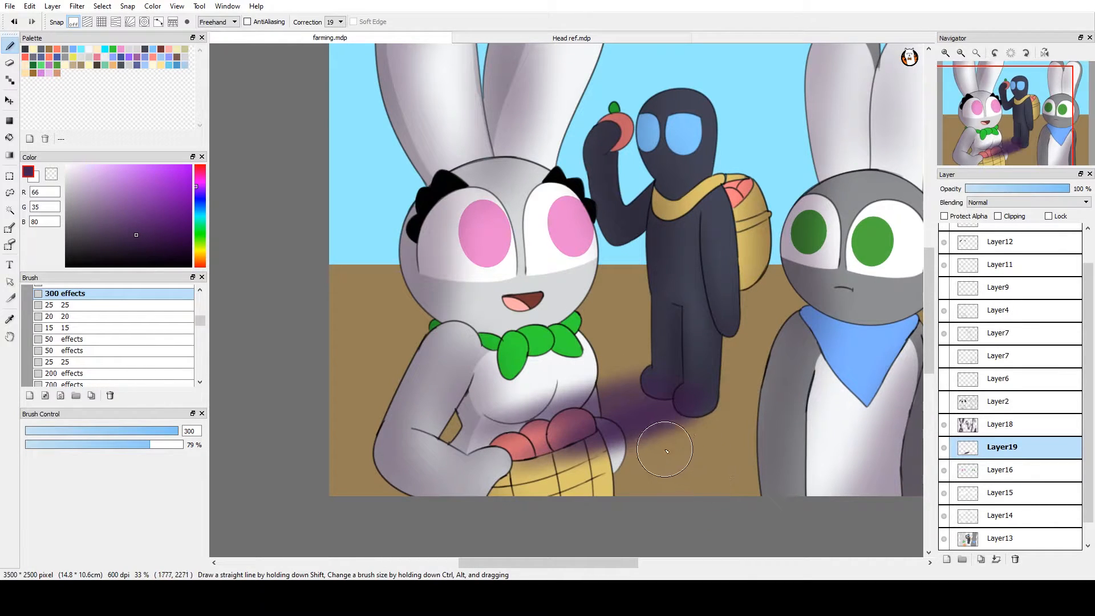
Clear the parts of the Layer19 shadow that overlap the characters, using a selection made from Layer13, and deselect
scroll(648, 423, down, 1)
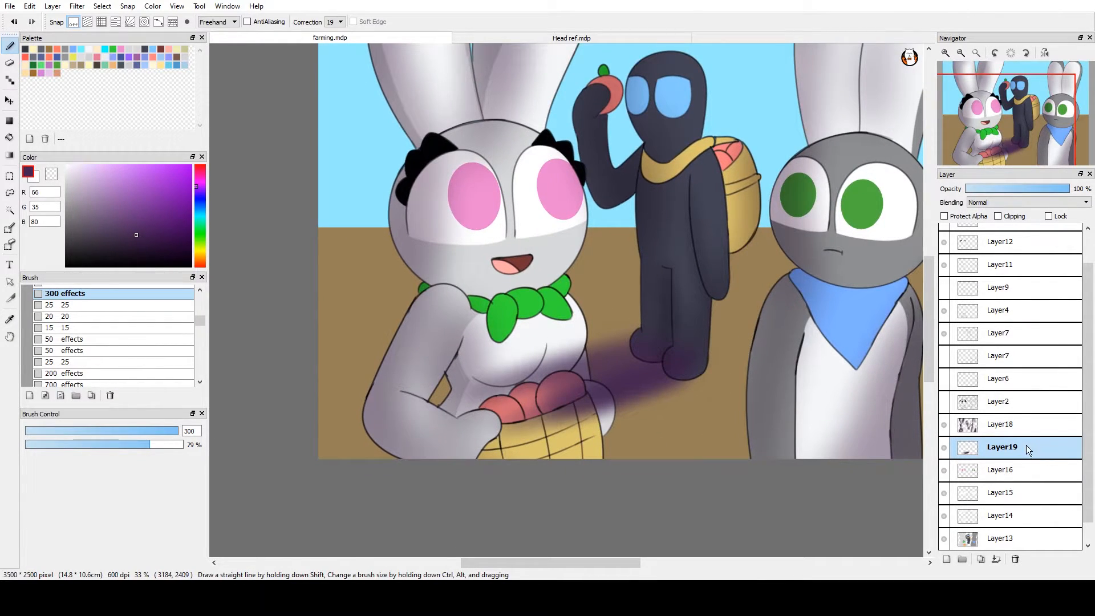
click(1047, 541)
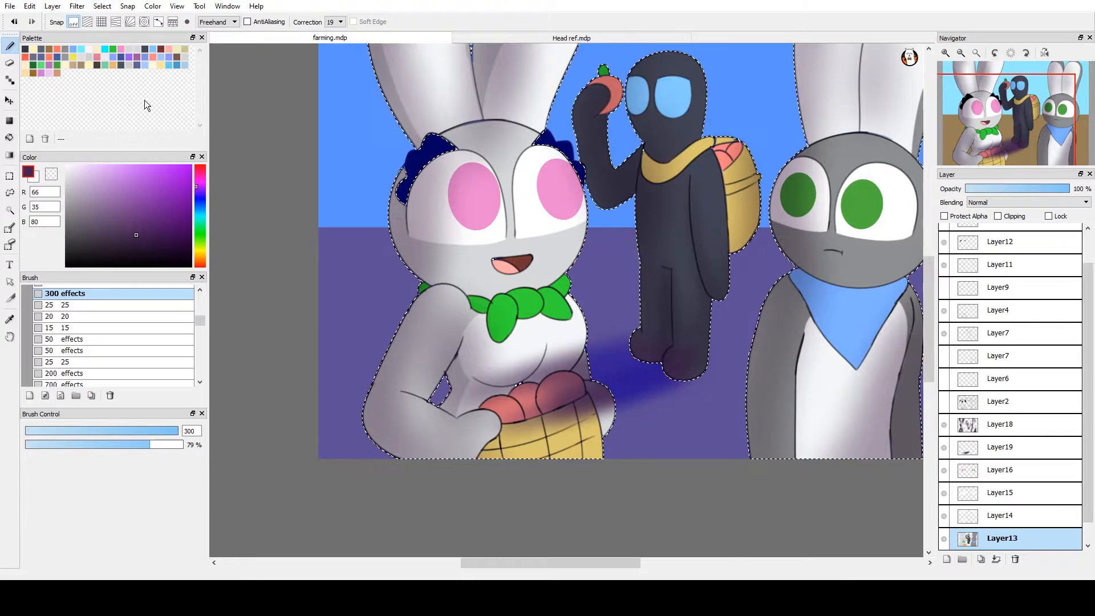
click(975, 450)
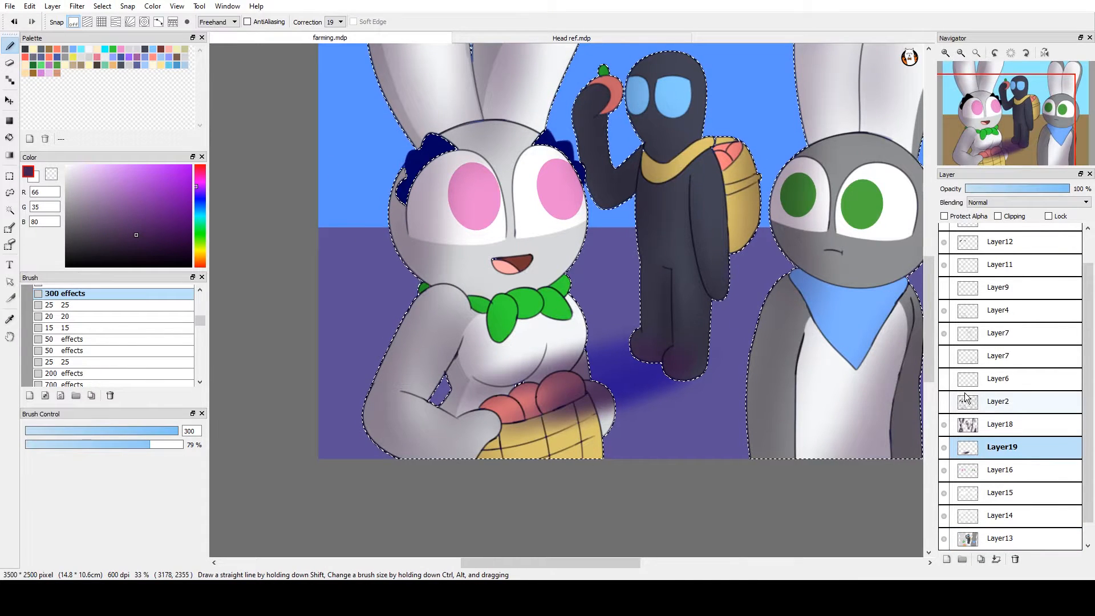
key(ctrl+d)
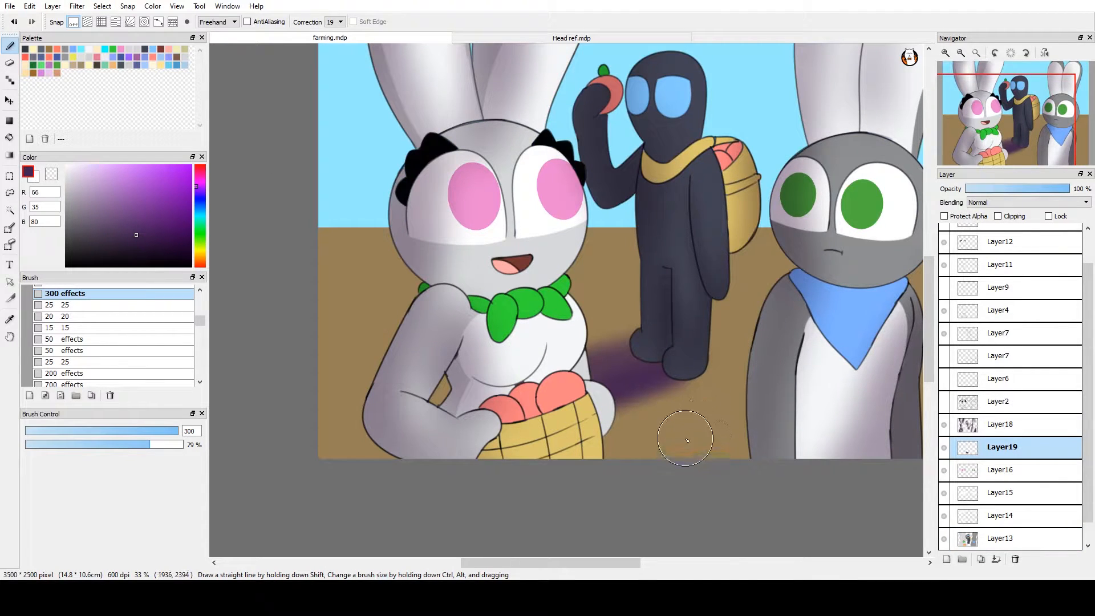
Set the cast shadow layer to Multiply blending with 58% opacity
click(1012, 221)
click(1033, 189)
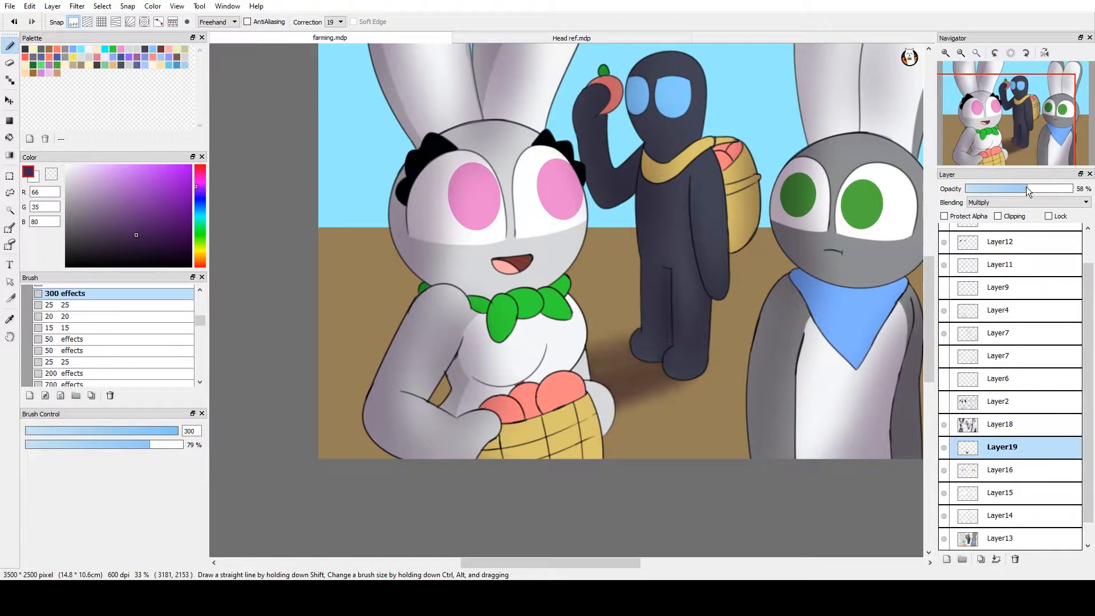
mouse_move(852, 357)
mouse_down()
mouse_move(849, 490)
mouse_move(754, 358)
mouse_up()
mouse_move(832, 474)
mouse_down()
mouse_move(807, 467)
mouse_move(782, 481)
mouse_move(809, 464)
mouse_move(824, 501)
mouse_up()
scroll(823, 500, up, 1)
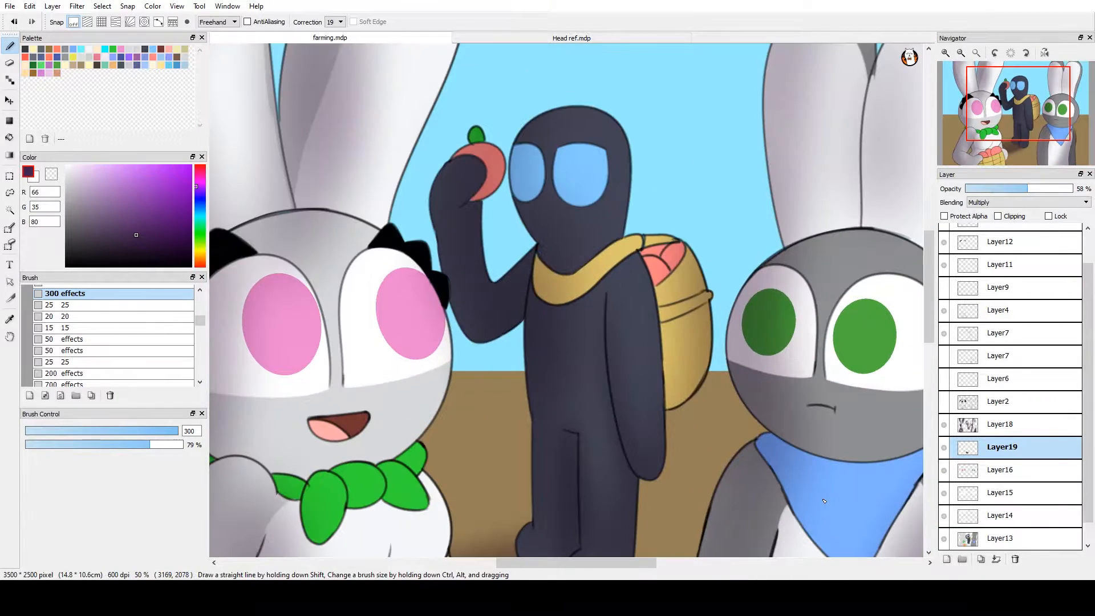
scroll(823, 501, down, 1)
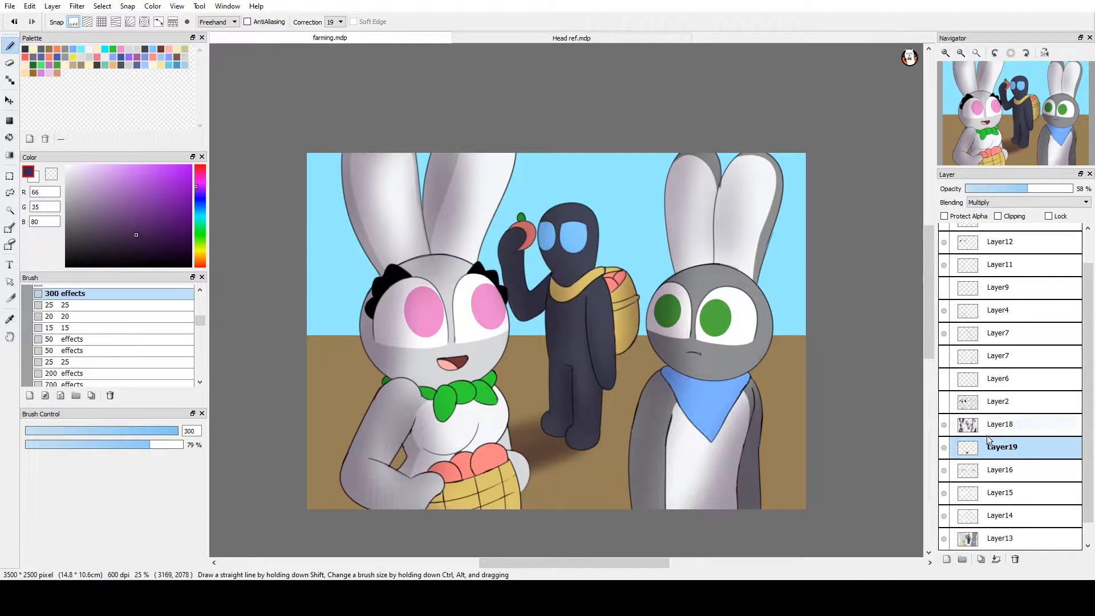
Load Layer16's eye shapes as a selection, sample the grey rabbit's iris green (RGB 79, 175, 64) and choose the 200 effects brush
click(976, 470)
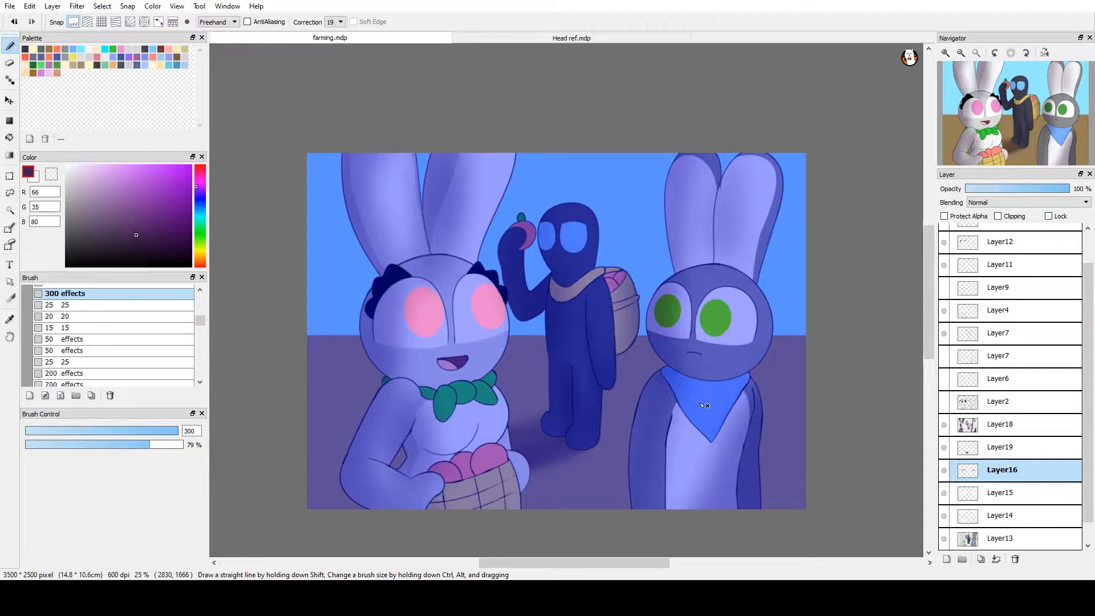
scroll(696, 403, up, 4)
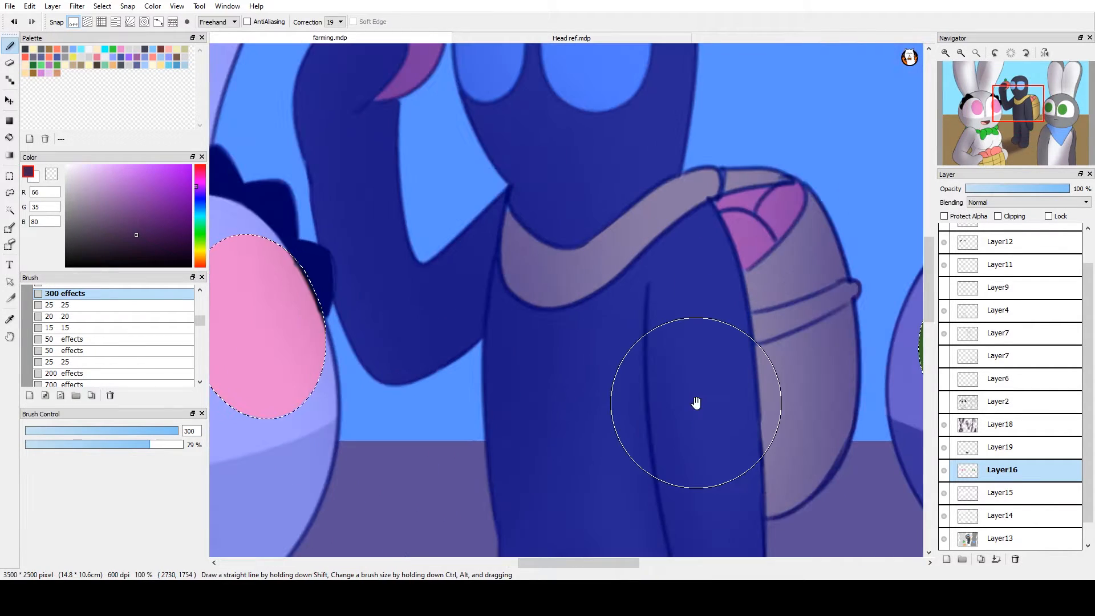
drag(856, 428, 338, 423)
scroll(444, 381, up, 2)
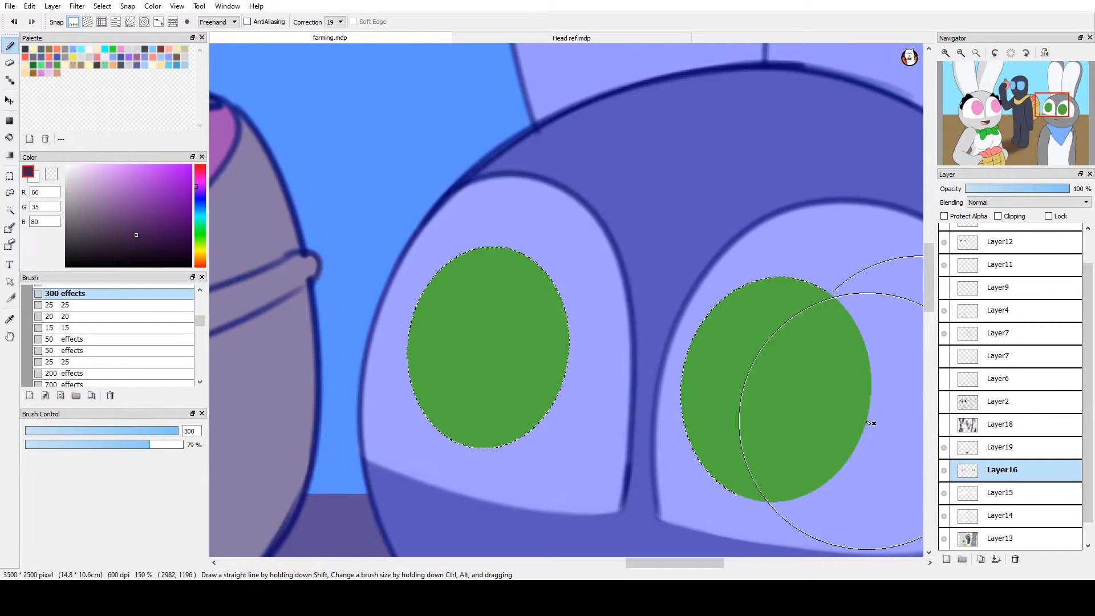
alt+click(844, 393)
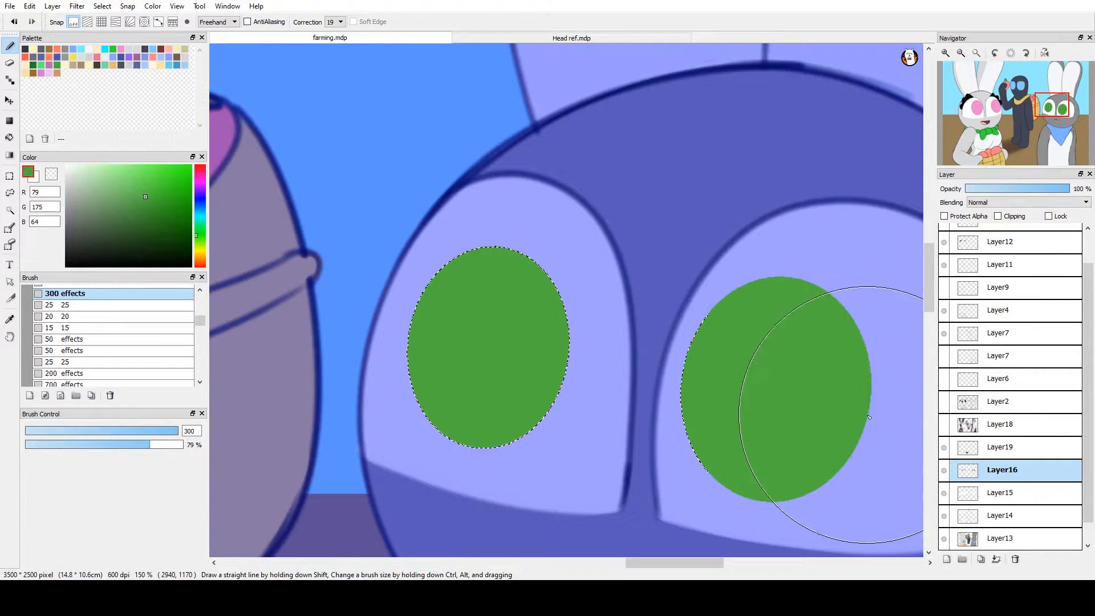
click(148, 375)
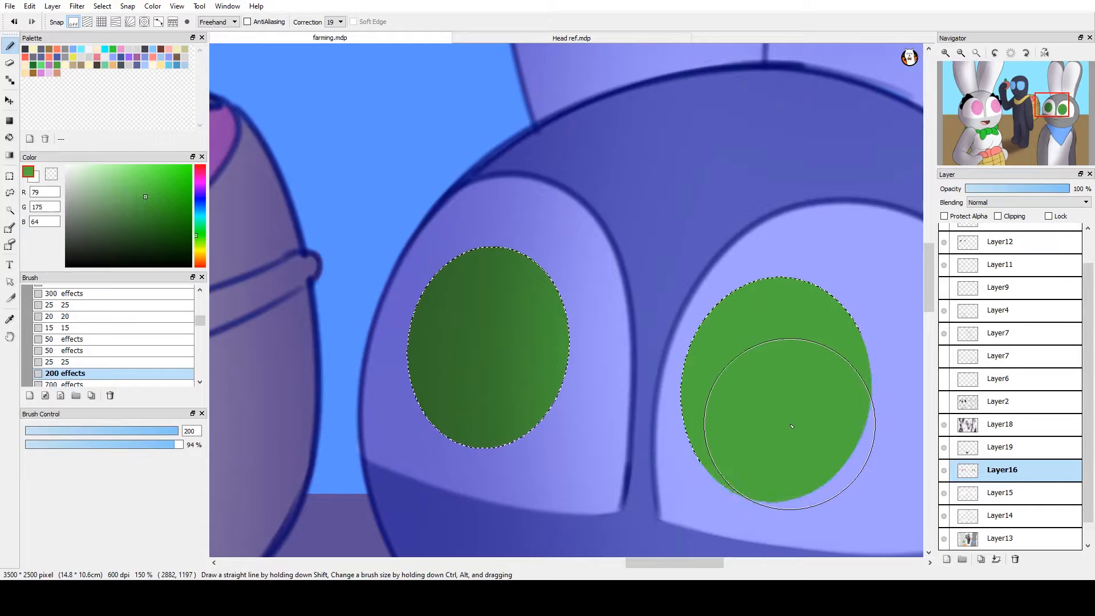
Try soft dark green (RGB 18, 61, 11) pupils in both of the grey rabbit's eyes with the 200 effects brush
drag(791, 425, 525, 398)
click(168, 244)
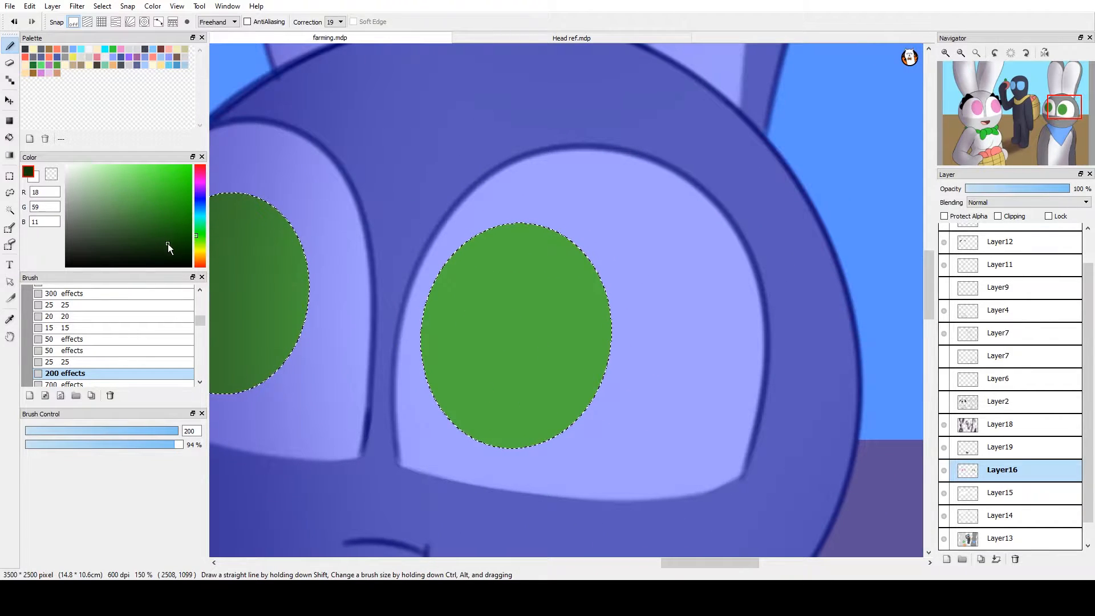
mouse_move(496, 331)
mouse_down()
mouse_move(513, 365)
mouse_move(540, 324)
mouse_move(509, 311)
mouse_up()
drag(437, 341, 643, 367)
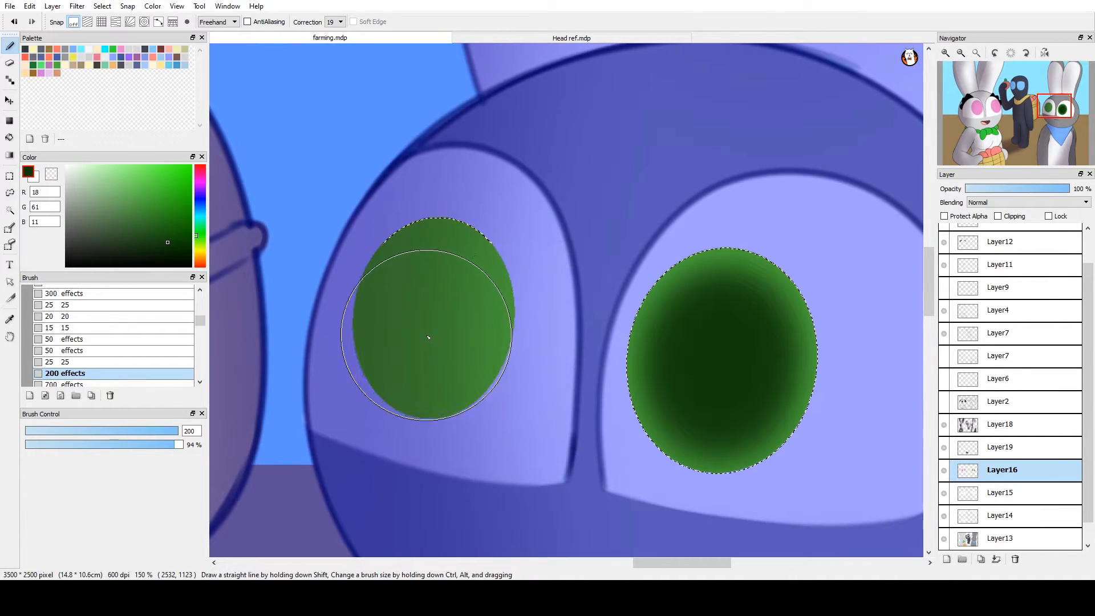
mouse_move(428, 334)
mouse_down()
mouse_move(430, 364)
mouse_move(441, 274)
mouse_move(443, 373)
mouse_move(434, 283)
mouse_move(423, 392)
mouse_up()
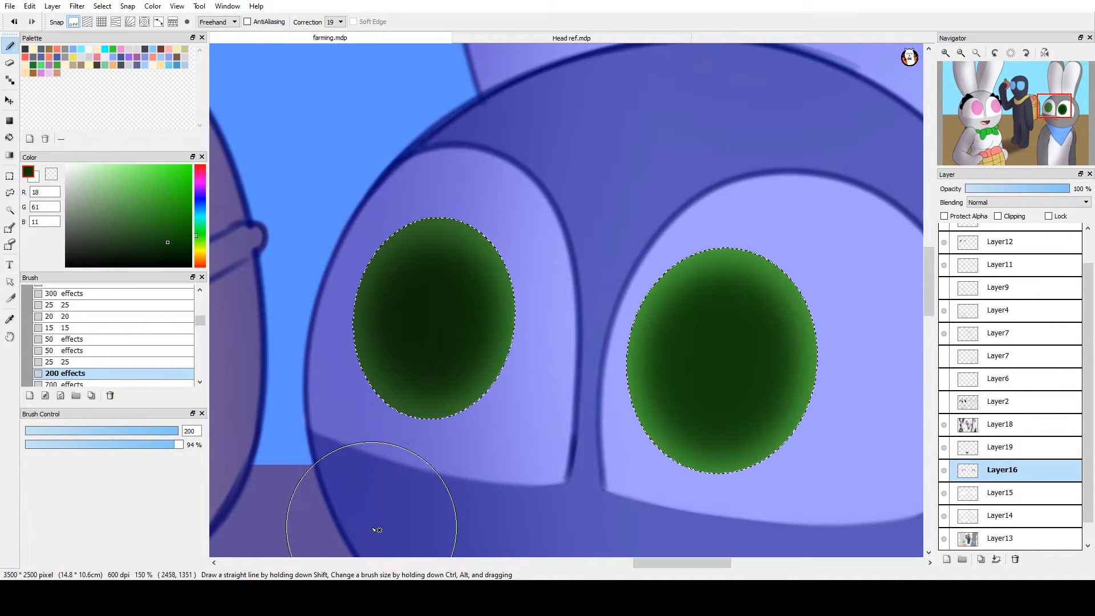
drag(287, 339, 221, 318)
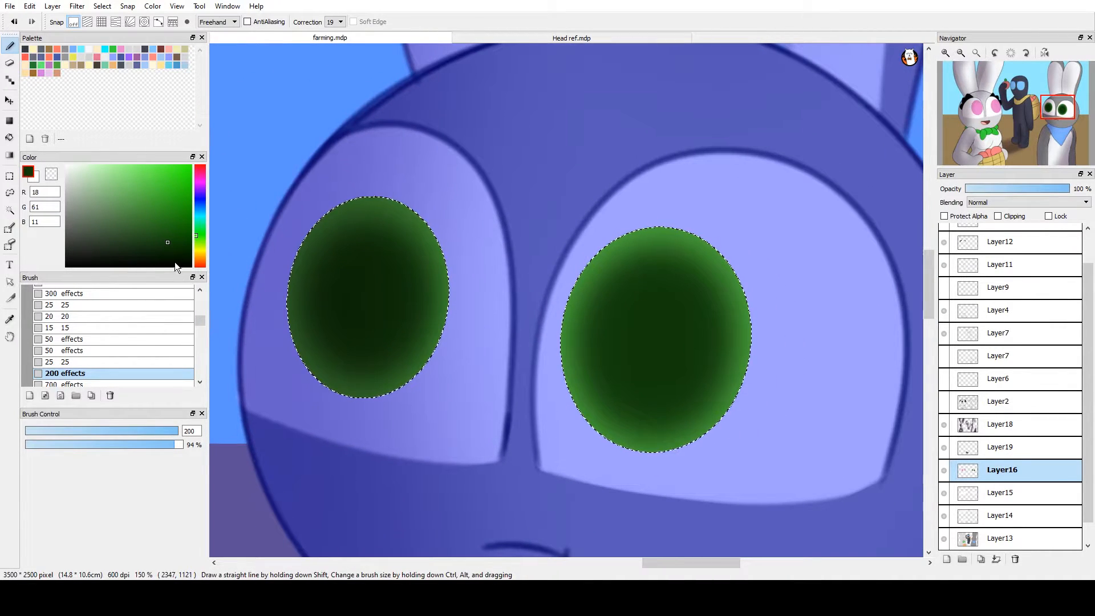
Try darkening the grey rabbit's pupils with near-black green (RGB 5, 25, 3), and undo the pupil strokes
click(175, 257)
mouse_move(616, 353)
mouse_down()
mouse_move(650, 362)
mouse_move(674, 303)
mouse_move(650, 310)
mouse_move(644, 333)
mouse_up()
mouse_move(414, 320)
mouse_down()
mouse_move(366, 313)
mouse_move(366, 263)
mouse_move(361, 293)
mouse_up()
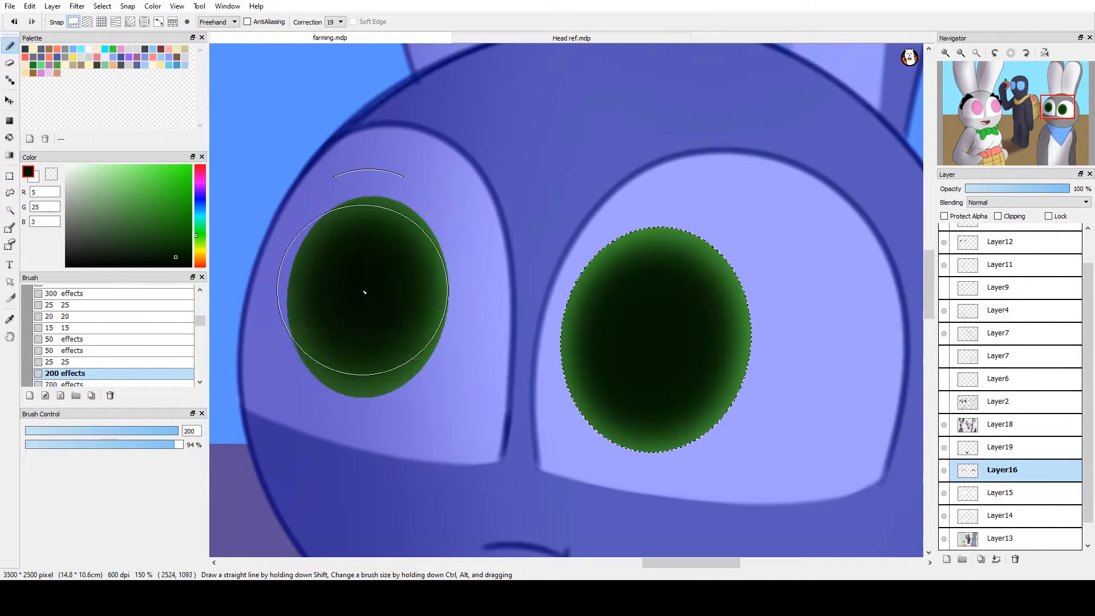
mouse_move(342, 371)
mouse_down()
mouse_move(367, 302)
mouse_move(357, 331)
mouse_up()
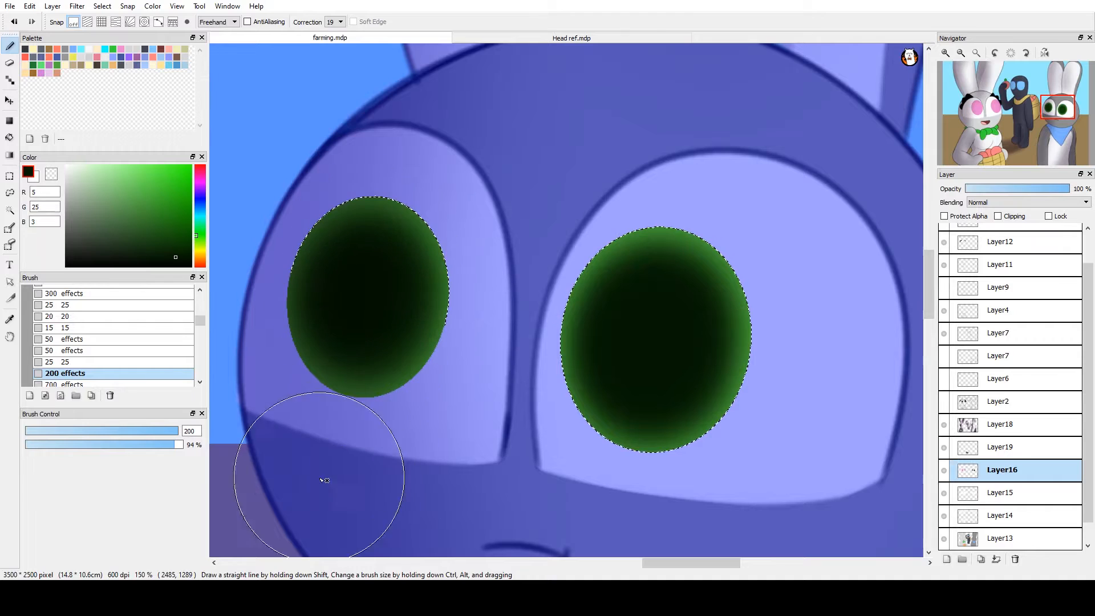
mouse_move(319, 453)
mouse_down()
mouse_move(581, 362)
mouse_move(659, 313)
mouse_up()
drag(450, 366, 822, 336)
drag(540, 347, 147, 412)
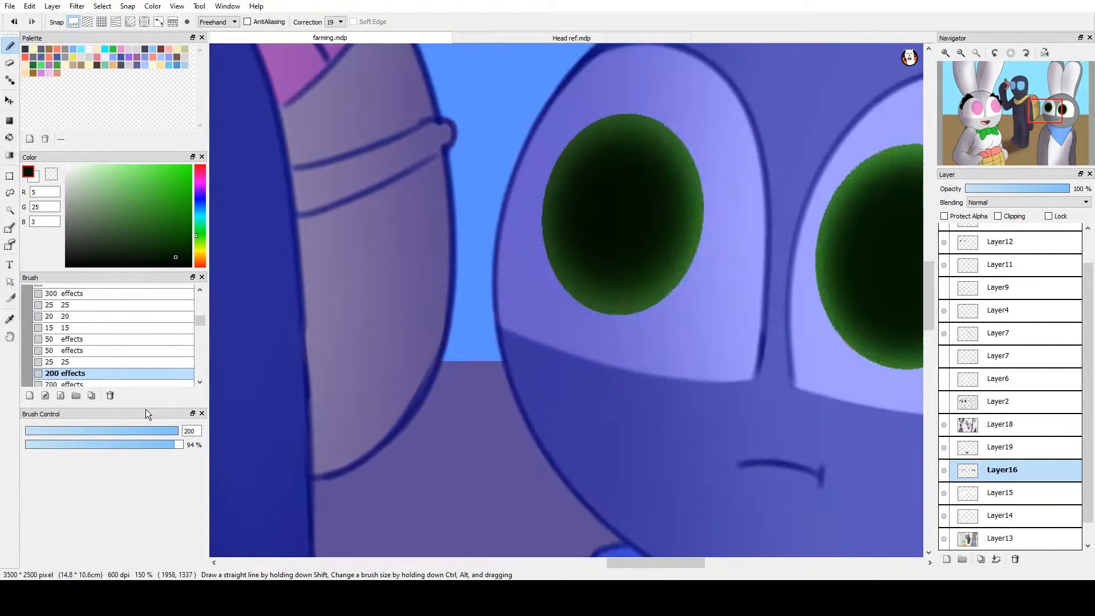
drag(642, 326, 351, 394)
key(ctrl+z)
key(ctrl+z)
key(ctrl+z)
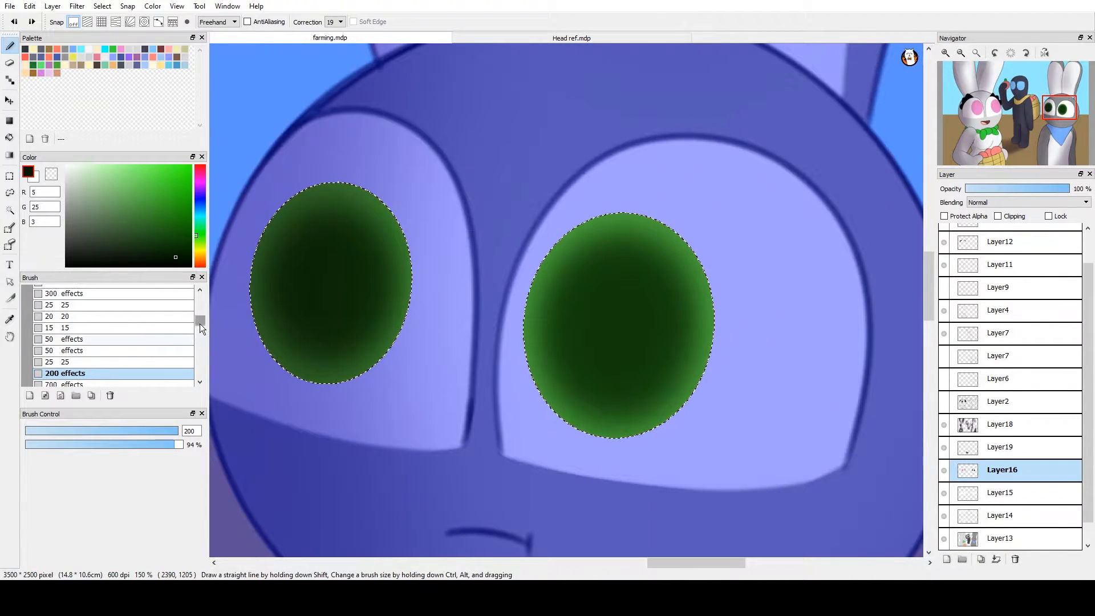
Repaint soft near-black green pupils in both of the grey rabbit's eyes with the 150 effects brush
scroll(199, 325, up, 2)
click(172, 300)
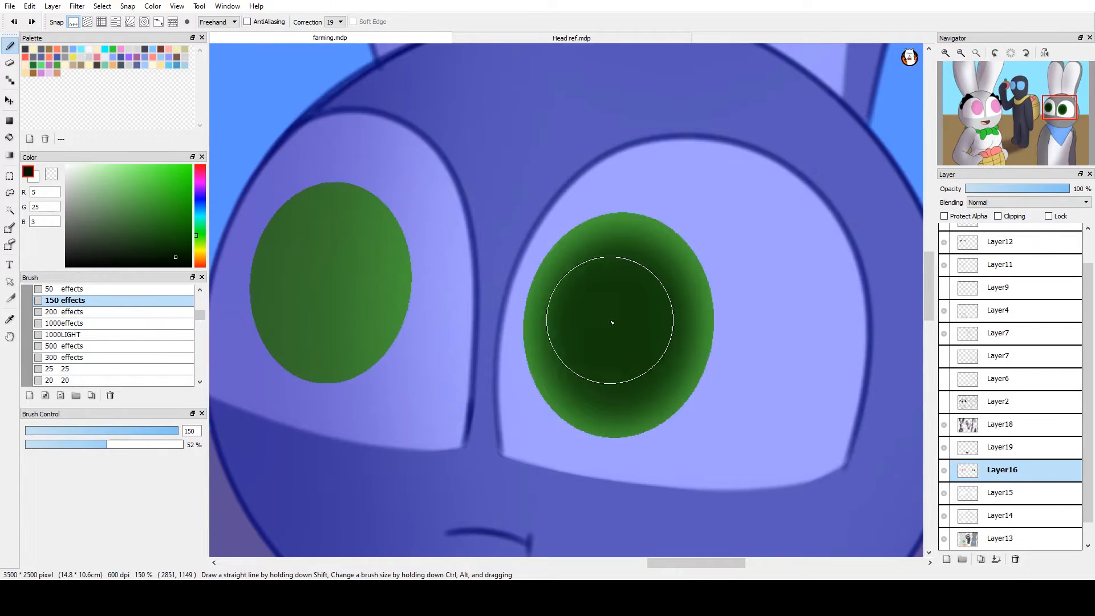
mouse_move(612, 323)
mouse_down()
mouse_move(610, 303)
mouse_move(606, 384)
mouse_move(618, 268)
mouse_move(599, 336)
mouse_up()
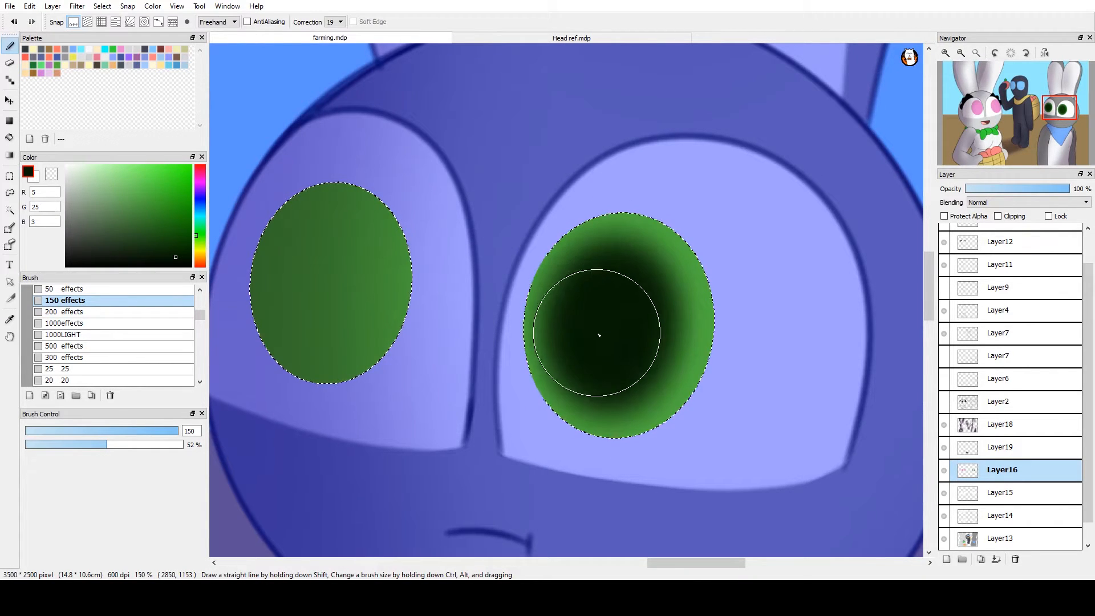
mouse_move(334, 244)
mouse_down()
mouse_move(325, 336)
mouse_move(335, 243)
mouse_move(354, 403)
mouse_up()
drag(516, 416, 660, 376)
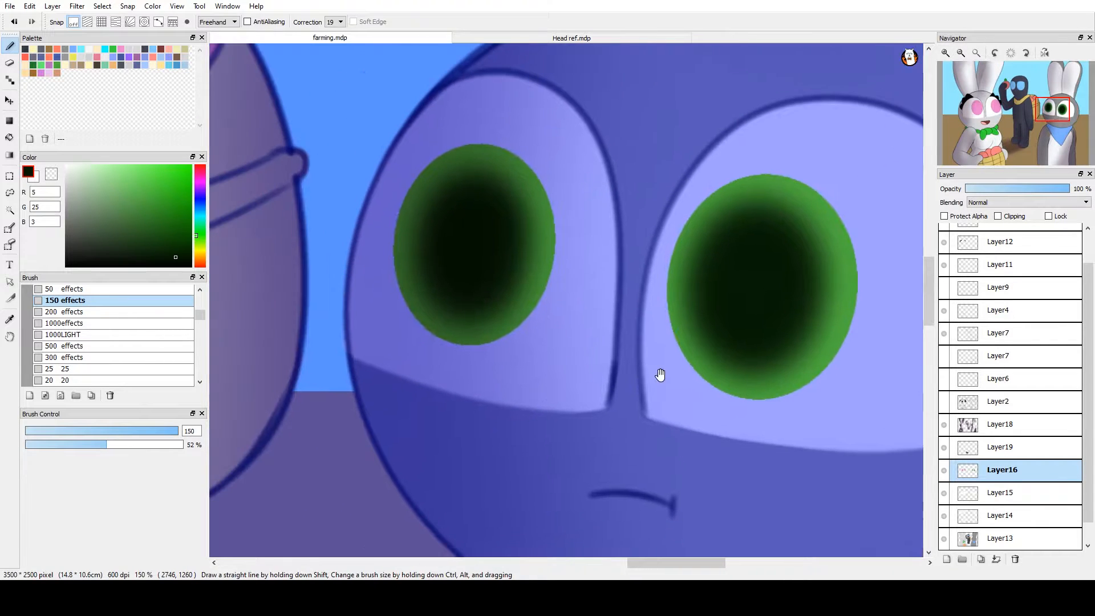
Paint a soft dark magenta (RGB 98, 22, 77) pupil in the white rabbit's right-hand eye with the 200 effects brush
drag(327, 356, 884, 331)
drag(462, 222, 569, 315)
key(ctrl+d)
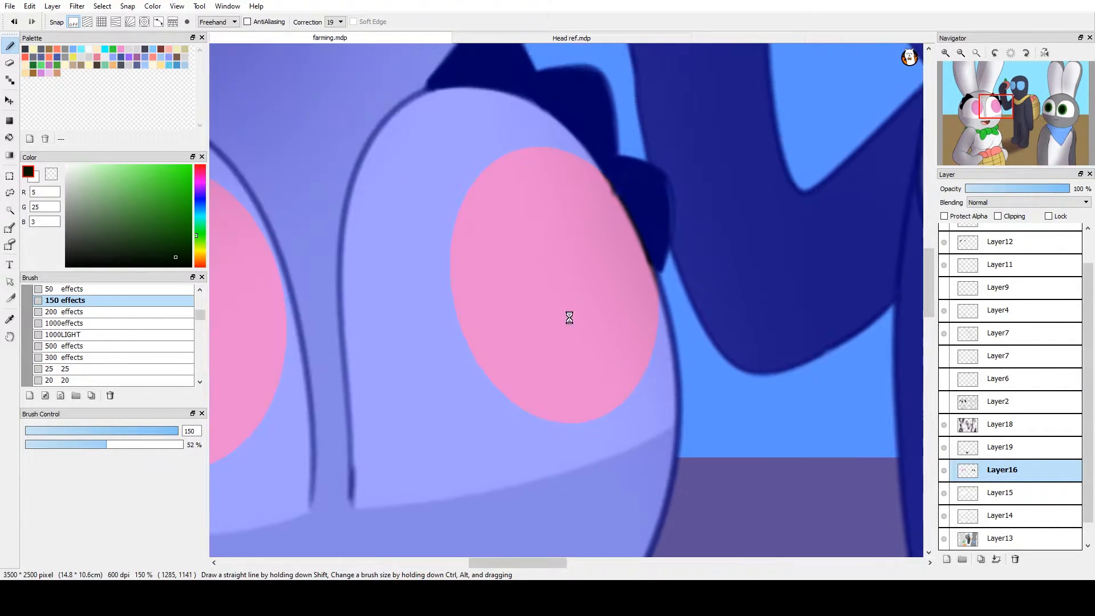
right_click(569, 316)
click(151, 312)
click(164, 227)
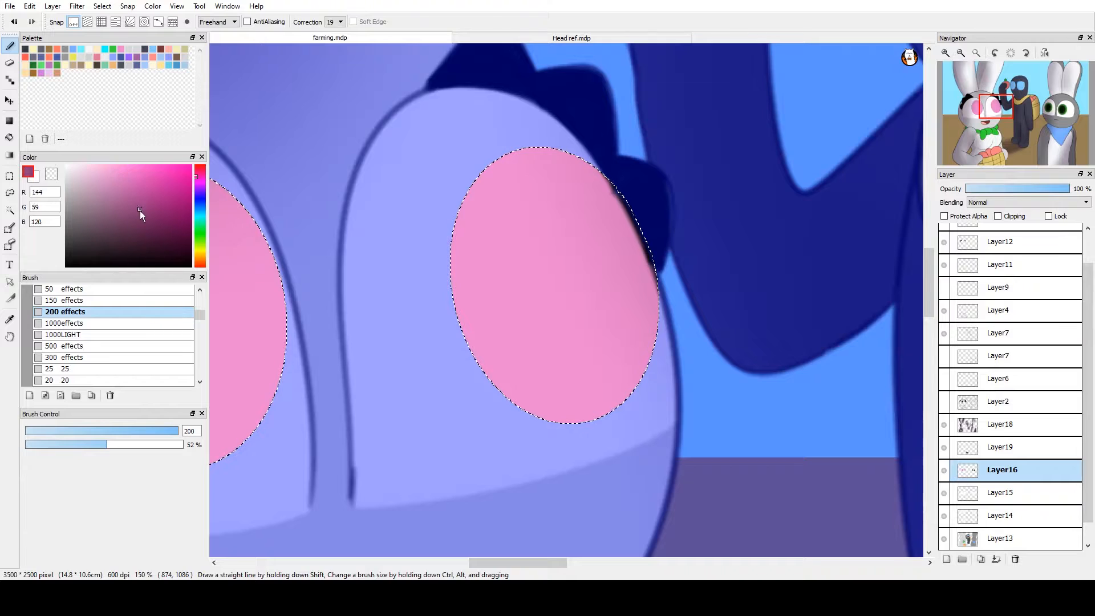
mouse_move(502, 320)
mouse_down()
mouse_move(536, 286)
mouse_move(602, 285)
mouse_move(529, 226)
mouse_move(559, 338)
mouse_move(552, 219)
mouse_move(590, 285)
mouse_up()
key(ctrl+z)
drag(399, 352, 637, 289)
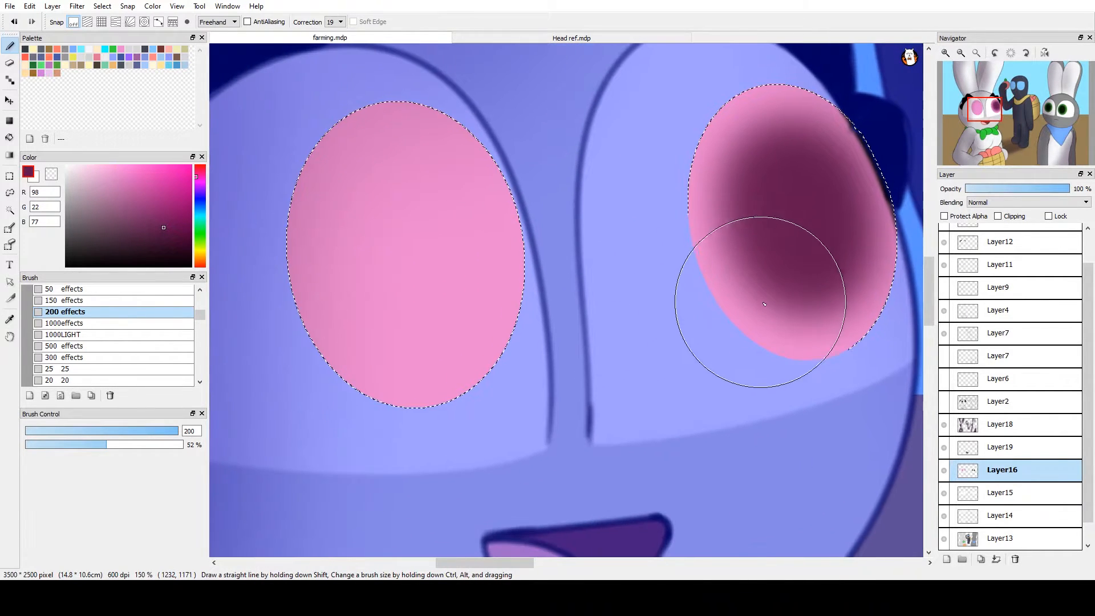
drag(801, 288, 802, 224)
mouse_move(685, 293)
mouse_down()
mouse_move(777, 171)
mouse_move(770, 200)
mouse_up()
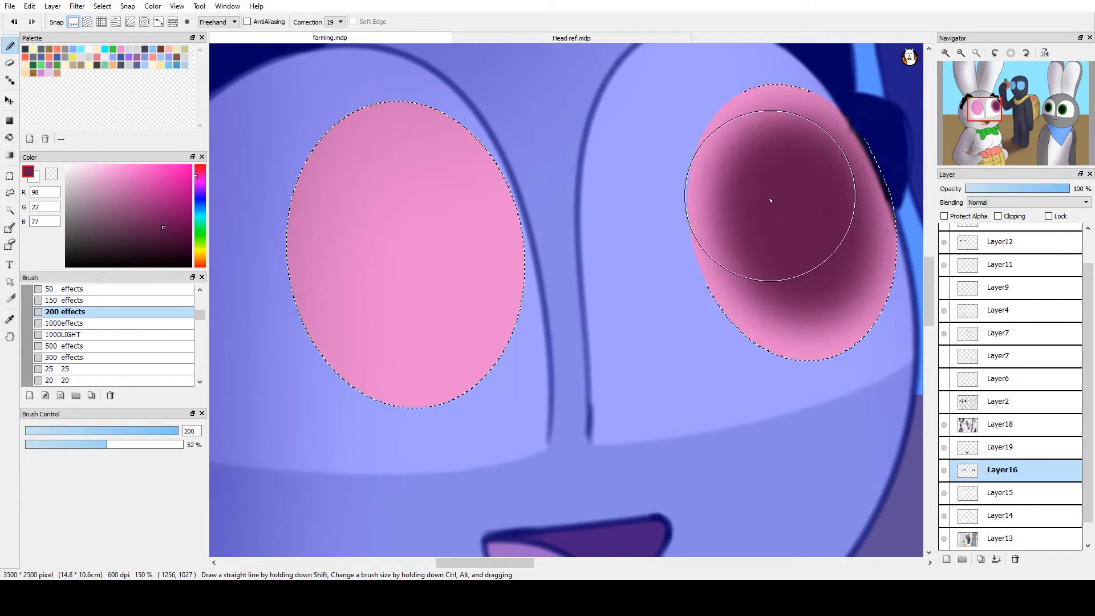
Paint a matching dark magenta pupil in the white rabbit's left-hand eye, undoing unwanted strokes
mouse_move(428, 317)
mouse_down()
mouse_move(391, 207)
mouse_move(405, 152)
mouse_move(458, 312)
mouse_move(383, 293)
mouse_move(386, 222)
mouse_move(442, 217)
mouse_move(445, 309)
mouse_move(400, 287)
mouse_move(385, 206)
mouse_move(431, 363)
mouse_move(398, 195)
mouse_move(474, 288)
mouse_up()
key(ctrl+z)
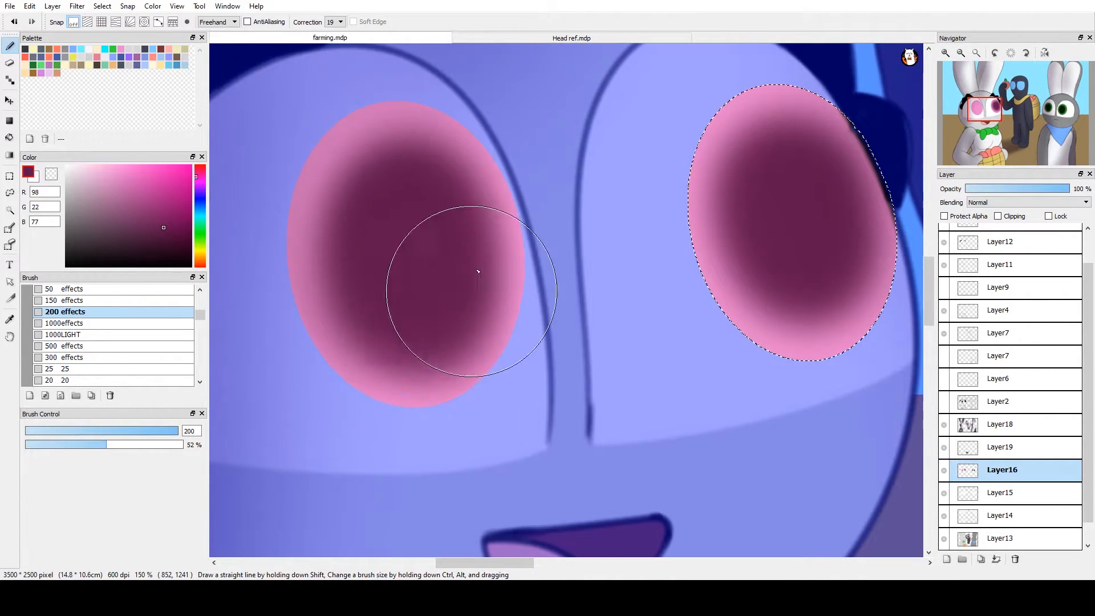
key(ctrl+z)
mouse_move(433, 345)
mouse_down()
mouse_move(447, 225)
mouse_move(422, 296)
mouse_move(374, 187)
mouse_move(386, 228)
mouse_up()
key(ctrl+z)
Darken the centres of both pink eyes with deep maroon (RGB 49, 6, 36), deselect and check the whole picture
click(174, 248)
mouse_move(262, 269)
mouse_down()
mouse_move(398, 207)
mouse_move(444, 303)
mouse_move(422, 330)
mouse_up()
mouse_move(785, 234)
mouse_down()
mouse_move(823, 175)
mouse_move(836, 292)
mouse_move(793, 187)
mouse_move(804, 296)
mouse_up()
key(ctrl+Down)
key(ctrl+Down)
key(ctrl+Down)
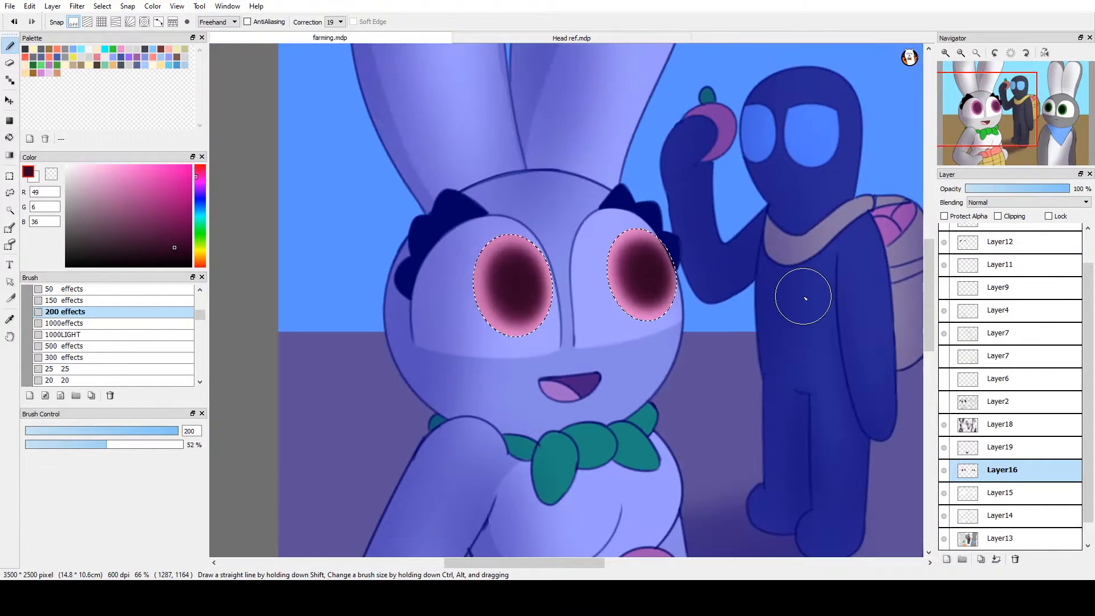
key(ctrl+d)
key(ctrl+Down)
key(ctrl+Down)
key(ctrl+Down)
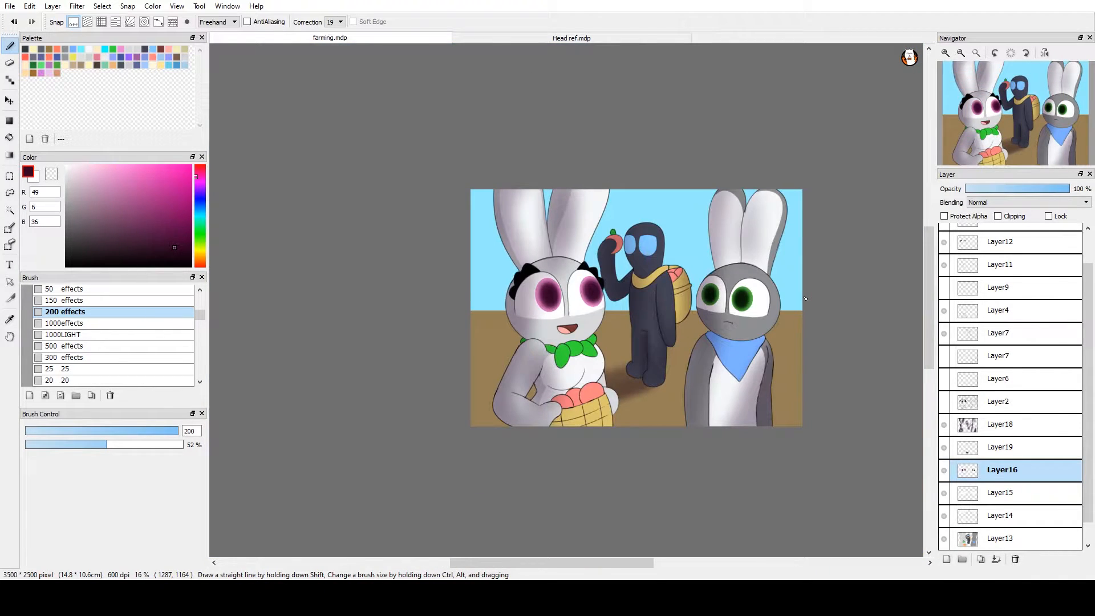
Restore the eye selection and deepen the white rabbit's pupils with an even darker maroon (RGB 39, 5, 29)
key(ctrl+Up)
key(ctrl+Up)
key(ctrl+Up)
key(ctrl+Up)
key(ctrl+Up)
key(ctrl+z)
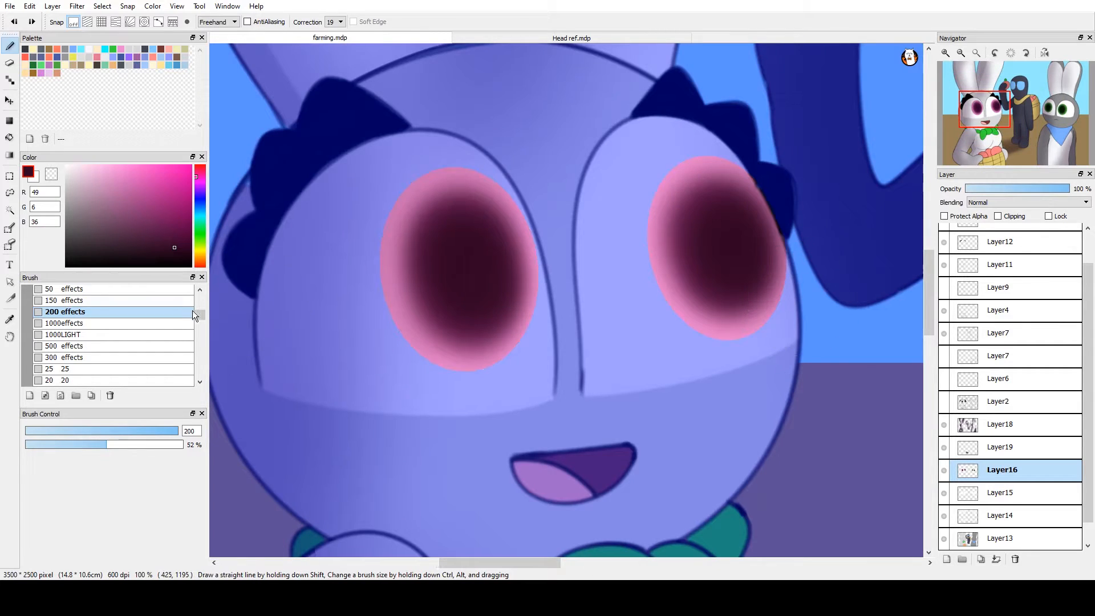
click(174, 252)
mouse_move(455, 283)
mouse_down()
mouse_move(460, 228)
mouse_move(730, 234)
mouse_up()
Add a new layer above Layer16 with Dodge blending, and undo a trial stroke on the right-hand pink eye
click(947, 559)
drag(839, 397, 750, 378)
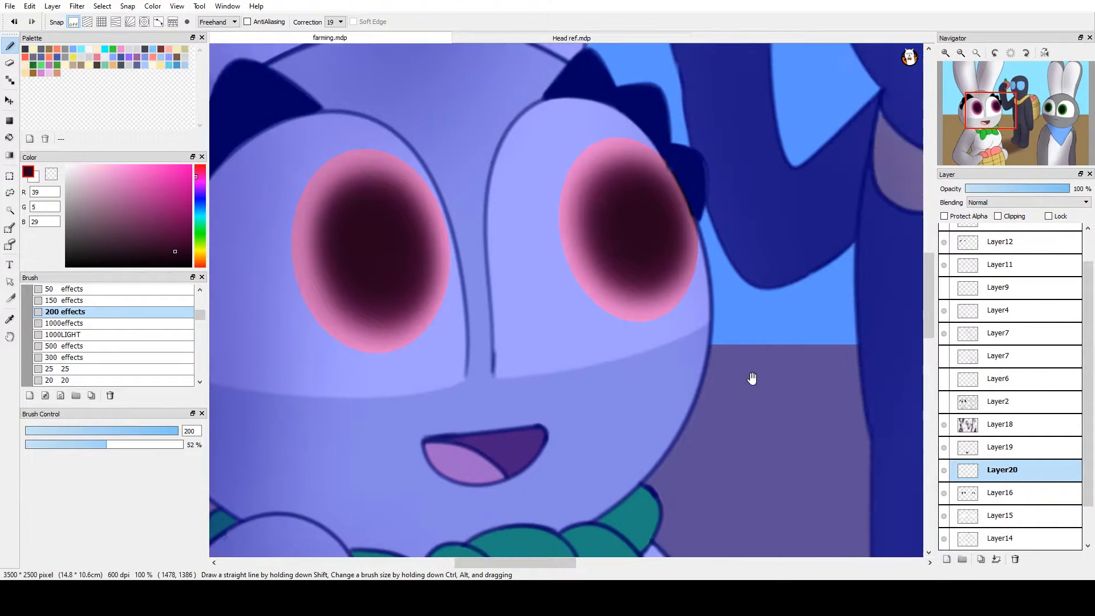
drag(732, 314, 640, 386)
mouse_move(576, 319)
mouse_down()
mouse_move(582, 264)
mouse_move(601, 265)
mouse_move(590, 316)
mouse_move(584, 283)
mouse_up()
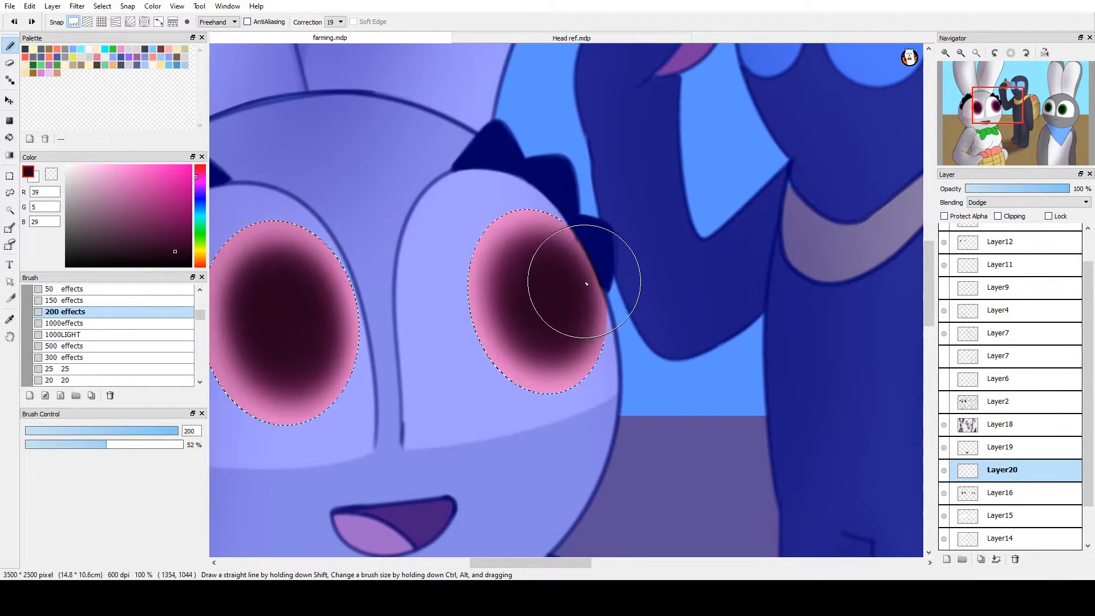
key(ctrl+z)
Try Dodge highlights on the right-hand pink eye with RGB 91, 32, 75, also with the layer moved above Layer18, and undo them
right_click(534, 228)
drag(534, 222, 538, 230)
key(ctrl+z)
drag(998, 468, 1000, 419)
drag(538, 206, 691, 377)
key(ctrl+z)
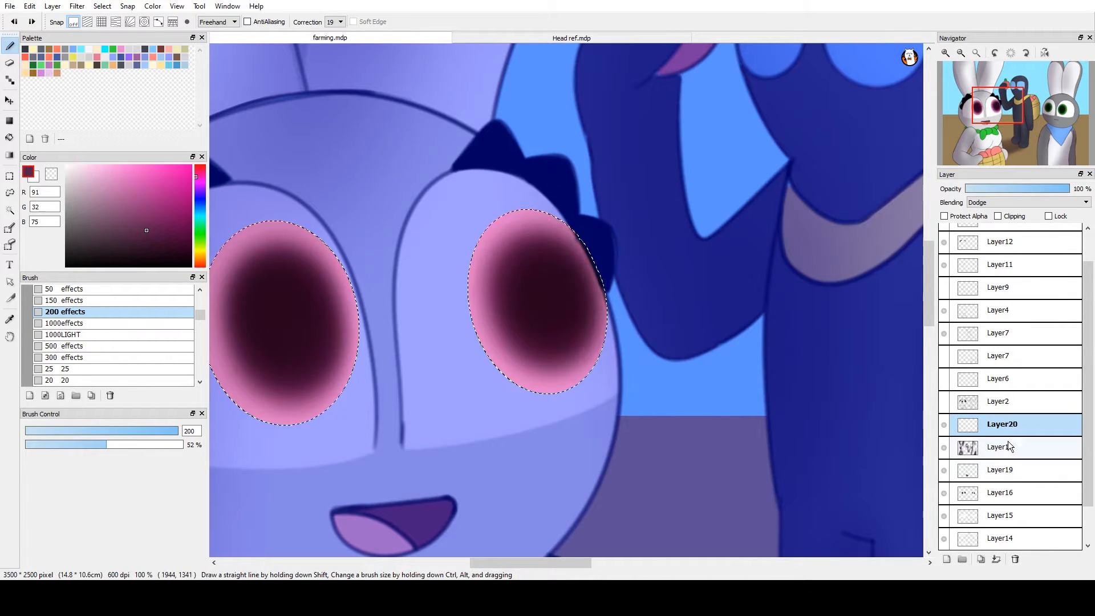
Move the Dodge layer back directly above Layer16, try a pink highlight (RGB 144, 64, 122) on the right-hand eye and undo it
drag(1003, 427, 979, 455)
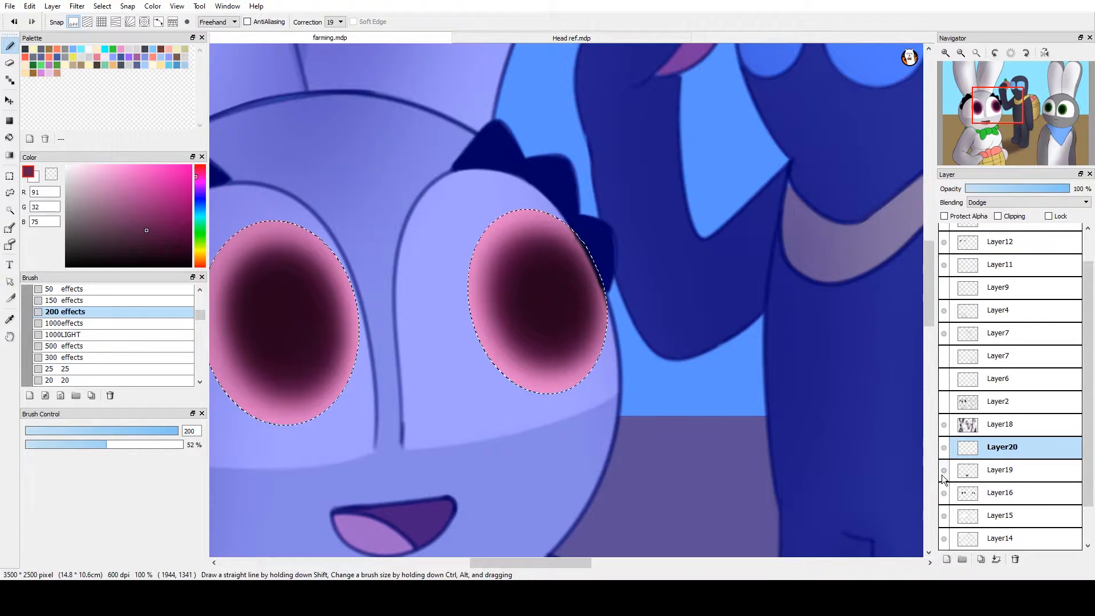
drag(635, 405, 759, 344)
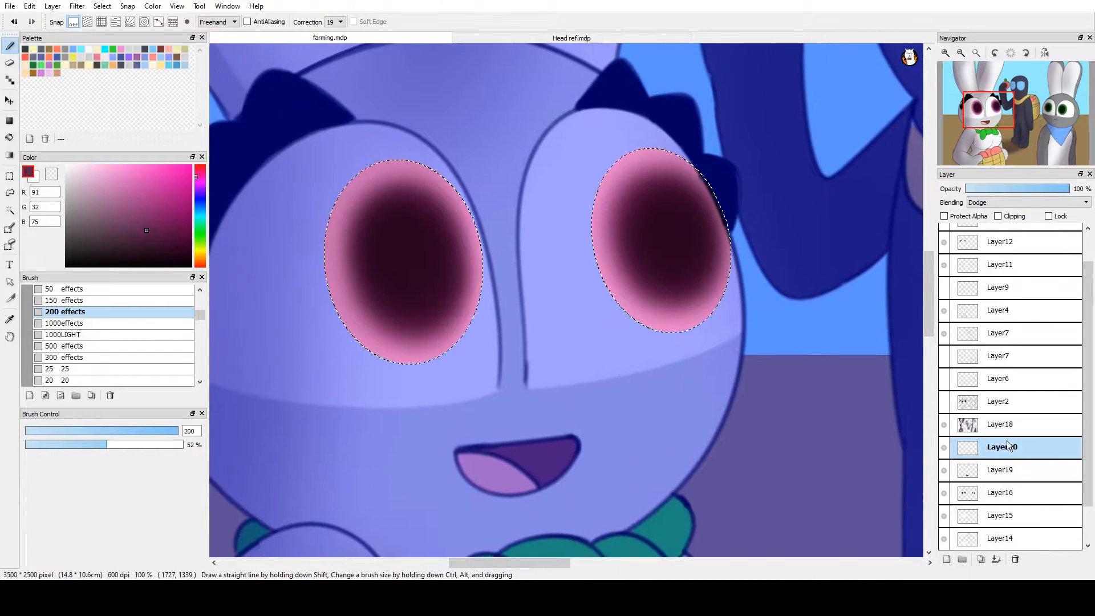
drag(1005, 449, 1002, 477)
mouse_move(730, 274)
mouse_down()
mouse_move(683, 175)
mouse_move(690, 318)
mouse_move(655, 228)
mouse_move(728, 251)
mouse_move(685, 325)
mouse_up()
key(ctrl+z)
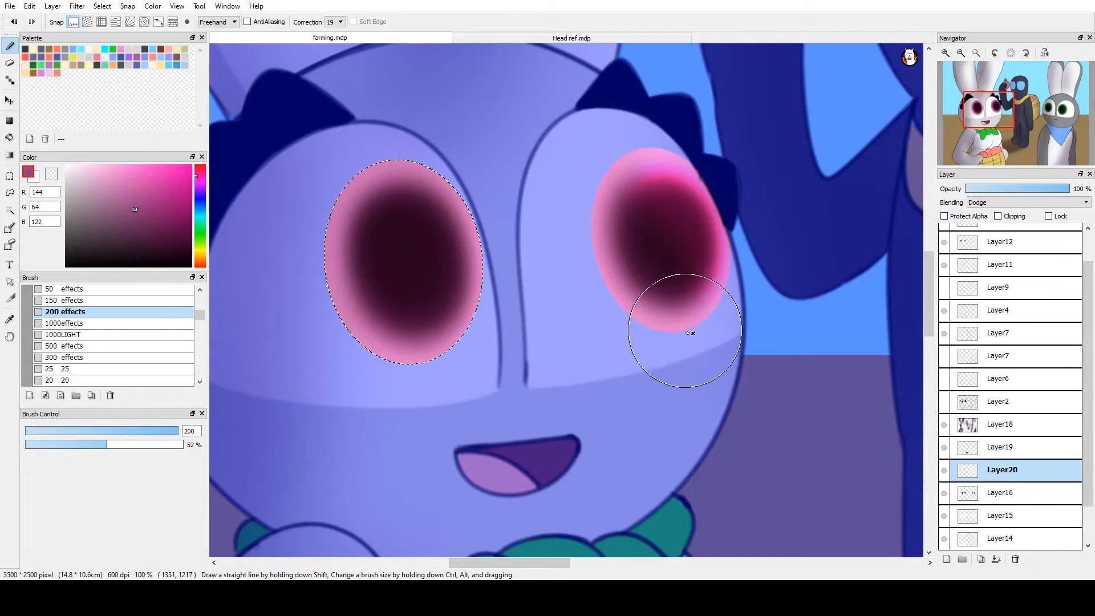
key(ctrl+z)
Paint purple (RGB 138, 64, 144) Dodge highlights on the upper edges of both pink eyes, undoing a reddish trial (RGB 144, 64, 80)
click(200, 167)
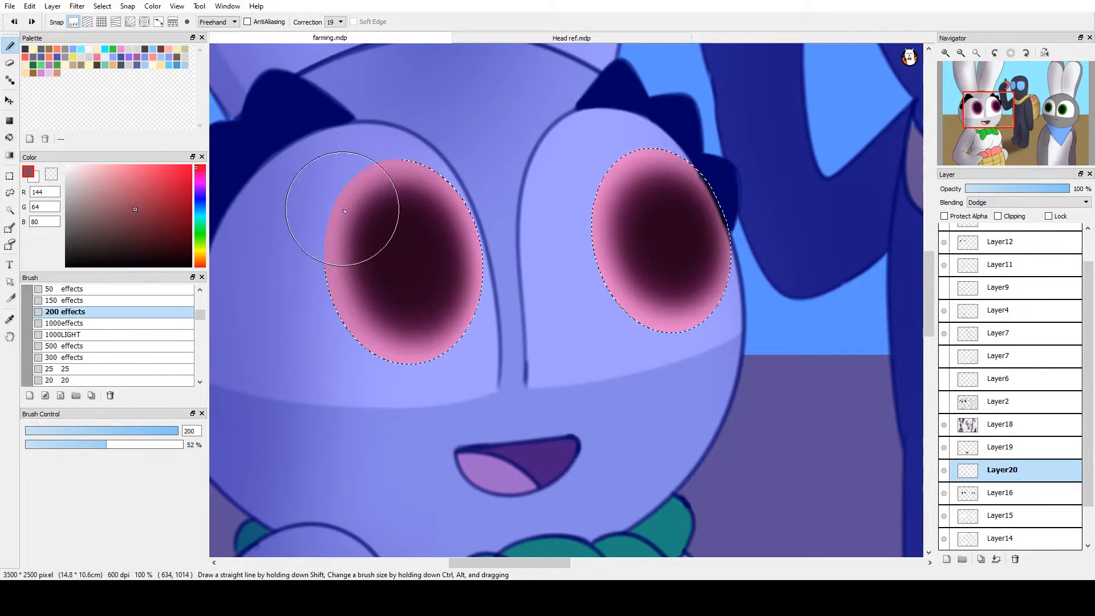
mouse_move(718, 239)
mouse_down()
mouse_move(640, 180)
mouse_move(695, 188)
mouse_up()
key(ctrl+z)
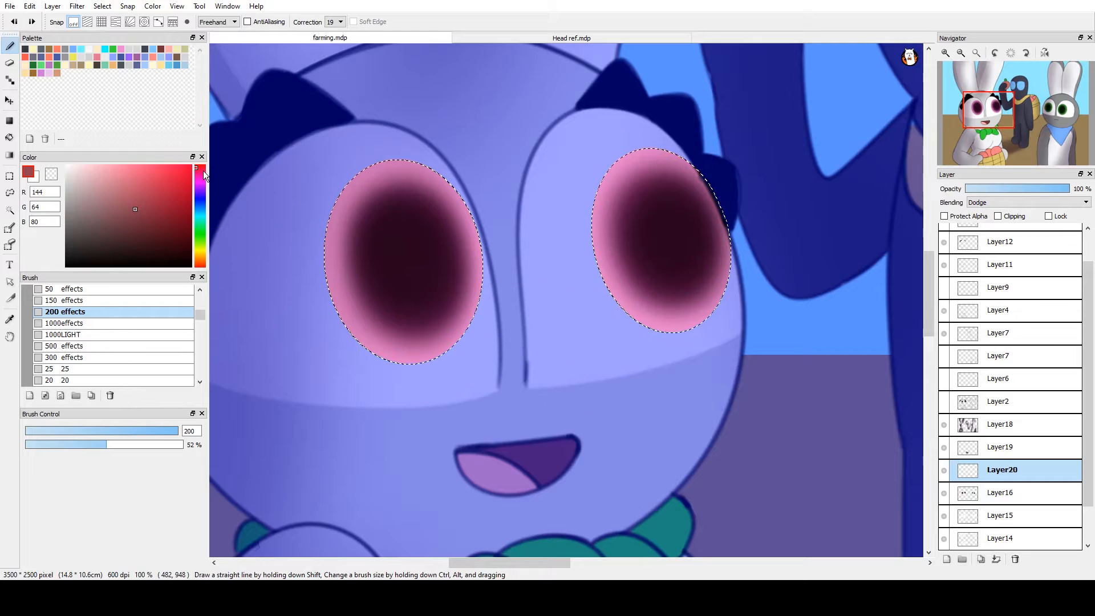
drag(439, 256, 388, 163)
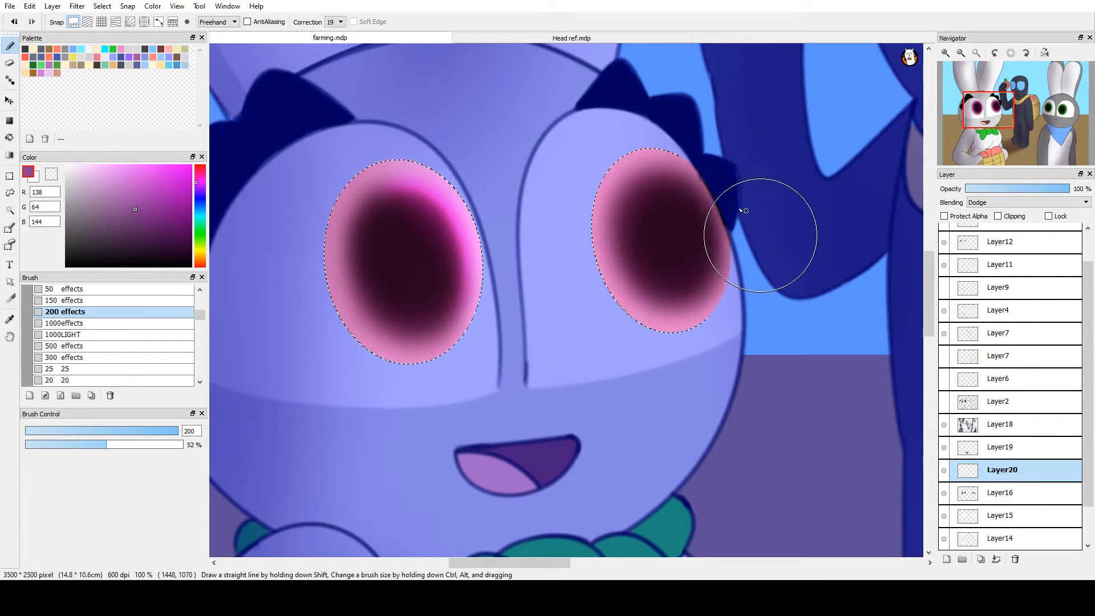
drag(760, 237, 643, 140)
Paint teal (RGB 62, 156, 138) Dodge highlights along the right edges of both green eyes and clear the selection
drag(656, 468, 523, 447)
mouse_move(809, 254)
mouse_down()
mouse_move(527, 311)
mouse_move(520, 345)
mouse_move(627, 276)
mouse_move(547, 302)
mouse_up()
alt+click(479, 231)
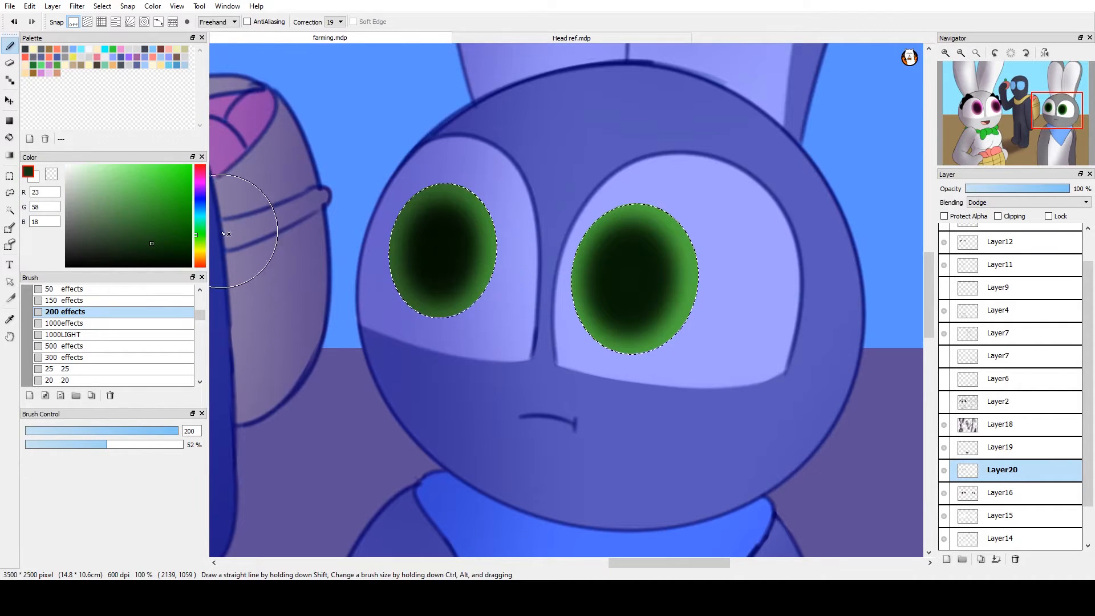
click(200, 219)
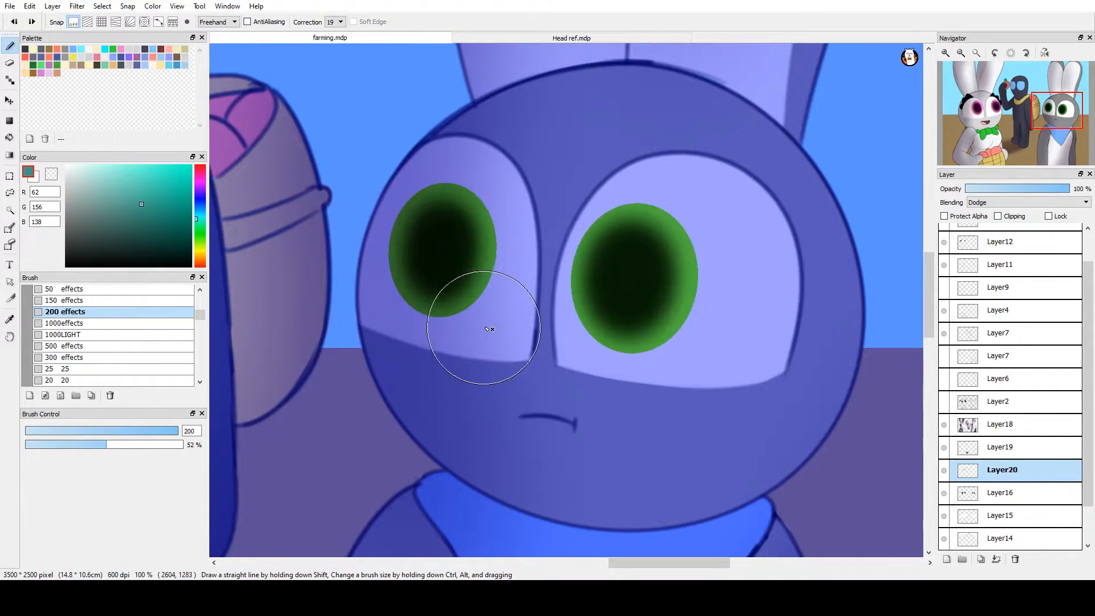
key(ctrl+d)
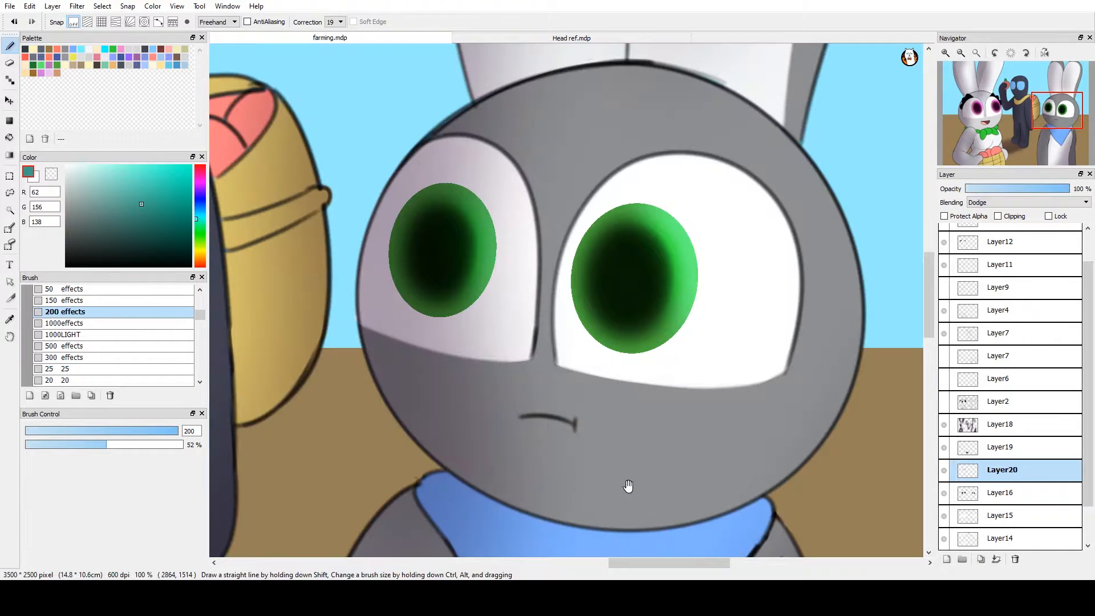
drag(581, 412, 821, 288)
scroll(774, 148, down, 1)
scroll(775, 148, down, 4)
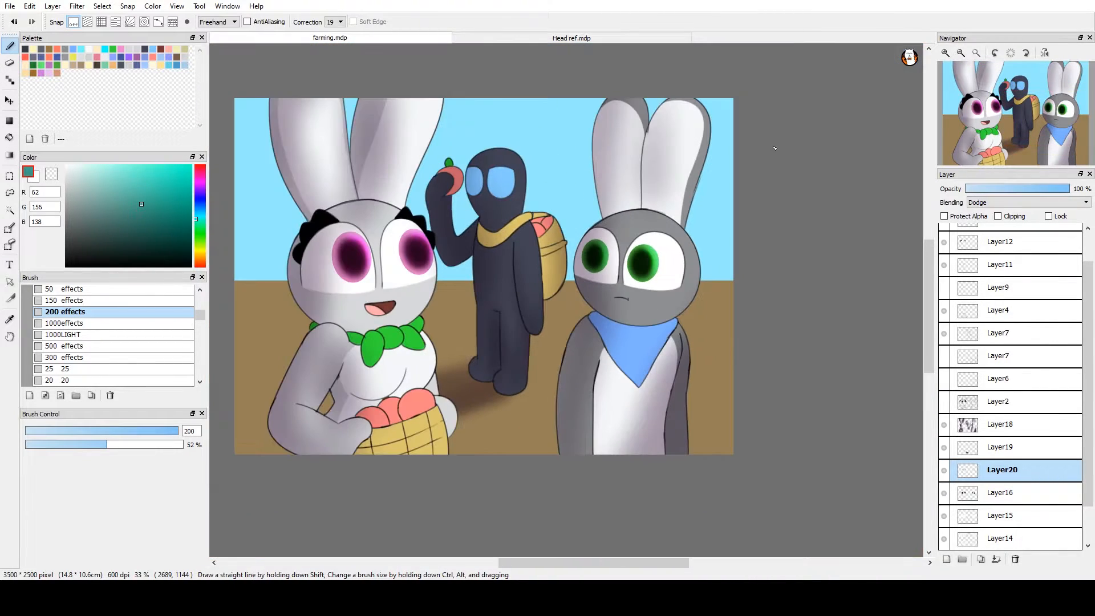
Choose the 50 effects brush, add a layer above Layer20, and limit the selection to the right portions of both rabbits' pupils
scroll(774, 148, up, 5)
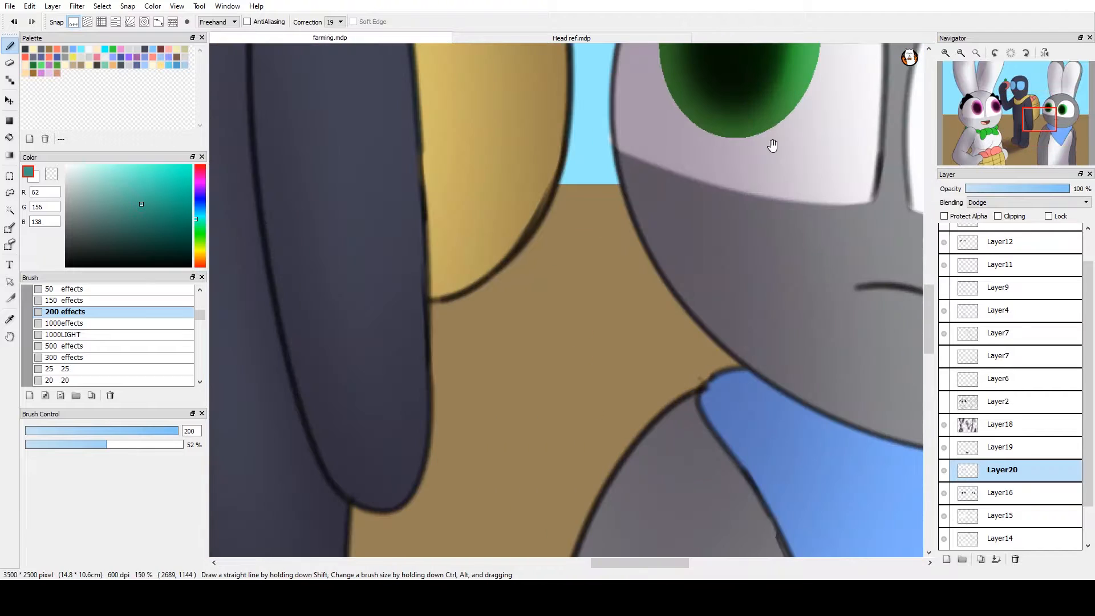
drag(773, 146, 486, 369)
key(ctrl+z)
mouse_move(589, 350)
mouse_down()
mouse_move(523, 399)
mouse_move(450, 358)
mouse_up()
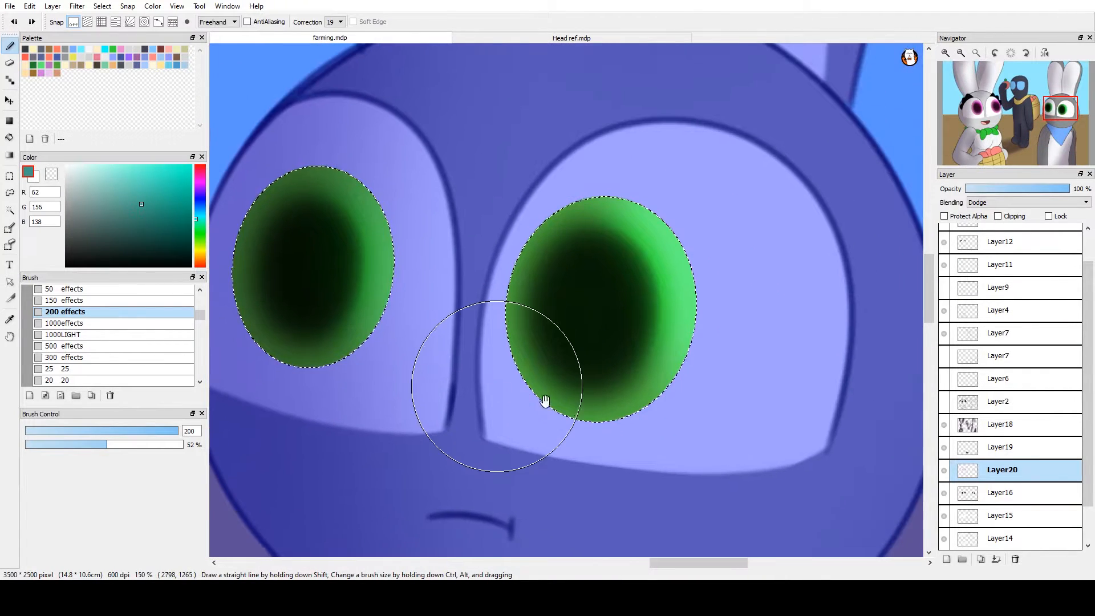
click(124, 290)
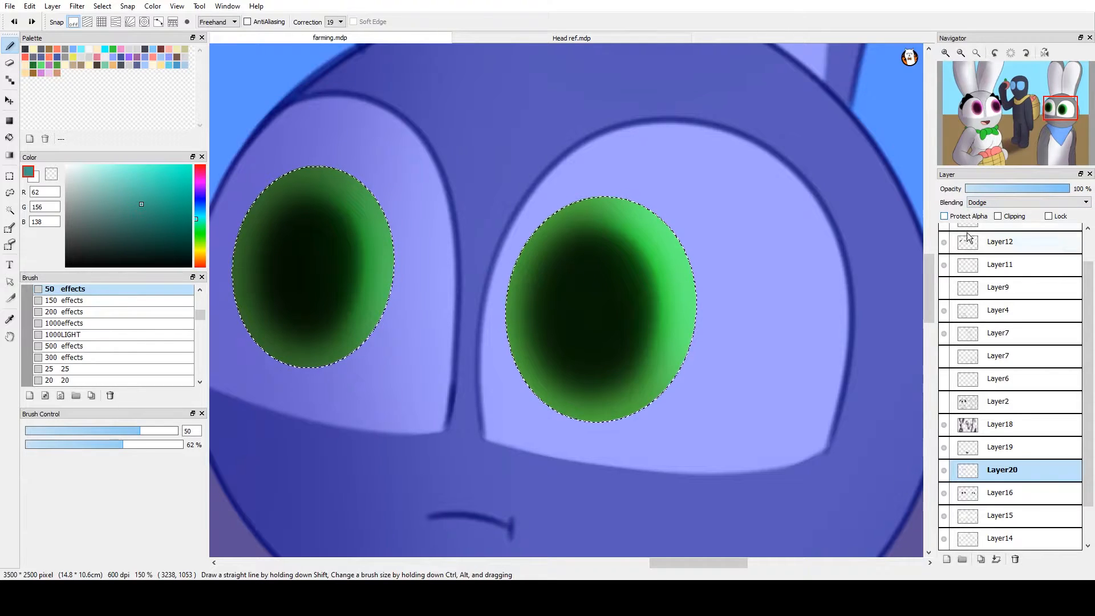
key(ctrl+d)
click(102, 7)
click(141, 97)
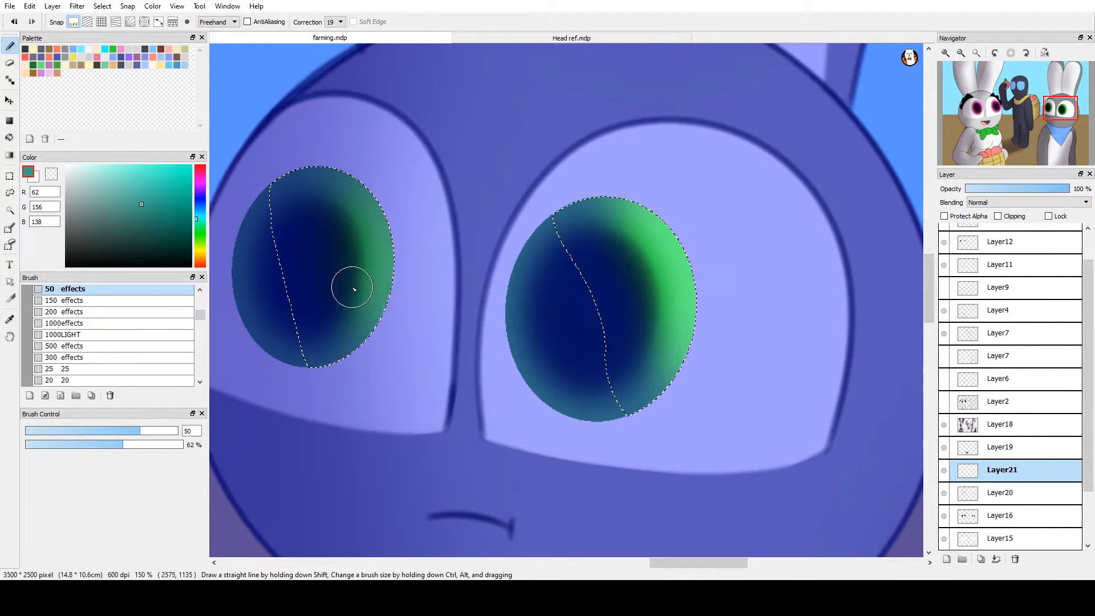
Set Layer21's blending to Add and paint light green (RGB 137, 255, 158) highlights along the right sides of both green eyes
alt+click(663, 243)
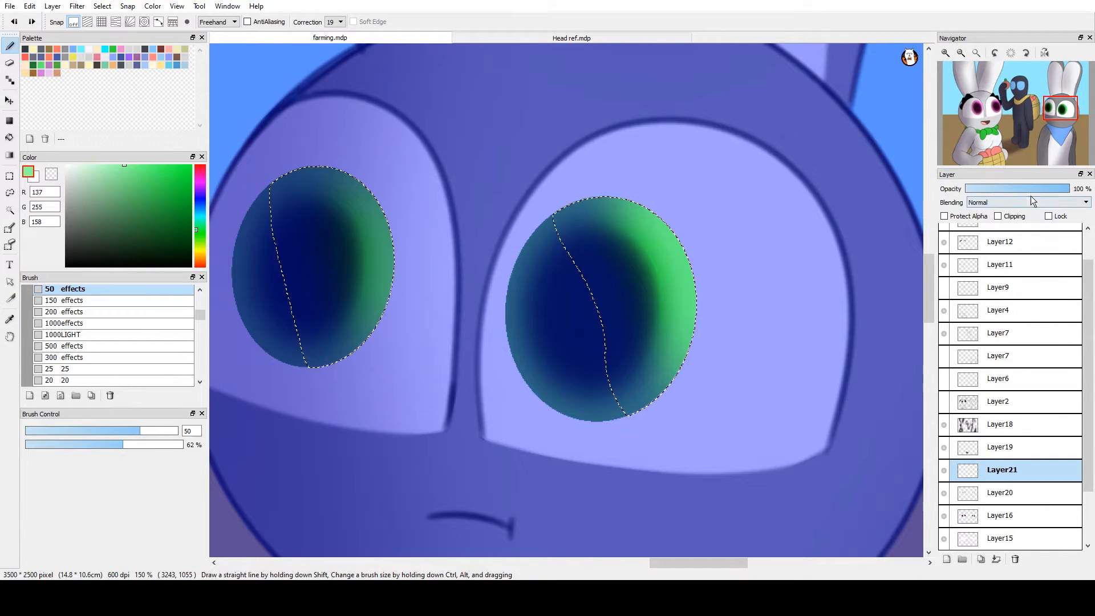
click(1003, 227)
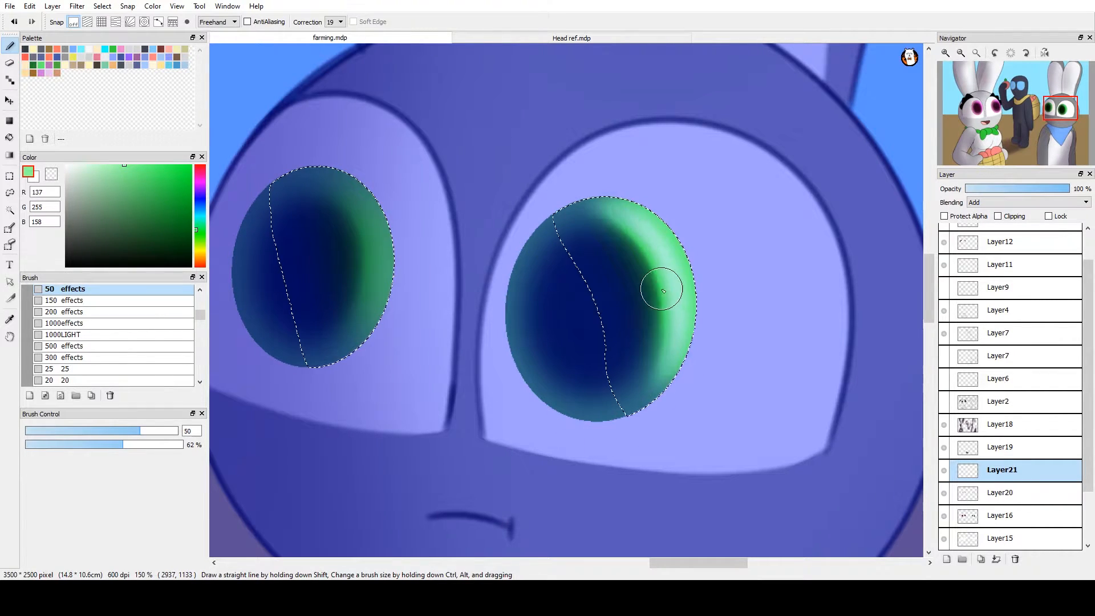
mouse_move(336, 190)
mouse_down()
mouse_move(338, 358)
mouse_move(345, 191)
mouse_up()
key(ctrl+z)
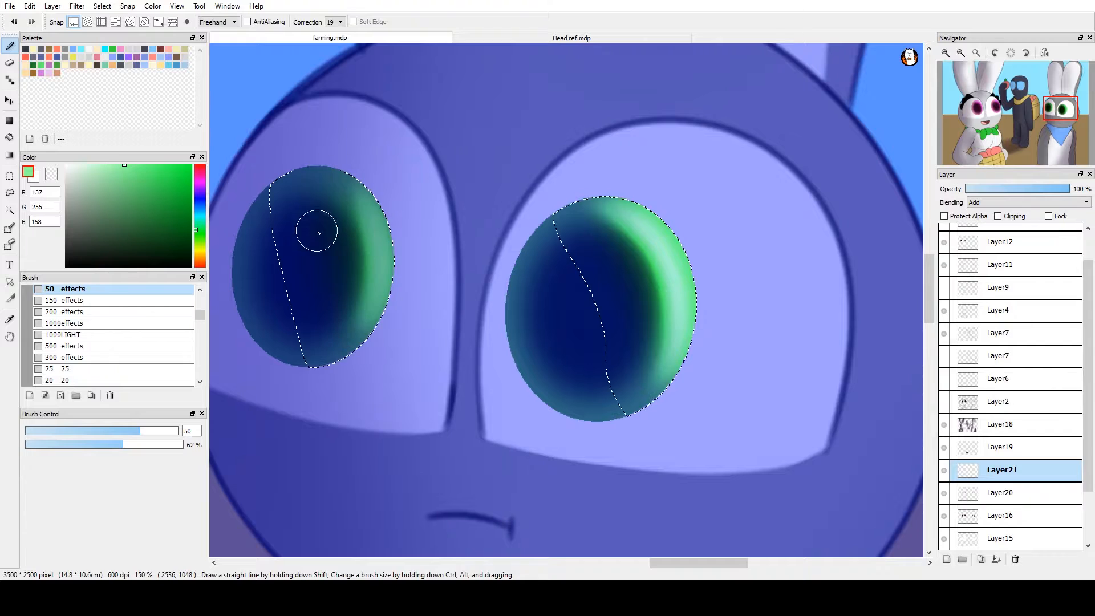
Try pink (RGB 211, 65, 204) highlight strokes along the upper edge of the right-hand pink eye and undo them
key(ctrl+d)
drag(250, 403, 760, 360)
drag(249, 293, 804, 285)
drag(619, 268, 886, 333)
key(ctrl+z)
right_click(644, 225)
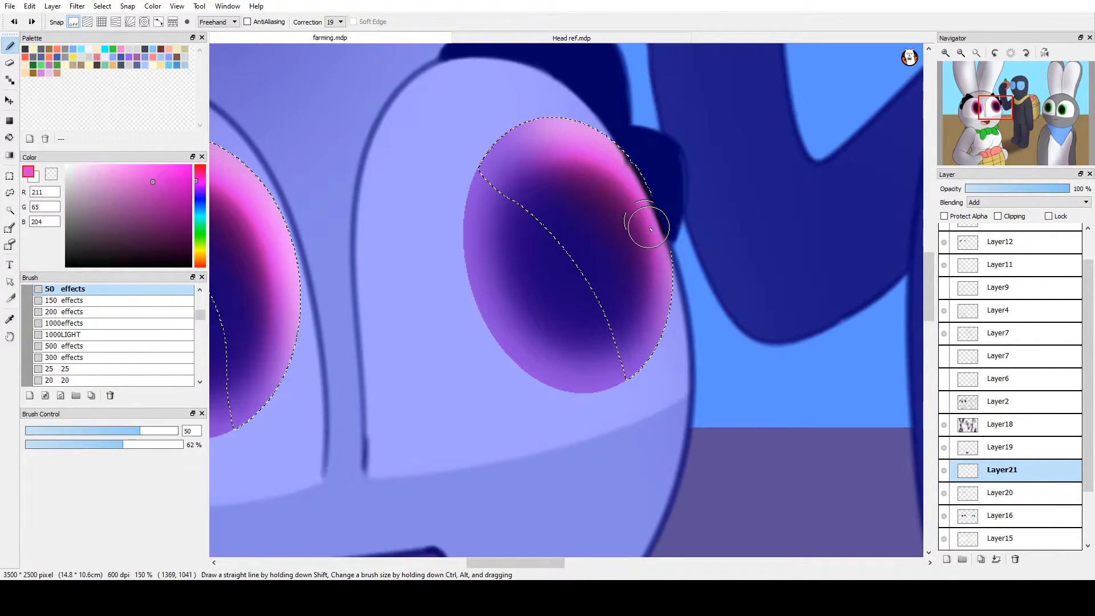
mouse_move(607, 148)
mouse_down()
mouse_move(546, 147)
mouse_move(604, 150)
mouse_move(650, 251)
mouse_up()
key(ctrl+z)
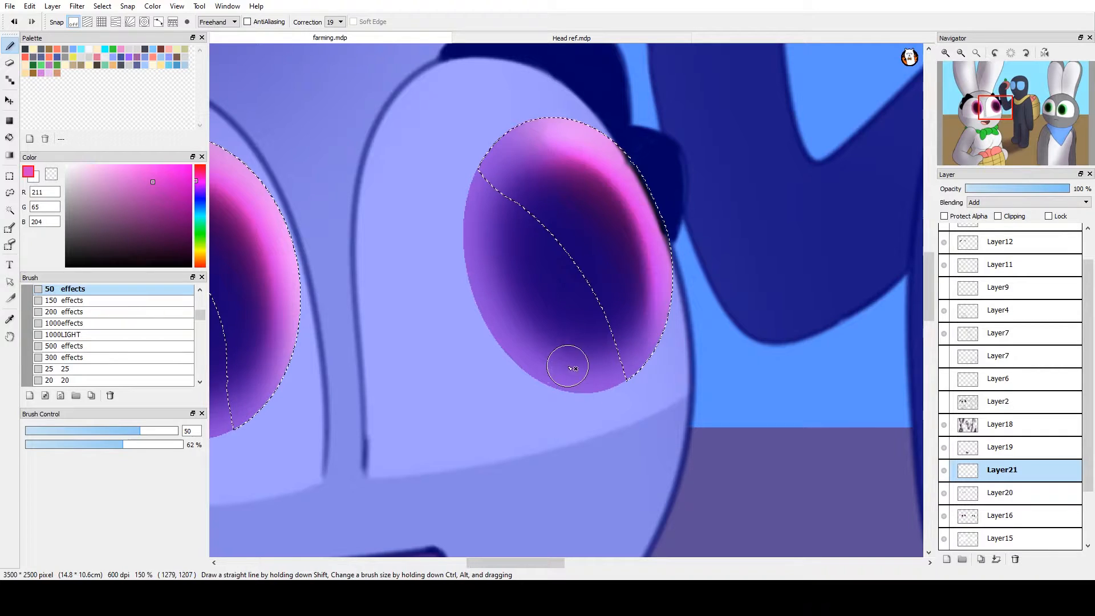
key(ctrl+z)
mouse_move(539, 146)
mouse_down()
mouse_move(656, 206)
mouse_move(677, 276)
mouse_up()
key(ctrl+z)
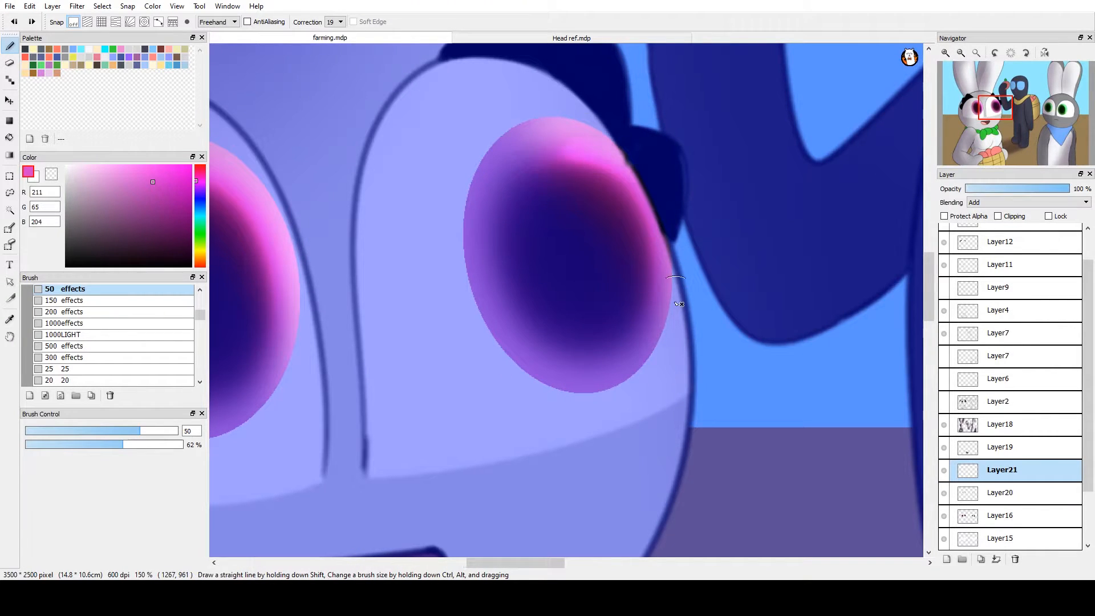
Switch Layer21's blending to Dodge and clear the selection around the eyes
drag(441, 273, 701, 325)
drag(457, 236, 558, 428)
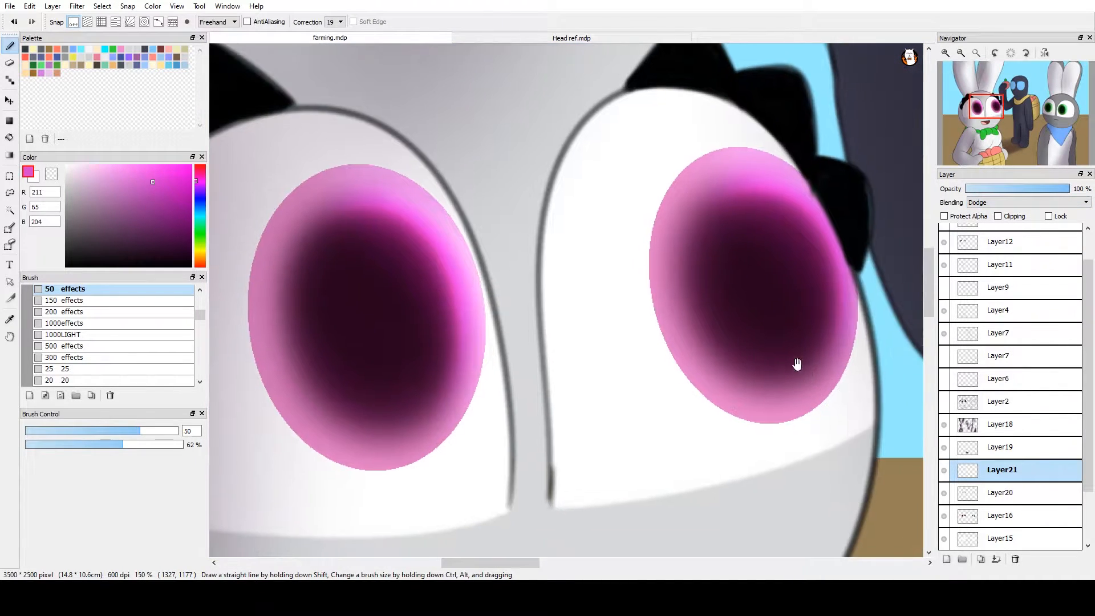
scroll(776, 312, down, 3)
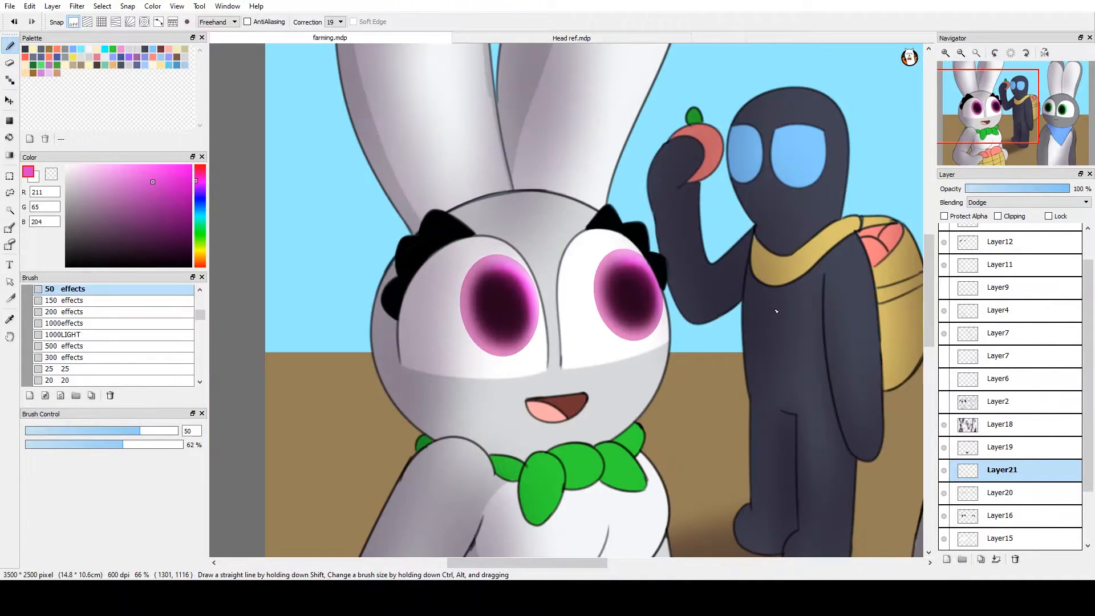
drag(774, 308, 452, 306)
drag(511, 355, 657, 298)
key(ctrl+z)
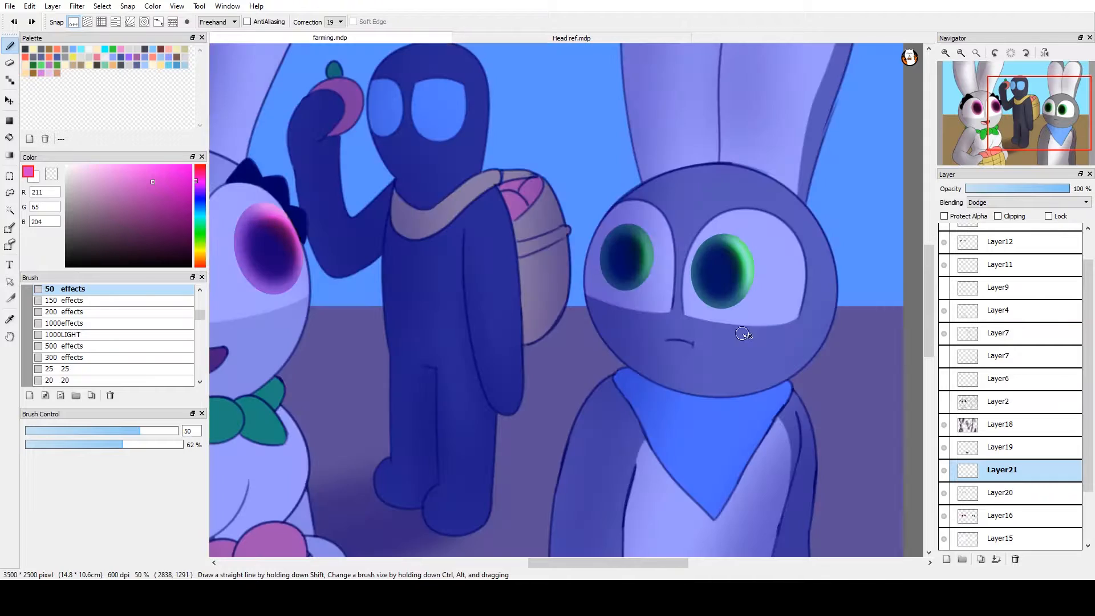
key(ctrl+d)
Select the pupil shapes from Layer16's contents and add a new layer at the top of the layer stack
click(951, 508)
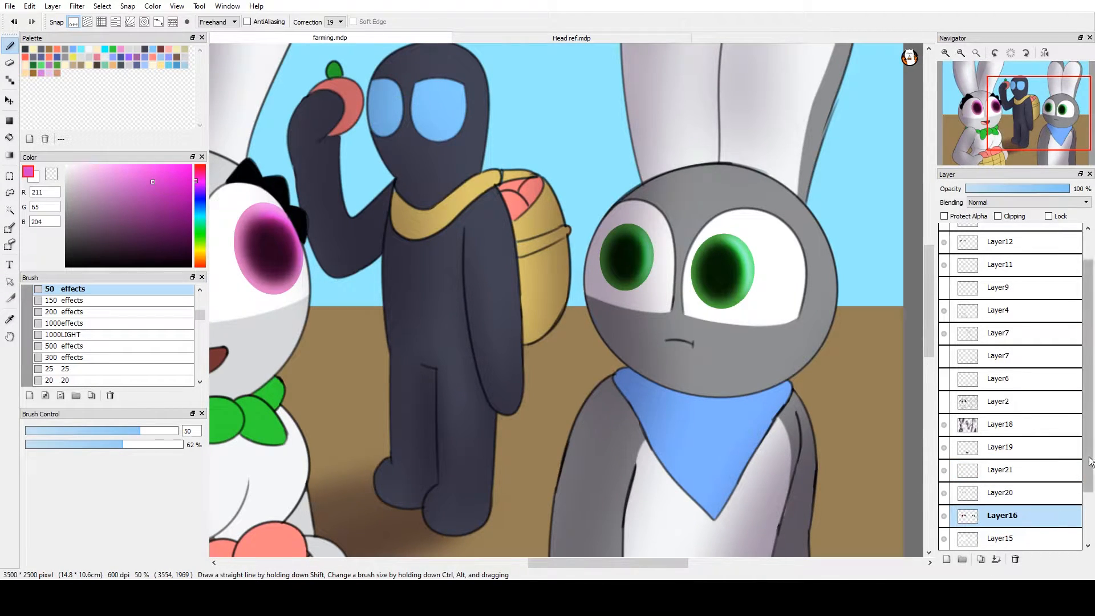
scroll(1021, 495, down, 3)
click(945, 448)
click(945, 448)
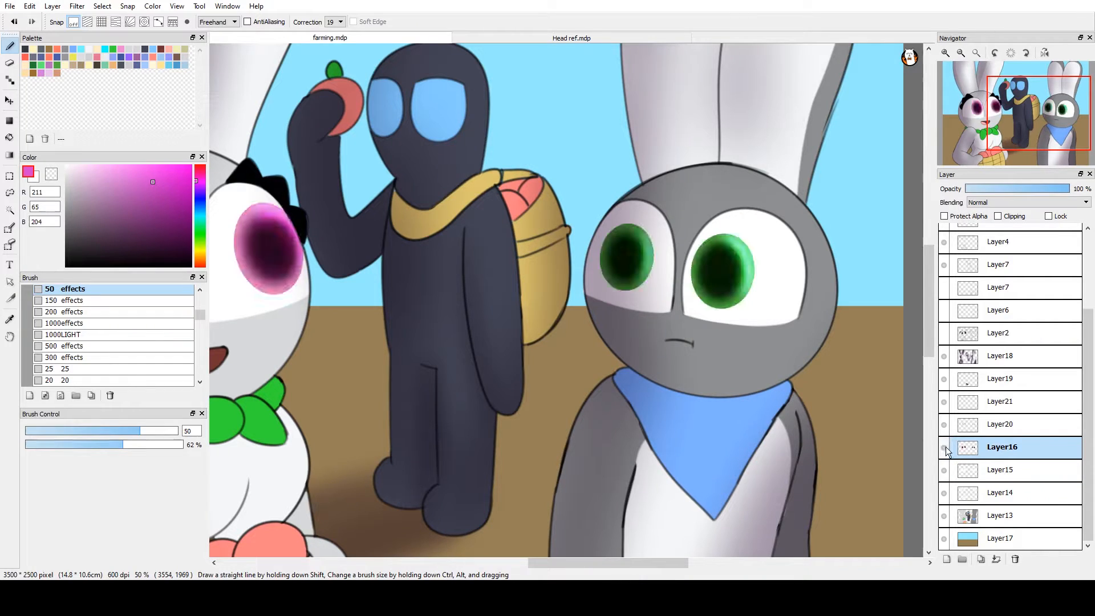
click(105, 6)
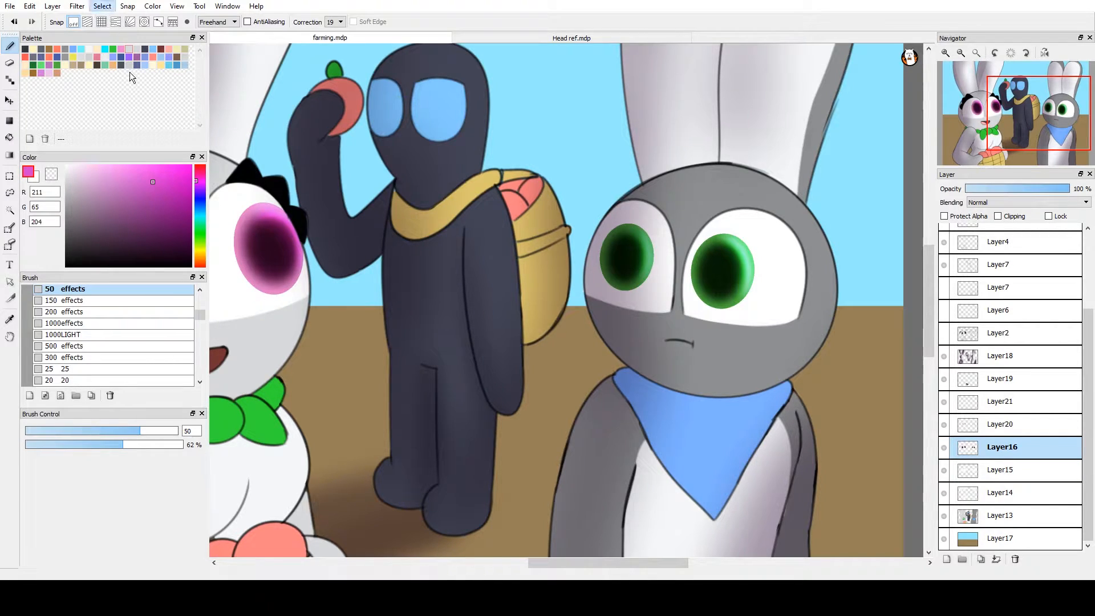
click(136, 88)
drag(1087, 408, 1083, 322)
click(998, 235)
click(946, 559)
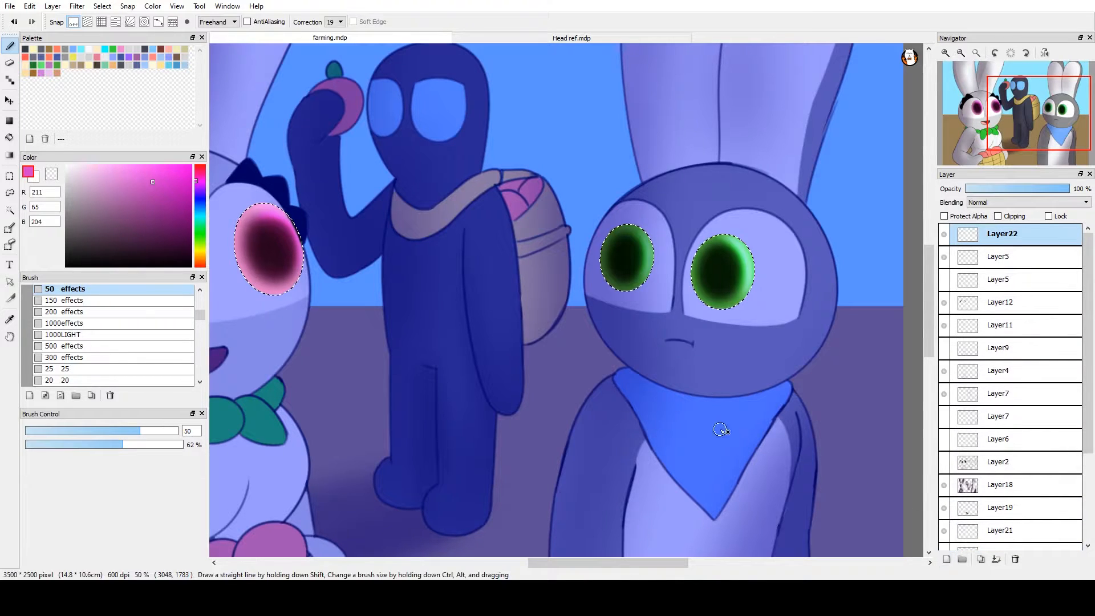
Draw a filled white (RGB 255, 255, 255) ellipse as a glint on the right side of the right-hand green eye
drag(152, 236, 64, 164)
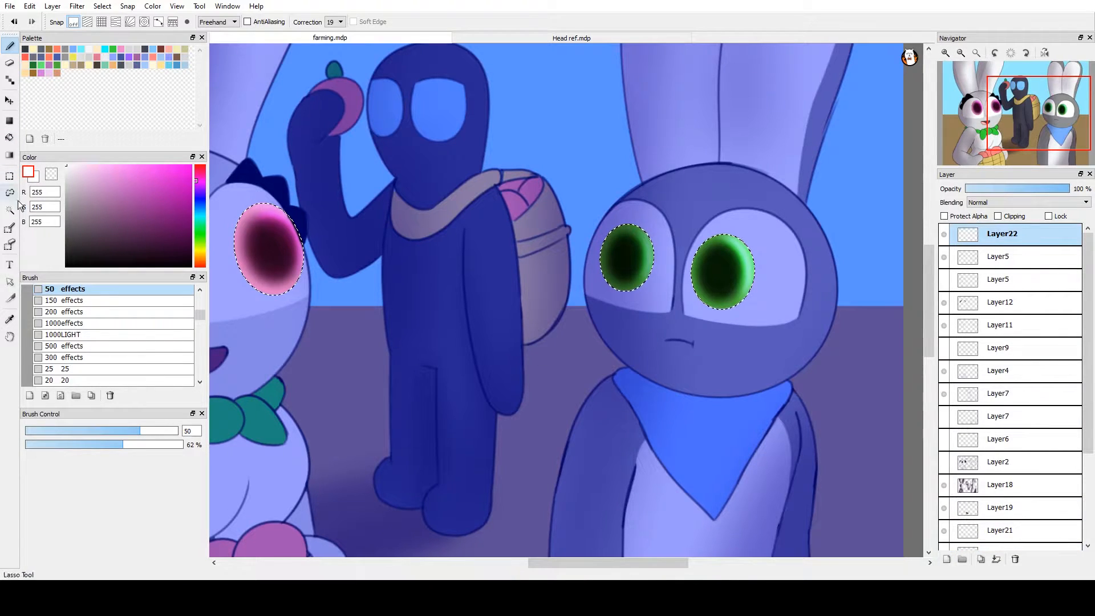
click(11, 125)
click(74, 40)
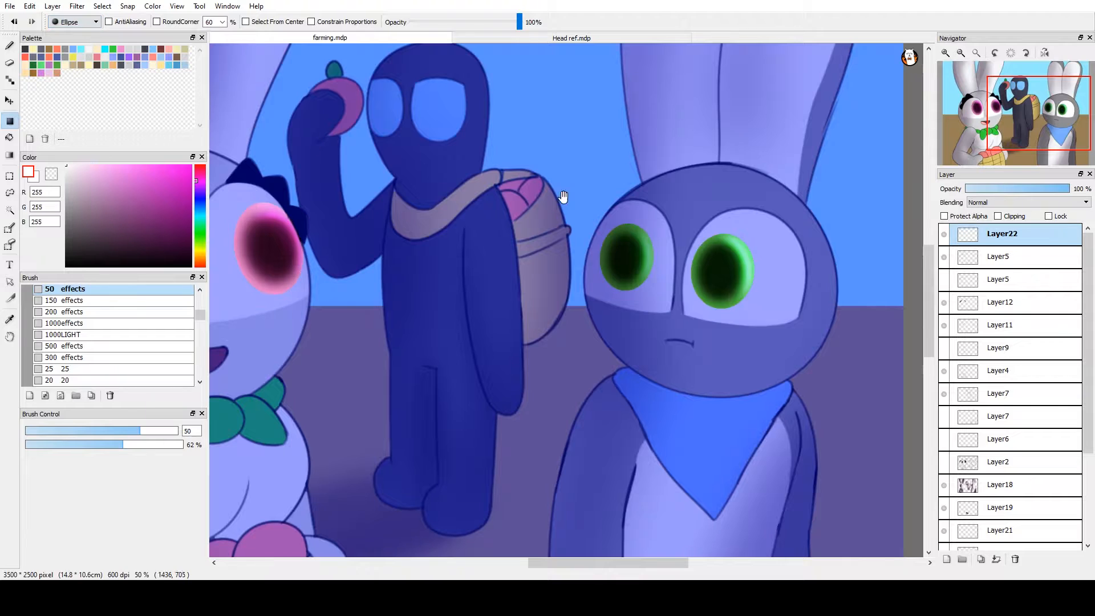
drag(646, 237, 465, 241)
scroll(508, 189, up, 4)
drag(712, 139, 735, 196)
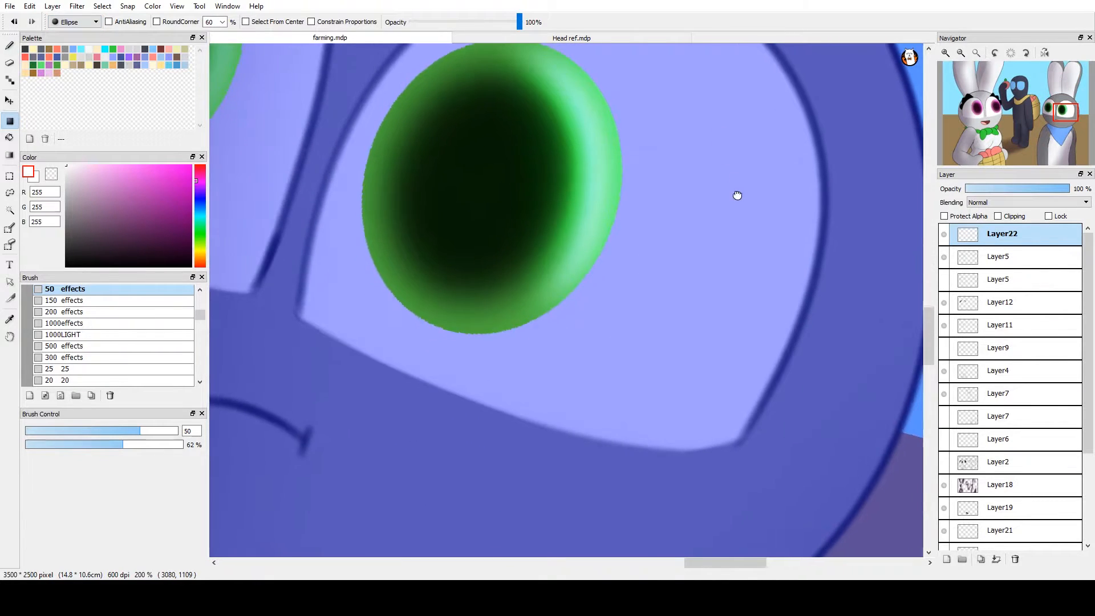
drag(620, 158, 652, 262)
mouse_move(611, 294)
mouse_down()
mouse_move(641, 226)
mouse_move(673, 211)
mouse_up()
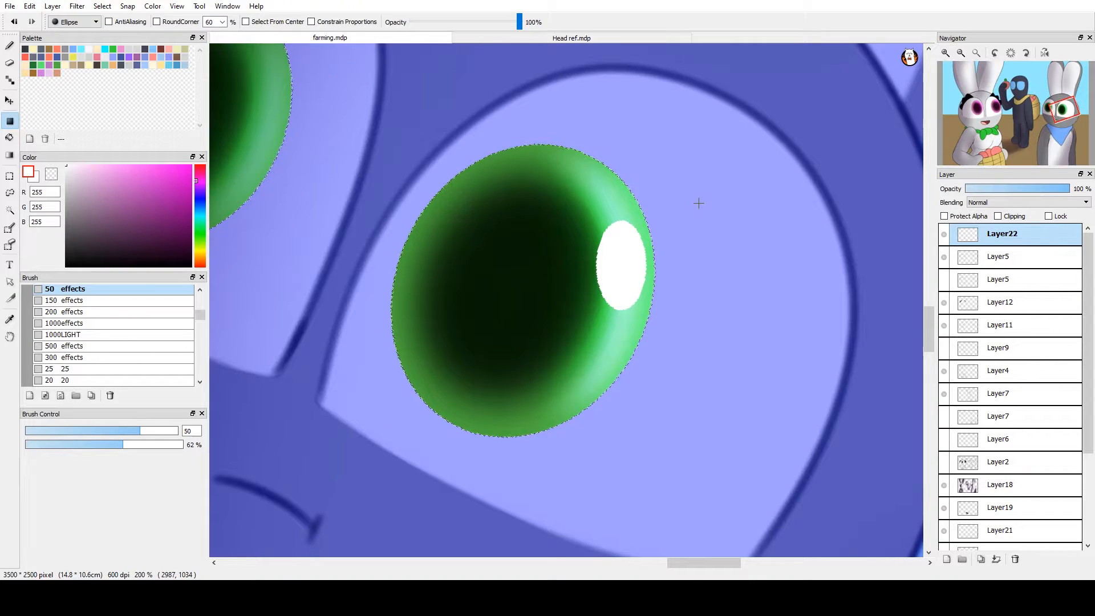
Draw a smaller white ellipse glint on the right side of the left-hand green eye, redoing the first attempt, and clear the selection
drag(600, 172, 848, 274)
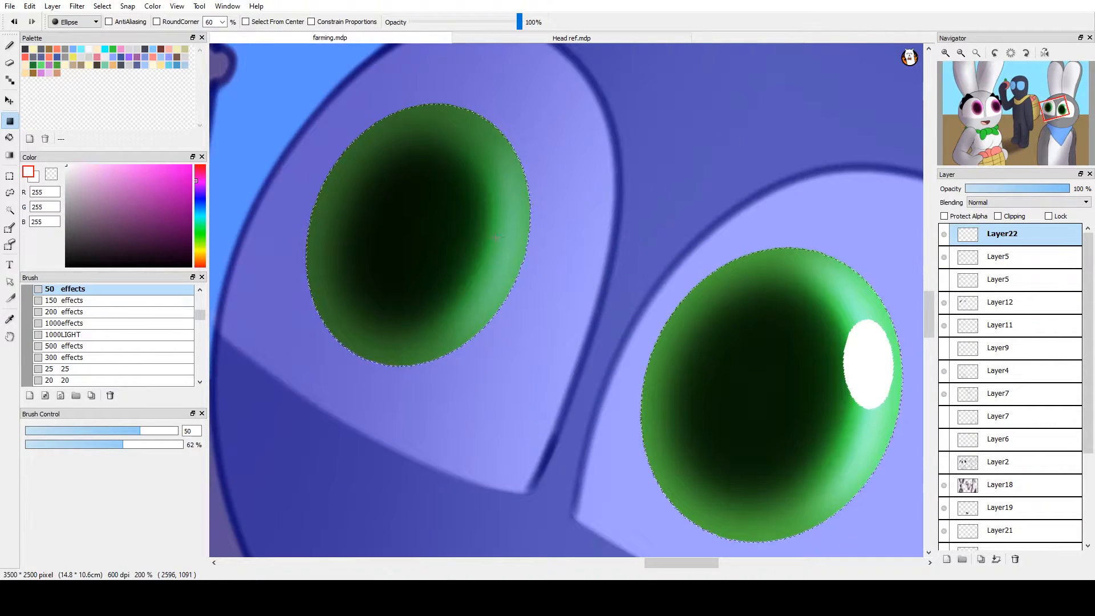
drag(495, 238, 525, 201)
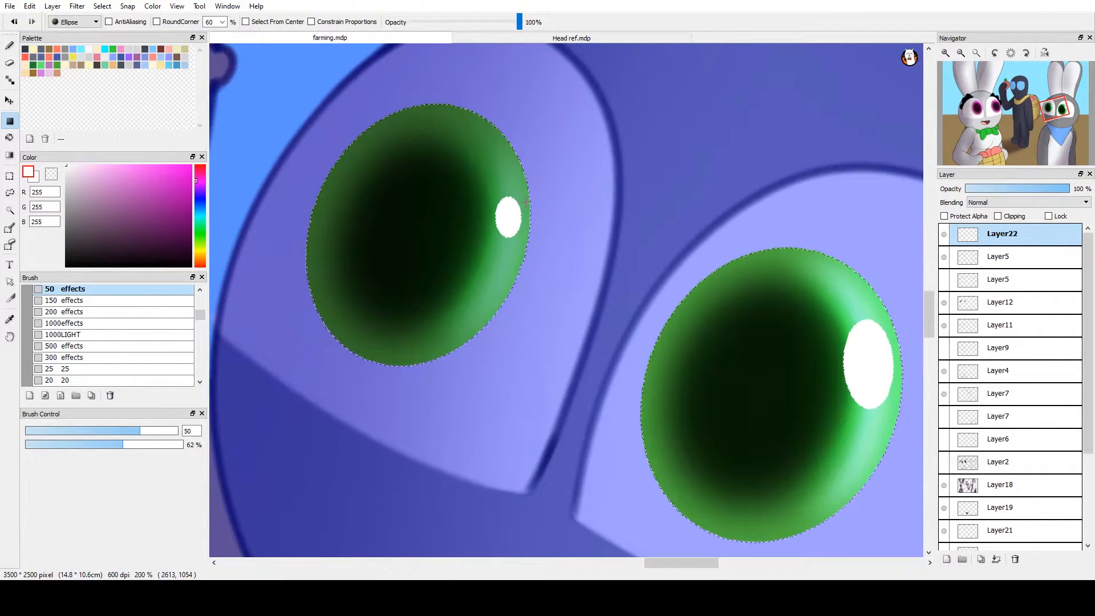
key(ctrl+z)
drag(591, 217, 581, 196)
drag(486, 278, 513, 201)
key(ctrl+z)
key(ctrl+d)
Draw a tilted white ellipse glint on the upper right edge of the right-hand pink eye, replacing an upright trial
drag(639, 174, 933, 179)
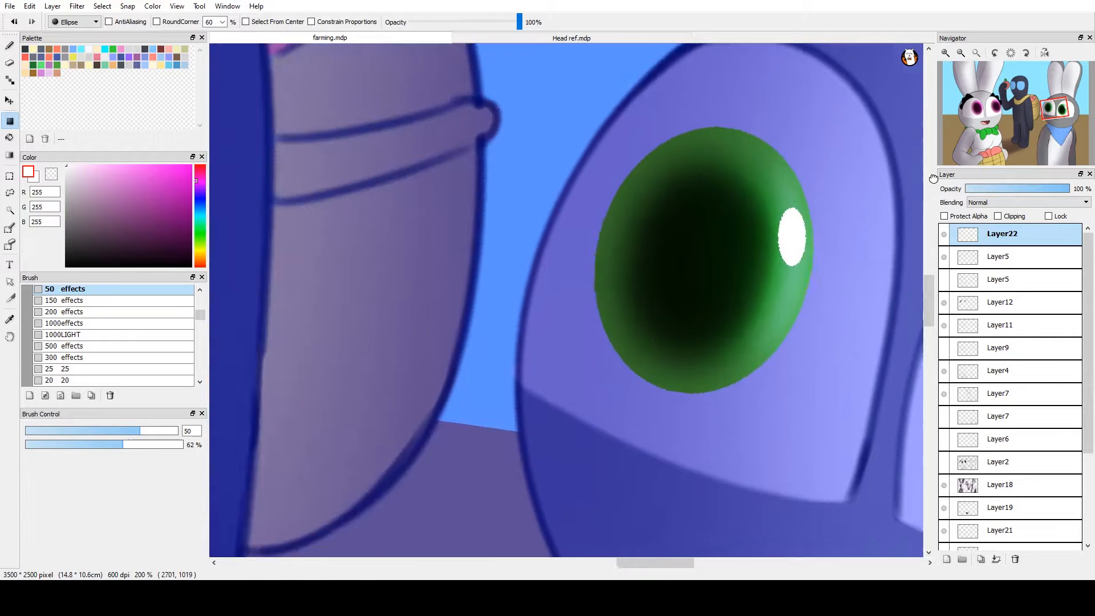
drag(429, 382, 918, 400)
drag(430, 434, 728, 523)
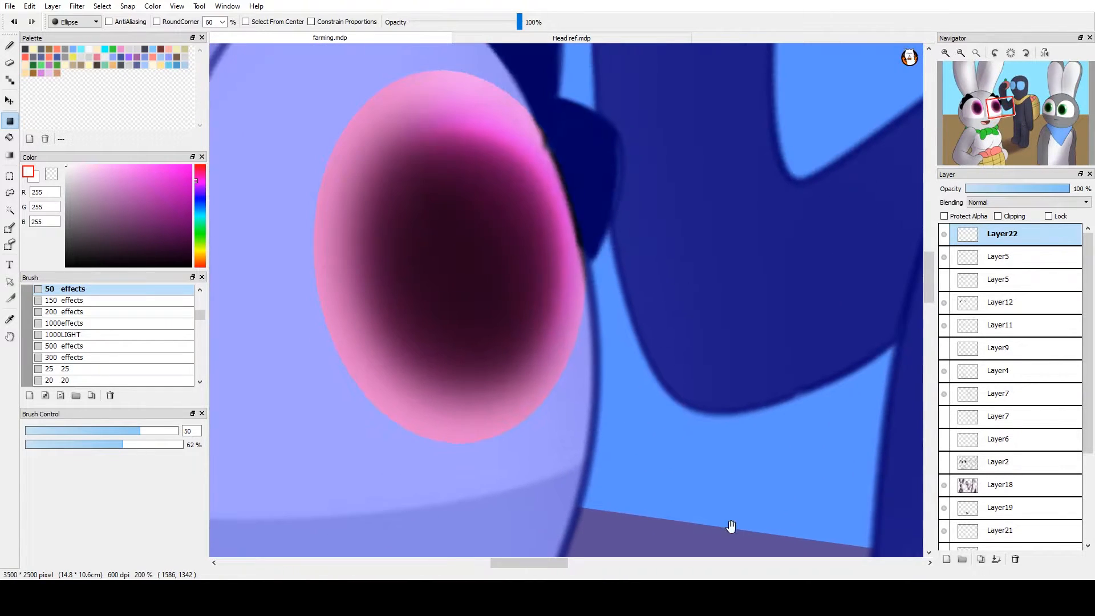
drag(713, 207, 704, 308)
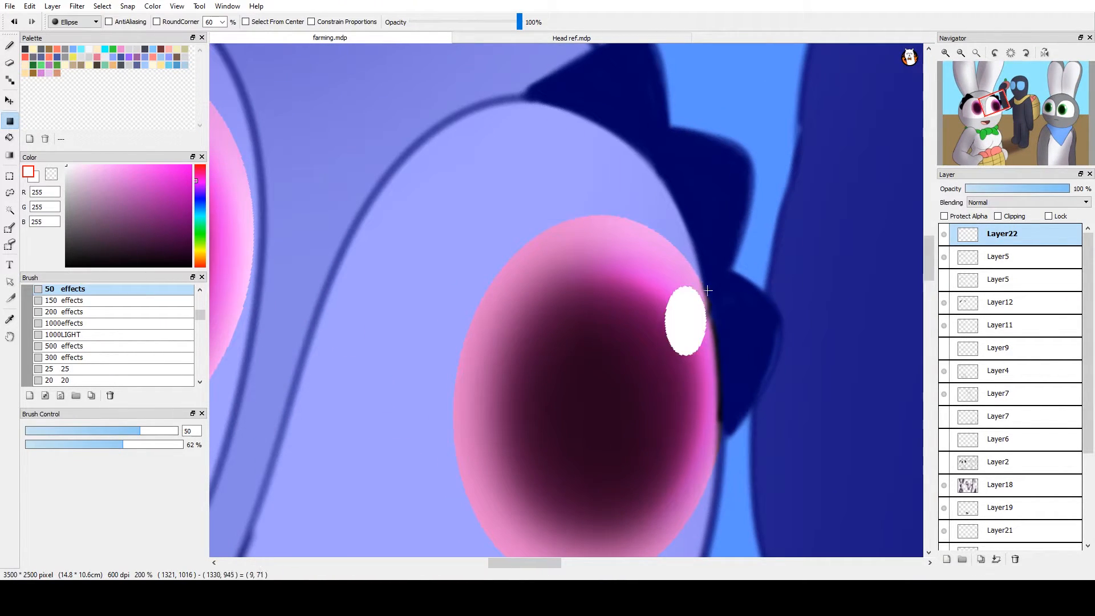
key(Right)
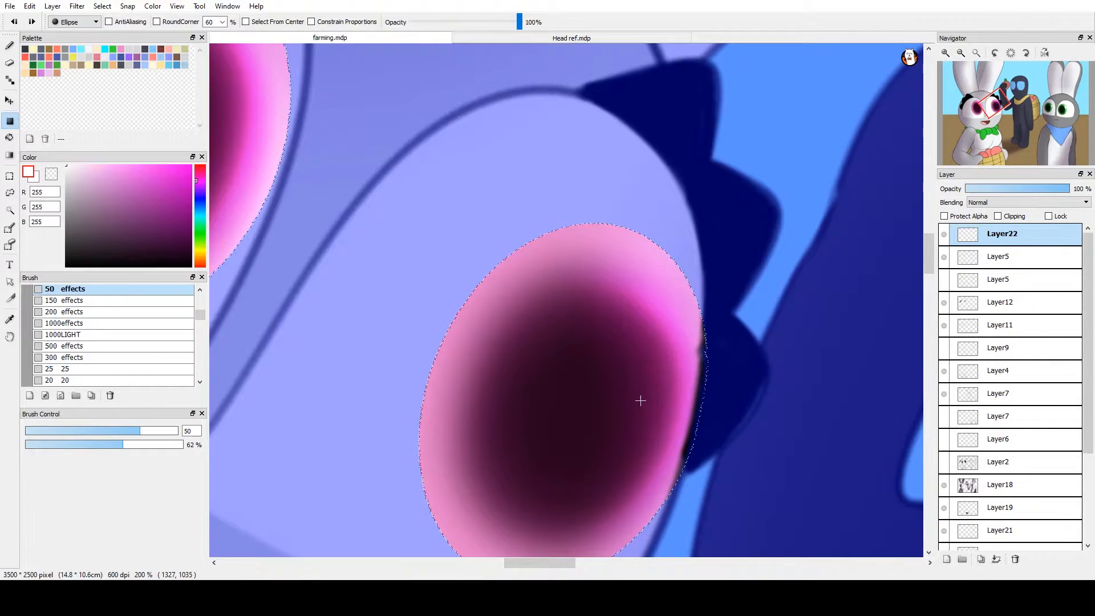
Draw a white ellipse glint on the right side of the left-hand pink eye, undoing earlier attempts, and clear the selection
drag(413, 275, 824, 381)
drag(838, 281, 796, 381)
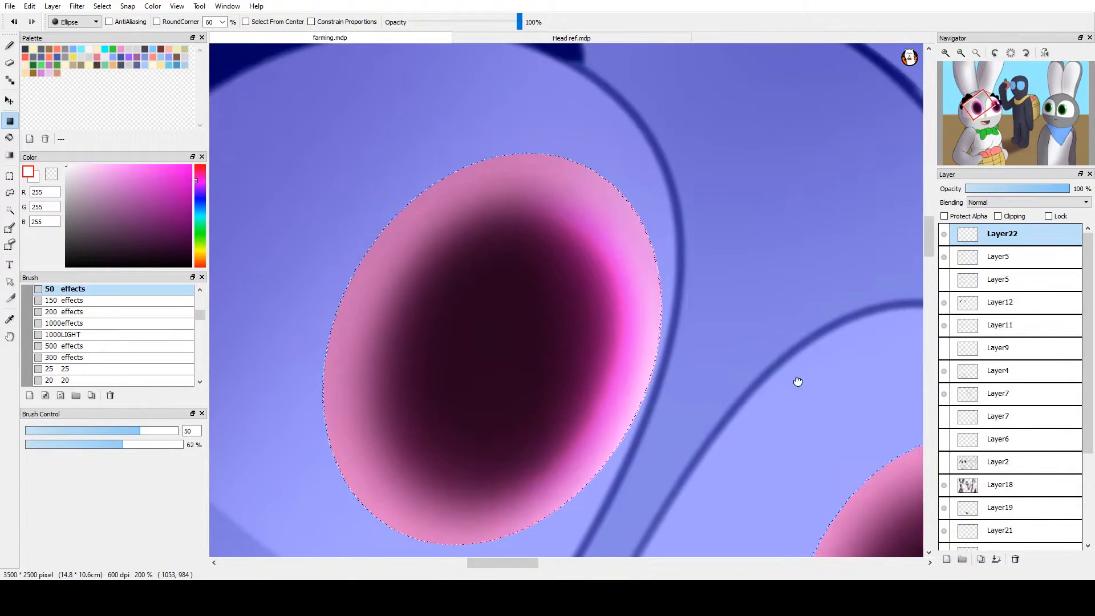
key(Left)
drag(569, 430, 665, 311)
key(ctrl+z)
key(Left)
key(ctrl+z)
drag(595, 396, 624, 353)
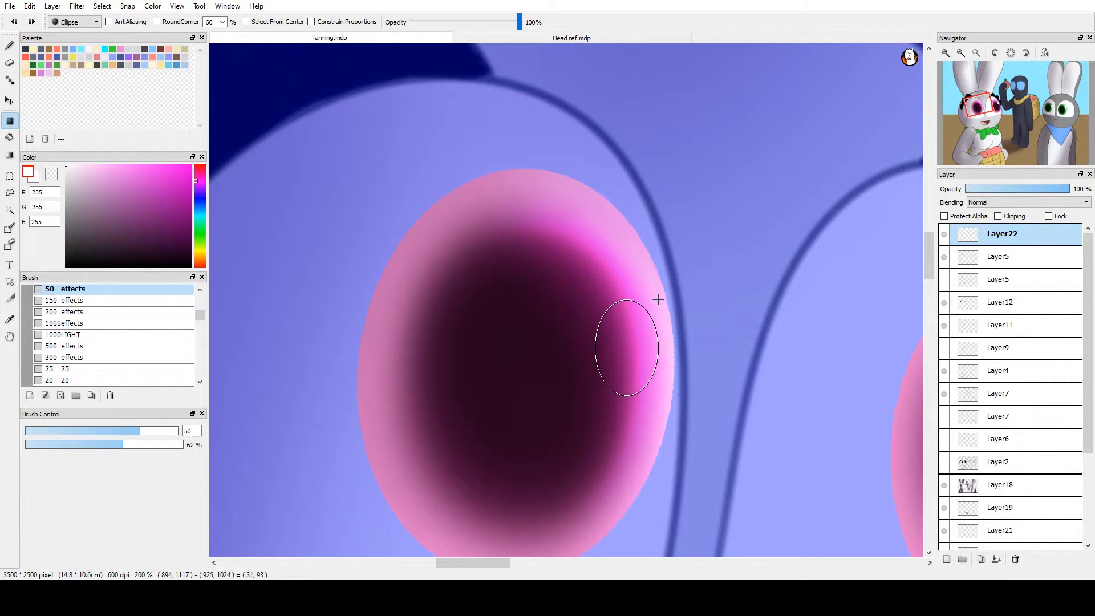
drag(658, 299, 656, 296)
key(Down)
key(Down)
key(Down)
key(Down)
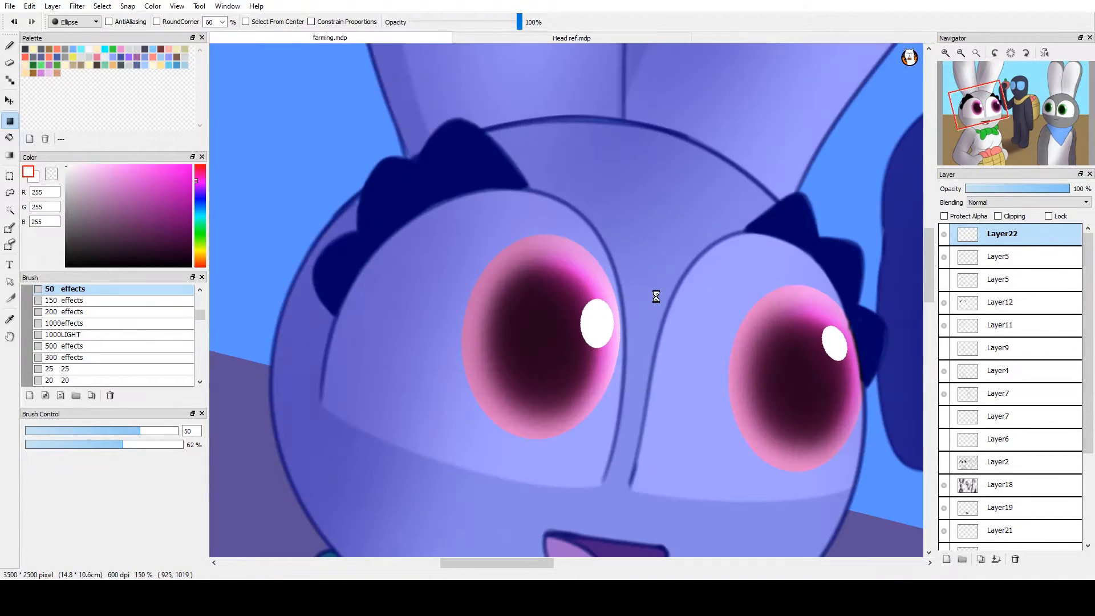
key(ctrl+d)
scroll(656, 296, down, 3)
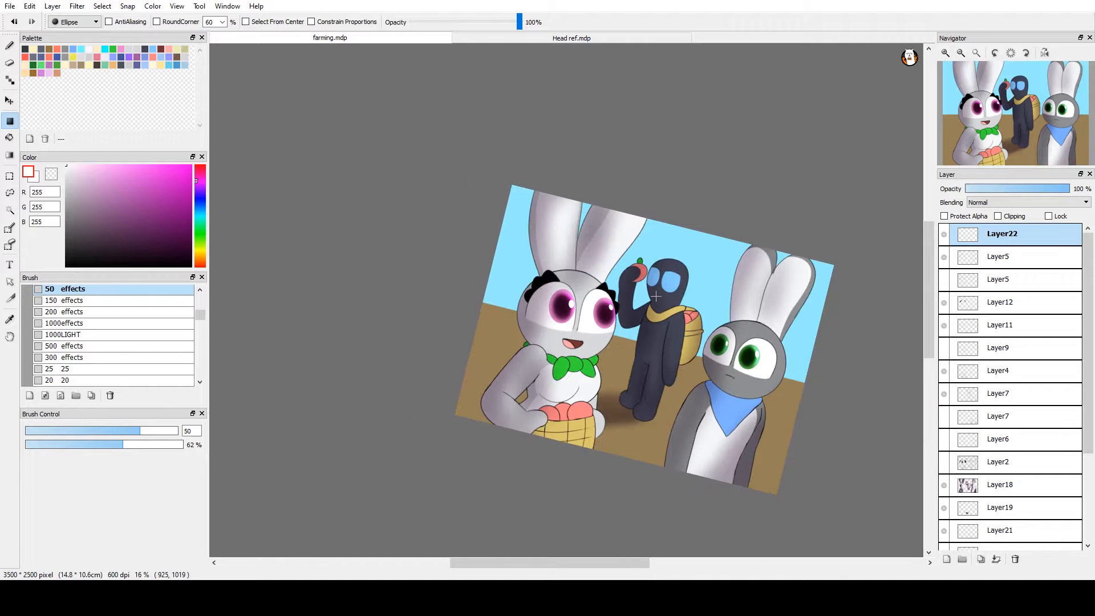
scroll(656, 296, up, 2)
drag(834, 398, 804, 342)
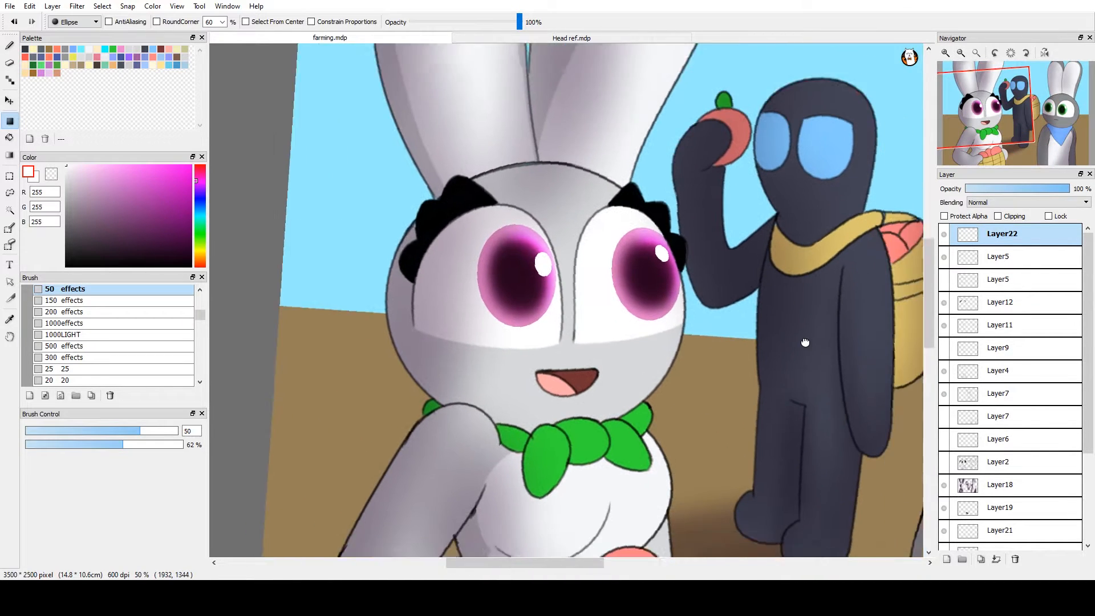
drag(912, 367, 838, 327)
drag(907, 389, 737, 401)
scroll(737, 402, down, 2)
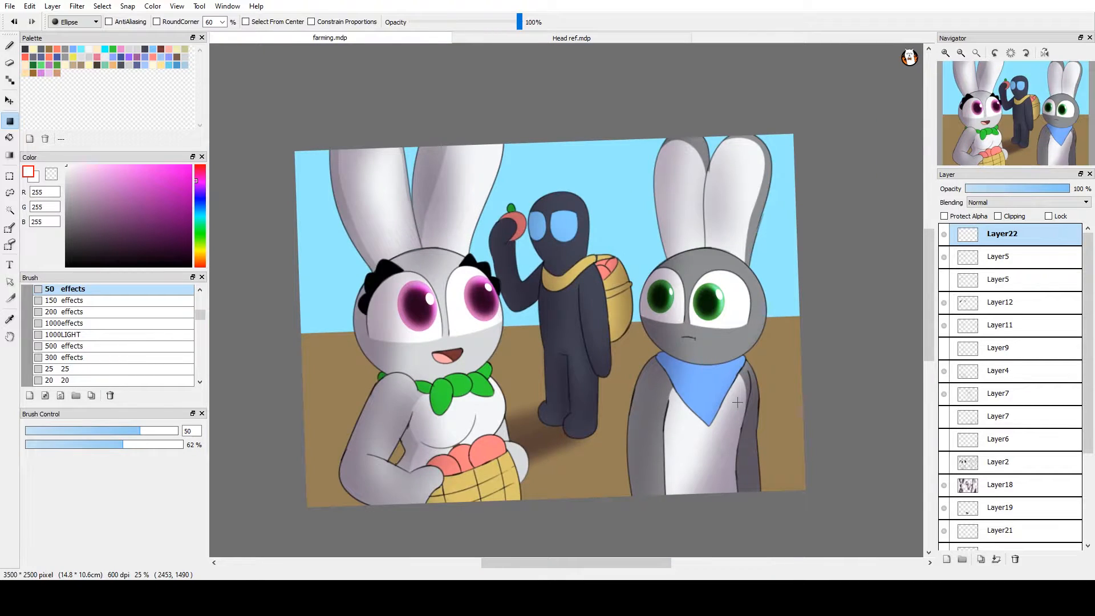
scroll(737, 402, up, 1)
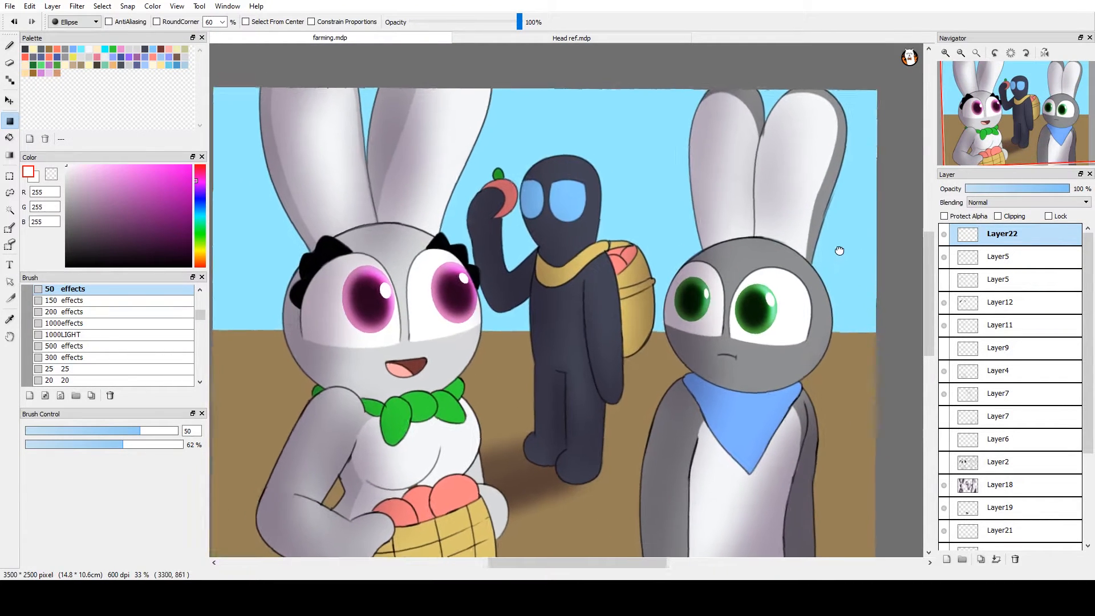
drag(810, 276, 844, 248)
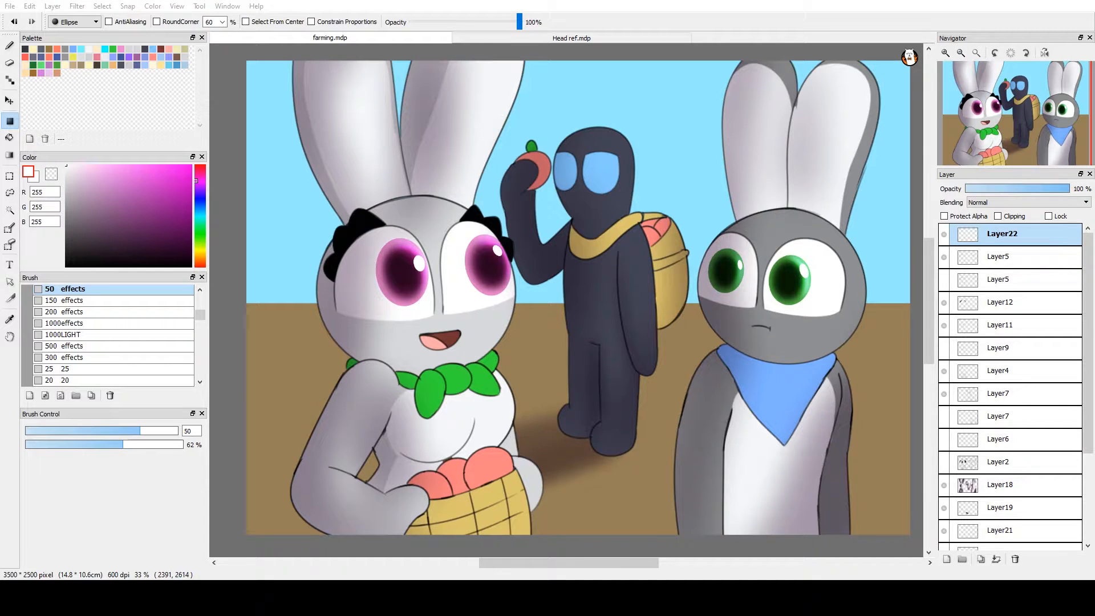
Add a new empty layer directly beneath Layer13 for background foliage
scroll(1086, 317, down, 3)
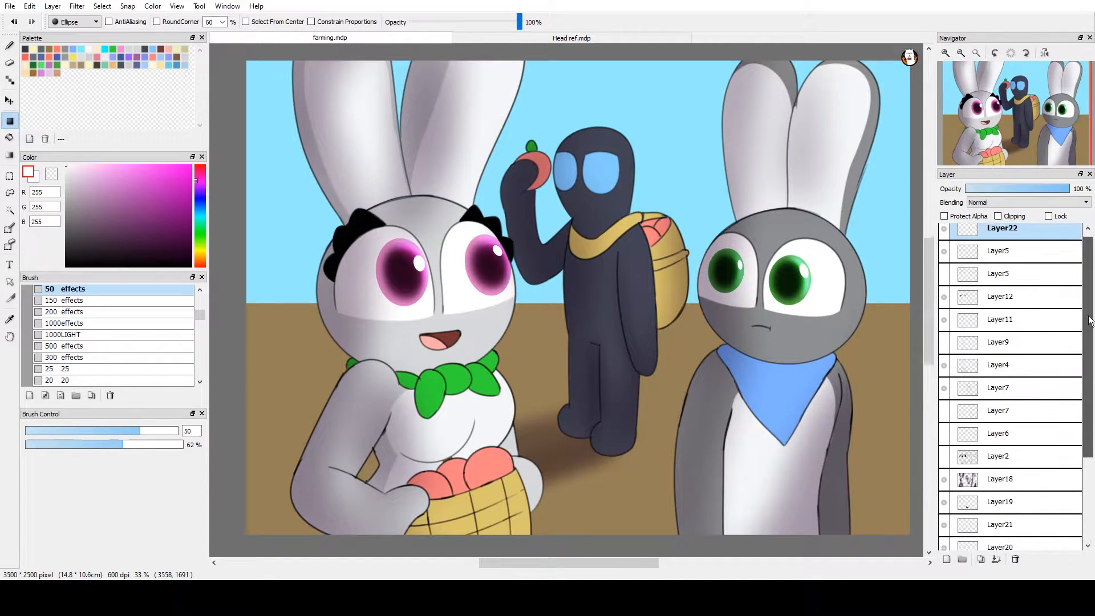
click(1010, 536)
click(946, 560)
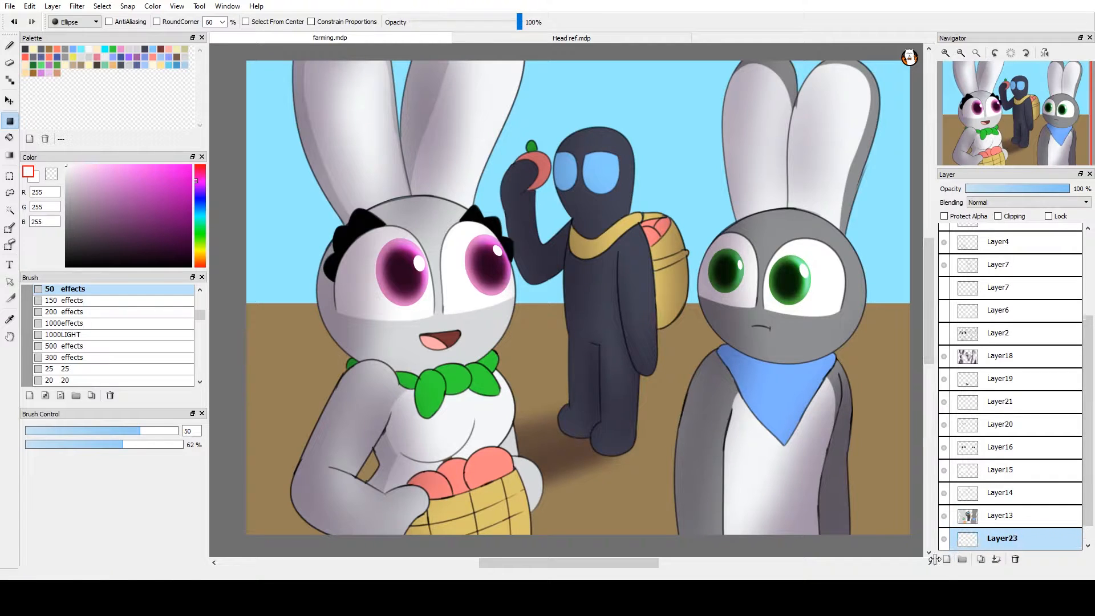
drag(782, 470, 717, 478)
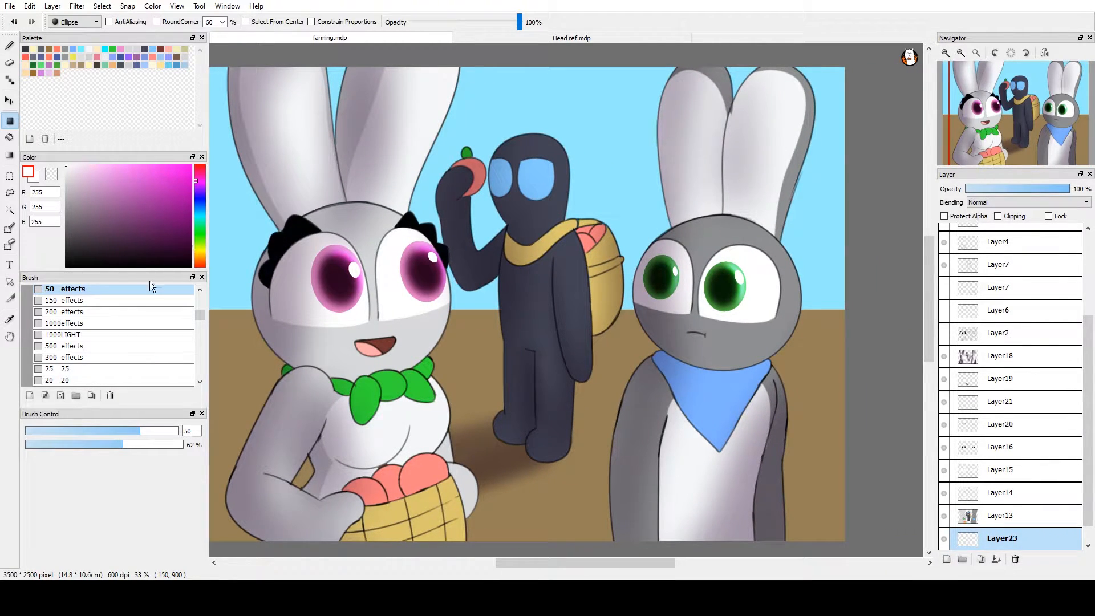
scroll(200, 317, down, 3)
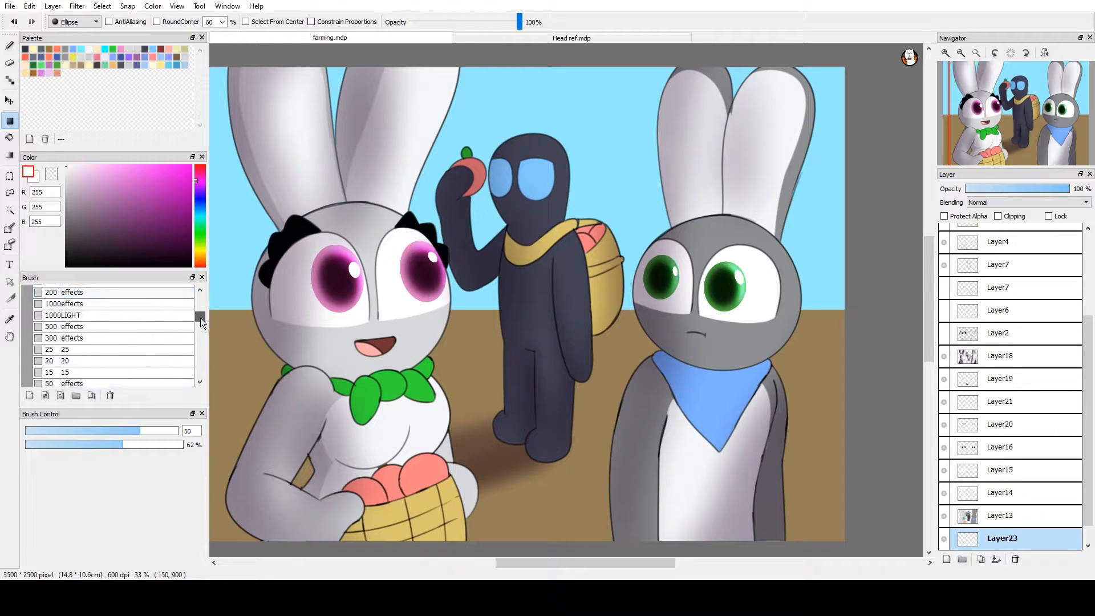
click(166, 332)
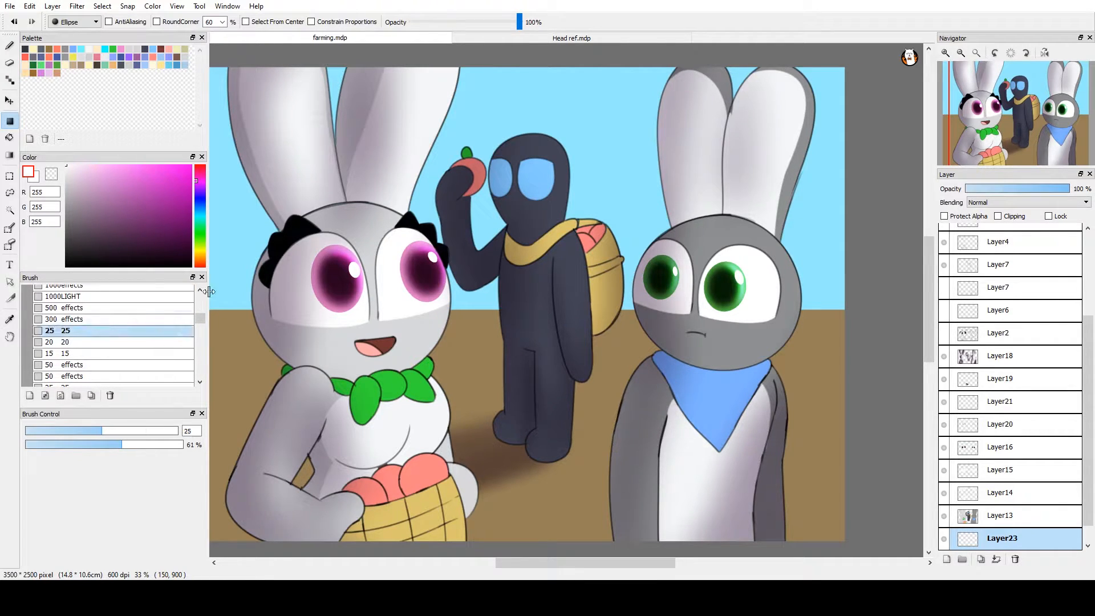
key(b)
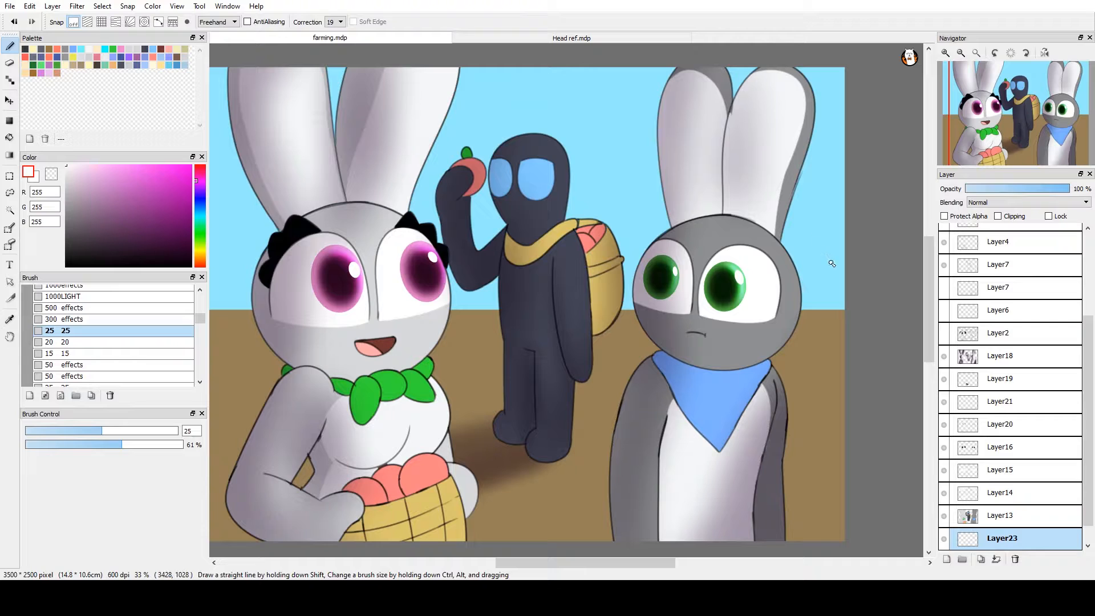
key(ctrl+z)
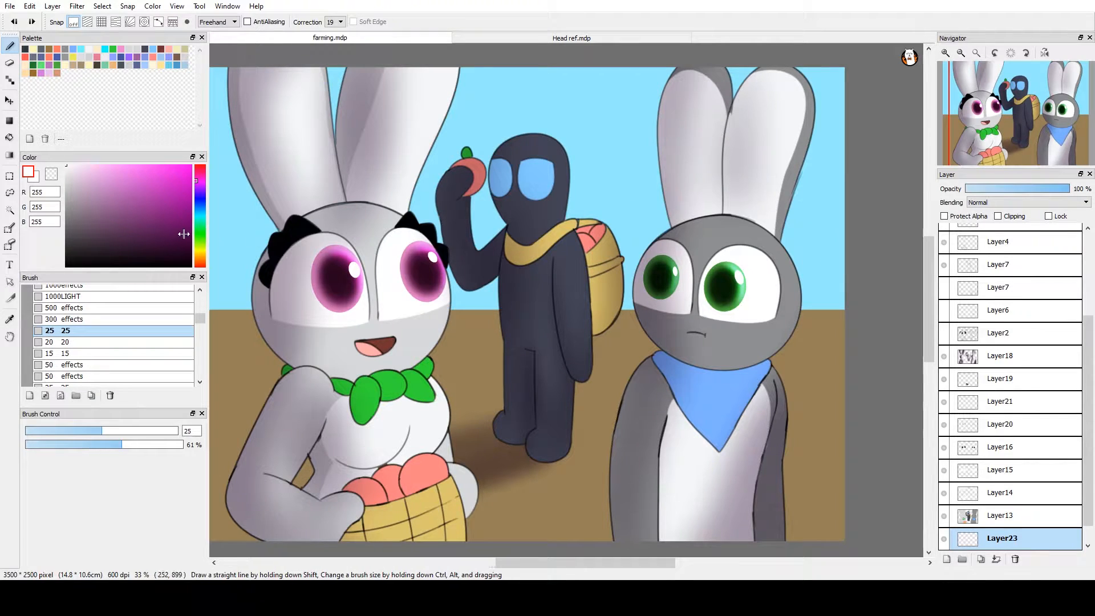
drag(181, 232, 11, 369)
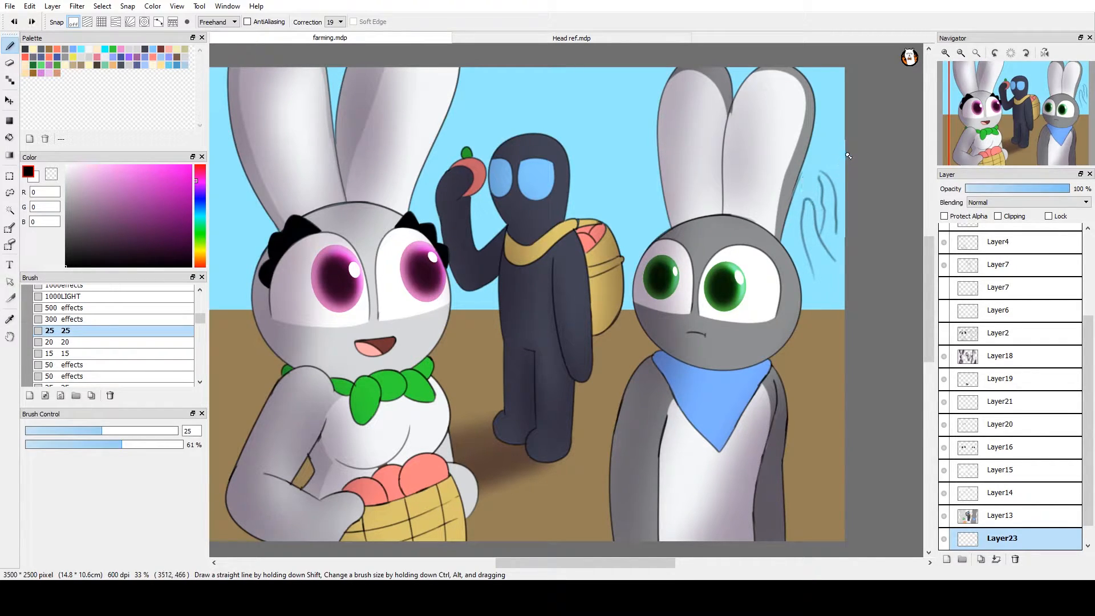
key(ctrl+z)
key(ctrl+z)
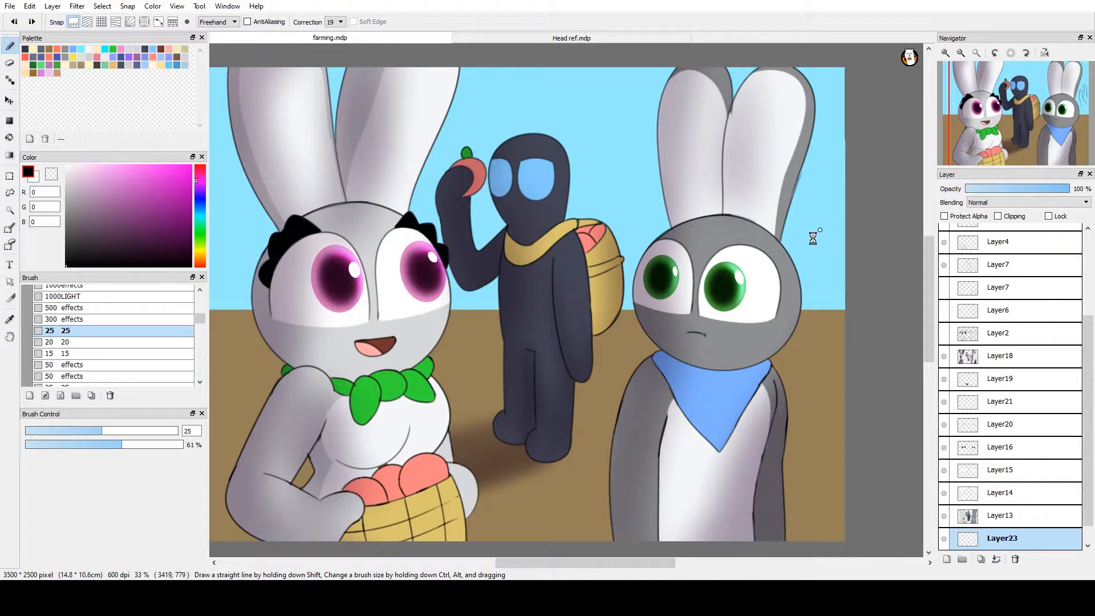
Choose a medium green (RGB 77, 179, 76) and the 700 effects brush for painting background foliage
drag(812, 238, 707, 247)
click(199, 233)
click(138, 195)
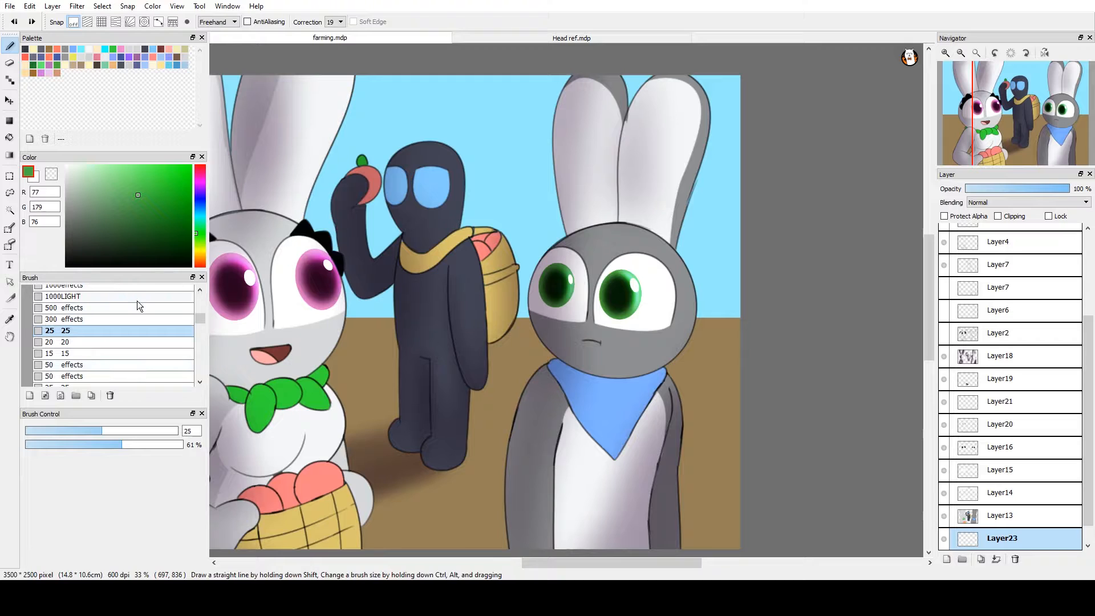
click(144, 288)
drag(653, 368, 694, 323)
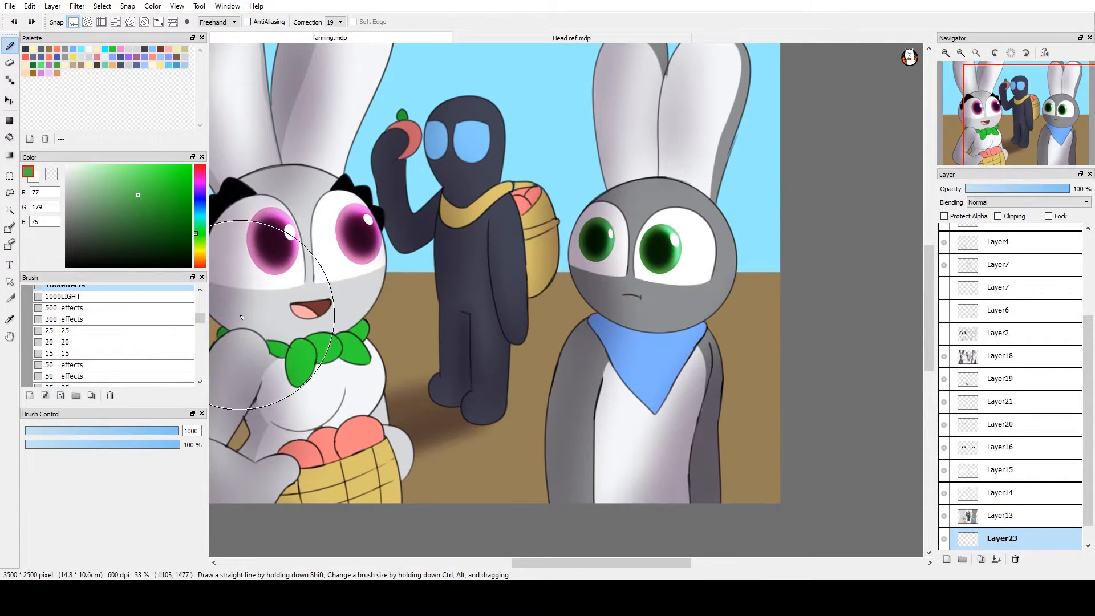
click(199, 289)
click(200, 289)
click(200, 289)
click(199, 289)
click(200, 289)
click(200, 289)
click(200, 289)
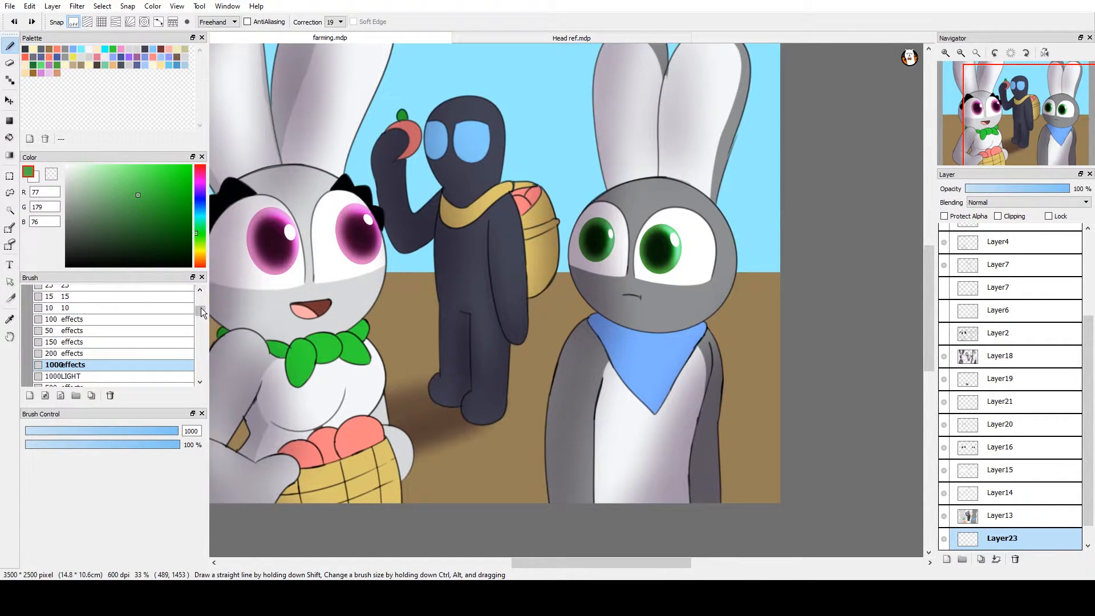
drag(201, 309, 197, 323)
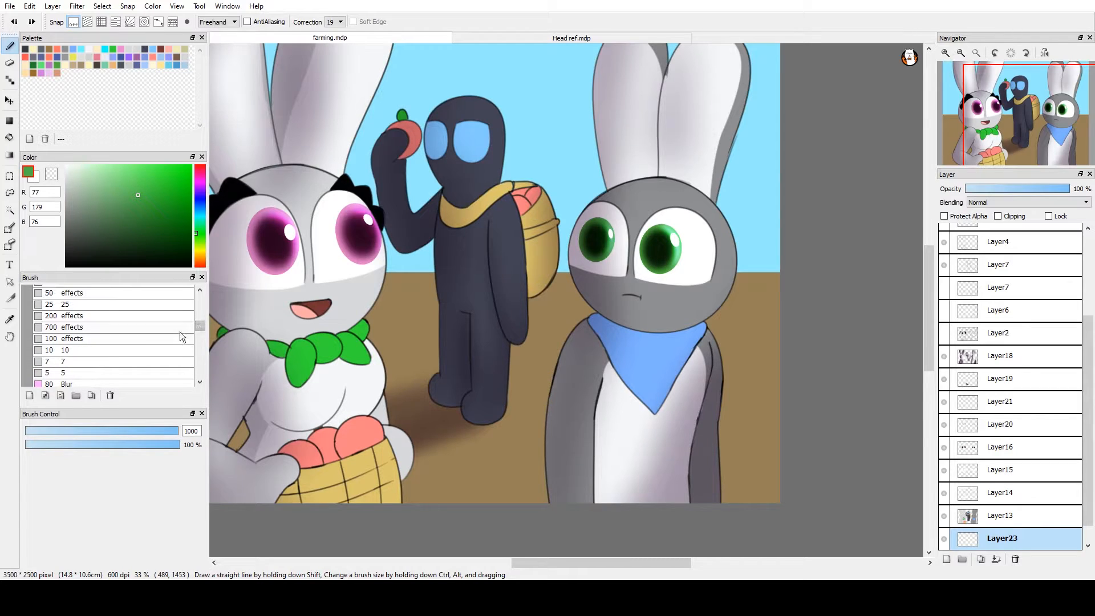
click(182, 327)
Adjust the green to RGB 69, 179, 86 and paint soft foliage behind the right-hand rabbit, undoing a stray stroke
key(ctrl+minus)
key(ctrl+minus)
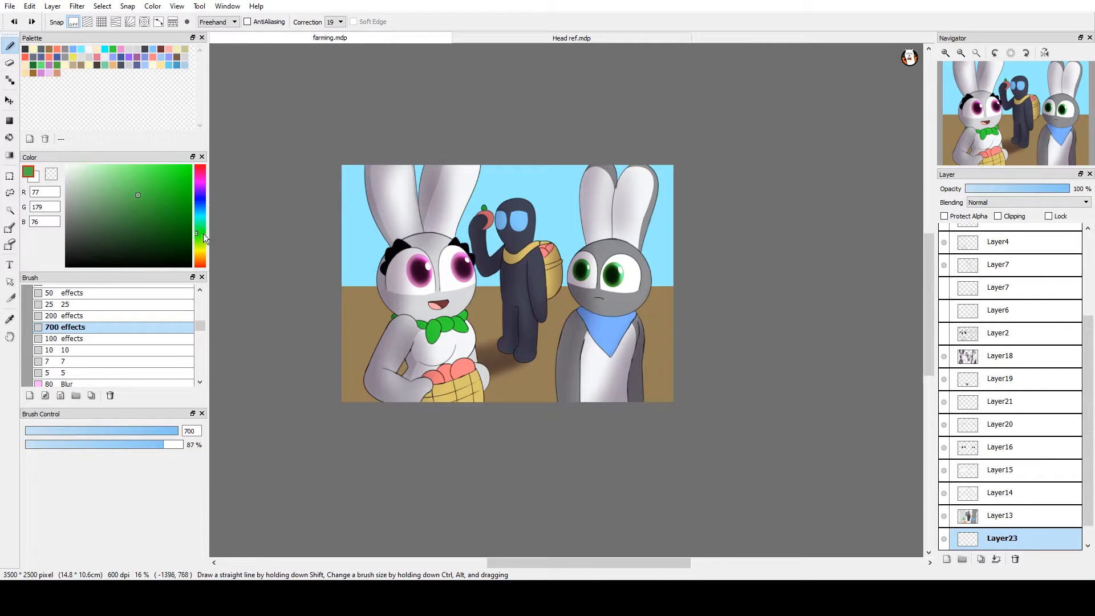
drag(142, 195, 143, 194)
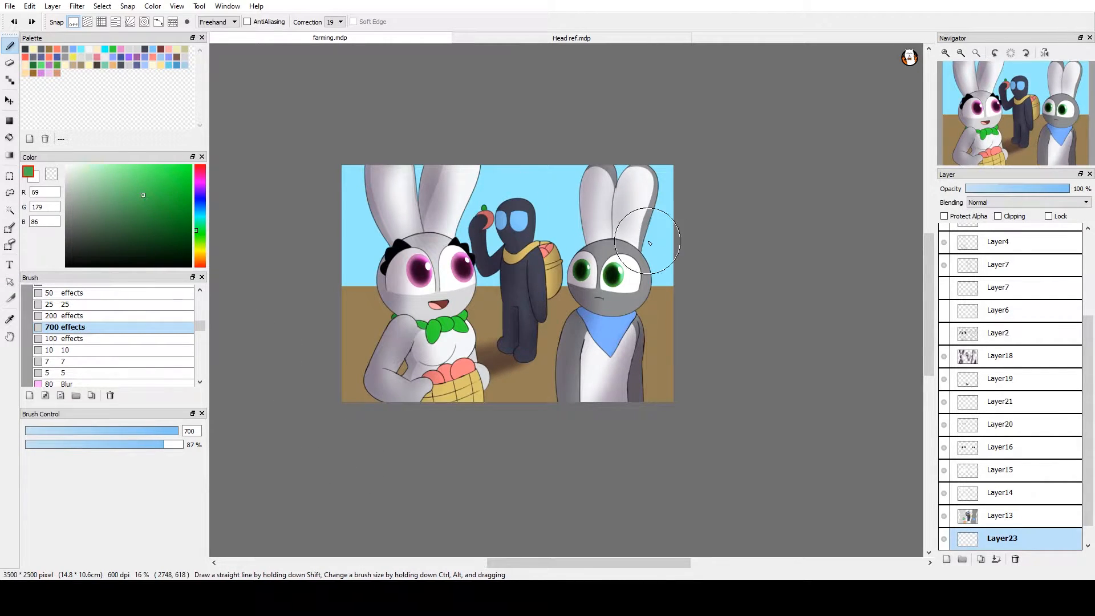
mouse_move(718, 260)
mouse_down()
mouse_move(672, 252)
mouse_move(605, 292)
mouse_move(614, 310)
mouse_move(664, 338)
mouse_move(702, 333)
mouse_move(708, 319)
mouse_move(702, 339)
mouse_move(741, 353)
mouse_move(655, 324)
mouse_move(736, 389)
mouse_up()
mouse_move(626, 313)
mouse_down()
mouse_move(676, 371)
mouse_move(713, 381)
mouse_move(679, 357)
mouse_move(644, 280)
mouse_move(581, 303)
mouse_move(599, 279)
mouse_move(583, 297)
mouse_up()
key(ctrl+z)
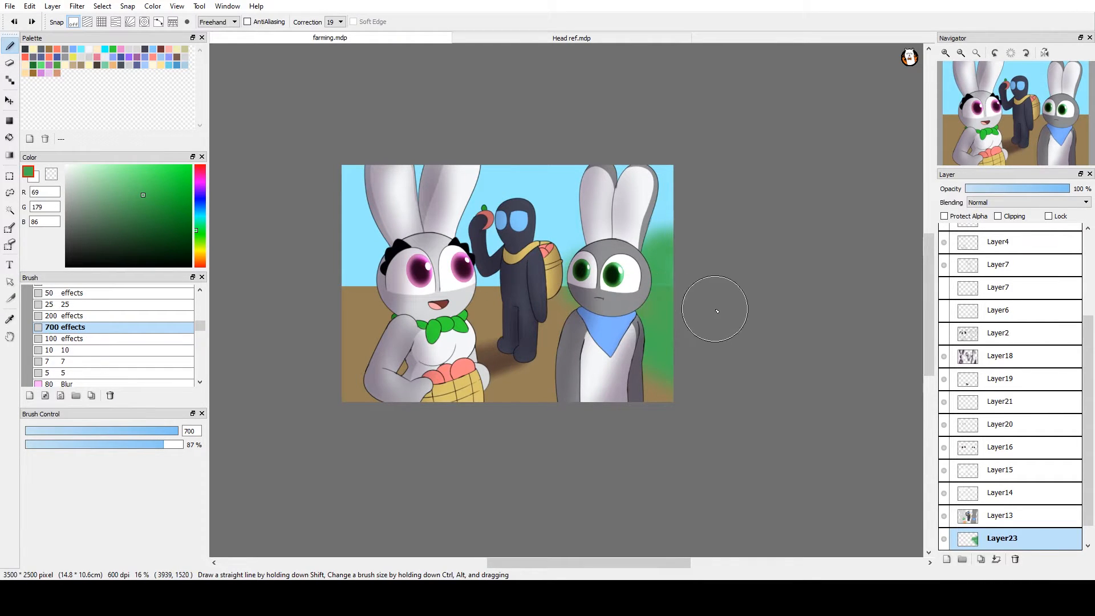
Paint matching soft green foliage along the left edge behind the left-hand rabbit, undoing the excess stroke
drag(559, 338, 650, 349)
mouse_move(482, 348)
mouse_down()
mouse_move(439, 257)
mouse_move(429, 296)
mouse_up()
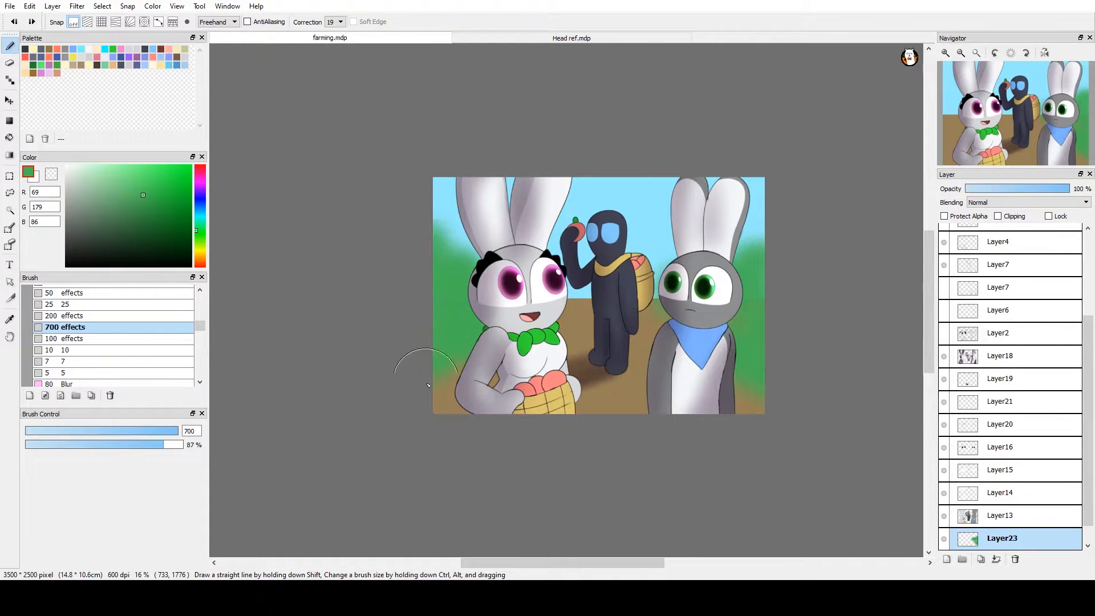
drag(428, 385, 445, 314)
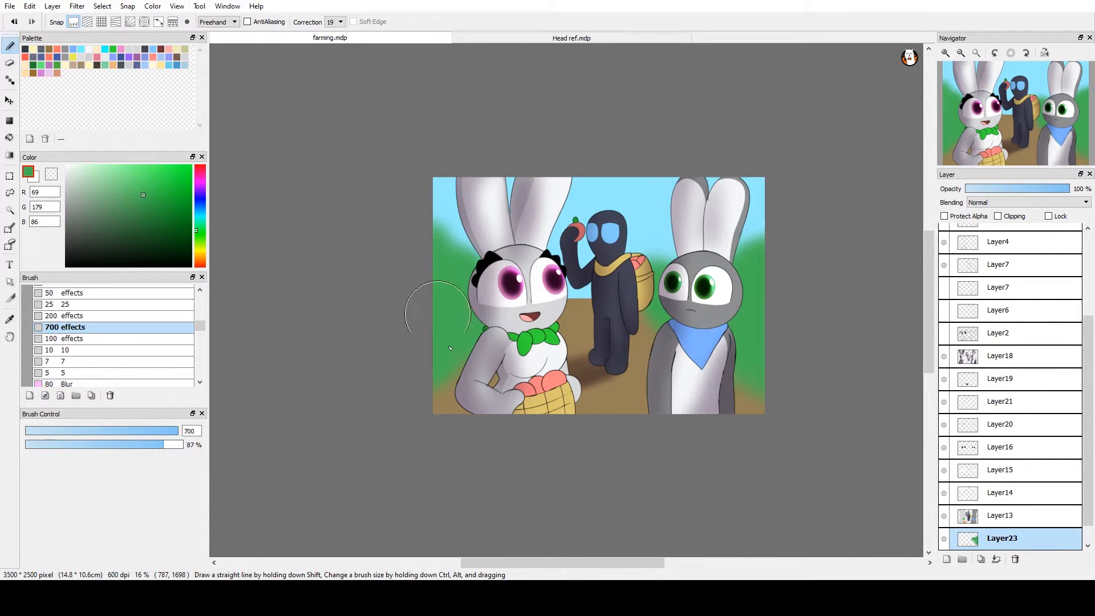
key(ctrl+z)
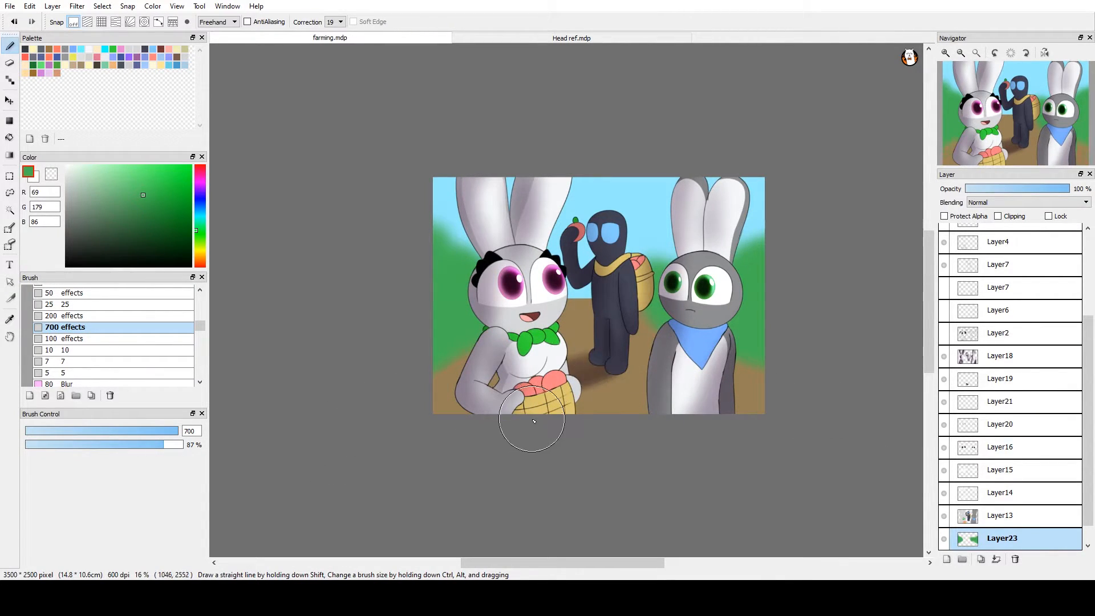
Turn off Protect Alpha on the foliage layer and select its painted green areas
scroll(584, 381, up, 3)
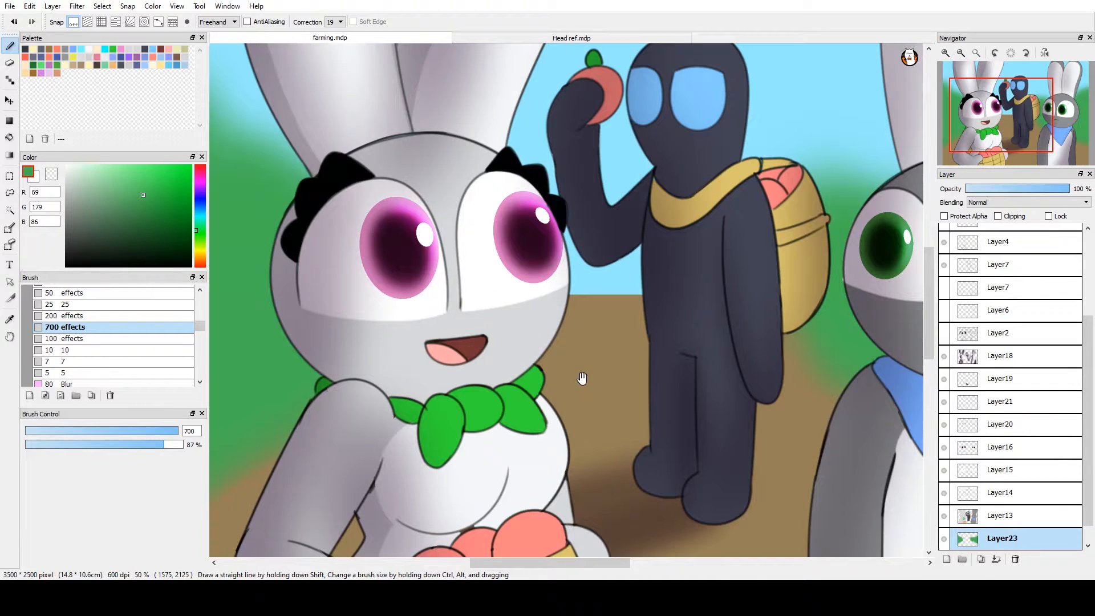
drag(796, 456, 469, 408)
drag(686, 302, 579, 317)
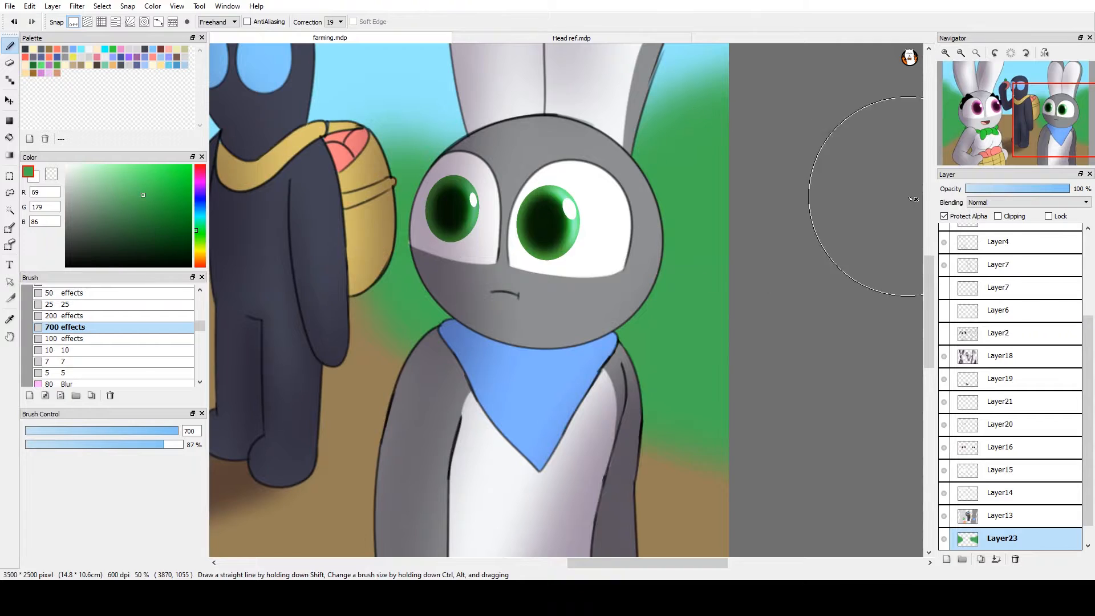
click(972, 217)
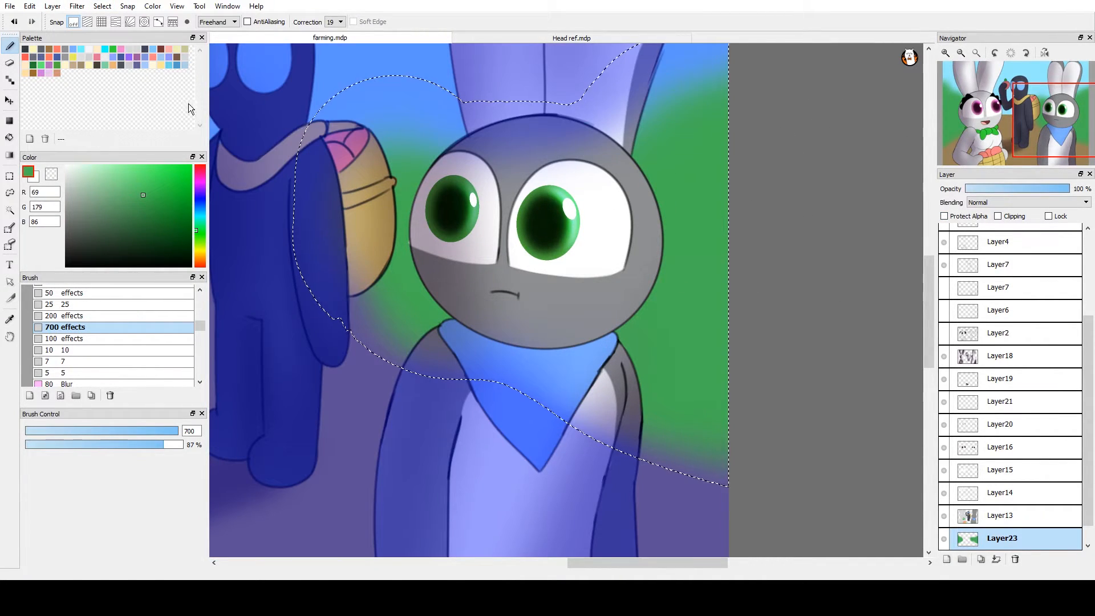
Set the colour to dark purple (RGB 60, 12, 73) and add a new layer for shading the foliage
click(196, 184)
click(170, 237)
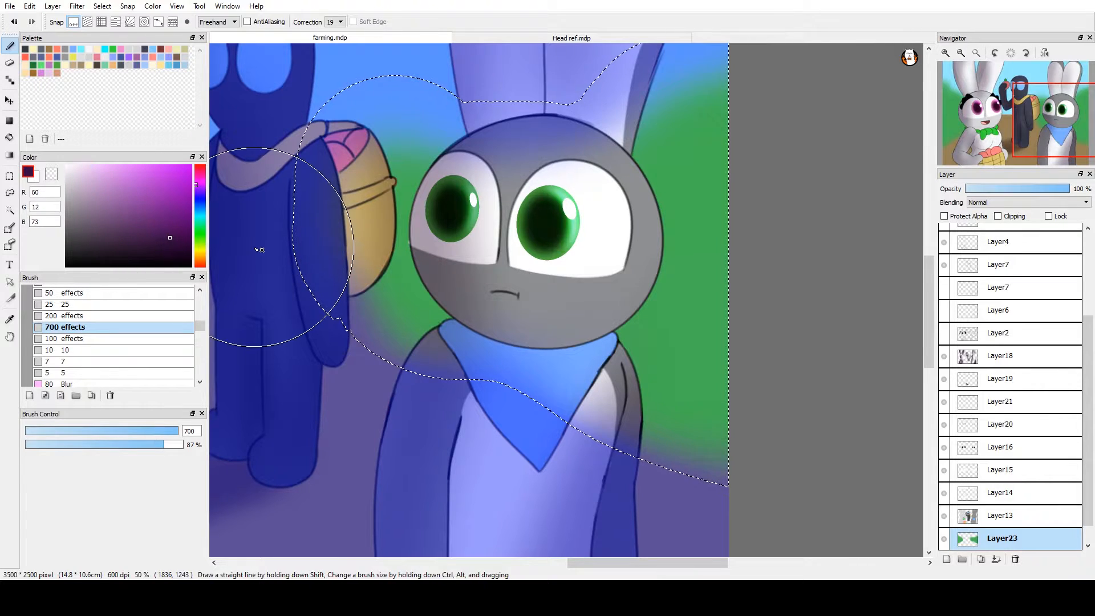
click(947, 560)
key(ctrl+minus)
key(ctrl+minus)
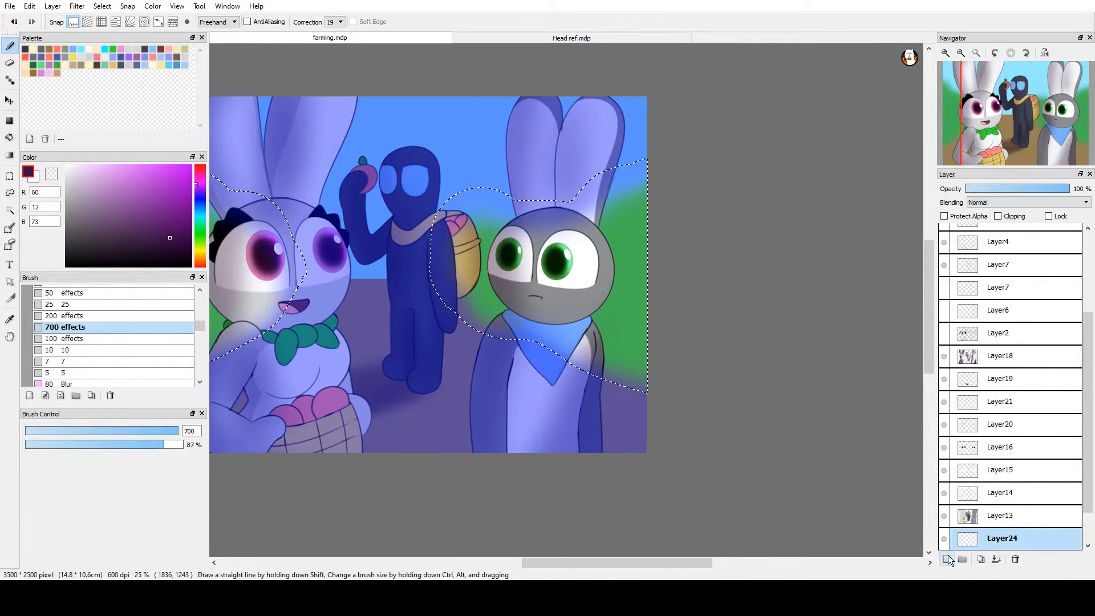
Paint soft purple shading within the selected foliage behind the right-hand rabbit using the 1000 effects brush, undoing unwanted strokes
drag(655, 354, 709, 317)
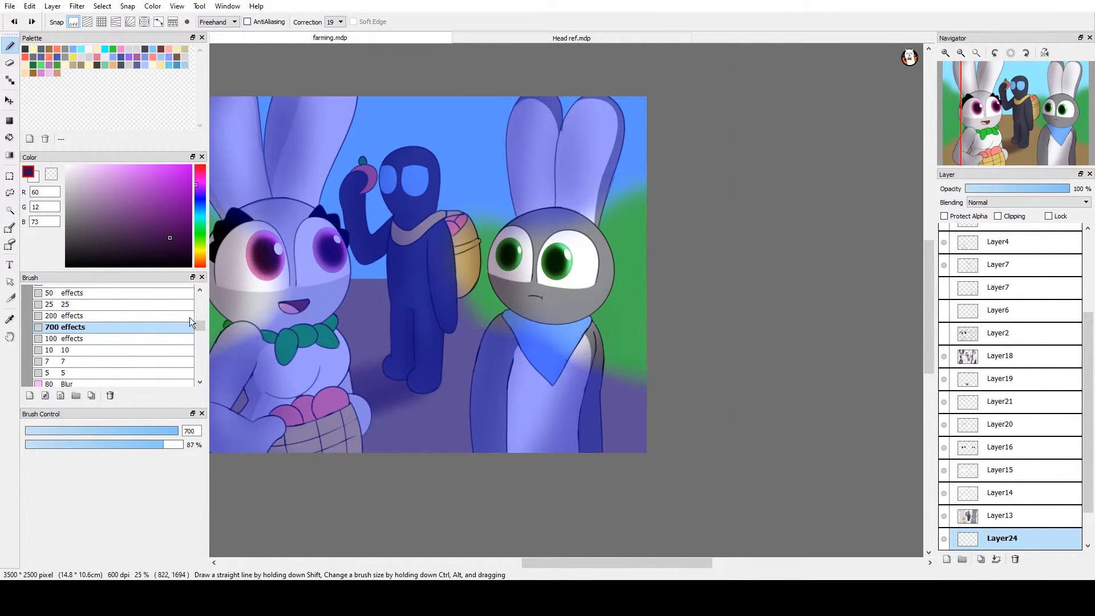
scroll(200, 290, up, 2)
drag(202, 321, 206, 311)
scroll(205, 312, down, 2)
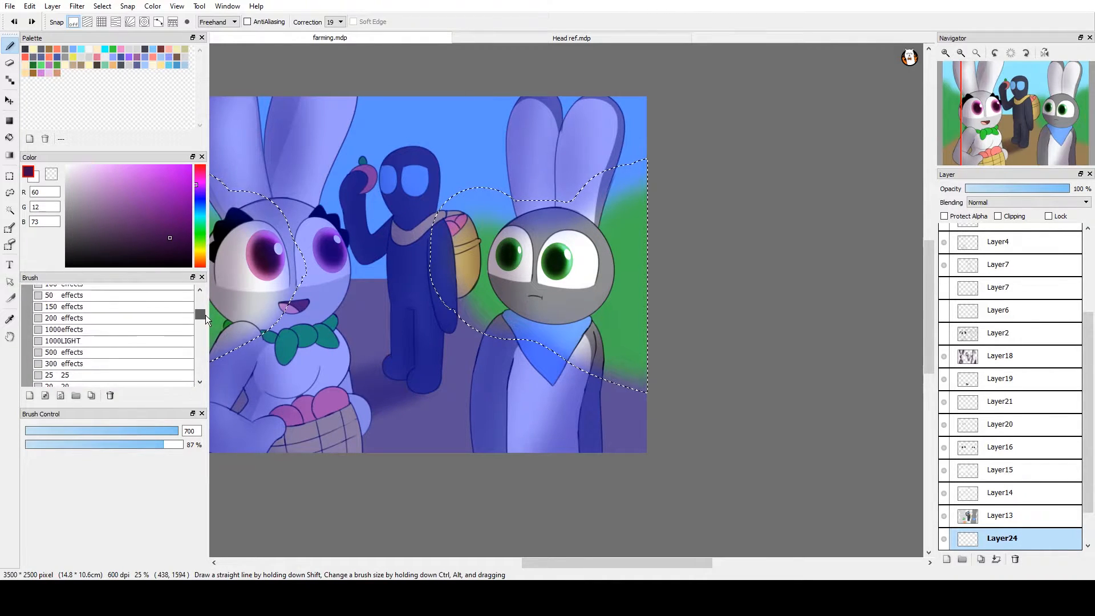
click(114, 322)
drag(529, 318, 834, 348)
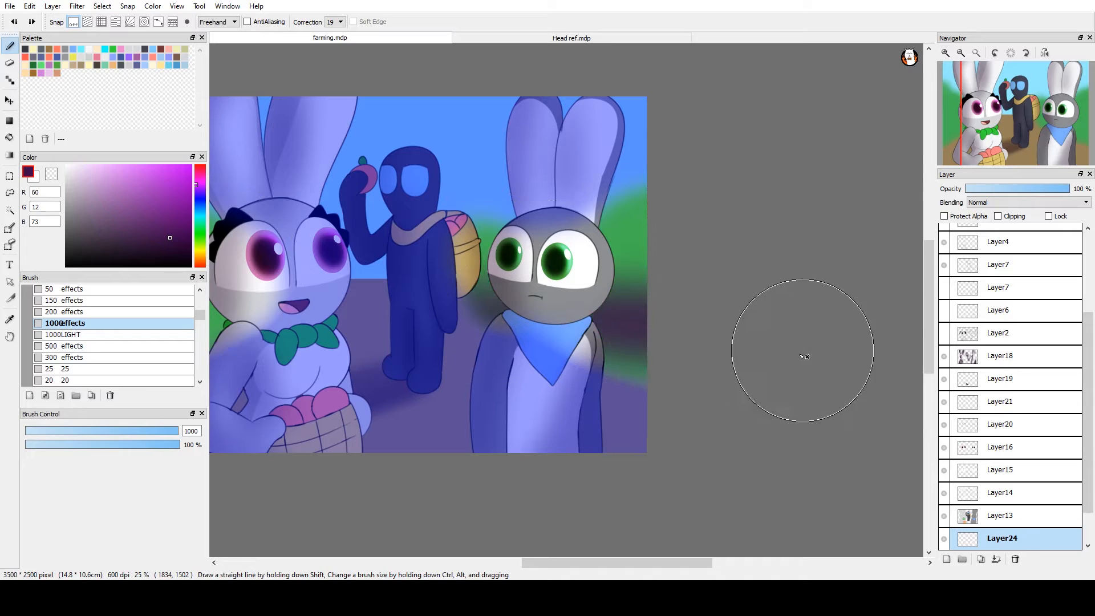
key(ctrl+z)
mouse_move(682, 313)
mouse_down()
mouse_move(640, 264)
mouse_move(498, 310)
mouse_up()
mouse_move(697, 368)
mouse_down()
mouse_move(644, 342)
mouse_move(457, 296)
mouse_up()
mouse_move(457, 384)
mouse_down()
mouse_move(564, 405)
mouse_move(737, 412)
mouse_up()
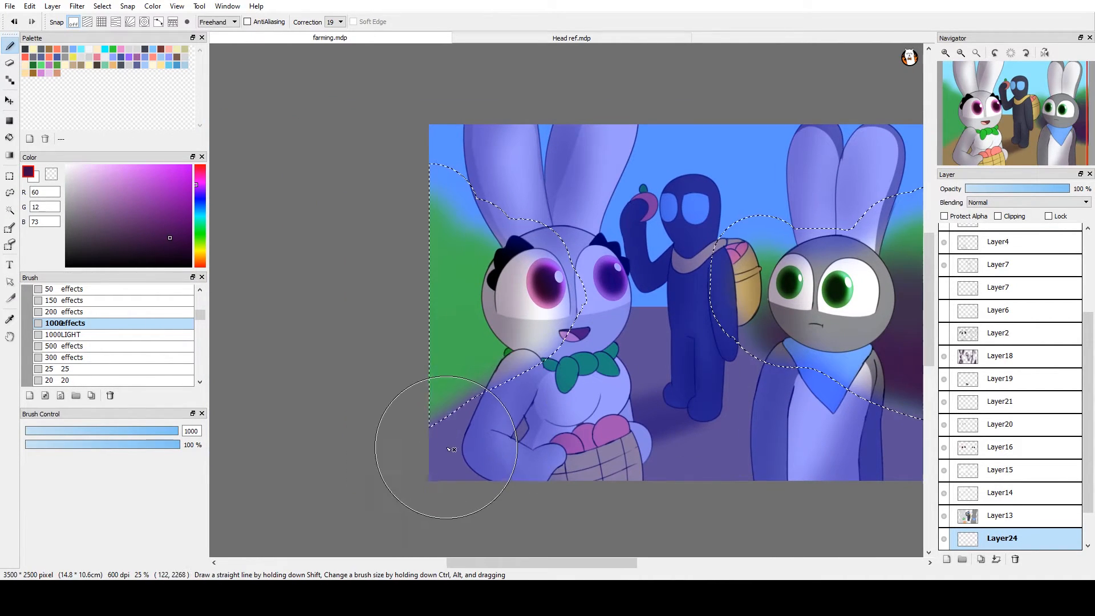
key(ctrl+z)
scroll(810, 341, right, 4)
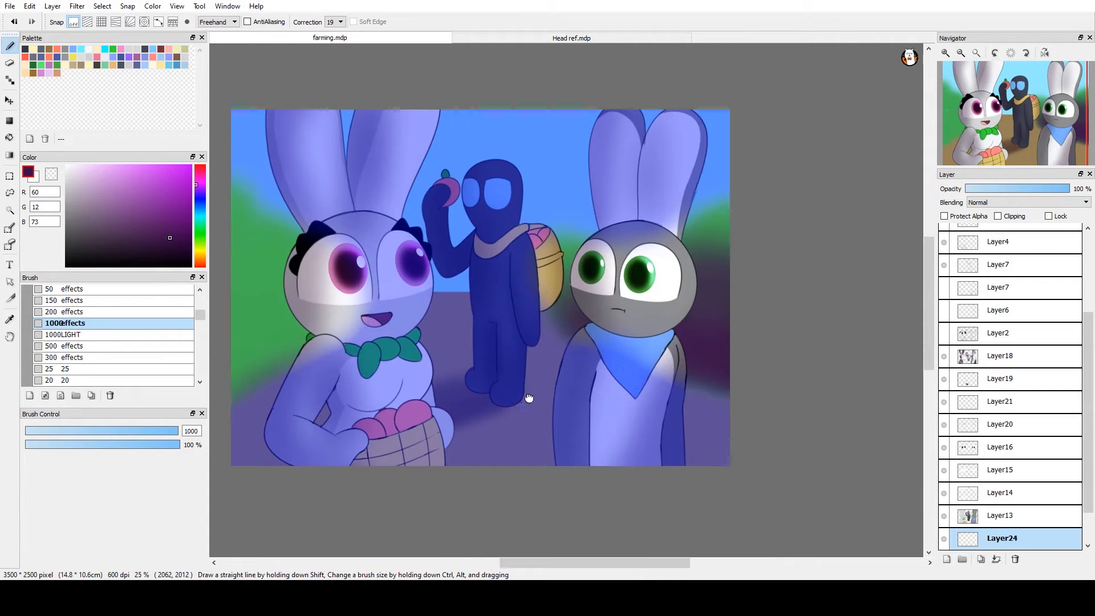
Set the purple shading layer to Multiply at 43% opacity and clear the selection
click(1008, 203)
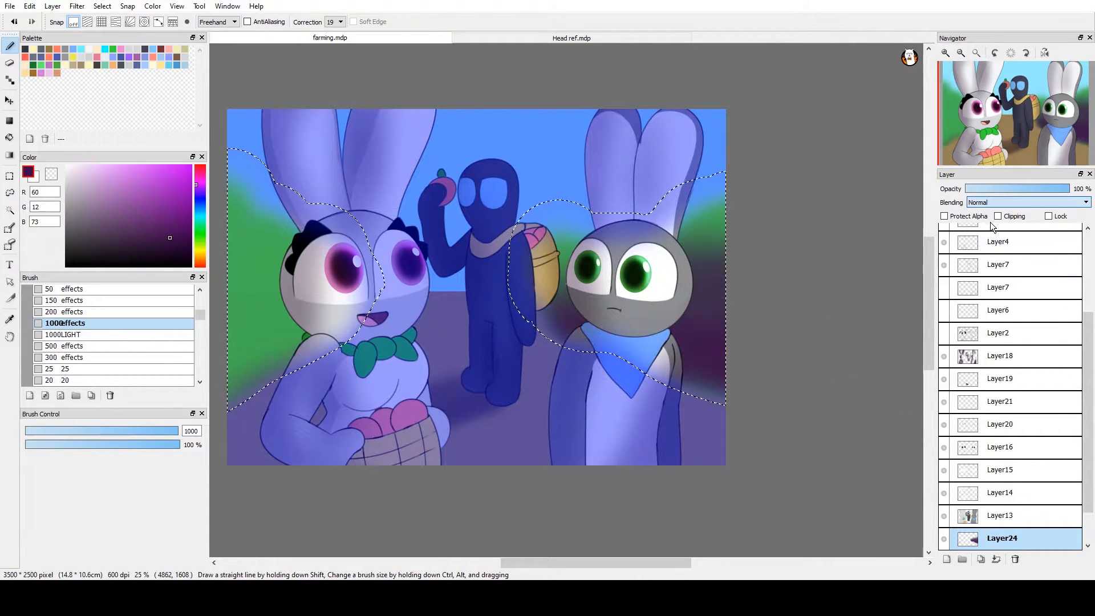
click(996, 226)
drag(1020, 190, 1010, 191)
key(ctrl+d)
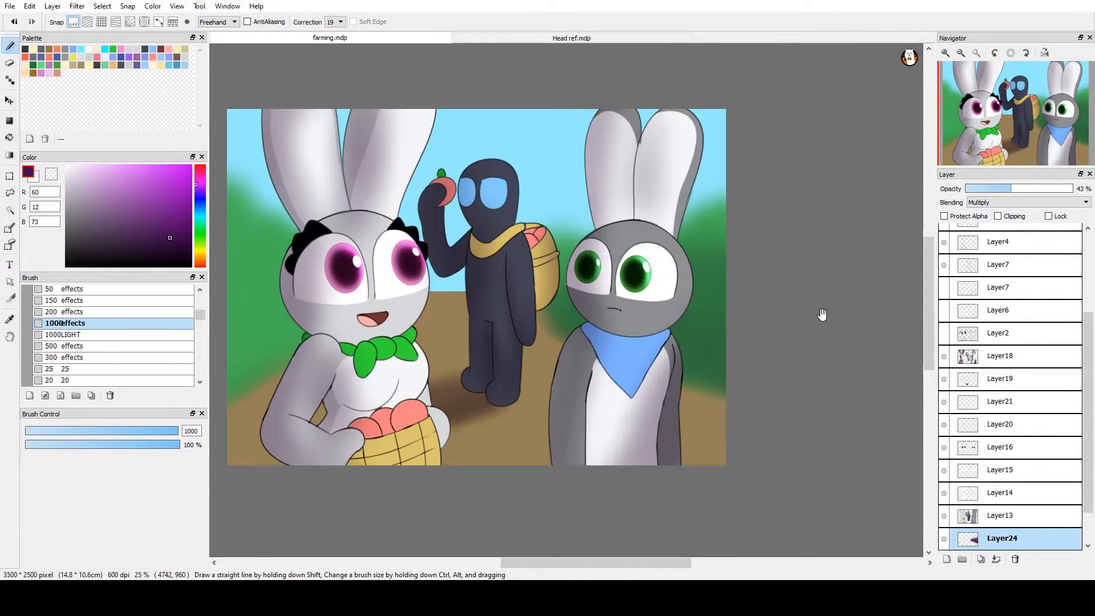
Set the purple shading layer's opacity to 32% and add a new empty layer directly above the green foliage layer
drag(859, 313, 798, 307)
click(999, 188)
drag(1089, 474, 1088, 507)
click(1004, 519)
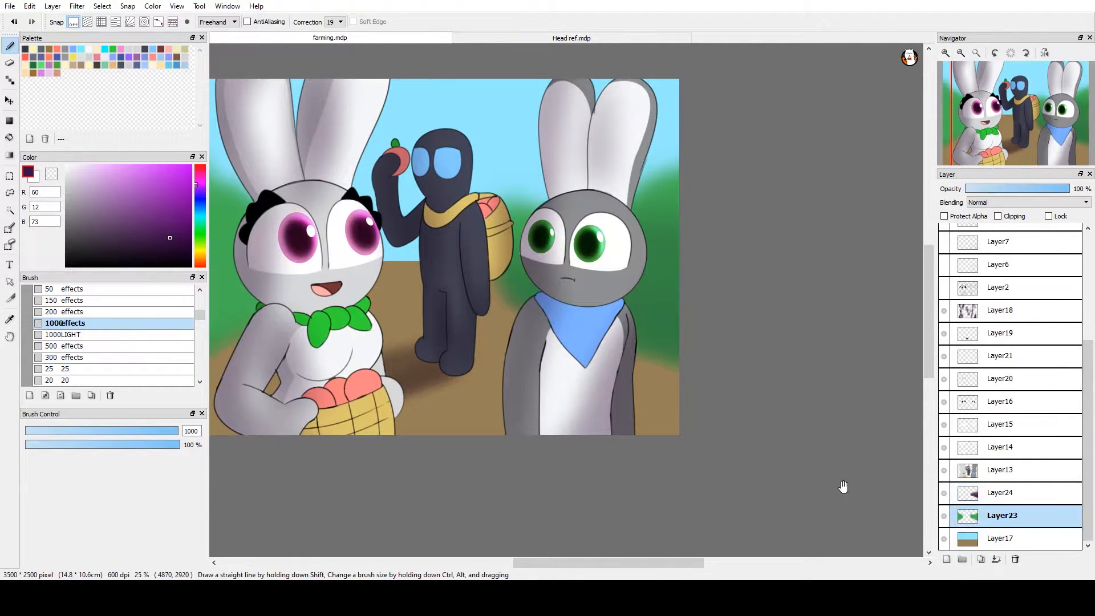
drag(843, 486, 762, 493)
click(946, 560)
scroll(754, 420, up, 2)
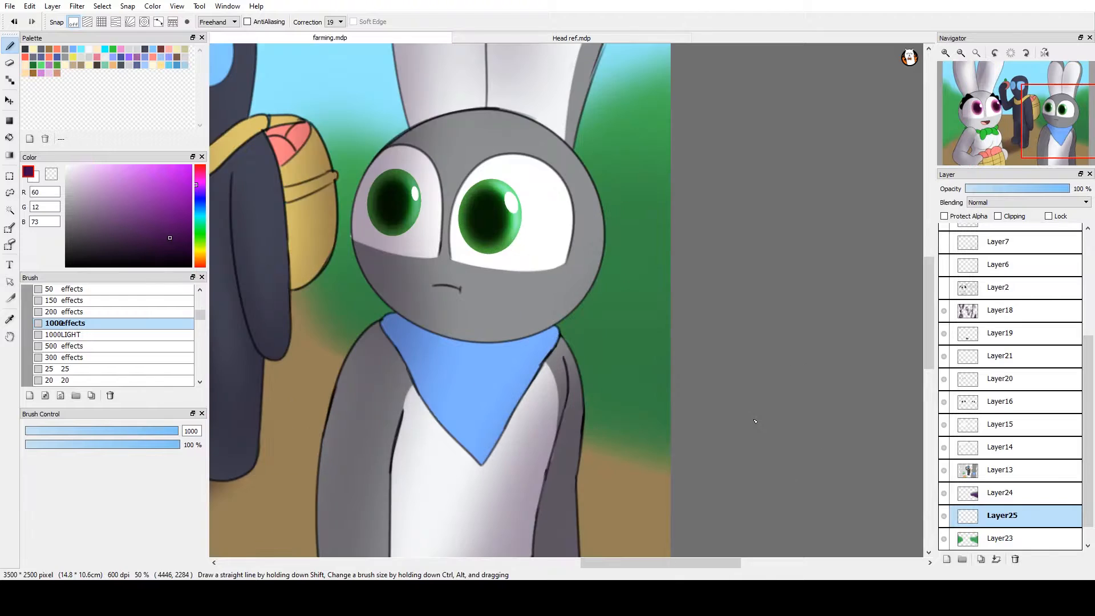
drag(542, 280, 698, 299)
scroll(698, 299, down, 2)
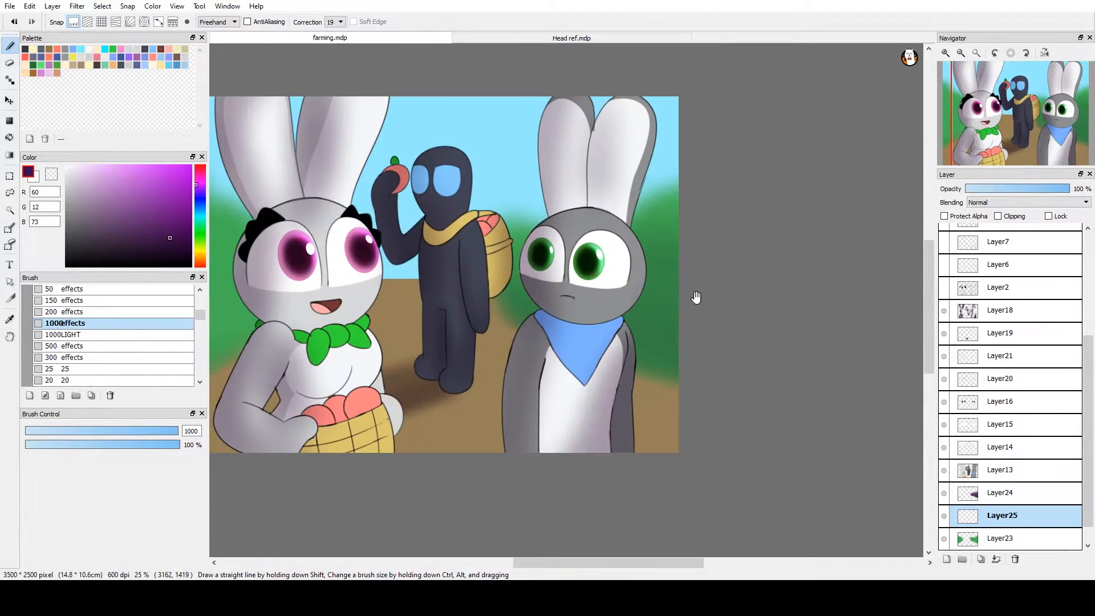
Paint soft dark purple shading over the dirt ground around the right-hand rabbit on the Multiply shading layer with the 1000 effects brush
click(1001, 493)
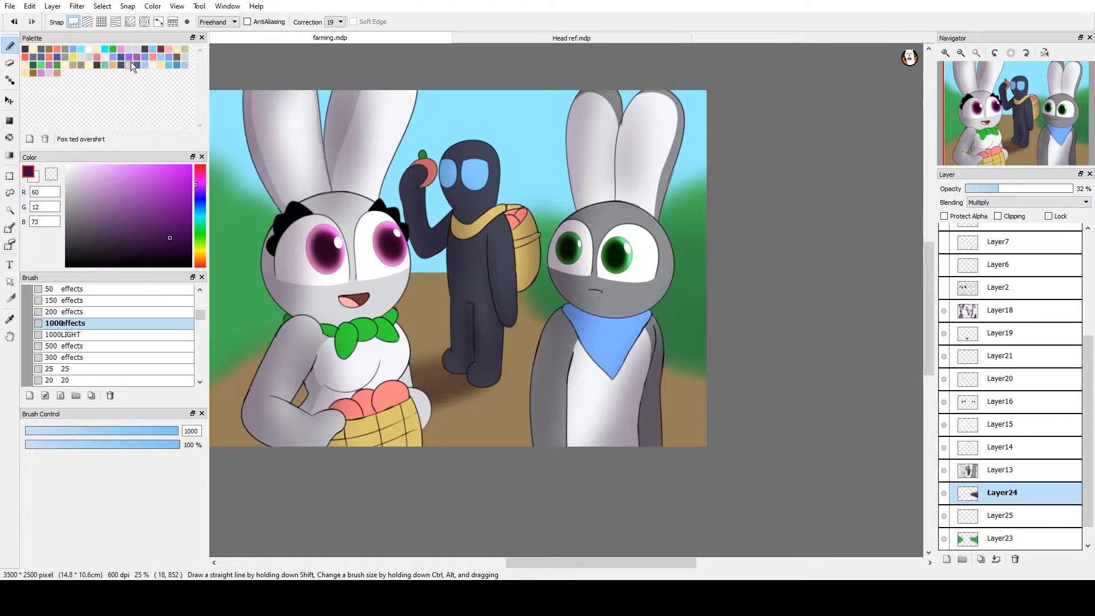
drag(559, 403, 529, 379)
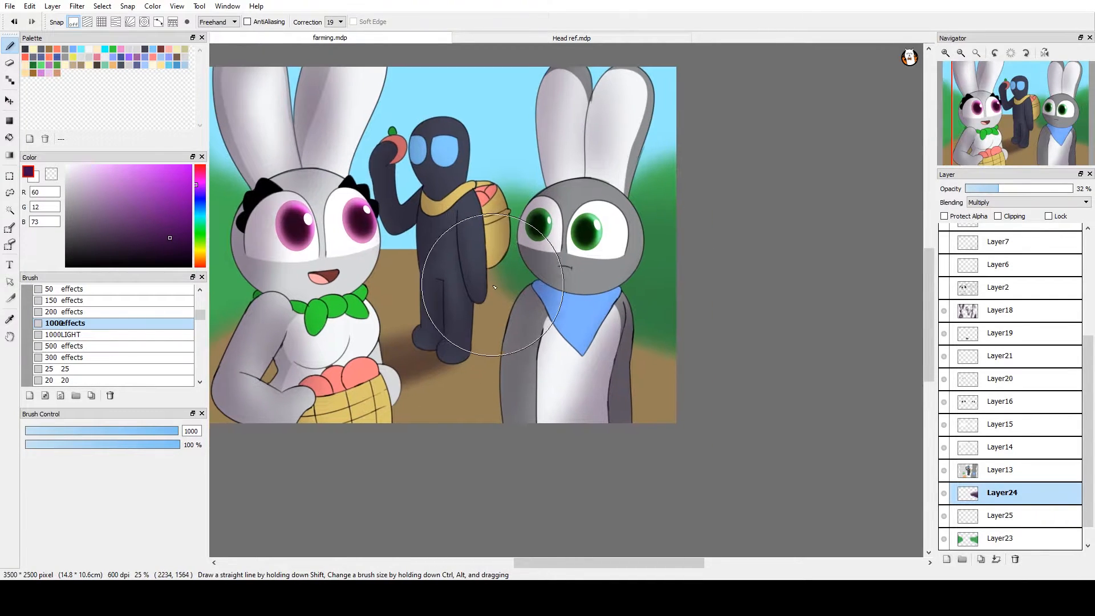
drag(497, 346, 561, 442)
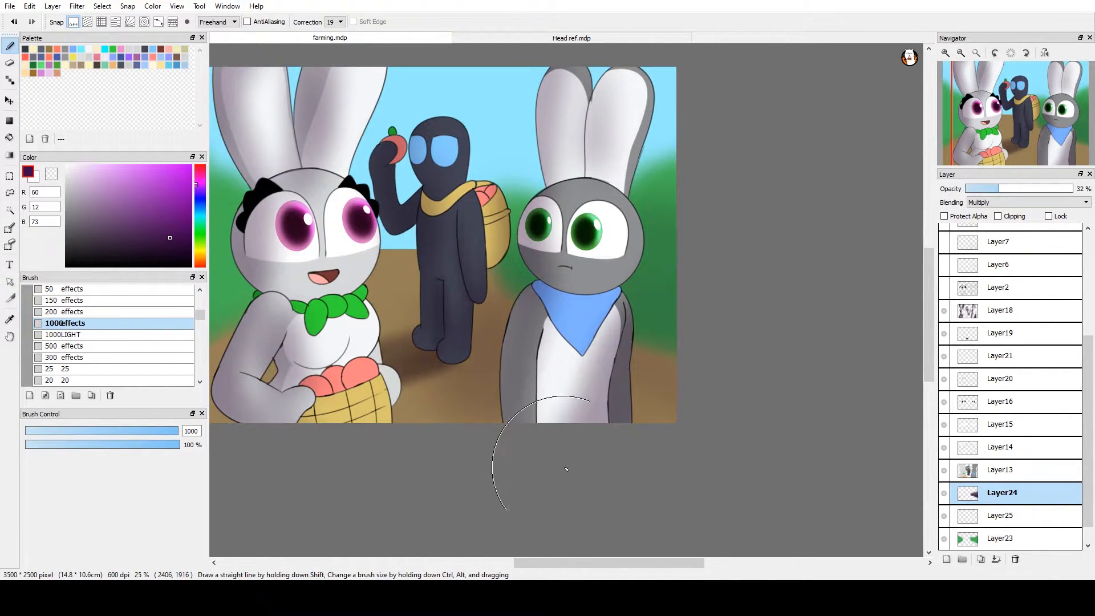
drag(690, 379, 684, 468)
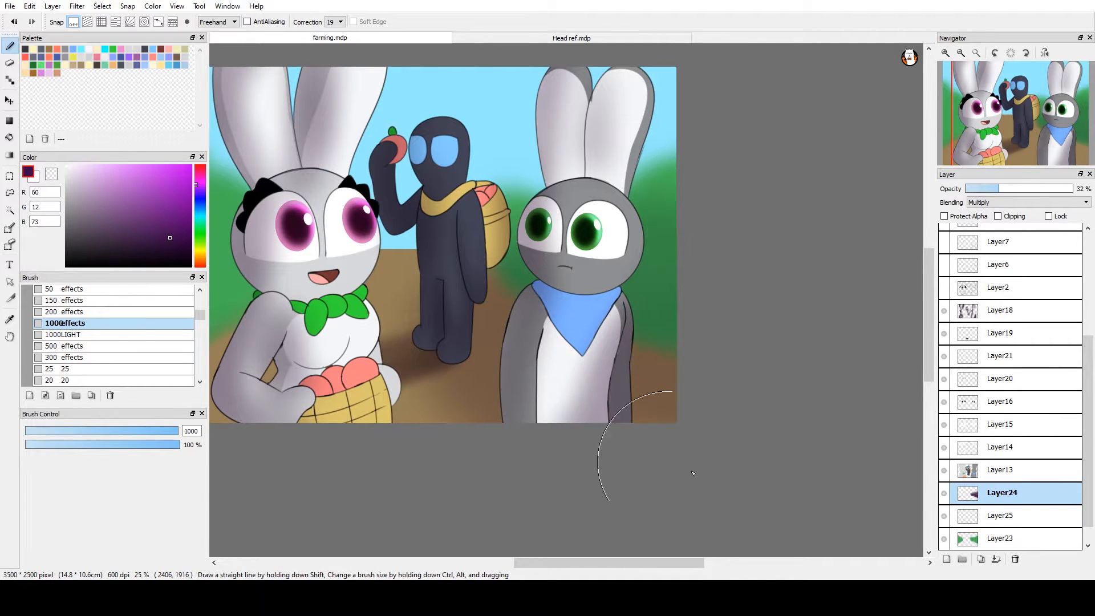
drag(559, 362, 622, 400)
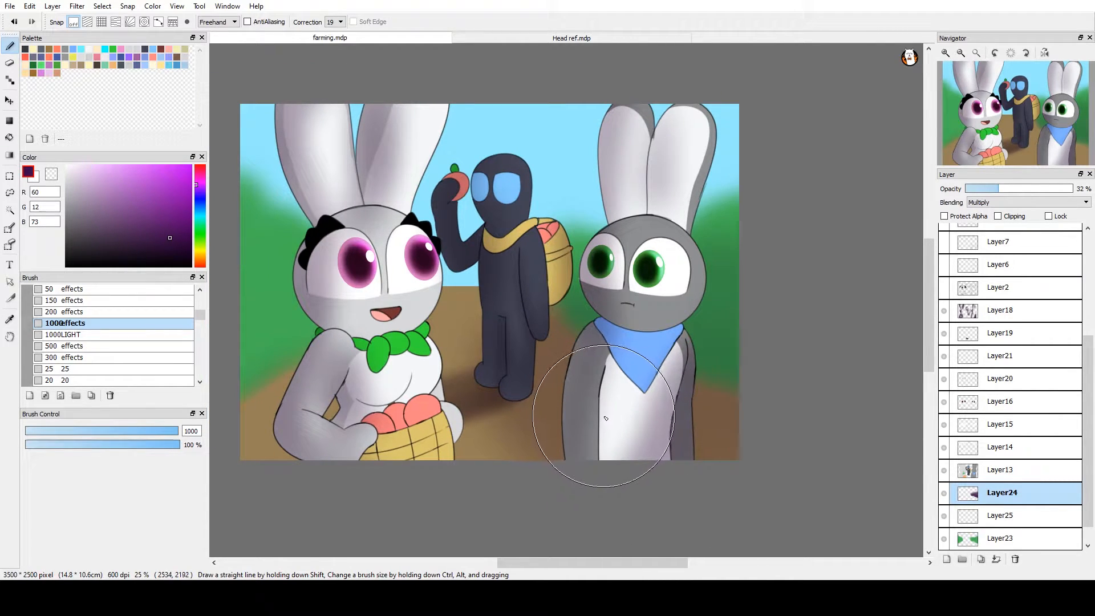
drag(699, 446, 661, 437)
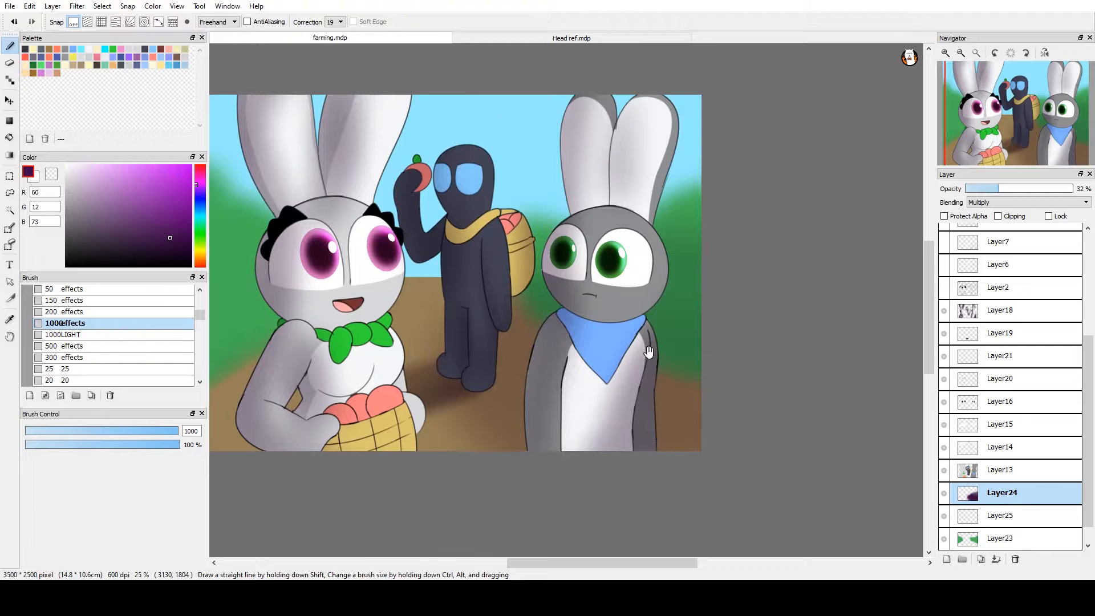
Choose the 500 effects brush and add another new layer directly above the green foliage layer
drag(649, 352, 637, 377)
scroll(631, 326, up, 1)
drag(629, 325, 671, 380)
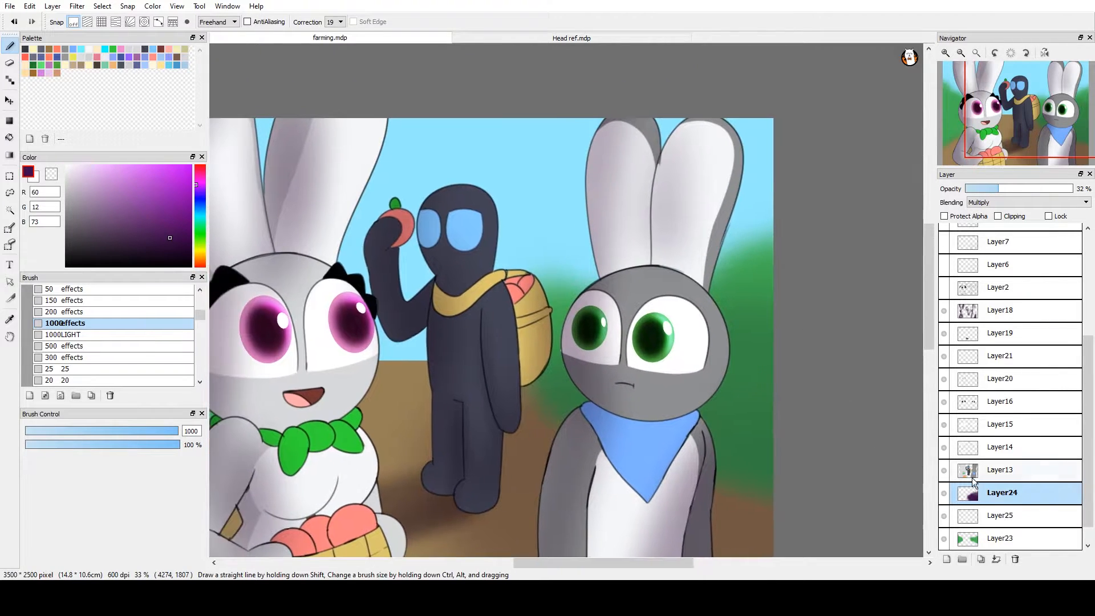
click(994, 538)
drag(749, 351, 710, 350)
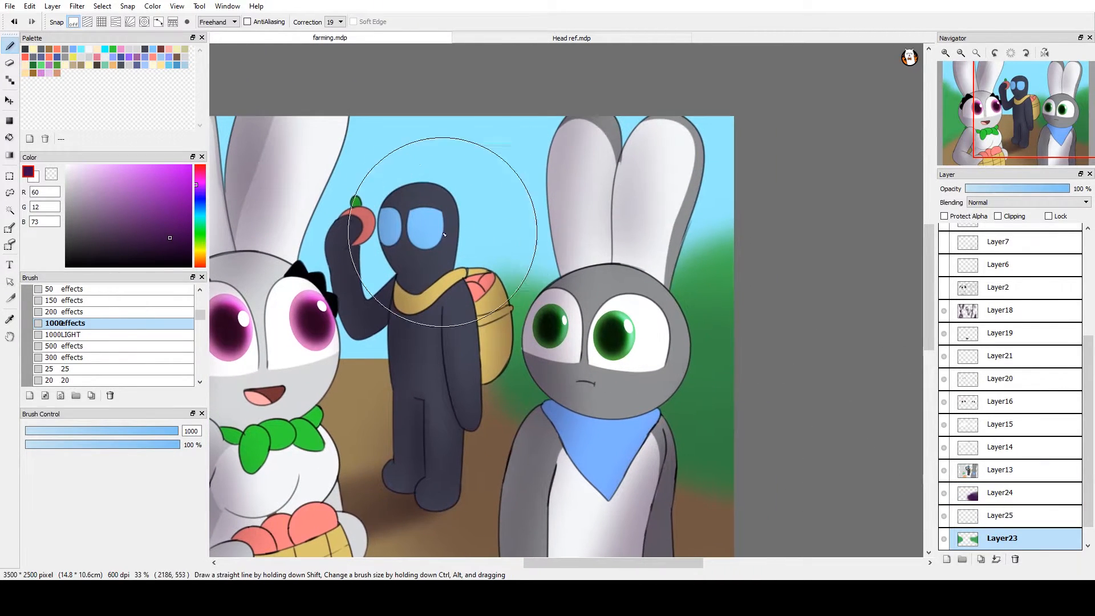
click(143, 346)
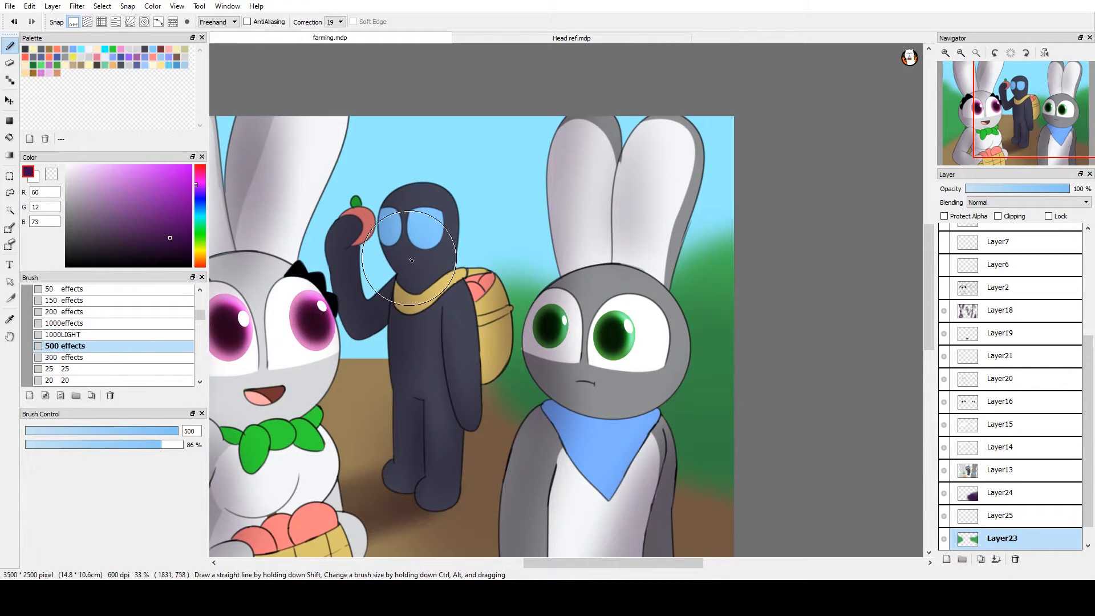
drag(515, 293, 983, 378)
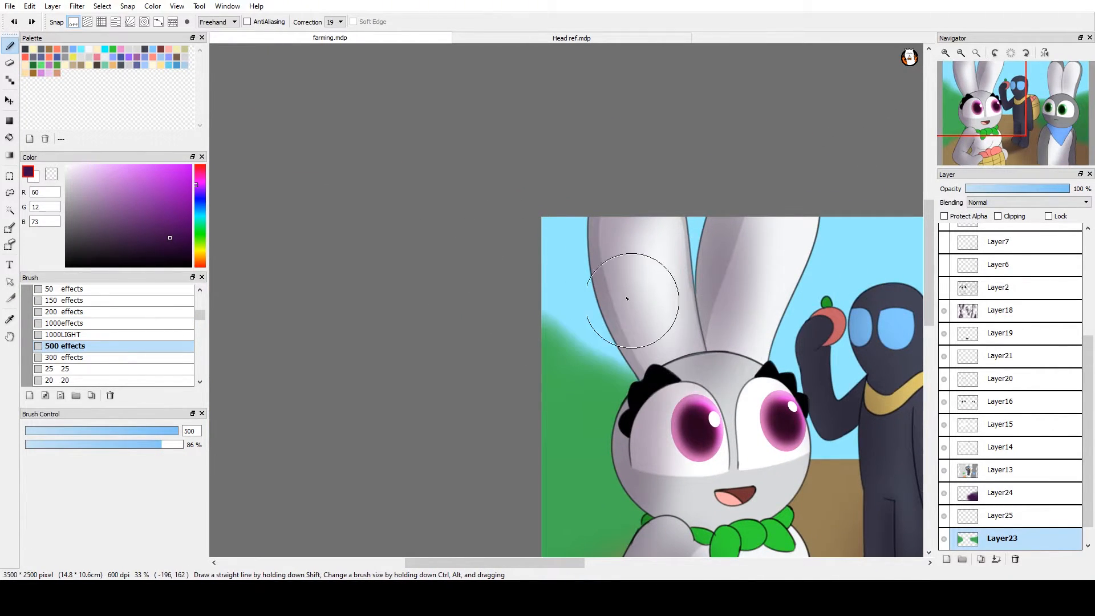
drag(764, 325, 428, 293)
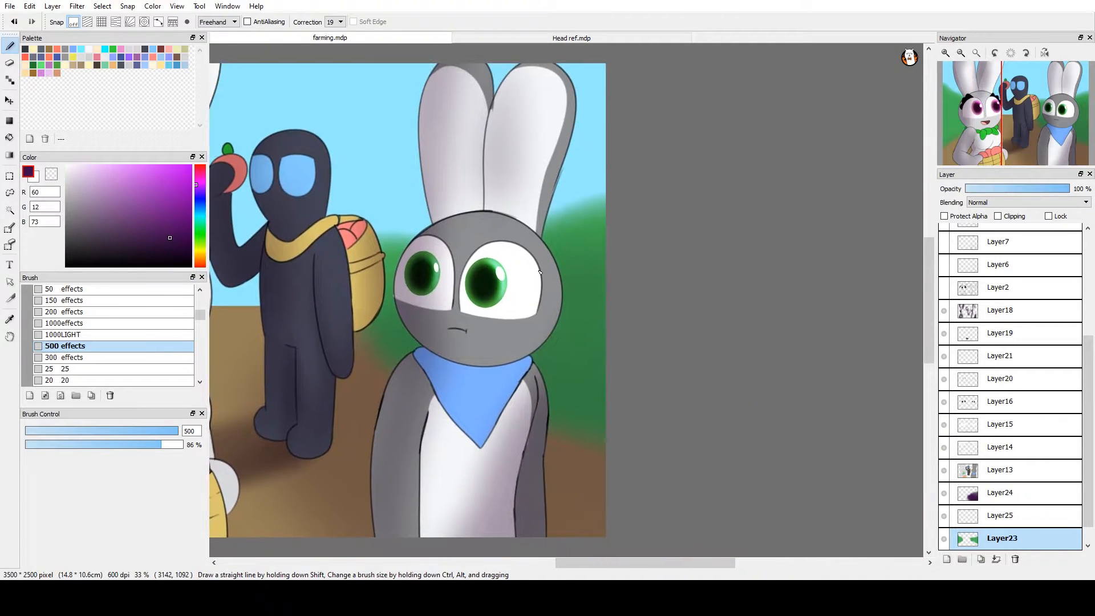
scroll(537, 271, up, 2)
drag(537, 271, 596, 274)
click(947, 559)
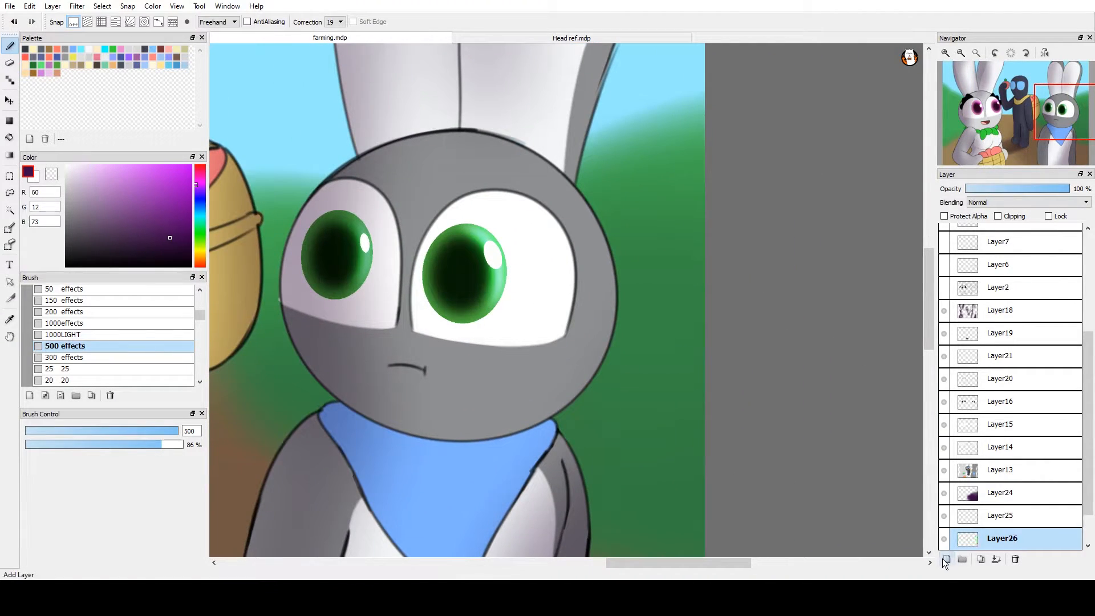
drag(752, 433, 631, 398)
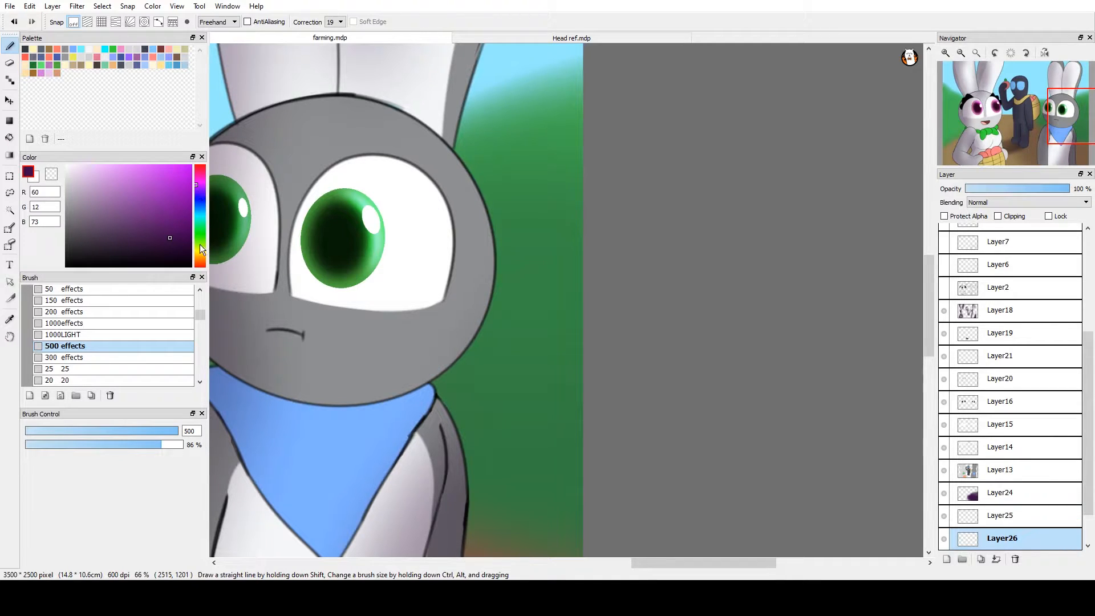
scroll(1061, 531, down, 2)
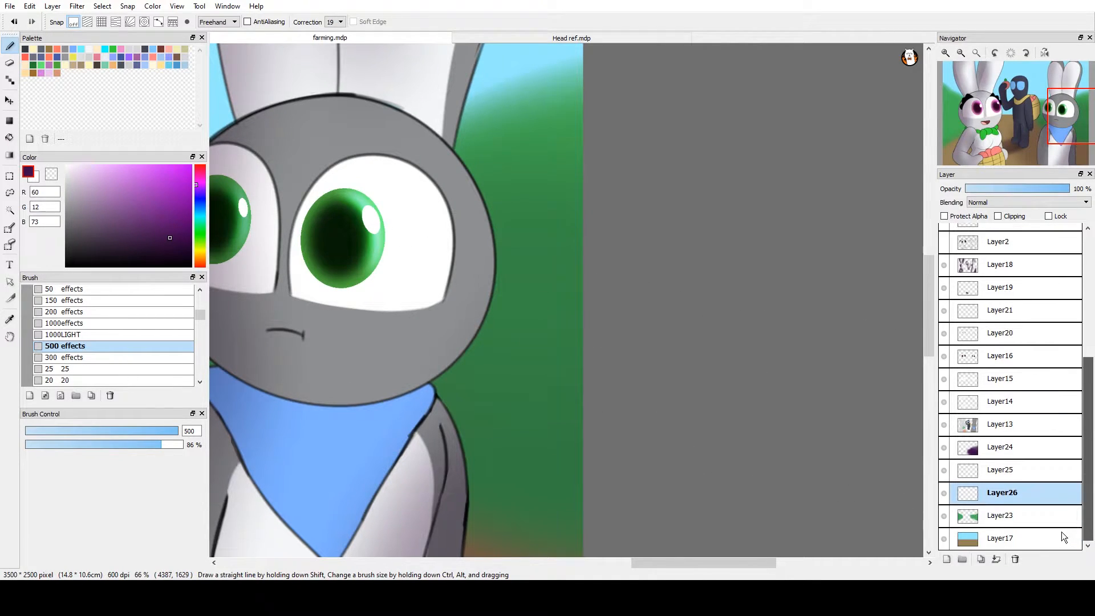
Sample the coral colour (RGB 246, 127, 128) from the fruit in the dark figure's backpack
drag(312, 298, 674, 190)
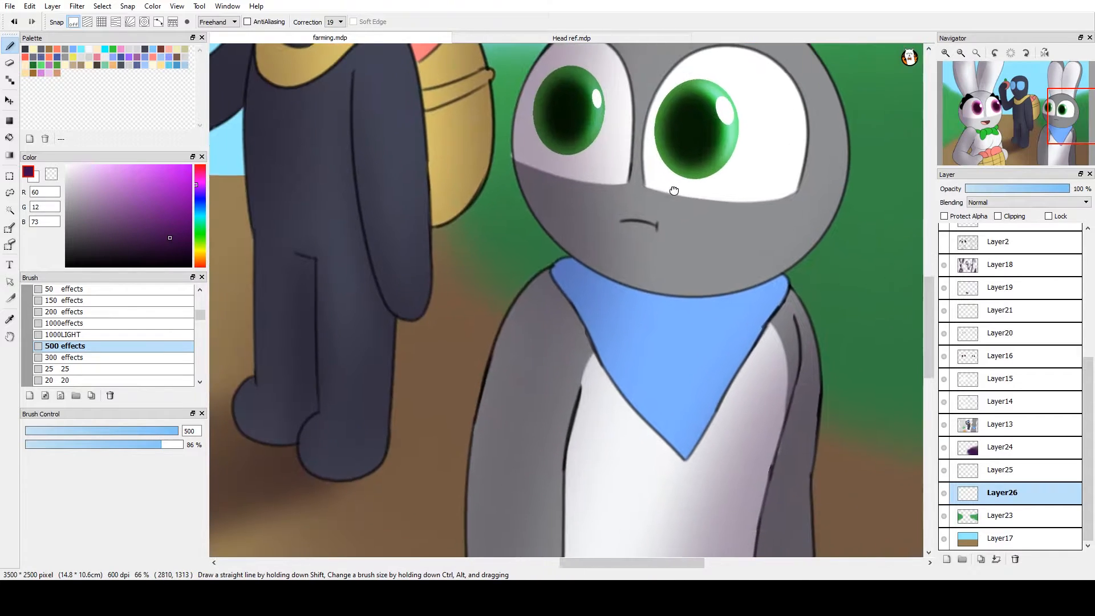
drag(425, 194, 418, 408)
right_click(428, 271)
mouse_move(442, 295)
mouse_down()
mouse_move(250, 289)
mouse_move(189, 301)
mouse_up()
Try scattering filled coral circles over the foliage beside the right-hand rabbit with the centre-drawn, proportion-constrained Ellipse tool, and undo them
click(11, 120)
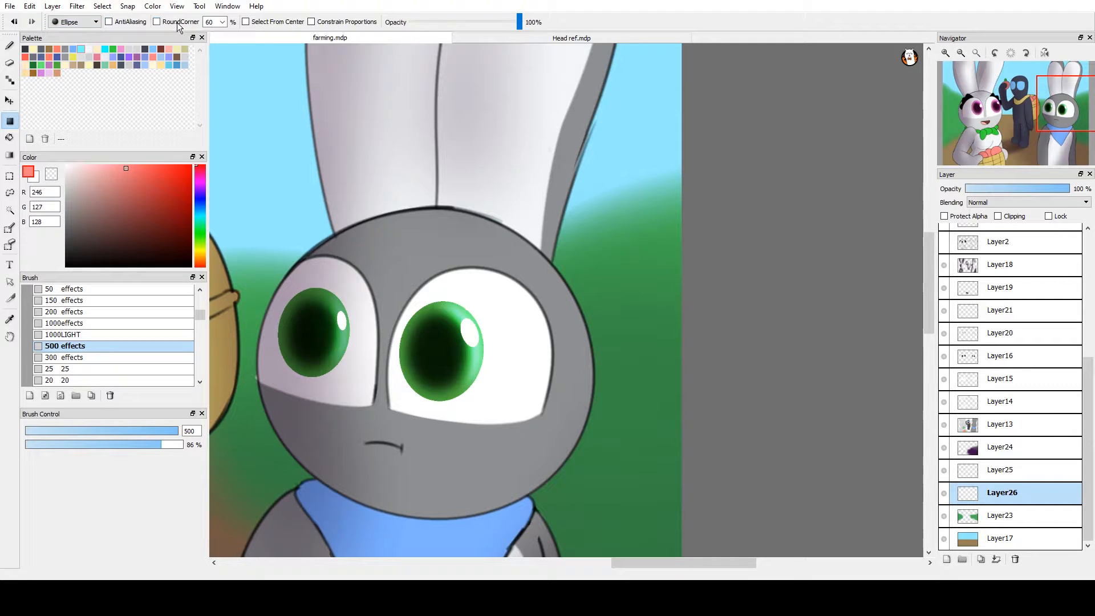
drag(600, 220, 639, 240)
key(ctrl+z)
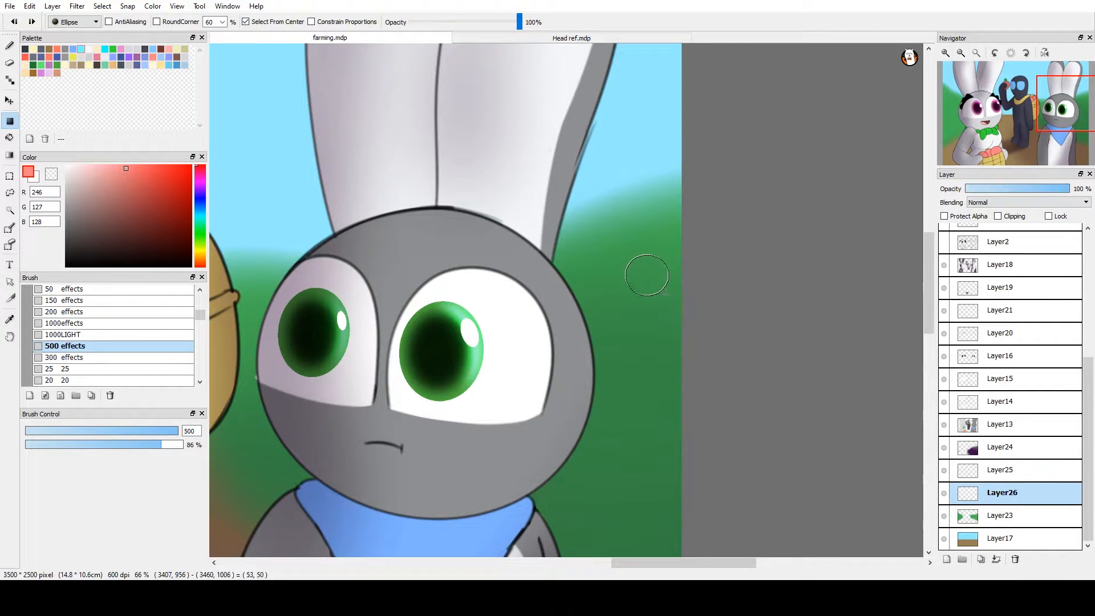
mouse_move(666, 293)
mouse_down()
mouse_move(667, 315)
mouse_move(660, 274)
mouse_up()
key(ctrl+z)
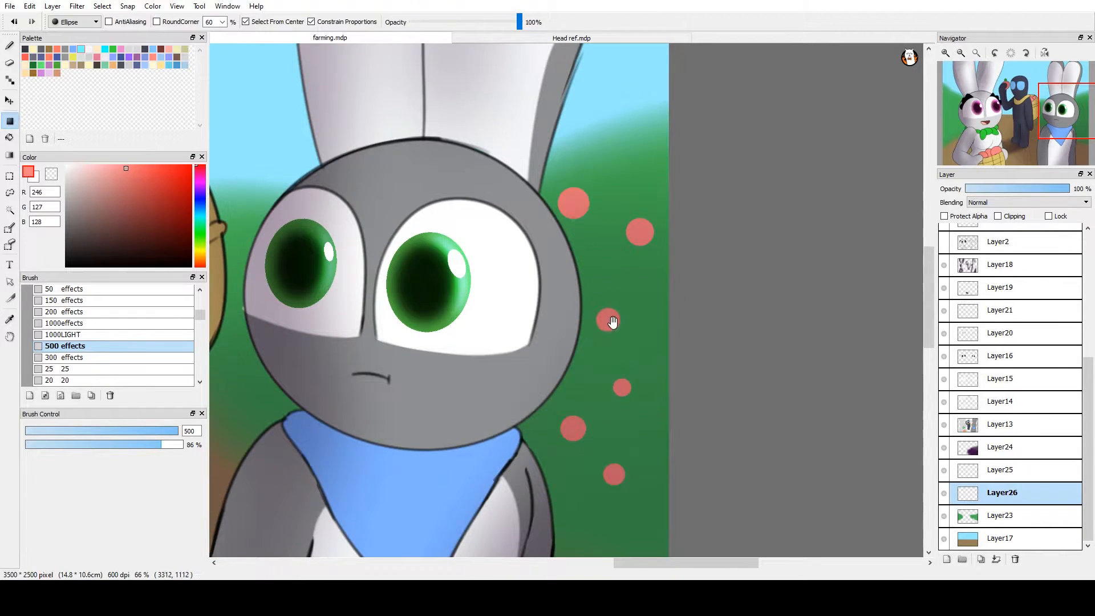
drag(612, 322, 588, 208)
drag(583, 431, 621, 469)
key(ctrl+z)
drag(591, 408, 621, 438)
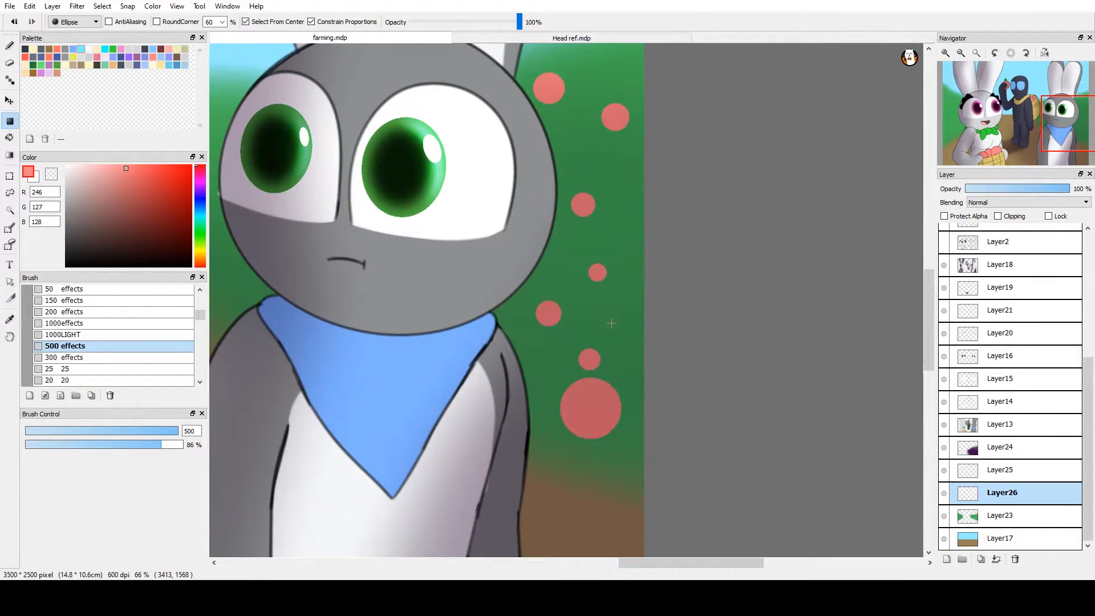
key(ctrl+z)
key(ctrl+z)
key(ctrl+z)
key(ctrl+z)
key(ctrl+z)
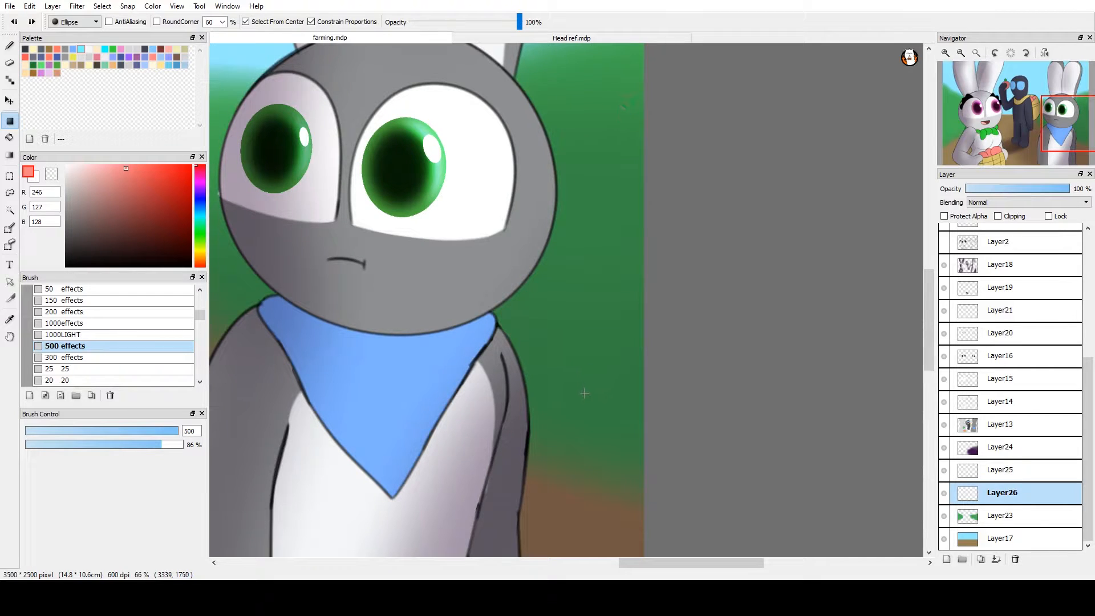
Dab soft coral flower spots of varying strength across the foliage beside the right-hand rabbit with the 200 effects brush
drag(570, 301, 605, 392)
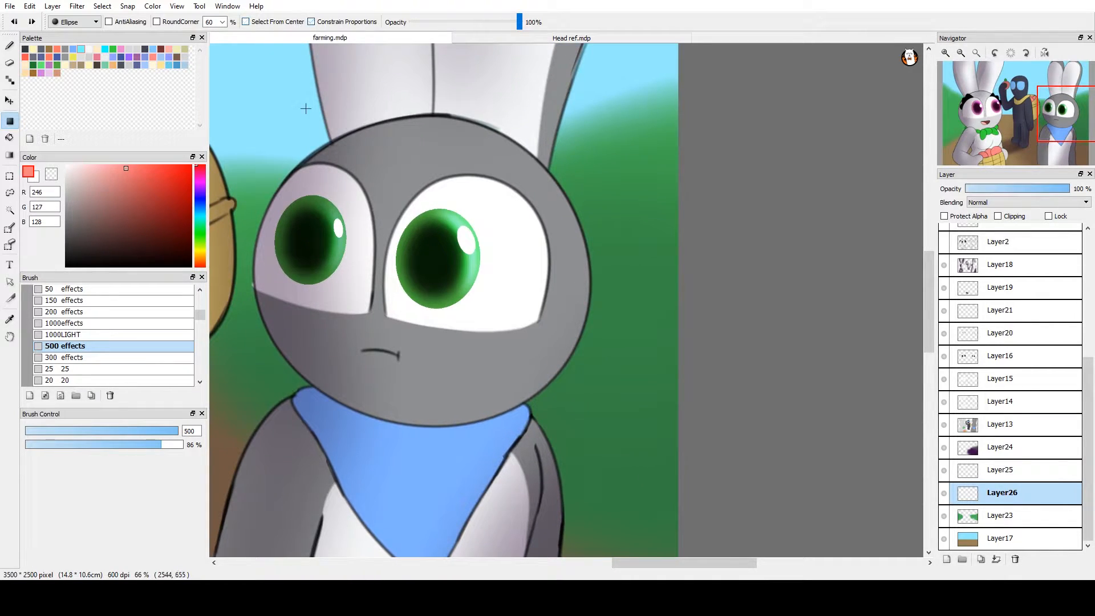
key(b)
click(144, 311)
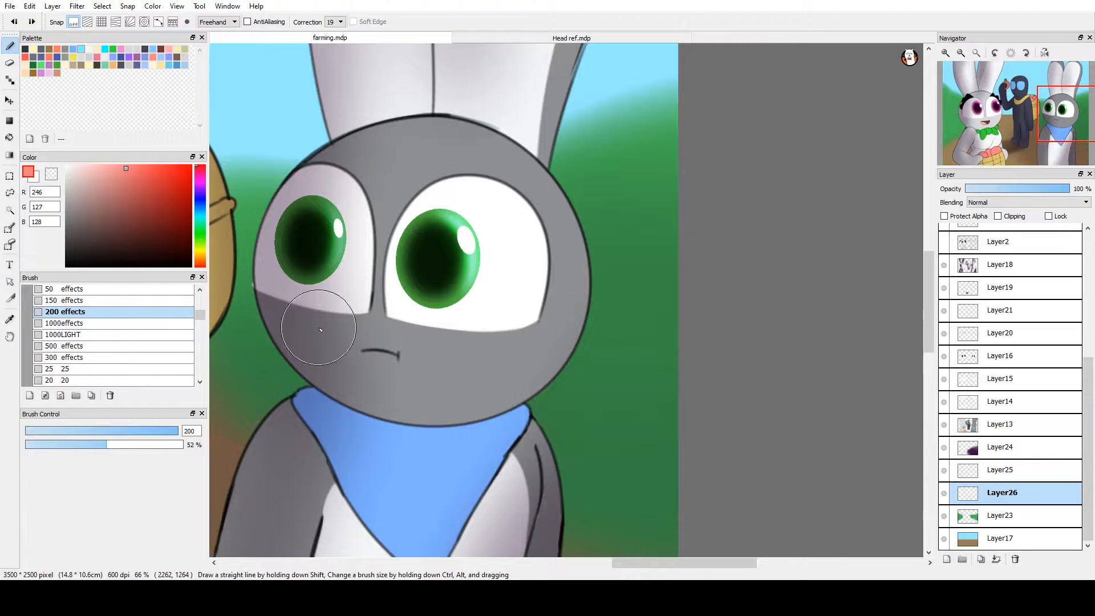
scroll(625, 350, down, 2)
click(627, 386)
drag(625, 386, 635, 404)
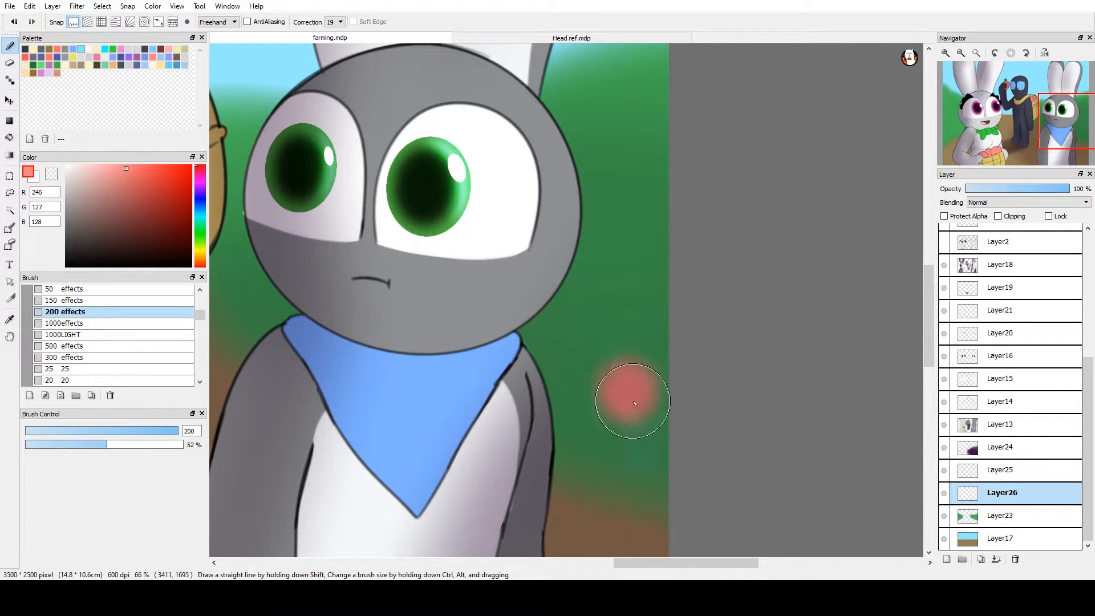
click(631, 240)
click(591, 315)
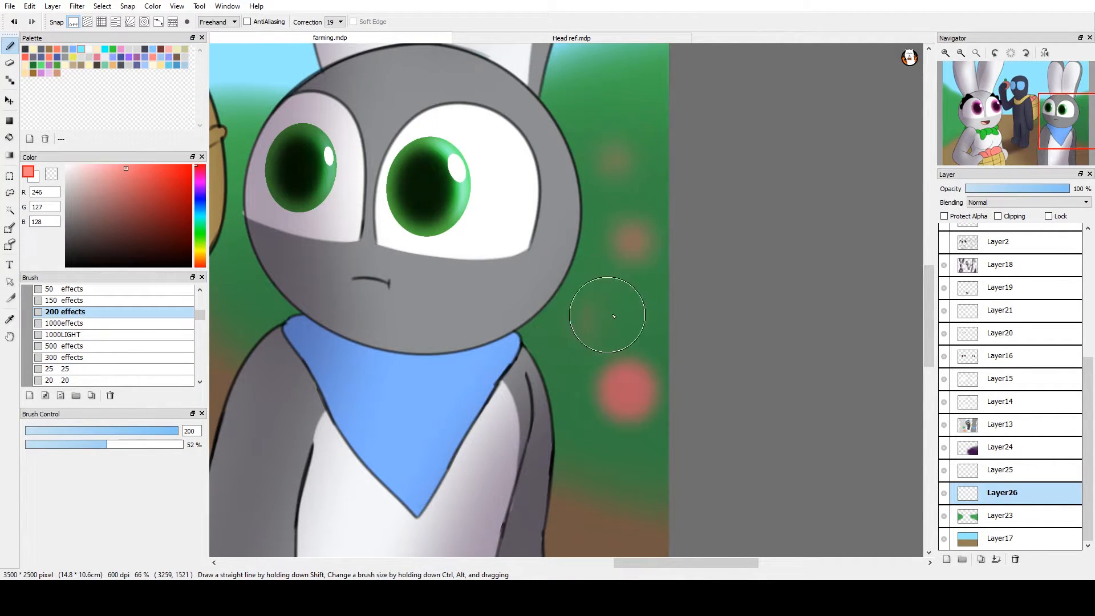
click(641, 313)
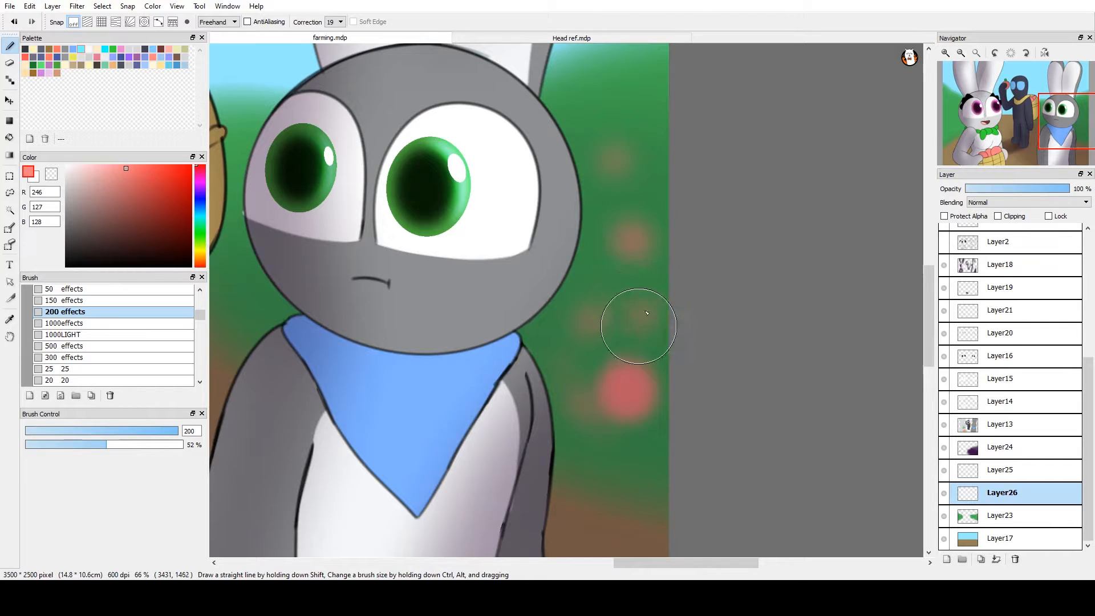
click(606, 214)
click(649, 146)
click(648, 139)
click(592, 106)
click(586, 322)
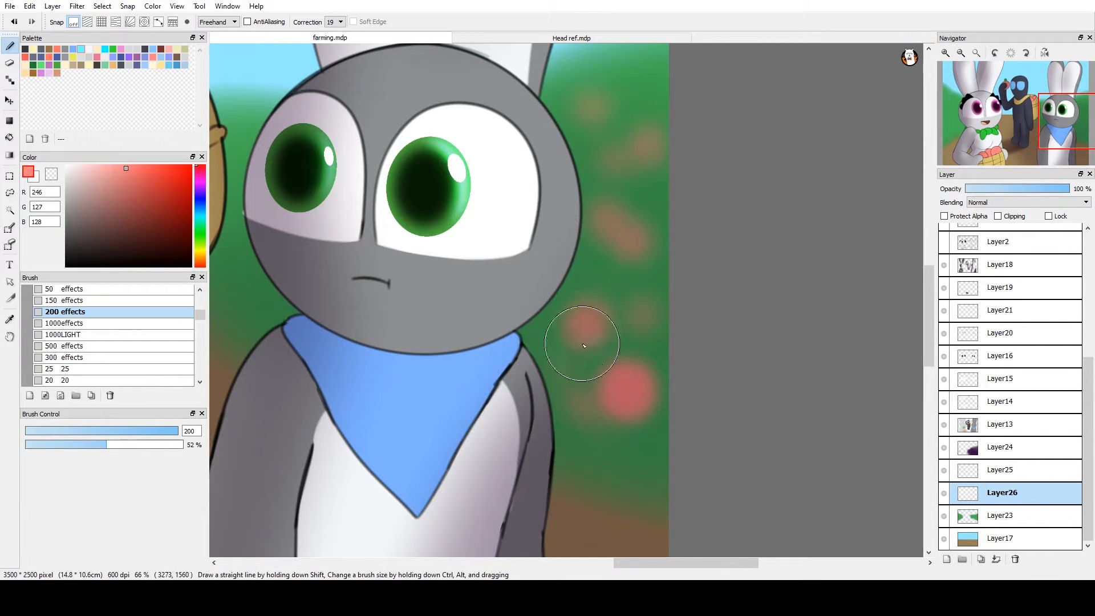
click(594, 452)
drag(559, 411, 586, 419)
Add more and brighter coral flower spots to the foliage beside the right-hand rabbit's head, up to the bush's upper edge
scroll(586, 419, down, 4)
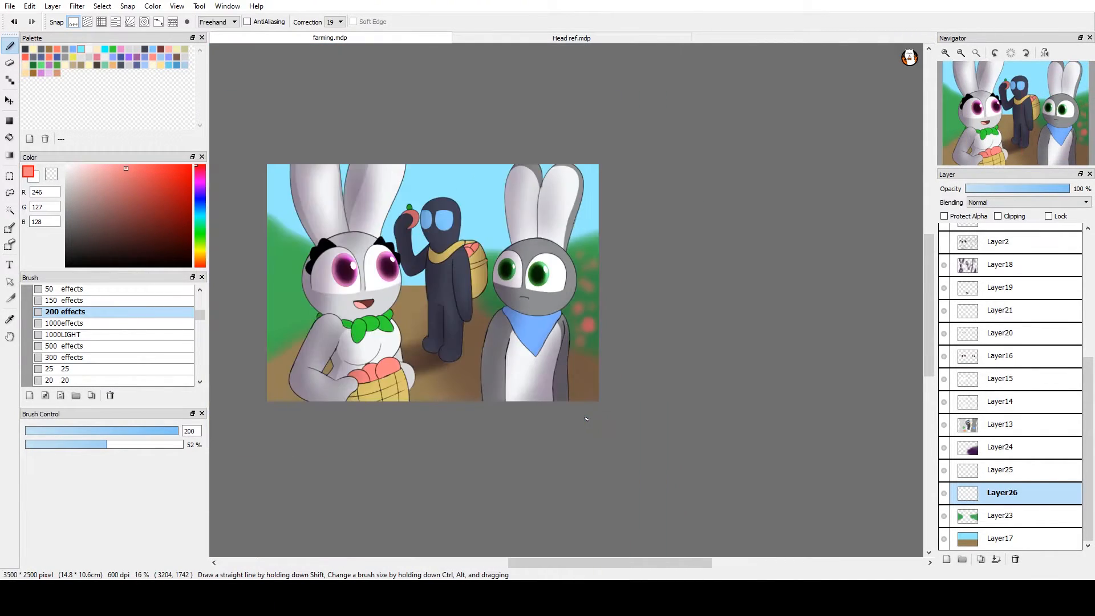
scroll(586, 419, up, 4)
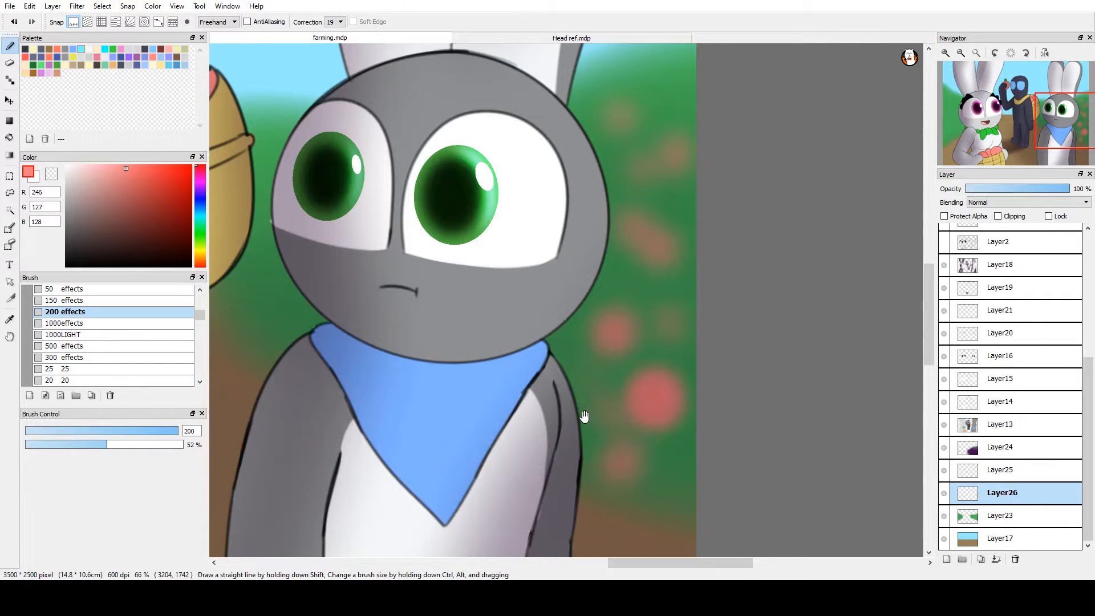
mouse_move(584, 416)
mouse_down()
mouse_move(769, 369)
mouse_move(576, 268)
mouse_up()
click(621, 326)
drag(621, 305, 608, 478)
click(633, 332)
drag(629, 285, 654, 378)
click(635, 265)
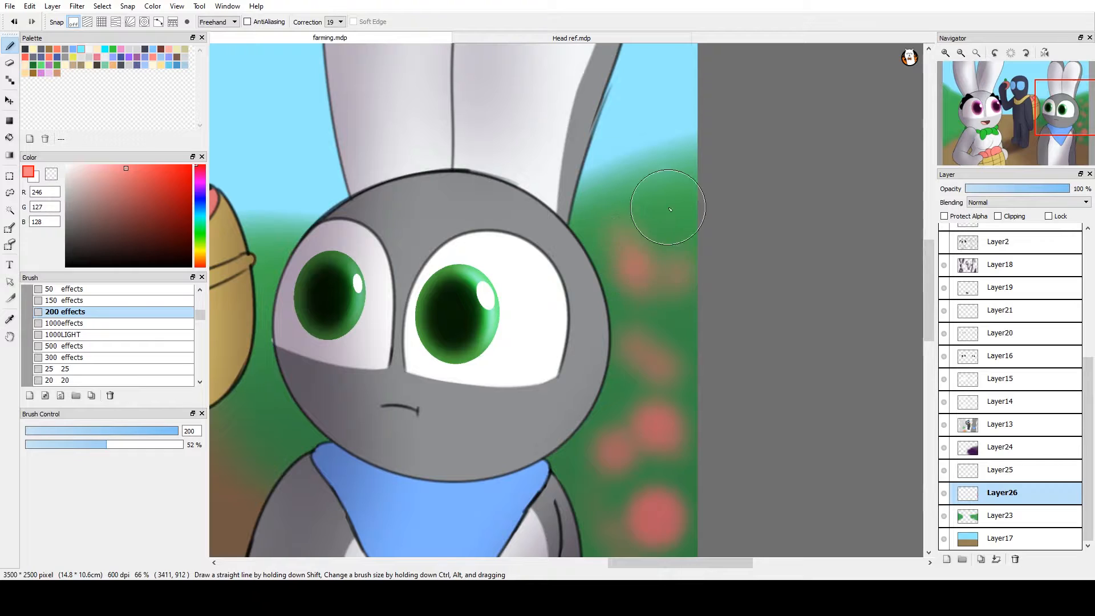
drag(670, 210, 655, 176)
drag(593, 228, 597, 268)
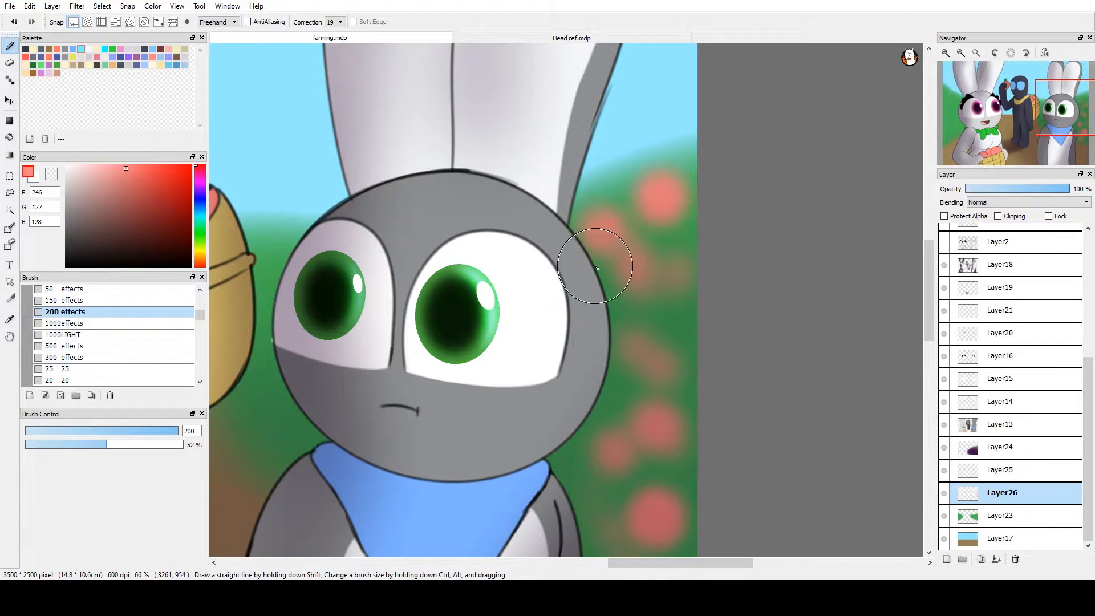
Dab soft coral flower spots on the foliage beside the left-hand rabbit, from its shoulder up to the bush's upper part
drag(384, 492, 827, 245)
drag(376, 285, 872, 266)
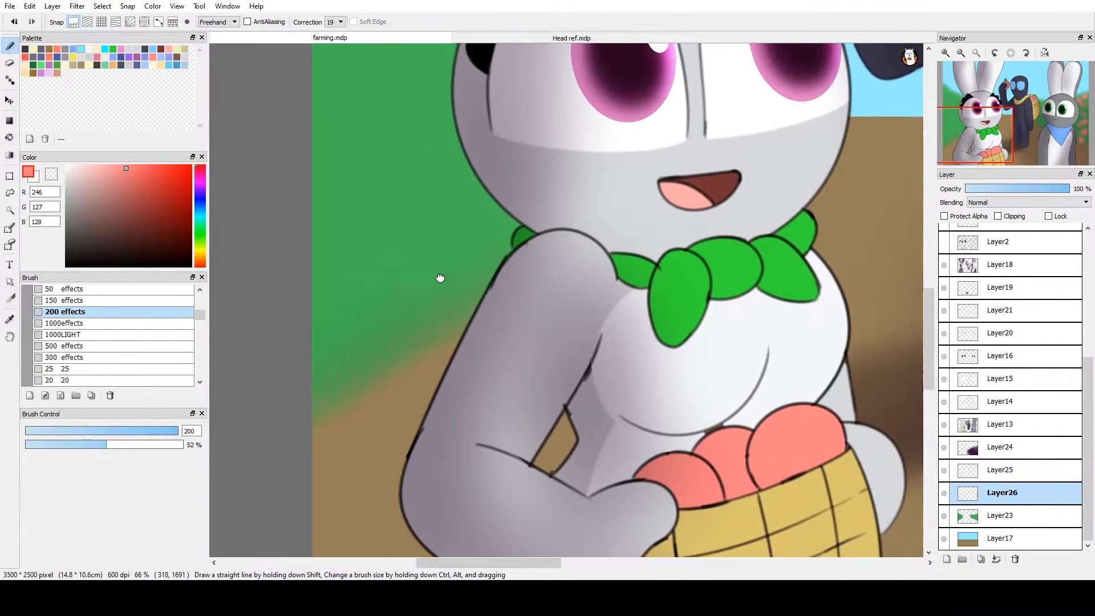
drag(440, 278, 633, 418)
drag(525, 439, 522, 444)
drag(516, 387, 552, 496)
mouse_move(592, 354)
mouse_down()
mouse_move(577, 344)
mouse_move(587, 351)
mouse_up()
drag(548, 229, 544, 227)
drag(596, 170, 600, 167)
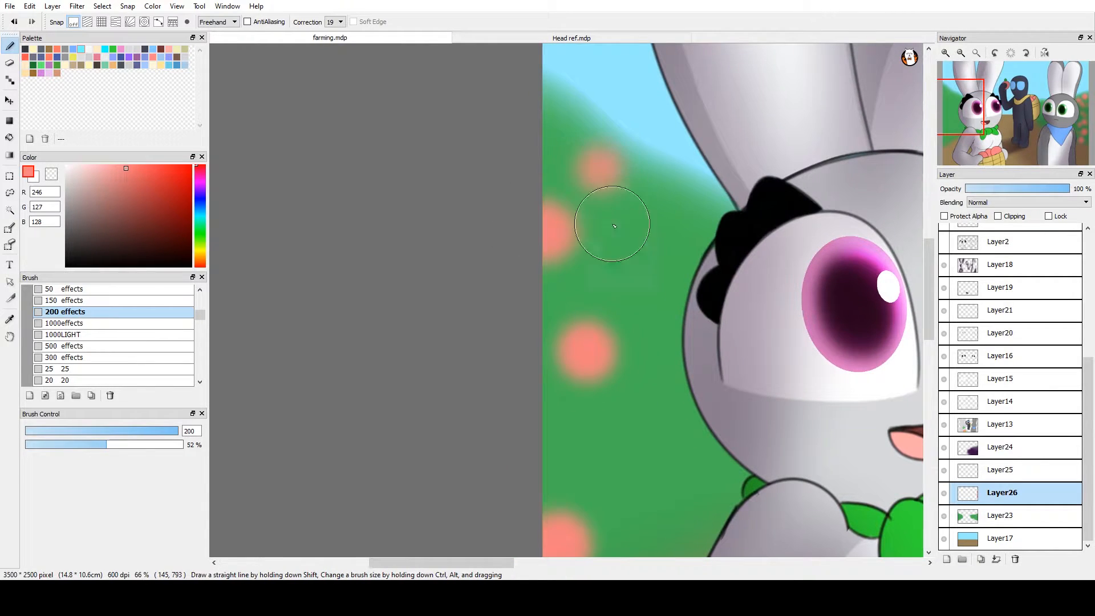
Add more coral flower spots of varying strength to the foliage close to the left-hand rabbit's head and shoulder
drag(662, 430, 597, 309)
drag(599, 355, 587, 343)
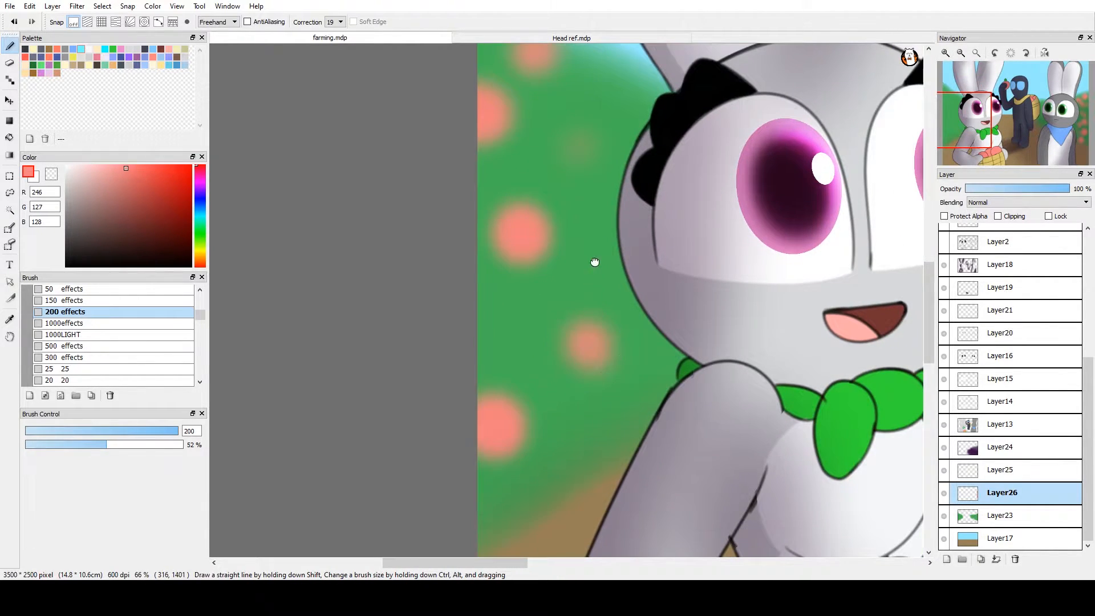
drag(594, 262, 614, 343)
drag(627, 279, 605, 262)
click(633, 195)
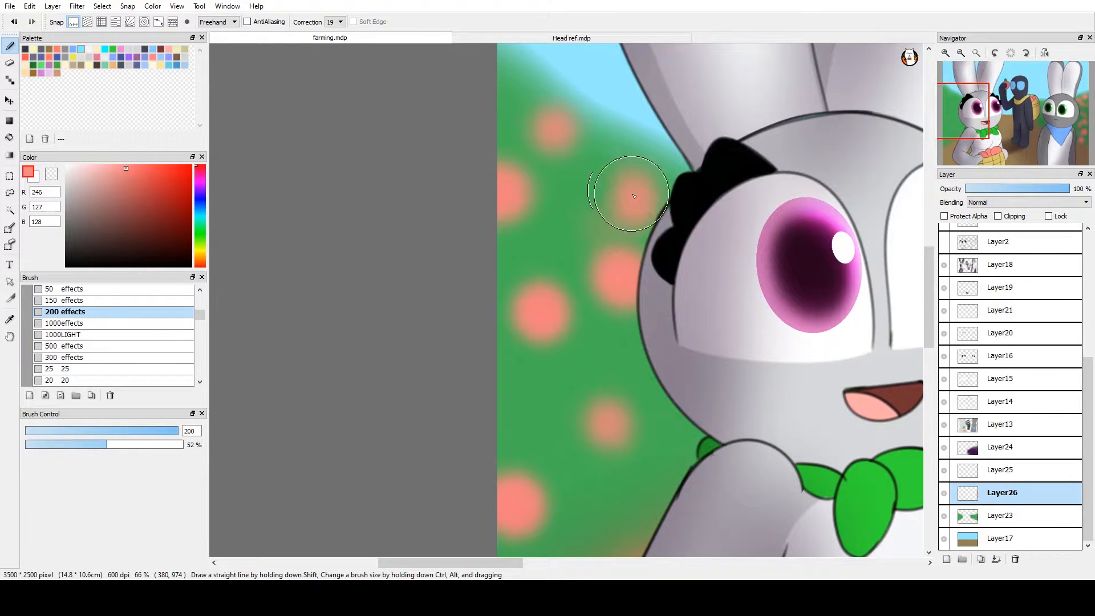
click(664, 399)
click(621, 490)
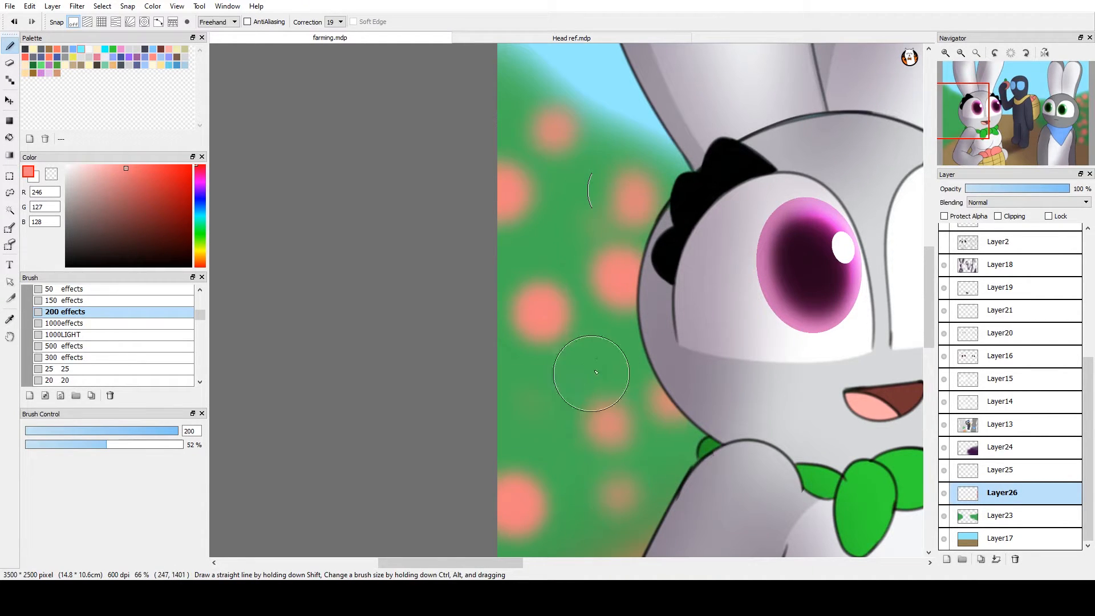
Dab small coral flower spots on the foliage between the backpack and the right-hand rabbit with the 150 effects brush
drag(701, 287, 485, 273)
mouse_move(837, 267)
mouse_down()
mouse_move(635, 242)
mouse_move(578, 249)
mouse_up()
drag(825, 226, 576, 268)
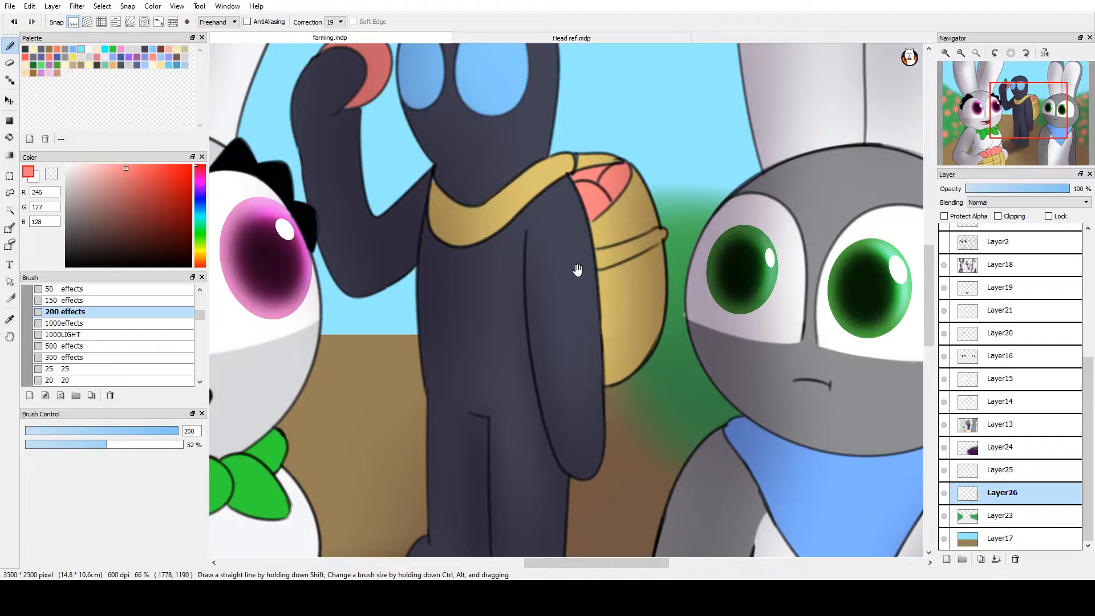
click(689, 401)
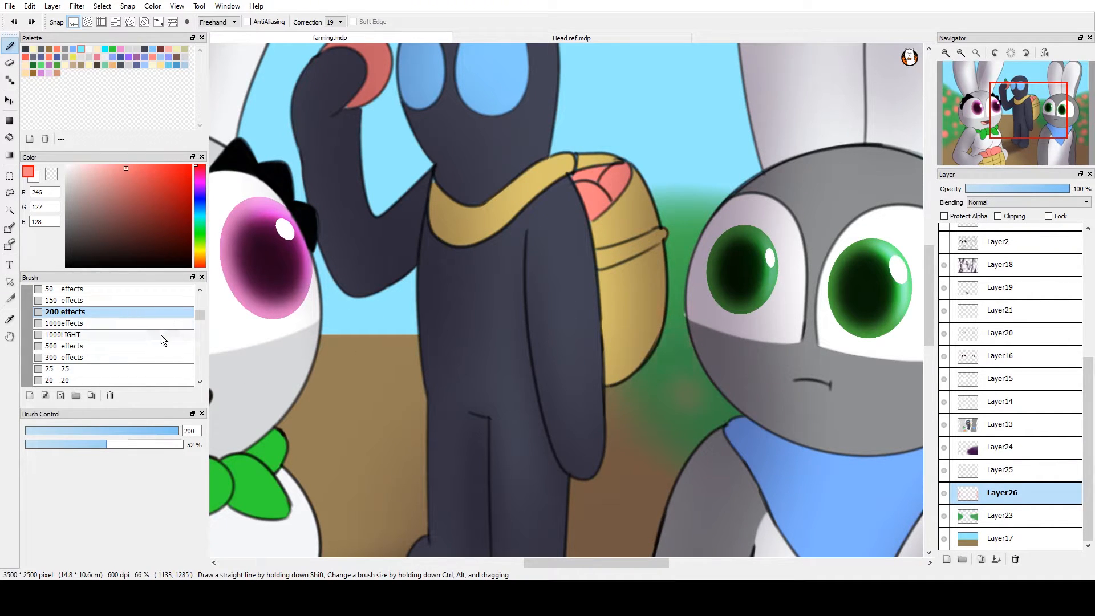
click(132, 356)
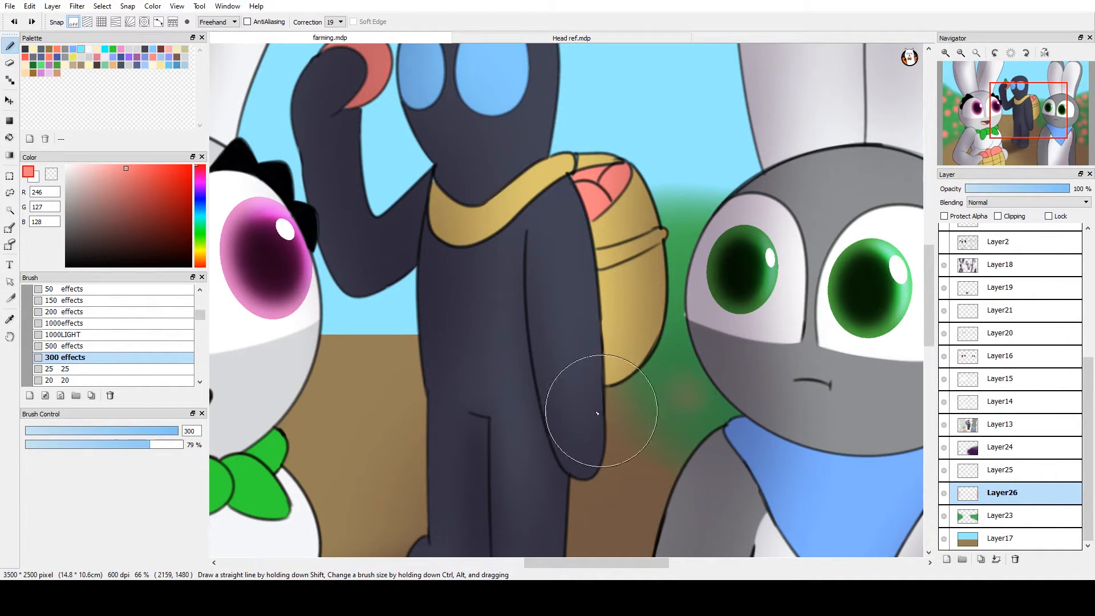
click(149, 301)
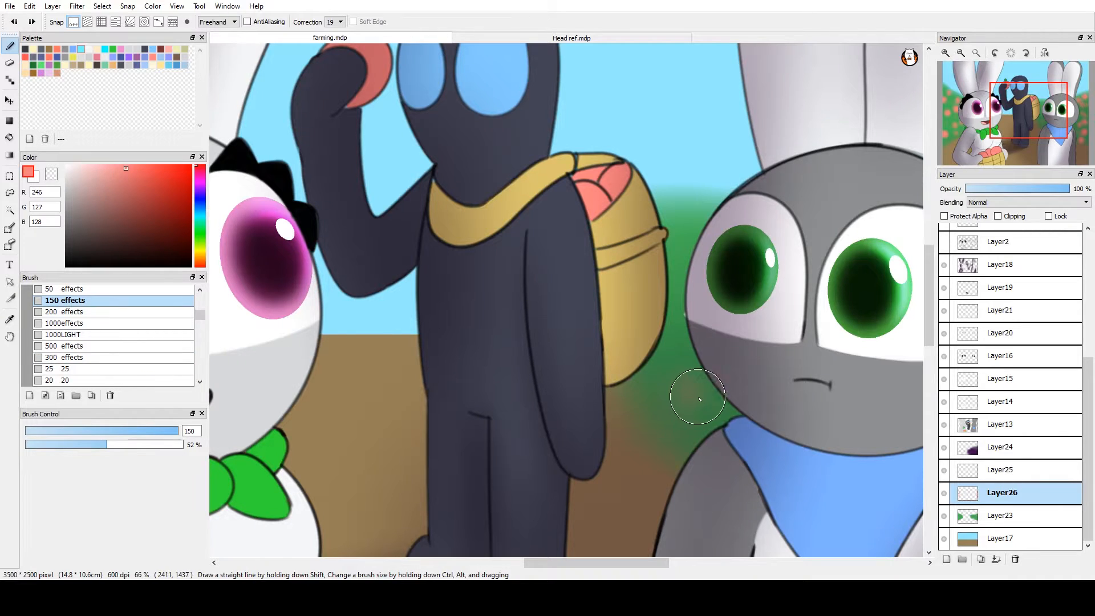
drag(700, 399, 696, 401)
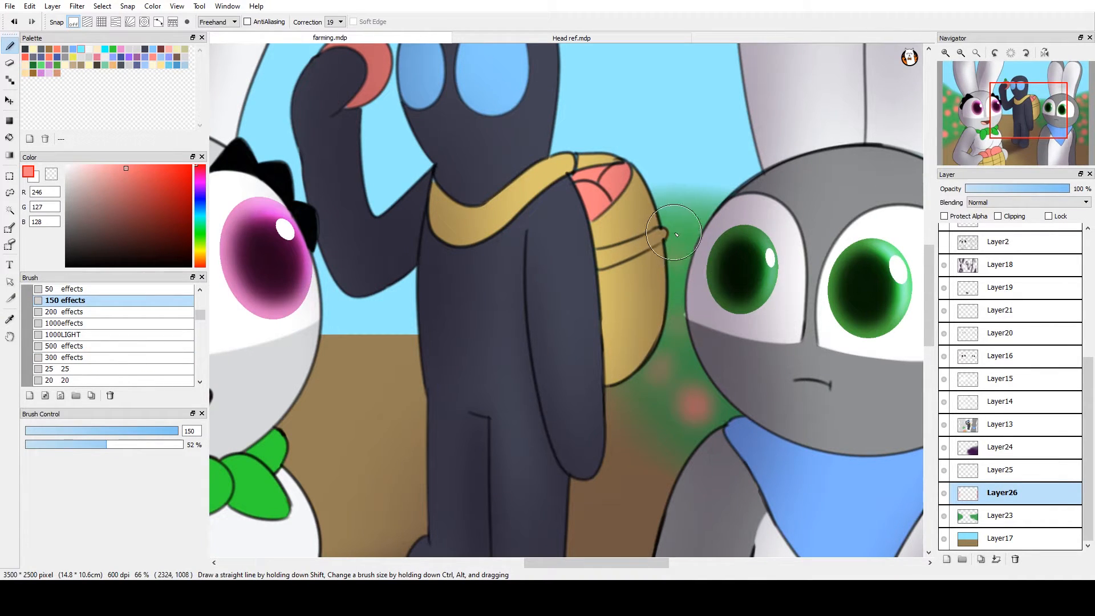
Clean up the stray light speck outside the outline of the right-hand rabbit's face with the size 15 brush
scroll(501, 384, up, 4)
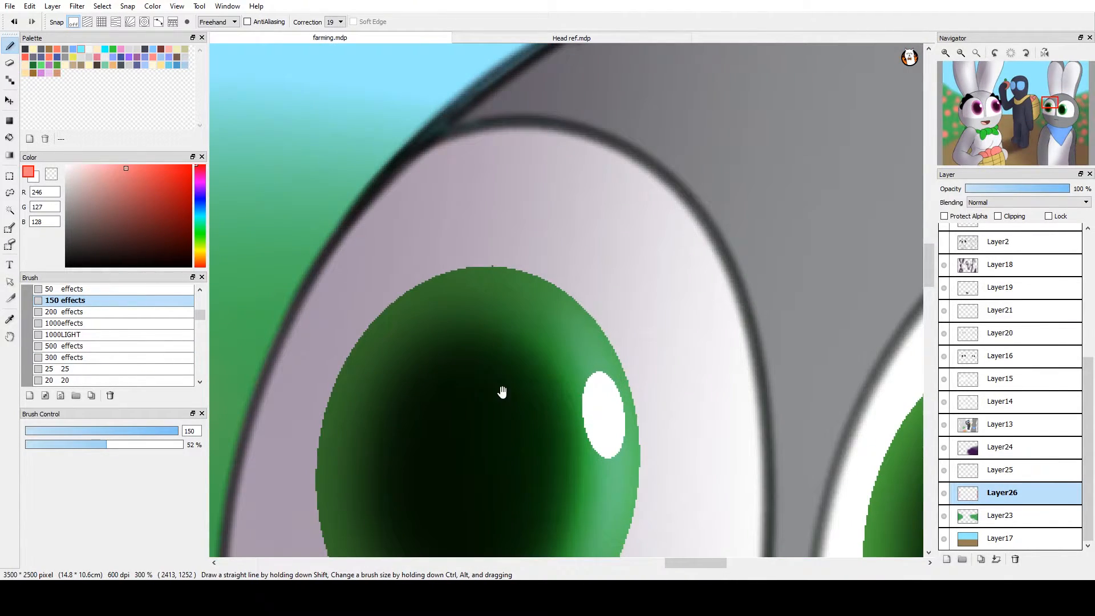
drag(501, 392, 848, 56)
scroll(848, 56, up, 4)
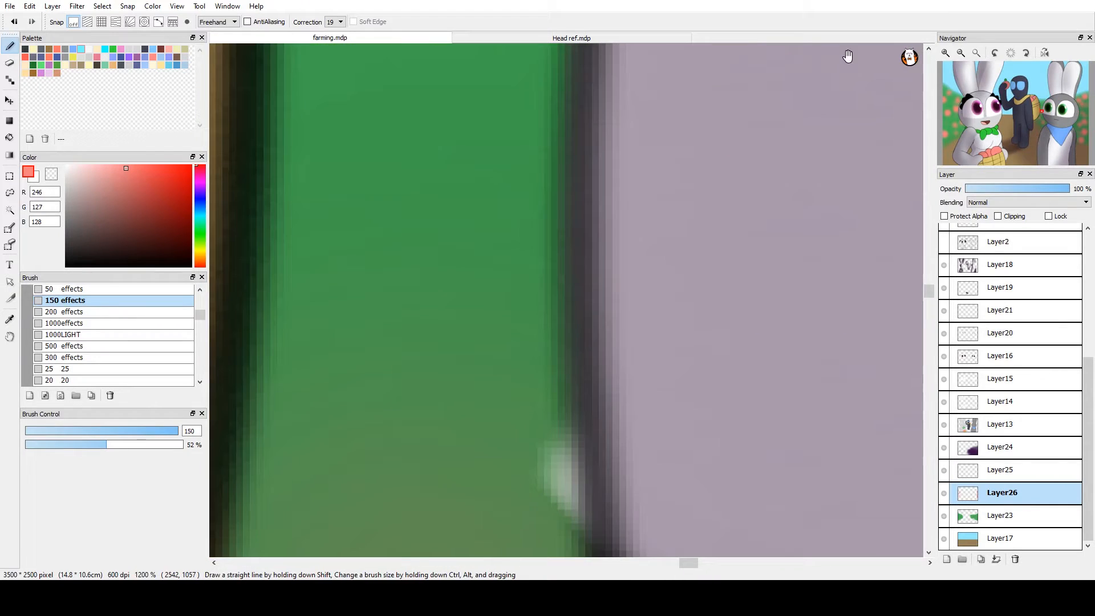
drag(778, 532, 795, 384)
click(1003, 428)
click(998, 402)
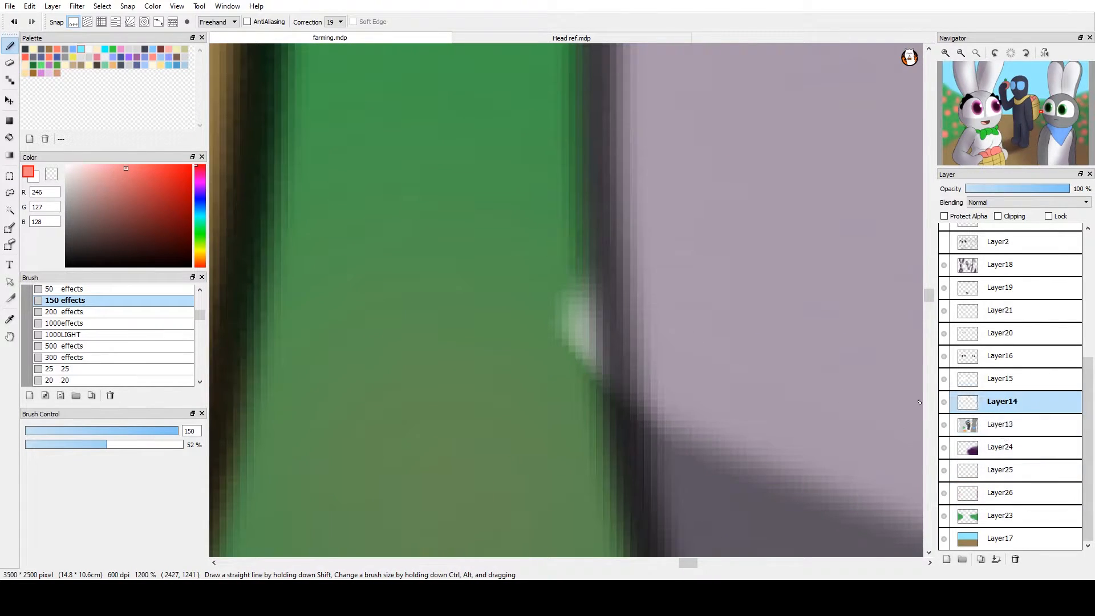
click(151, 370)
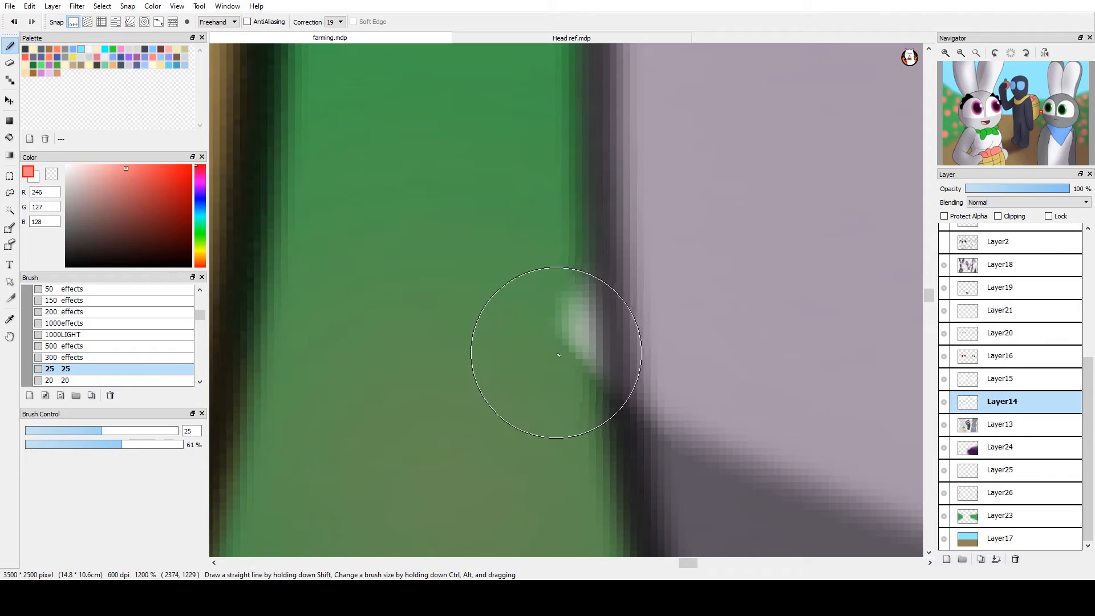
scroll(194, 290, up, 1)
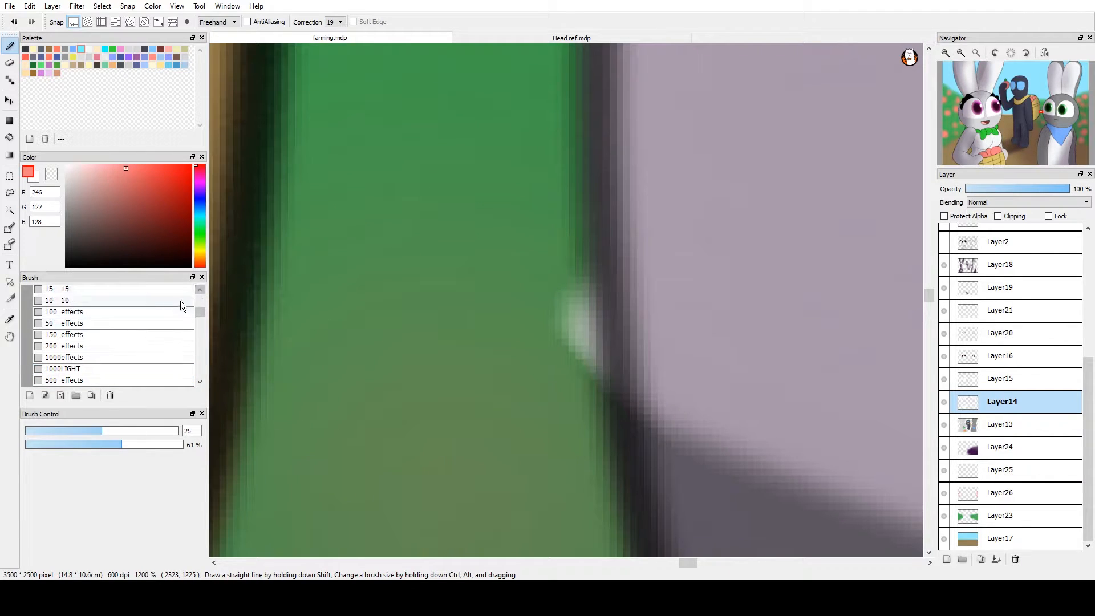
click(178, 289)
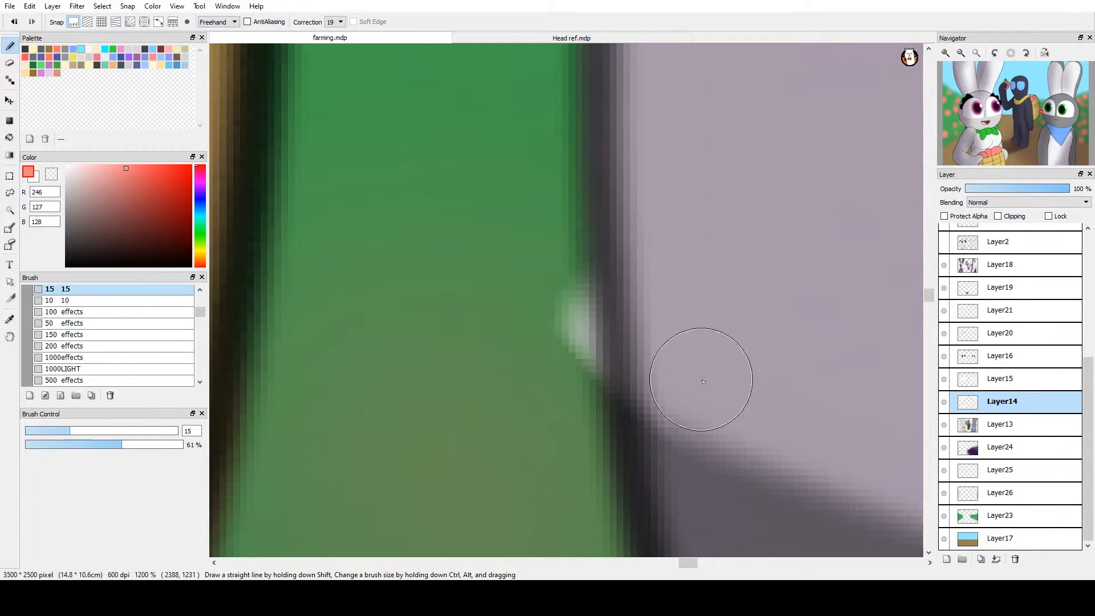
click(944, 402)
click(944, 402)
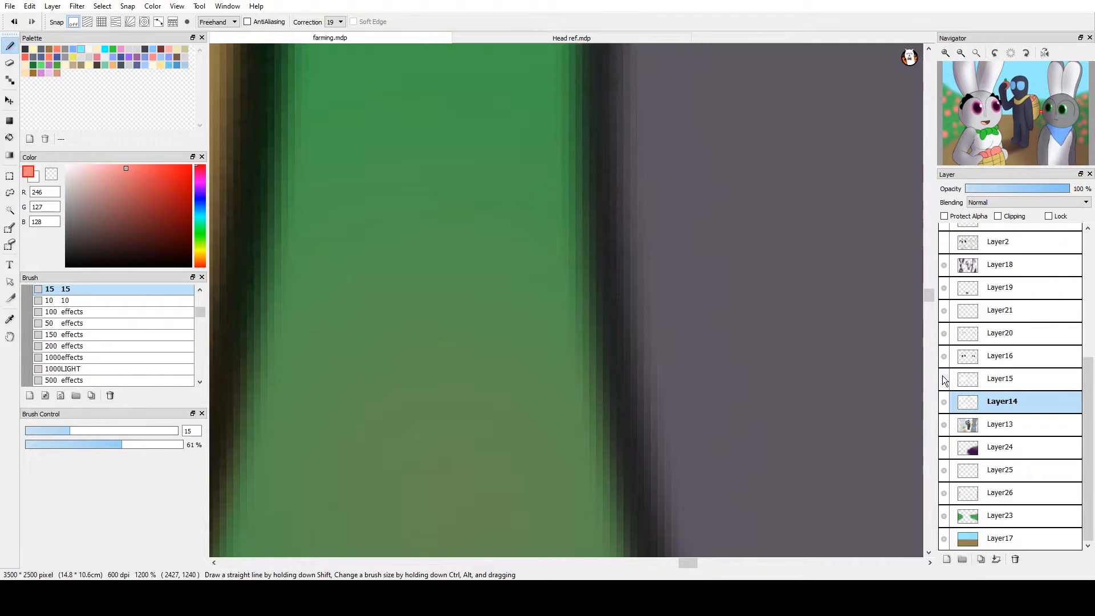
click(947, 381)
scroll(573, 476, down, 10)
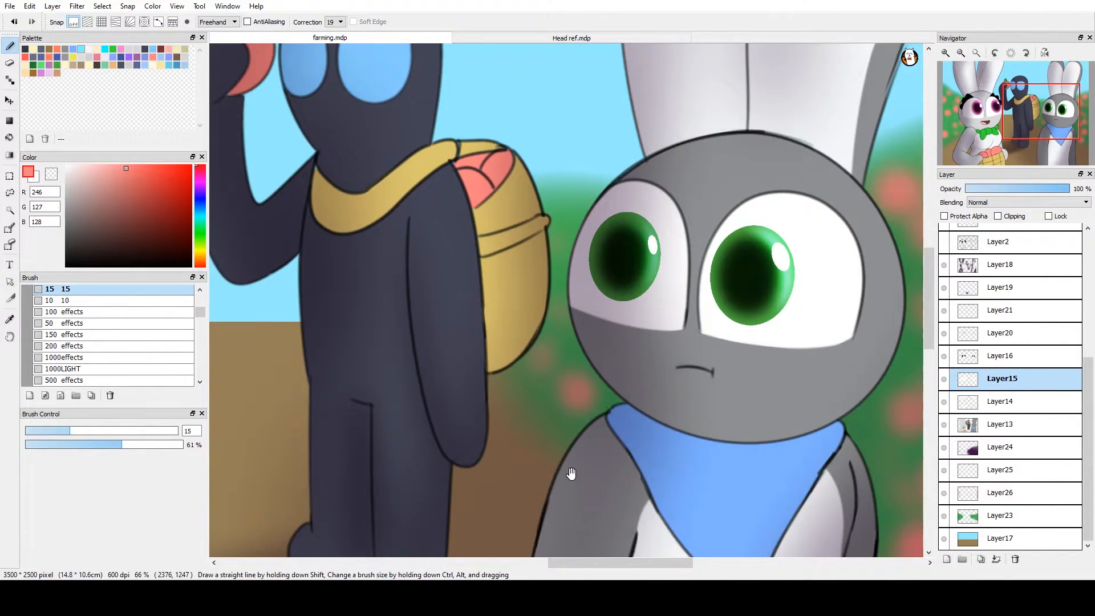
Add a new layer directly above the green foliage layer, Layer23, and below the flower layer
drag(570, 473, 747, 452)
click(951, 494)
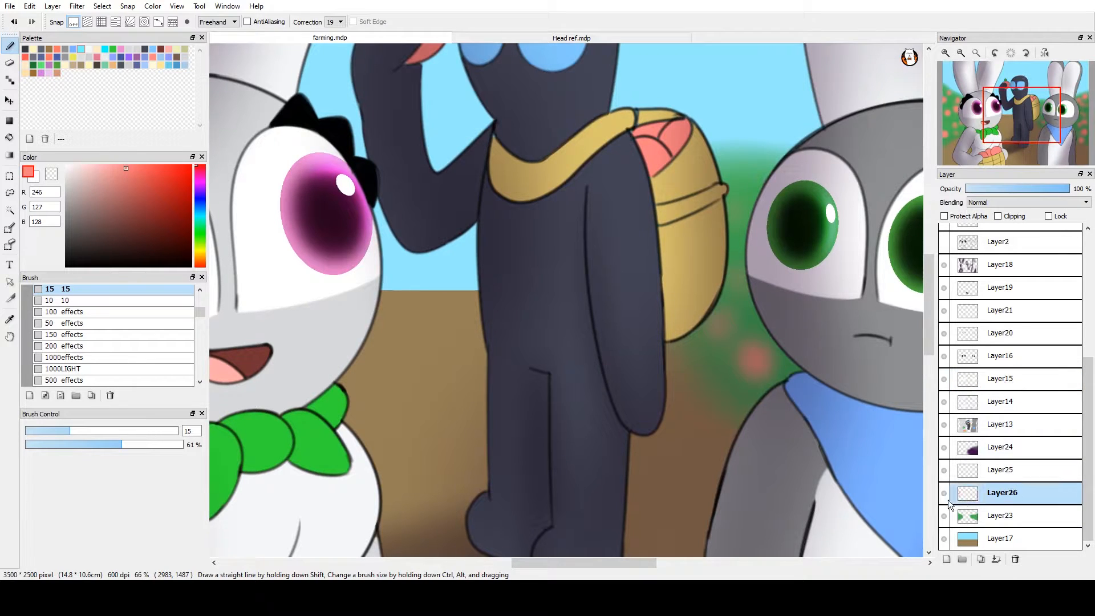
drag(774, 497, 485, 391)
drag(420, 401, 472, 446)
drag(884, 491, 778, 472)
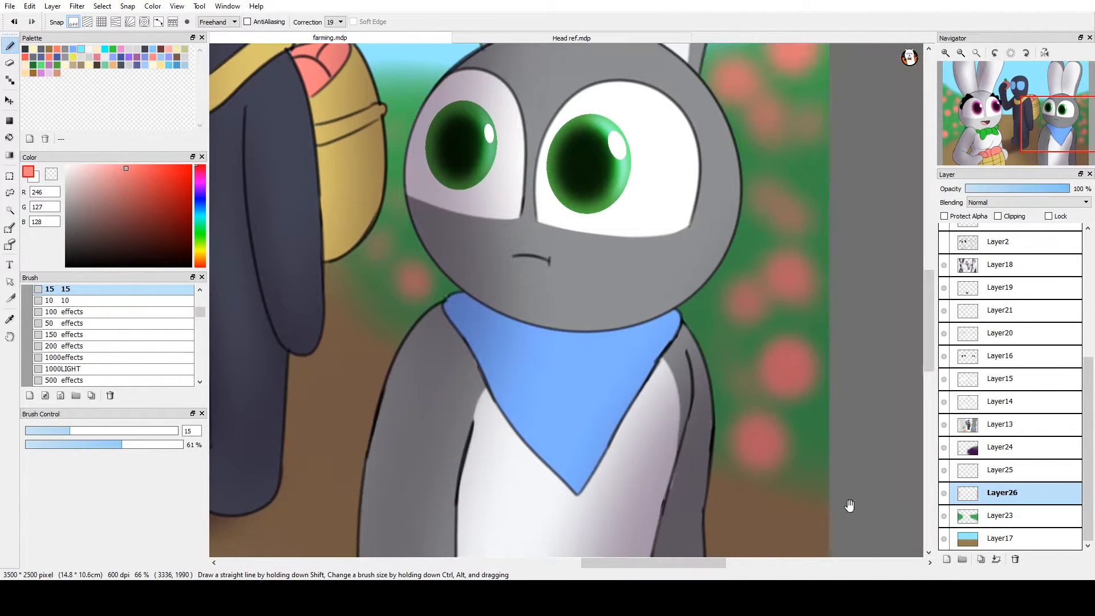
click(975, 523)
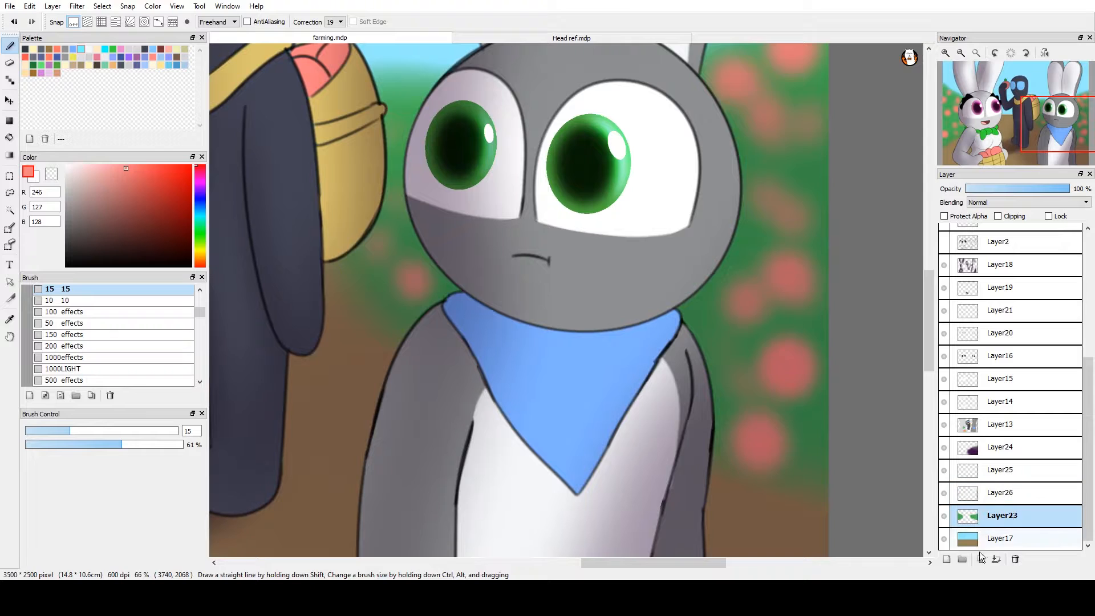
click(946, 558)
drag(570, 404, 462, 421)
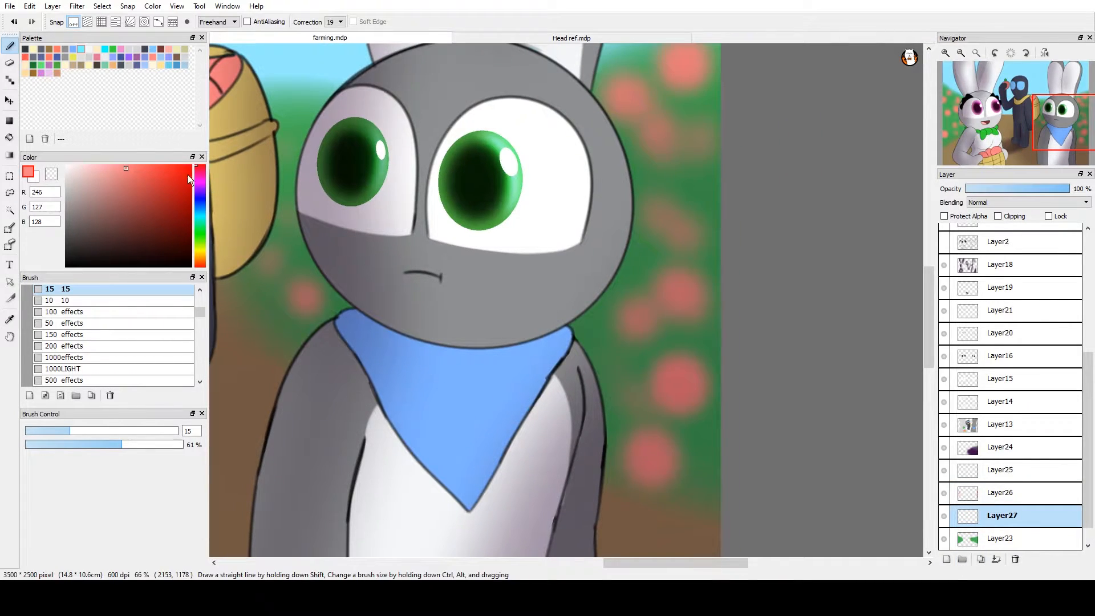
Paint dark purple (RGB 59, 15, 73) shadows under the coral flowers beside the right-hand rabbit with the 150 effects brush
click(202, 186)
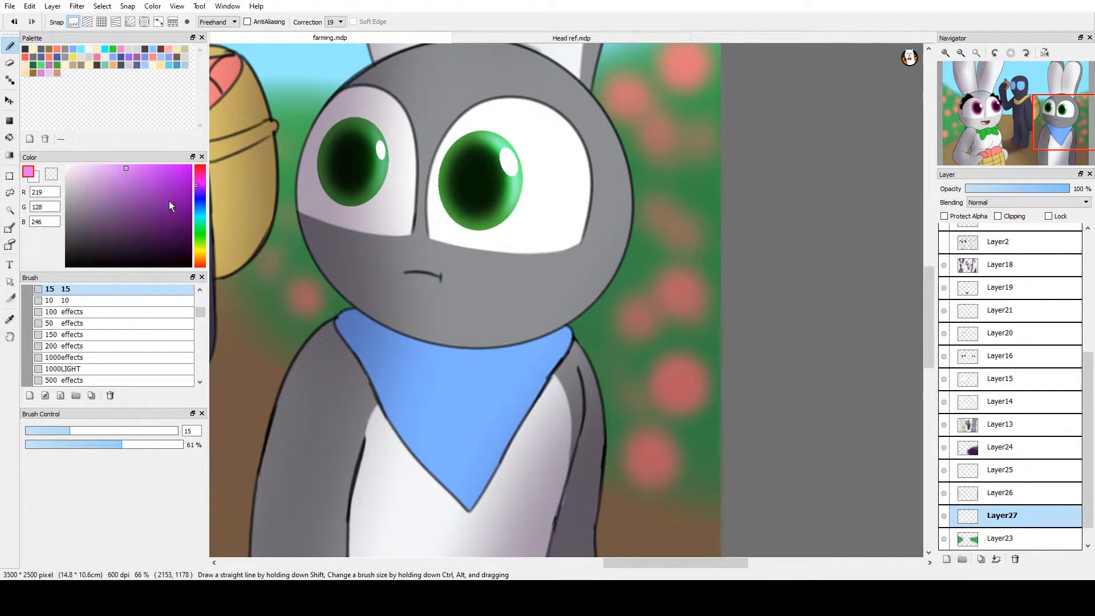
click(164, 233)
click(125, 335)
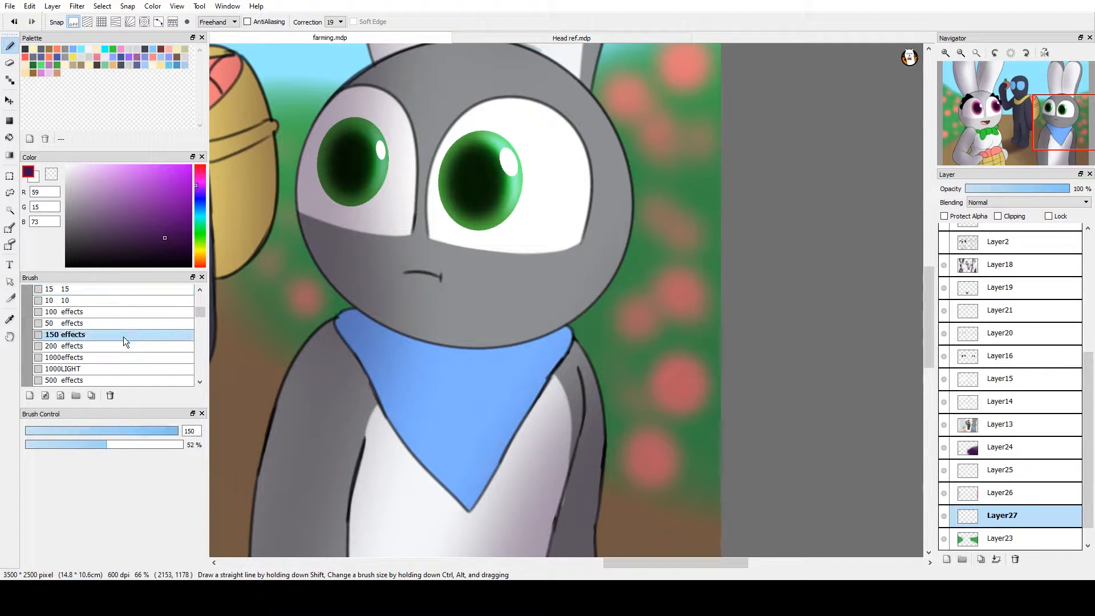
drag(666, 405, 673, 383)
key(ctrl+z)
drag(631, 480, 638, 484)
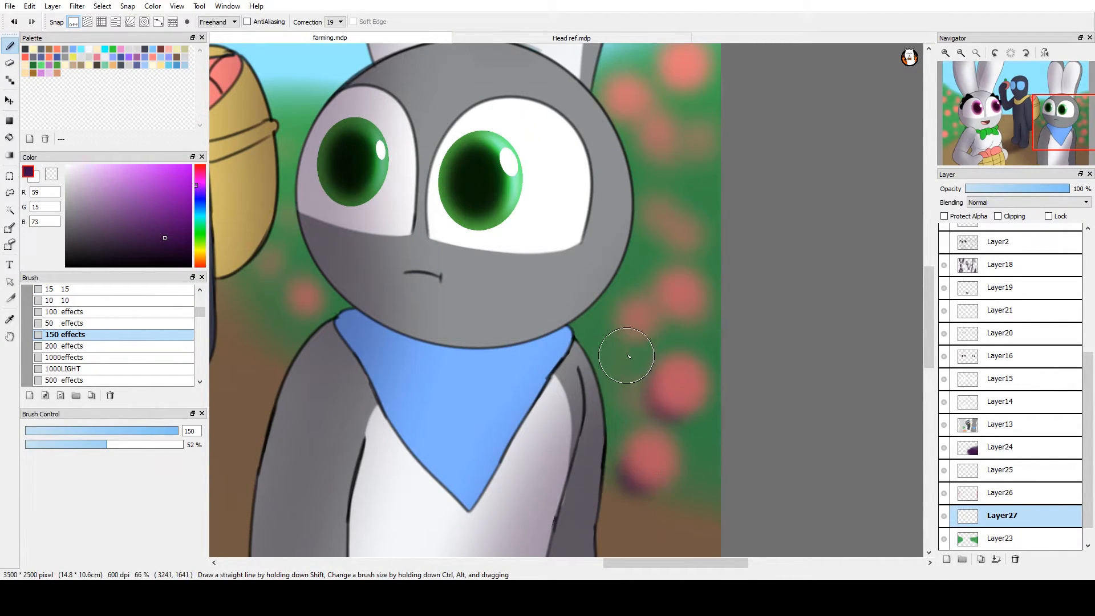
mouse_move(626, 333)
mouse_down()
mouse_move(612, 350)
mouse_move(652, 330)
mouse_up()
mouse_move(697, 295)
mouse_down()
mouse_move(641, 279)
mouse_move(667, 218)
mouse_move(671, 142)
mouse_move(603, 125)
mouse_move(654, 167)
mouse_up()
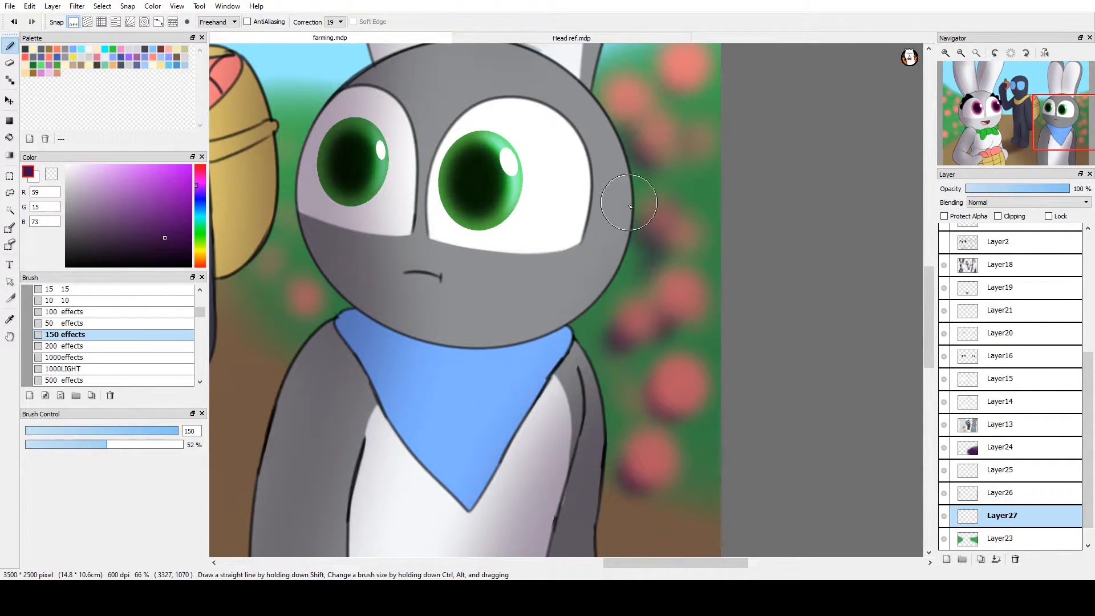
drag(629, 203, 665, 275)
Paint the same dark purple shadows under the coral flowers in the foliage beside the left-hand rabbit
drag(466, 324, 684, 391)
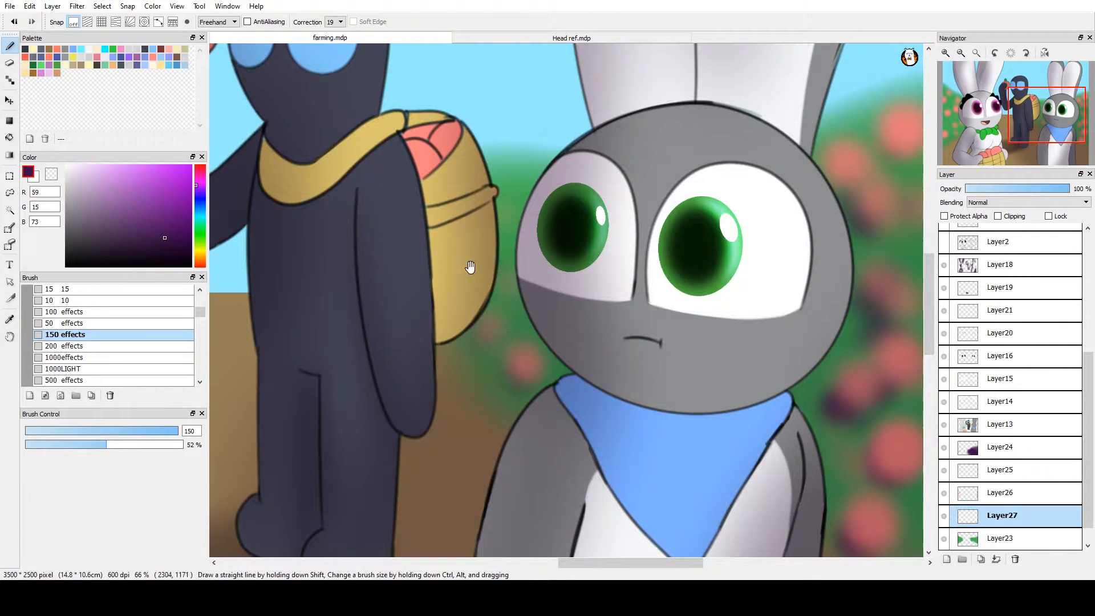
drag(470, 266, 995, 160)
mouse_move(337, 371)
mouse_down()
mouse_move(660, 323)
mouse_move(679, 378)
mouse_up()
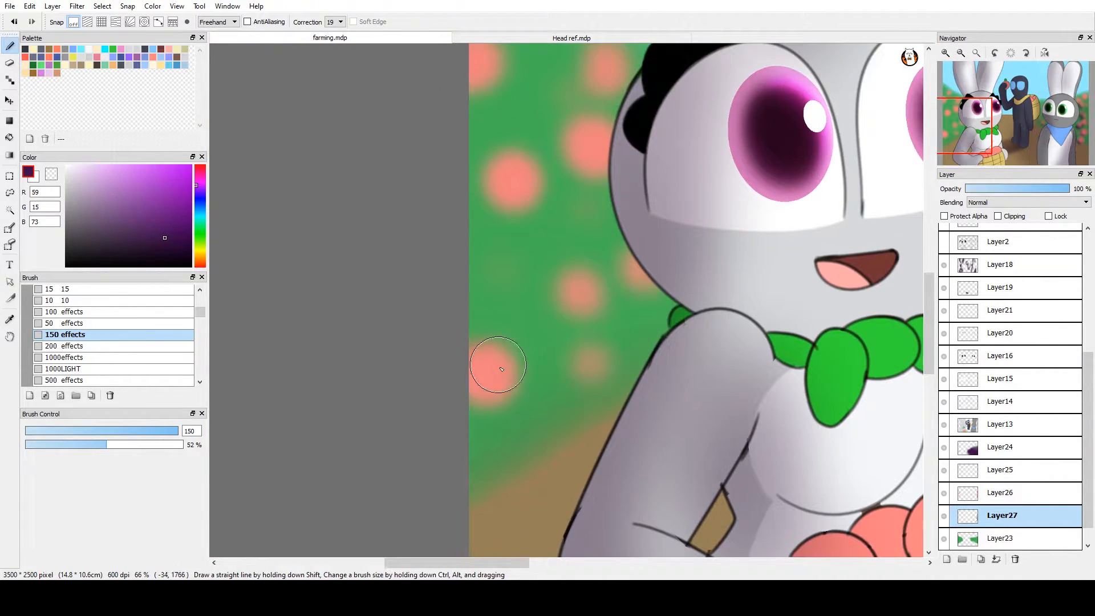
scroll(513, 353, up, 2)
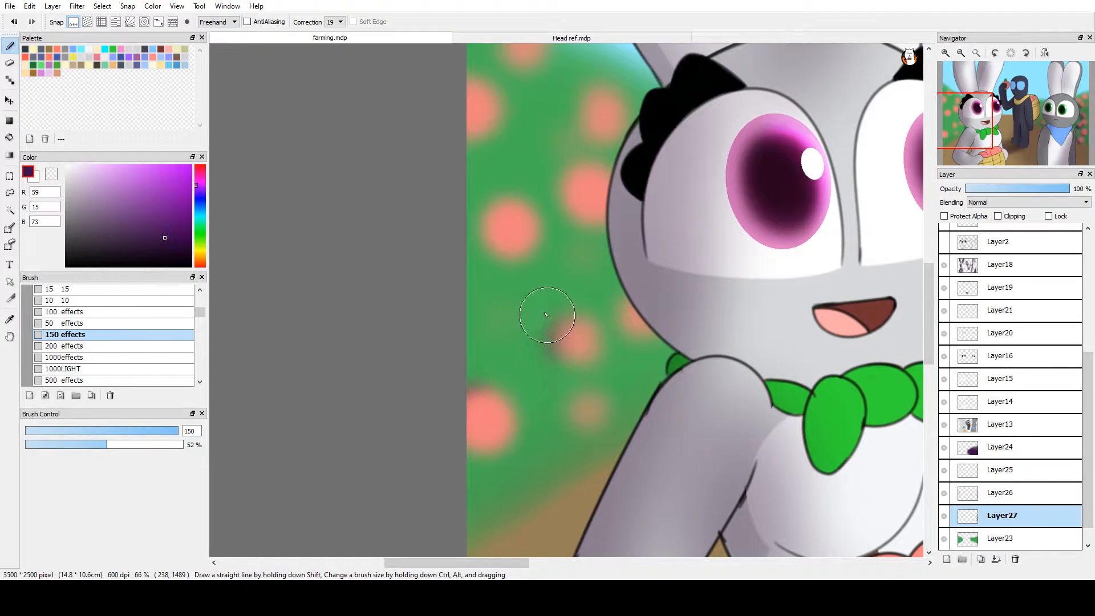
scroll(489, 224, up, 5)
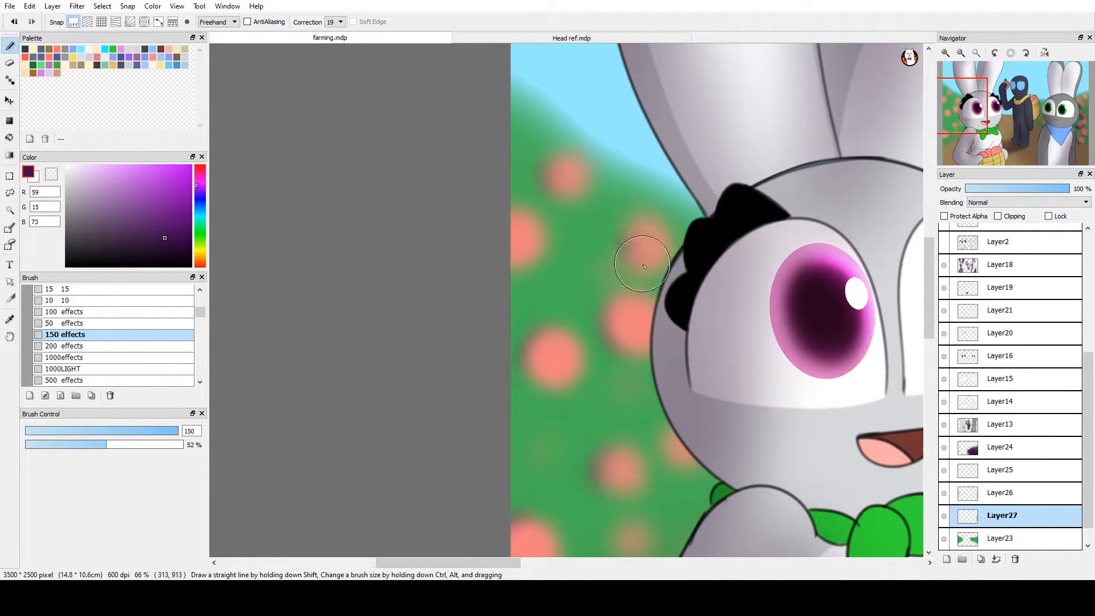
scroll(644, 267, down, 5)
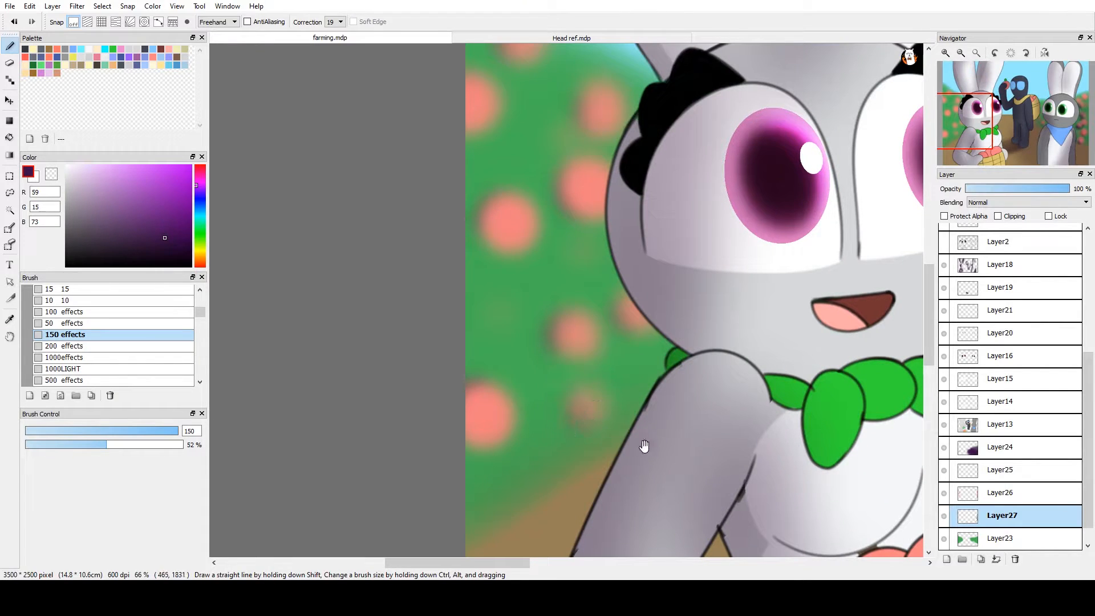
Set the flower shadow layer's blending to Multiply and lower its opacity to 19%
click(1004, 218)
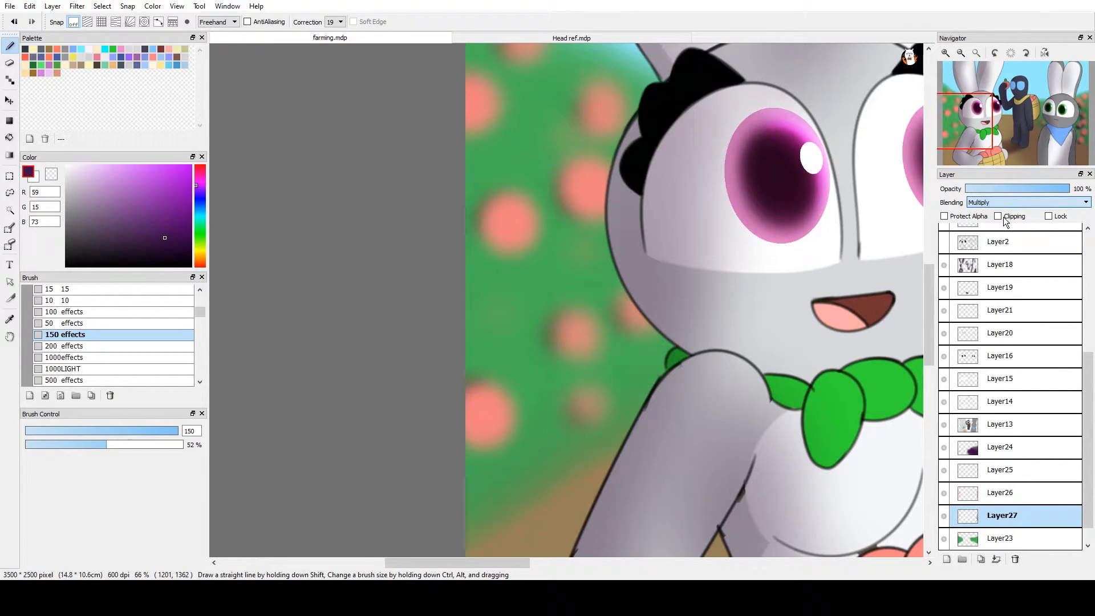
click(1023, 187)
drag(1039, 187, 1046, 189)
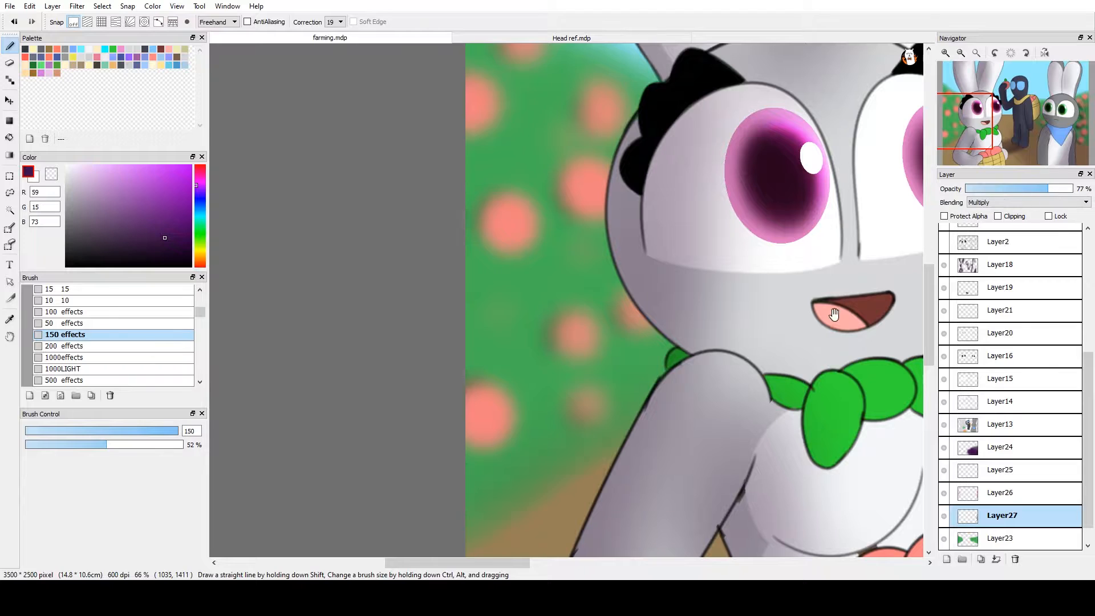
scroll(721, 315, down, 2)
scroll(721, 315, right, 5)
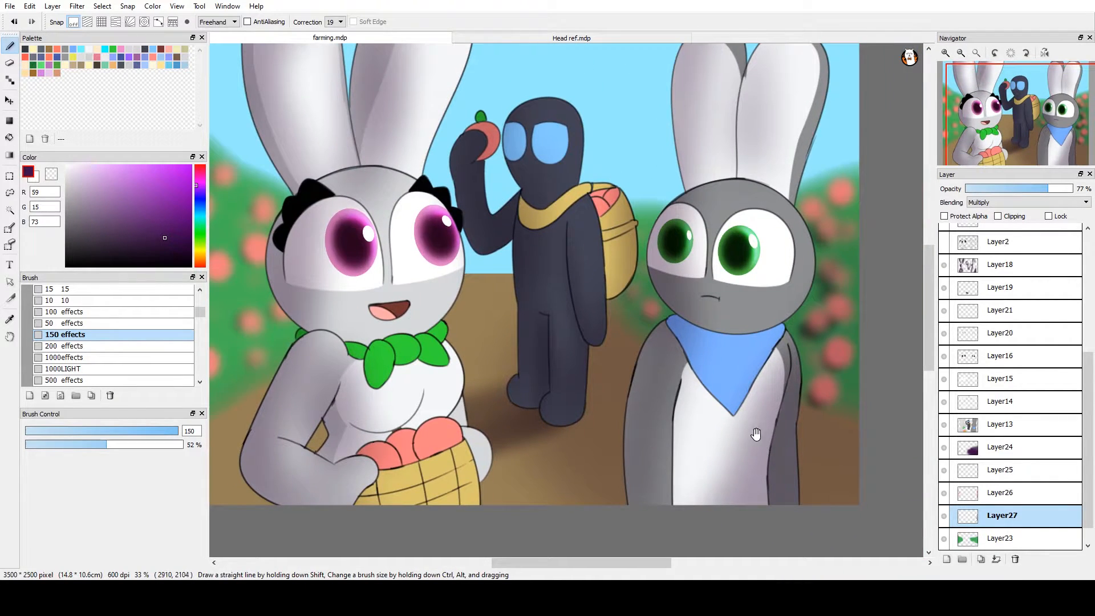
drag(994, 189, 986, 192)
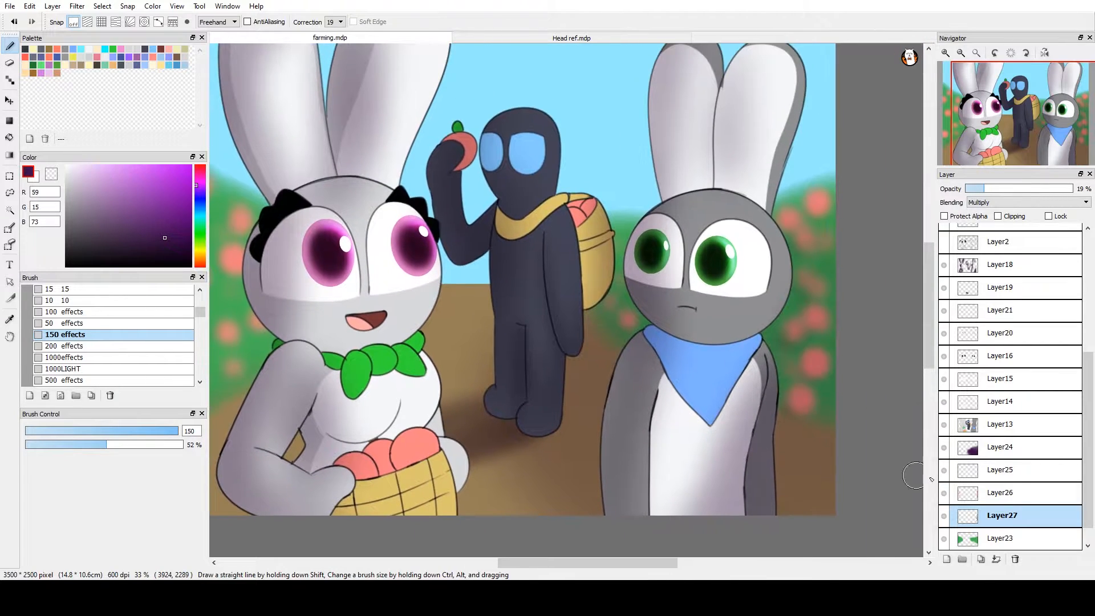
Add a new layer directly above the foliage layer, Layer23, and load the foliage's area as a selection for painting on the new layer
click(1019, 537)
drag(853, 506, 781, 494)
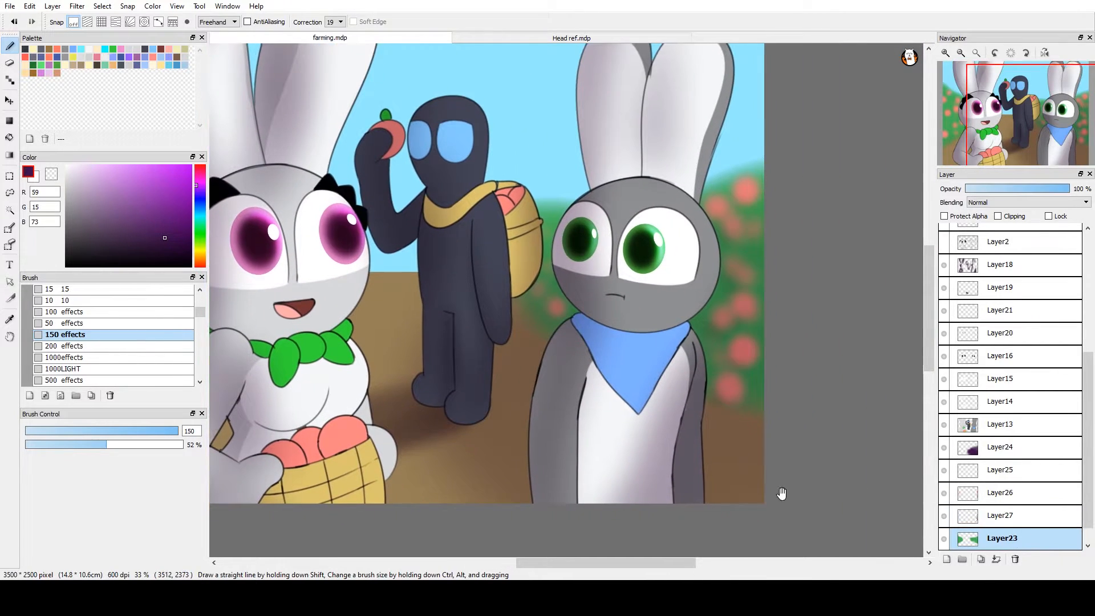
click(946, 559)
drag(894, 507, 879, 459)
drag(1088, 473, 1087, 501)
click(1018, 516)
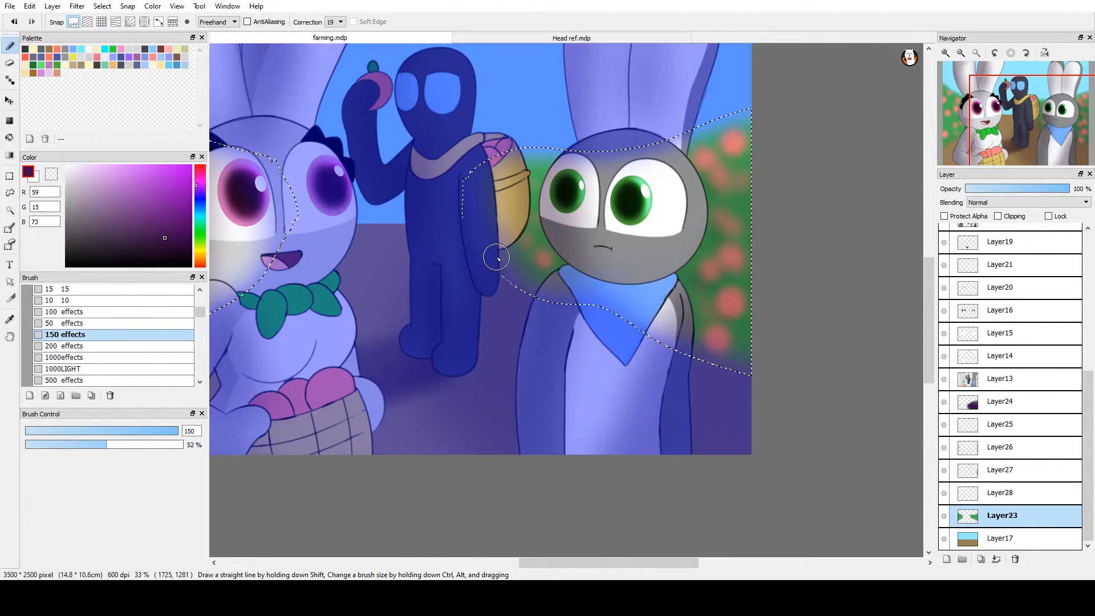
click(981, 496)
drag(736, 344, 711, 384)
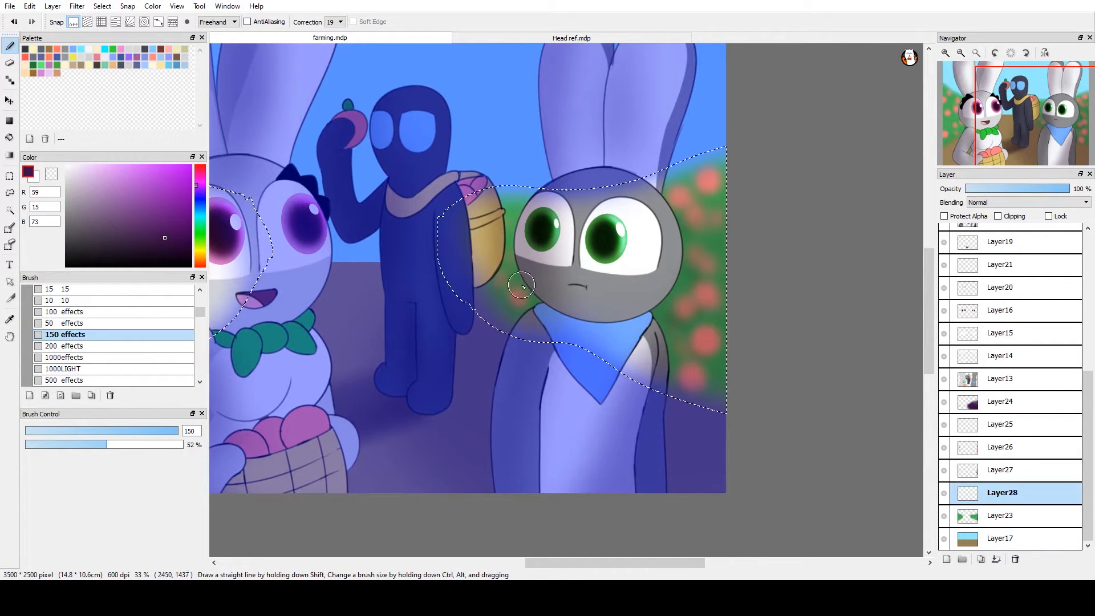
Shade the foliage inside the selection with darker green (RGB 43, 128, 58) using the 500 effects brush
drag(389, 284, 726, 330)
alt+click(422, 263)
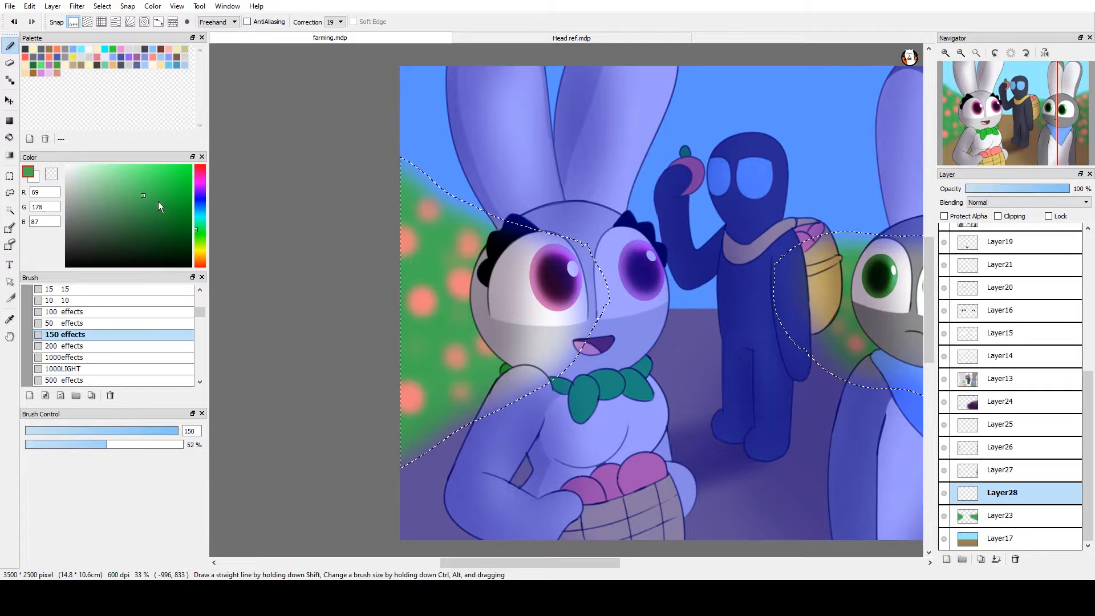
click(148, 216)
click(129, 380)
mouse_move(421, 351)
mouse_down()
mouse_move(442, 285)
mouse_move(392, 243)
mouse_move(432, 279)
mouse_up()
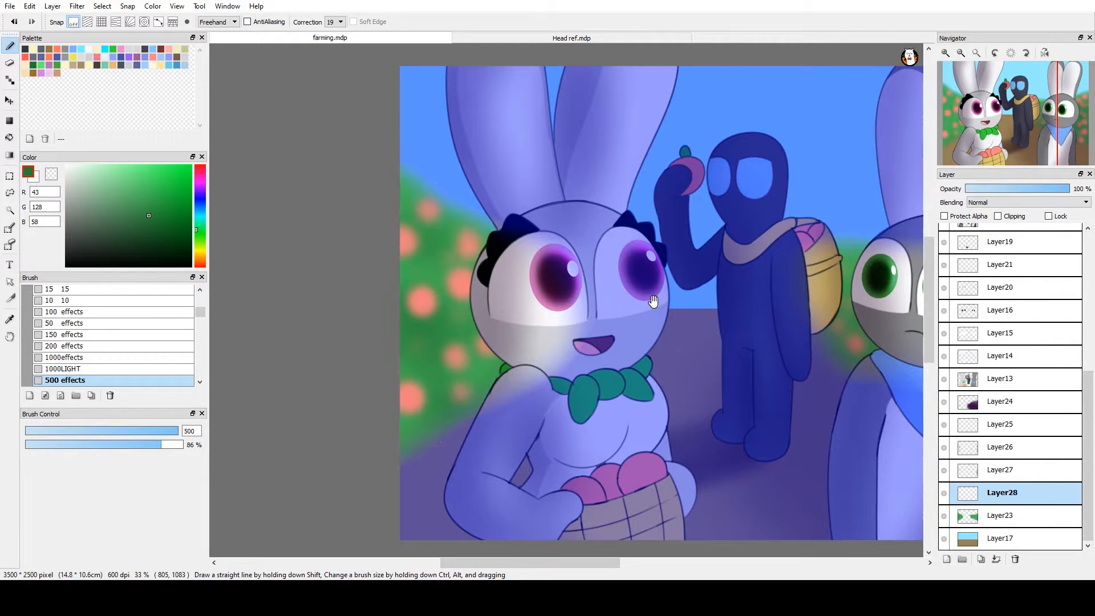
drag(652, 303, 408, 275)
mouse_move(835, 342)
mouse_down()
mouse_move(755, 316)
mouse_move(761, 327)
mouse_up()
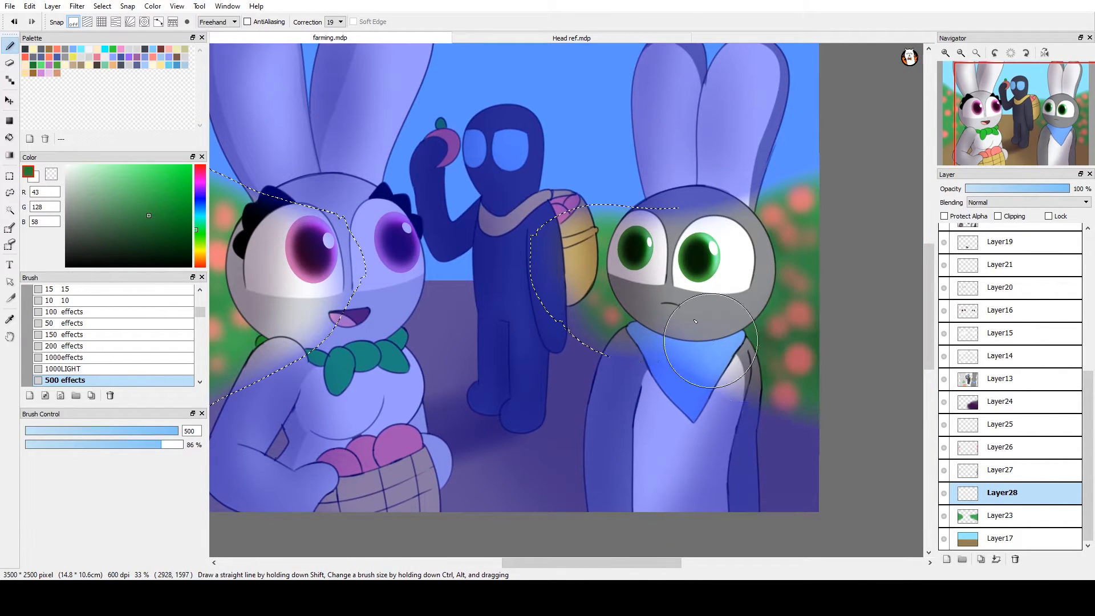
mouse_move(656, 291)
mouse_down()
mouse_move(622, 257)
mouse_move(559, 277)
mouse_up()
key(ctrl+d)
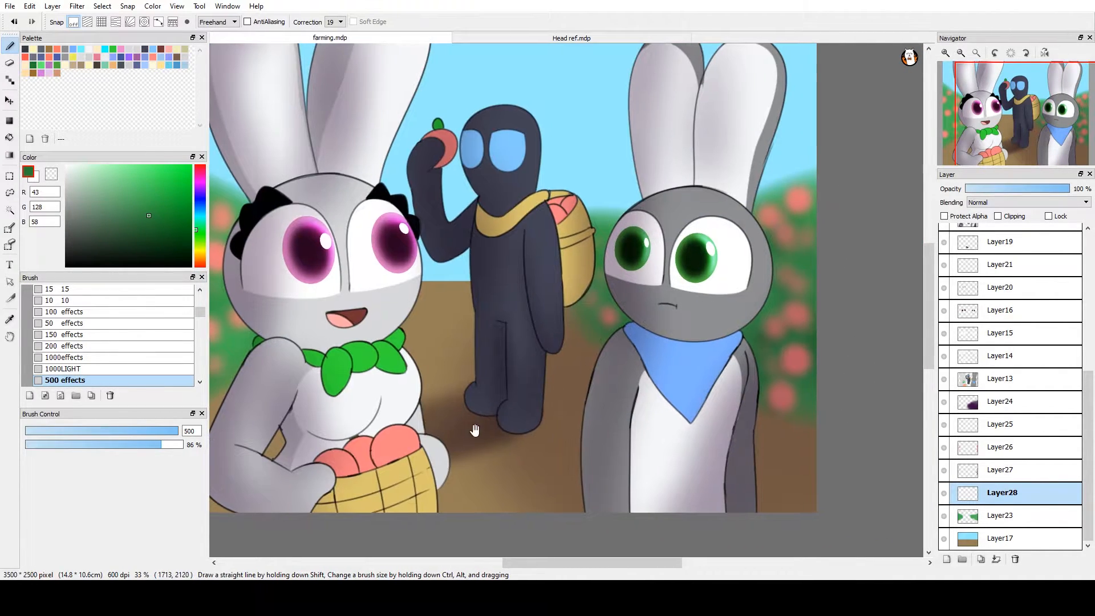
mouse_move(402, 346)
mouse_down()
mouse_move(590, 359)
mouse_move(647, 390)
mouse_up()
key(ctrl+z)
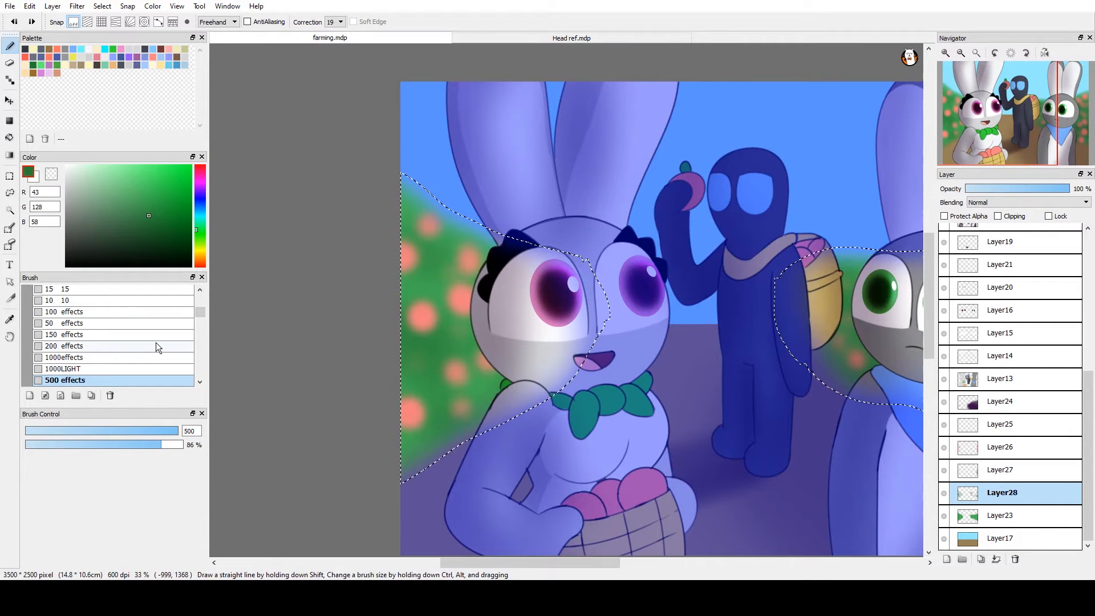
Deepen the foliage shading with very dark green (RGB 17, 84, 29) using the 1000effects brush
click(160, 355)
click(164, 232)
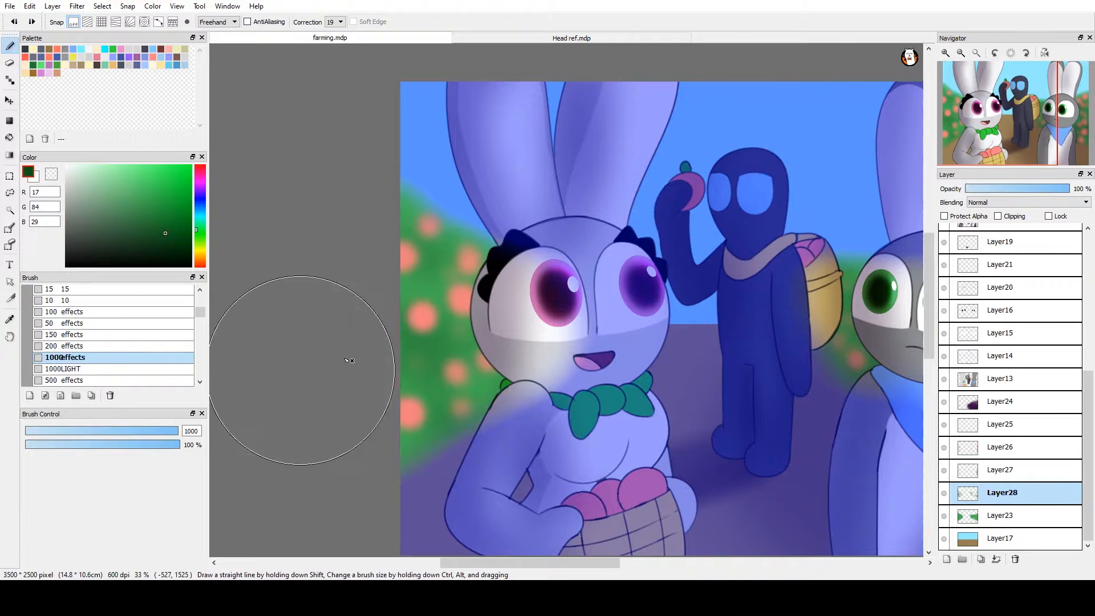
key(ctrl+d)
key(ctrl+z)
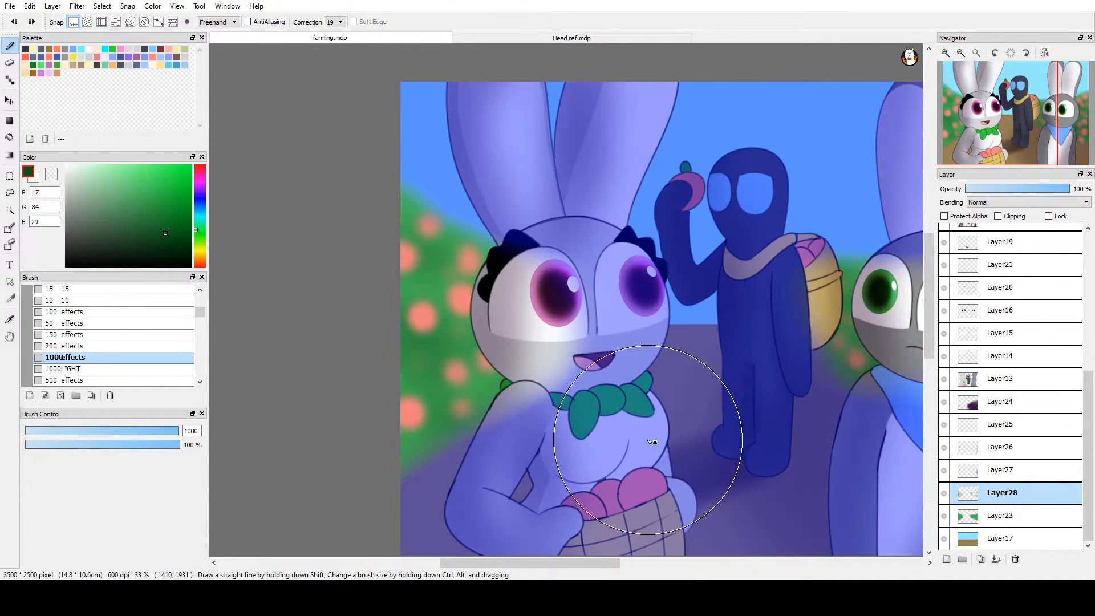
drag(721, 429, 815, 423)
Add another layer above the foliage shading and dab light green (RGB 95, 175, 109) leaf highlights with the 50 effects brush
click(946, 559)
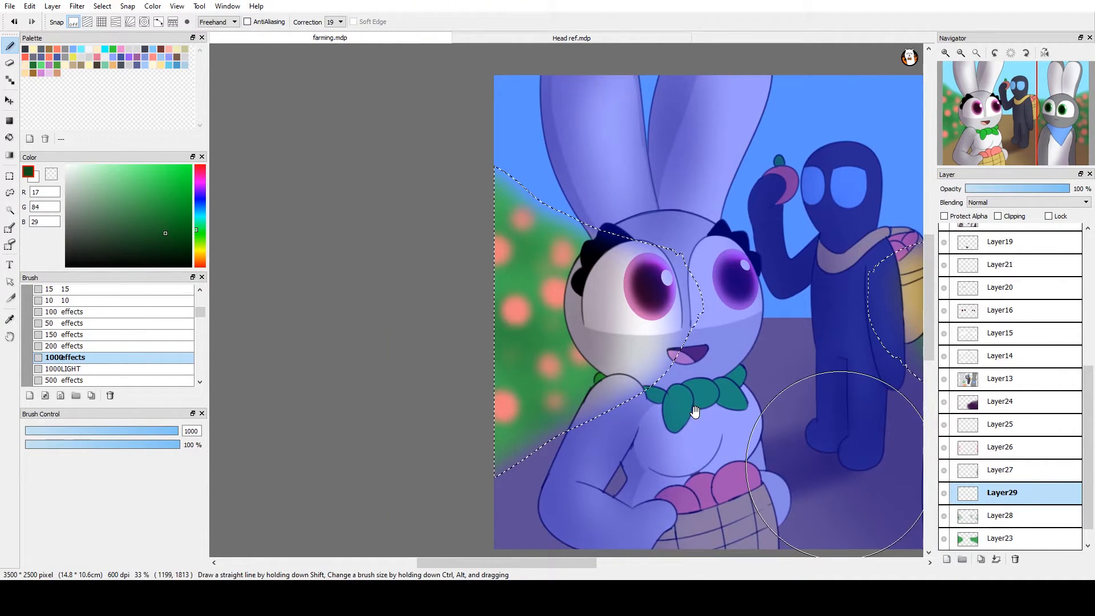
click(123, 196)
click(114, 324)
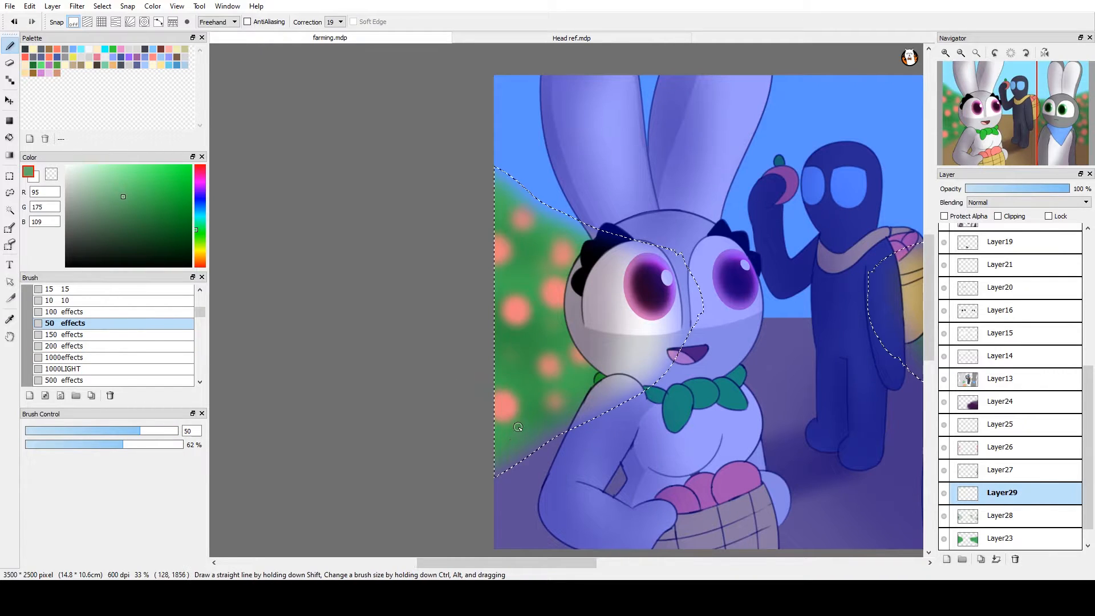
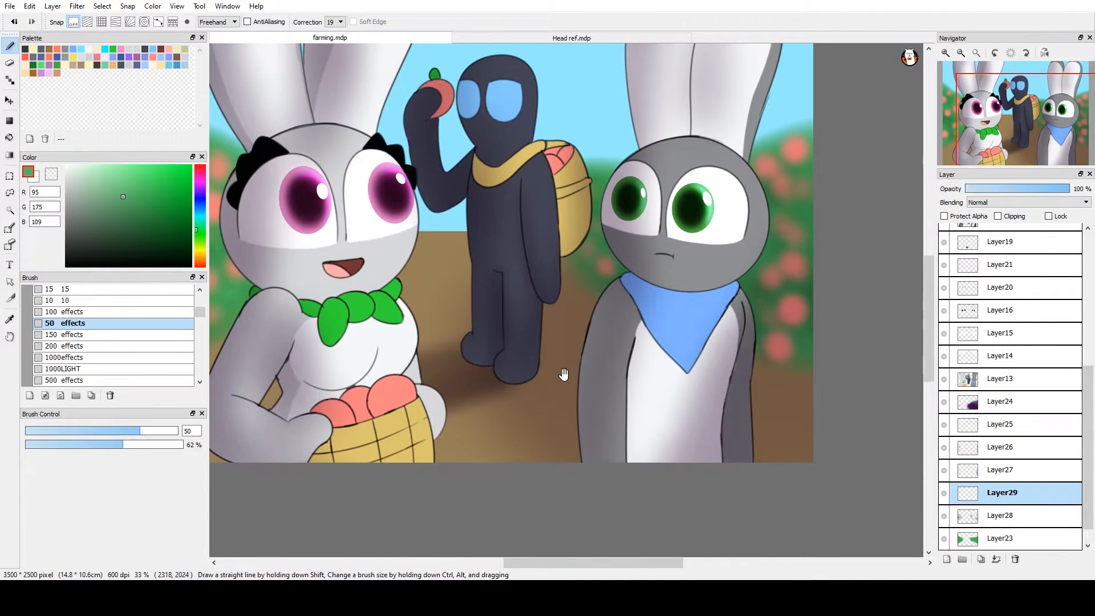
drag(453, 310, 611, 338)
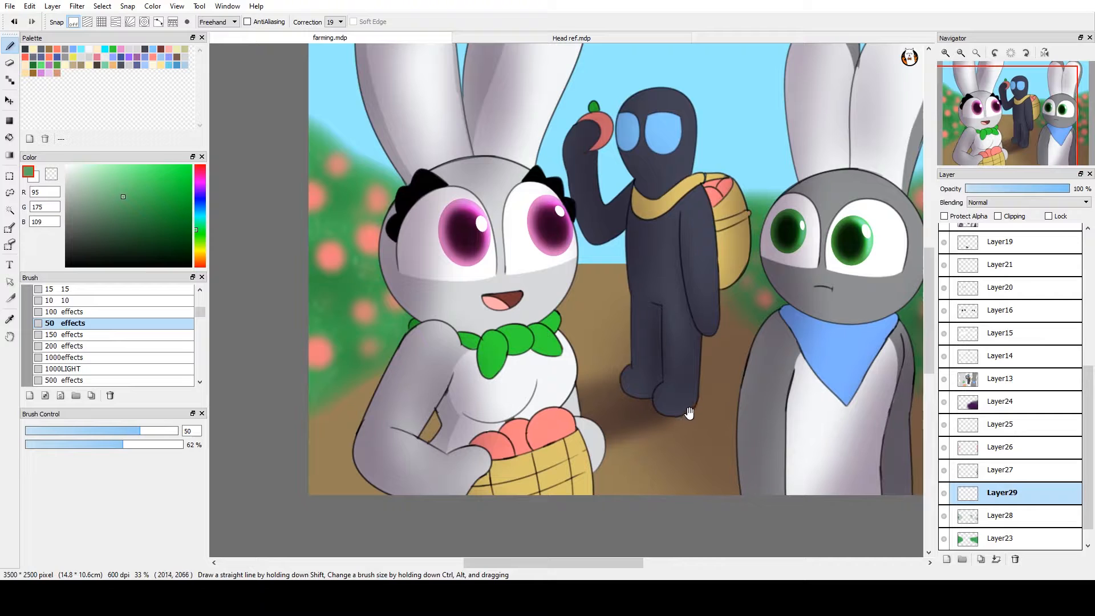
drag(610, 477, 587, 501)
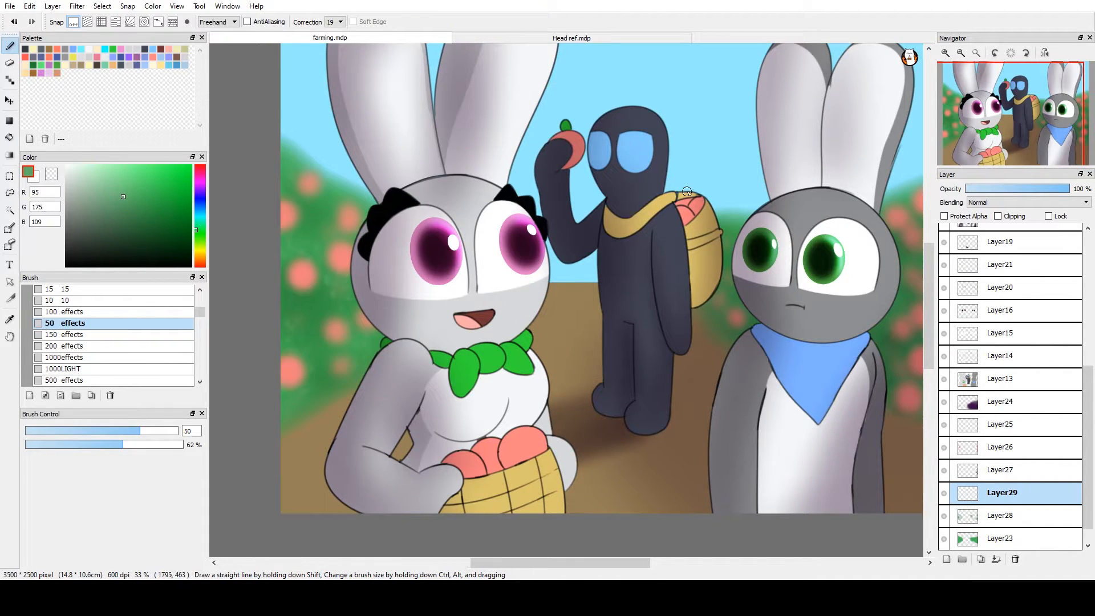
Toggle Layer24 off and on to compare the shadow, and add a new layer directly above it
click(945, 407)
click(945, 407)
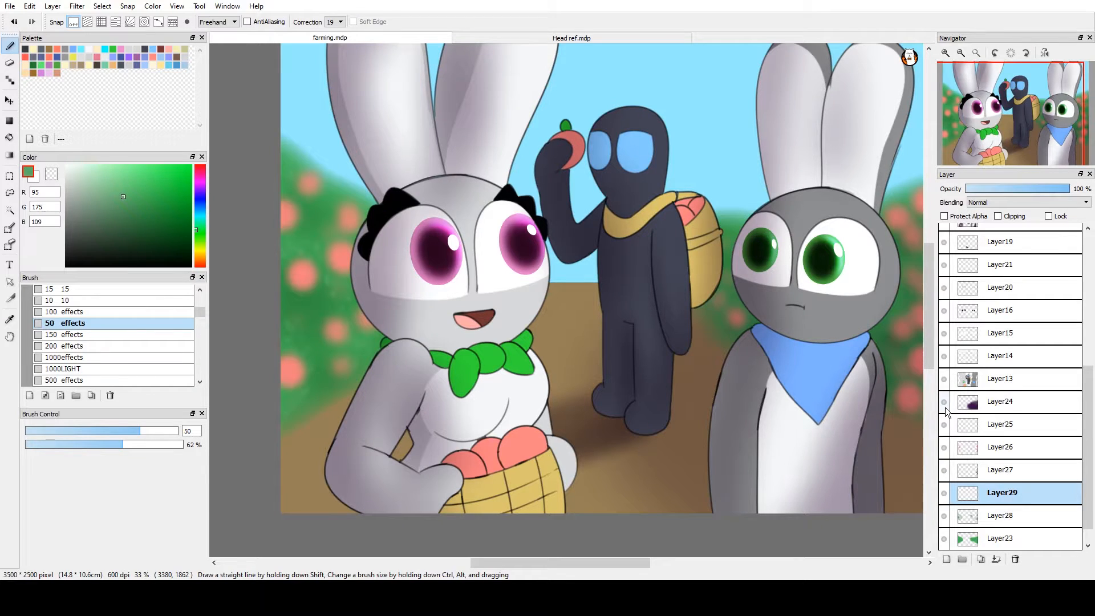
click(944, 407)
click(945, 407)
click(966, 409)
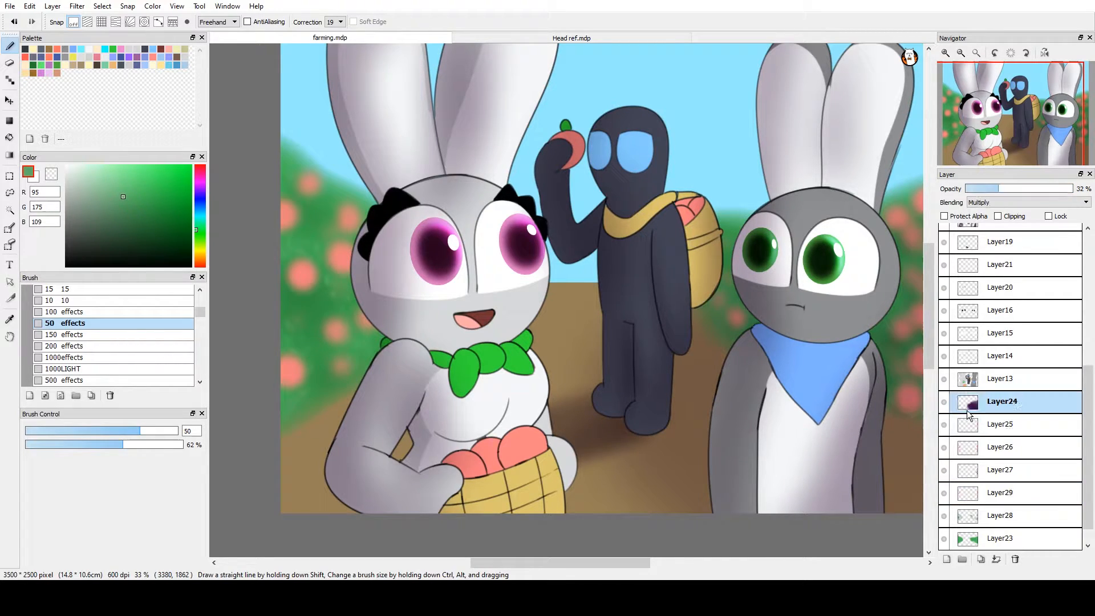
click(946, 560)
Outline the lower edge of the foliage beside the left-hand rabbit in black with the 15 brush
drag(723, 487, 927, 490)
scroll(692, 476, up, 3)
drag(329, 497, 440, 325)
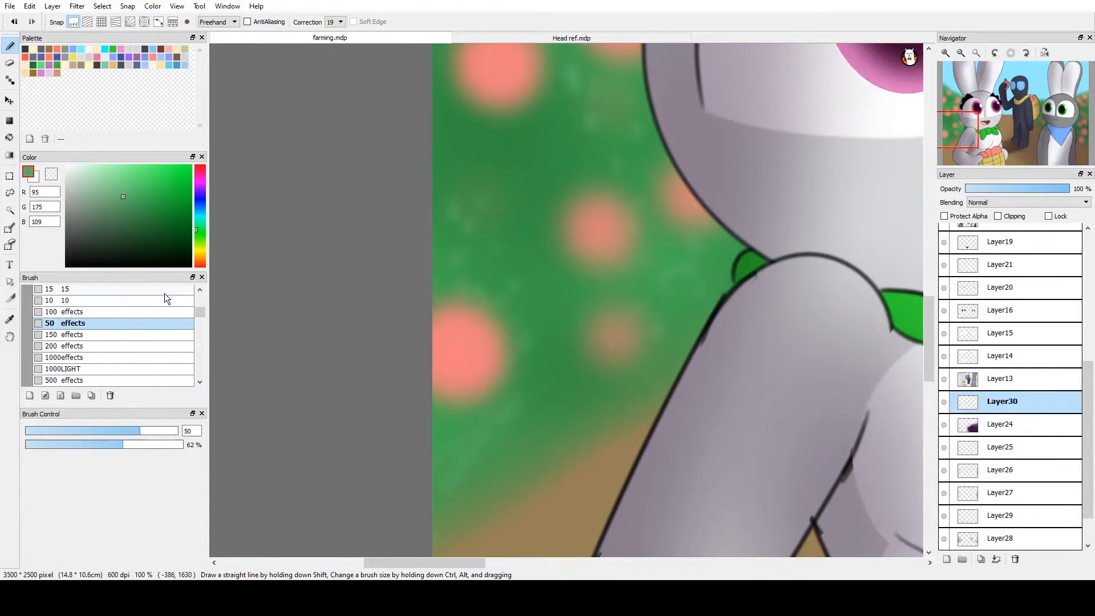
click(159, 289)
drag(136, 264, 19, 365)
drag(693, 443, 704, 326)
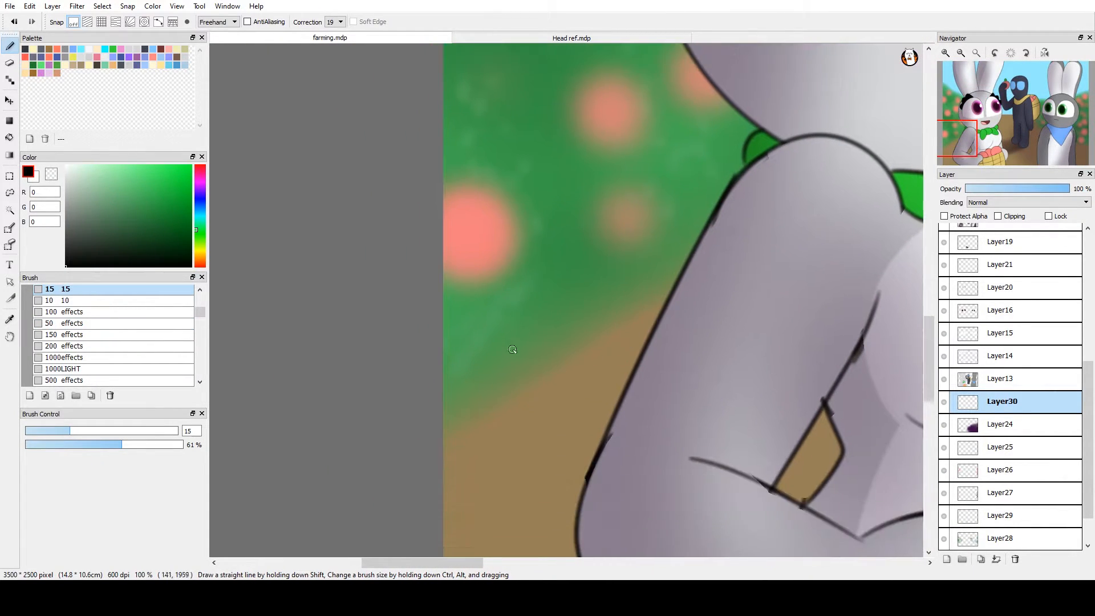
drag(415, 461, 717, 265)
key(ctrl+z)
drag(416, 455, 665, 307)
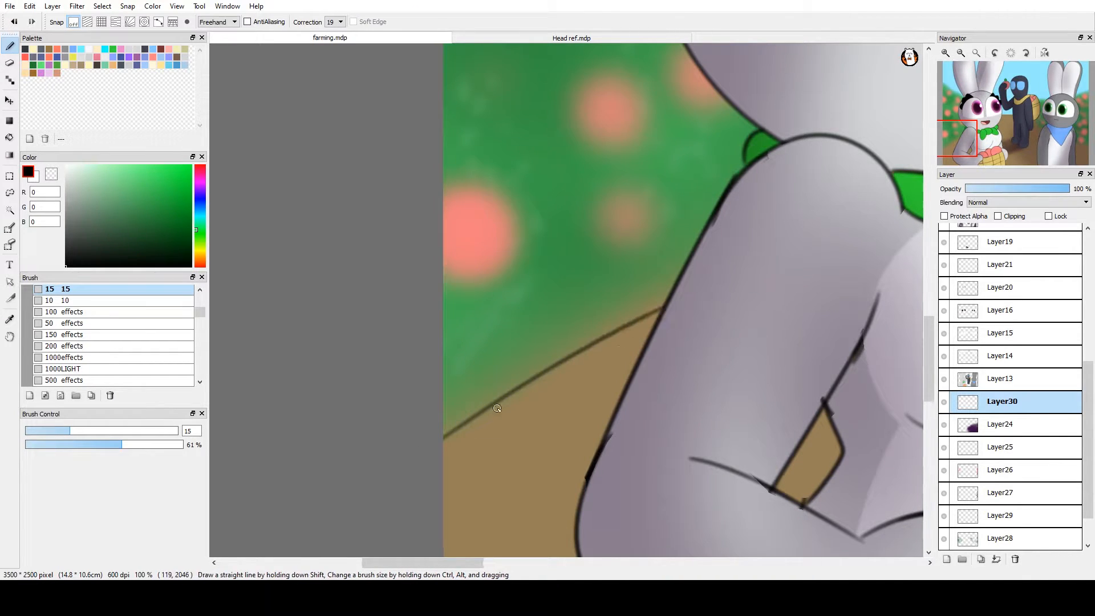
key(ctrl+z)
mouse_move(428, 435)
mouse_down()
mouse_move(685, 290)
mouse_move(577, 551)
mouse_up()
Outline the lower edge of the foliage beside the right-hand rabbit in black
drag(618, 305, 525, 245)
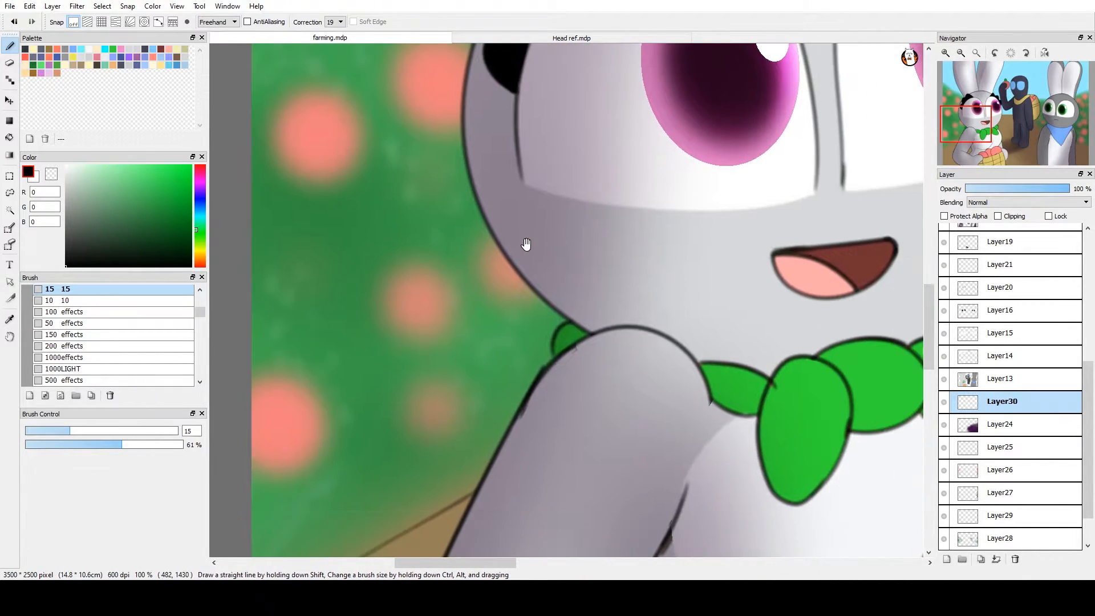
drag(751, 411, 433, 462)
drag(852, 426, 391, 310)
drag(855, 378, 377, 424)
drag(428, 365, 660, 420)
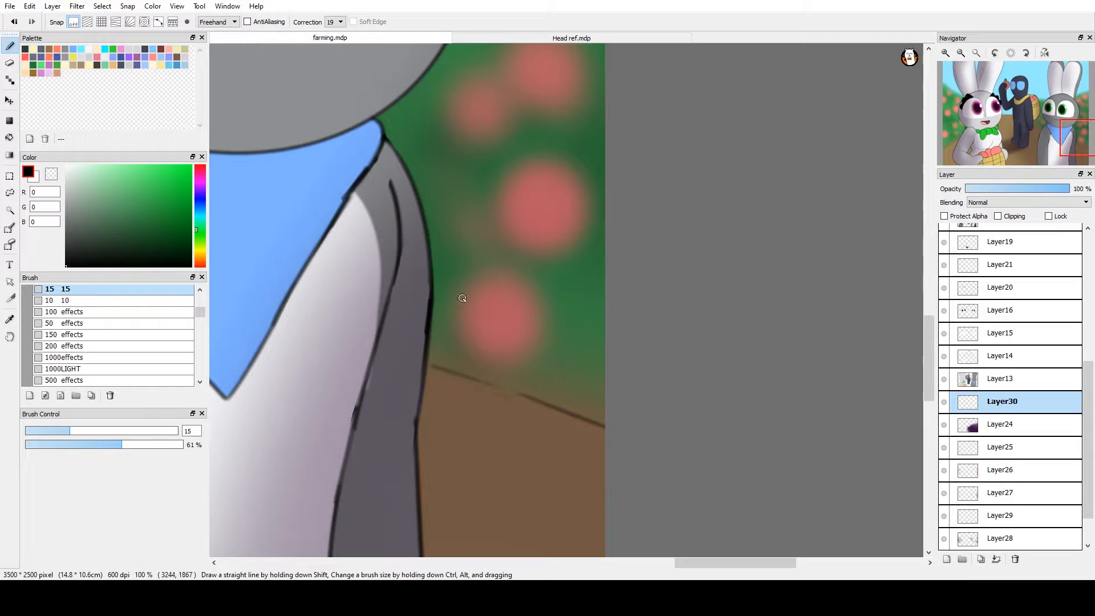
Try black contour strokes around the lowest coral flower beside the right-hand rabbit, redrawing them until they fit
drag(543, 339, 511, 280)
key(ctrl+z)
drag(509, 363, 492, 273)
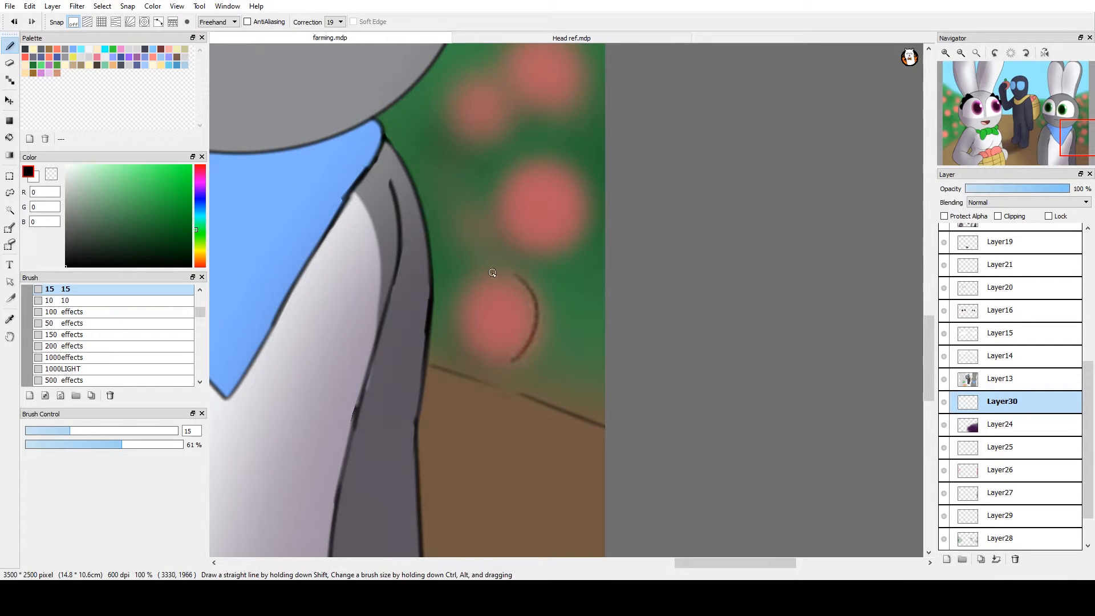
key(ctrl+z)
drag(512, 373, 504, 280)
key(ctrl+z)
drag(509, 373, 490, 288)
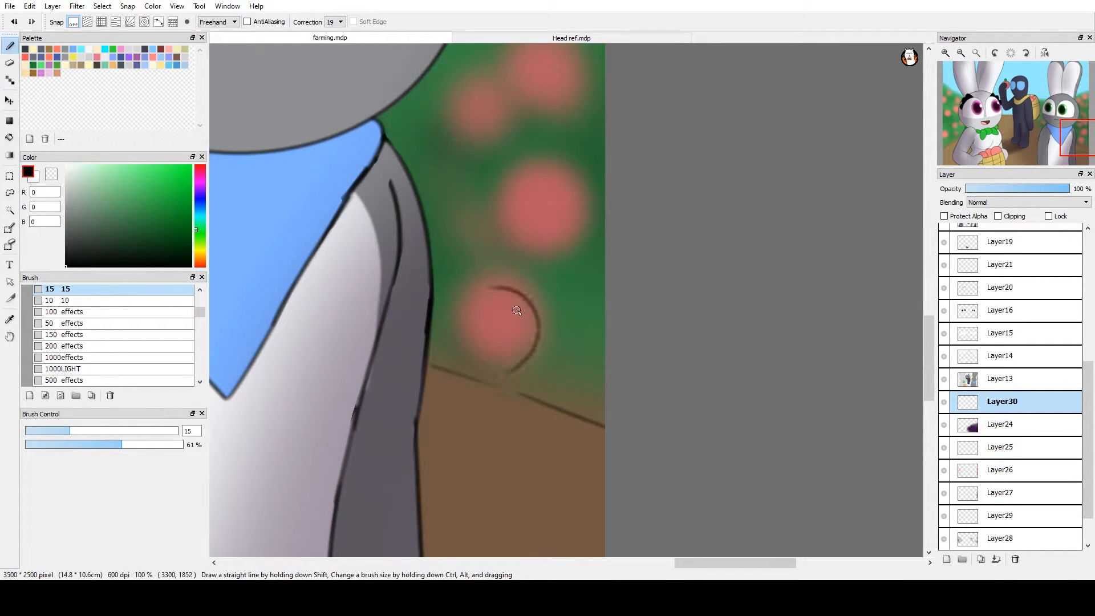
key(ctrl+z)
mouse_move(513, 369)
mouse_down()
mouse_move(537, 331)
mouse_move(532, 305)
mouse_up()
drag(535, 351, 523, 292)
Draw black contour strokes around the next coral flowers up beside the right-hand rabbit
mouse_move(594, 278)
mouse_down()
mouse_move(626, 345)
mouse_move(582, 254)
mouse_up()
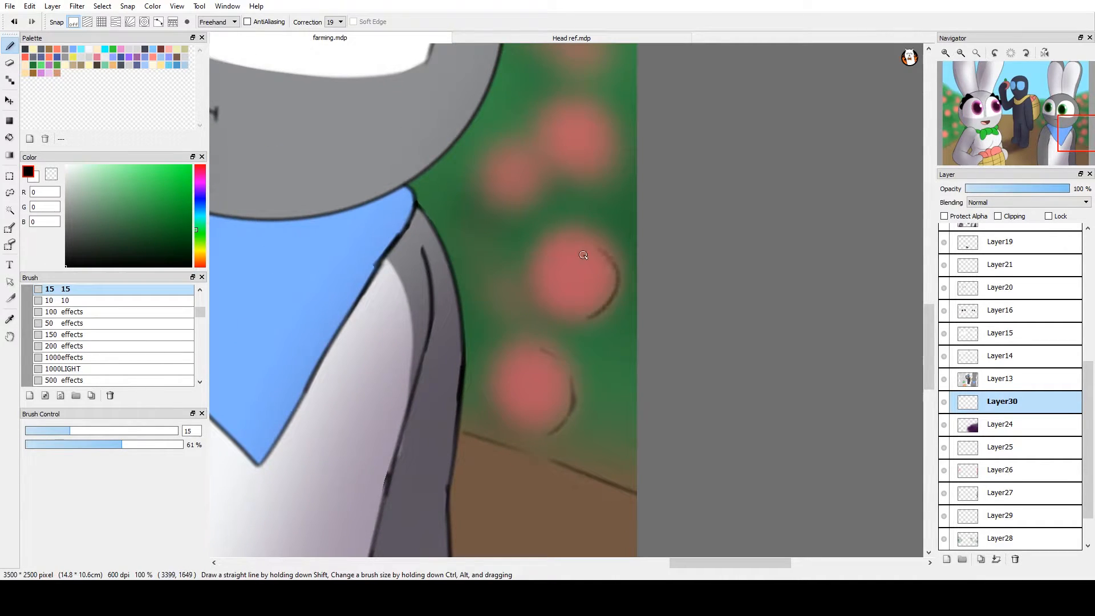
key(ctrl+z)
mouse_move(561, 316)
mouse_down()
mouse_move(619, 290)
mouse_move(618, 264)
mouse_up()
drag(606, 227, 637, 317)
drag(608, 272, 640, 260)
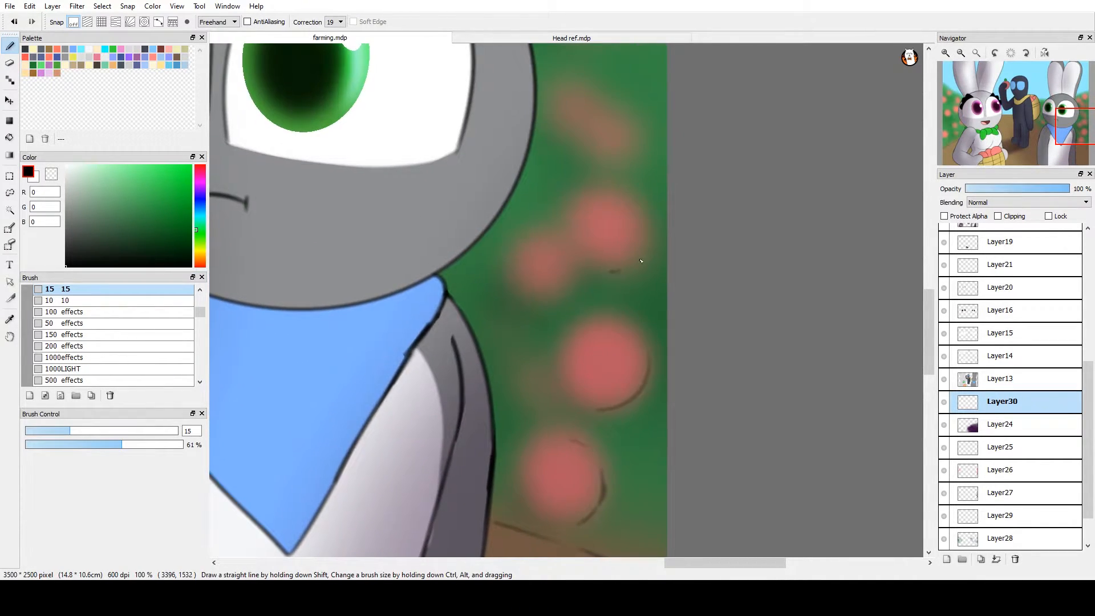
Lower the outline layer's opacity to 34%, and delete that layer
scroll(606, 194, down, 8)
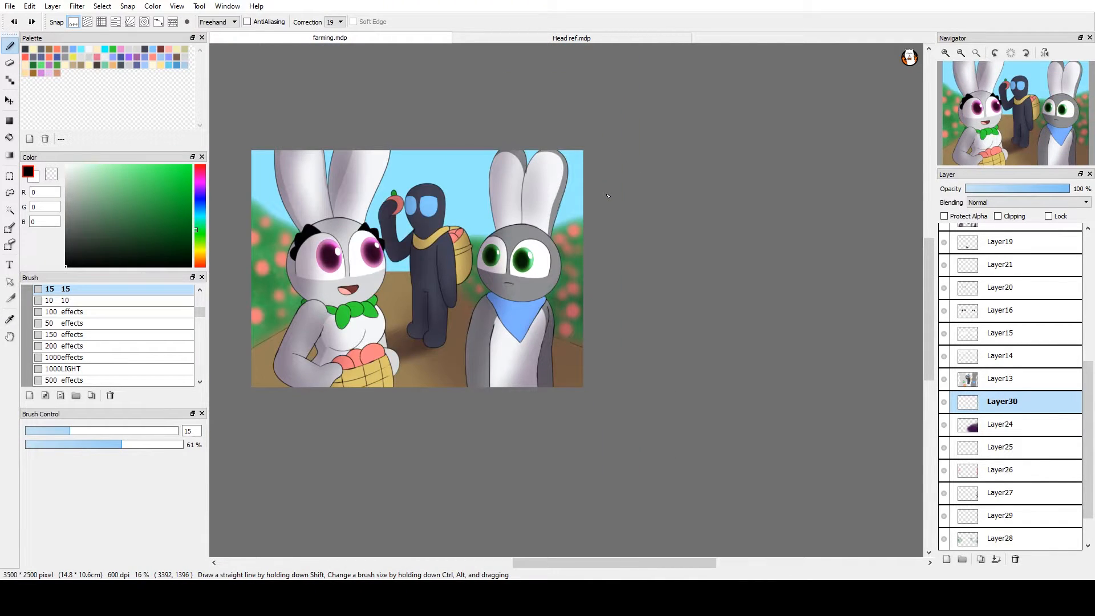
scroll(608, 196, up, 1)
drag(658, 394, 981, 340)
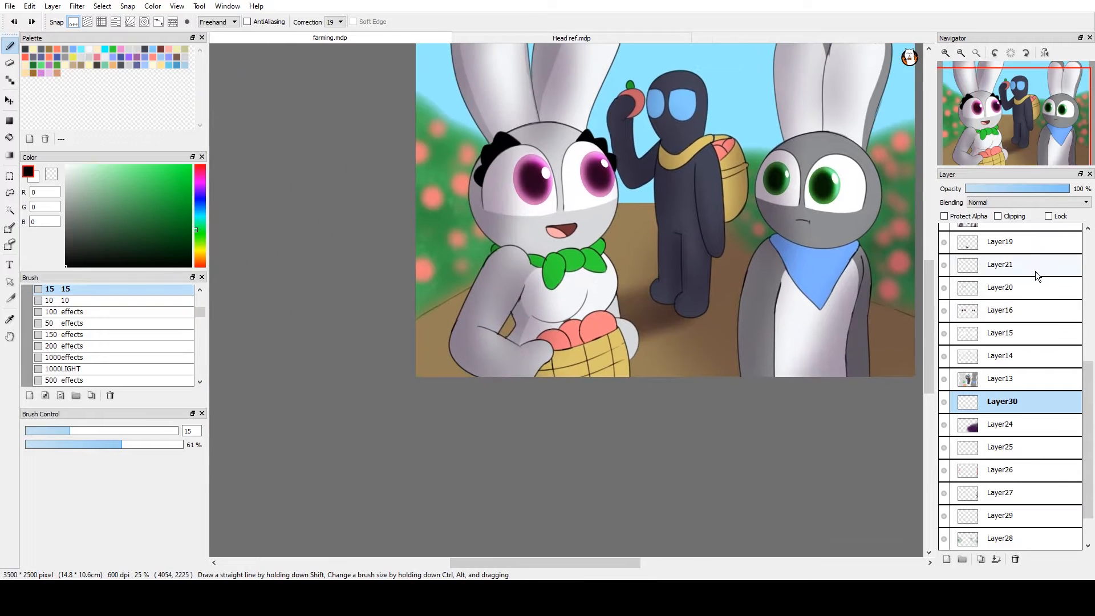
drag(857, 335, 779, 411)
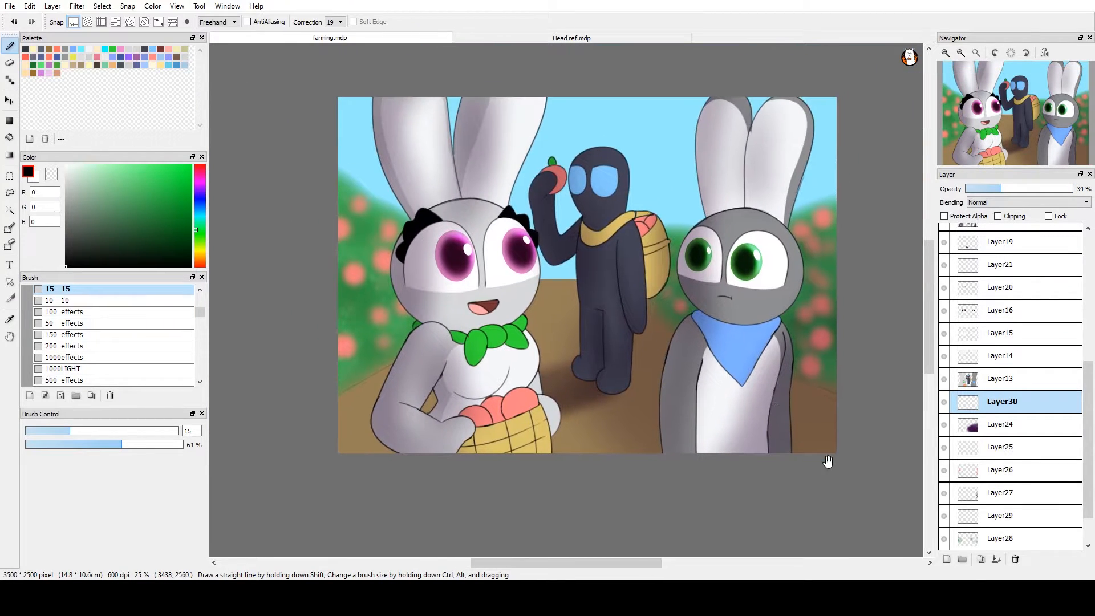
click(1015, 560)
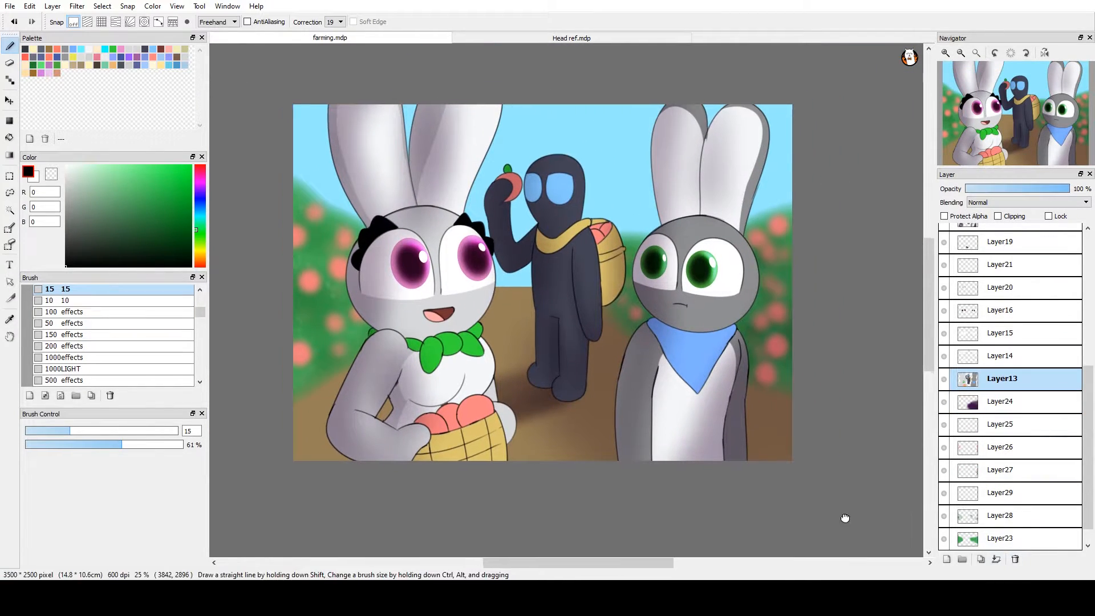
drag(801, 501, 830, 461)
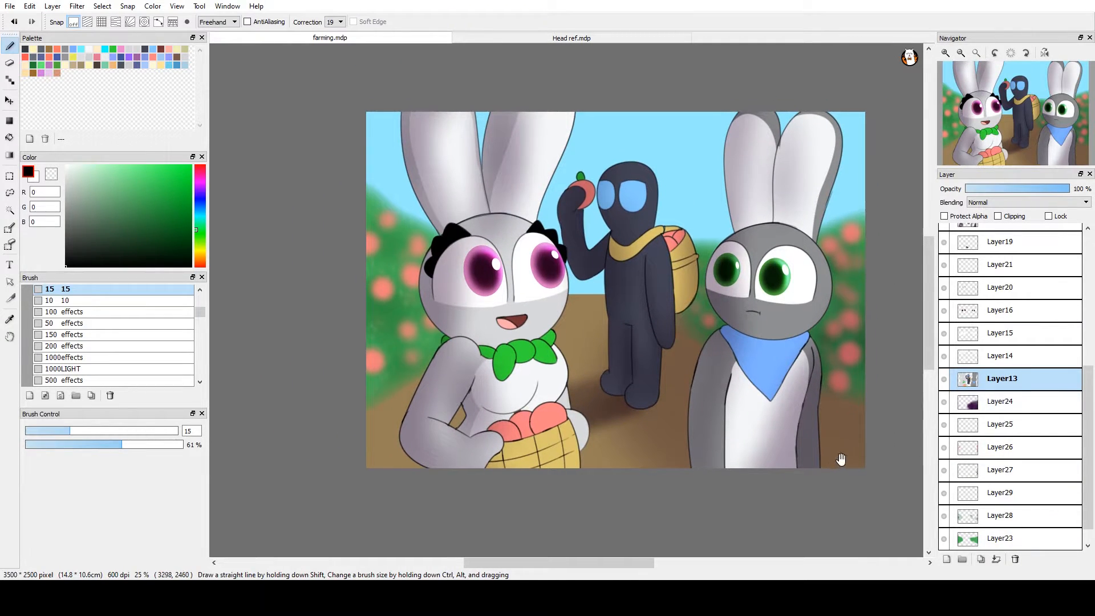
click(980, 559)
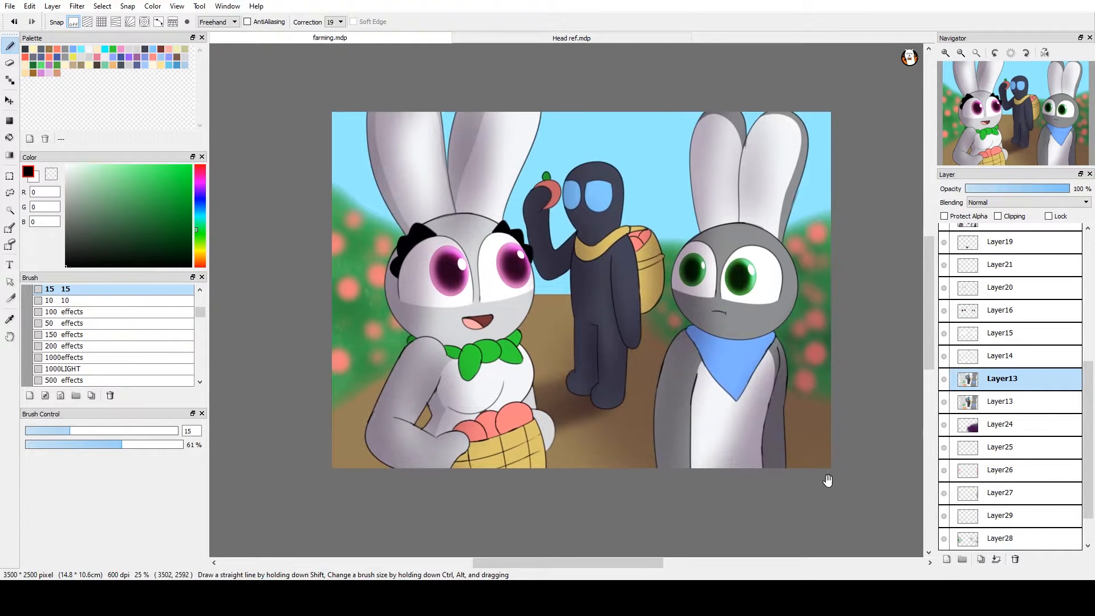
key(ctrl+z)
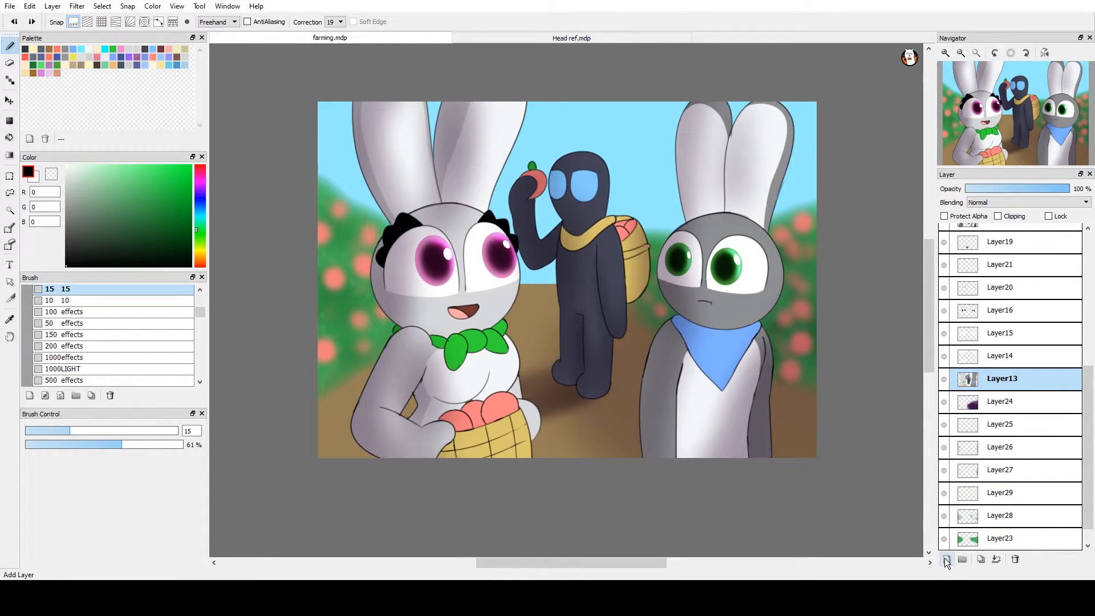
Try a soft blue haze (RGB 109, 120, 207) over the dark figure on a new layer, using the 1000 effects brush
click(947, 559)
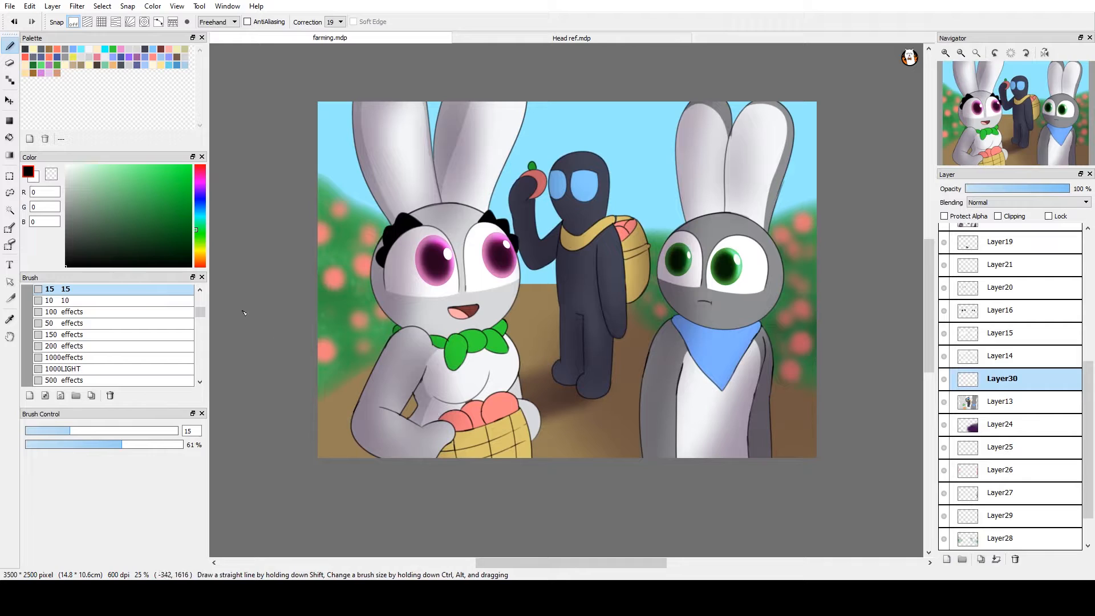
drag(193, 219, 200, 200)
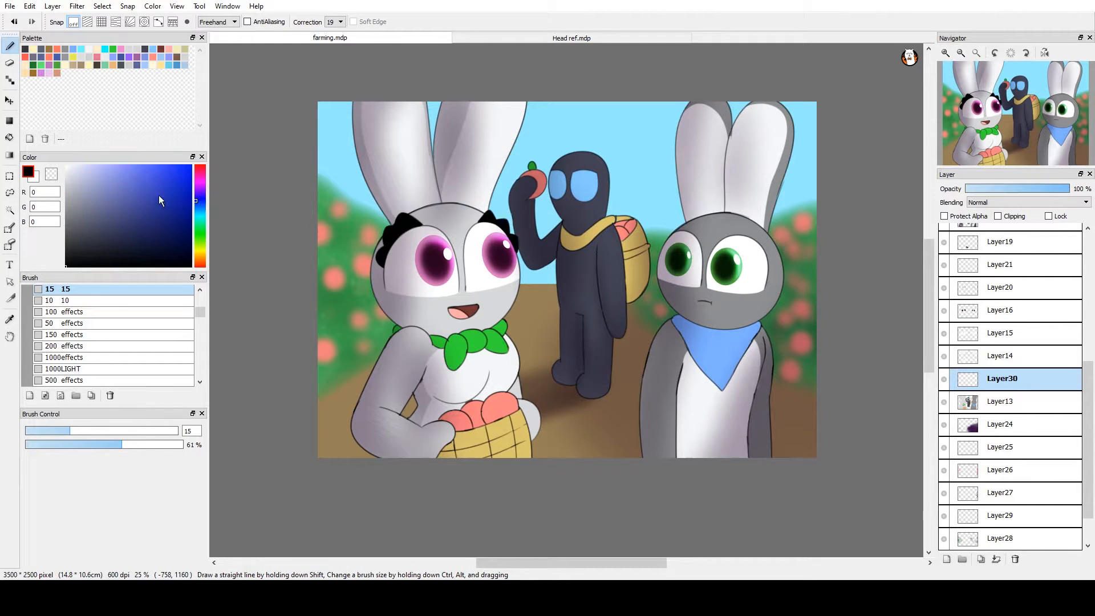
click(112, 183)
click(124, 183)
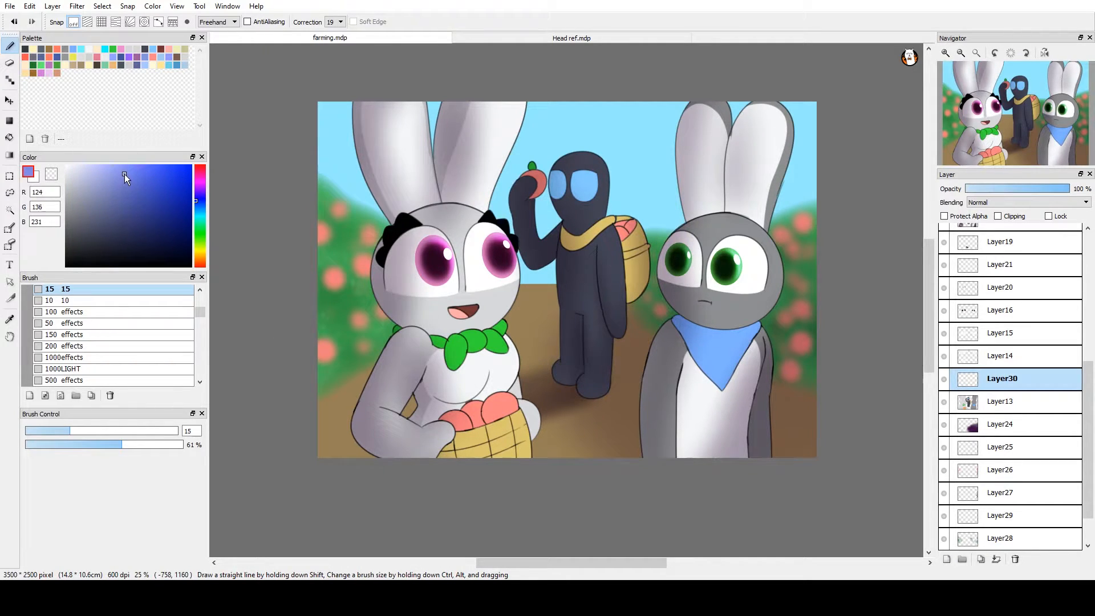
click(134, 356)
mouse_move(559, 296)
mouse_down()
mouse_move(604, 342)
mouse_move(561, 393)
mouse_move(592, 319)
mouse_move(591, 347)
mouse_move(562, 222)
mouse_move(570, 143)
mouse_move(616, 199)
mouse_move(584, 396)
mouse_move(570, 186)
mouse_move(595, 254)
mouse_move(596, 336)
mouse_up()
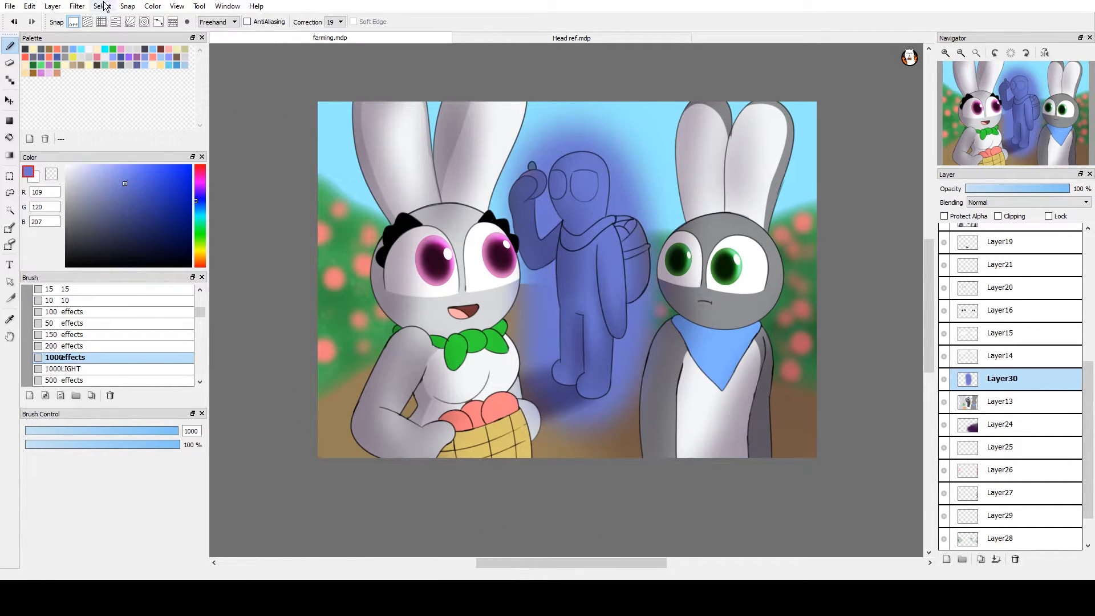
Select the painted area of the blue haze layer, hide that layer and clear the selection
click(122, 89)
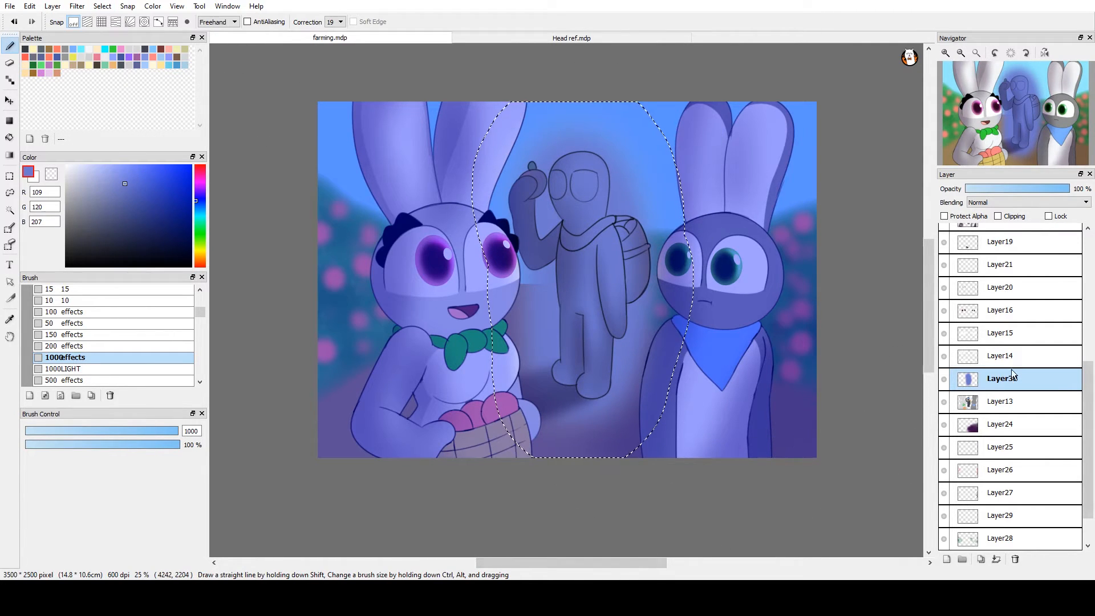
click(944, 380)
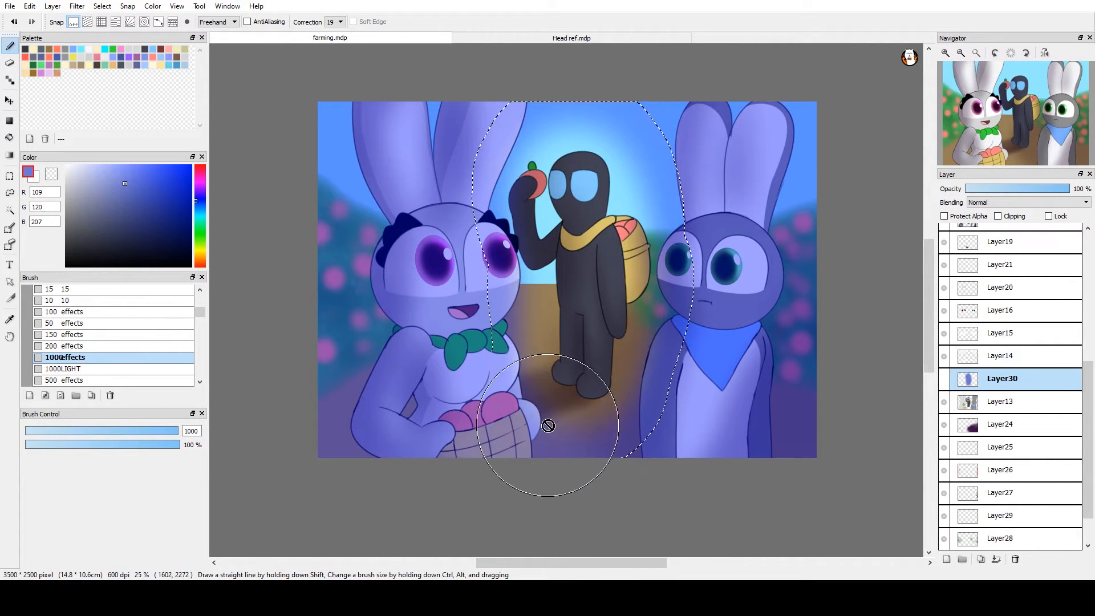
click(980, 402)
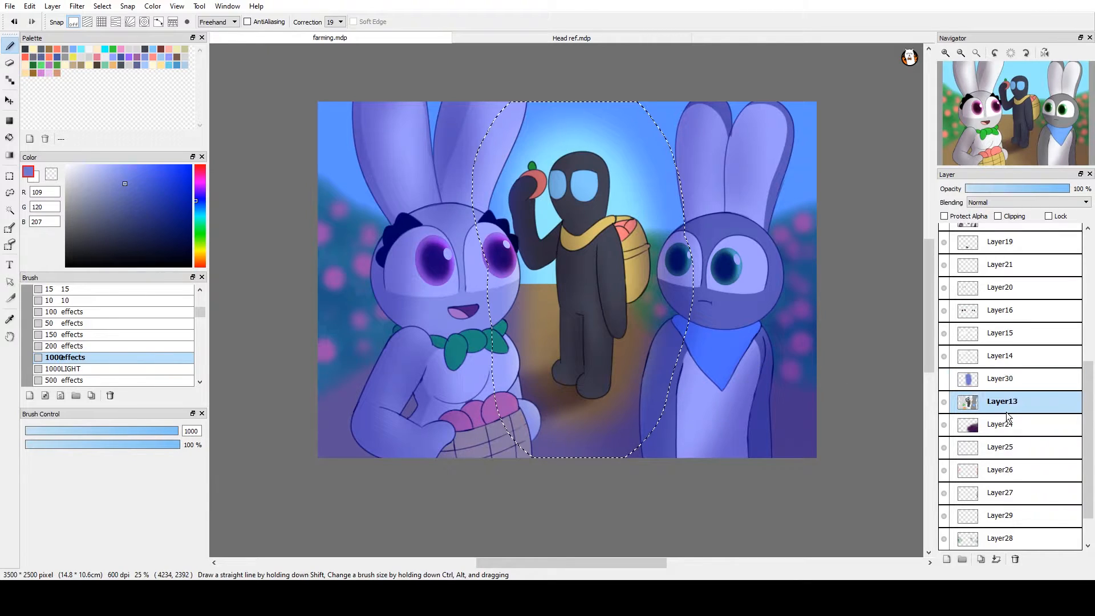
key(ctrl+d)
key(ctrl+d)
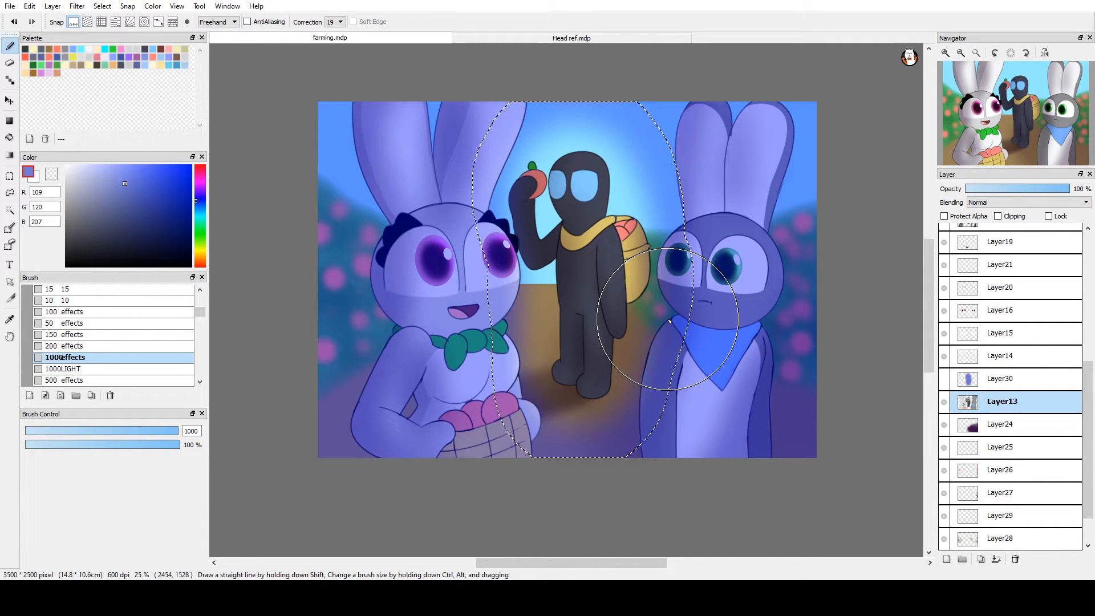
click(944, 402)
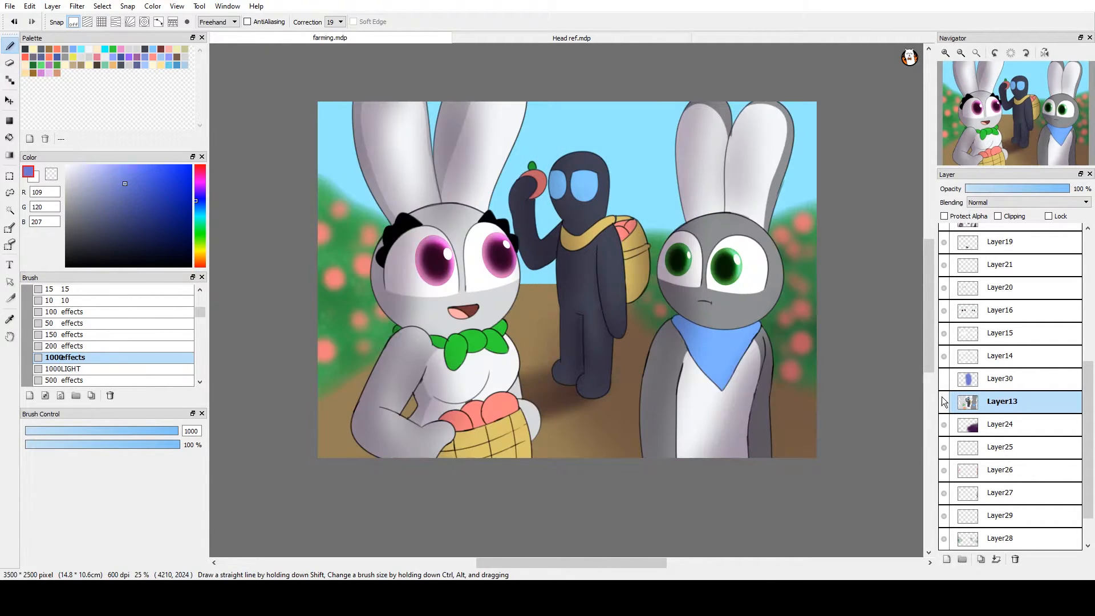
Add a new layer above Layer22 and set up the size 15 brush in white
drag(816, 459, 802, 488)
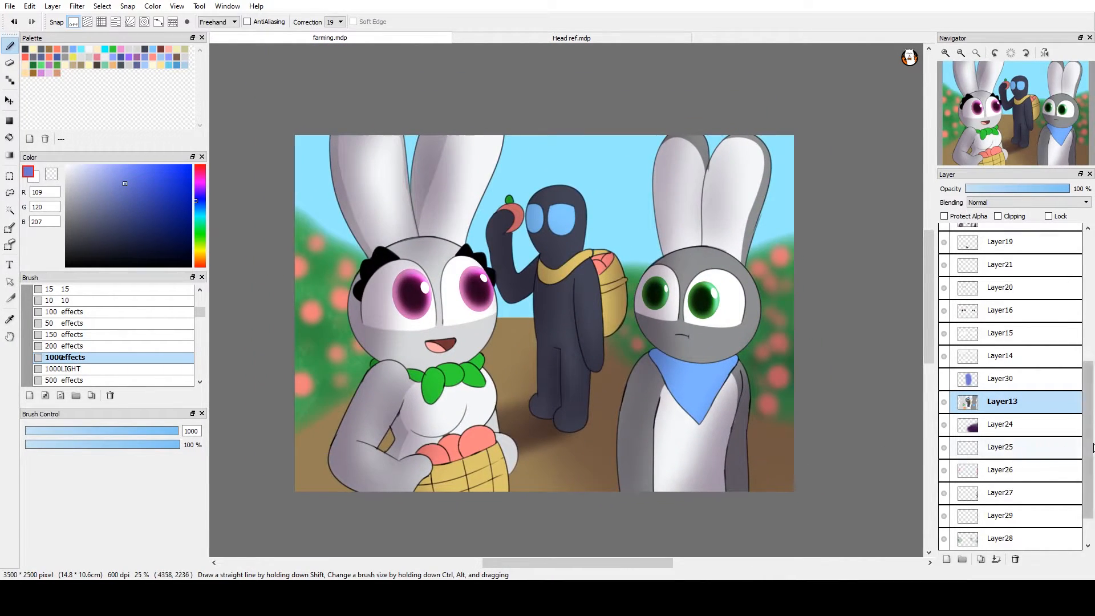
scroll(1093, 420, up, 2)
drag(1093, 423, 1090, 302)
drag(789, 347, 895, 347)
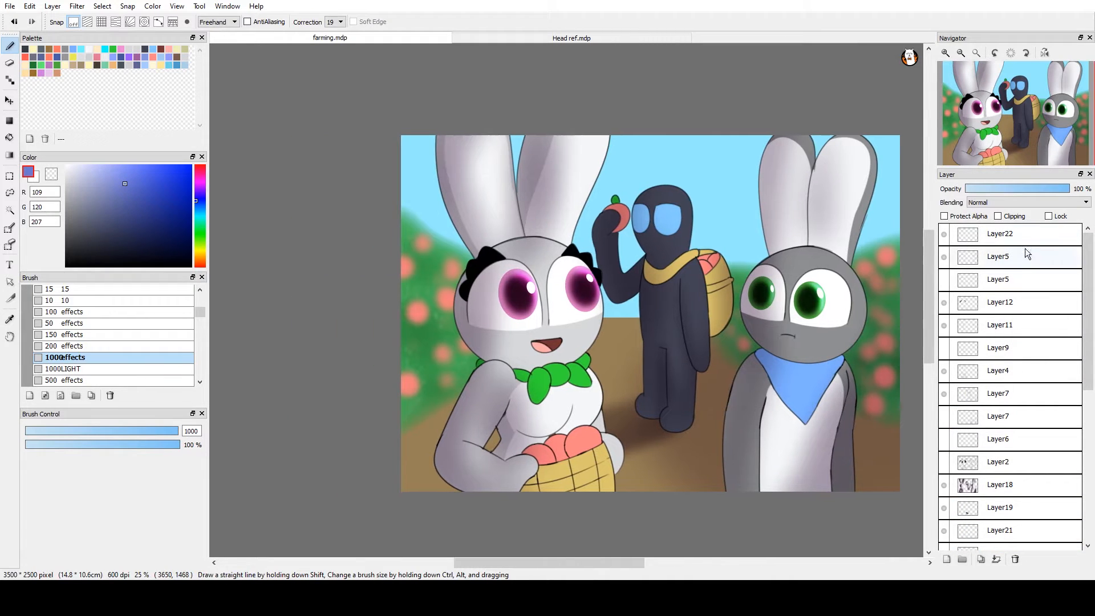
click(1025, 240)
click(946, 559)
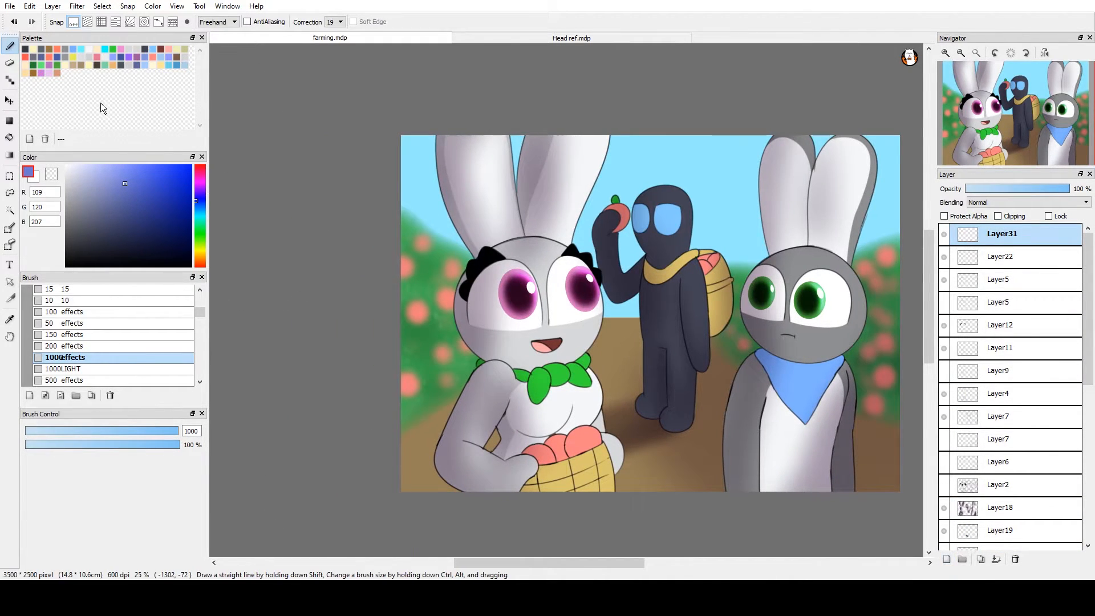
click(66, 165)
click(125, 289)
scroll(393, 253, up, 3)
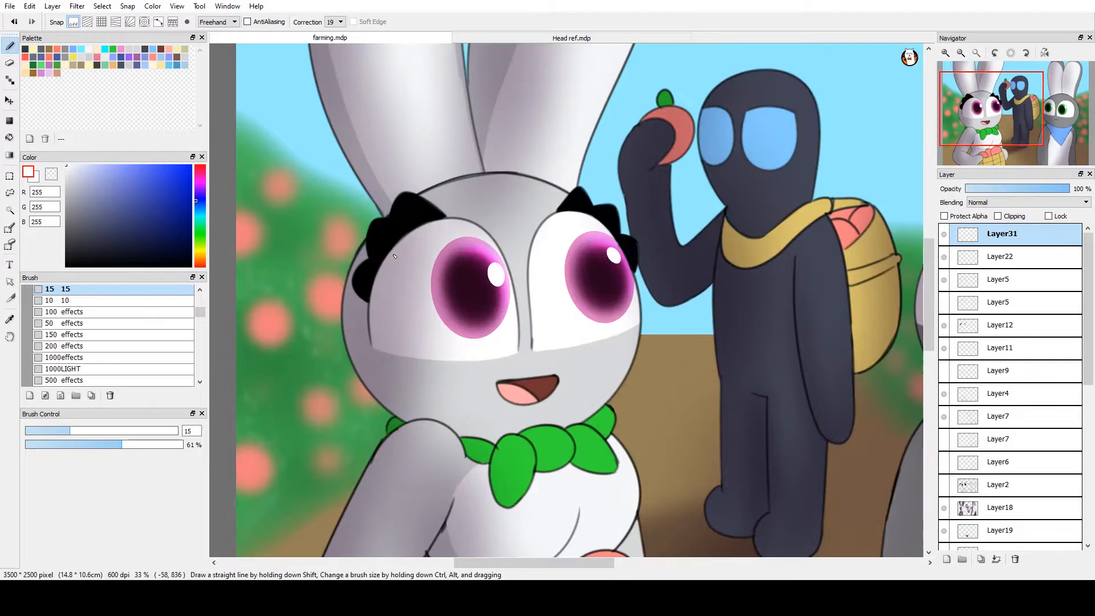
Draw small white shine strokes on the pink-eyed rabbit's shoulder and green leaf collar, redoing the strokes that do not fit
drag(581, 452, 655, 237)
drag(518, 308, 551, 272)
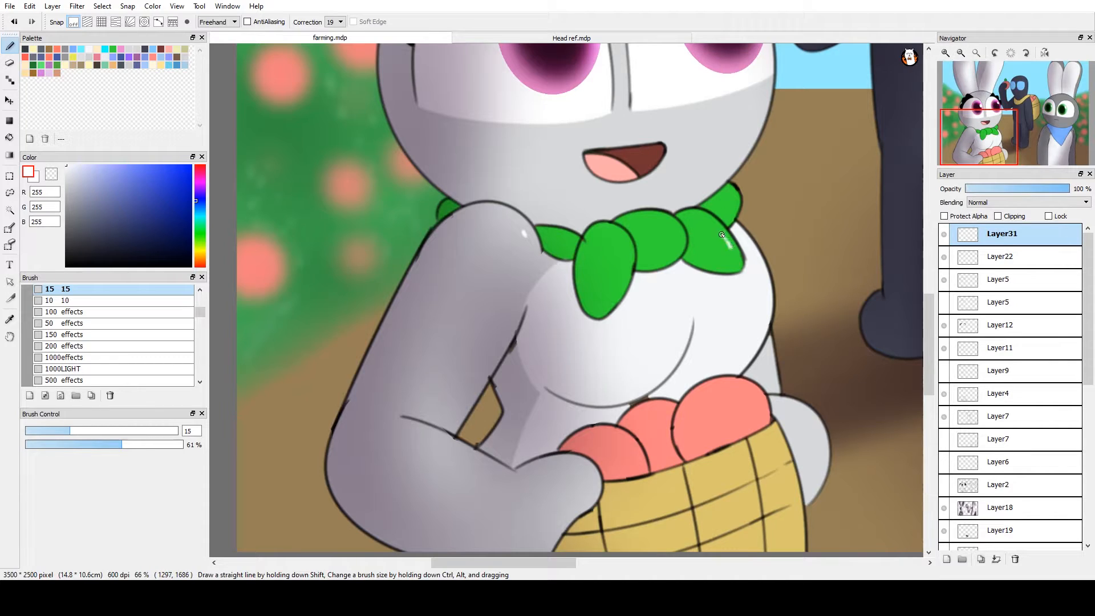
key(ctrl+z)
mouse_move(730, 246)
mouse_down()
mouse_move(707, 226)
mouse_move(735, 270)
mouse_move(722, 237)
mouse_up()
key(ctrl+z)
key(ctrl+z)
key(ctrl+z)
drag(626, 259, 622, 272)
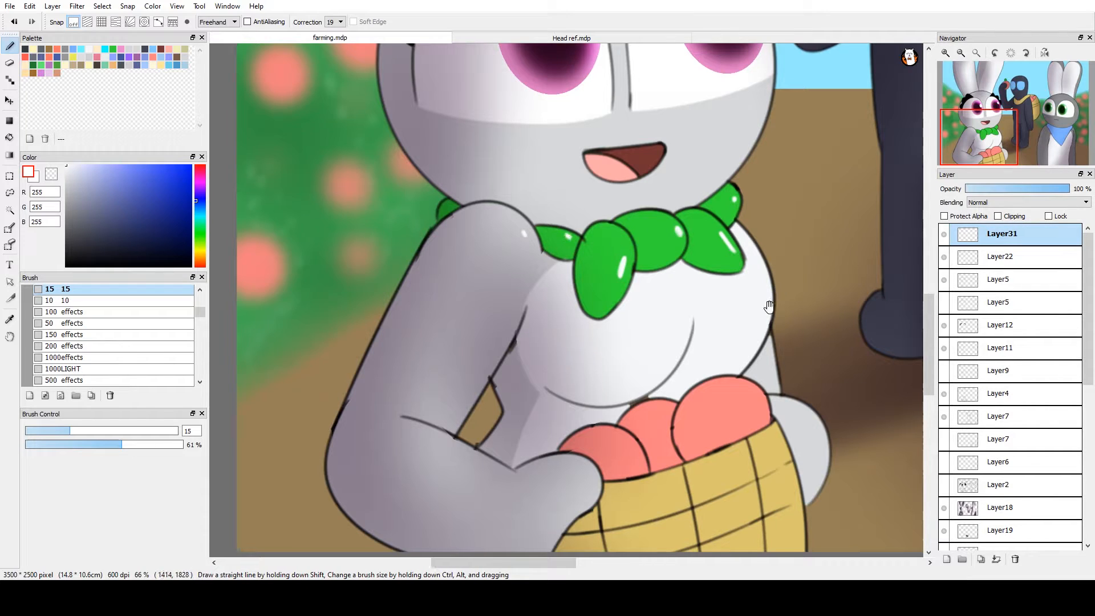
Add white shine marks to the coral fruits in the pink-eyed rabbit's basket
drag(770, 306, 636, 246)
drag(623, 340, 616, 332)
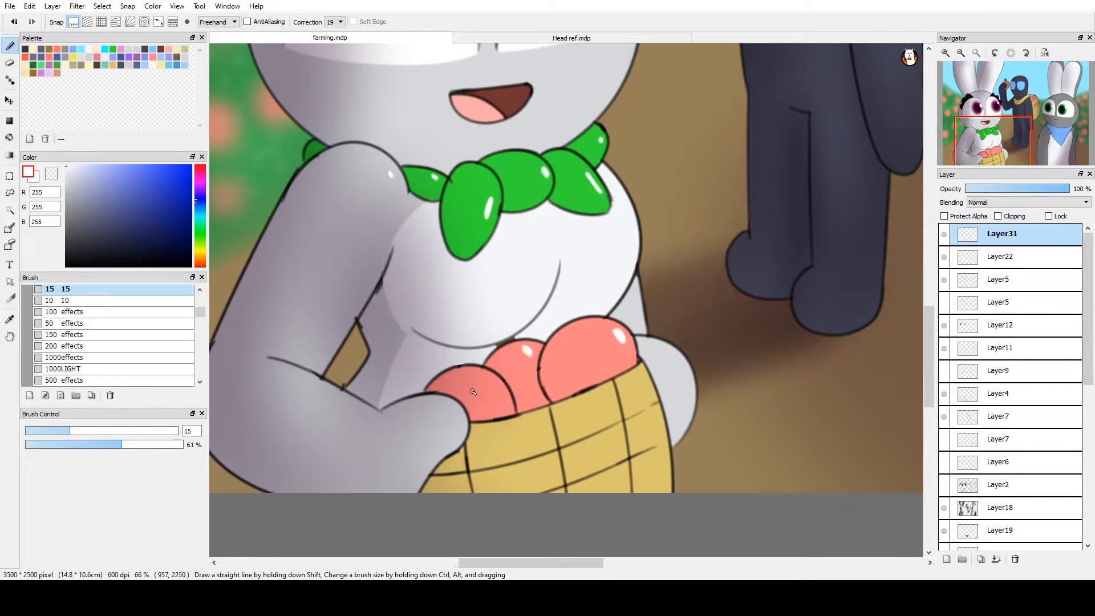
drag(650, 341, 465, 497)
Draw white highlights on the dark figure's head and upper arm and on the fruit in the backpack
drag(564, 415, 880, 273)
drag(699, 174, 598, 513)
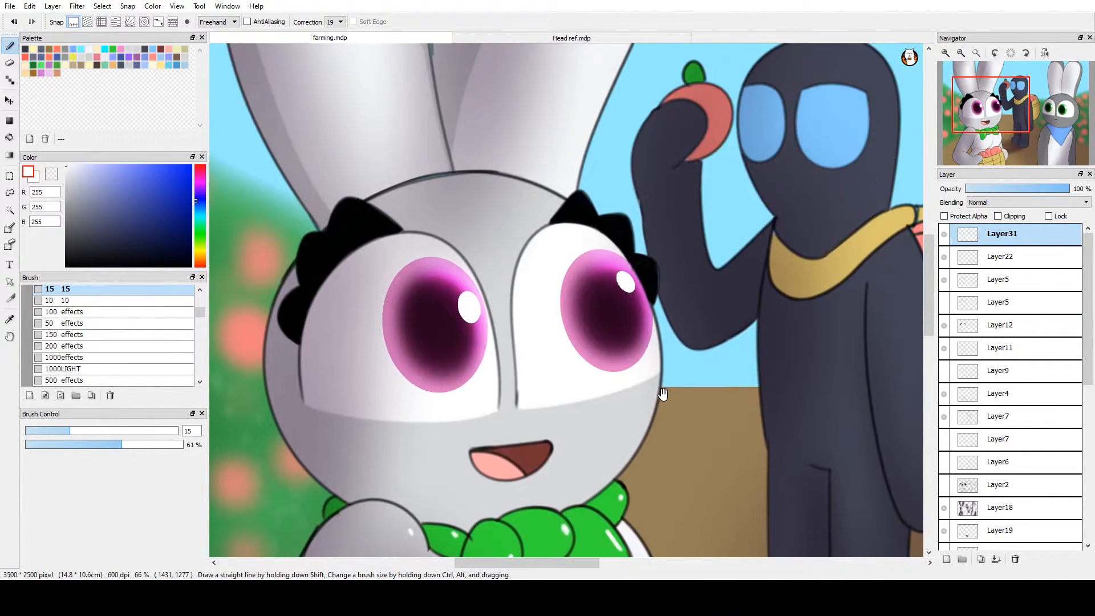
drag(666, 277, 618, 511)
drag(763, 409, 548, 313)
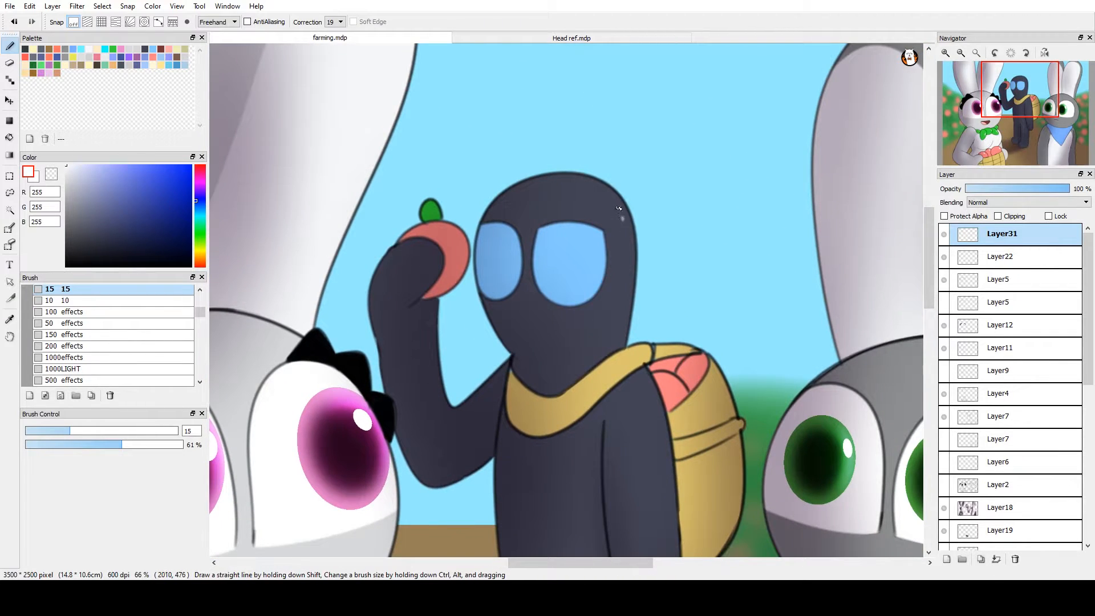
key(ctrl+z)
drag(626, 253, 625, 266)
mouse_move(656, 405)
mouse_down()
mouse_move(640, 289)
mouse_move(612, 202)
mouse_move(615, 234)
mouse_up()
click(620, 263)
mouse_move(544, 356)
mouse_down()
mouse_move(583, 325)
mouse_move(591, 280)
mouse_up()
scroll(592, 188, down, 5)
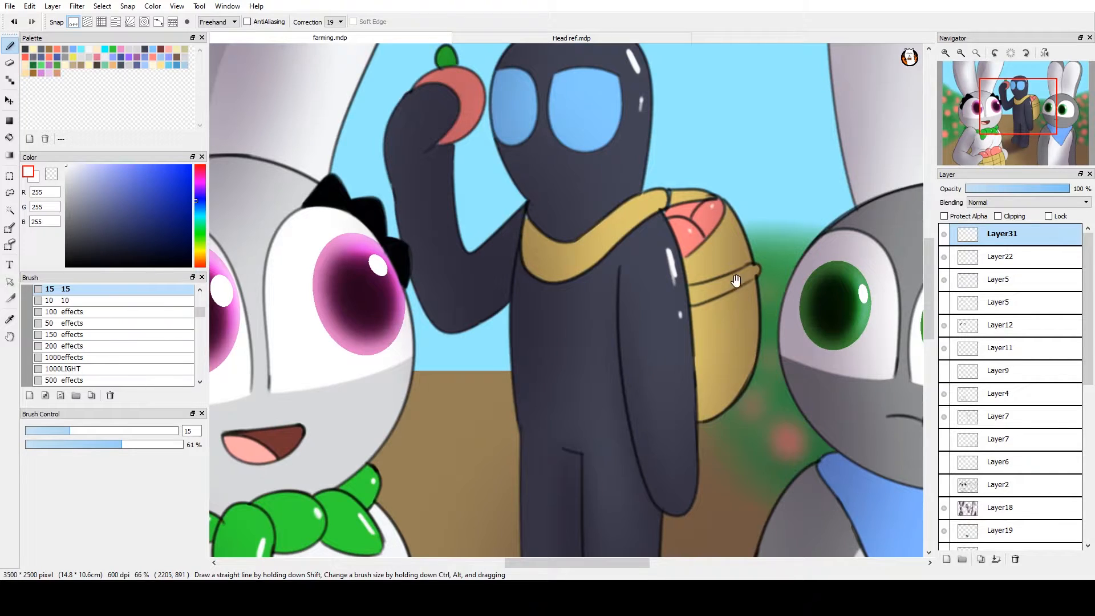
Try a white highlight stroke on the side of the green-eyed rabbit's head
drag(827, 283, 573, 302)
drag(804, 346, 660, 161)
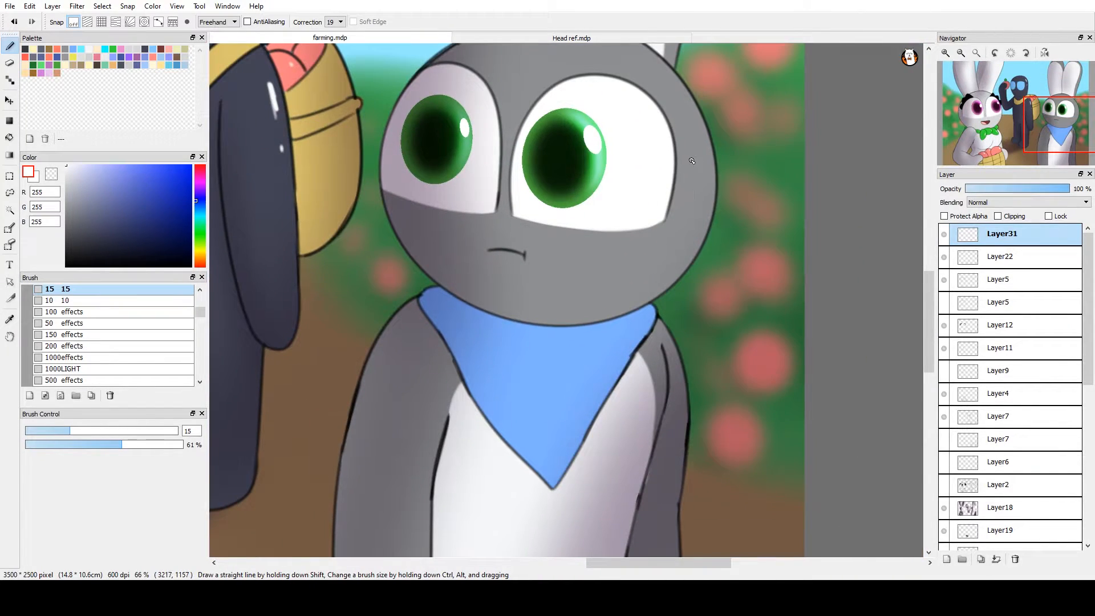
scroll(712, 199, up, 2)
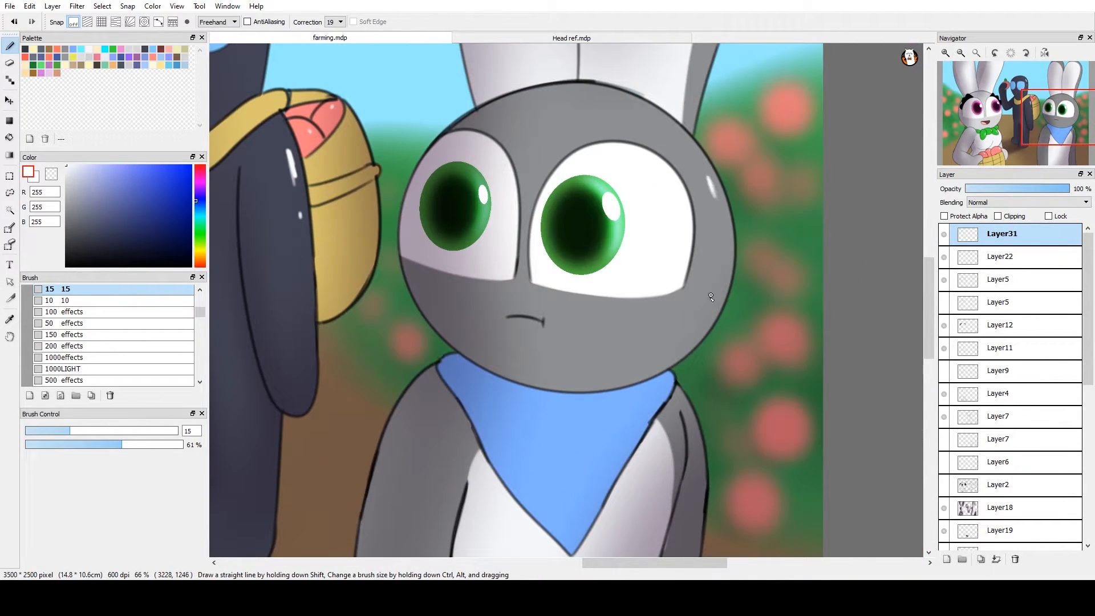
drag(581, 306, 677, 269)
drag(630, 209, 711, 325)
drag(665, 276, 741, 415)
Duplicate the white highlight layer Layer31 and the layer Layer22 beneath it
drag(691, 343, 745, 215)
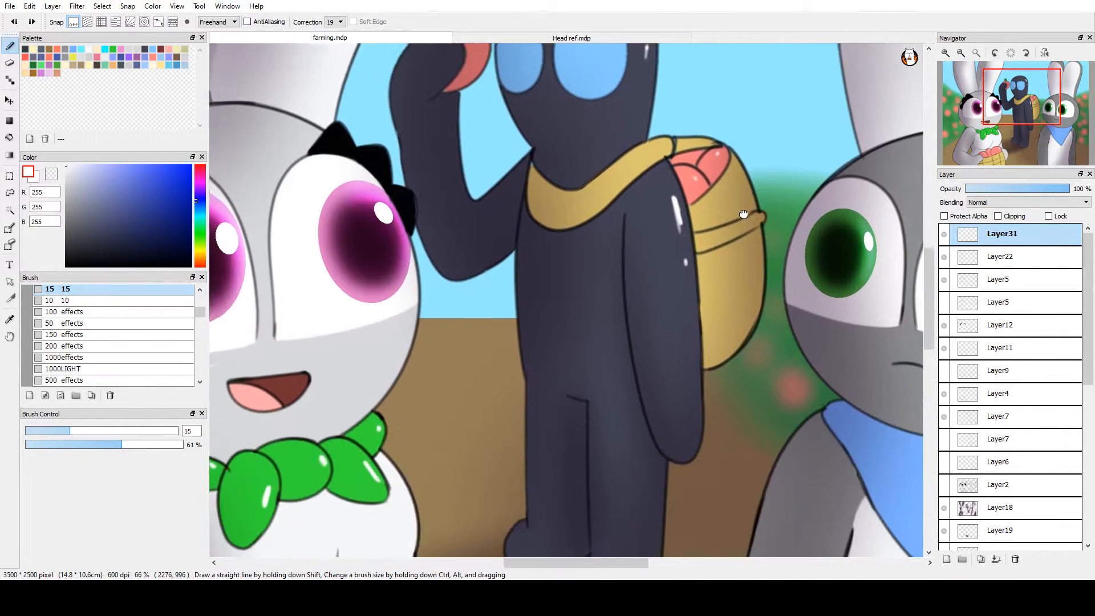
drag(533, 161, 617, 249)
drag(613, 378, 542, 255)
drag(648, 426, 597, 317)
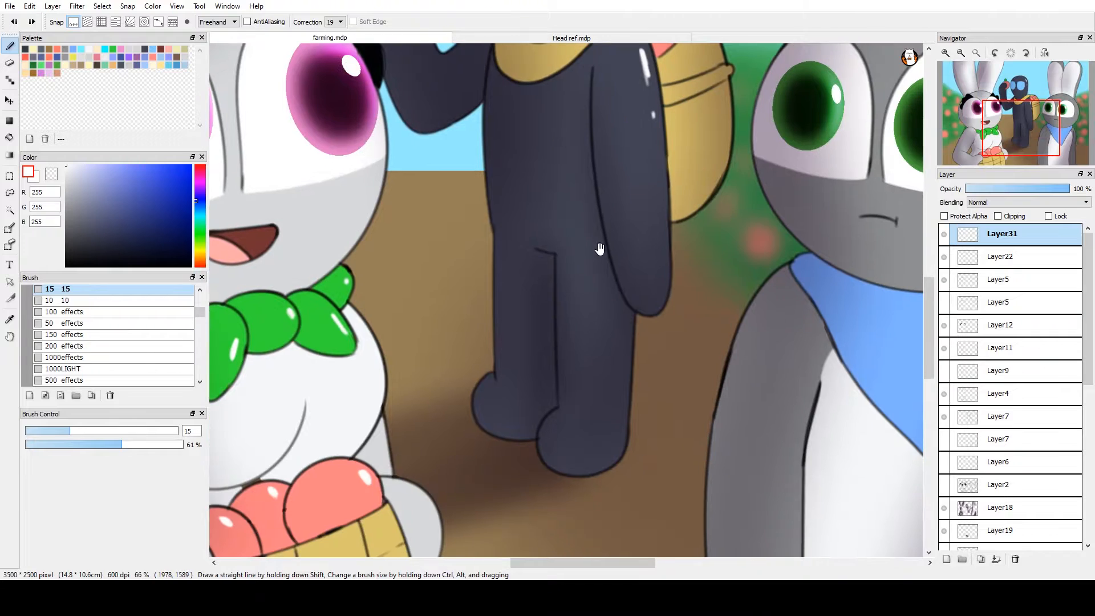
drag(578, 238, 574, 393)
scroll(570, 357, up, 3)
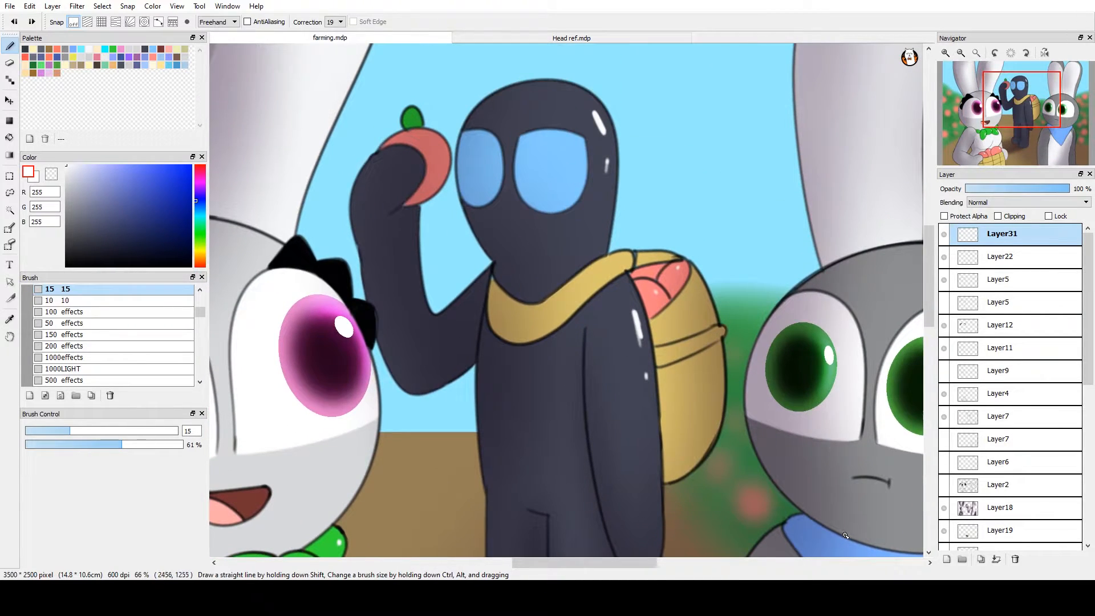
click(980, 559)
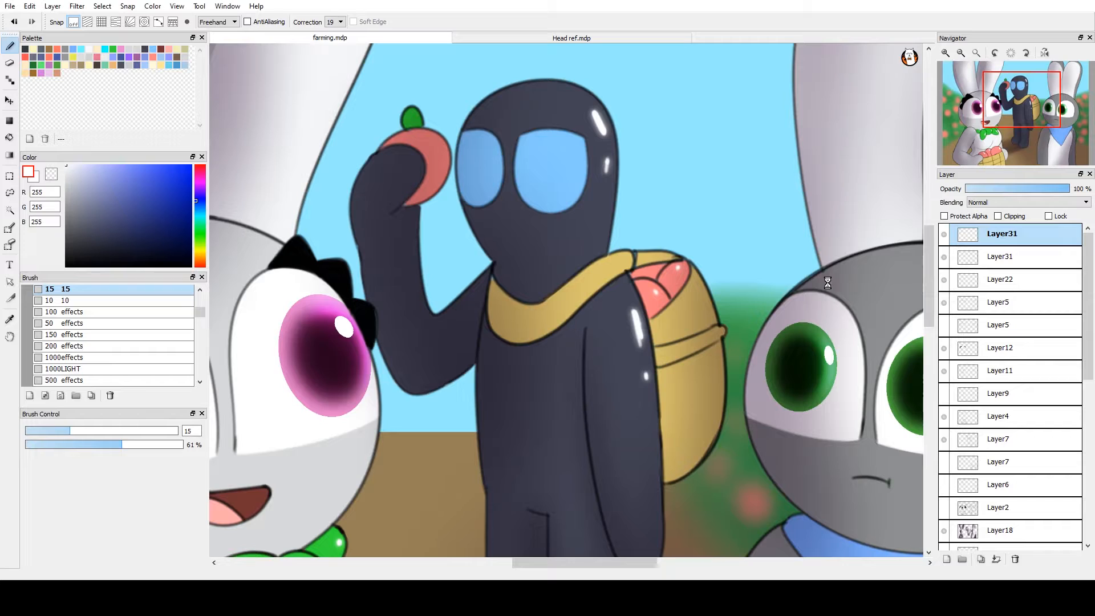
scroll(1088, 308, down, 5)
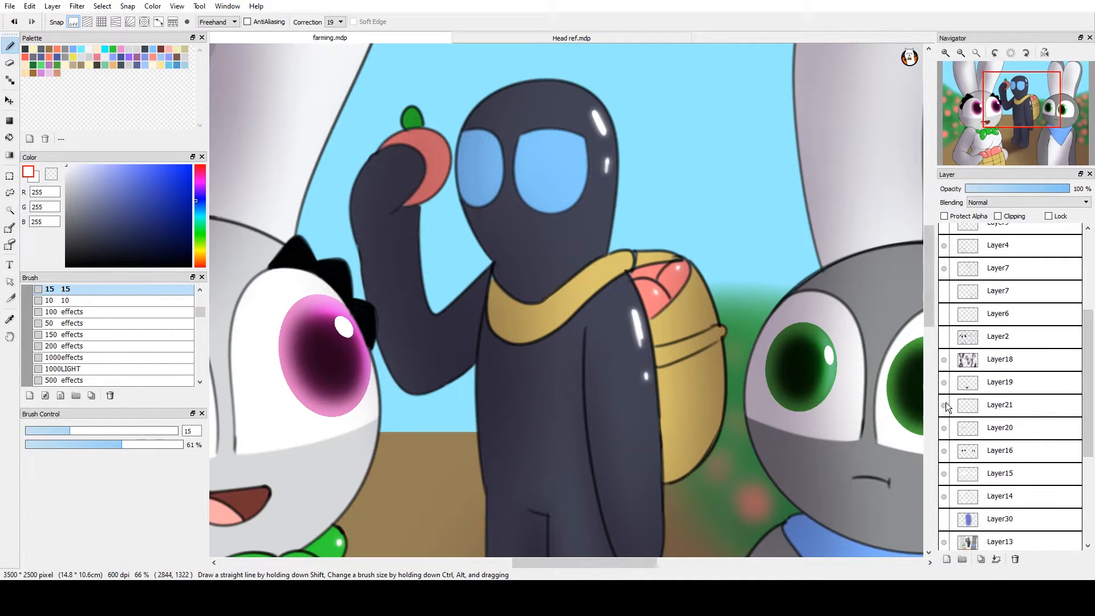
scroll(945, 387, up, 5)
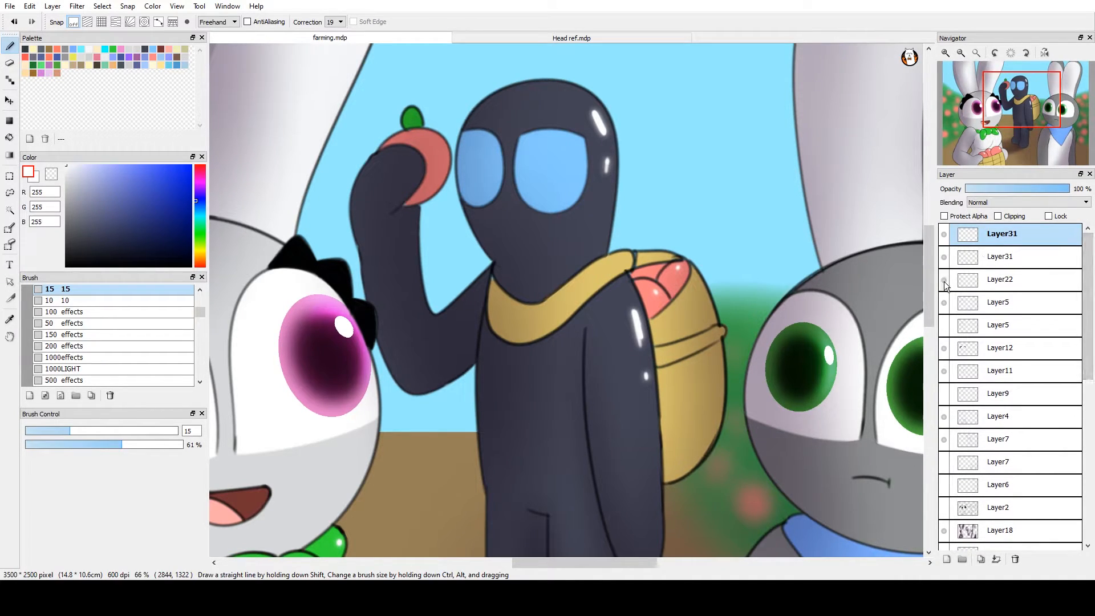
click(972, 285)
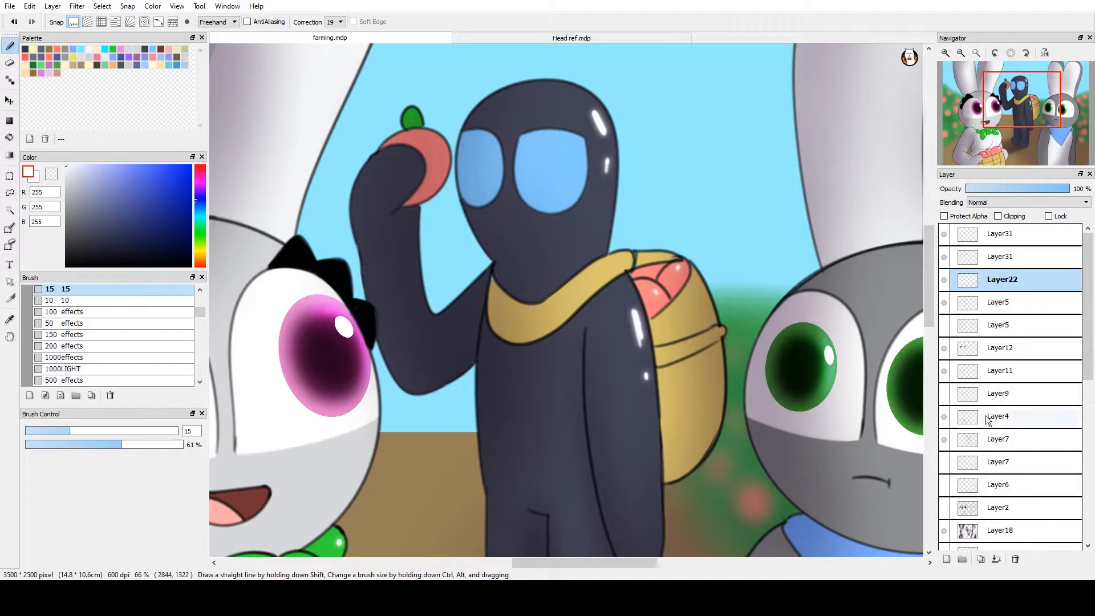
click(981, 559)
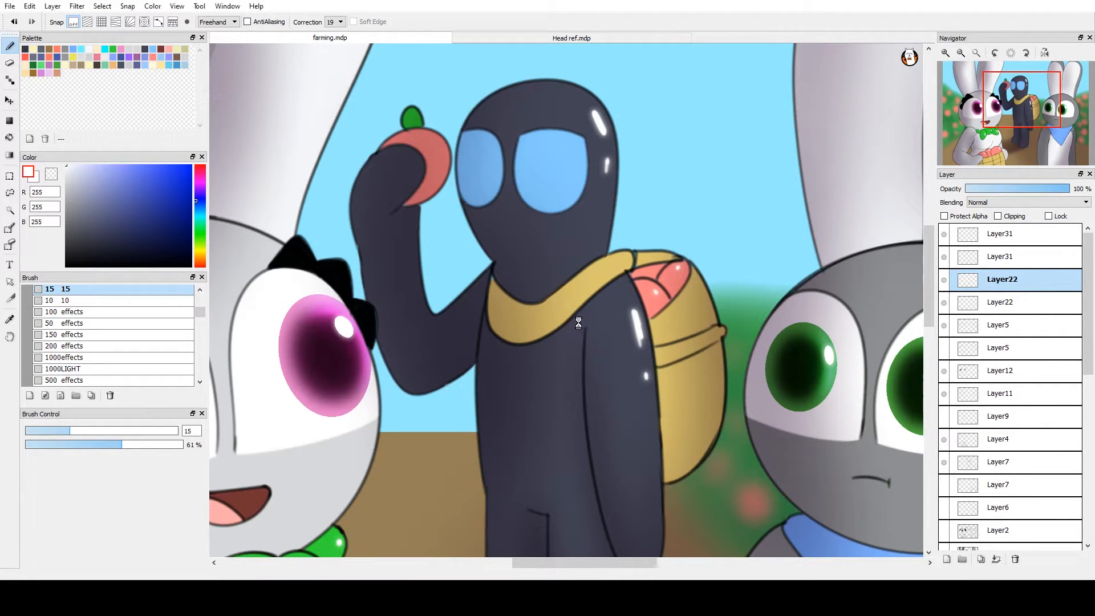
Review the highlights across the whole illustration and select the sky-and-ground background layer Layer17
drag(690, 362, 609, 337)
scroll(608, 337, down, 6)
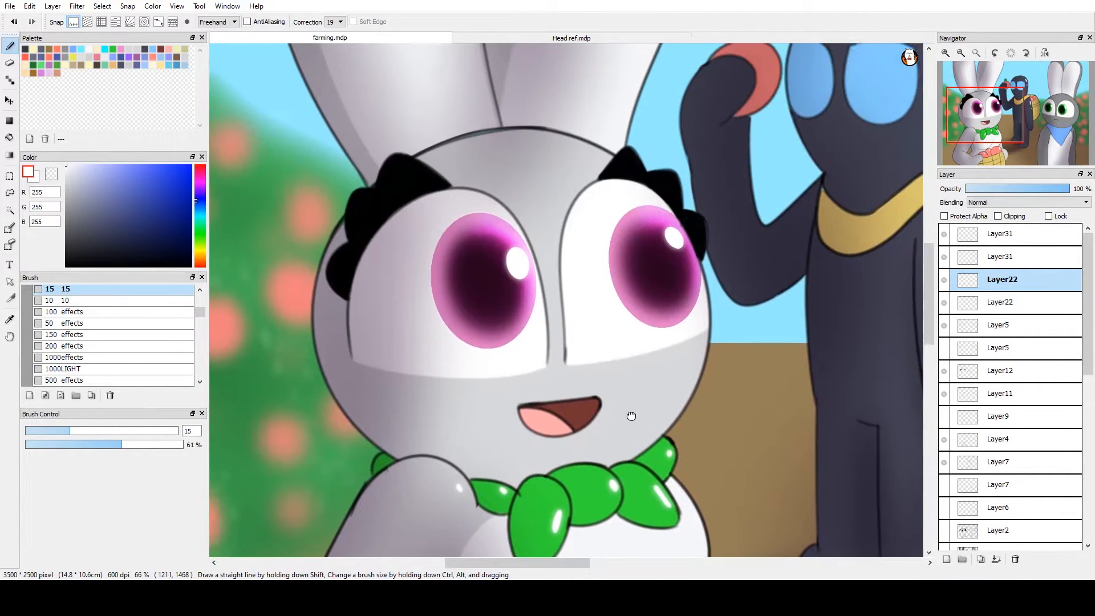
scroll(492, 399, down, 1)
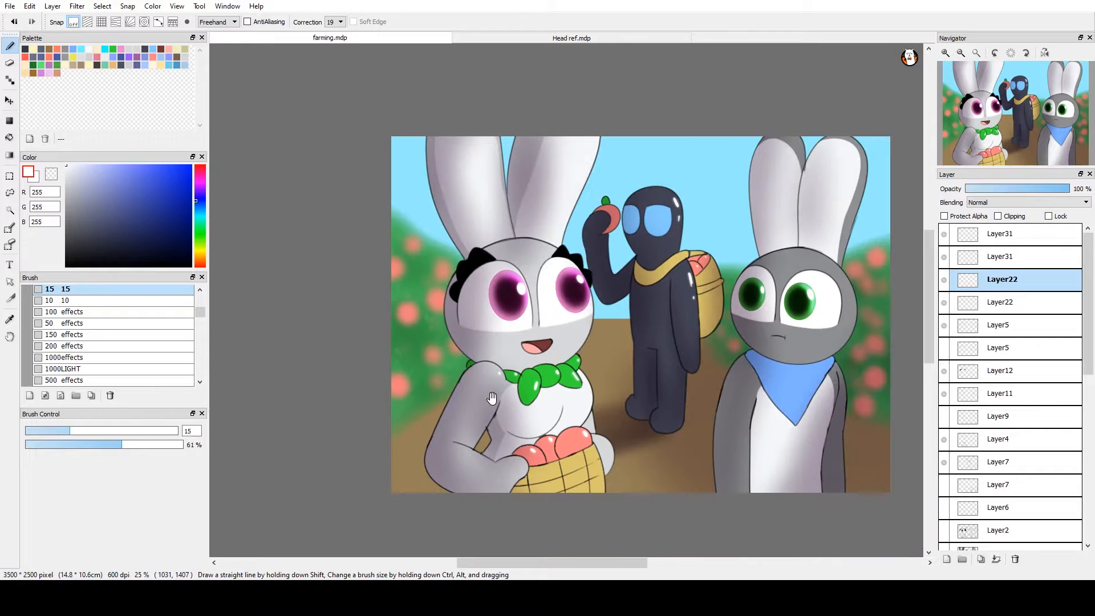
drag(649, 368, 620, 392)
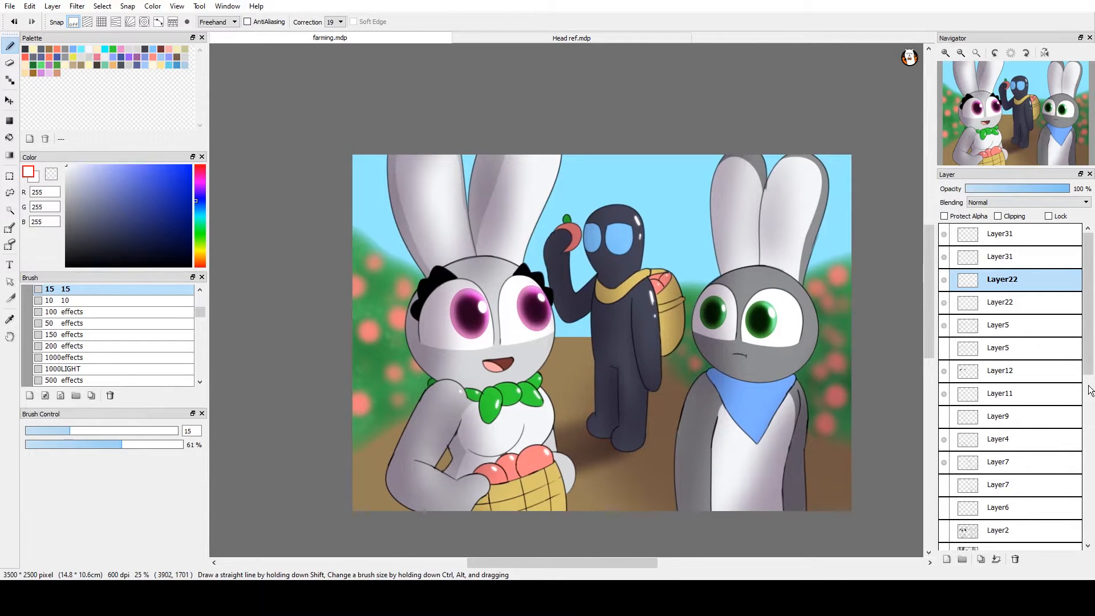
drag(1088, 300, 1093, 561)
click(1015, 540)
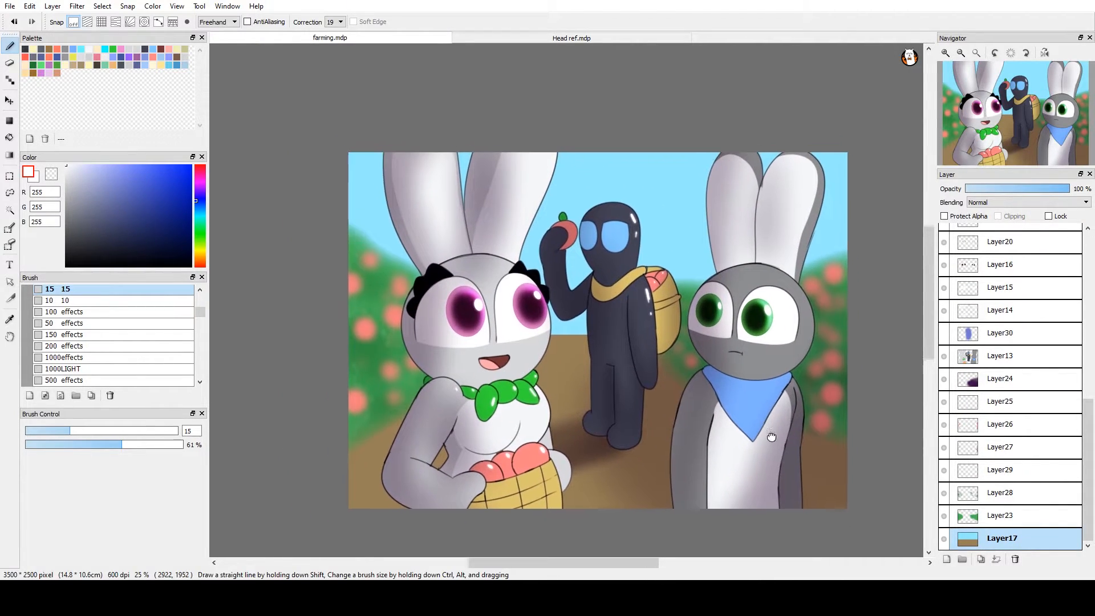
scroll(788, 443, up, 1)
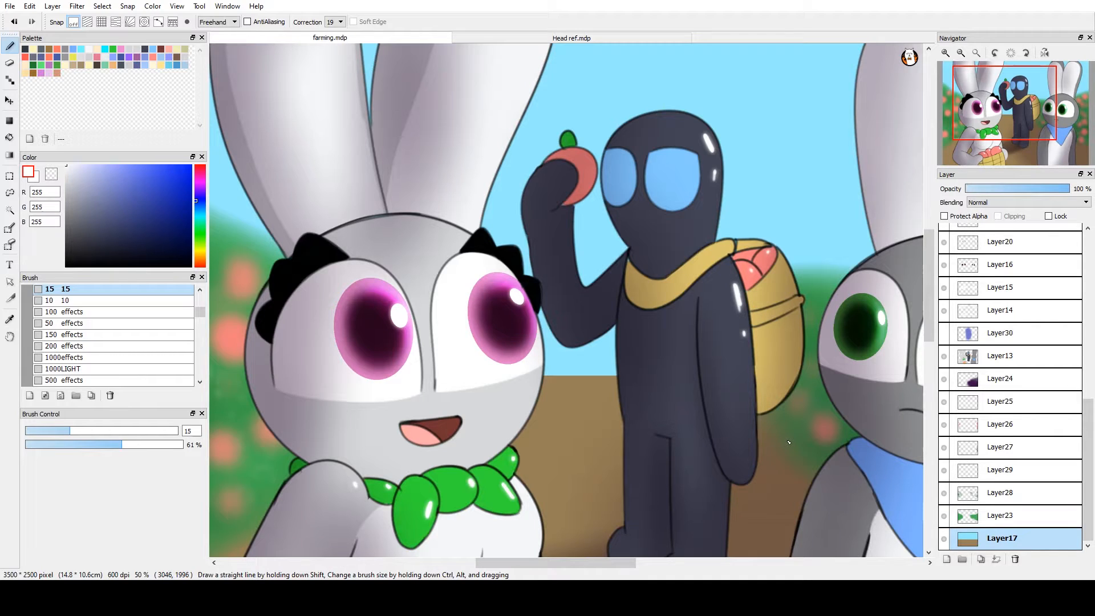
scroll(741, 419, down, 1)
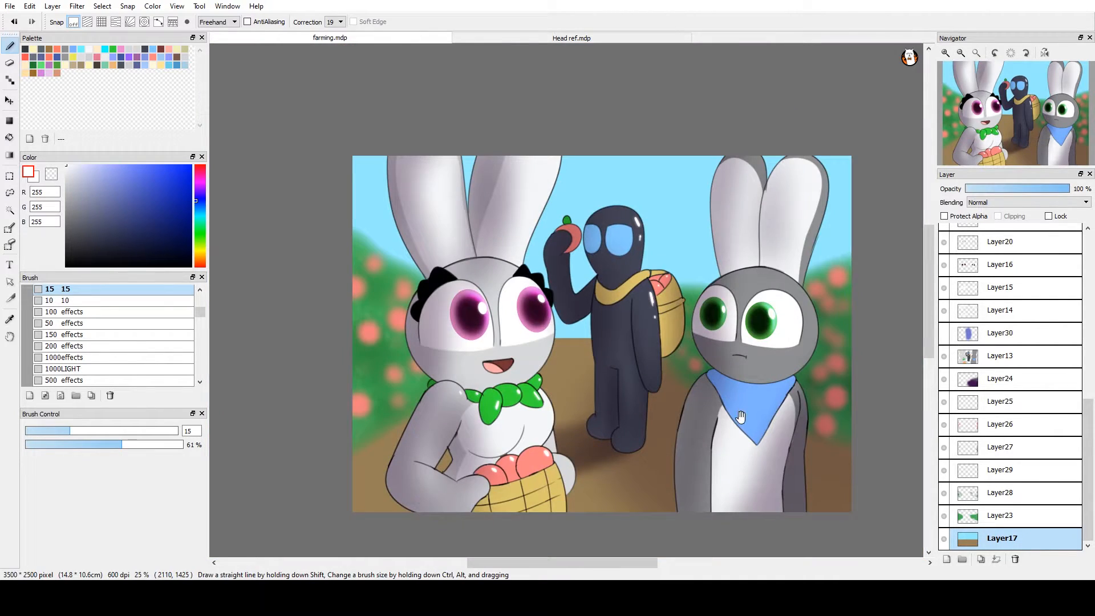
Pick the sky's light blue, RGB 149, 235, 255, and add a new layer above Layer17 with Layer17 hidden
drag(870, 475, 835, 424)
right_click(654, 184)
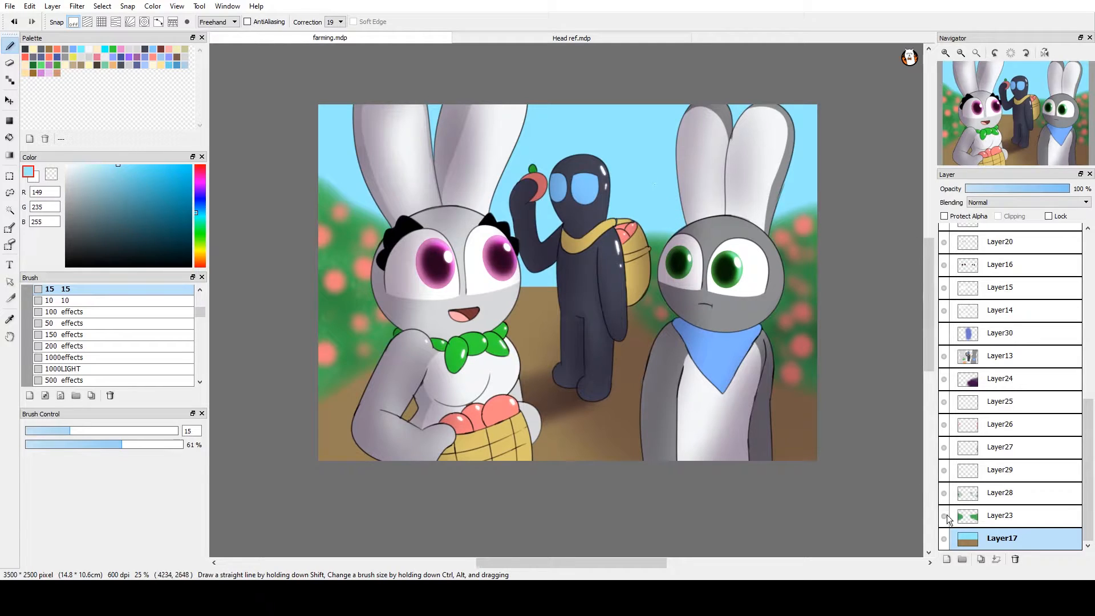
click(947, 535)
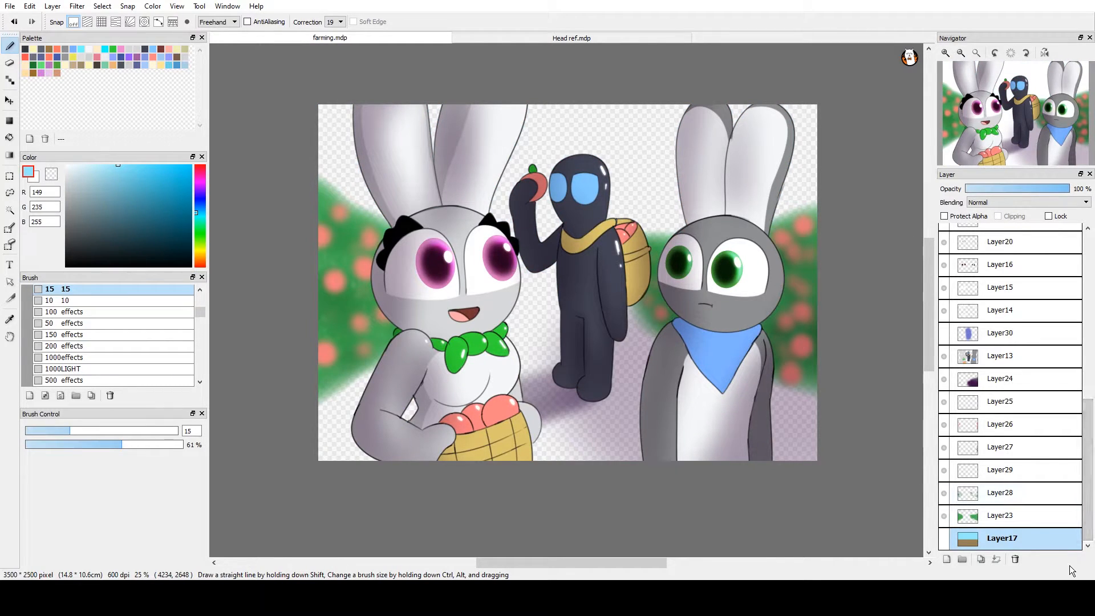
click(947, 559)
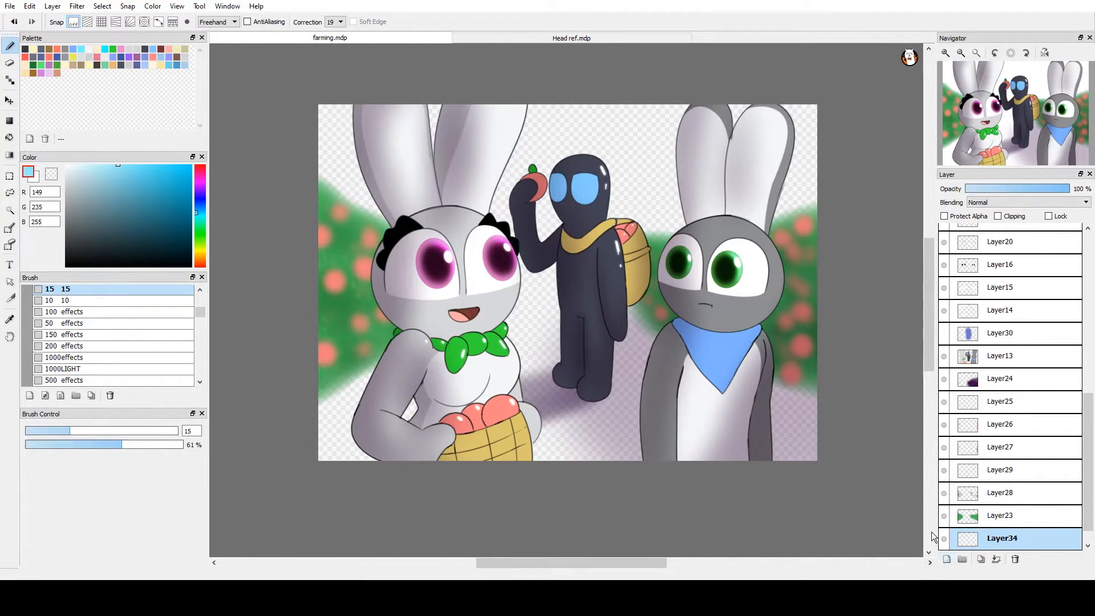
Cover the whole canvas on the new layer with a light blue filled shape
key(ctrl+minus)
click(9, 121)
drag(390, 439, 762, 86)
key(ctrl+plus)
key(ctrl+plus)
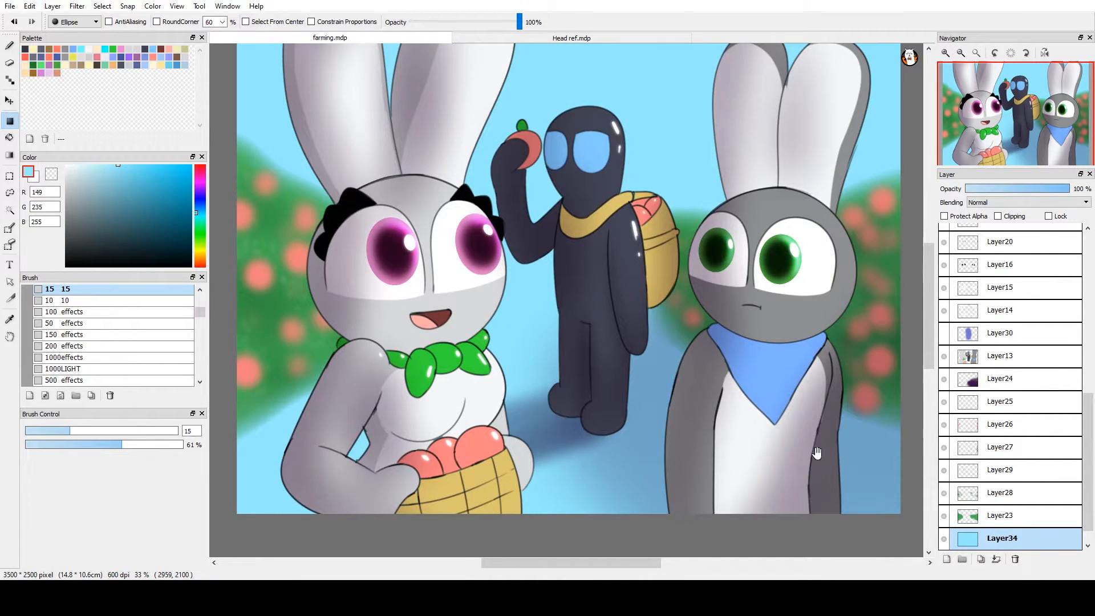
Move the sky-and-ground Layer17 above the blue Layer34, show it, and sample its brown ground colour, RGB 151, 127, 87
drag(816, 453, 862, 444)
drag(1087, 450, 1054, 558)
drag(987, 539, 941, 521)
click(942, 519)
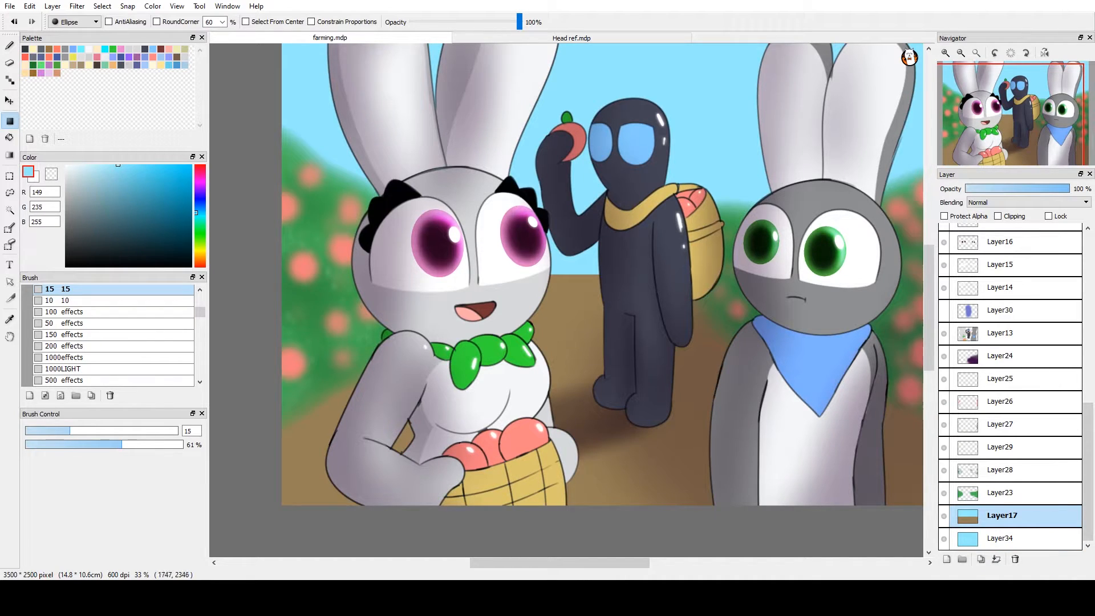
alt+click(566, 297)
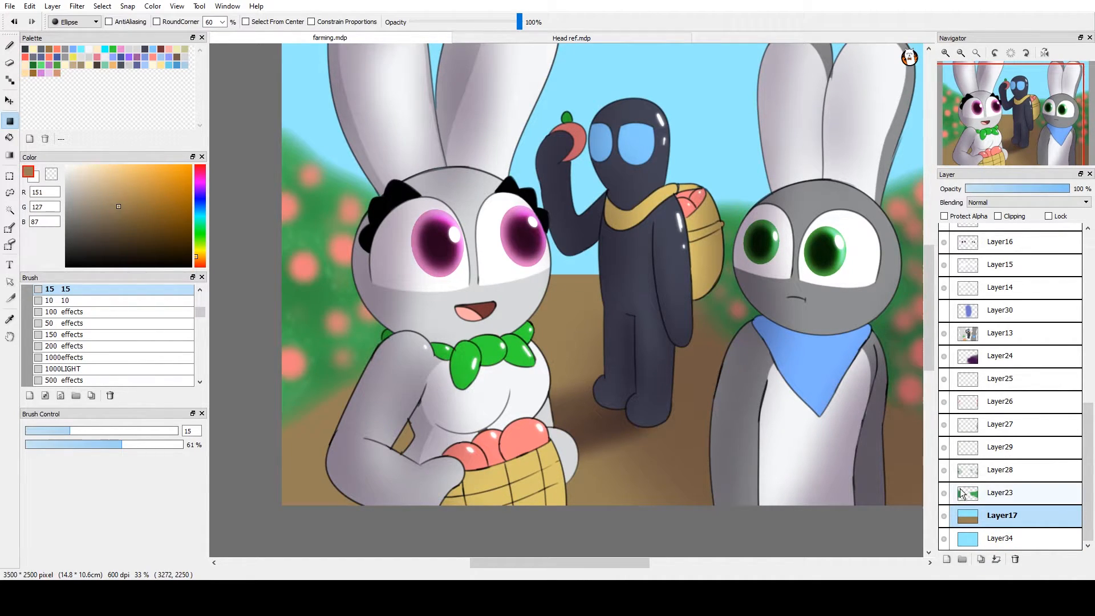
Hide Layer17 again and add a new empty layer directly above the blue-filled Layer34
drag(945, 525, 948, 531)
click(965, 536)
click(941, 532)
click(946, 559)
drag(741, 483, 698, 472)
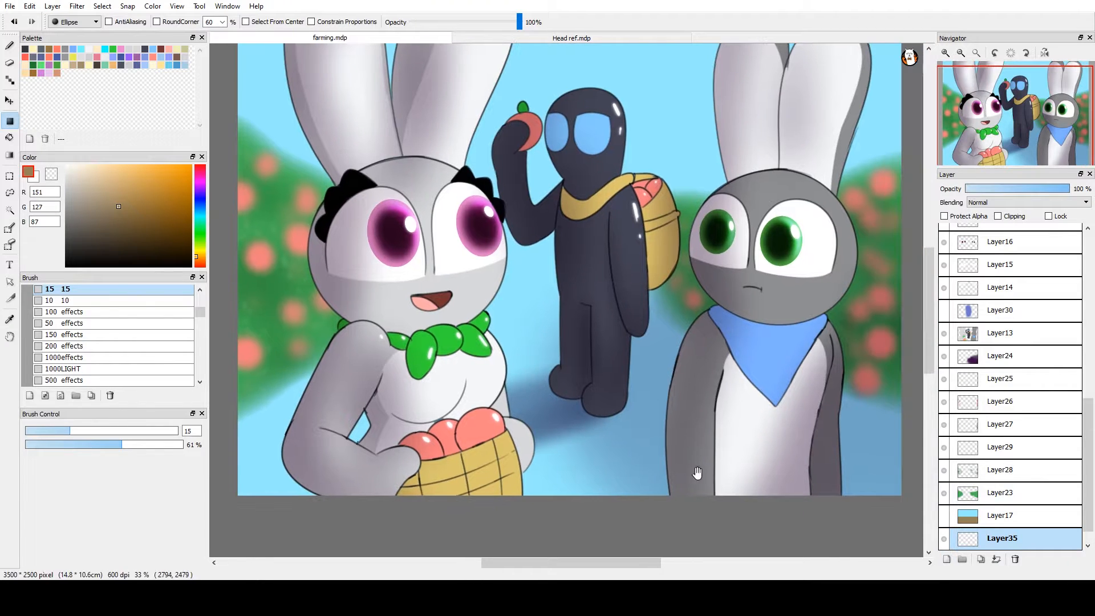
scroll(602, 409, down, 1)
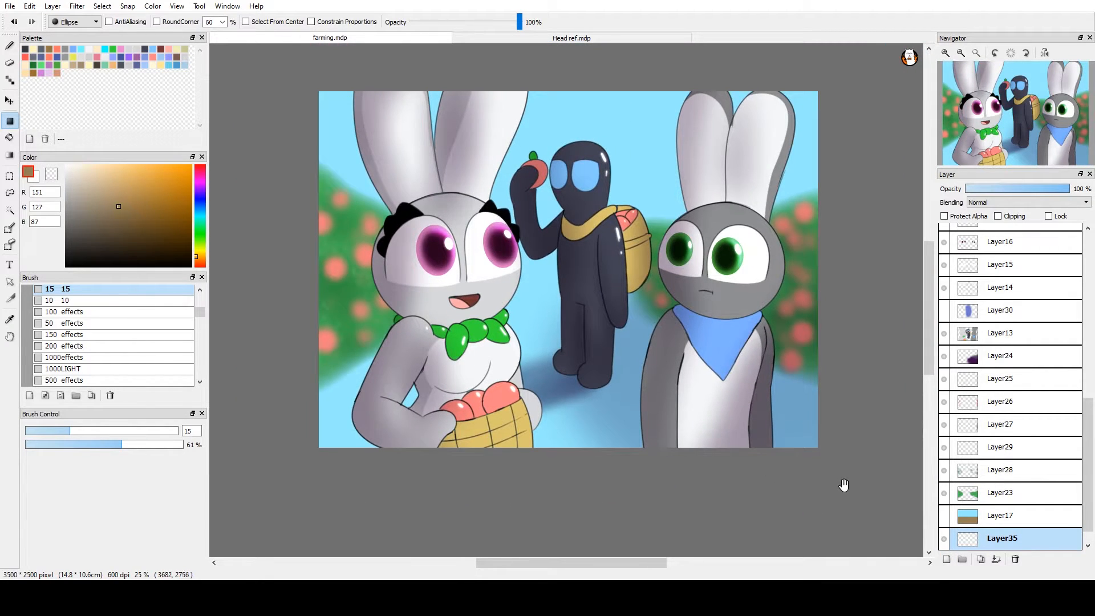
Paint a brown dirt ground across the lower part of the scene on Layer35 with the 1000effects brush
drag(843, 485, 869, 291)
drag(747, 430, 775, 381)
click(146, 345)
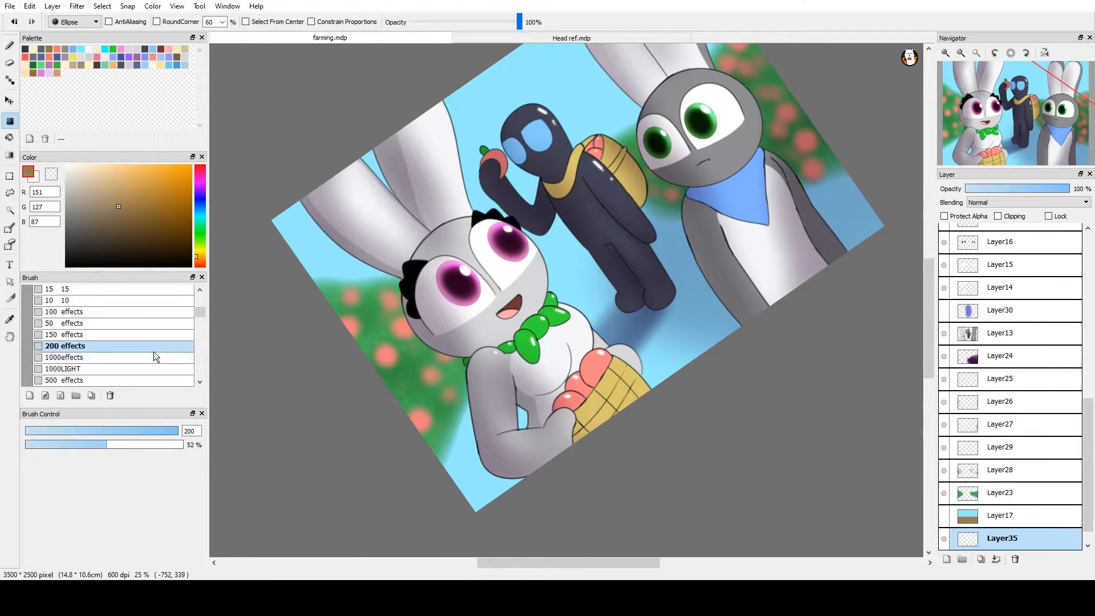
click(153, 357)
scroll(354, 479, down, 2)
mouse_move(460, 495)
mouse_down()
mouse_move(910, 174)
mouse_move(454, 512)
mouse_move(883, 163)
mouse_move(485, 426)
mouse_move(899, 113)
mouse_move(713, 228)
mouse_move(437, 437)
mouse_move(641, 279)
mouse_move(810, 204)
mouse_up()
key(ctrl+z)
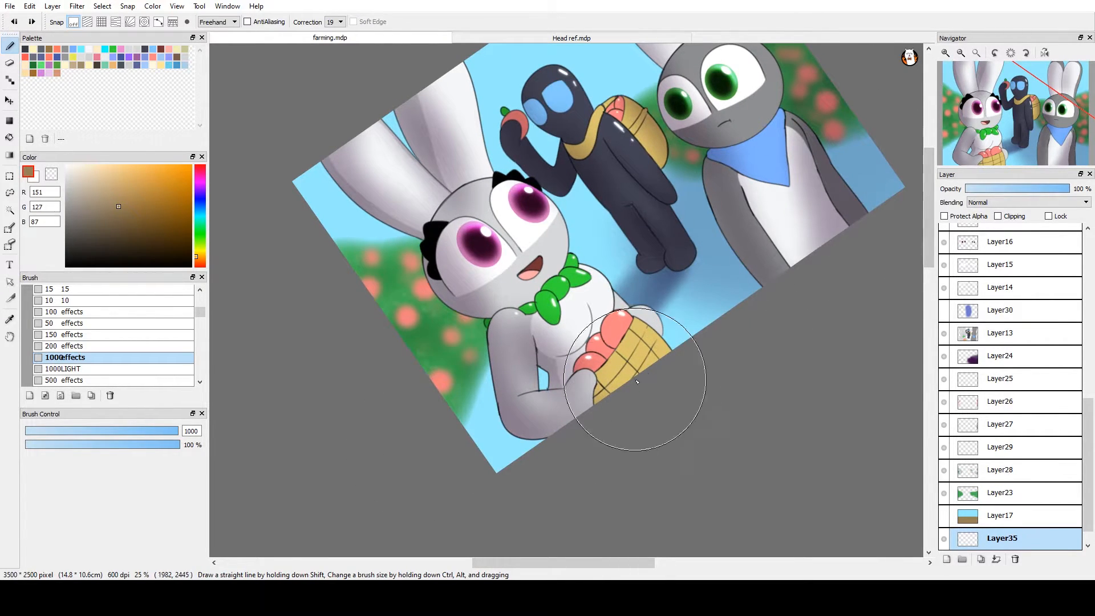
mouse_move(492, 490)
mouse_down()
mouse_move(764, 311)
mouse_move(450, 506)
mouse_move(955, 136)
mouse_move(679, 311)
mouse_move(567, 399)
mouse_move(942, 133)
mouse_move(602, 368)
mouse_up()
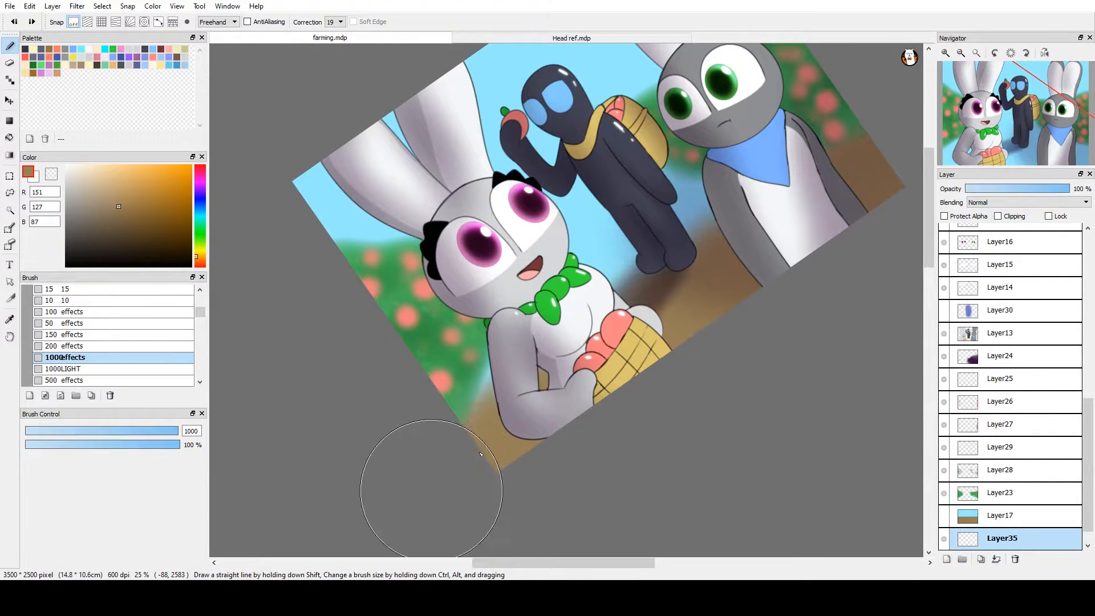
mouse_move(423, 448)
mouse_down()
mouse_move(657, 312)
mouse_move(704, 260)
mouse_move(472, 424)
mouse_move(929, 106)
mouse_up()
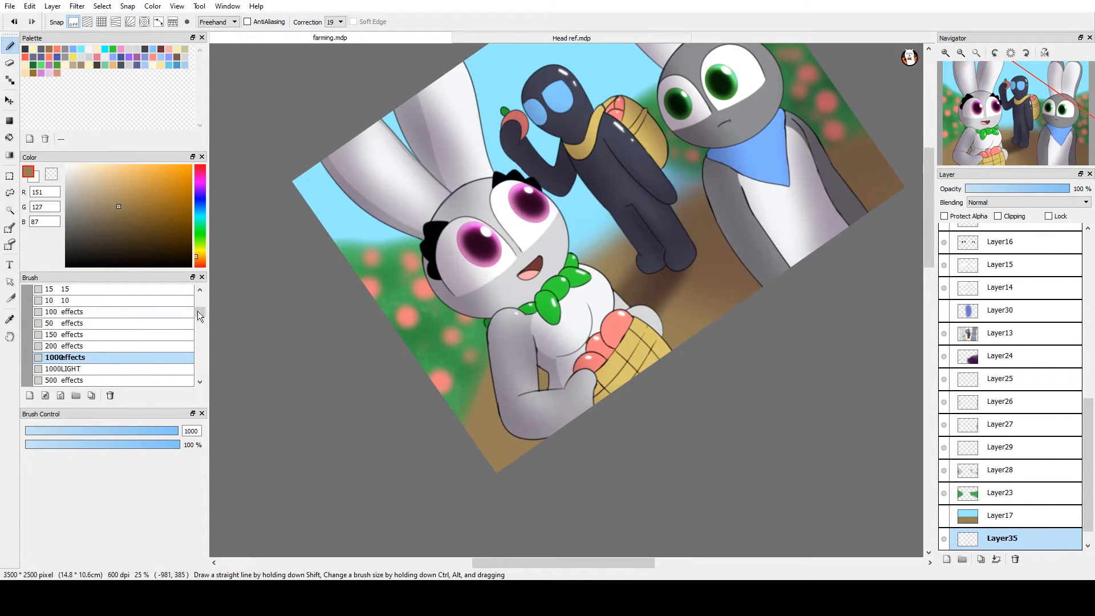
click(146, 380)
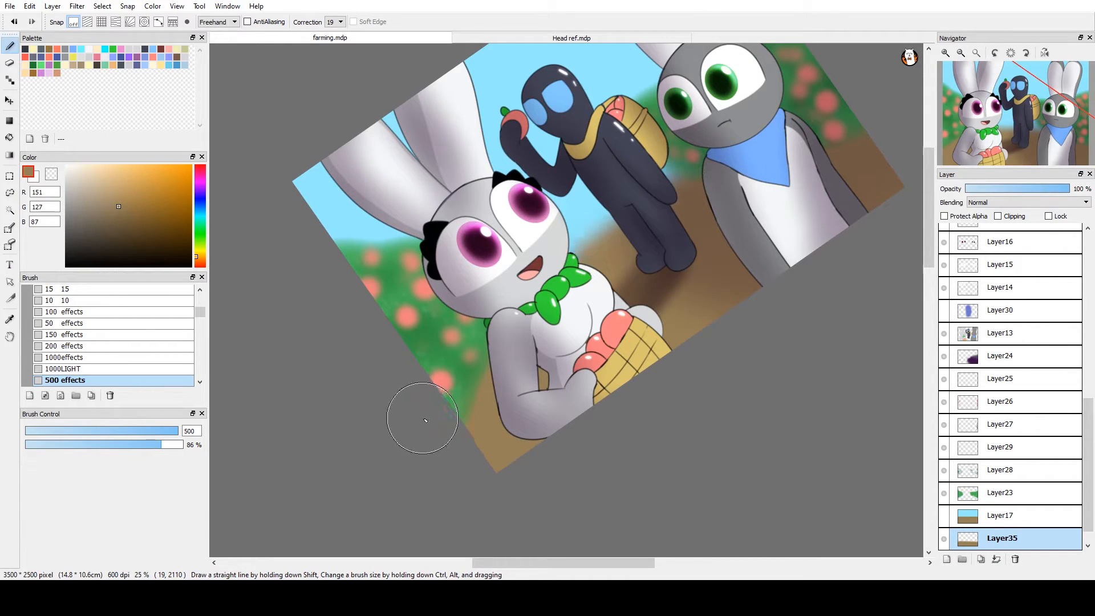
key(ctrl+z)
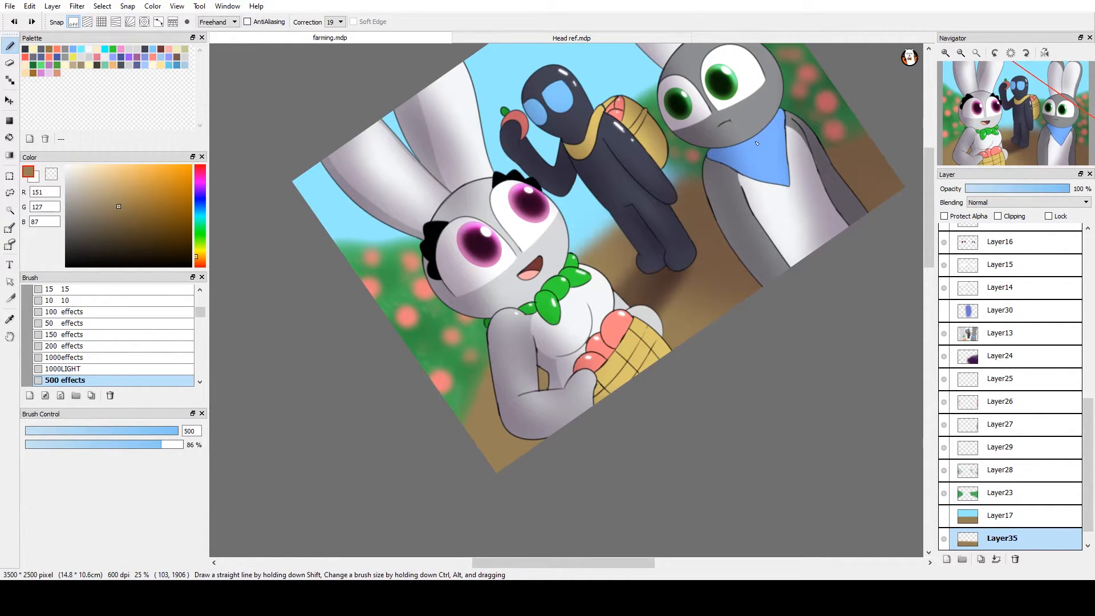
Add a new layer directly above Layer34 and paint a hedge strip behind the figures in the bushes' green with the 500 effects brush
drag(715, 271, 751, 352)
drag(821, 353, 714, 401)
drag(823, 396, 806, 435)
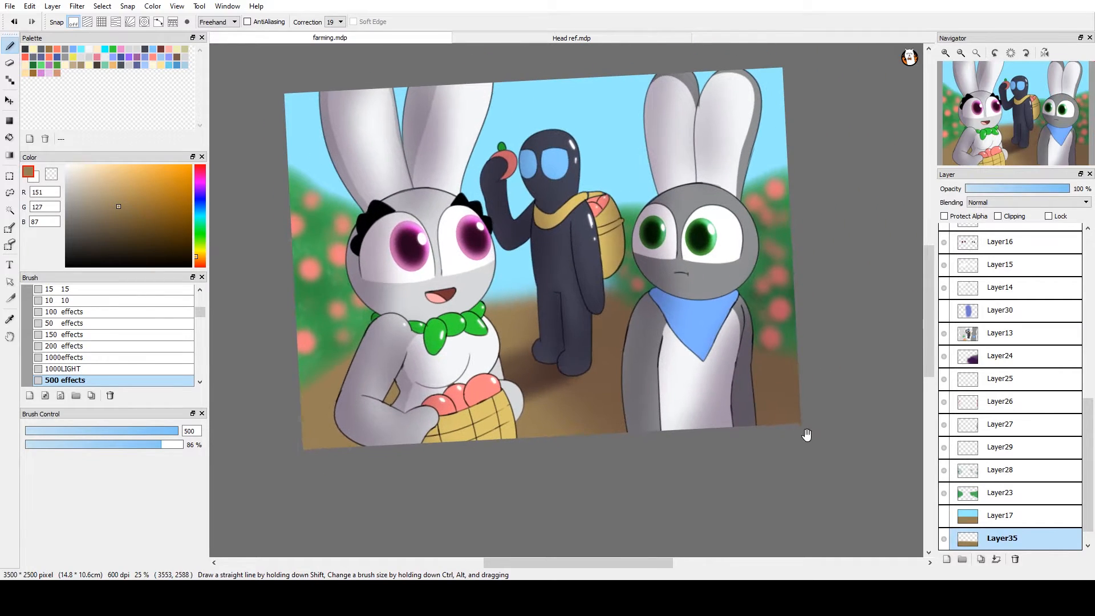
drag(797, 340, 883, 393)
scroll(1085, 541, down, 1)
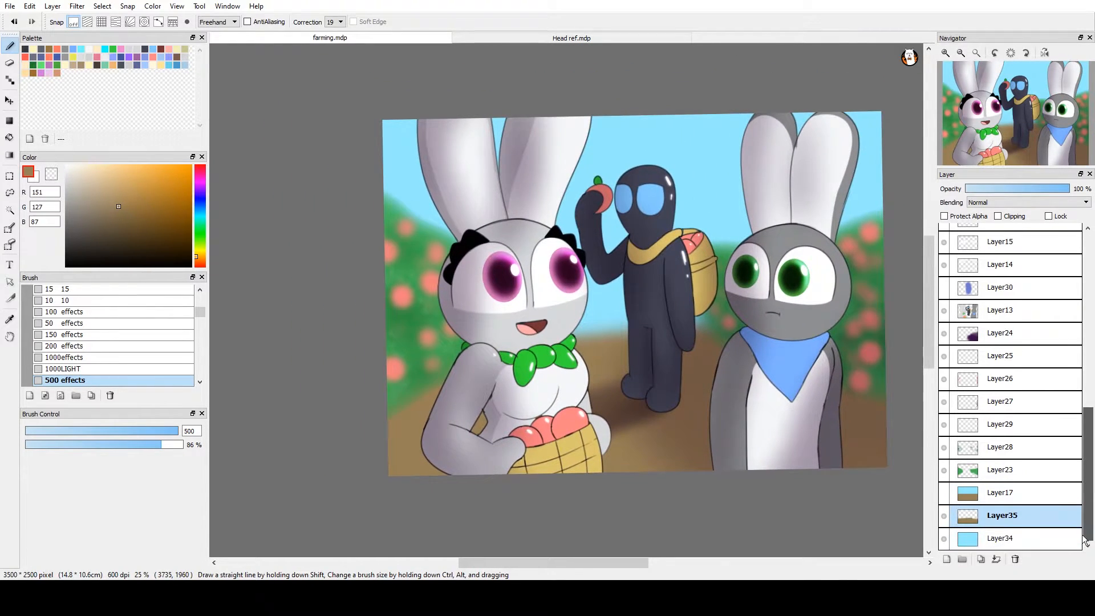
click(989, 545)
click(947, 560)
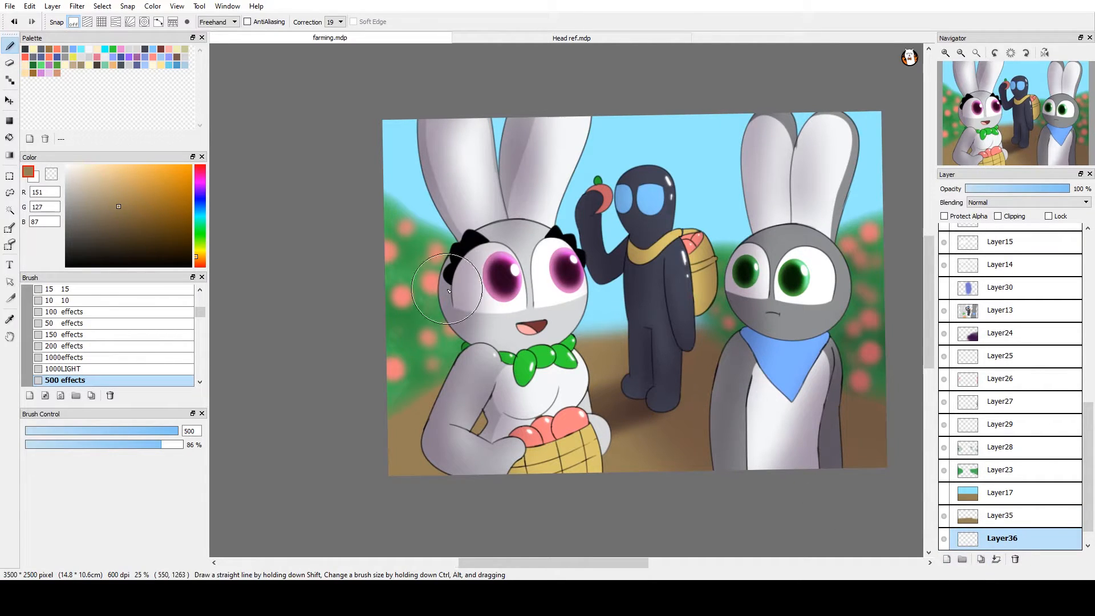
alt+click(415, 368)
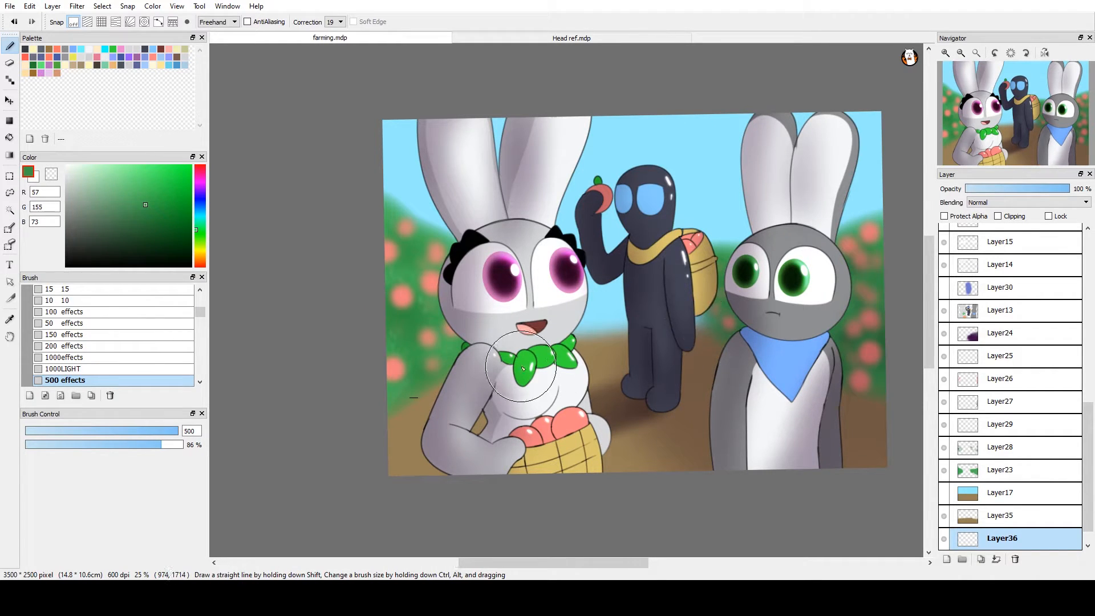
drag(534, 362, 569, 369)
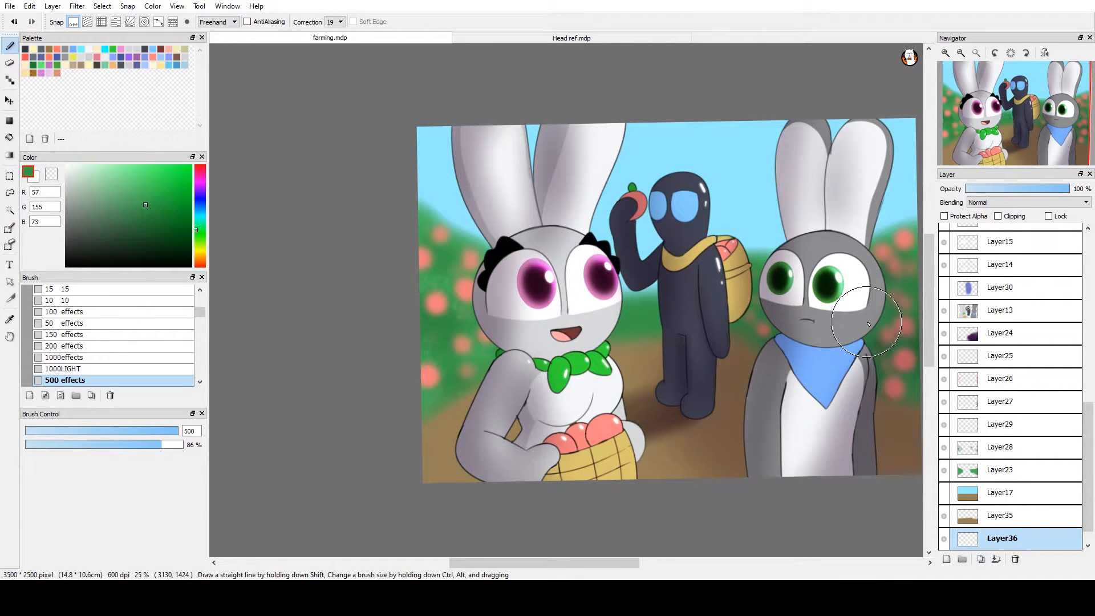
Erase thin vertical grass-blade streaks along the hedge's upper edge between the pink-eyed bunny and the dark figure, using the size 15 brush with transparent color
scroll(868, 323, up, 4)
mouse_move(865, 318)
mouse_down()
mouse_move(789, 378)
mouse_move(392, 354)
mouse_move(455, 306)
mouse_up()
click(135, 291)
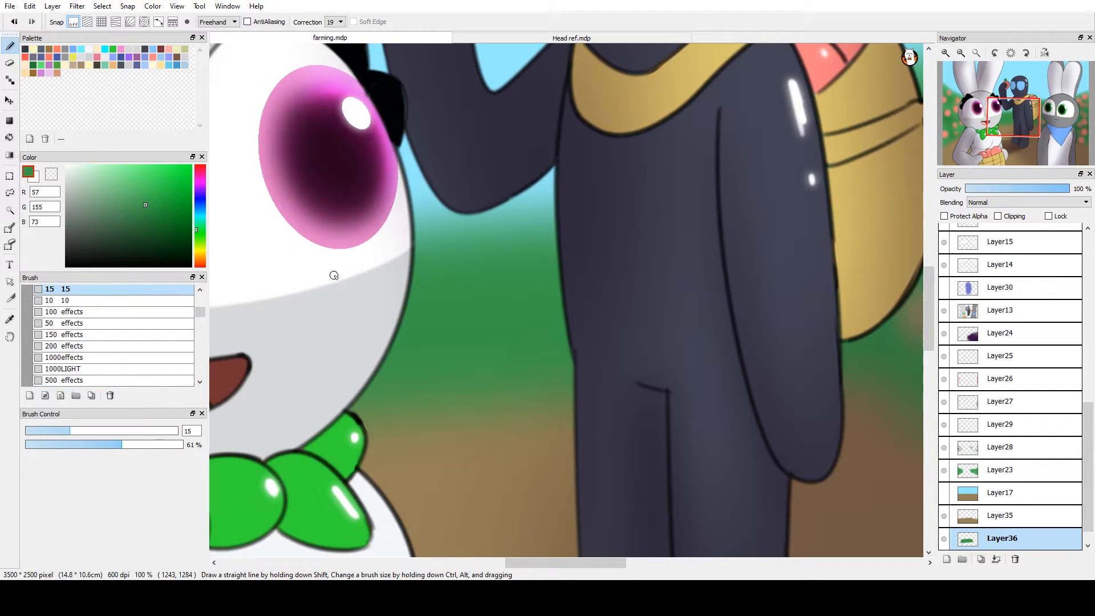
key(x)
drag(451, 263, 455, 197)
drag(465, 269, 462, 196)
drag(435, 259, 435, 182)
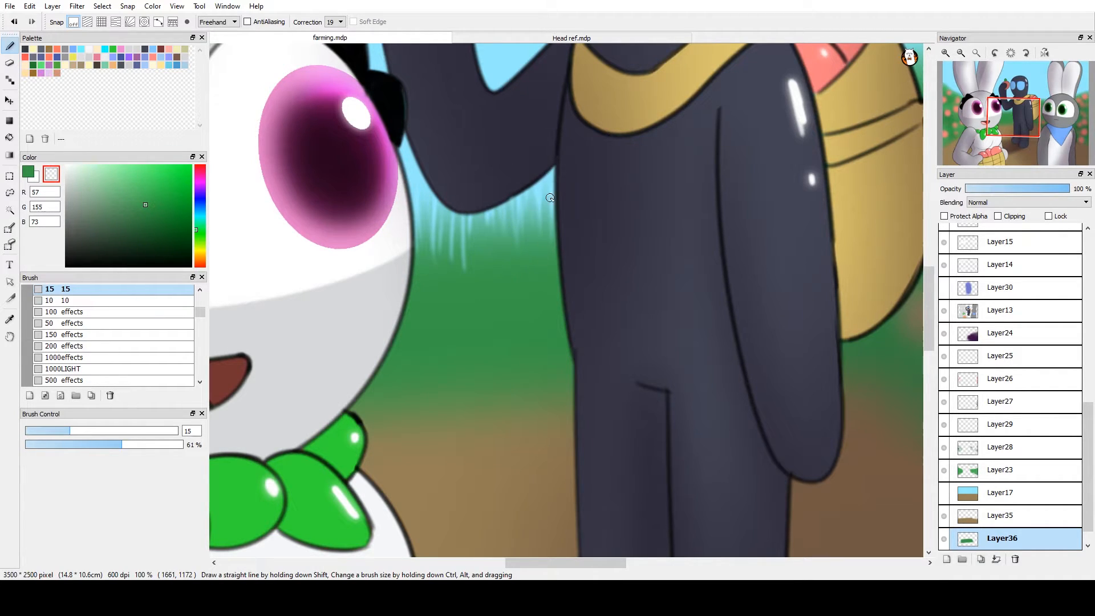
drag(415, 210, 577, 237)
drag(560, 275, 580, 235)
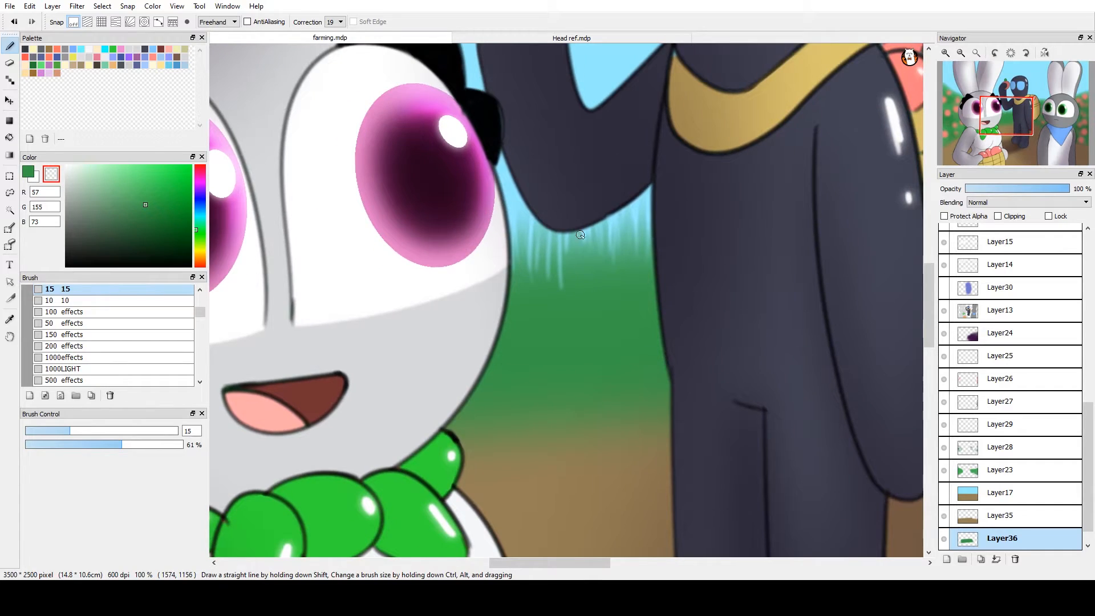
Set the painting color to light red (RGB 221, 122, 124) and choose the 50 effects brush
click(199, 176)
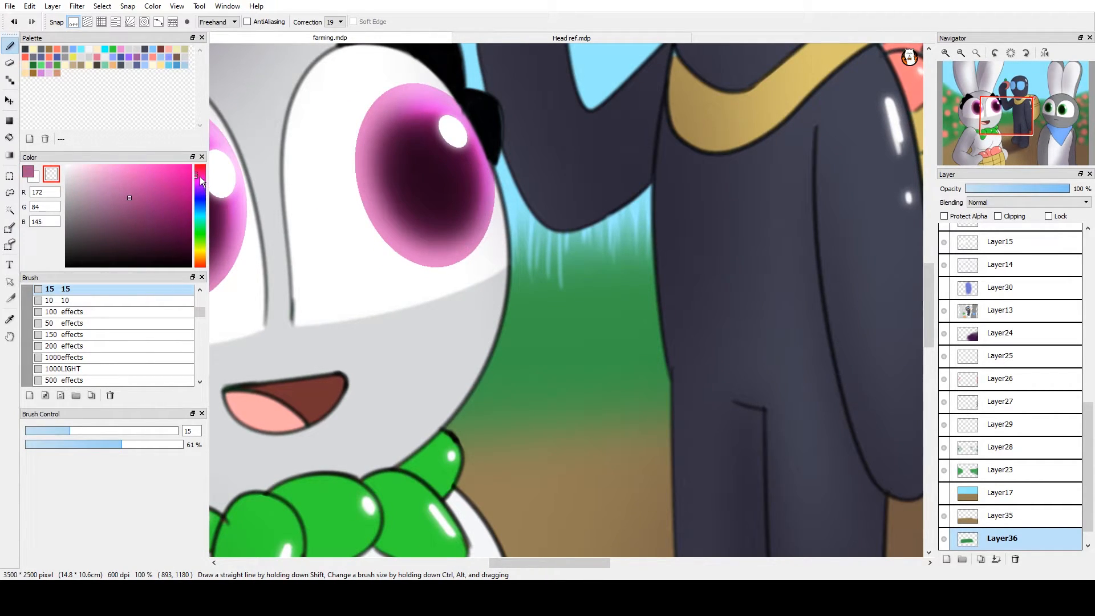
click(200, 168)
drag(185, 176, 121, 178)
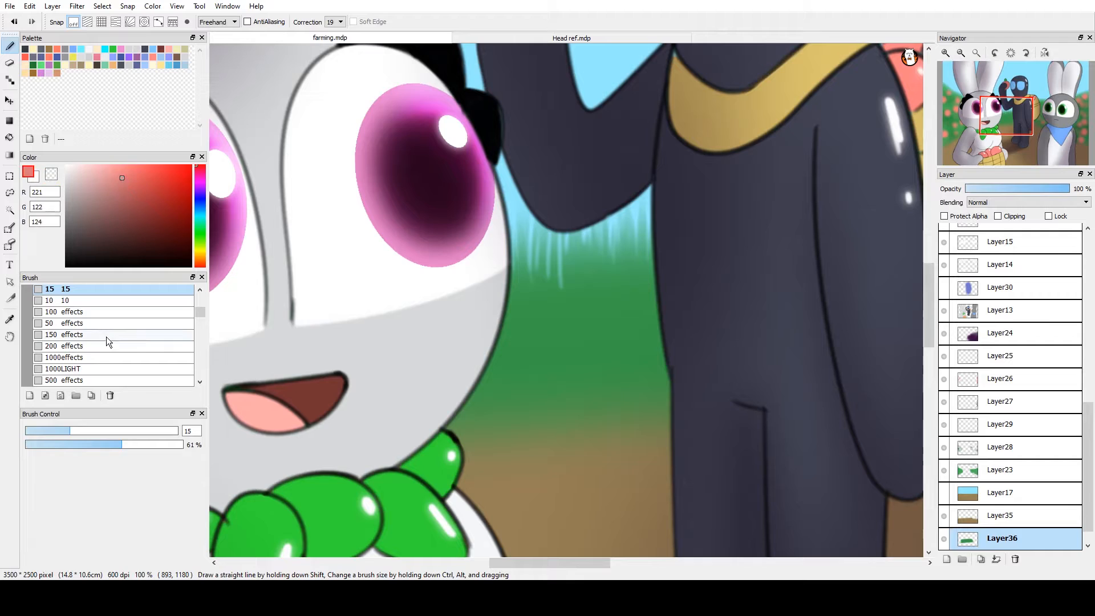
click(105, 323)
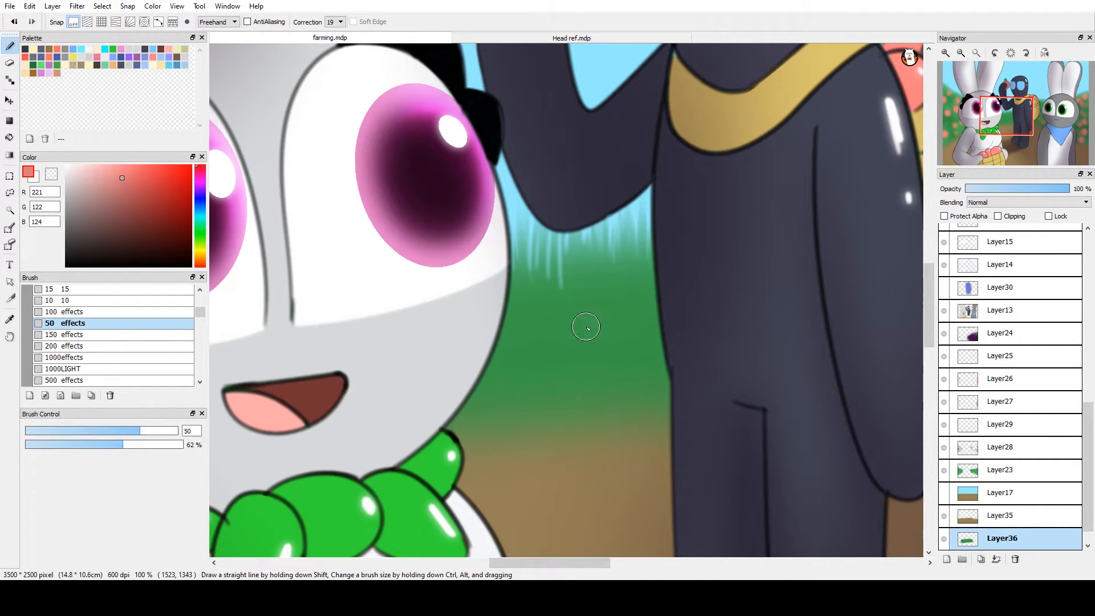
Dab small light red flowers over the hedge between the pink-eyed bunny and the dark figure
click(627, 315)
click(554, 326)
click(592, 345)
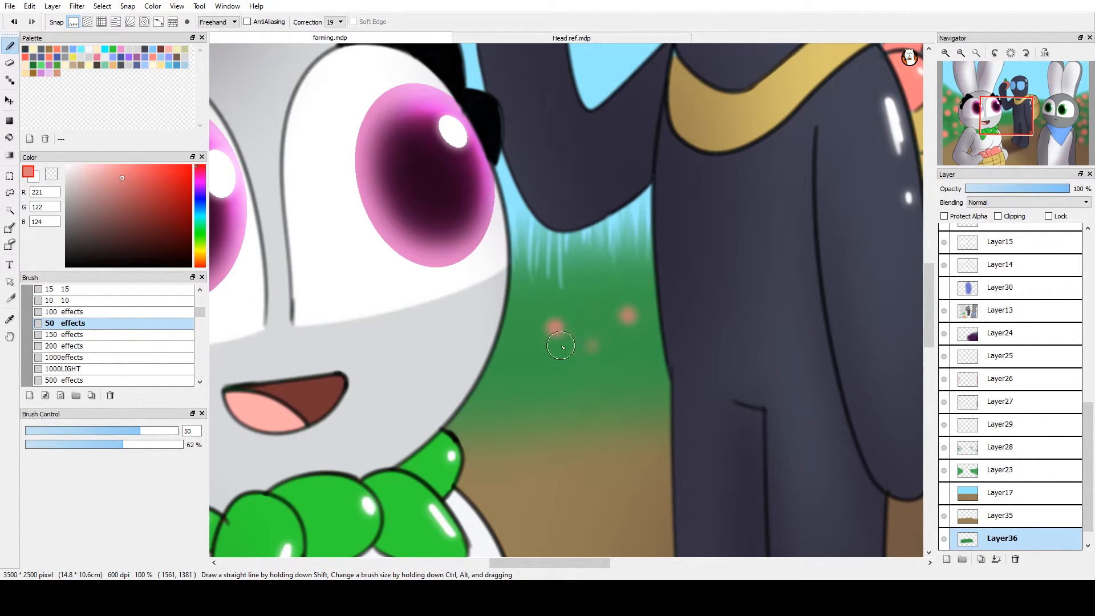
click(541, 306)
click(525, 368)
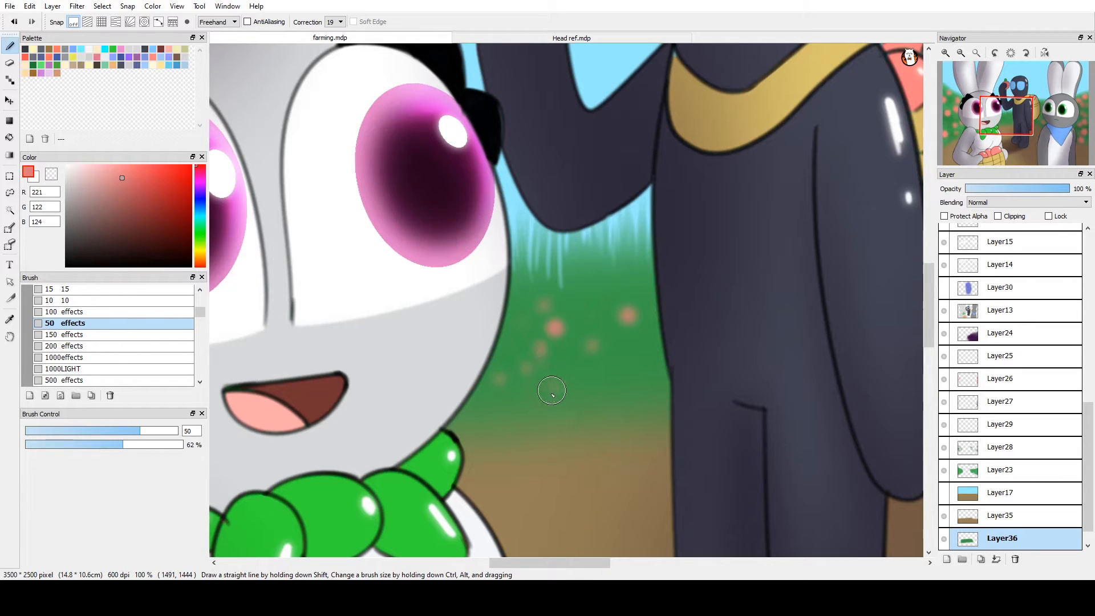
click(552, 389)
click(516, 325)
click(580, 325)
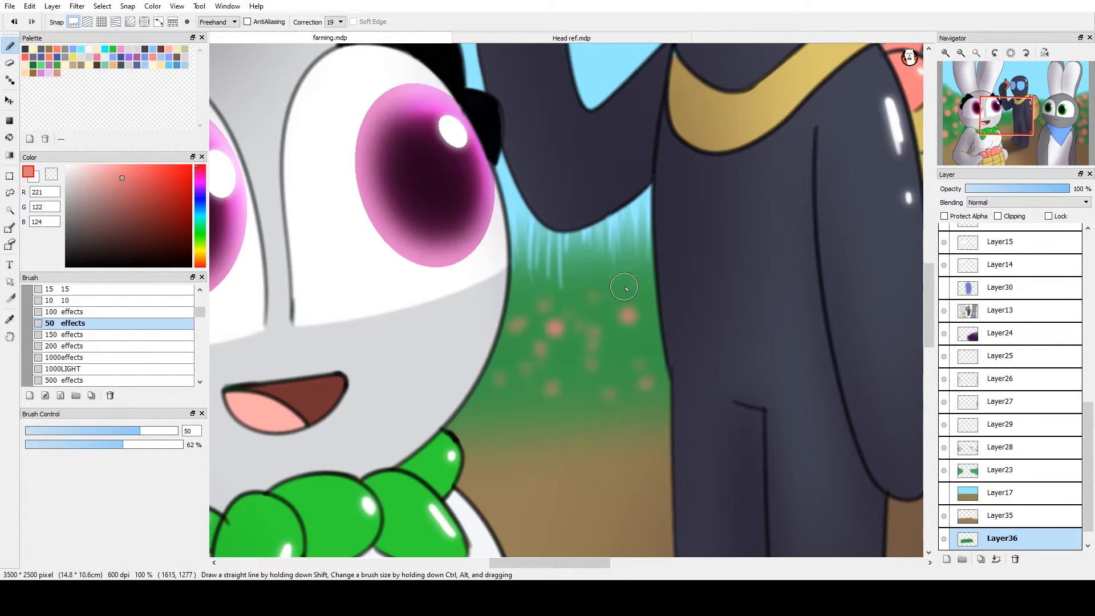
click(644, 324)
click(643, 360)
click(619, 280)
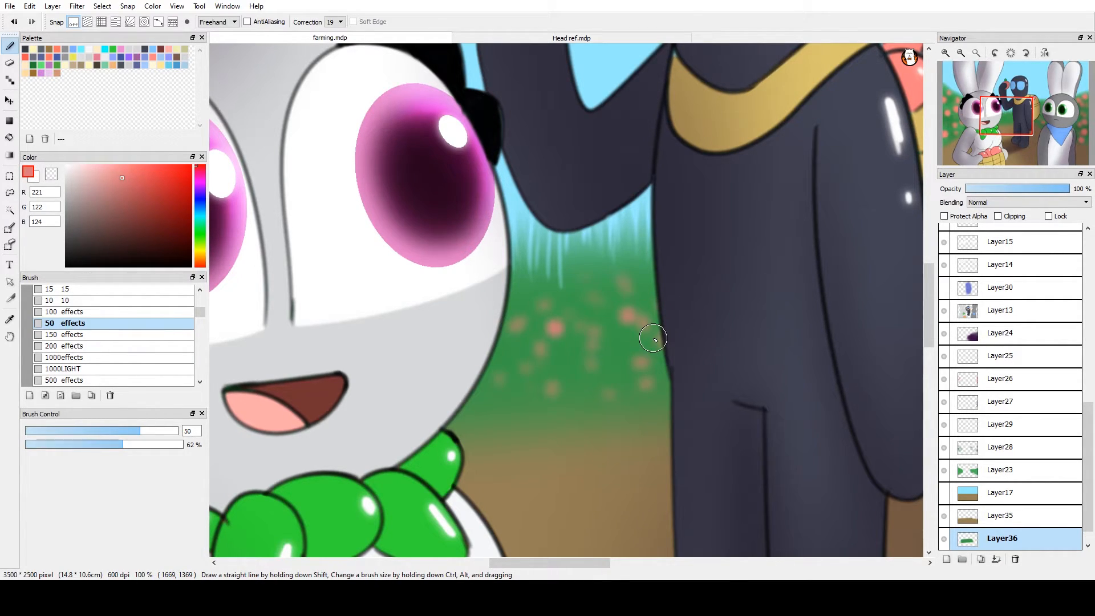
Undo the light red flower dabs on the distant hedge
scroll(655, 340, down, 5)
scroll(655, 340, up, 7)
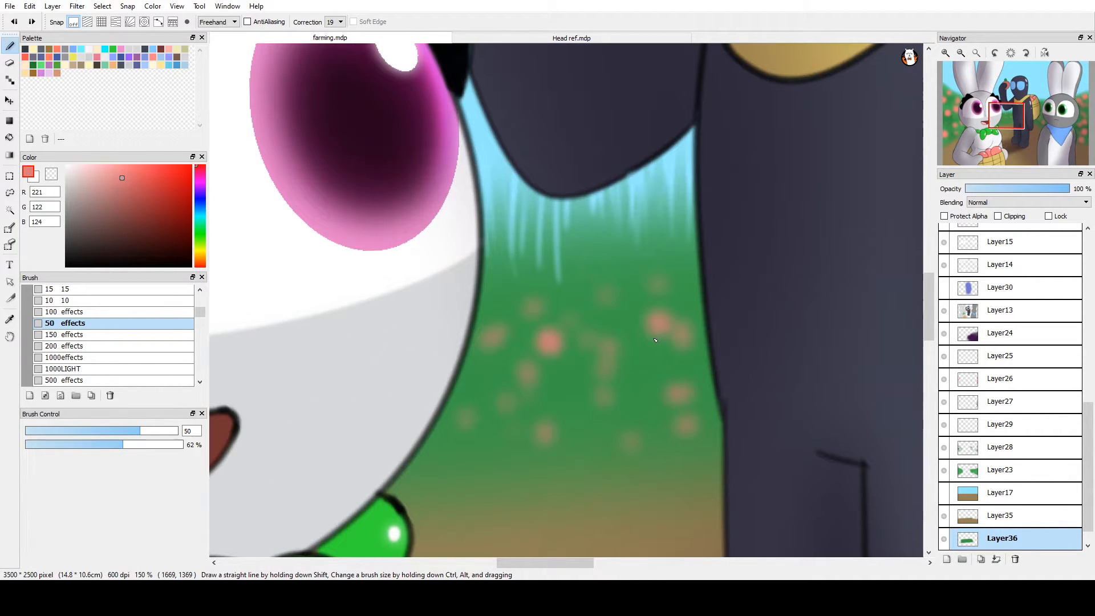
key(ctrl+z)
key(ctrl+z)
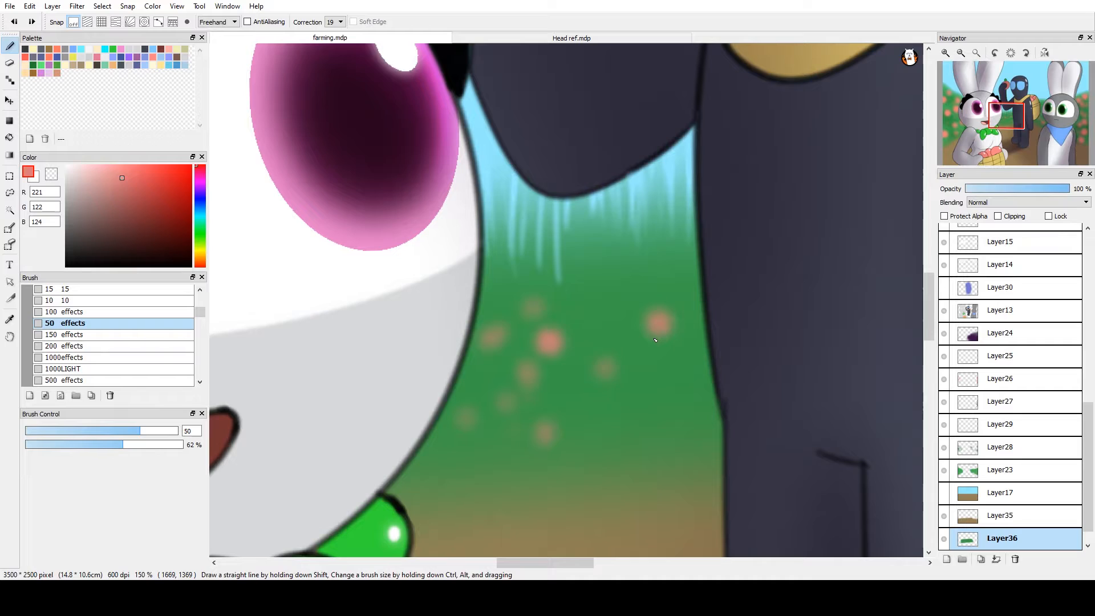
key(ctrl+z)
key(ctrl+z)
key(ctrl+z)
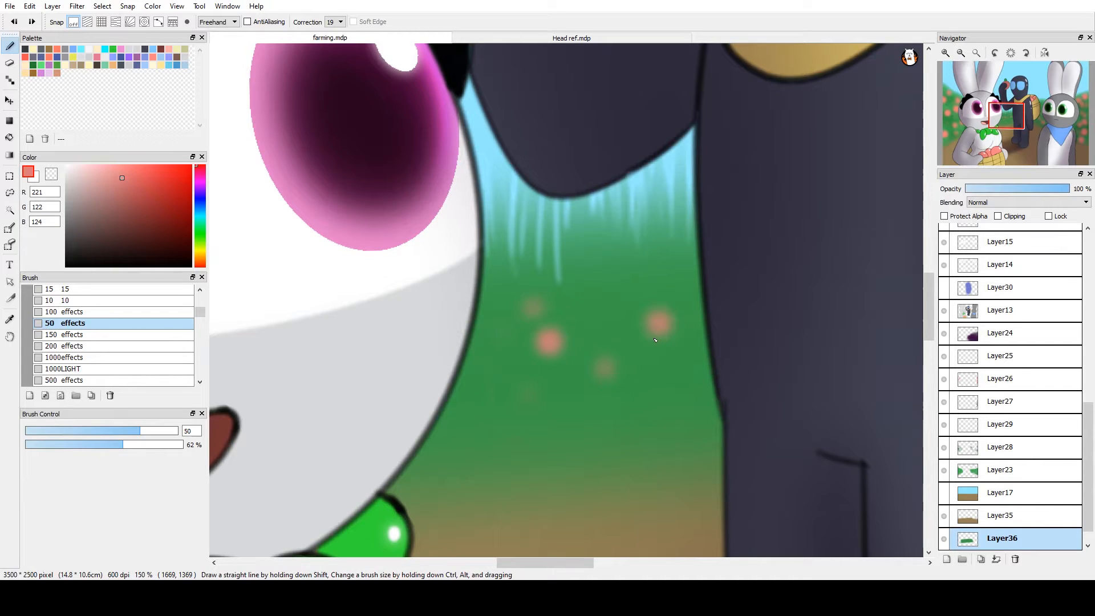
key(ctrl+z)
key(ctrl+z)
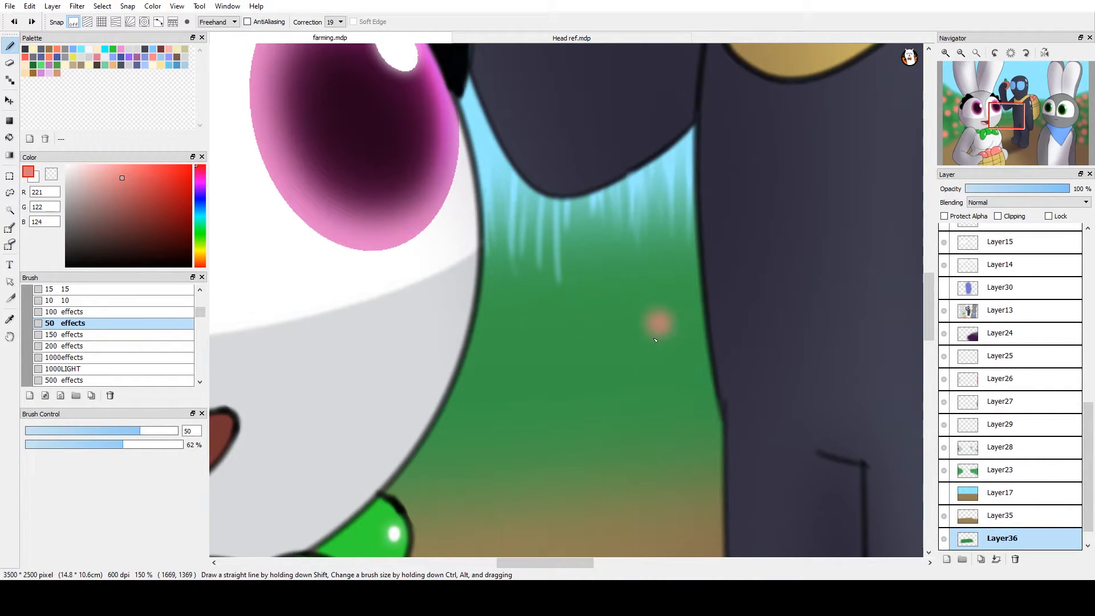
Try to shade the distant hedge in dark green (RGB 20, 80, 31) with the 500 effects brush
scroll(654, 337, down, 5)
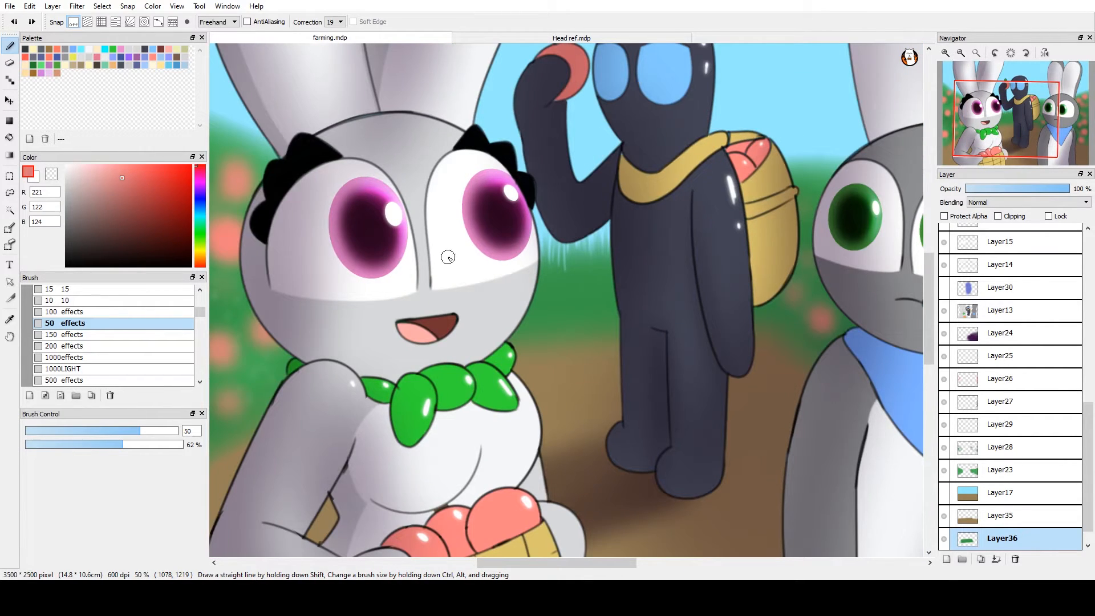
right_click(553, 280)
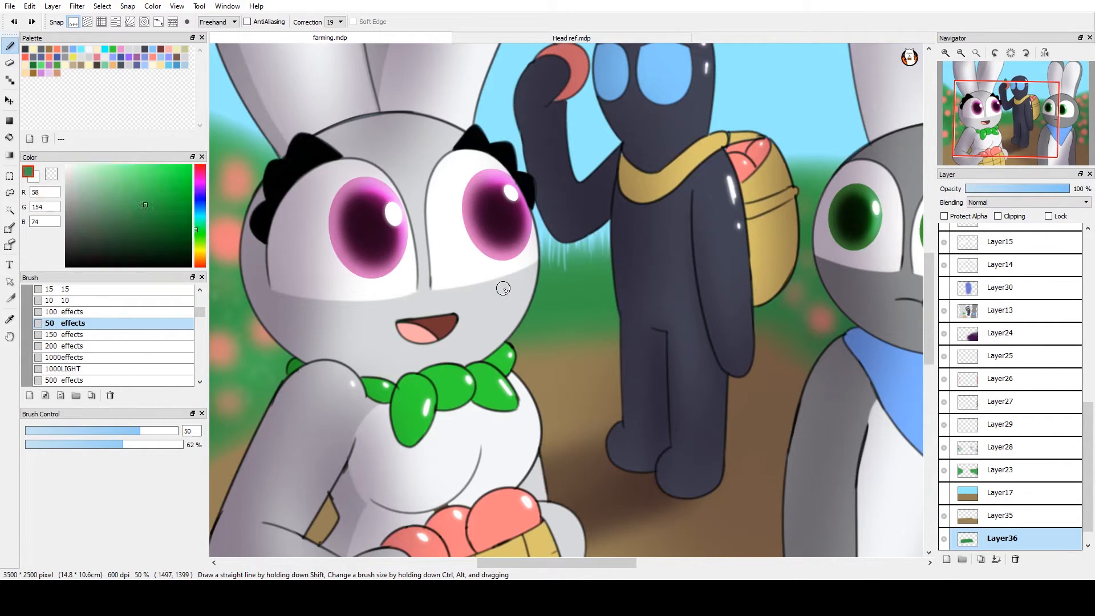
click(138, 372)
click(169, 378)
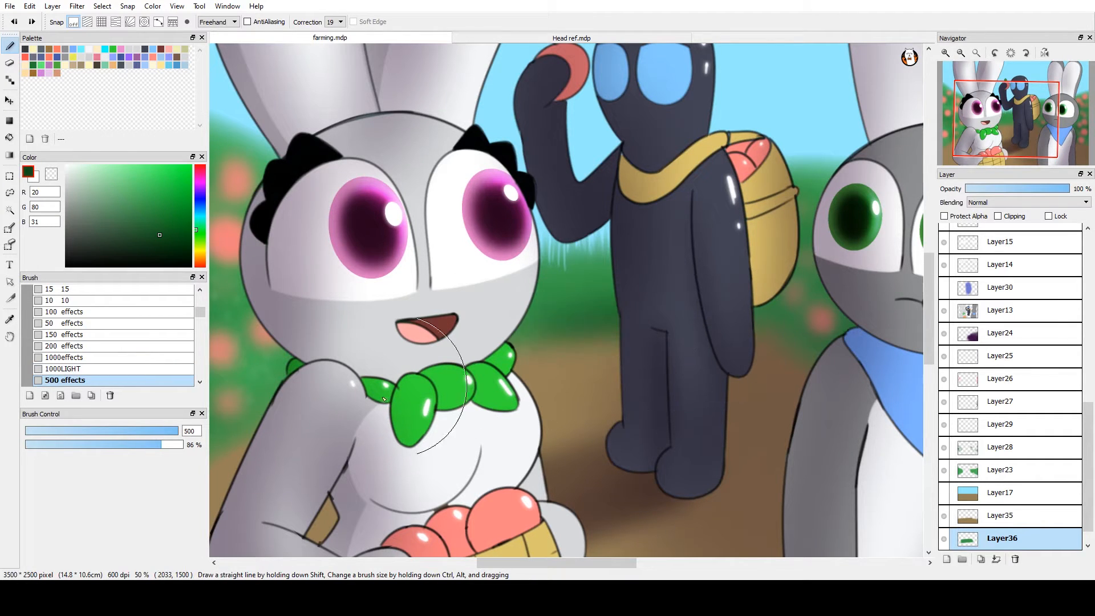
key(ctrl+z)
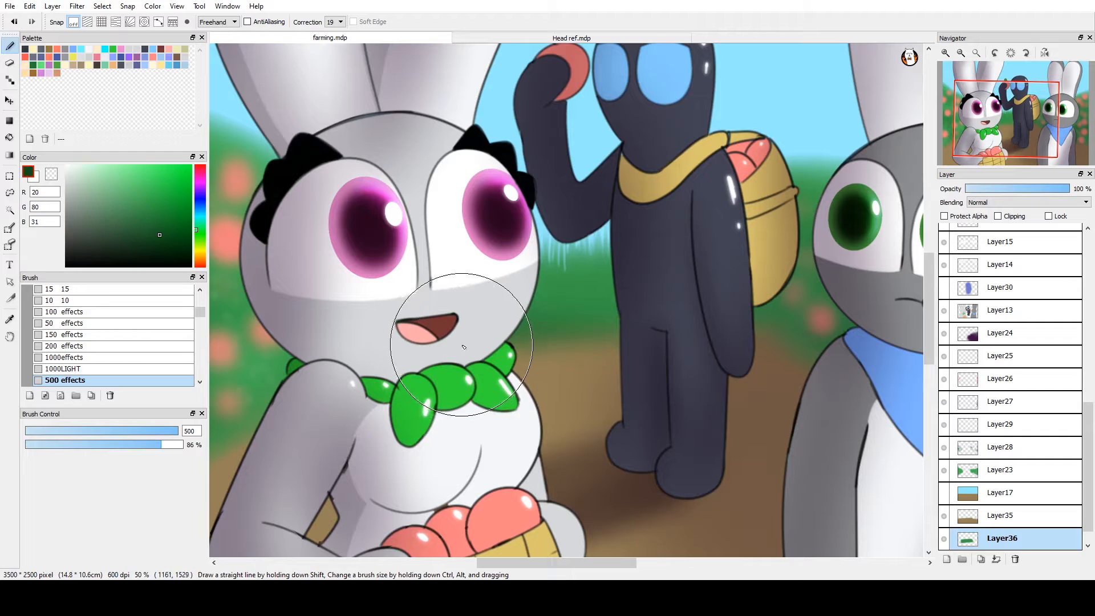
Erase grass-like streaks into the upper edge of the bush beside the pink-eyed bunny on Layer23, using the 50 effects brush with transparent color
drag(446, 459, 731, 457)
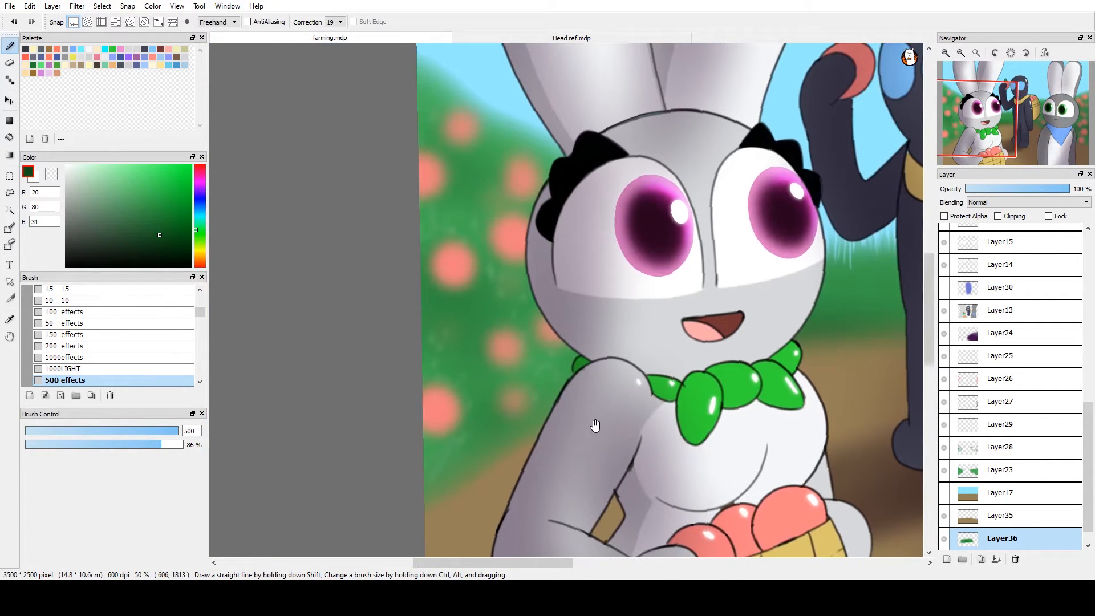
drag(619, 420, 636, 561)
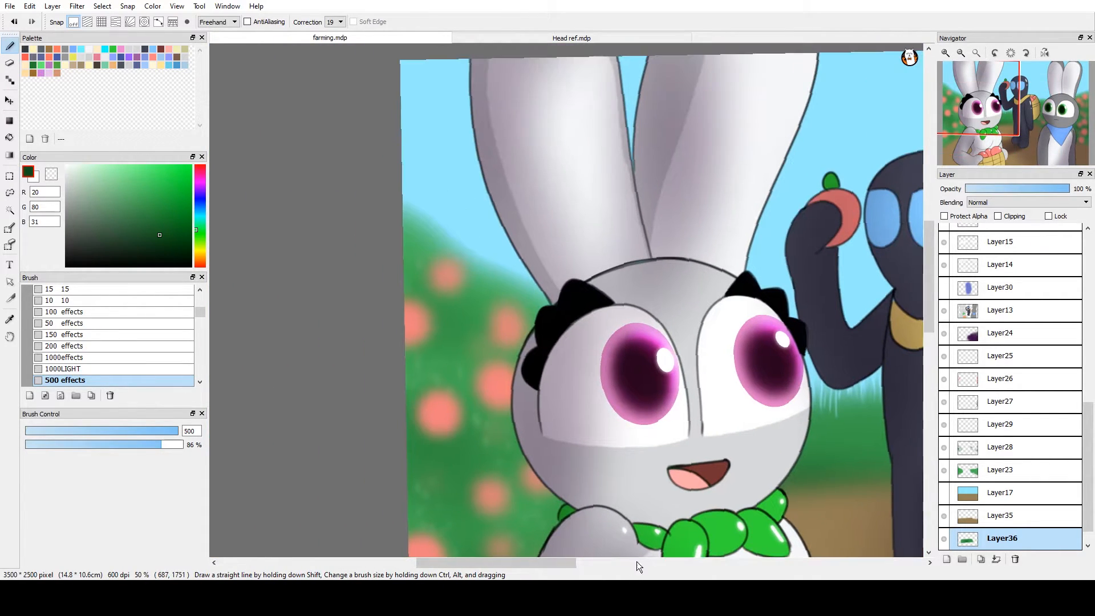
click(1015, 479)
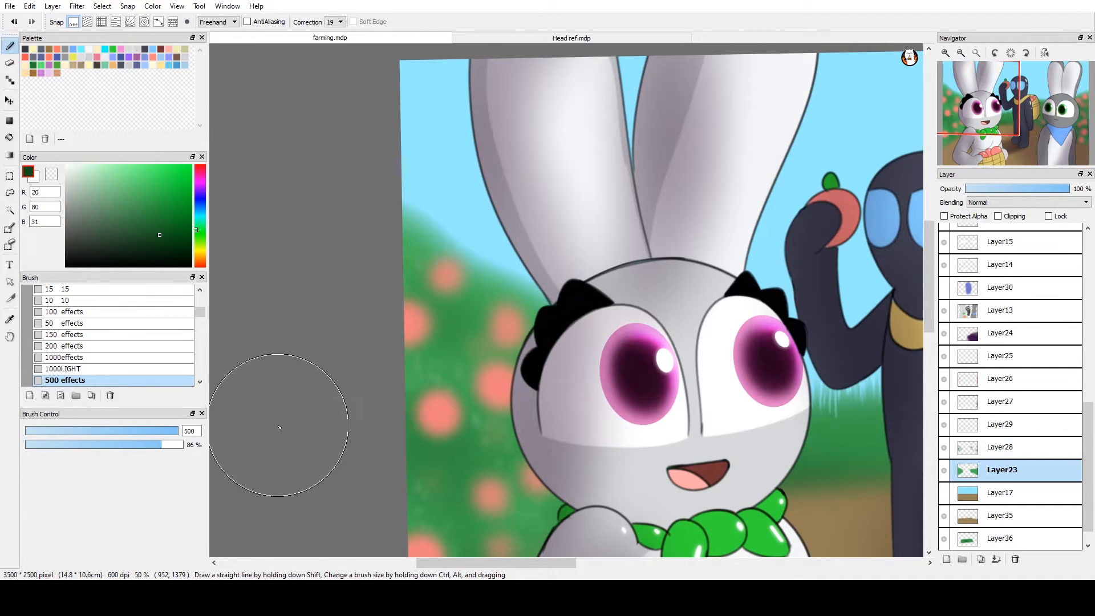
click(122, 322)
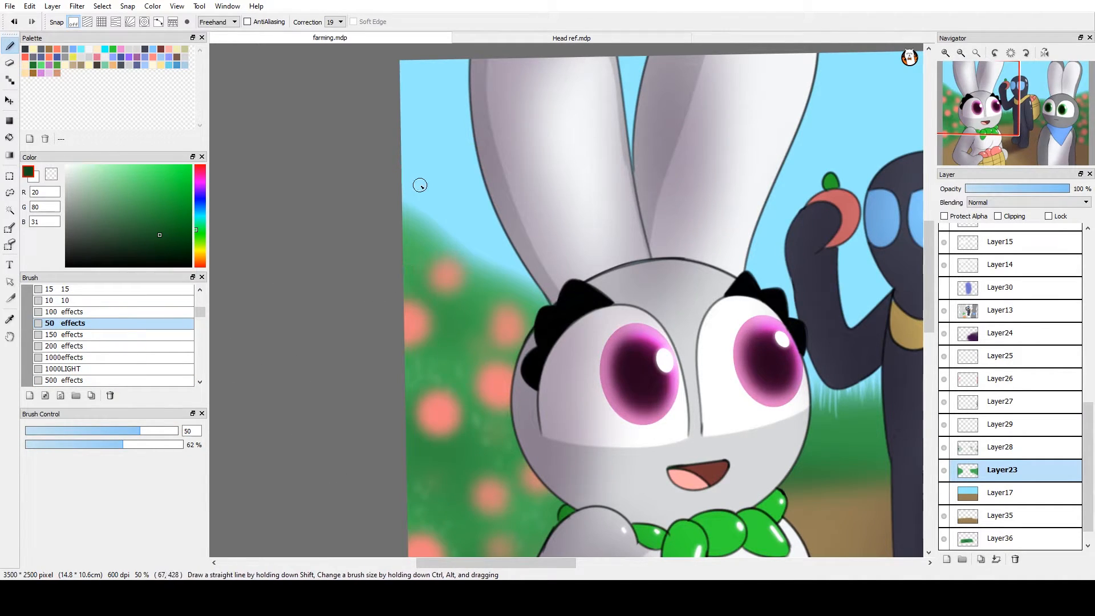
key(x)
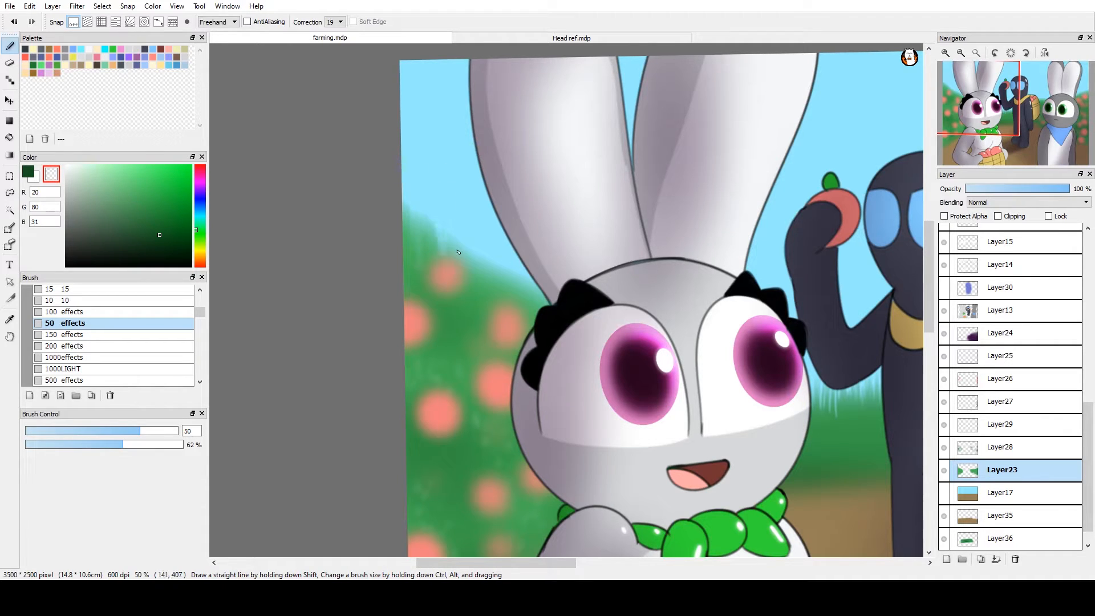
drag(516, 273, 524, 312)
scroll(435, 325, down, 5)
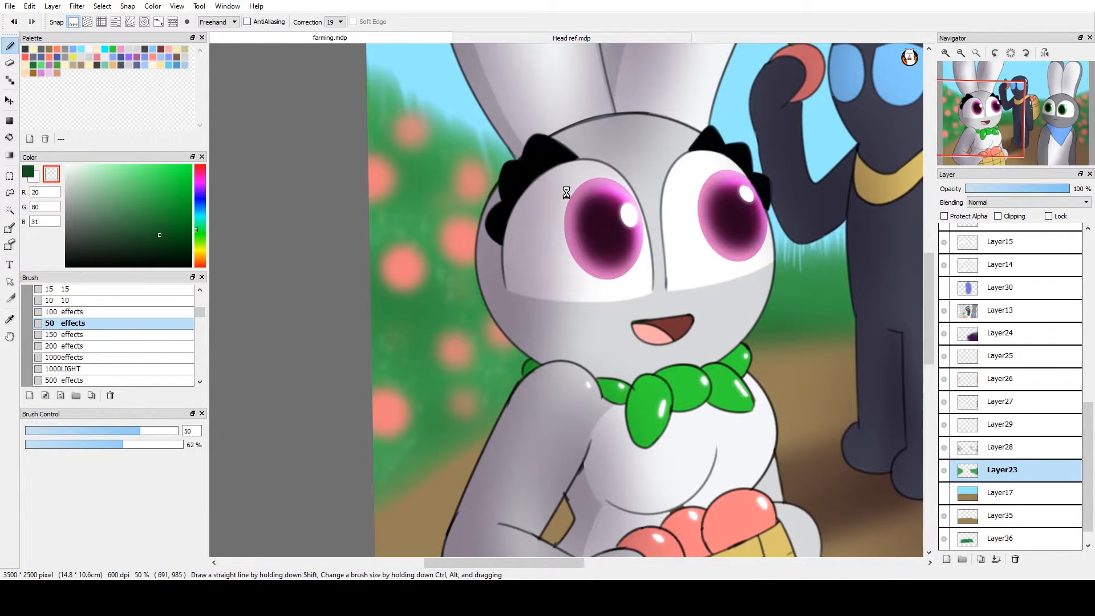
scroll(567, 192, down, 1)
drag(893, 304, 555, 313)
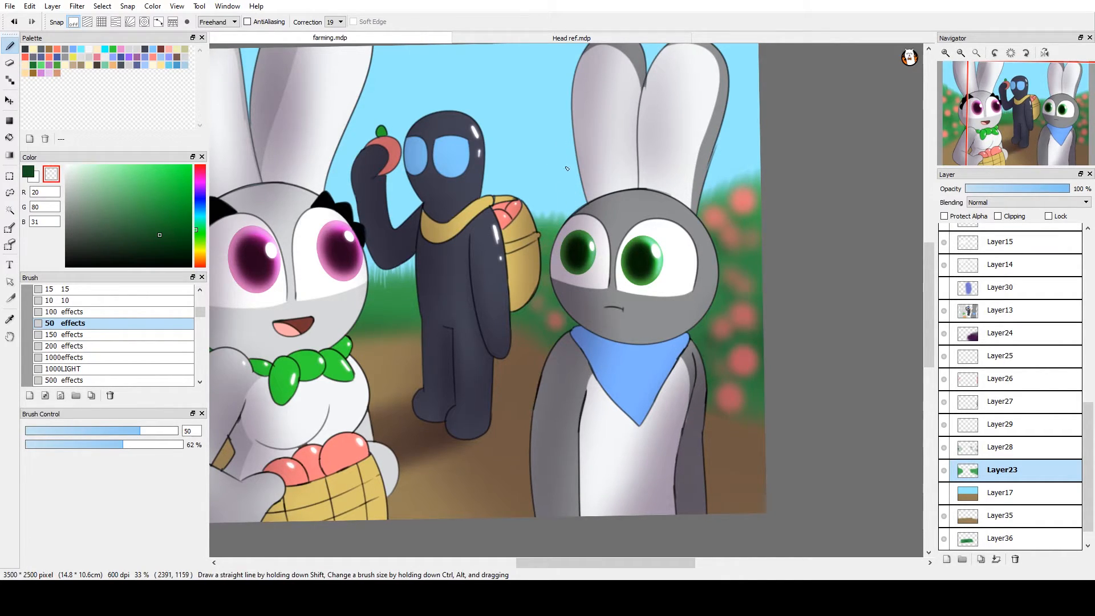
drag(560, 329, 720, 249)
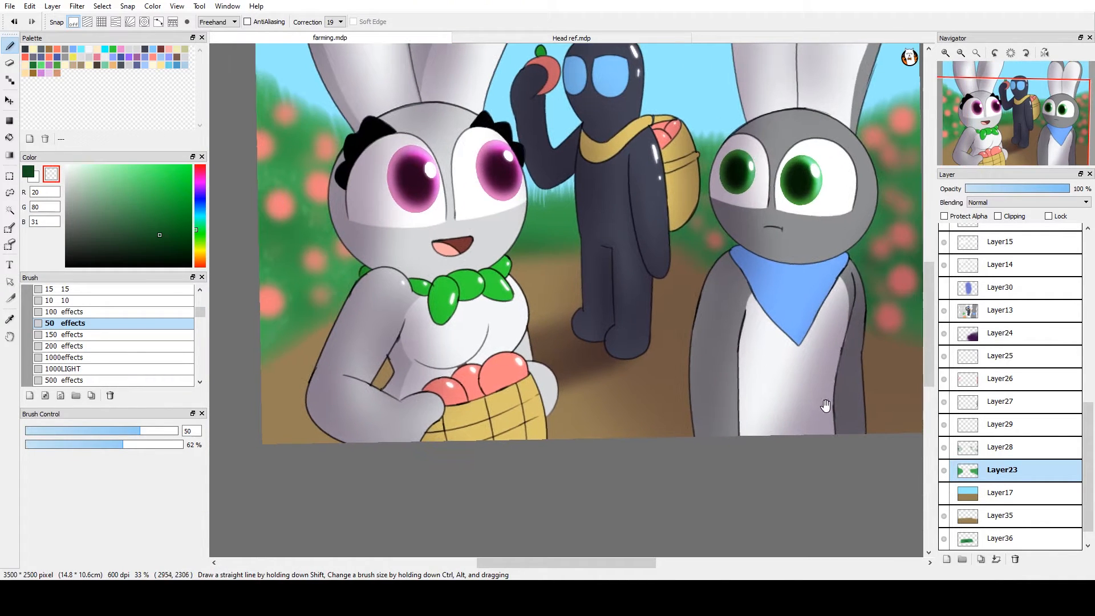
drag(764, 203, 697, 289)
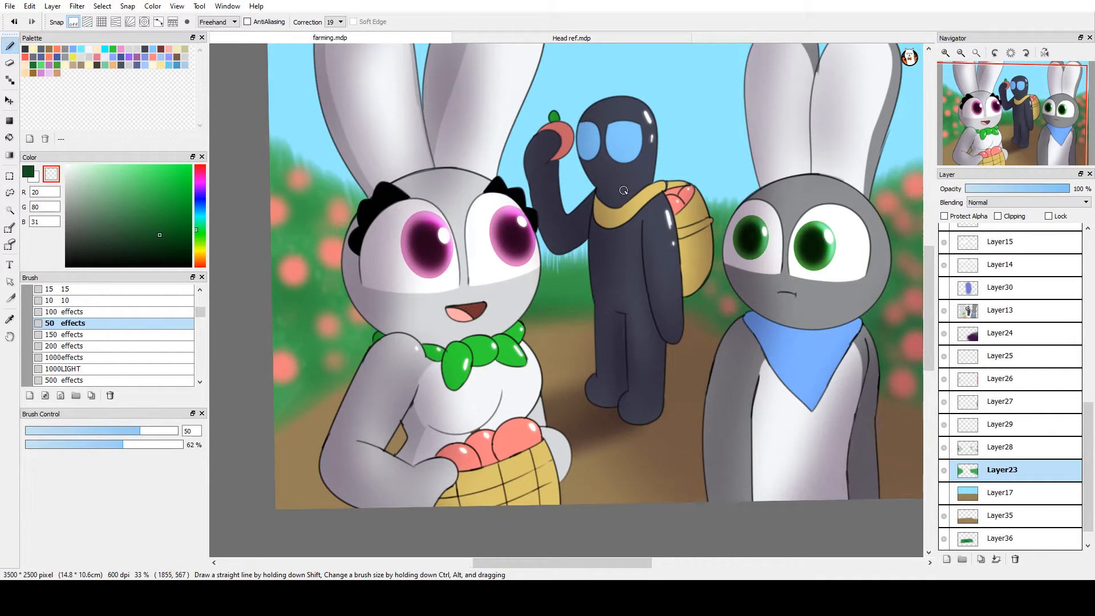
drag(590, 459, 639, 411)
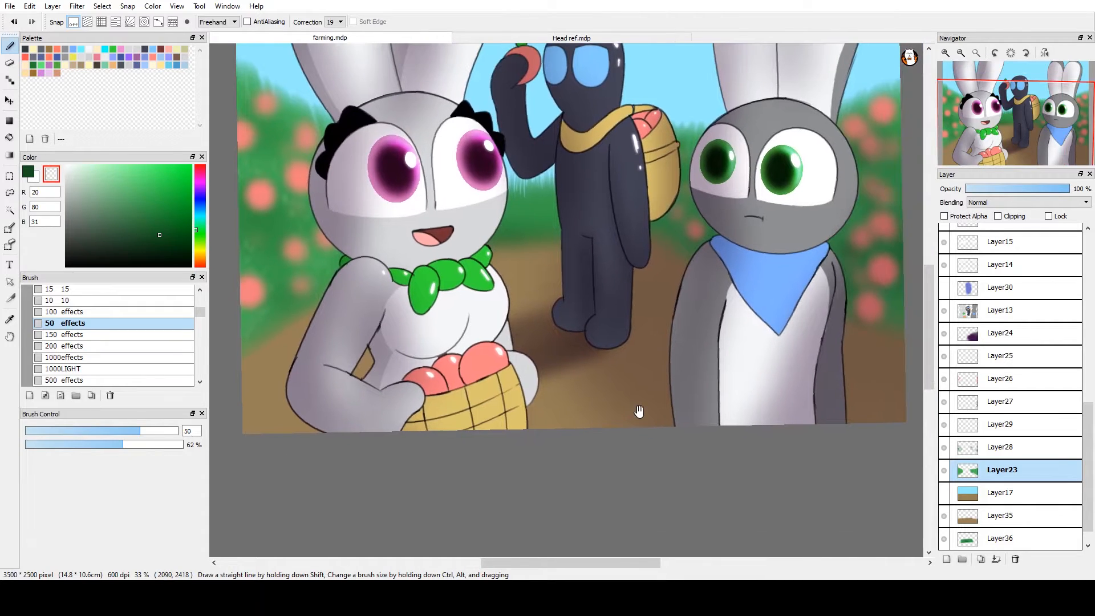
drag(658, 367, 676, 422)
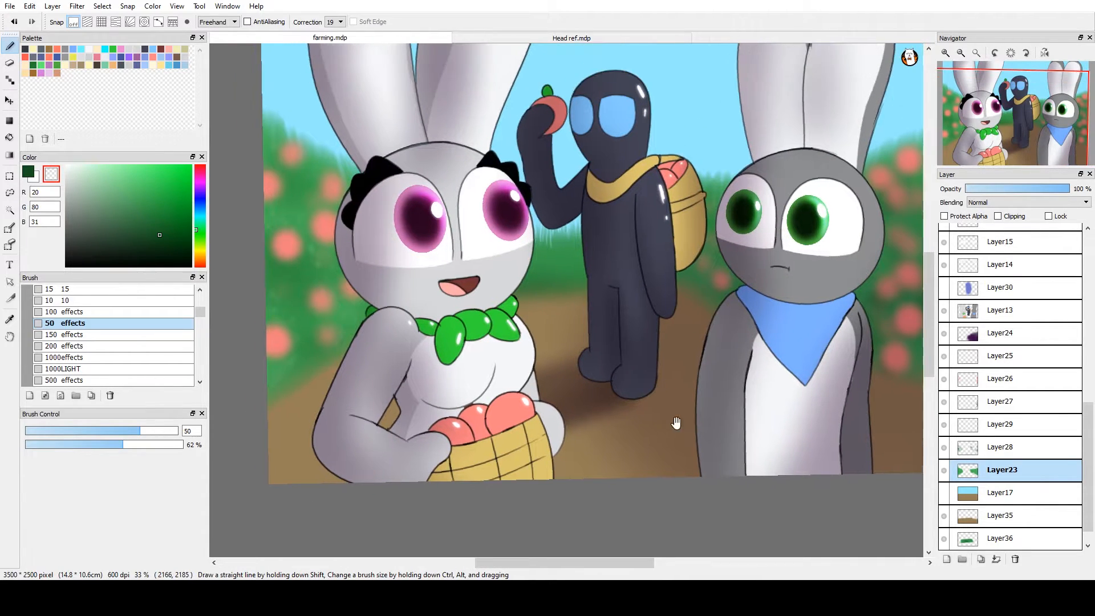
drag(726, 449, 725, 344)
On a new layer above Layer35, paint light tan (RGB 193, 159, 111) streaks over the dirt ground with the 150 effects brush
click(990, 515)
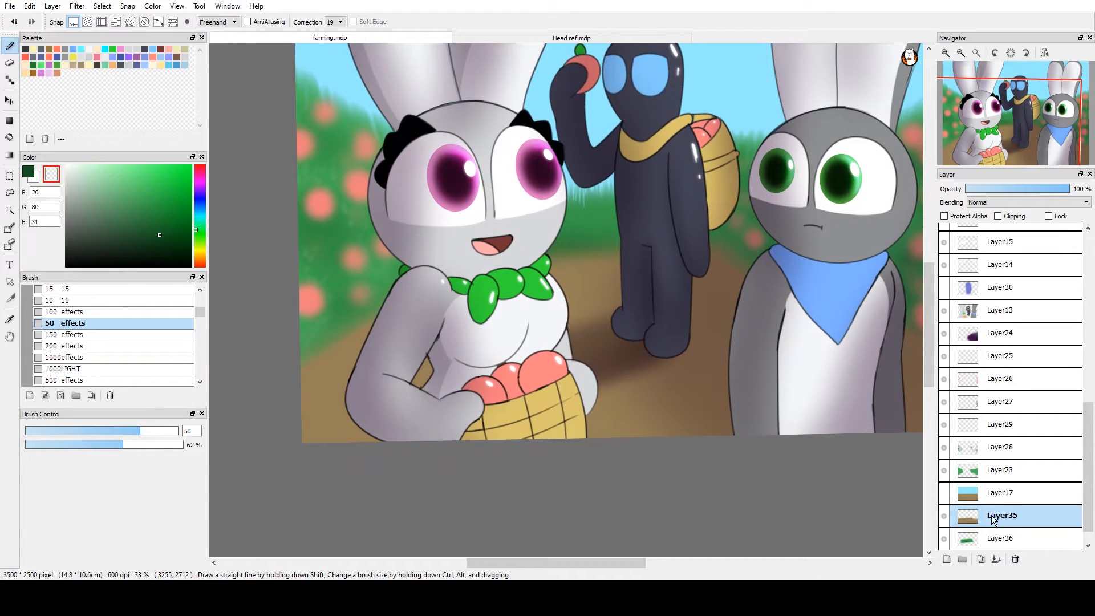
click(947, 559)
drag(859, 510, 806, 489)
right_click(592, 389)
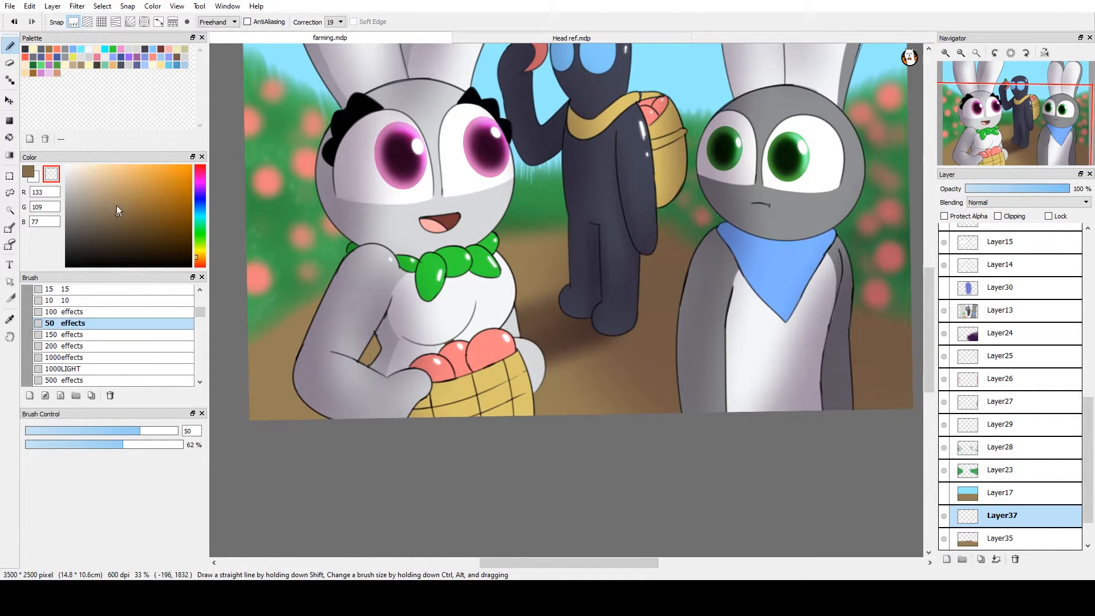
click(129, 334)
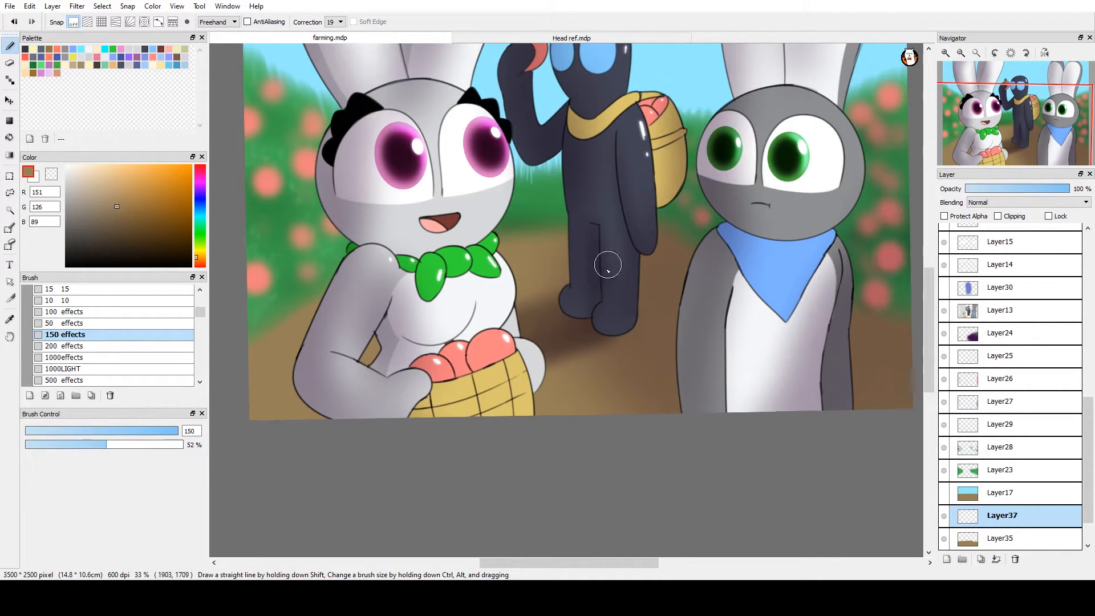
click(944, 519)
click(119, 190)
mouse_move(667, 411)
mouse_down()
mouse_move(667, 382)
mouse_move(636, 365)
mouse_up()
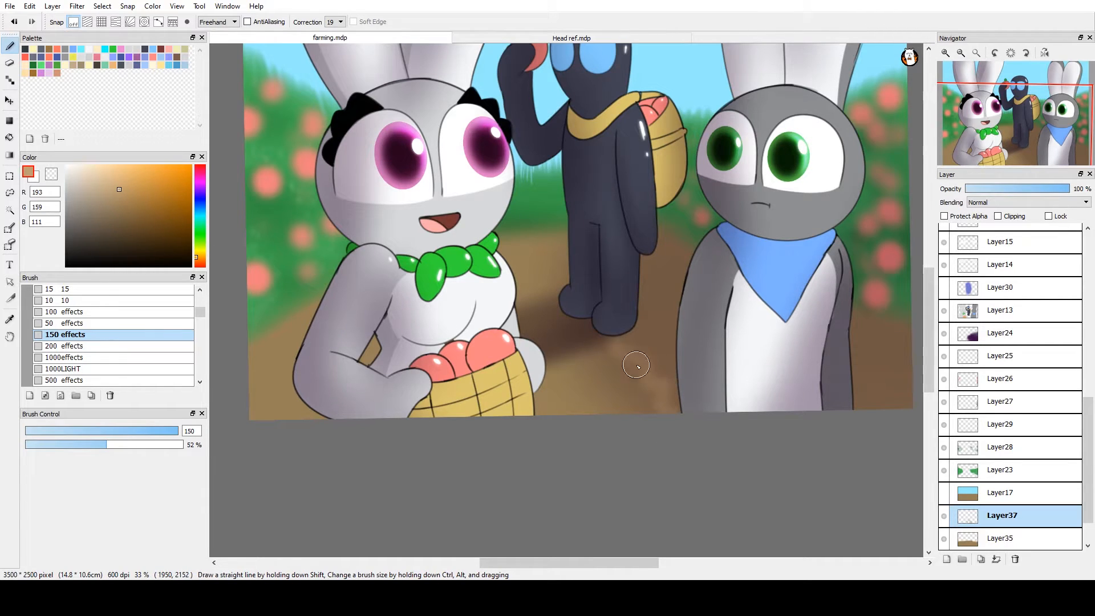
key(ctrl+z)
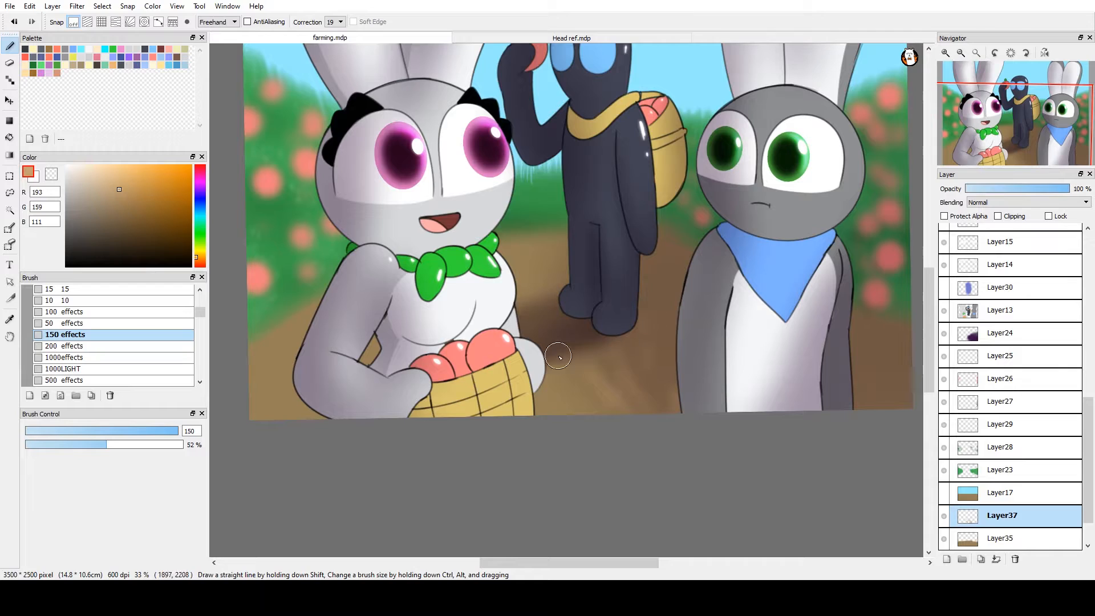
mouse_move(535, 334)
mouse_down()
mouse_move(534, 282)
mouse_move(547, 294)
mouse_move(570, 282)
mouse_up()
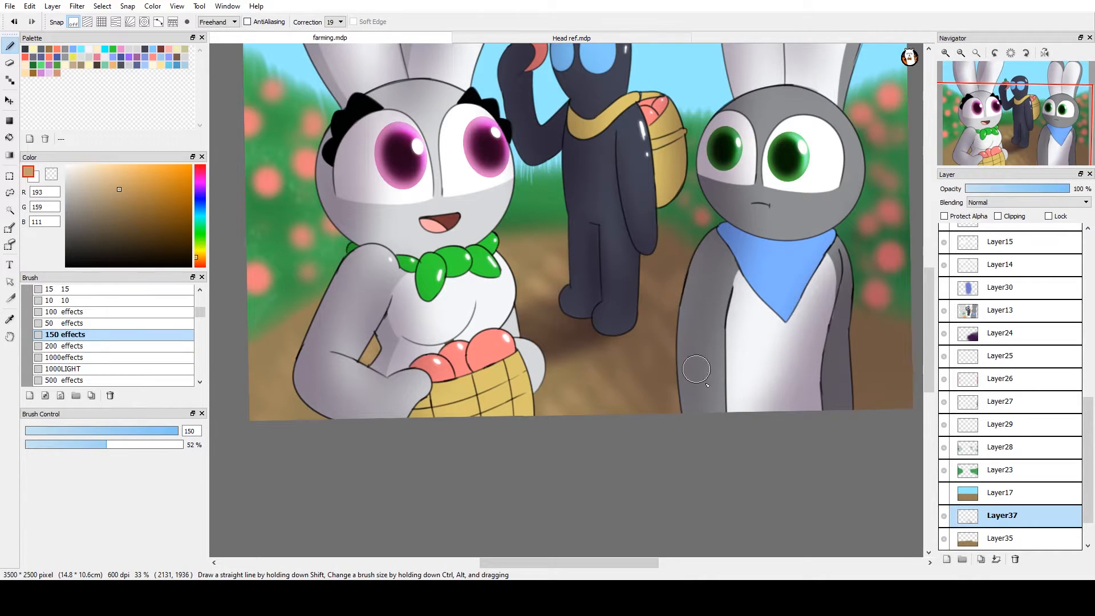
Paint darker brown (RGB 114, 88, 51) streaks over the dirt behind the dark figure and beside the green-eyed bunny
drag(126, 209, 135, 221)
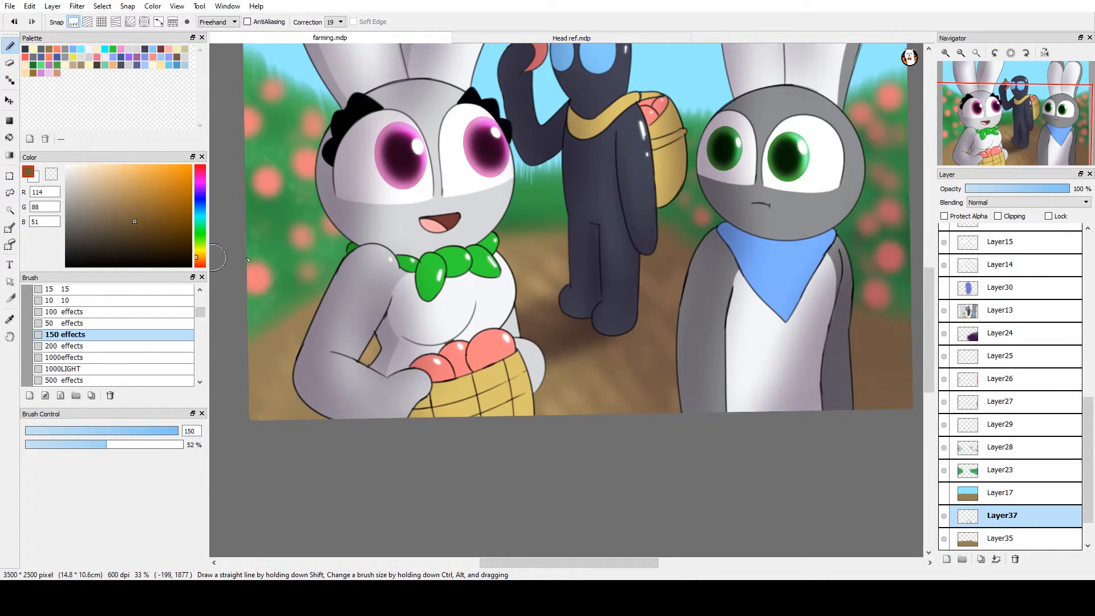
mouse_move(651, 268)
mouse_down()
mouse_move(672, 400)
mouse_move(634, 368)
mouse_move(624, 378)
mouse_move(636, 388)
mouse_move(599, 376)
mouse_move(584, 388)
mouse_move(586, 427)
mouse_move(525, 344)
mouse_move(535, 354)
mouse_move(529, 270)
mouse_move(556, 267)
mouse_move(522, 250)
mouse_up()
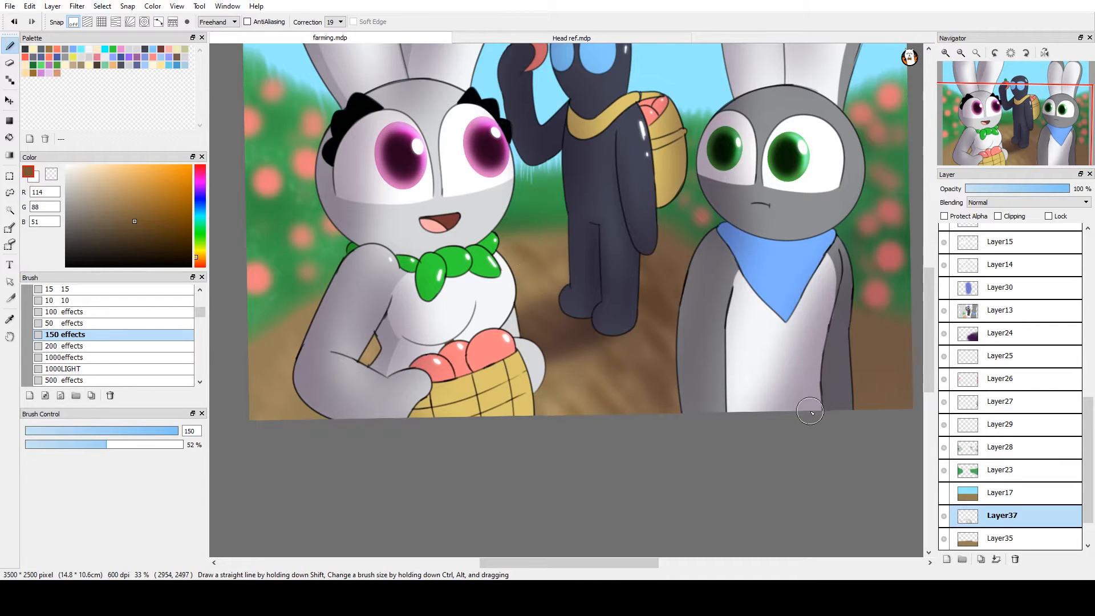
drag(853, 391, 882, 365)
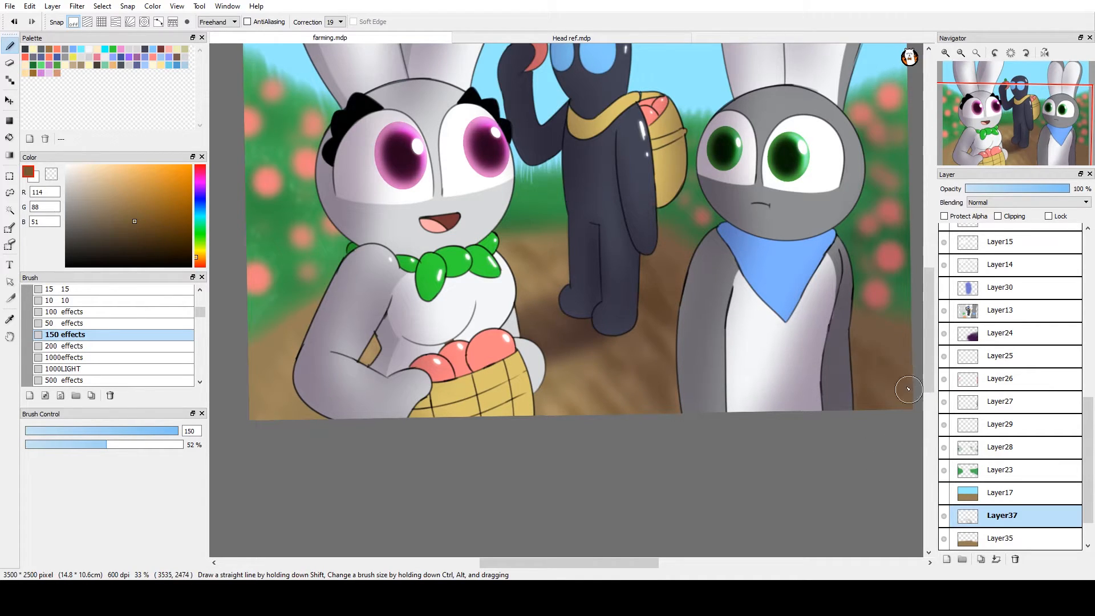
drag(845, 309, 912, 359)
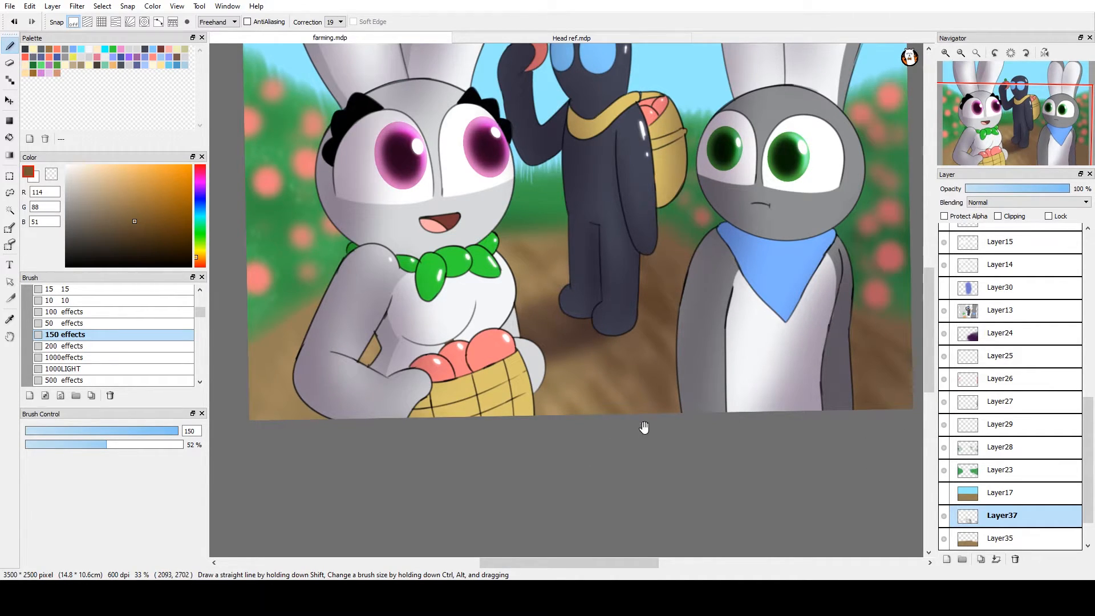
Try adding small pale flecks (RGB 236, 208, 169) to the dirt around the dark figure's feet on a new layer, using the 15 brush
drag(643, 428, 658, 473)
drag(732, 460, 638, 319)
scroll(638, 318, up, 3)
drag(768, 522, 752, 430)
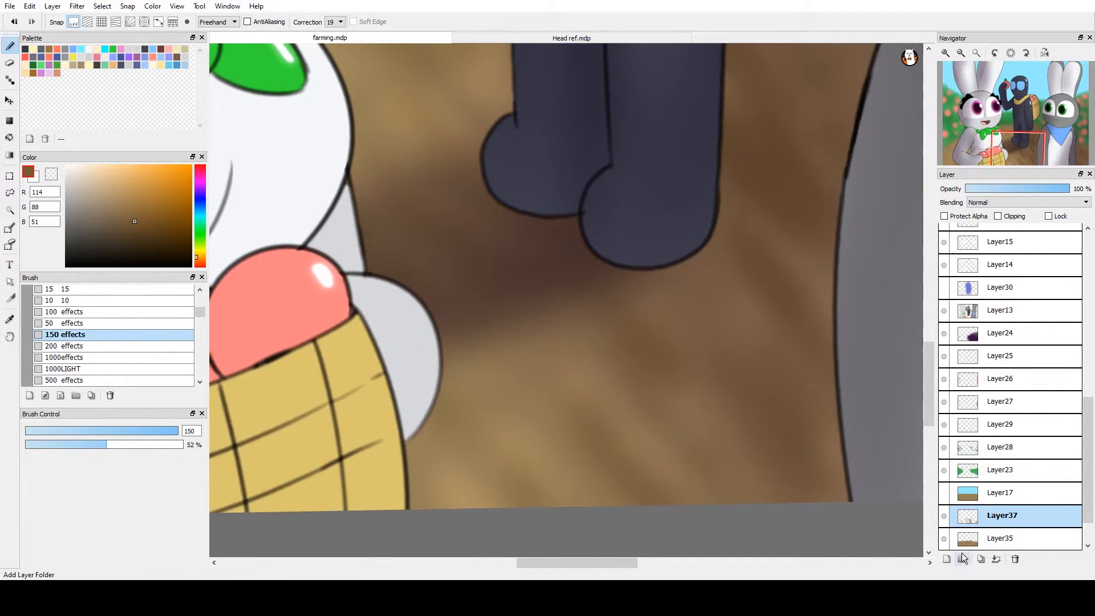
click(947, 558)
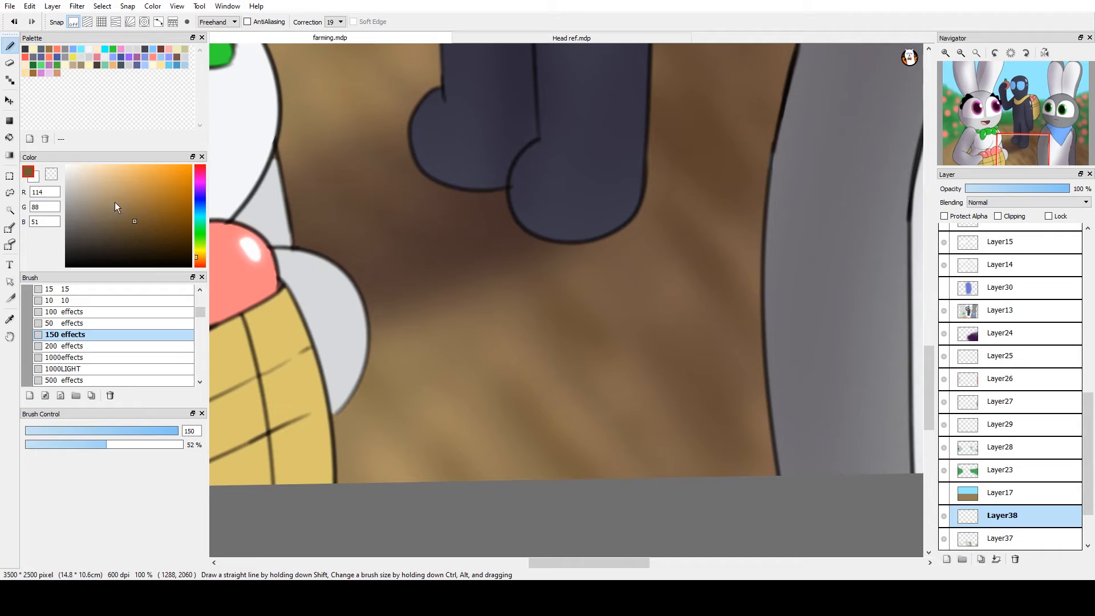
click(94, 289)
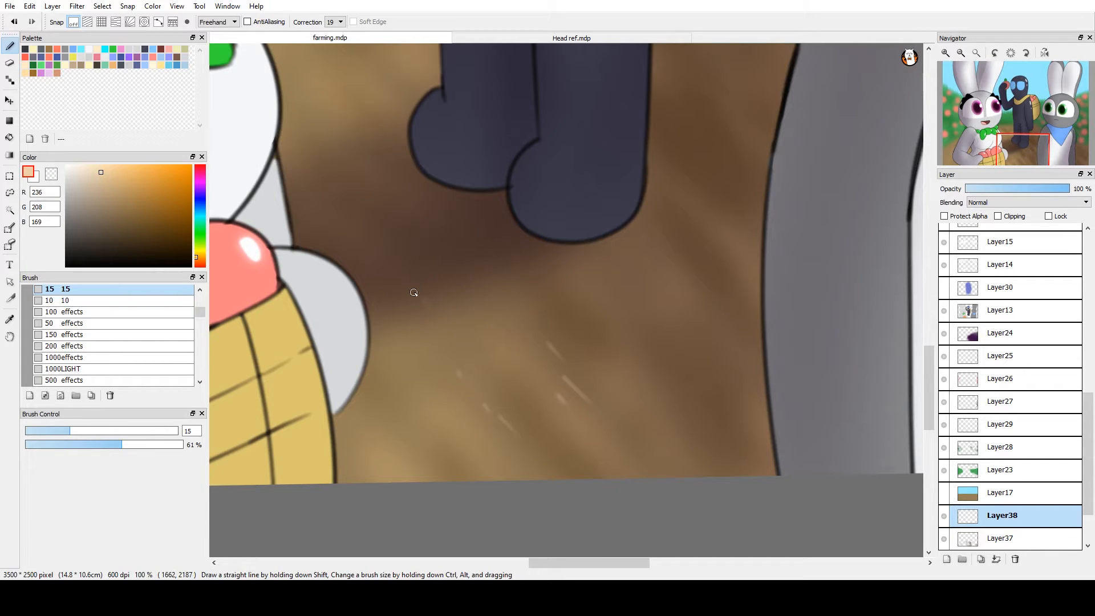
drag(395, 401, 403, 409)
drag(370, 388, 382, 400)
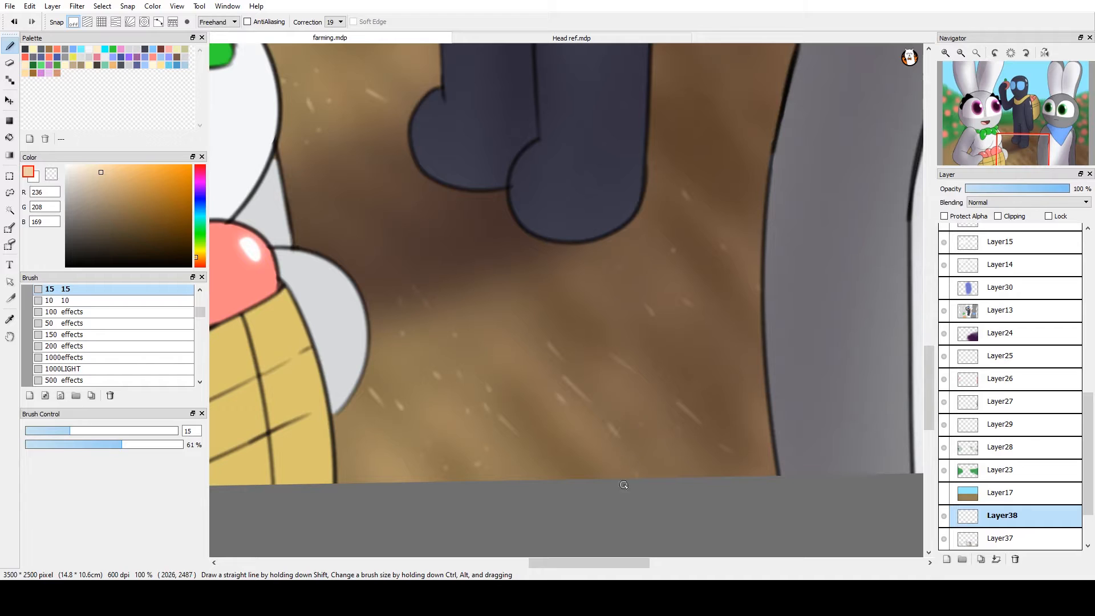
Delete the layer holding the pale flecks and make Layer37 the active layer
scroll(505, 438, down, 4)
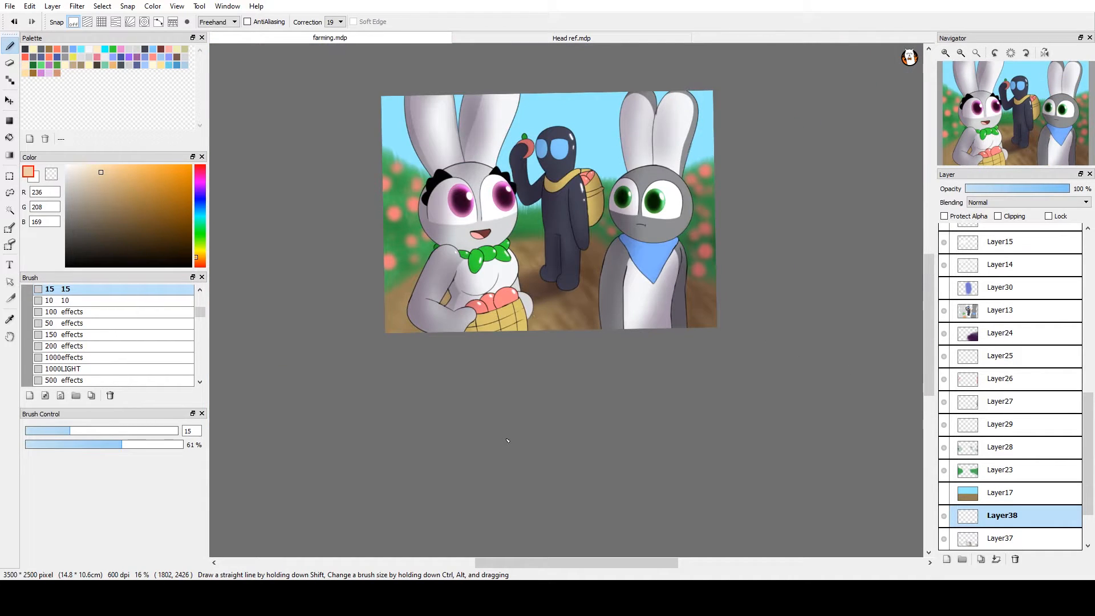
scroll(507, 440, up, 4)
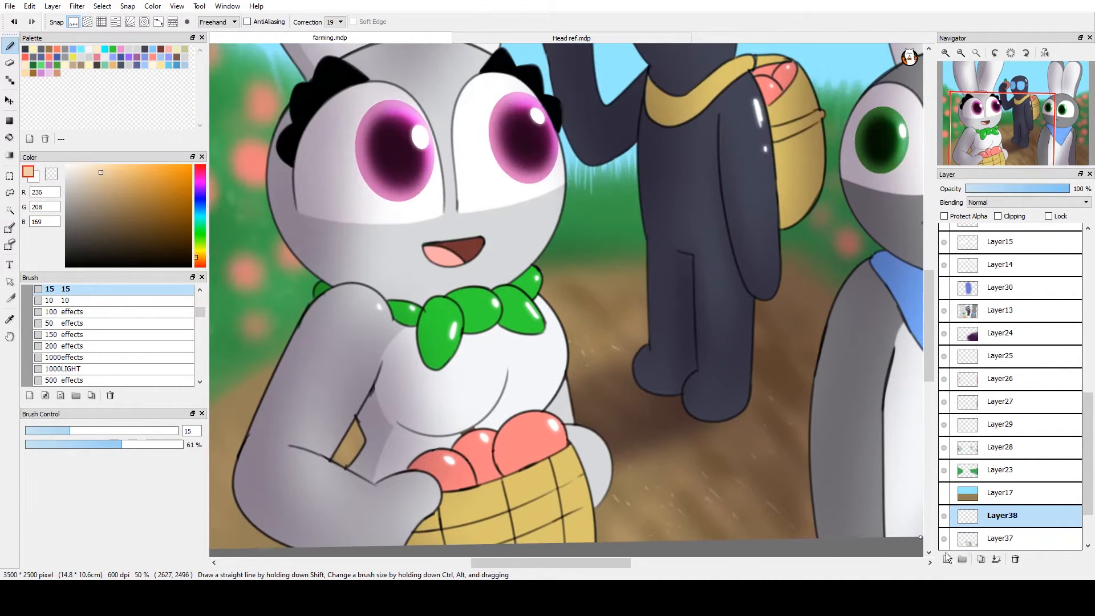
click(1015, 563)
click(1003, 520)
On a new layer above Layer37, paint pale tan (RGB 236, 208, 169) streaks on the dirt around the dark figure with the 50 effects brush
drag(861, 500, 850, 452)
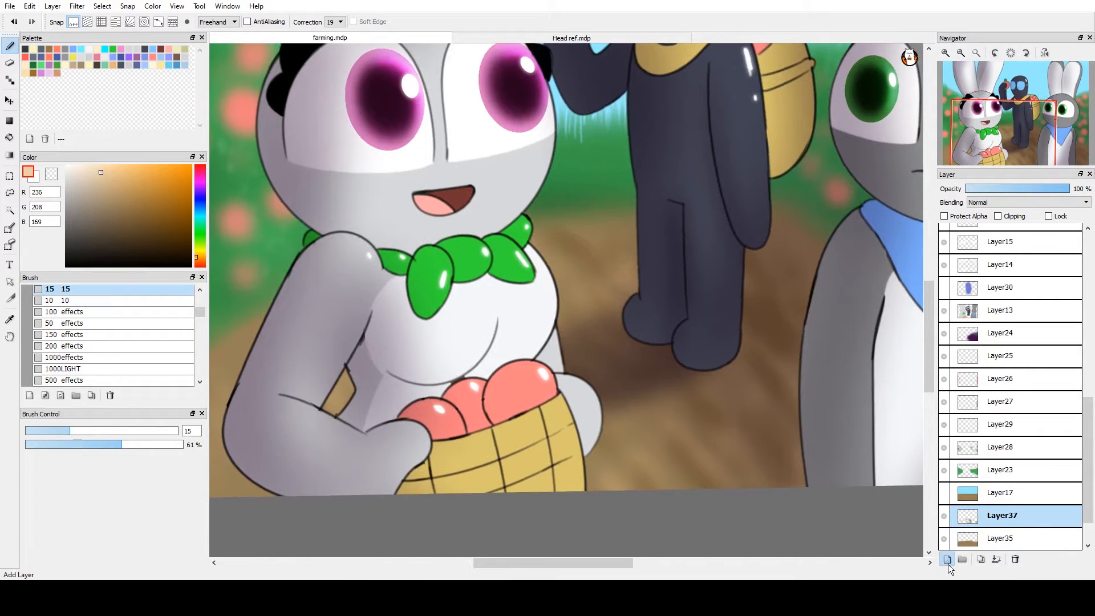
click(947, 562)
drag(727, 443, 634, 392)
click(117, 323)
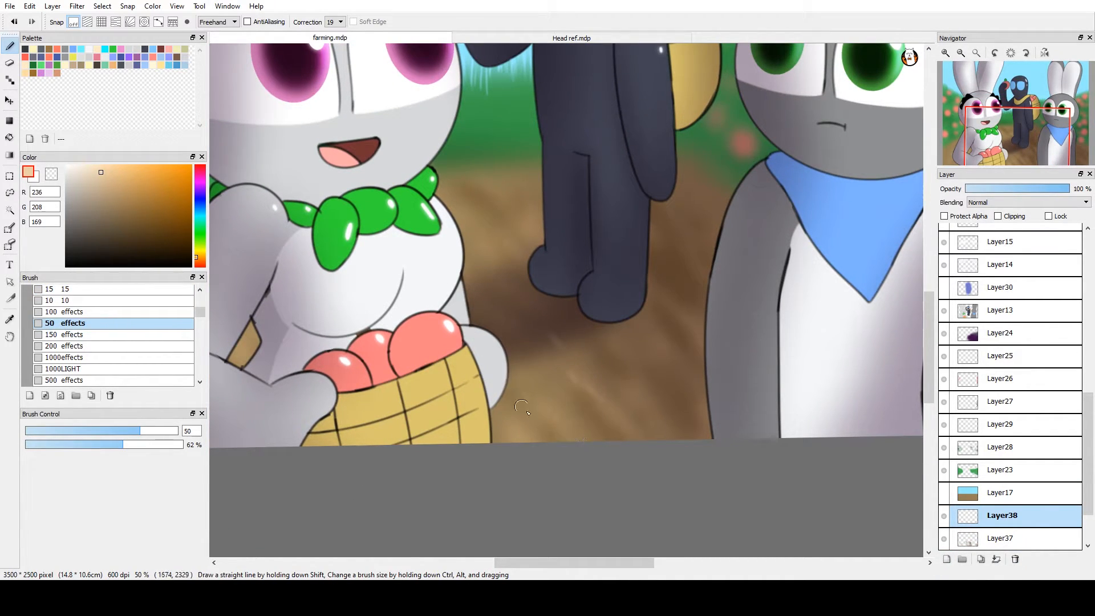
mouse_move(512, 417)
mouse_down()
mouse_move(578, 442)
mouse_move(622, 392)
mouse_move(608, 331)
mouse_move(667, 348)
mouse_up()
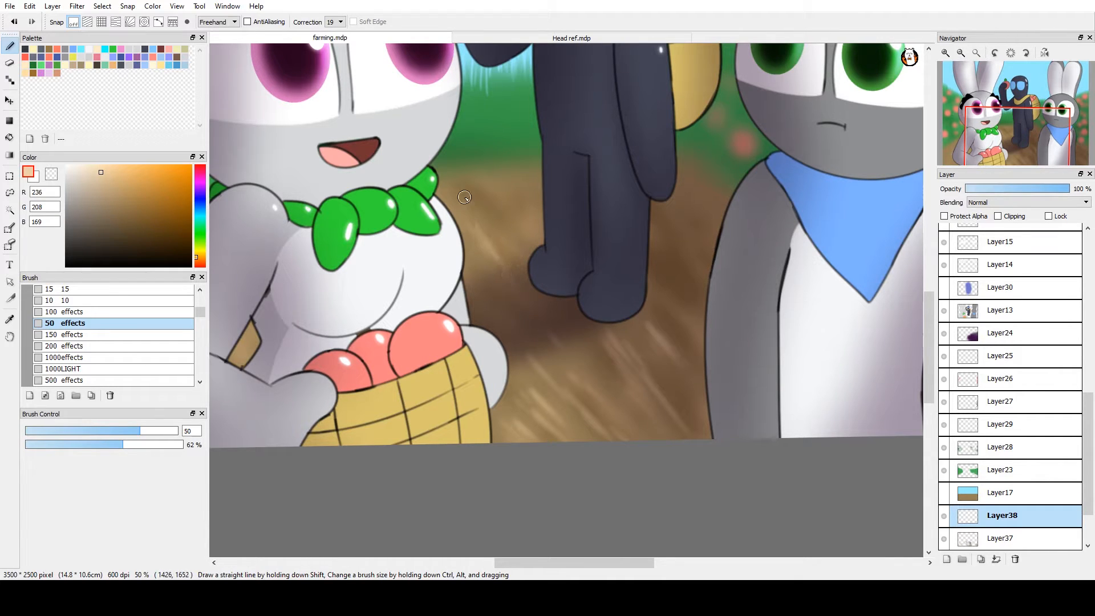
Try painting pale streaks on the dirt beside the pink-eyed bunny's bent arm and undo the strokes
mouse_move(492, 295)
mouse_down()
mouse_move(635, 315)
mouse_move(758, 239)
mouse_up()
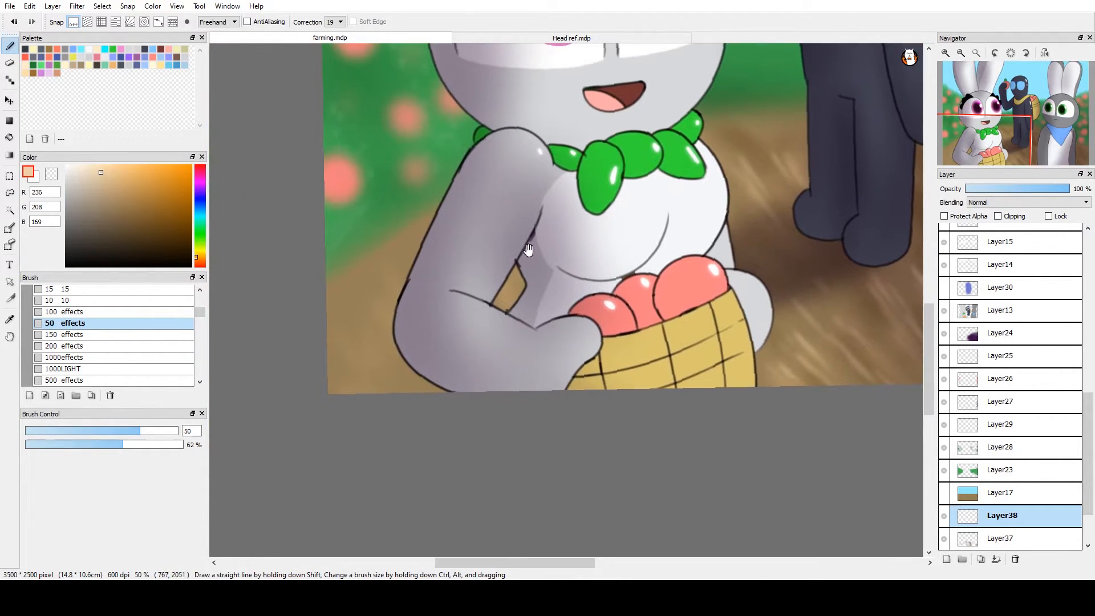
drag(336, 332, 367, 372)
mouse_move(353, 289)
mouse_down()
mouse_move(387, 339)
mouse_move(380, 276)
mouse_up()
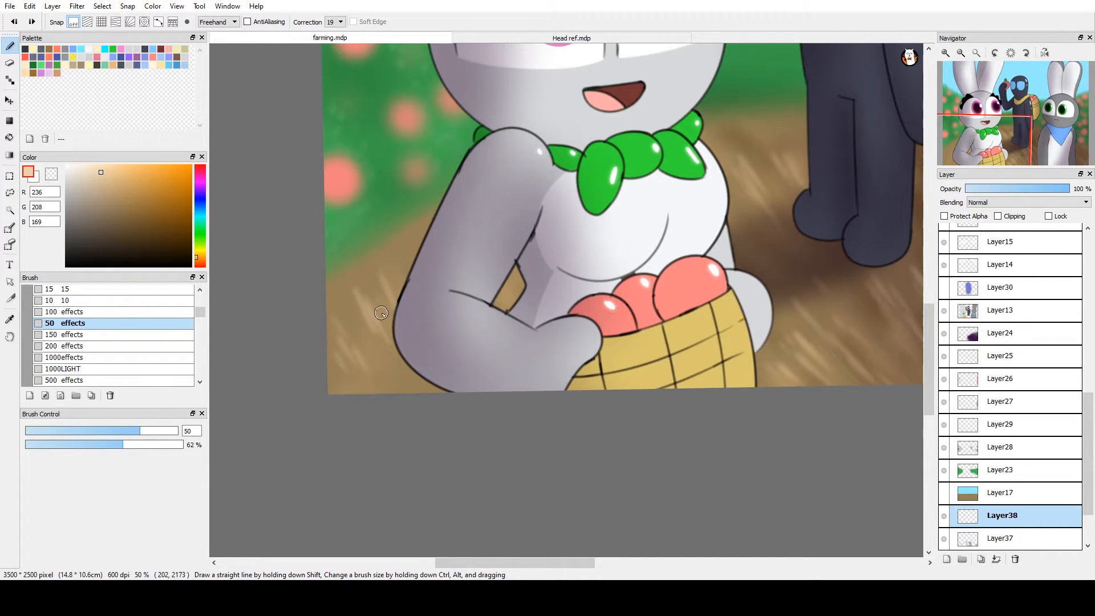
key(ctrl+z)
key(ctrl+z)
key(ctrl+z)
key(ctrl+z)
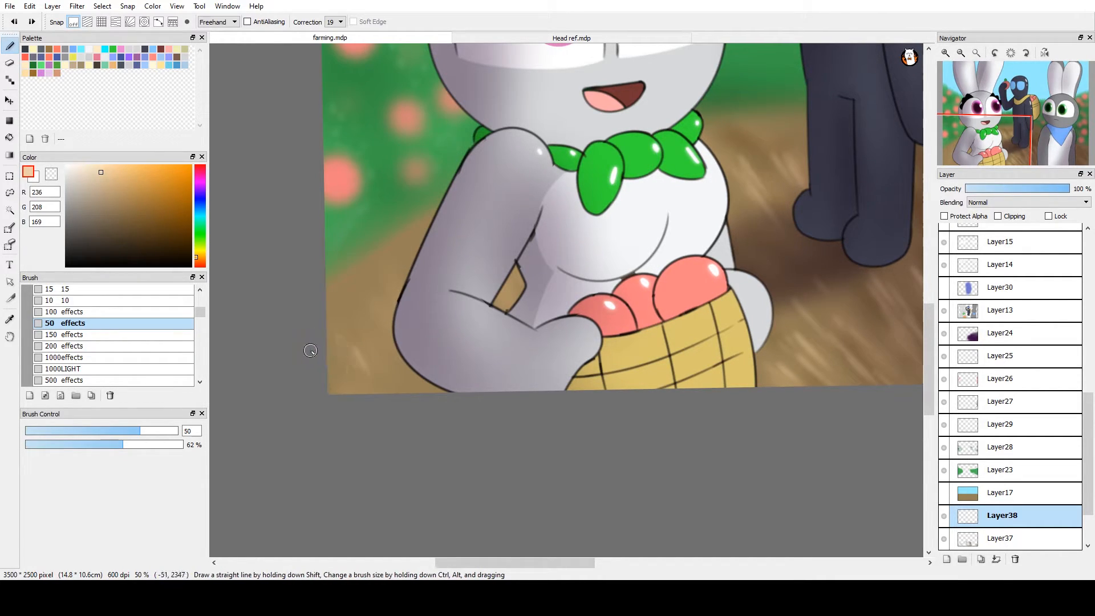
Paint slanted pale tan streaks on the dirt outside the pink-eyed bunny's bent arm, down to the canvas's lower edge
mouse_move(340, 342)
mouse_down()
mouse_move(367, 313)
mouse_move(377, 275)
mouse_move(405, 251)
mouse_up()
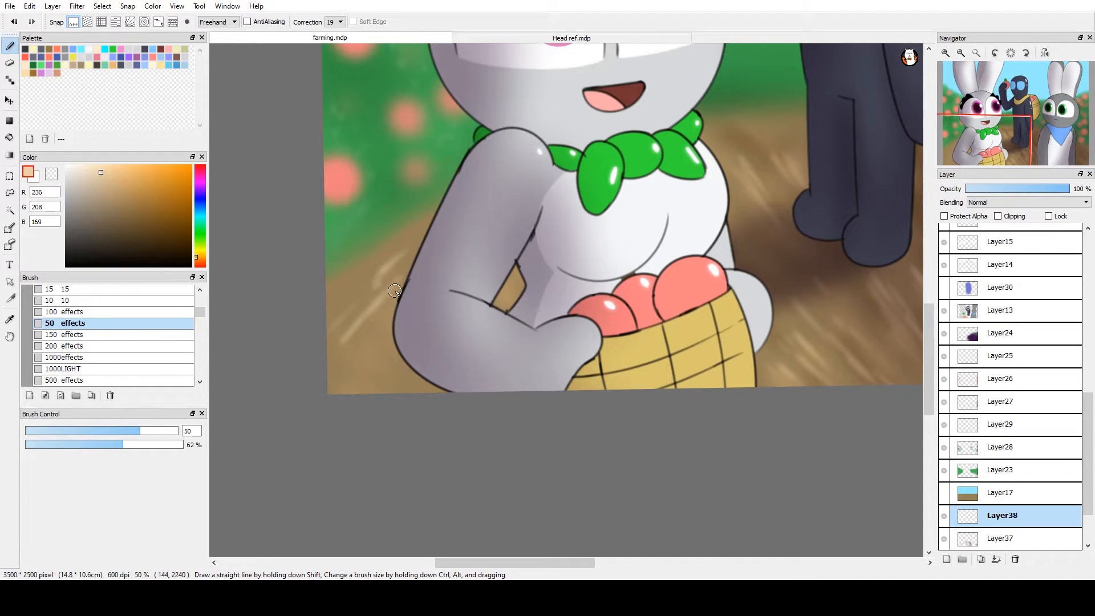
drag(376, 353, 398, 334)
drag(382, 378, 410, 341)
mouse_move(384, 394)
mouse_down()
mouse_move(411, 360)
mouse_move(432, 377)
mouse_up()
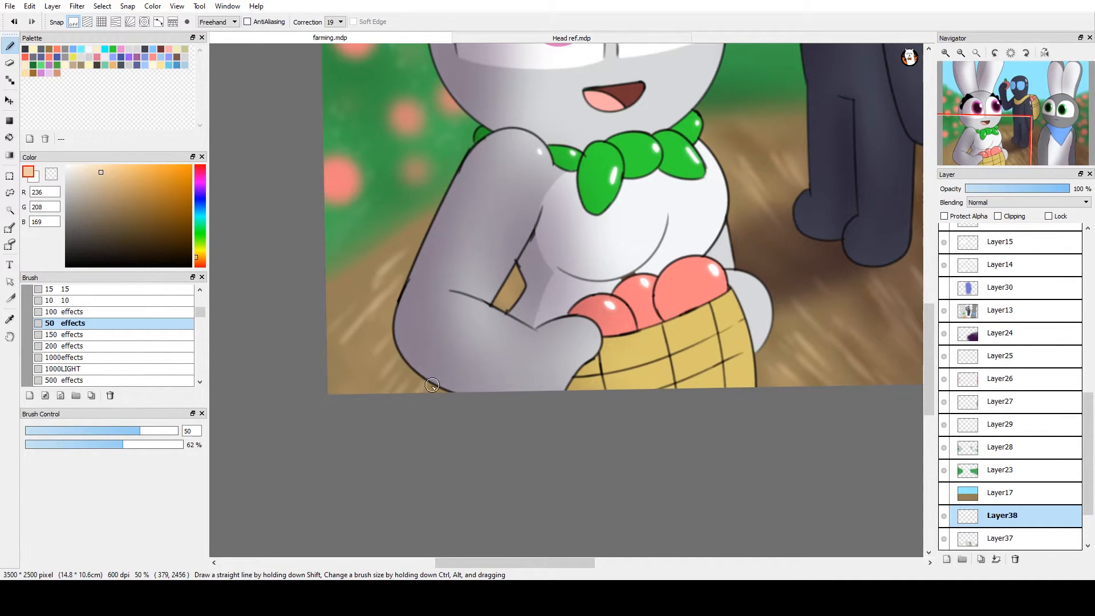
On a new topmost layer, draw two straight red (RGB 255, 85, 85) guide lines from the lower canvas corners area, meeting at the dark figure's torso
drag(547, 252, 333, 429)
scroll(333, 428, down, 3)
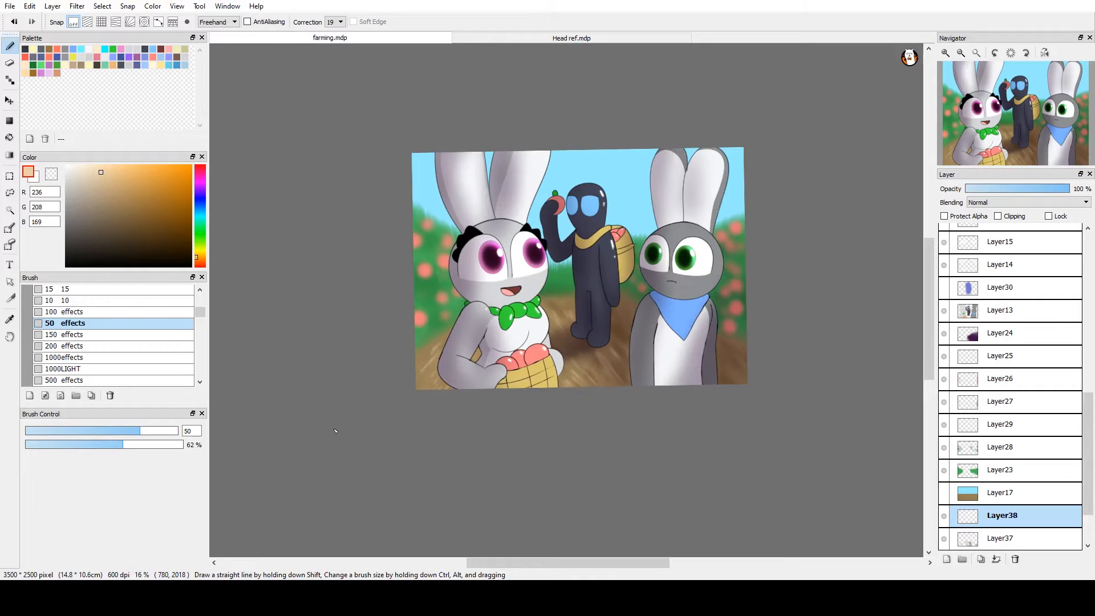
drag(1086, 456, 1084, 452)
scroll(1045, 246, up, 10)
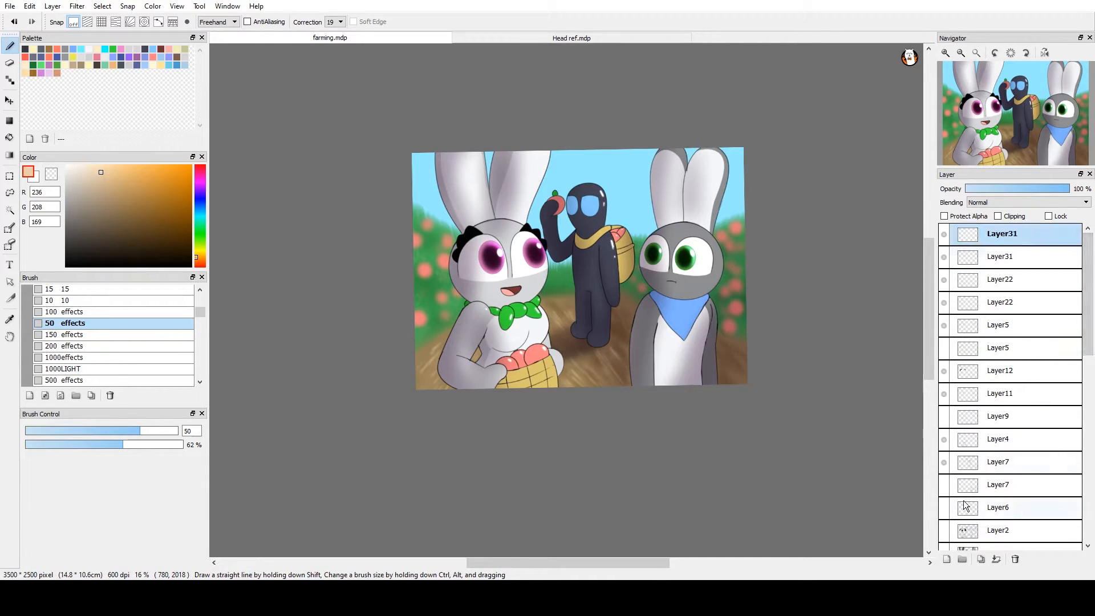
drag(200, 194, 200, 163)
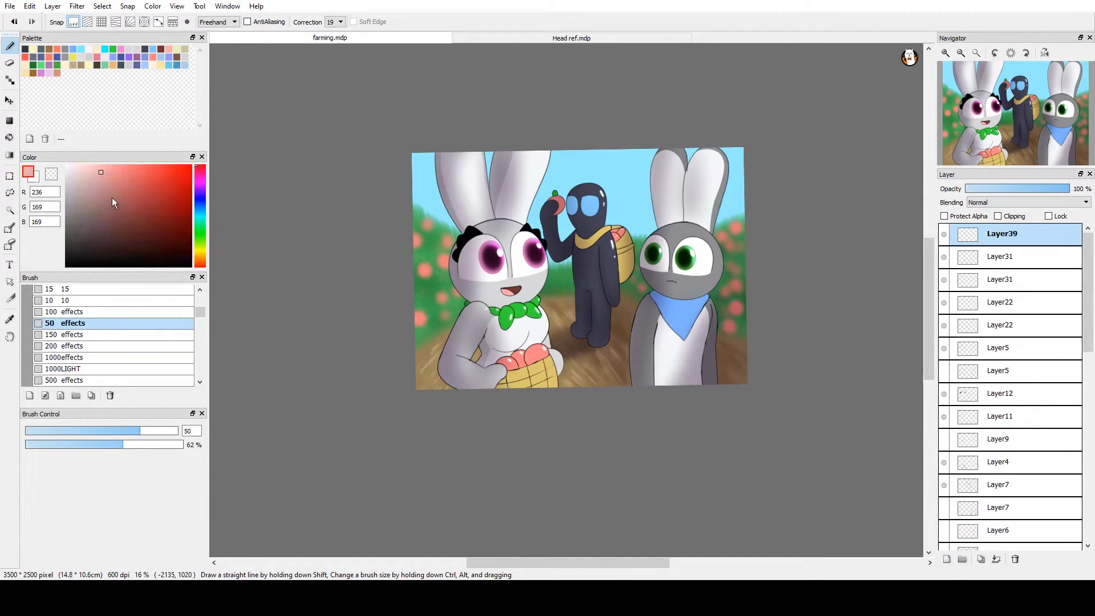
drag(127, 182, 150, 164)
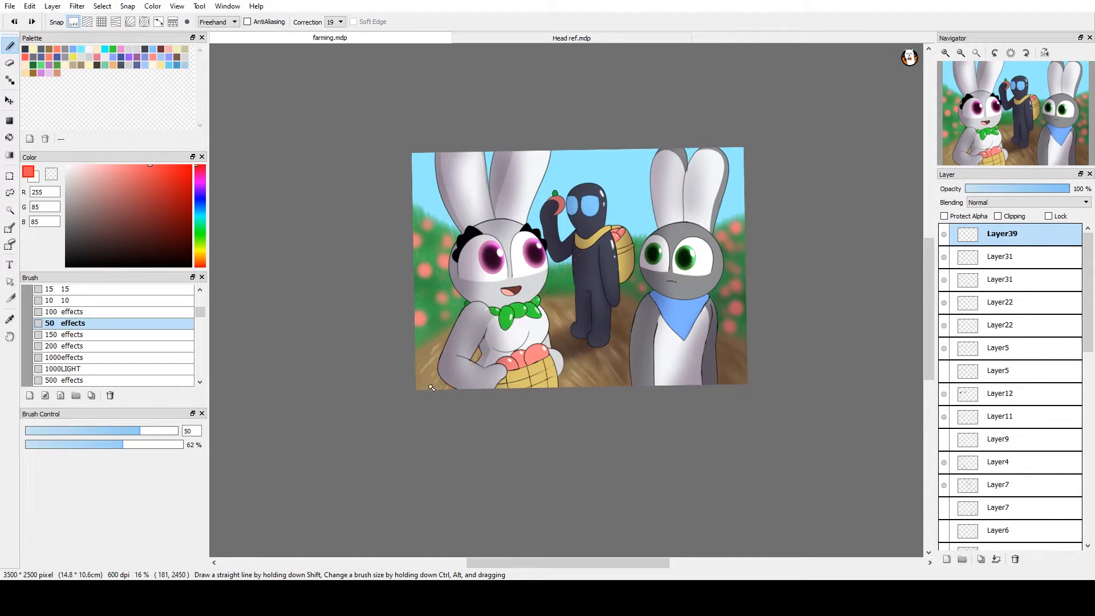
shift+click(402, 398)
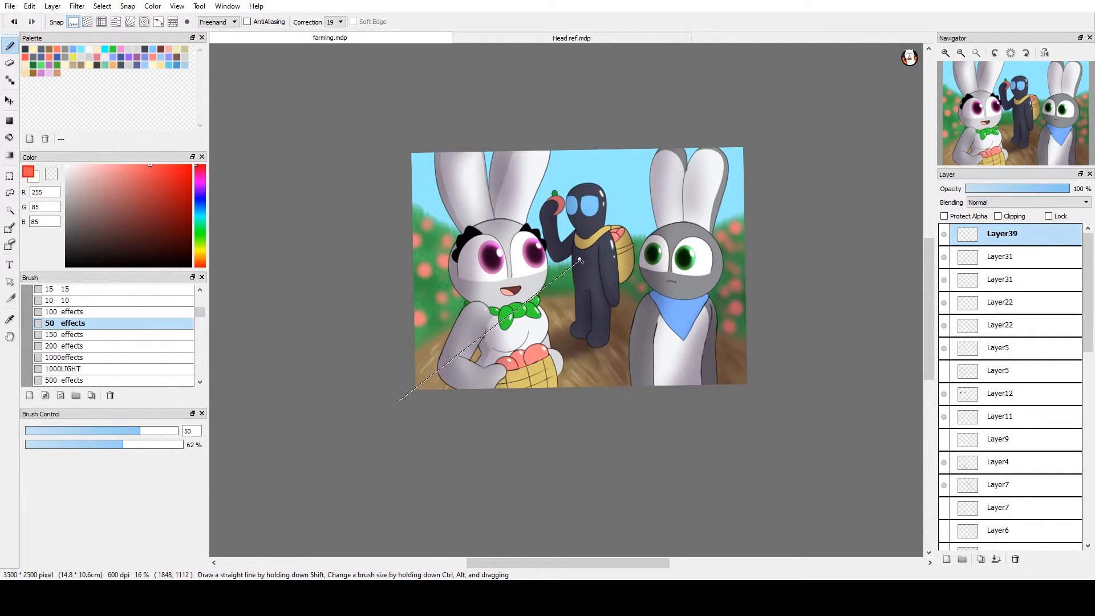
shift+click(575, 261)
shift+click(764, 362)
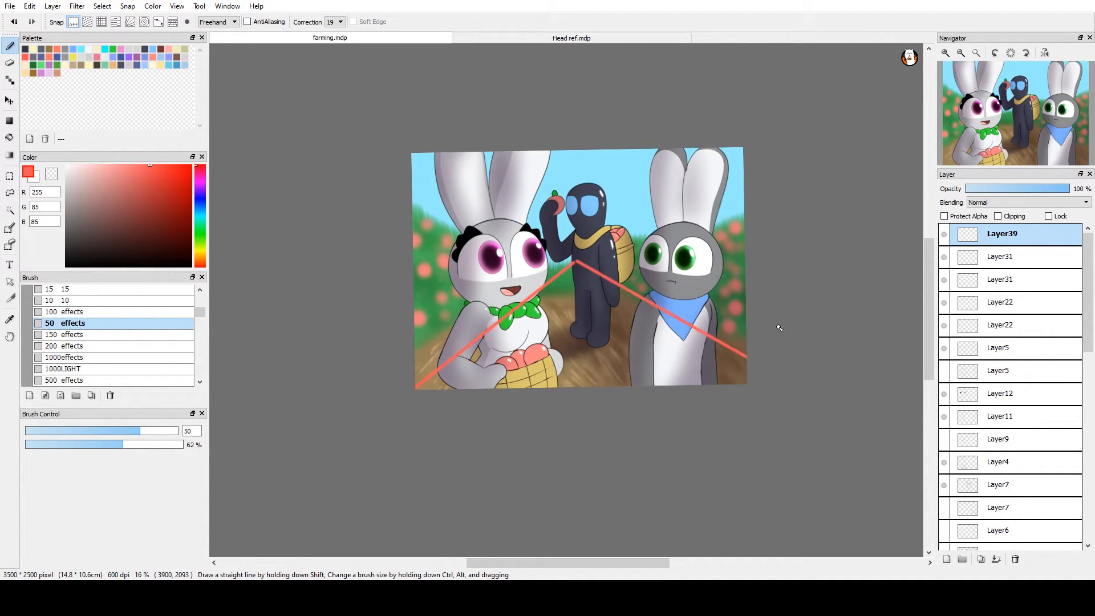
Draw two straight red guide lines from the upper canvas corners to the crossing at the dark figure's torso, and hide Layer39
click(751, 154)
shift+click(575, 263)
shift+click(392, 140)
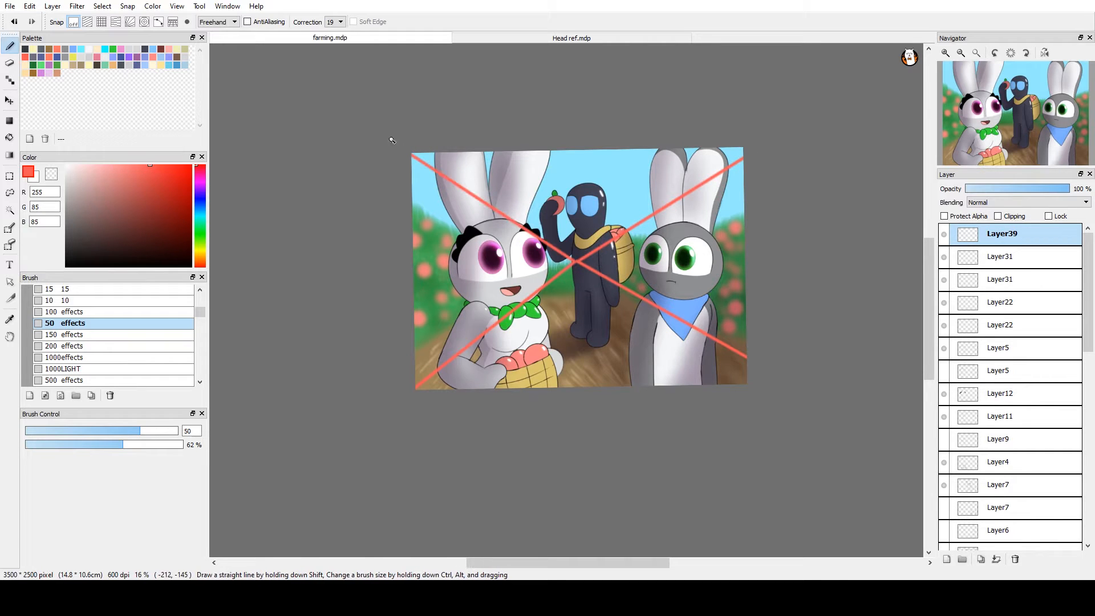
scroll(397, 129, up, 2)
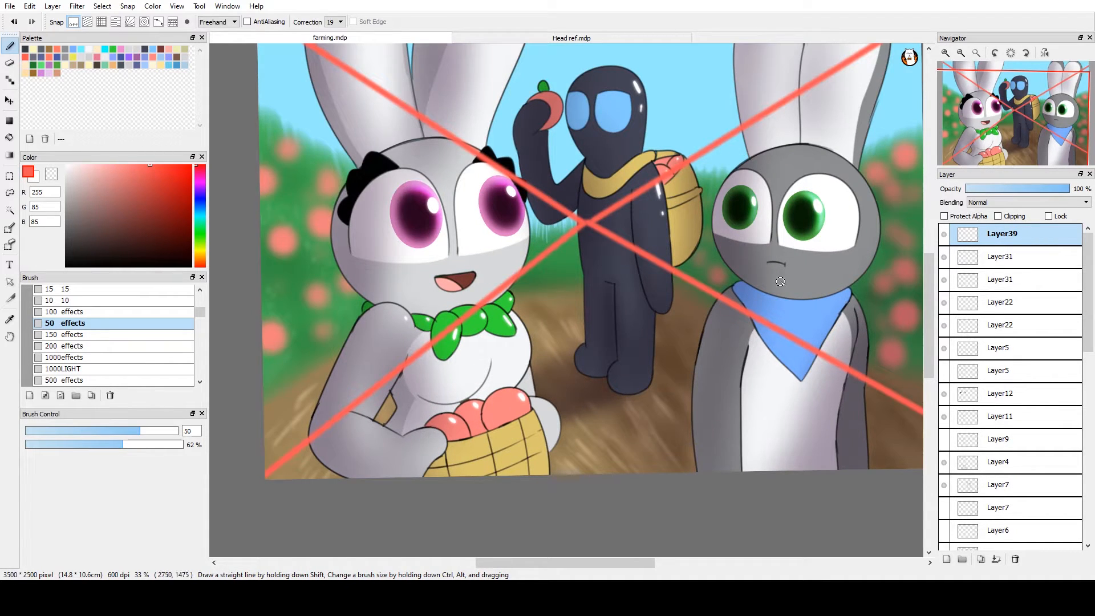
drag(781, 278, 747, 225)
click(944, 233)
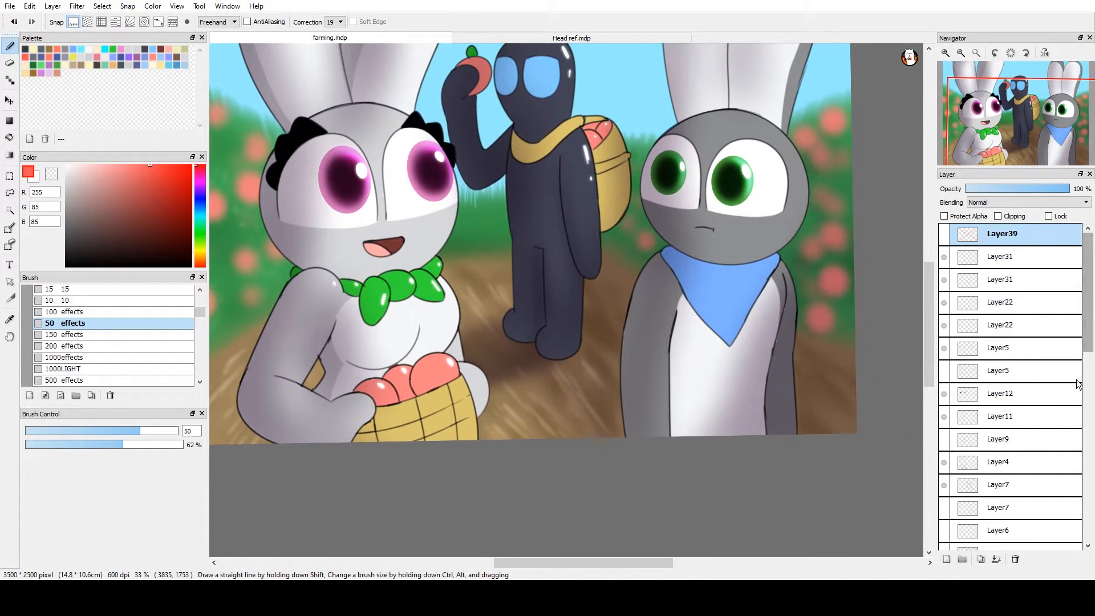
Change Layer37's blending to Multiply and lower its opacity to 47%
drag(1087, 295, 1049, 545)
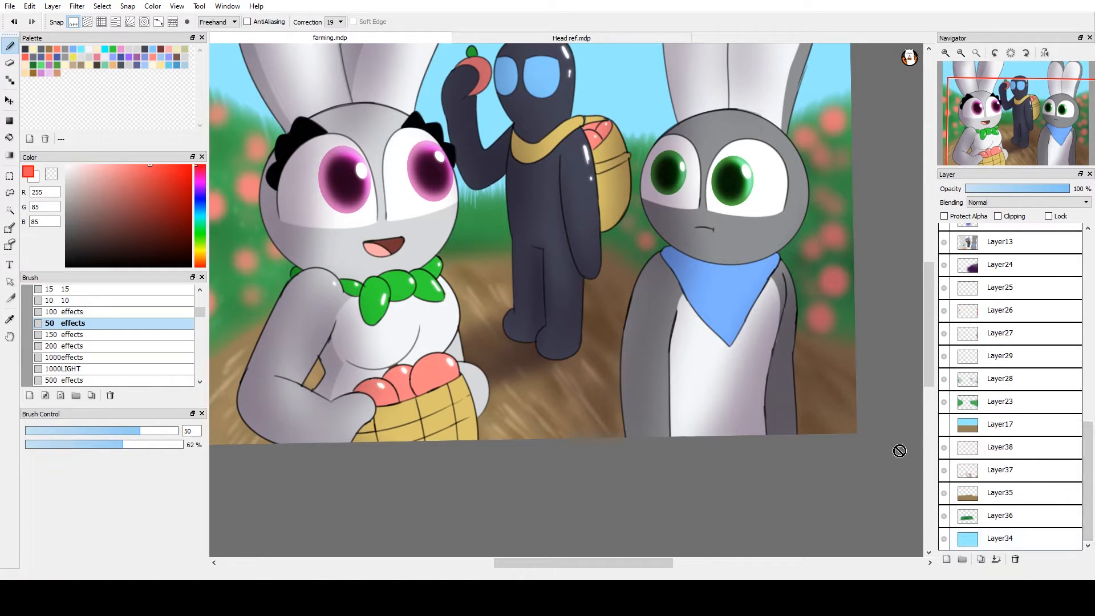
drag(830, 328, 846, 423)
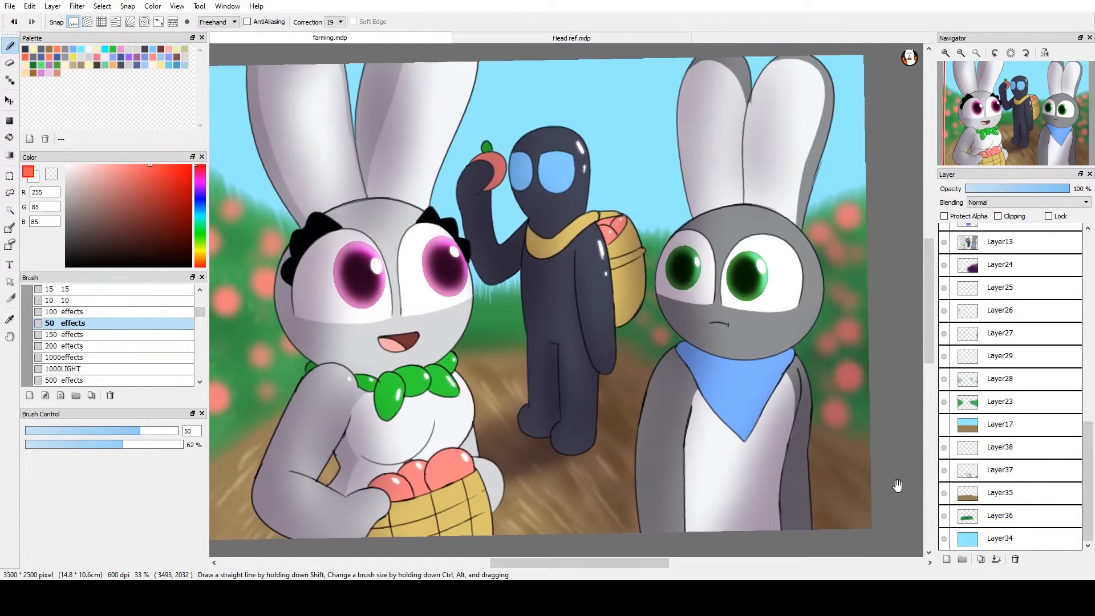
click(946, 470)
click(946, 470)
click(970, 471)
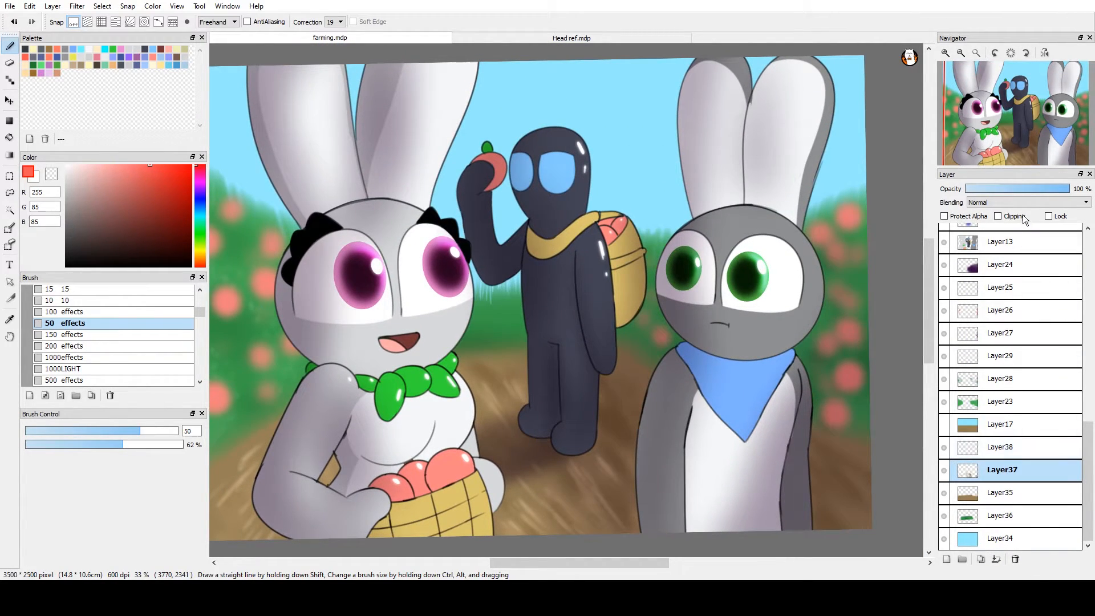
click(1007, 204)
click(1003, 219)
click(1014, 189)
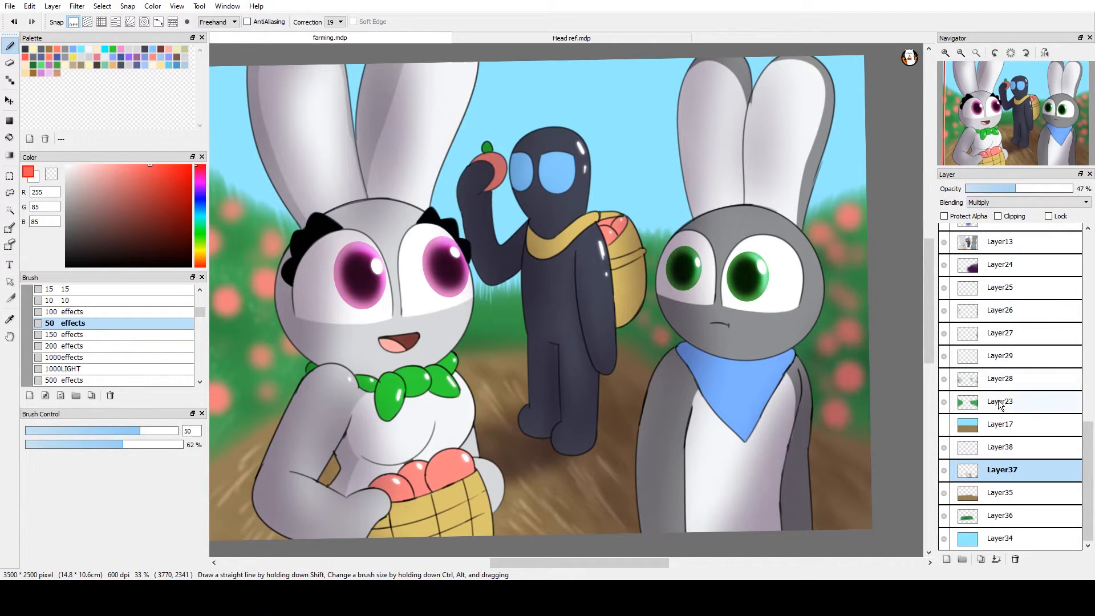
Switch Layer38, which holds the pale dirt streaks, to Lighten blending
click(984, 450)
scroll(992, 204, down, 2)
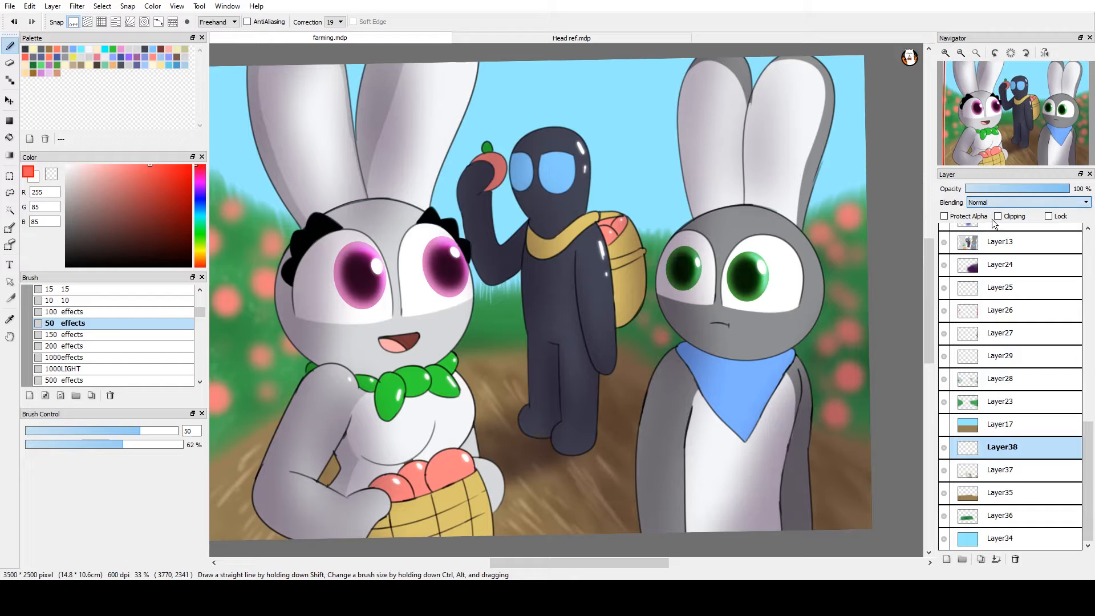
click(991, 248)
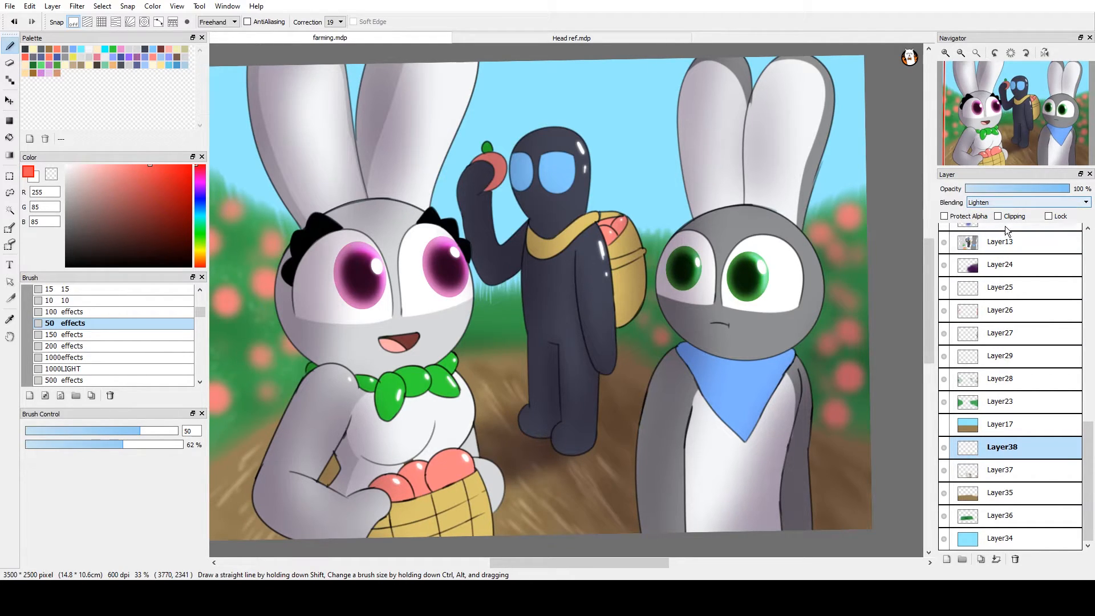
Move Layer38 below Layer37 and reduce its opacity to 52%
drag(996, 454, 993, 482)
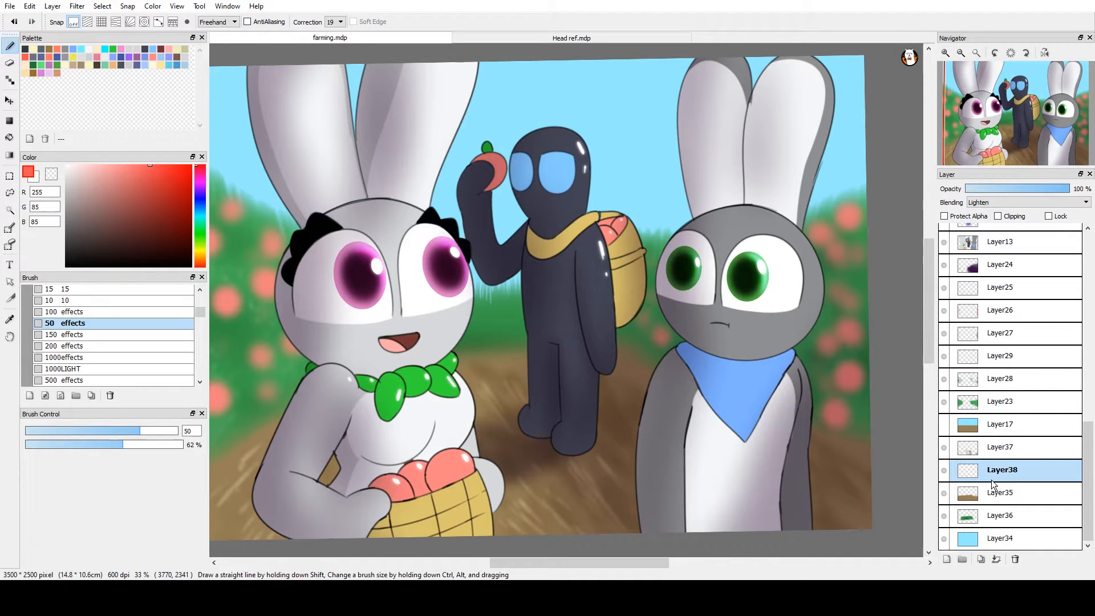
drag(823, 470, 863, 432)
click(1021, 188)
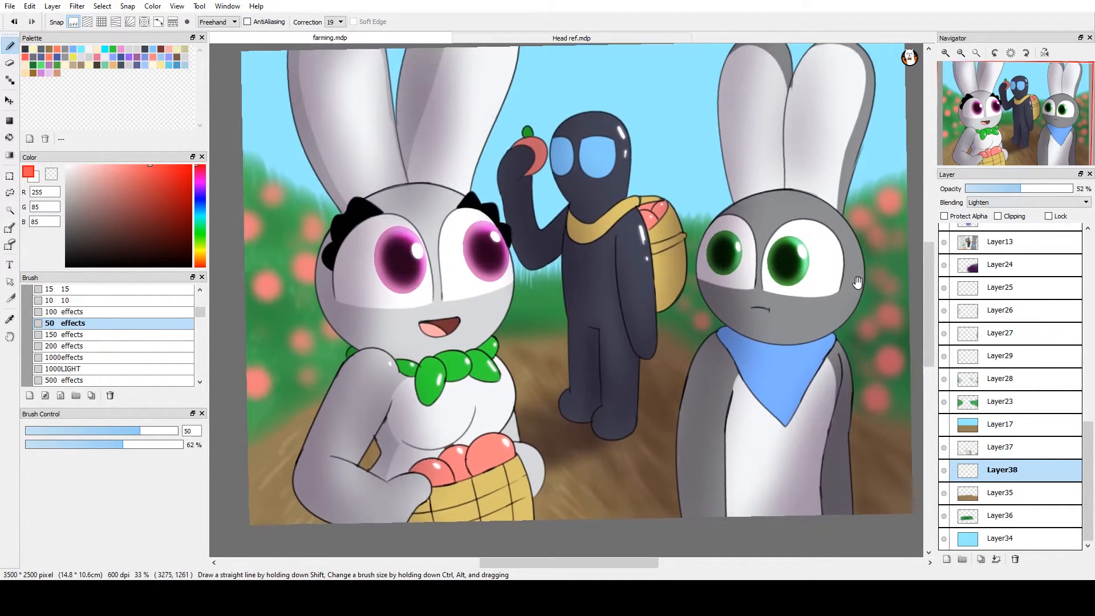
Close in on the dark figure's head and hide the shading layer, Layer18
drag(730, 256, 733, 382)
scroll(846, 369, up, 4)
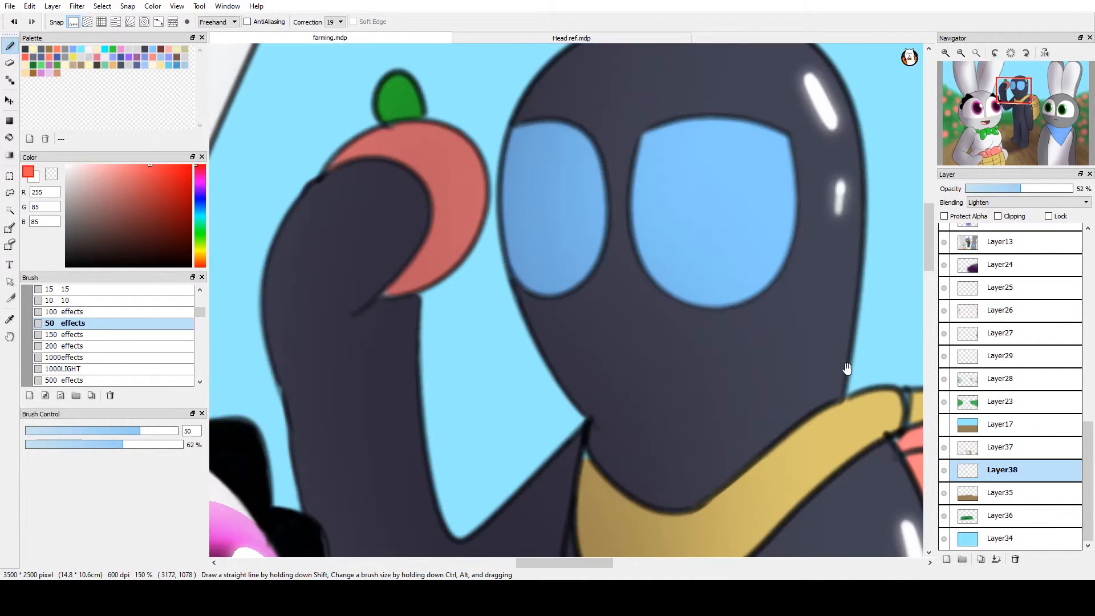
drag(814, 390, 872, 442)
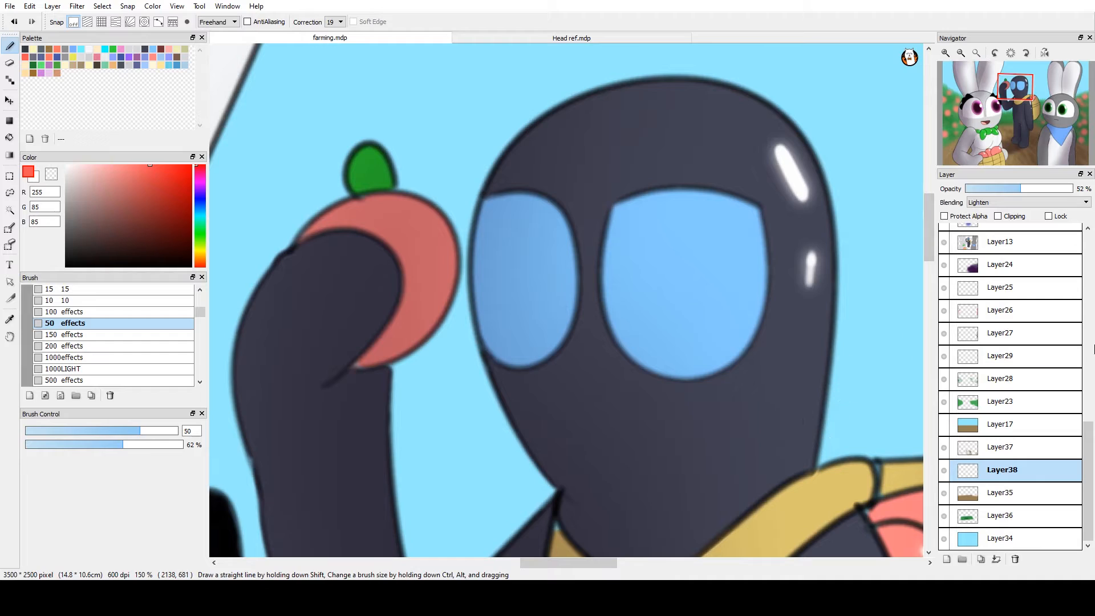
drag(1089, 424, 1089, 371)
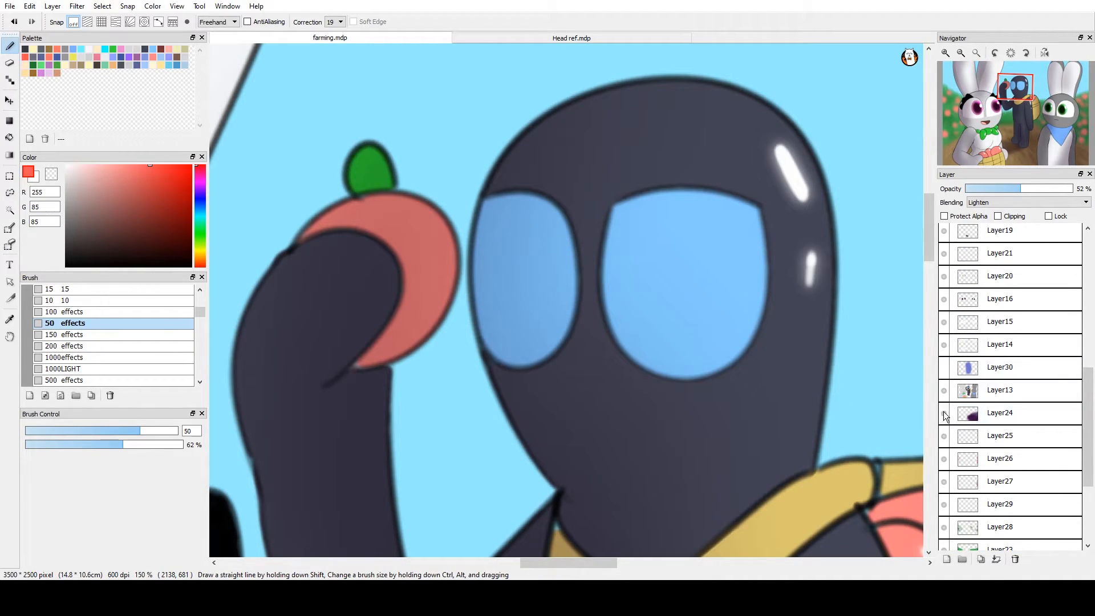
drag(1089, 412, 1090, 361)
click(942, 346)
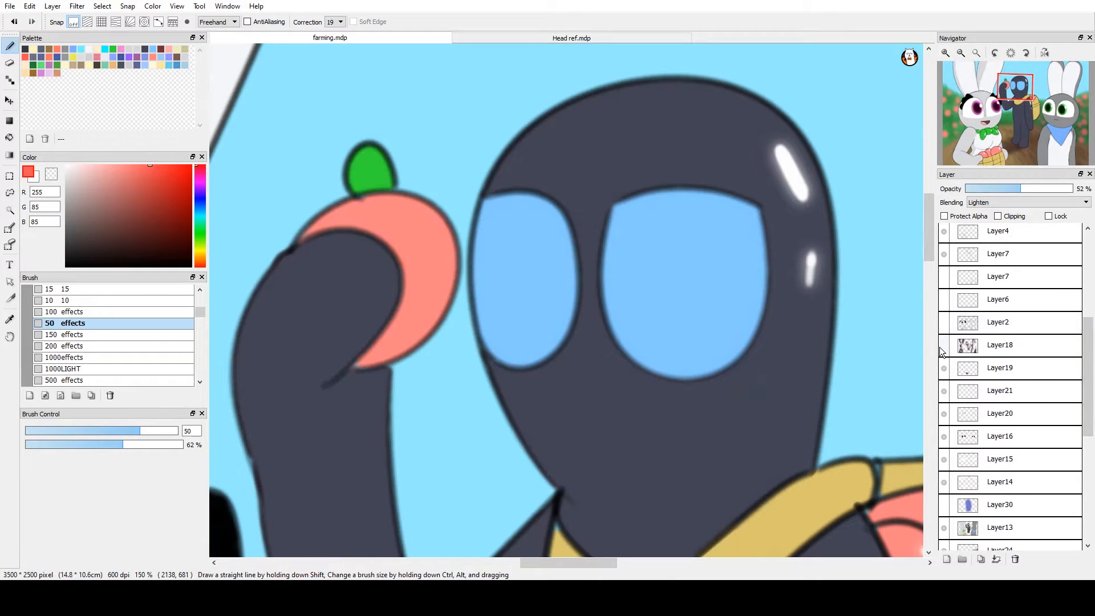
On a new layer above Layer18, bucket-fill both of the dark figure's eyes with red (RGB 255, 85, 85)
click(993, 348)
click(946, 559)
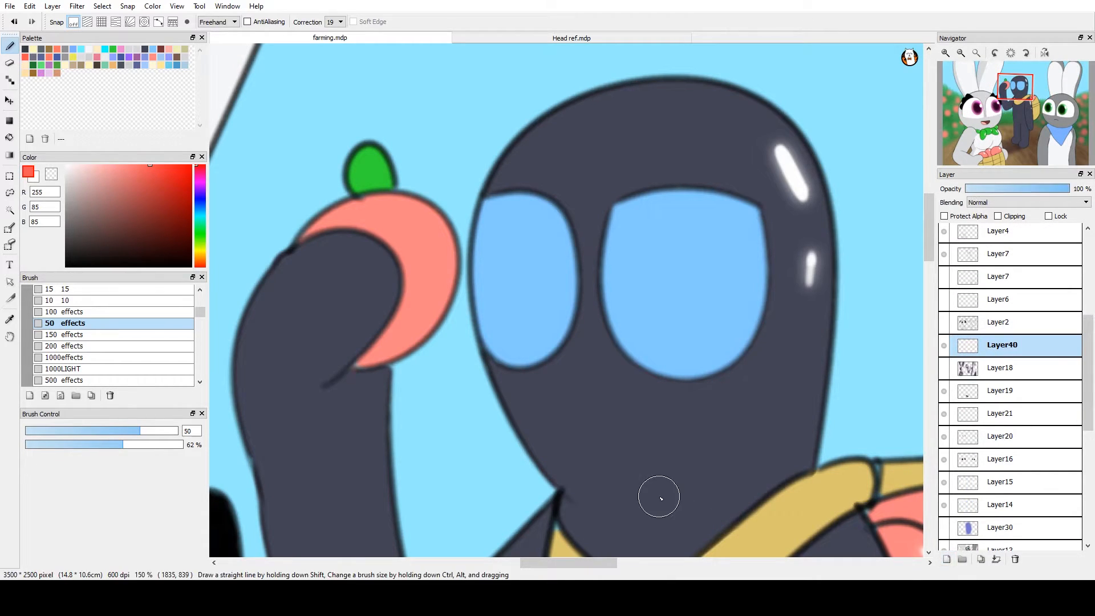
key(g)
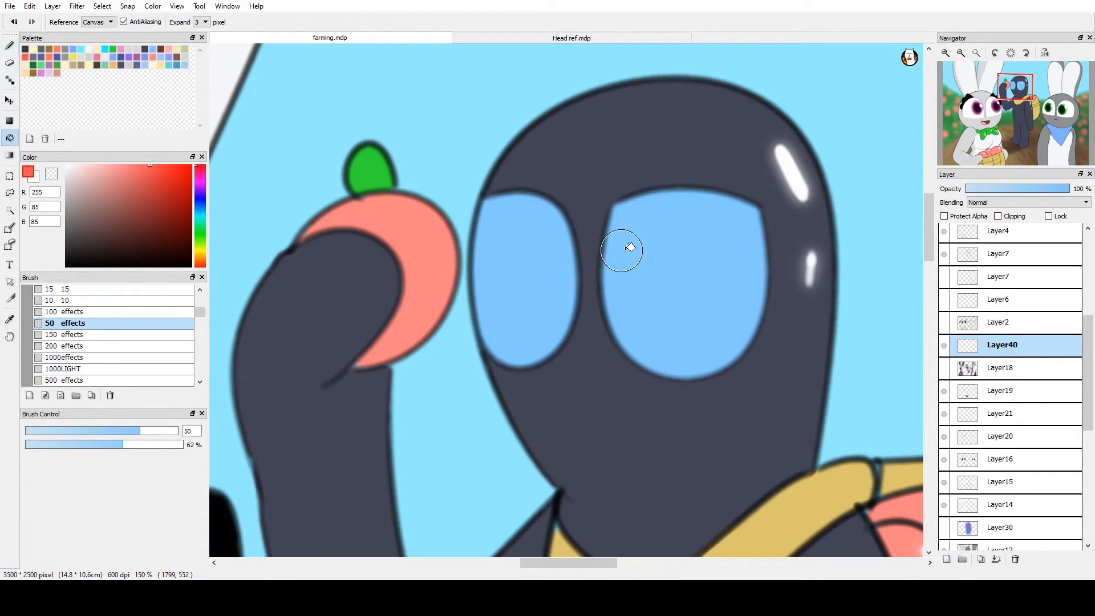
click(701, 281)
click(572, 296)
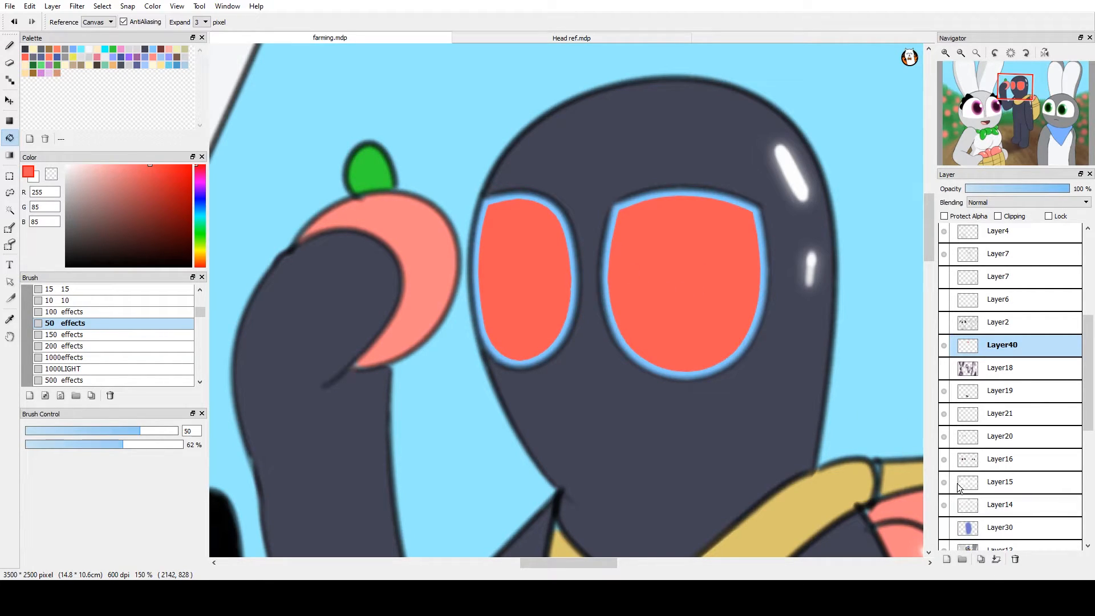
Duplicate the red eye-fill layer and soften the copy's edges with a filter
click(982, 559)
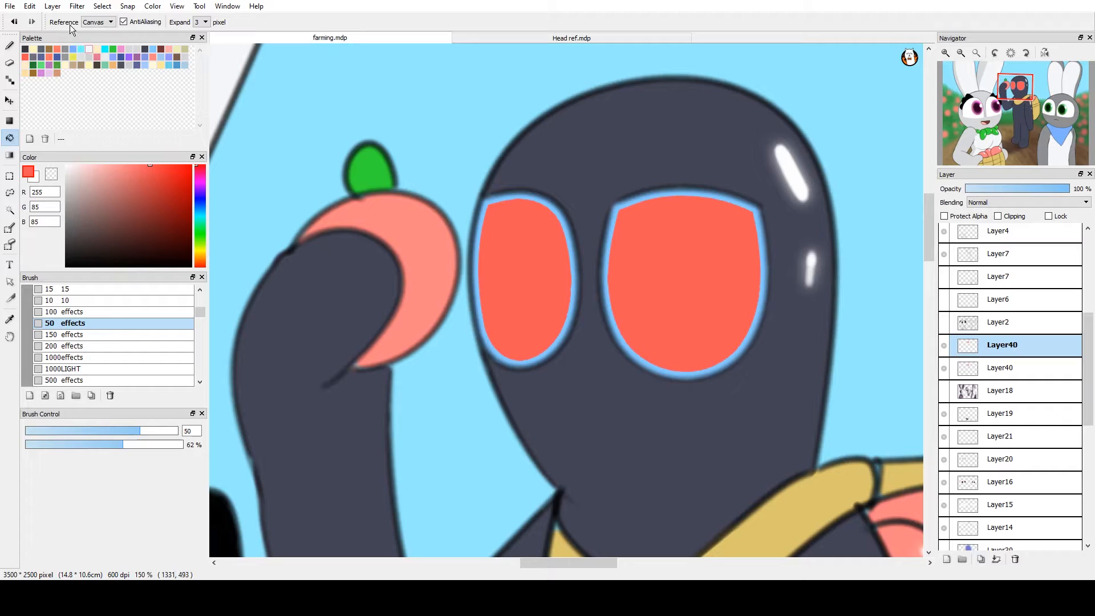
click(77, 7)
click(84, 46)
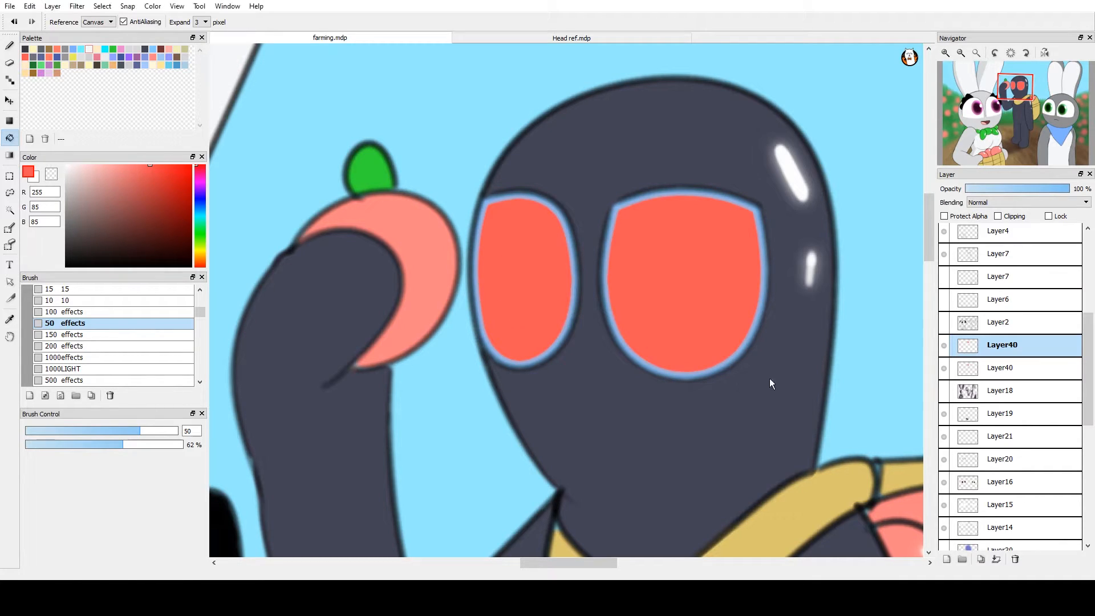
Repeatedly duplicate and merge the softened eye layer into a single Layer40 until the red covers both eyes out to their outlines
click(981, 558)
click(993, 560)
click(982, 560)
click(996, 560)
click(981, 560)
click(996, 560)
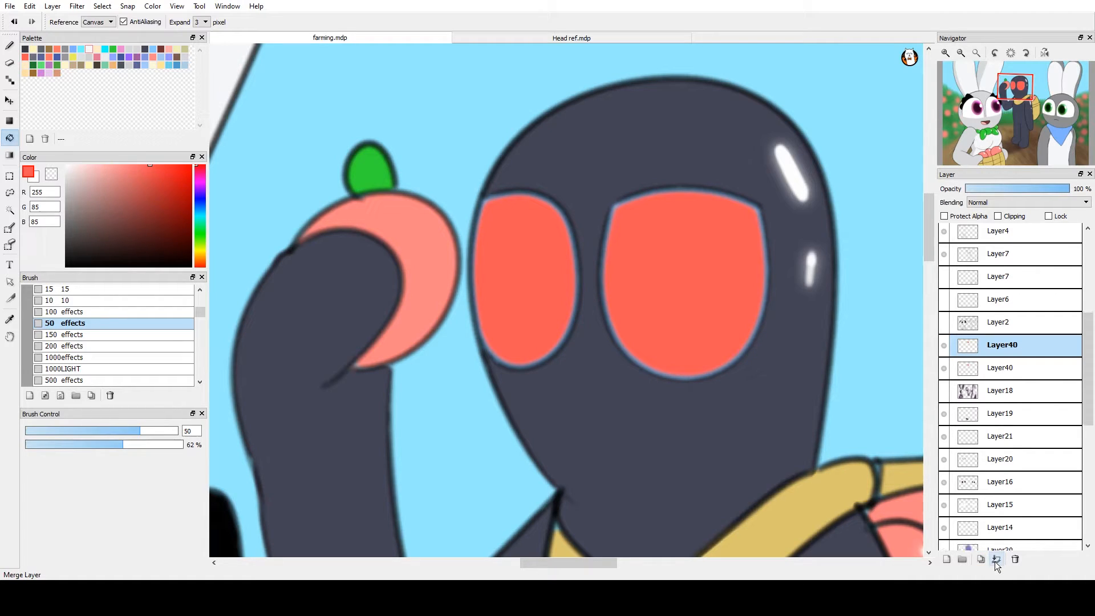
click(982, 560)
click(996, 561)
click(981, 560)
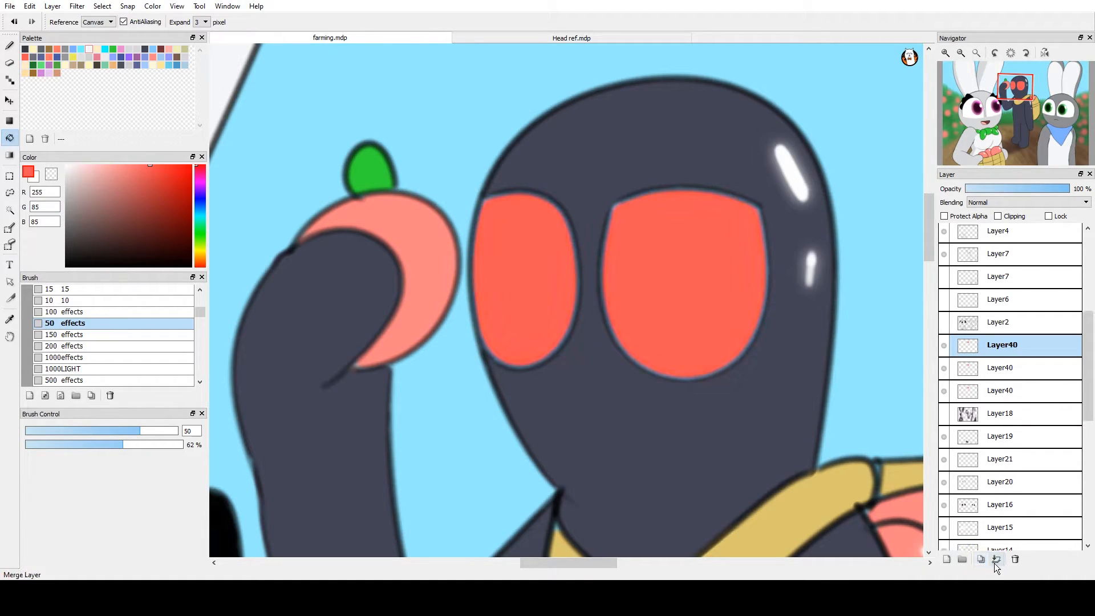
click(996, 560)
click(981, 560)
click(990, 563)
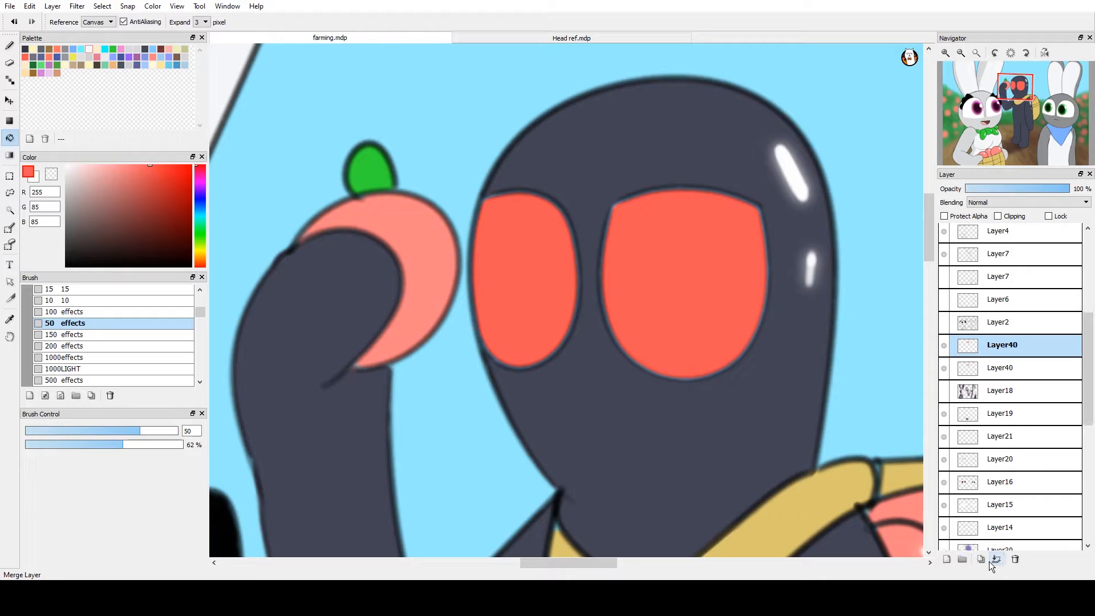
click(990, 561)
click(981, 560)
click(980, 560)
click(995, 560)
click(979, 560)
click(993, 561)
click(993, 561)
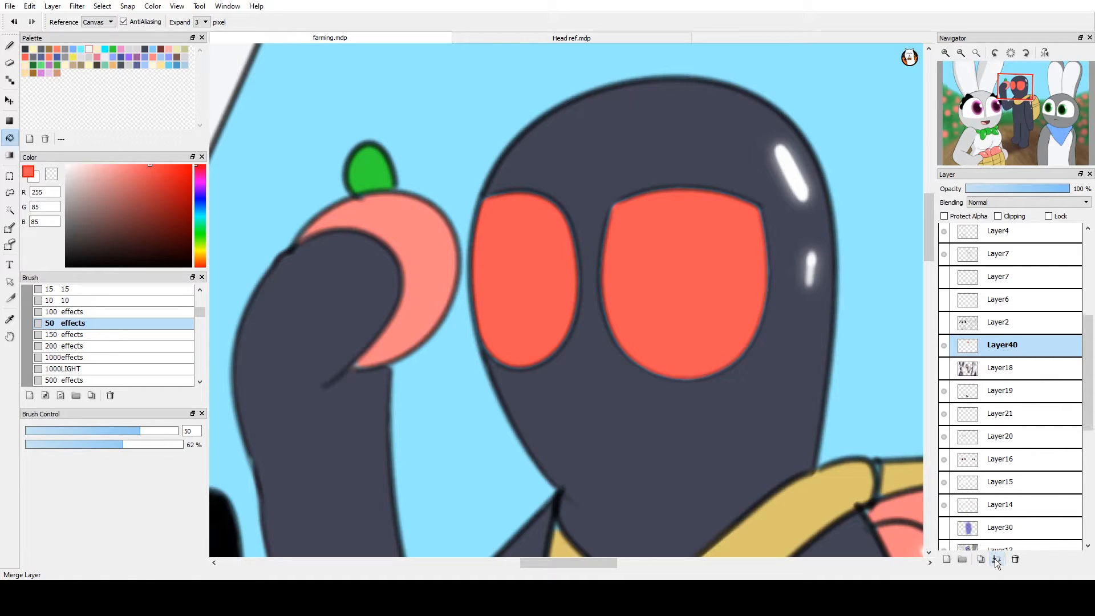
click(104, 48)
click(981, 559)
click(997, 561)
Recolour Layer40's eye shapes light blue (RGB 159, 215, 255) with Protect Alpha on, and compare them with the original eye colour
click(944, 346)
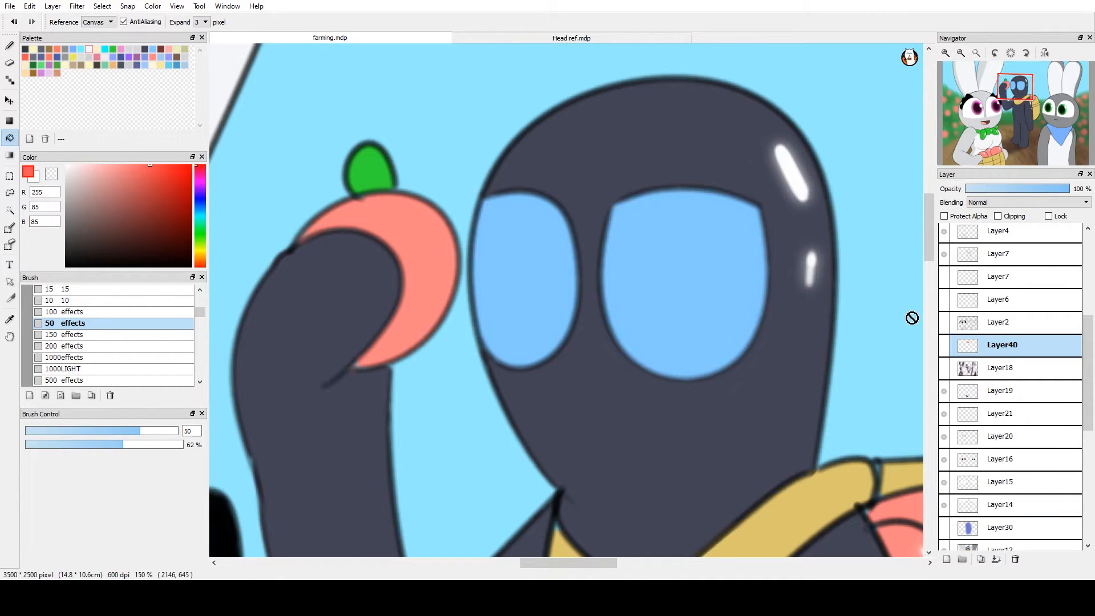
alt+click(648, 295)
click(113, 171)
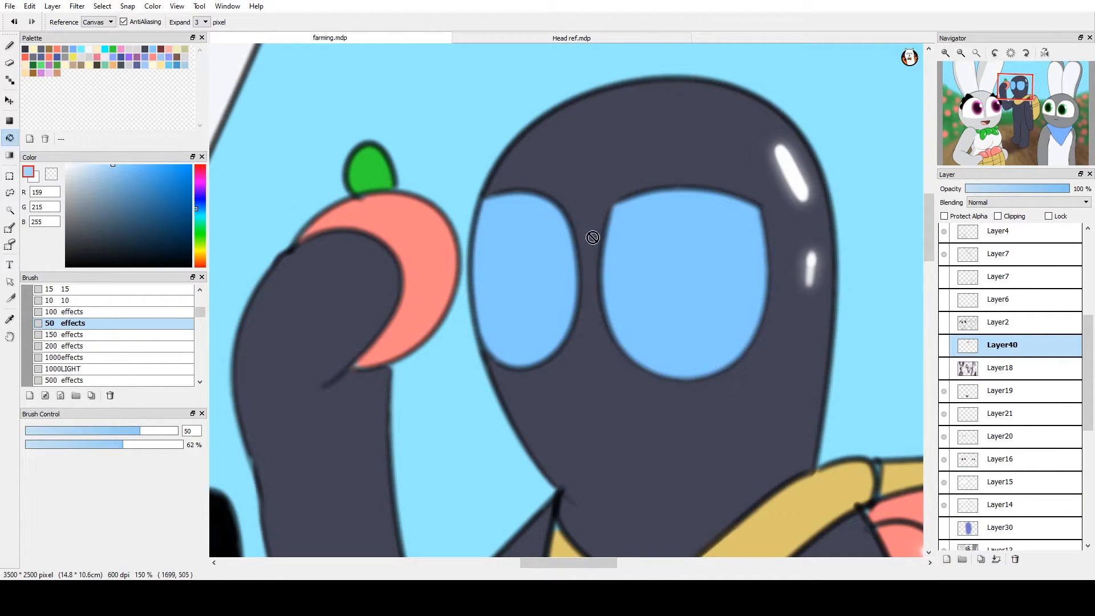
click(943, 346)
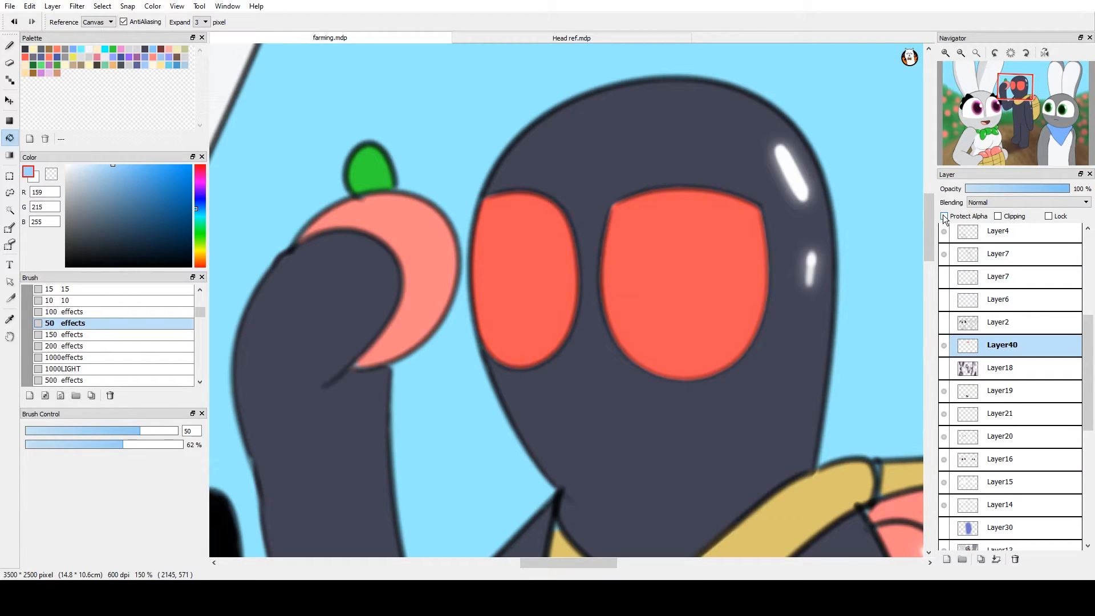
key(u)
drag(405, 454, 791, 142)
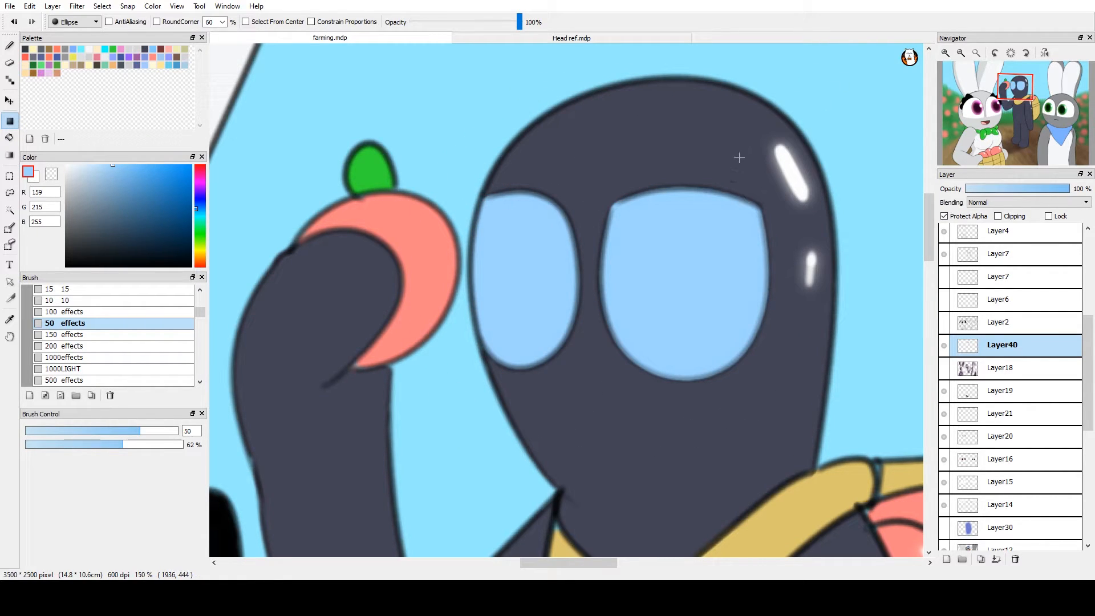
click(945, 345)
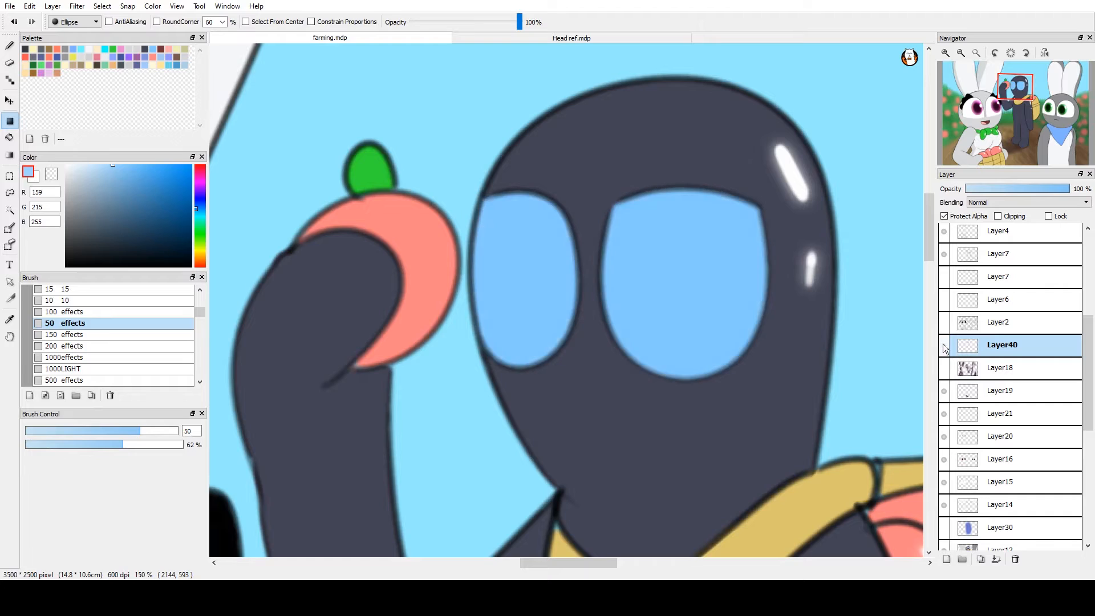
click(944, 345)
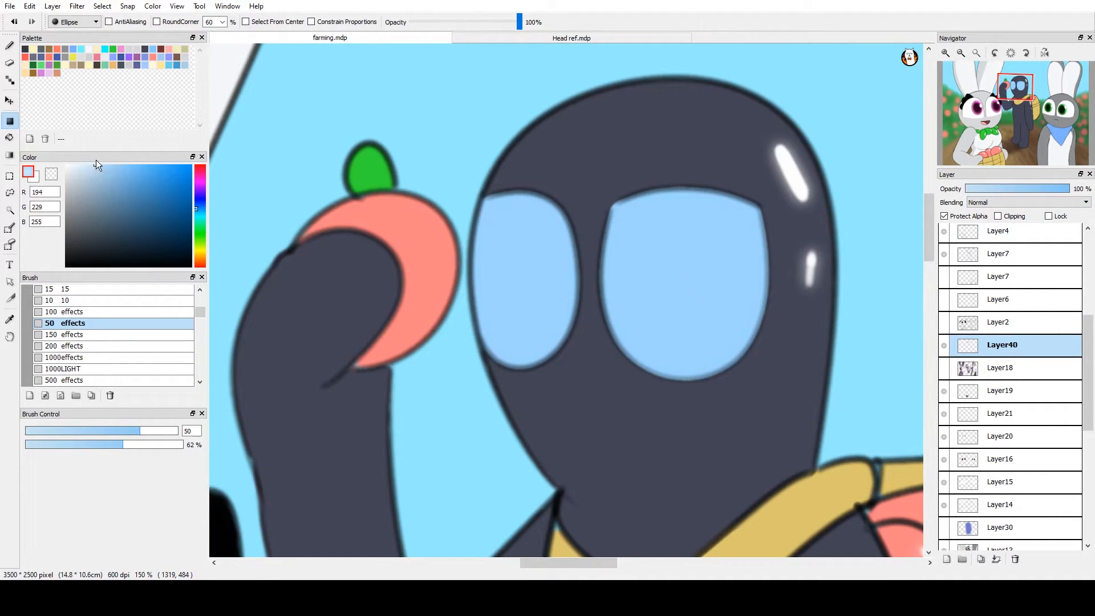
Brush a soft paler blue glow (RGB 186, 226, 255) into the centres of both eyes with the 200 effects brush
click(141, 344)
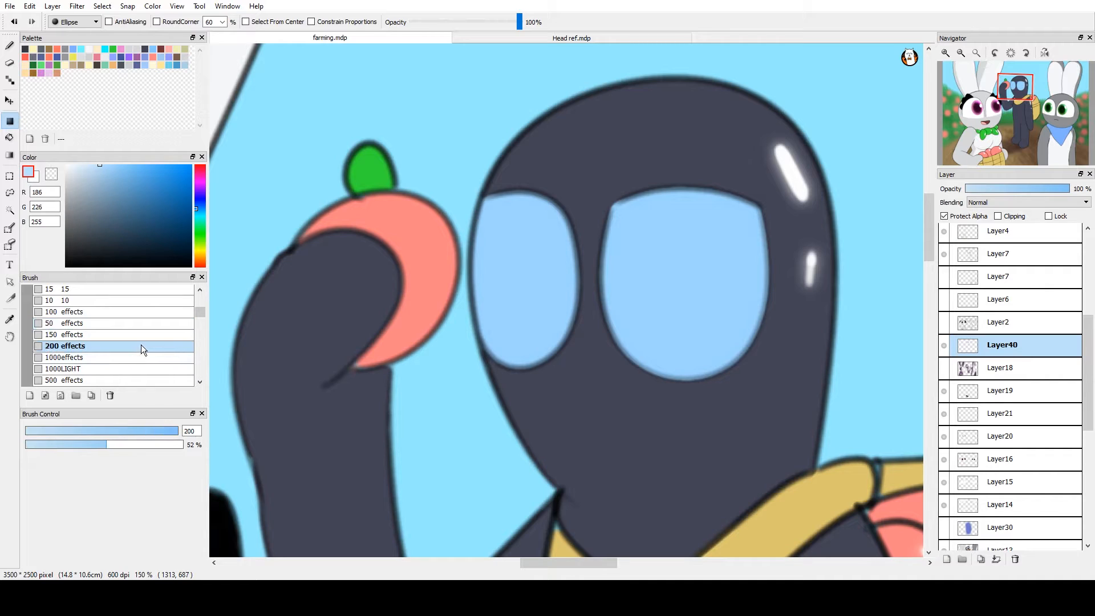
key(ctrl+z)
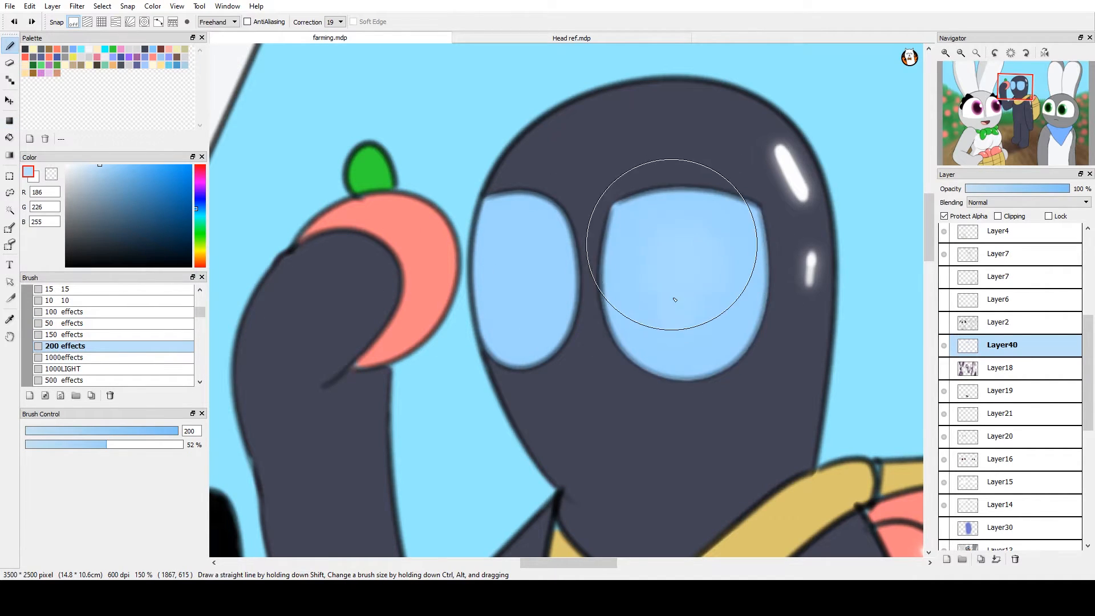
drag(533, 273, 515, 257)
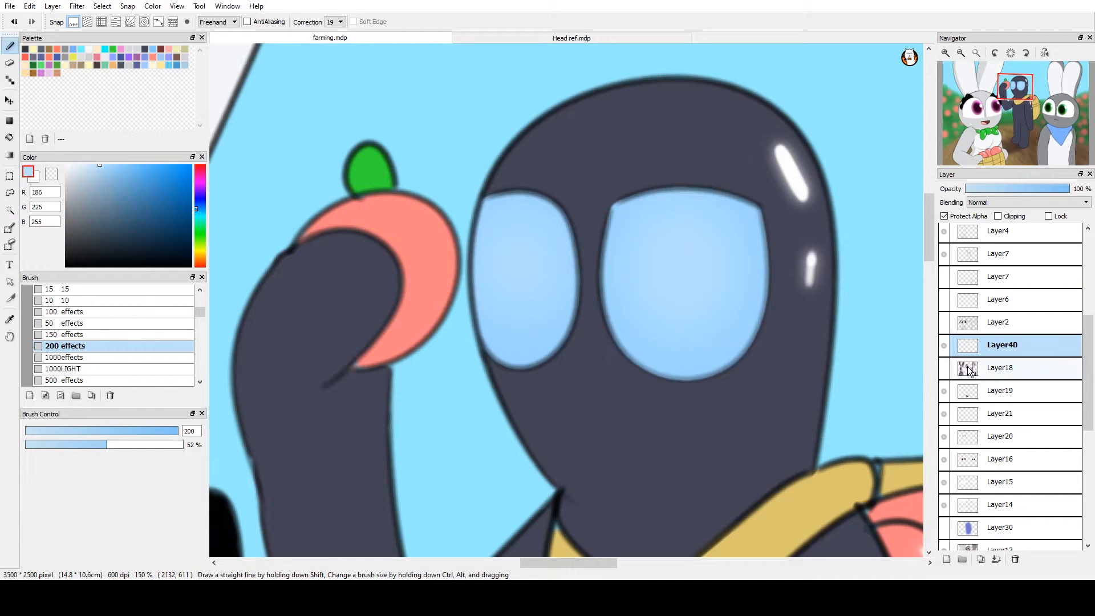
Show the shading on Layer18 again and compare the dark figure's eyes with Layer40 hidden and shown
click(944, 367)
click(945, 368)
click(945, 368)
click(942, 349)
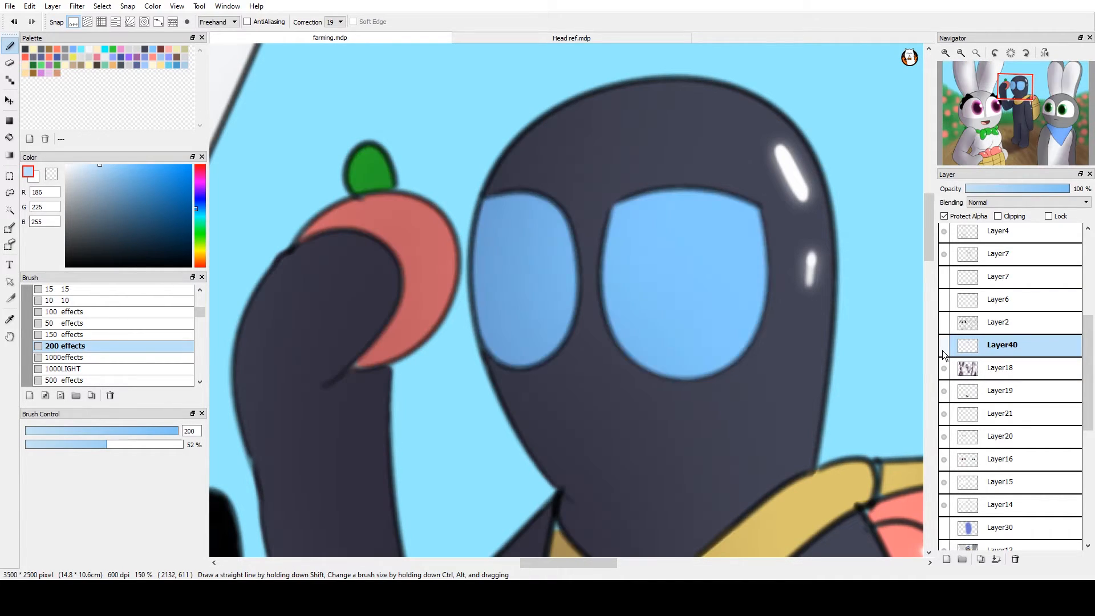
click(942, 350)
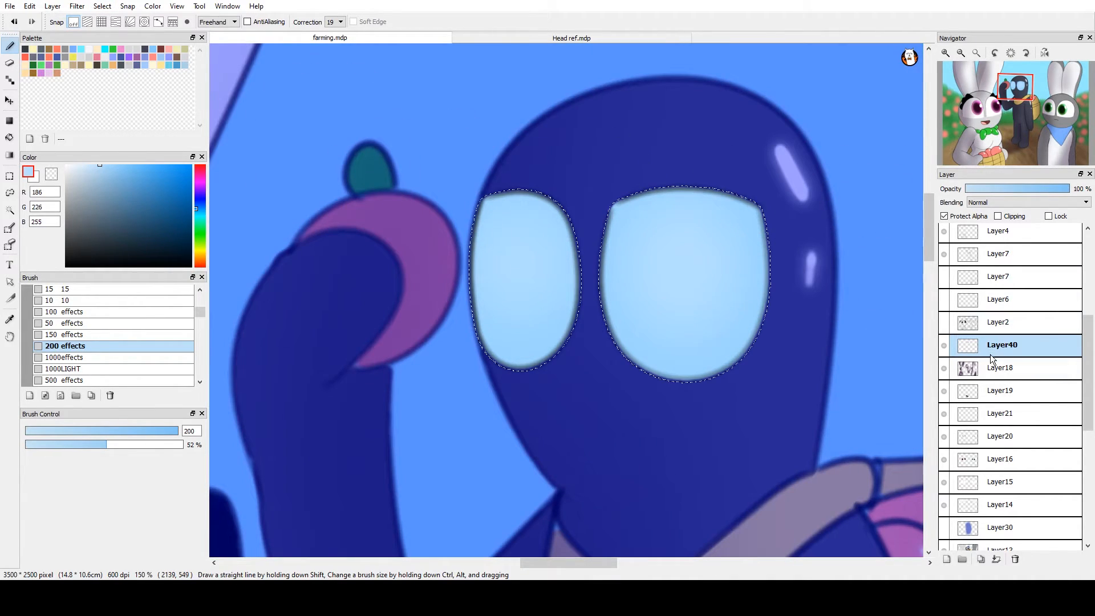
Duplicate the Layer18 shading layer, hide the lower copy and drop the selection around the dark figure's eyes
click(992, 365)
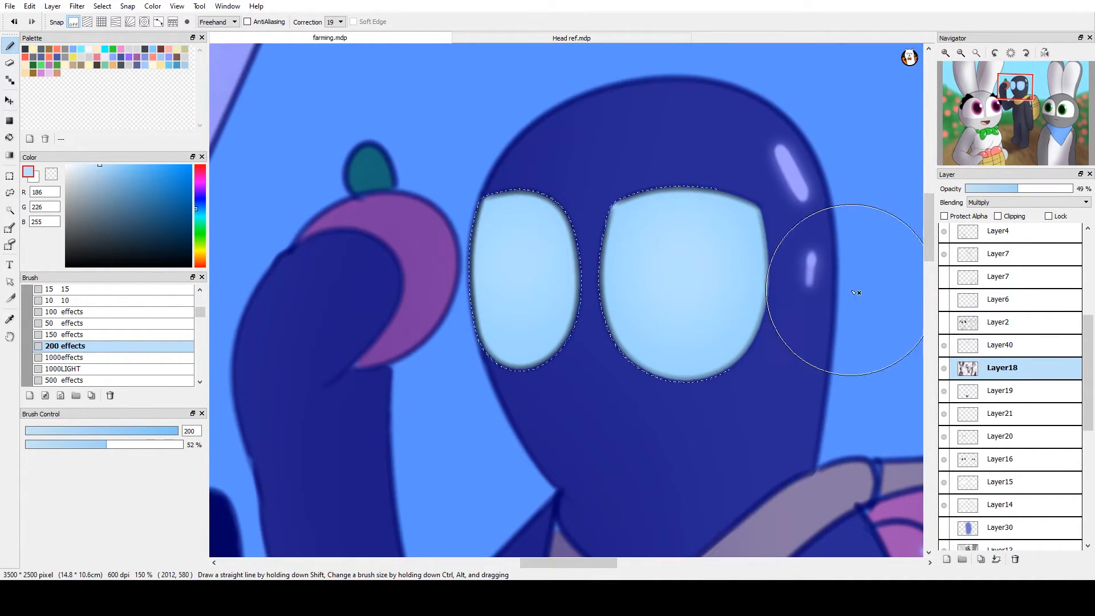
click(980, 560)
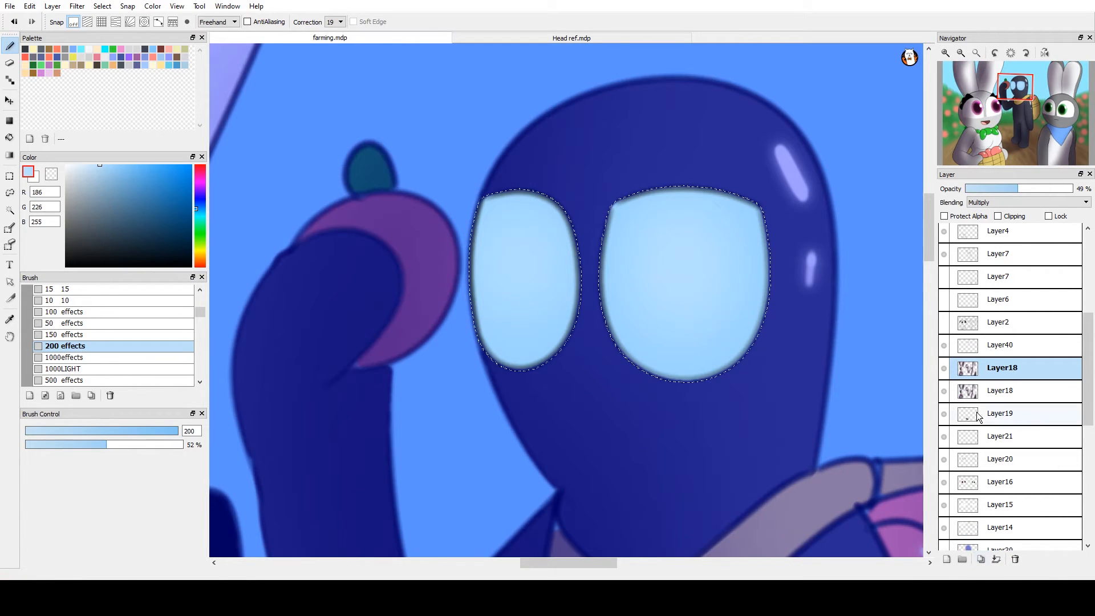
click(943, 391)
key(ctrl+d)
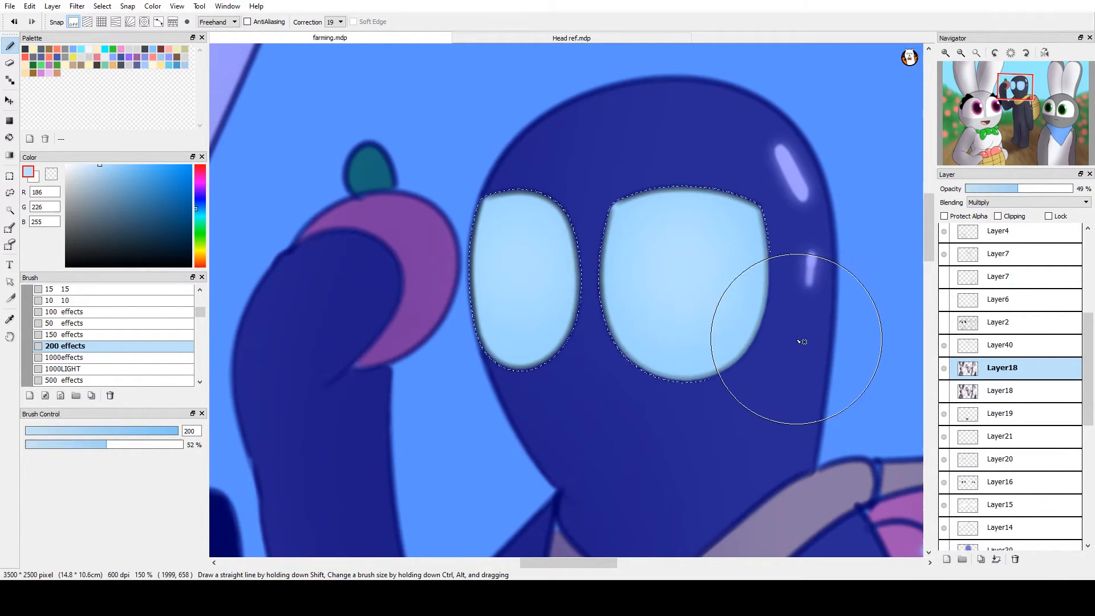
key(ctrl+d)
Move Layer40 with the eye glow up the layer stack to directly beneath Layer39
click(1027, 344)
scroll(1024, 370, up, 2)
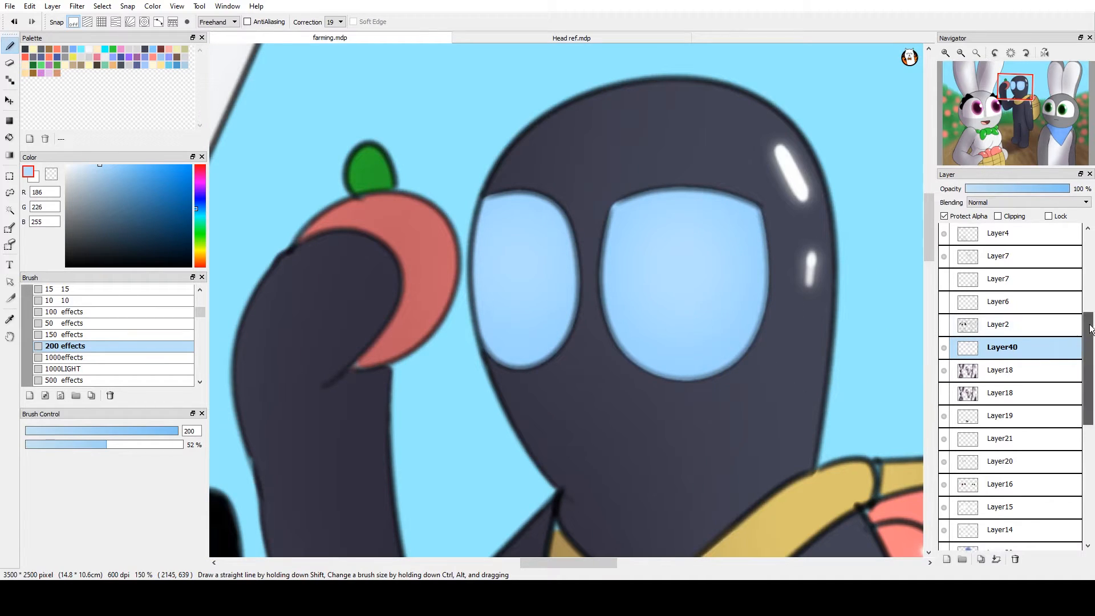
drag(1004, 416, 1020, 247)
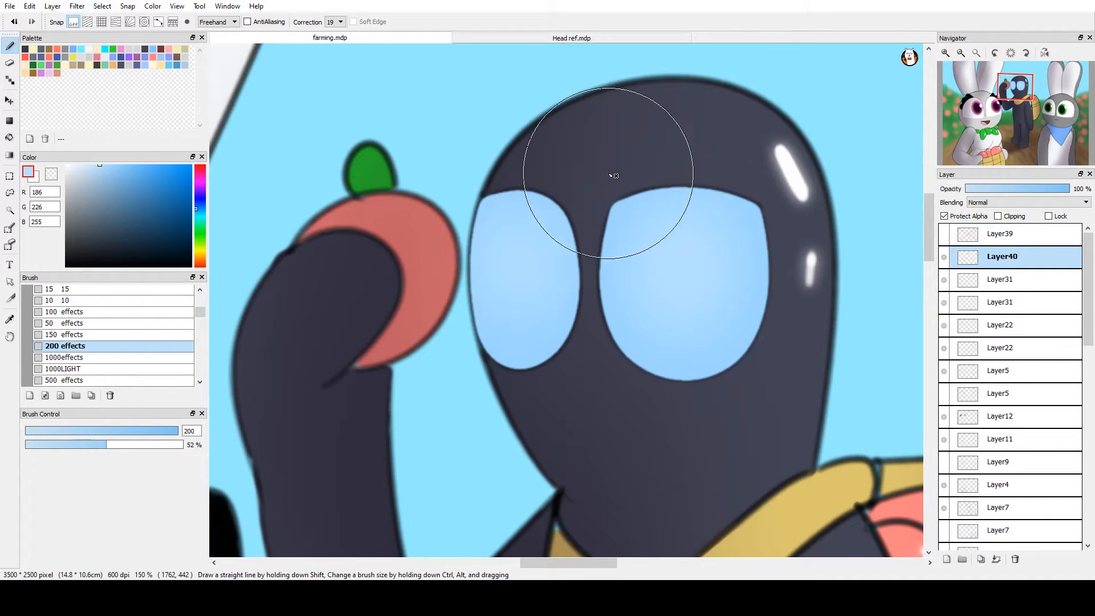
scroll(638, 213, down, 1)
scroll(638, 213, down, 3)
drag(638, 213, 600, 109)
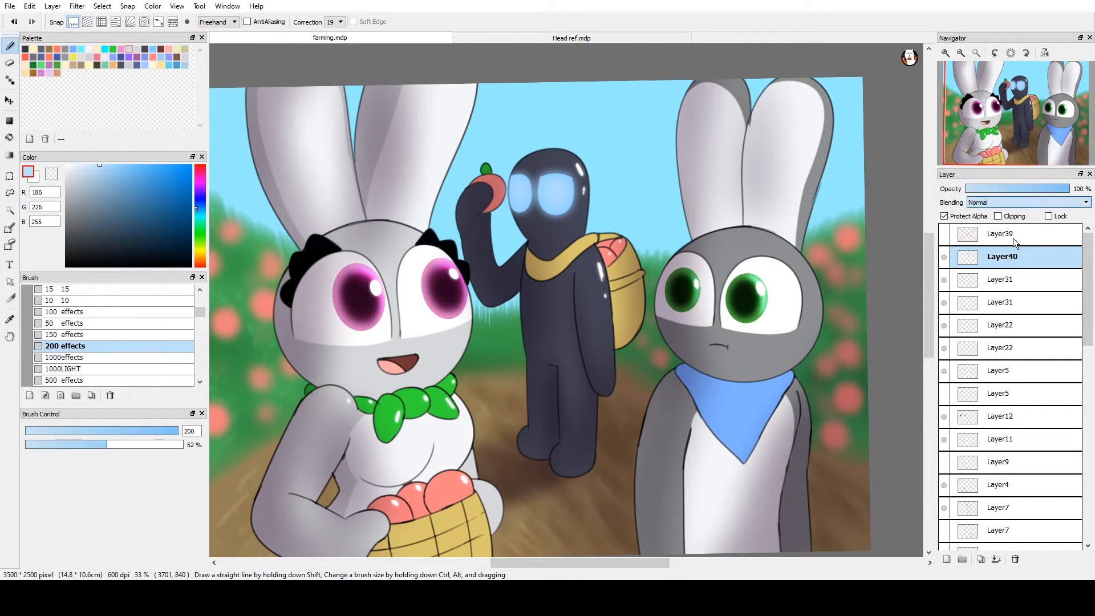
Set Layer40's blending mode to Dodge and lower its opacity to 69%
click(993, 248)
click(986, 204)
click(984, 272)
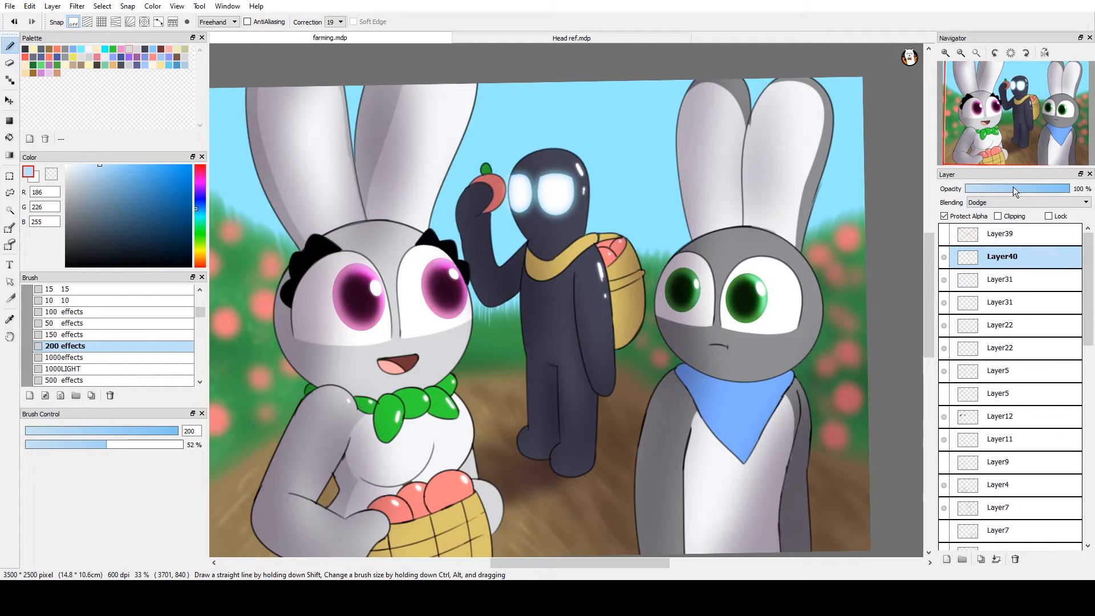
click(1029, 189)
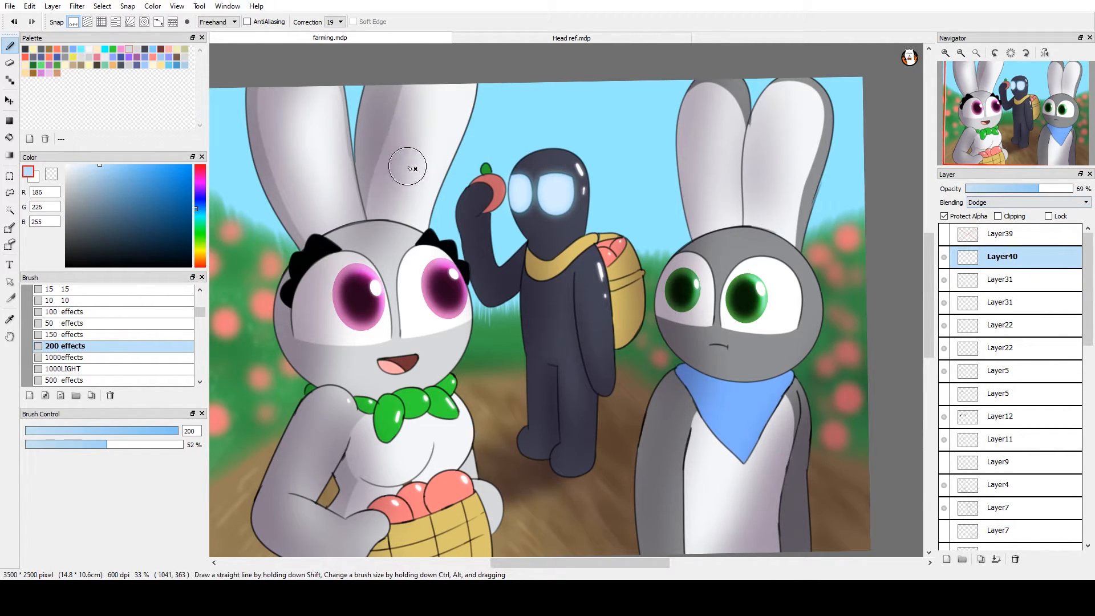
Shift the sky fill on Layer34 to a slightly deeper blue with a colour adjustment
drag(554, 409, 582, 412)
drag(755, 372, 791, 372)
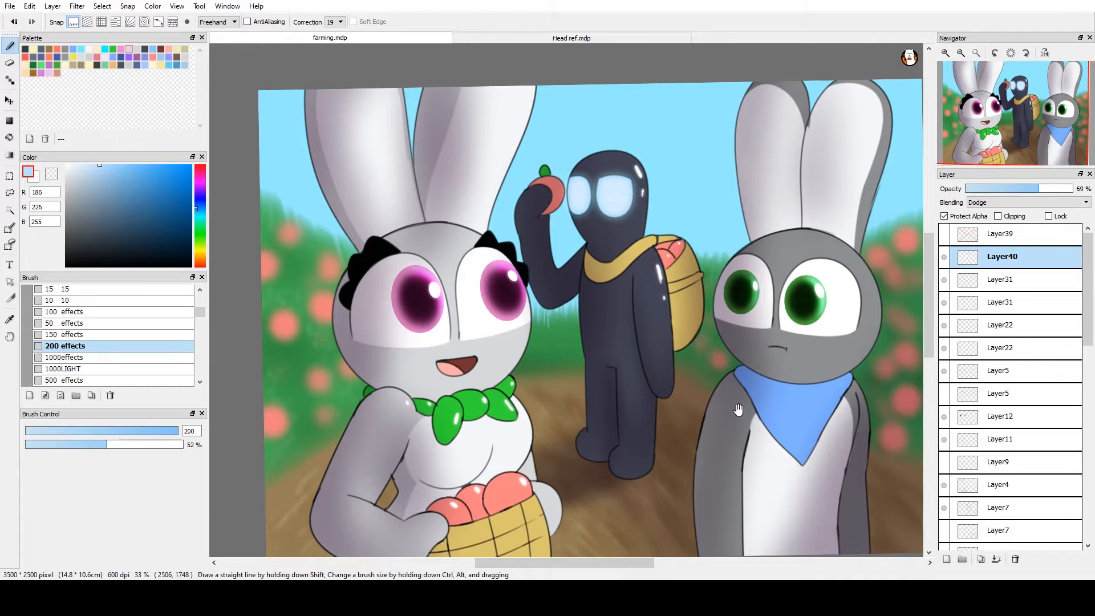
drag(737, 409, 740, 401)
drag(1085, 318, 1087, 487)
click(1075, 470)
click(992, 537)
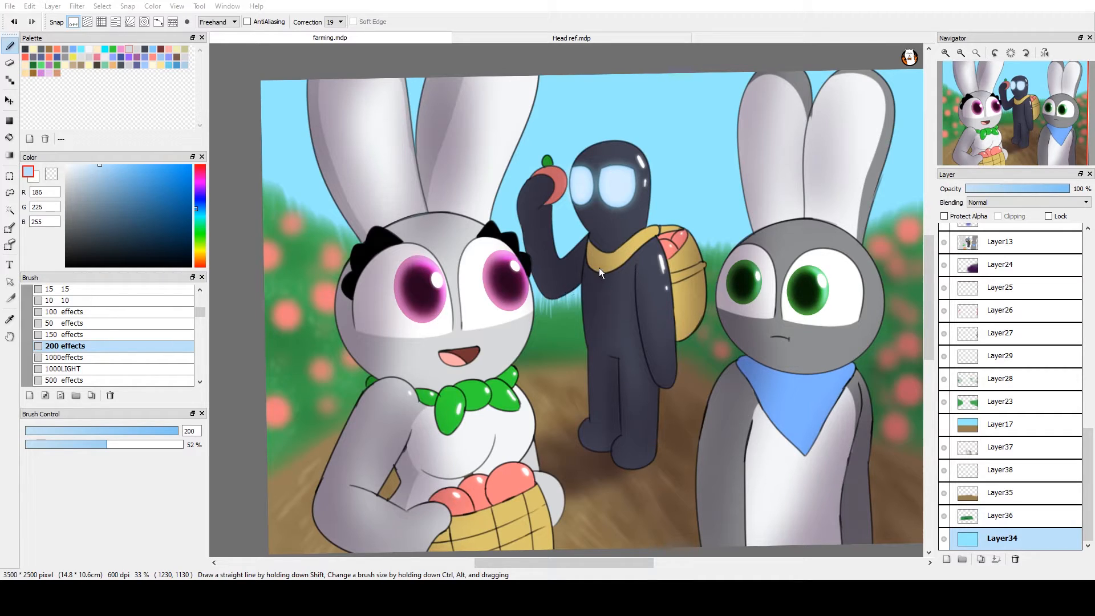
click(561, 286)
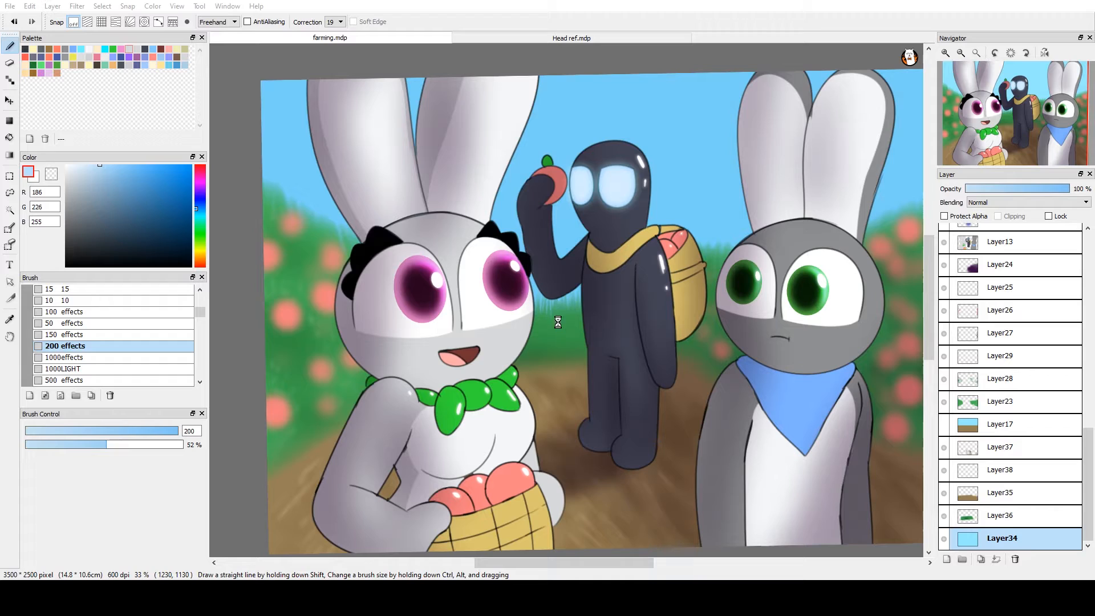
click(606, 336)
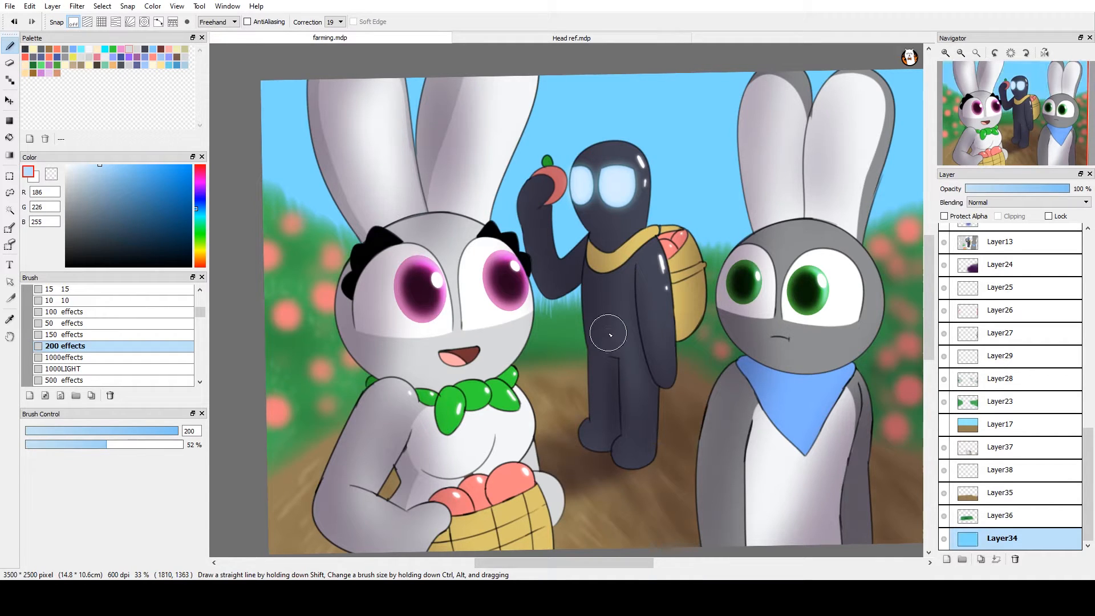
Add a new layer above the Layer34 sky and paint soft clouds in fur white (RGB 245, 248, 249) with the 500 effects brush
drag(639, 382, 604, 389)
click(947, 559)
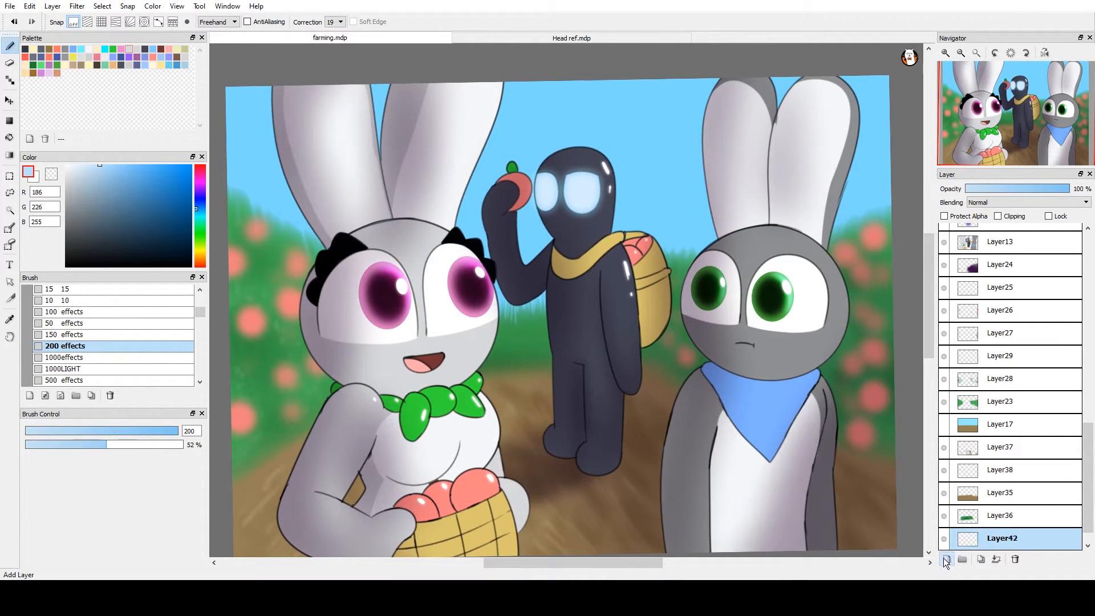
alt+click(636, 130)
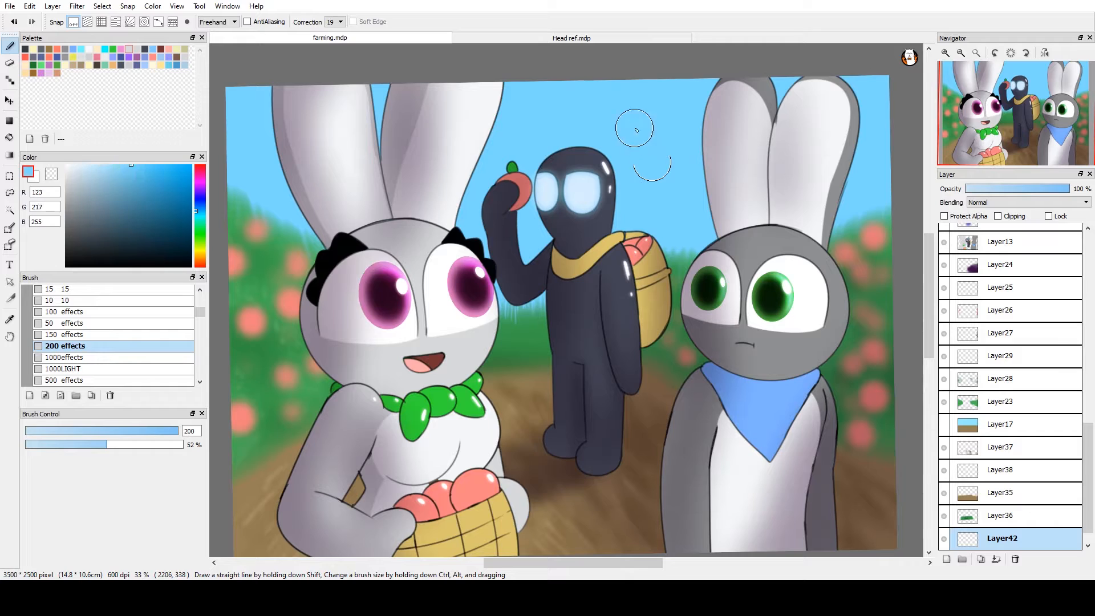
click(88, 52)
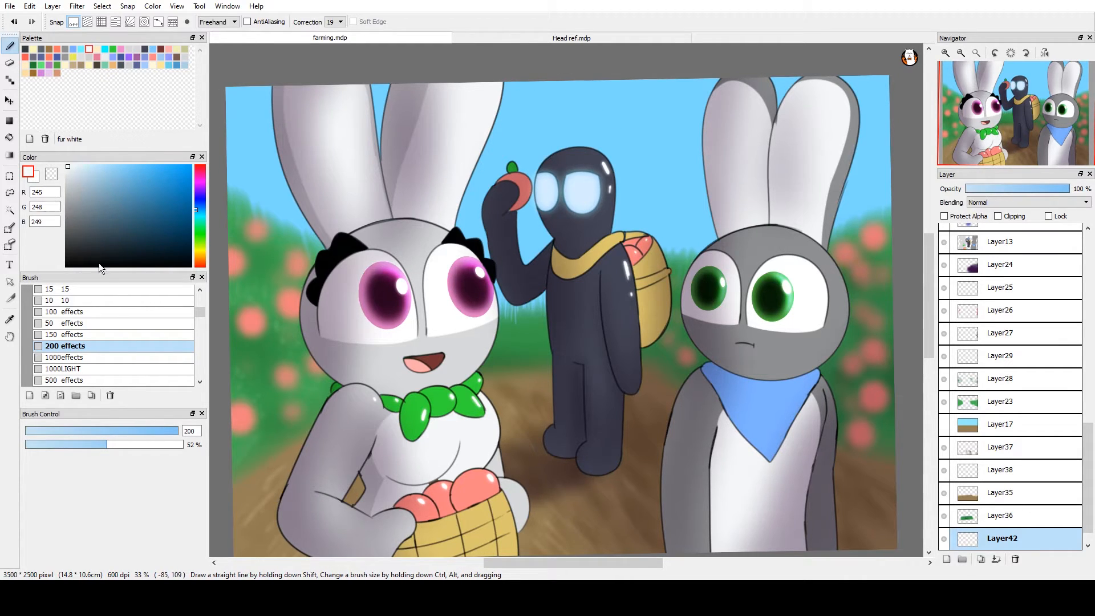
click(151, 377)
drag(665, 190, 685, 260)
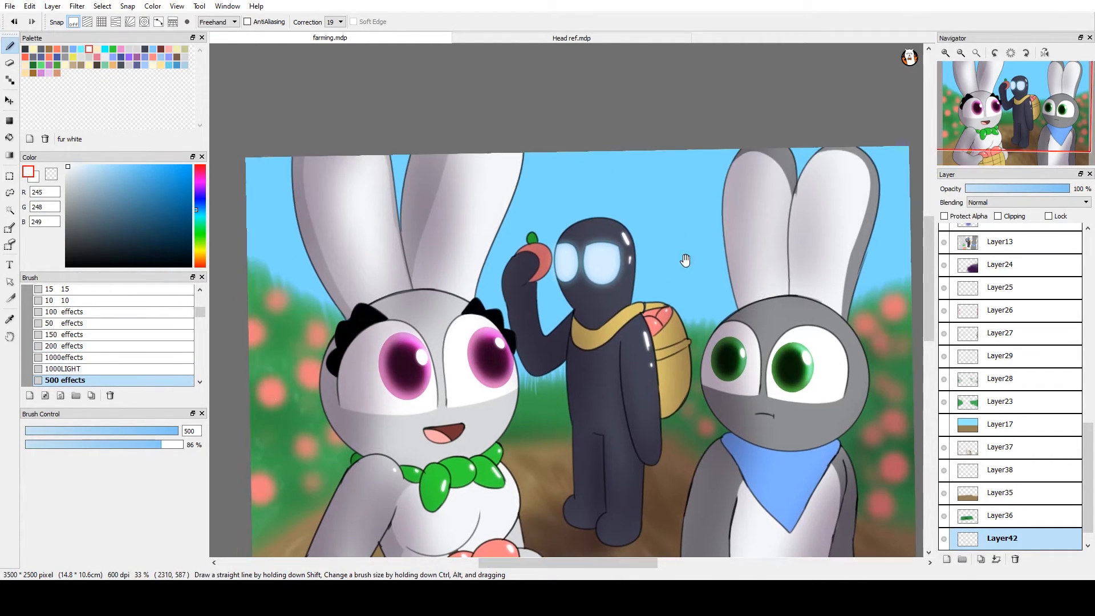
mouse_move(754, 226)
mouse_down()
mouse_move(809, 235)
mouse_move(635, 225)
mouse_move(685, 236)
mouse_move(702, 194)
mouse_move(840, 212)
mouse_move(837, 239)
mouse_move(831, 190)
mouse_move(887, 259)
mouse_move(875, 237)
mouse_up()
drag(655, 257, 845, 242)
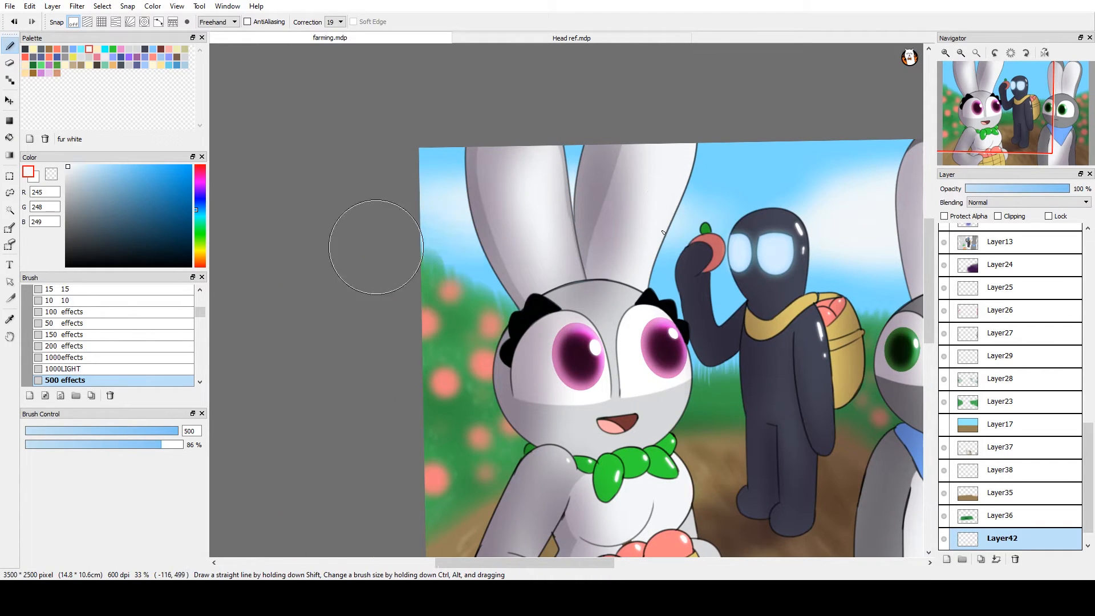
mouse_move(376, 246)
mouse_down()
mouse_move(447, 226)
mouse_move(519, 182)
mouse_move(543, 191)
mouse_move(517, 199)
mouse_up()
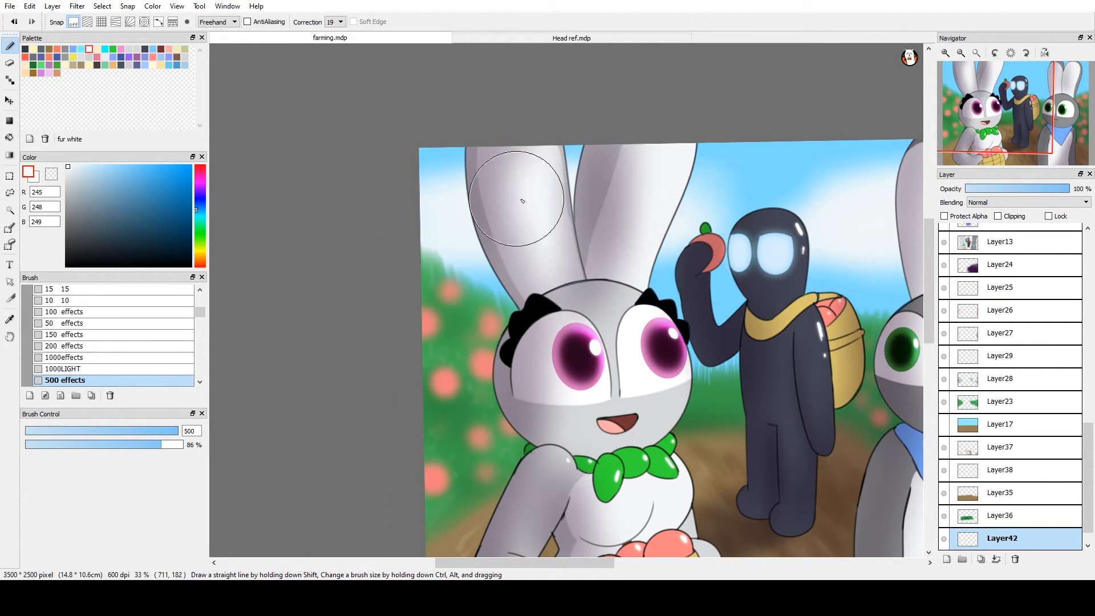
drag(731, 199, 536, 179)
drag(598, 268, 547, 183)
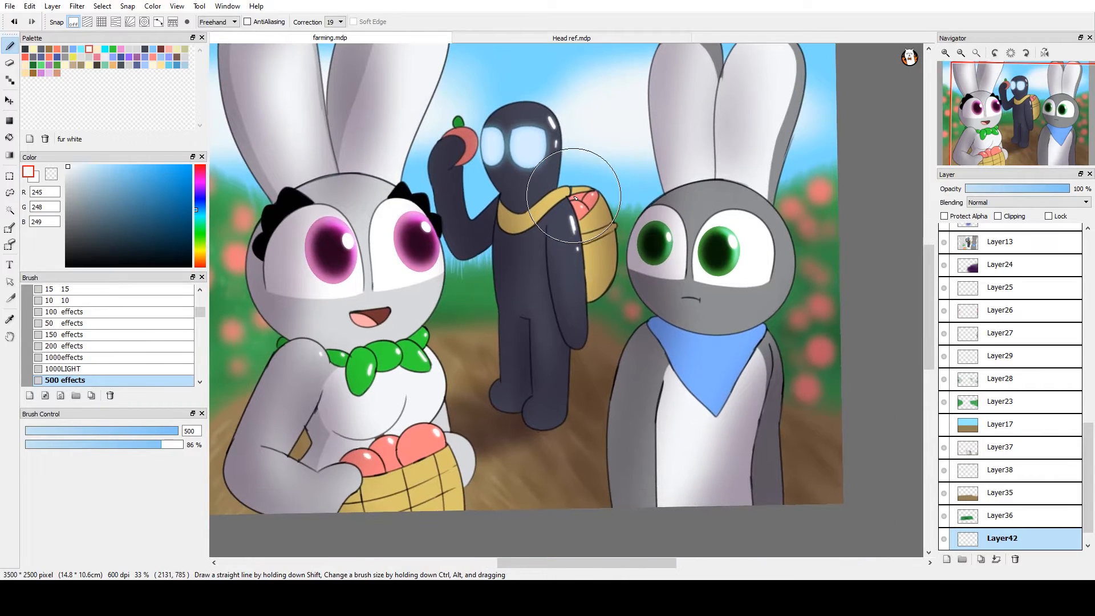
Check what Layer23, Layer28, Layer27, Layer26 and Layer25 contribute by hiding and showing them one at a time
scroll(610, 298, up, 2)
scroll(610, 297, left, 2)
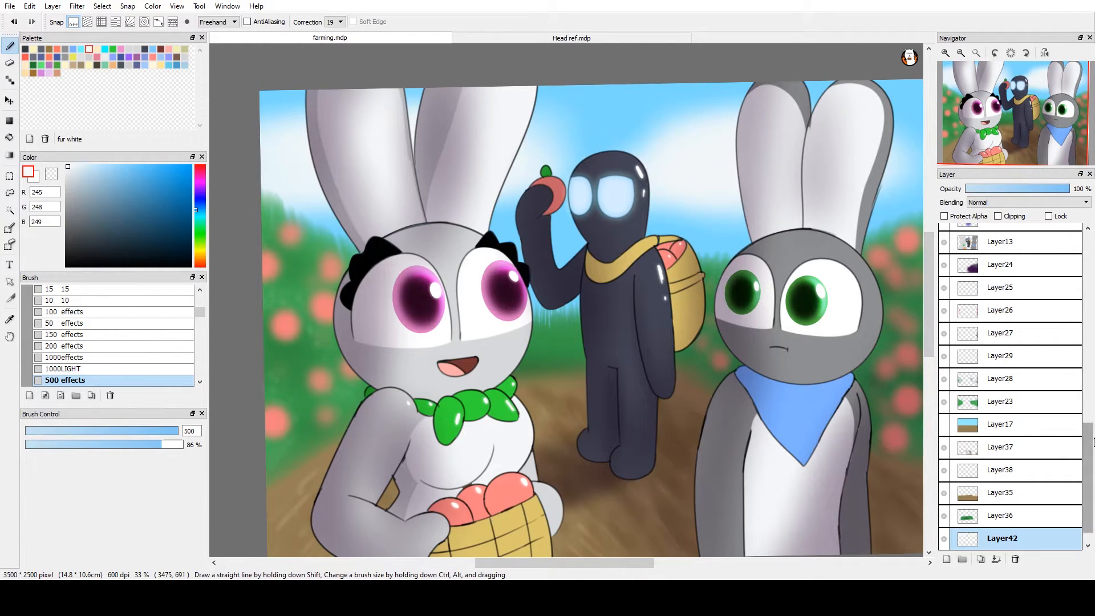
scroll(1093, 428, up, 2)
drag(1093, 428, 1091, 459)
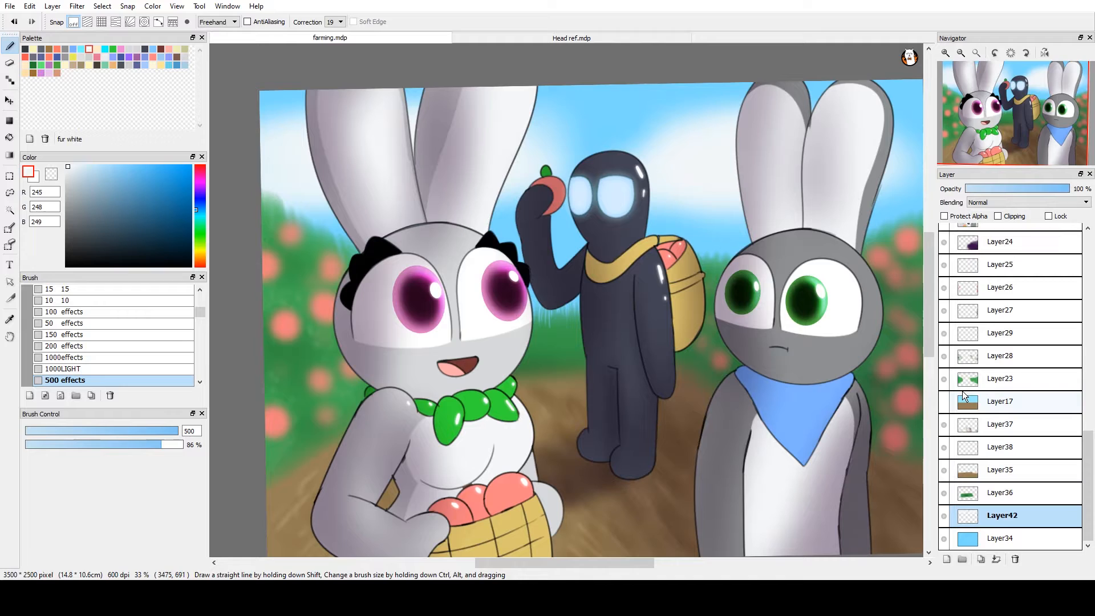
click(943, 380)
click(943, 380)
click(943, 359)
click(943, 359)
click(944, 311)
click(944, 310)
click(944, 289)
click(944, 289)
click(943, 267)
Delete Layer25 from the layer stack
click(963, 269)
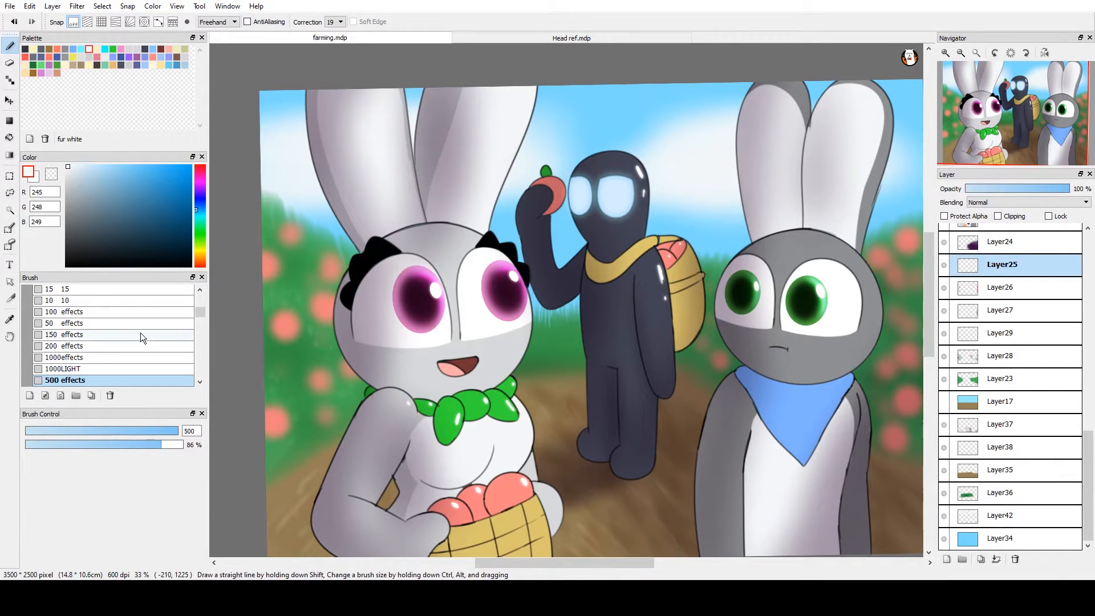
click(103, 7)
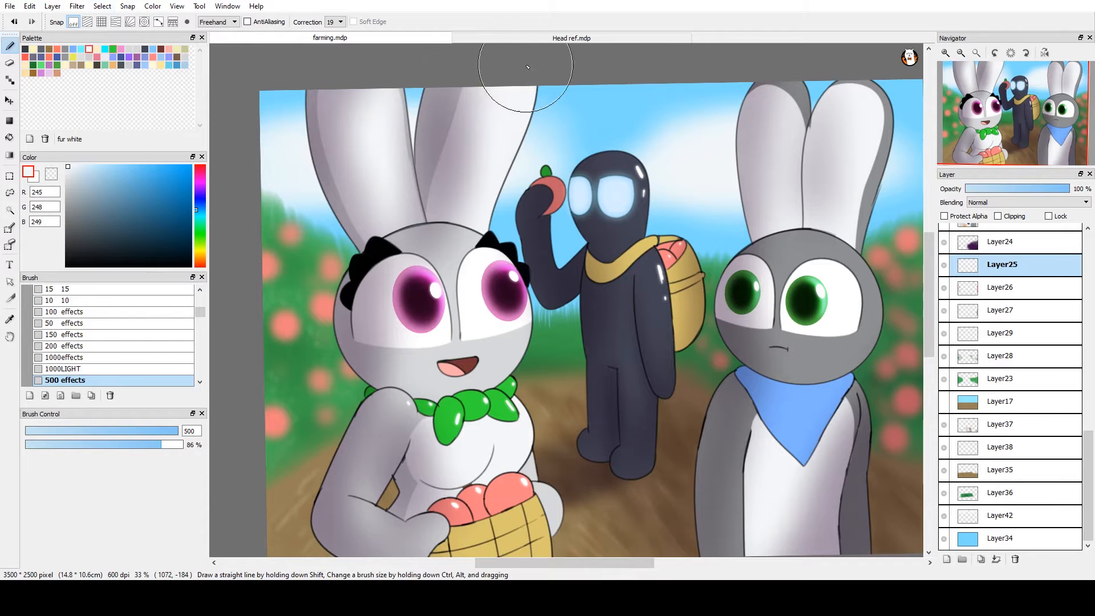
click(1013, 558)
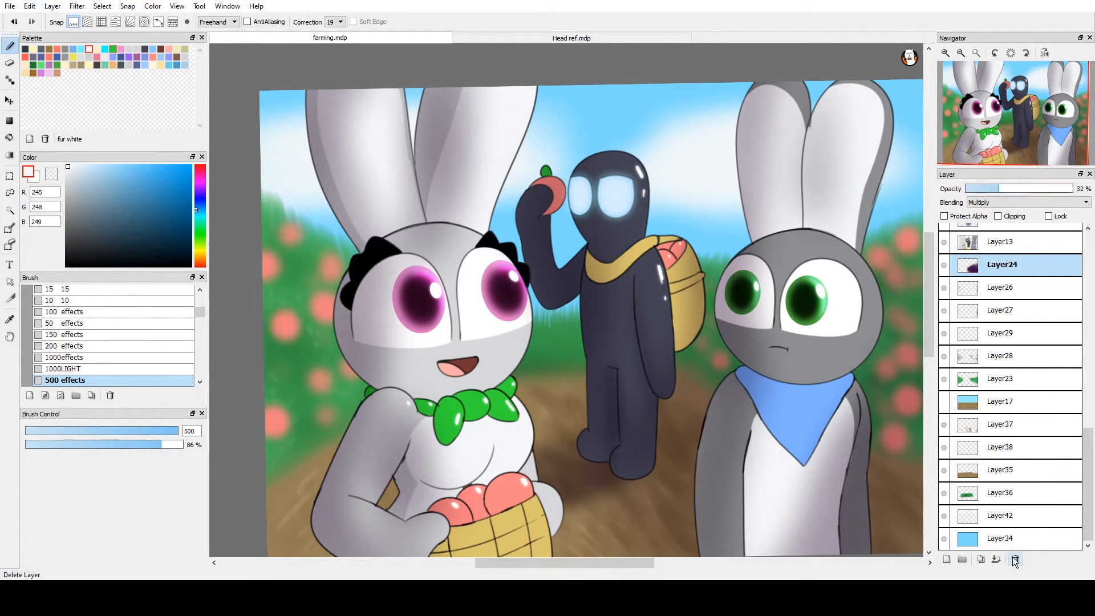
Compare the picture with the Multiply shading on Layer24 hidden and shown
click(940, 264)
click(941, 264)
click(941, 264)
click(940, 264)
click(941, 264)
click(940, 264)
click(940, 264)
click(941, 264)
click(941, 264)
click(941, 264)
click(940, 264)
click(941, 264)
click(941, 264)
Add a divider layer directly above Layer24 and name it with a long row of z's
click(947, 558)
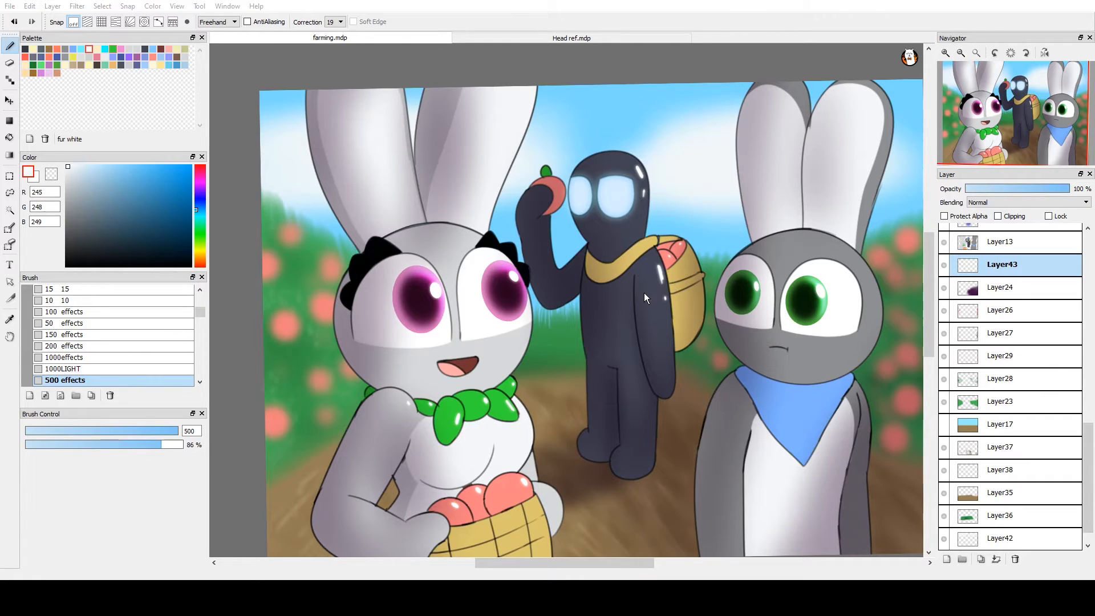
click(556, 385)
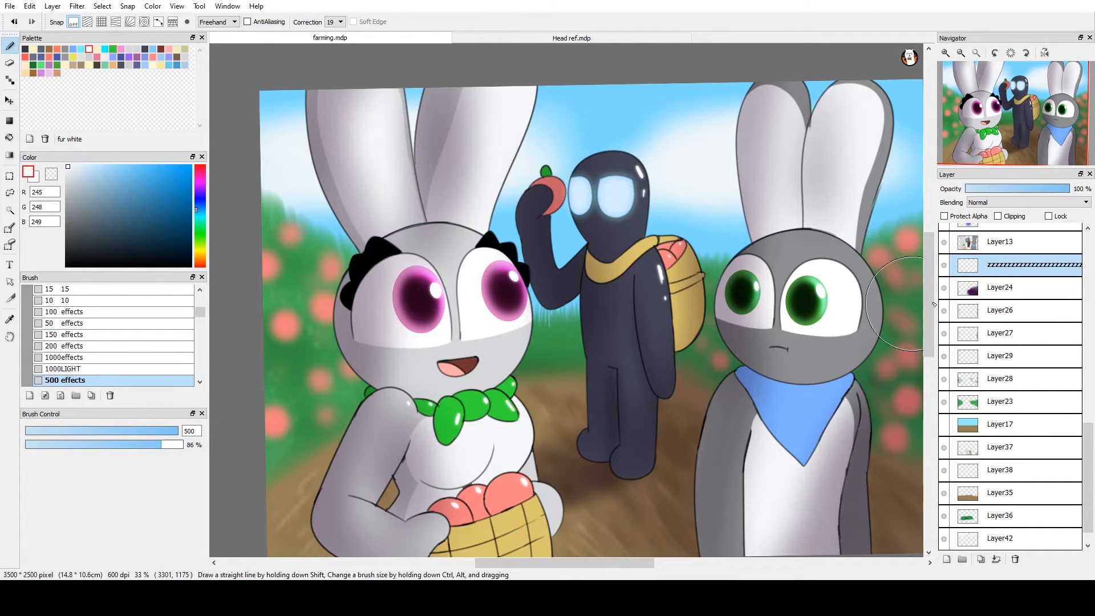
Compare the picture with Layer30 hidden and shown, and move Layer30 down between the z-named divider layer and Layer24
drag(1092, 433, 1093, 378)
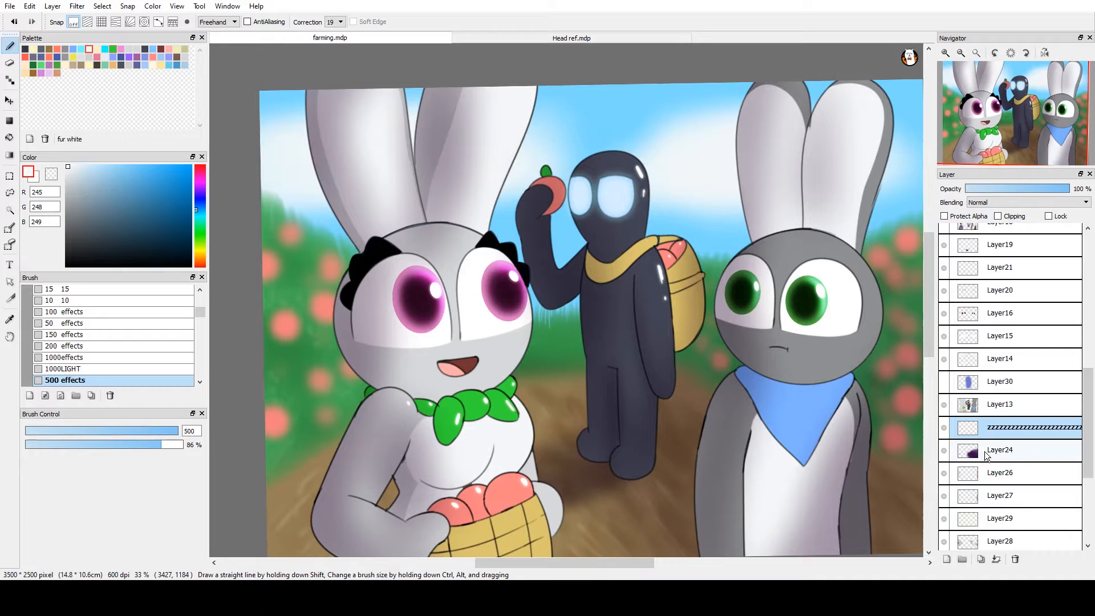
click(961, 384)
click(943, 382)
click(943, 382)
click(943, 382)
click(942, 382)
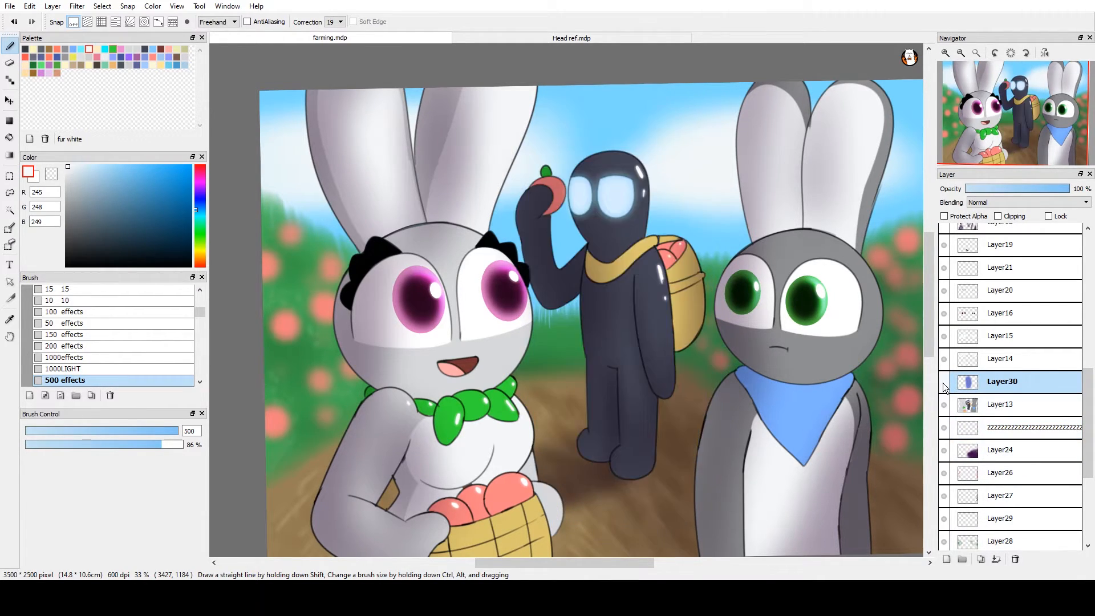
click(943, 382)
click(943, 382)
click(942, 382)
click(943, 382)
drag(982, 381, 984, 439)
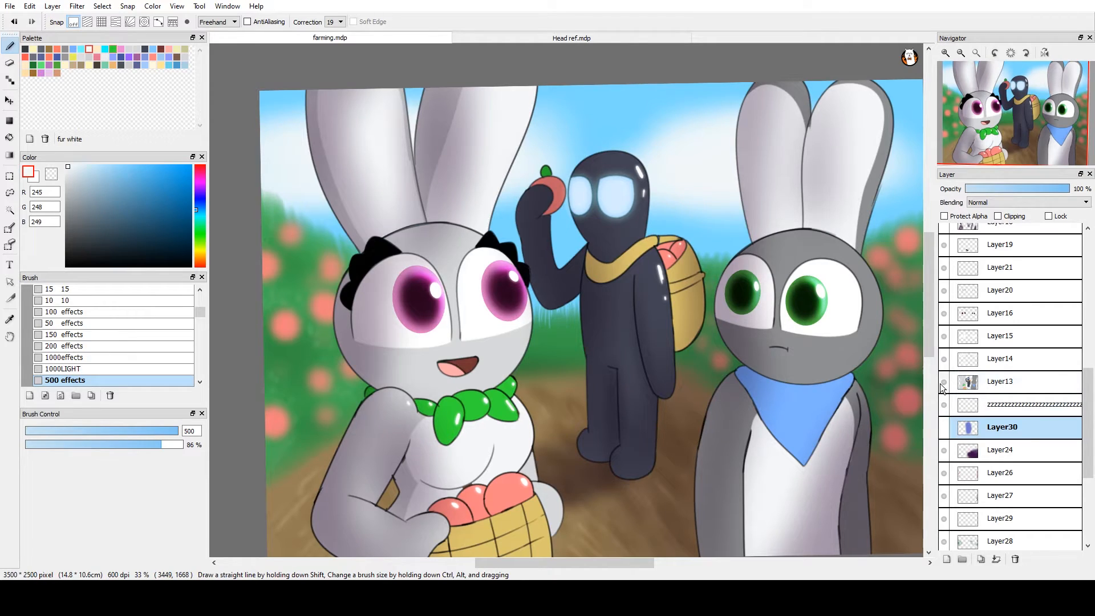
Select the characters' filled area from Layer13 and add a new layer directly above it
click(988, 382)
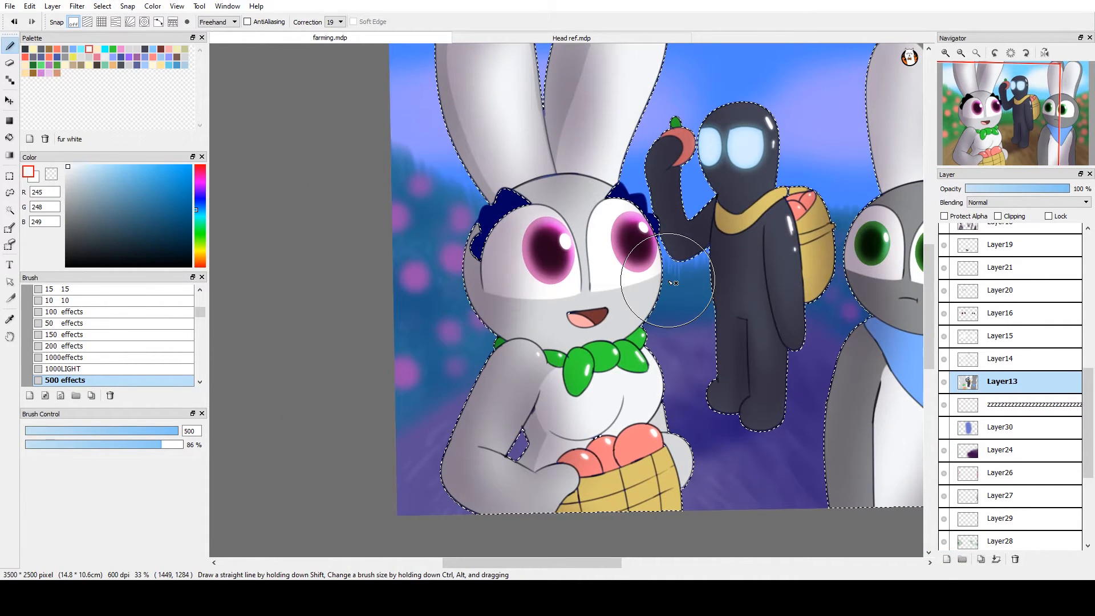
scroll(673, 282, up, 4)
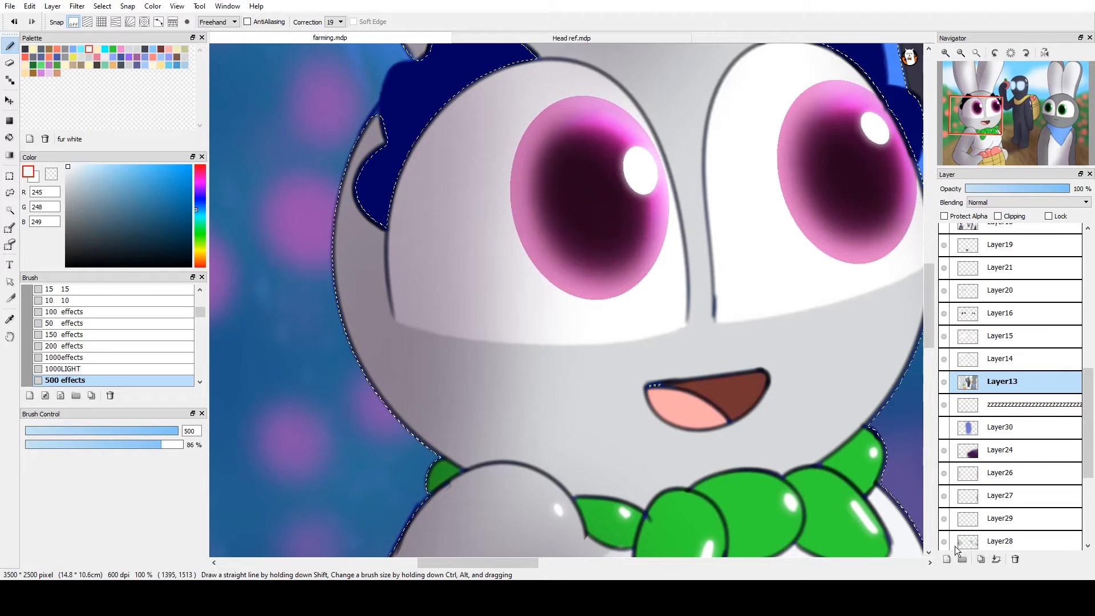
click(946, 559)
drag(627, 419, 555, 409)
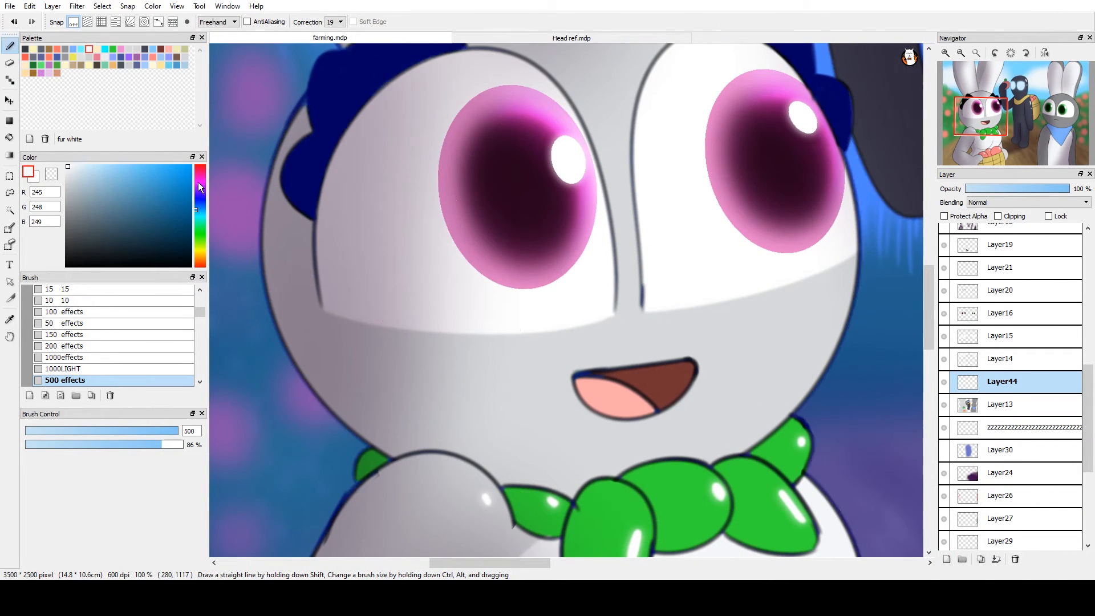
Paint soft blush on both cheeks of the pink-eyed rabbit on Layer44, using light pink (255, 181, 181) and the 300 effects brush
drag(197, 182, 182, 163)
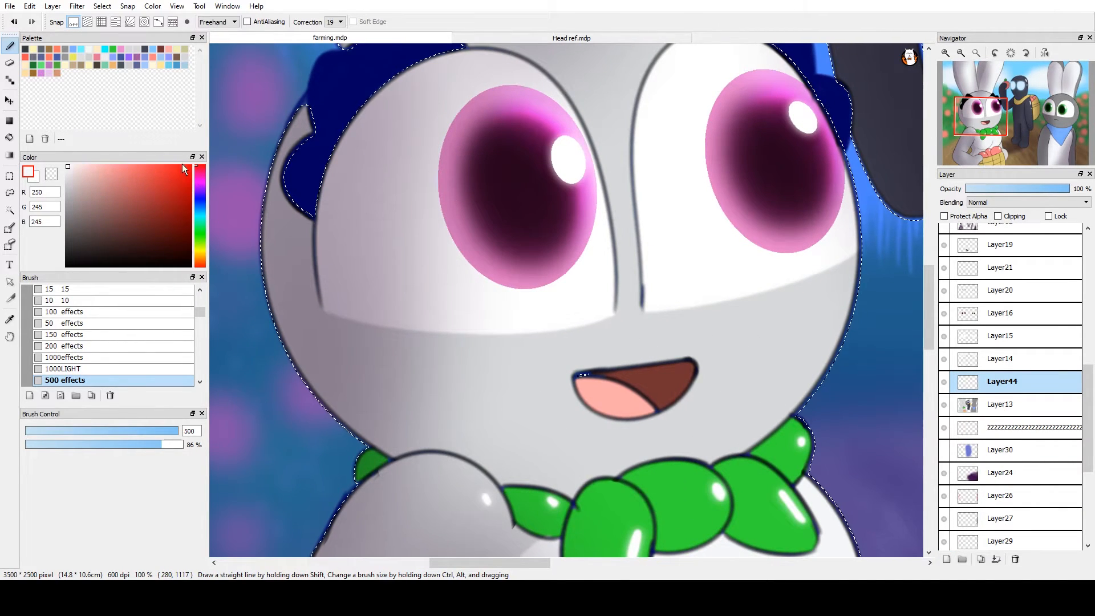
key(ctrl+d)
click(136, 346)
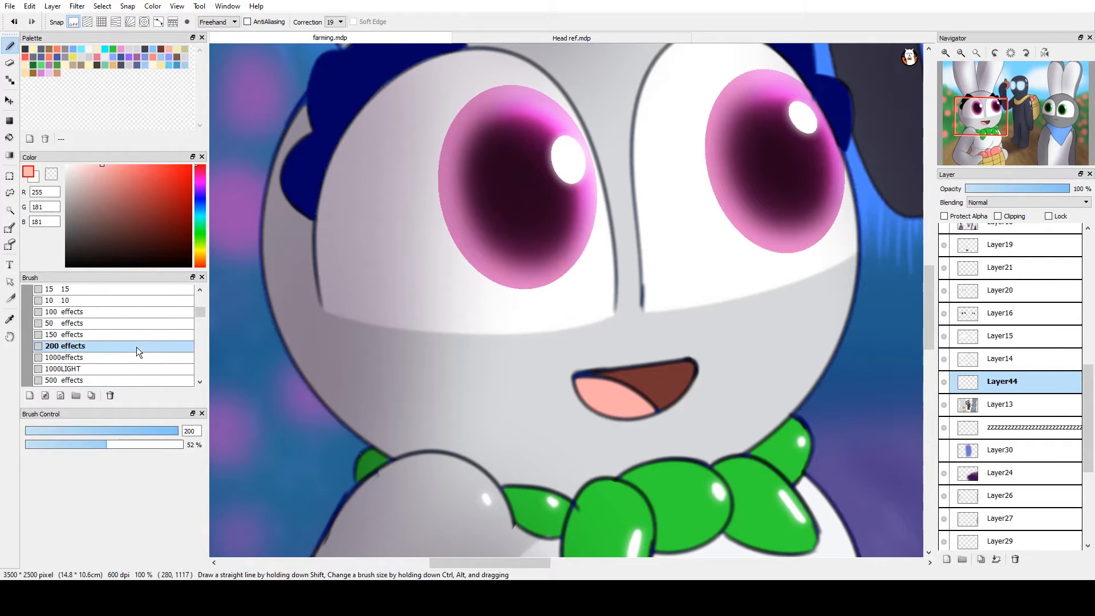
key(ctrl+z)
scroll(199, 315, down, 2)
click(189, 343)
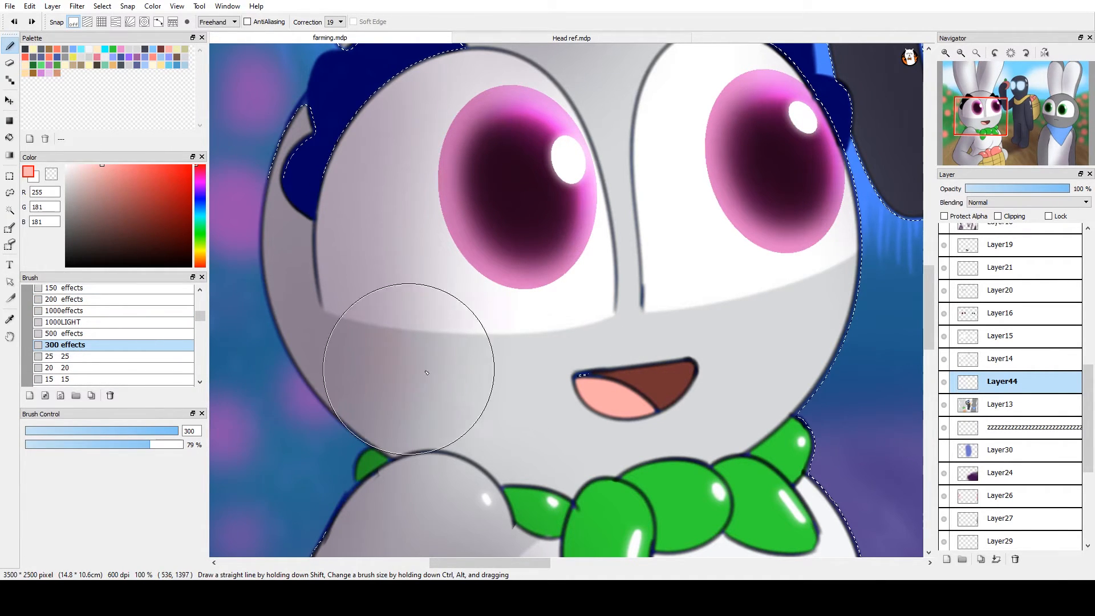
drag(426, 372, 542, 357)
drag(731, 324, 849, 249)
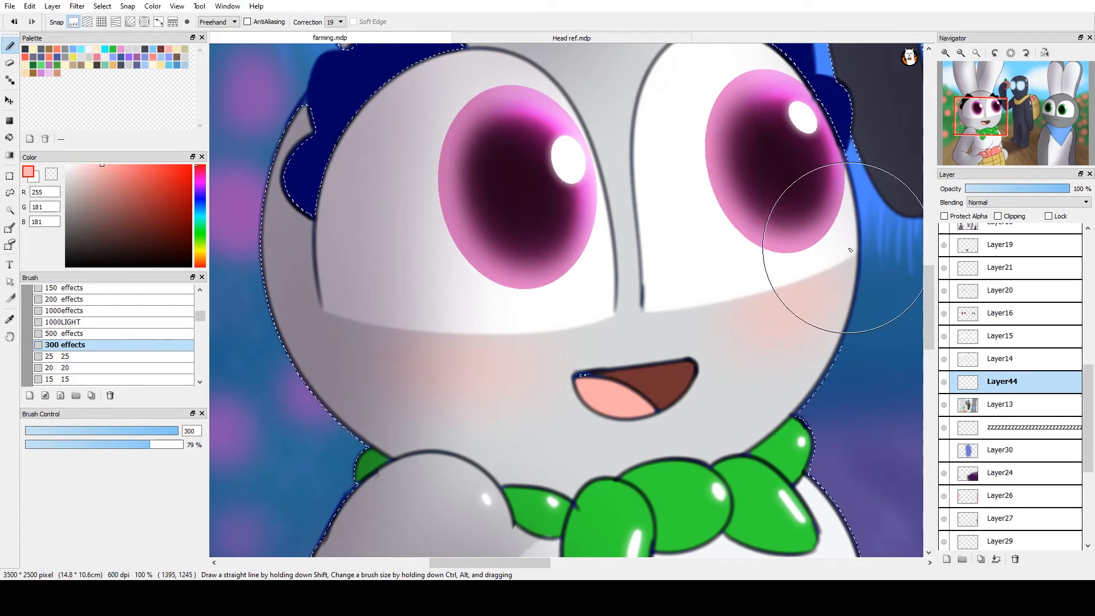
drag(853, 308, 608, 394)
drag(711, 394, 642, 362)
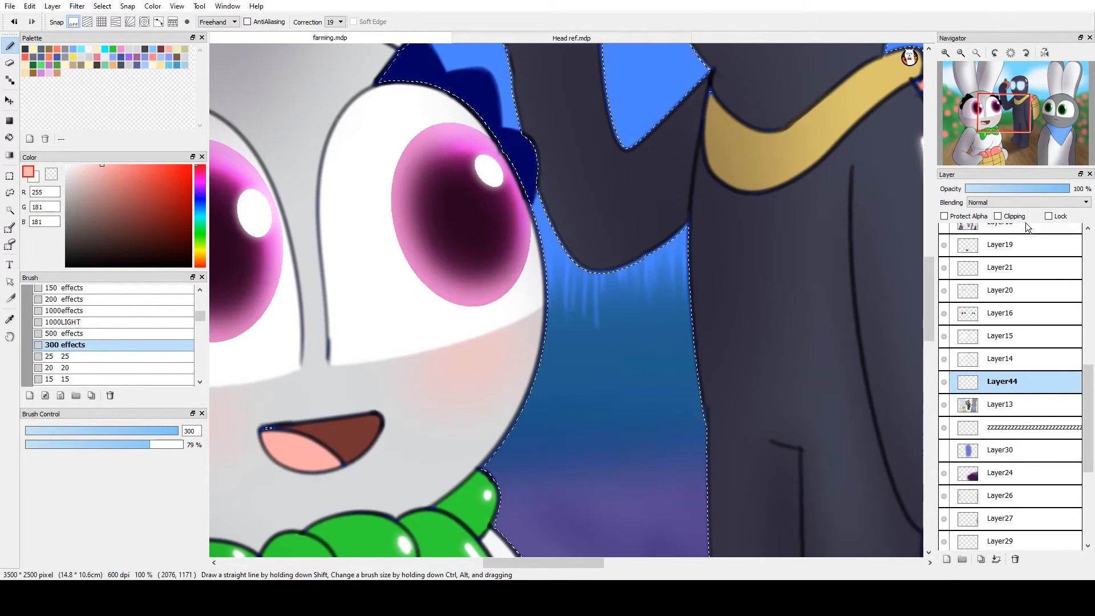
Try Multiply, Overlay and Lighten blending on Layer44, clear the selection and return the layer to Normal
click(990, 224)
drag(733, 323, 951, 284)
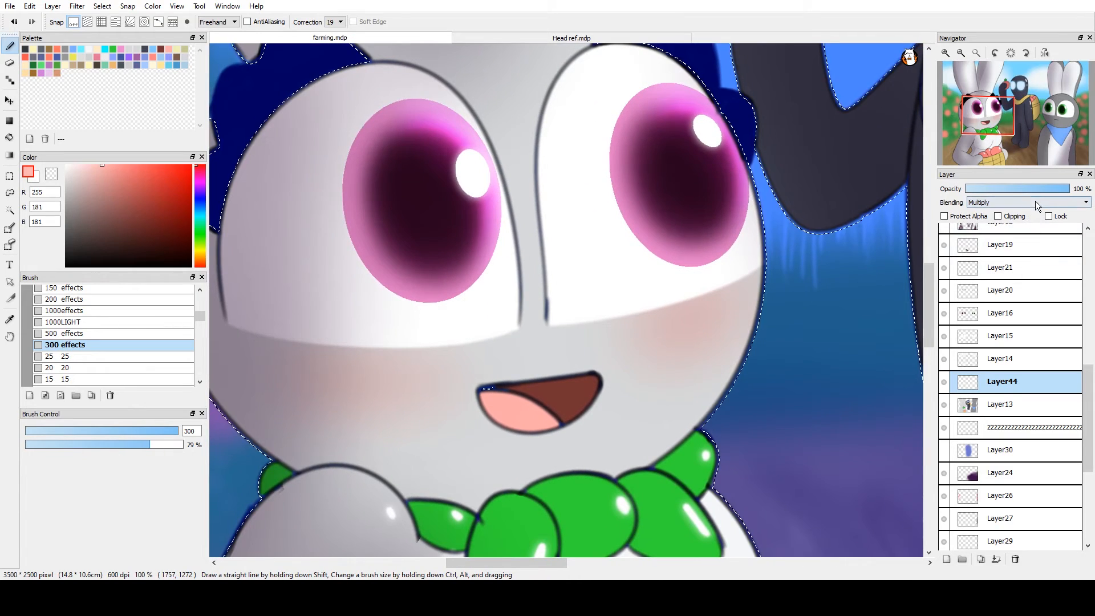
click(995, 242)
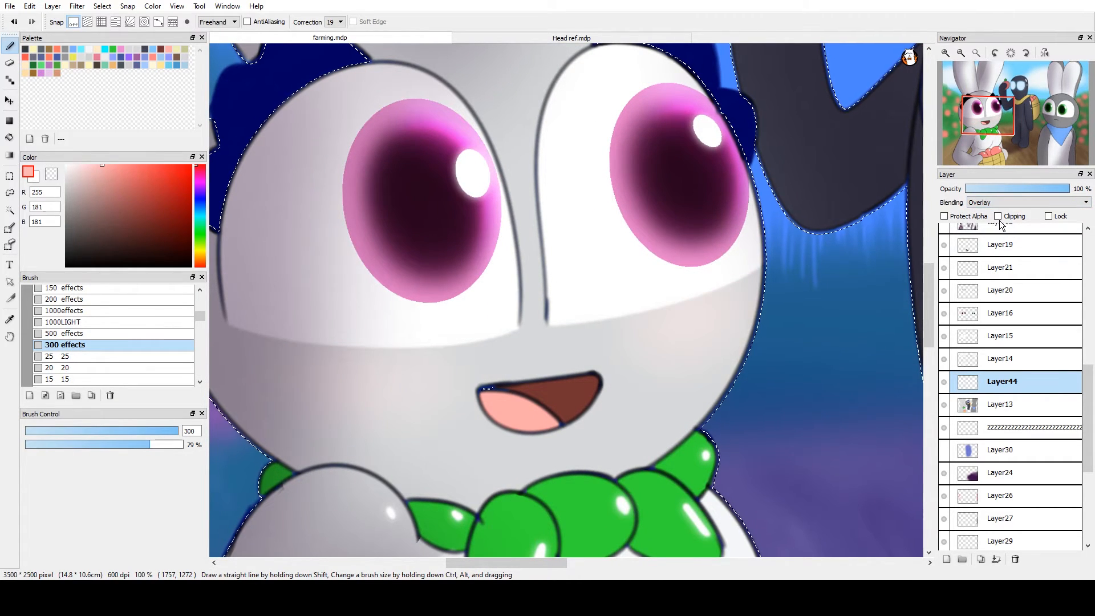
key(ctrl+d)
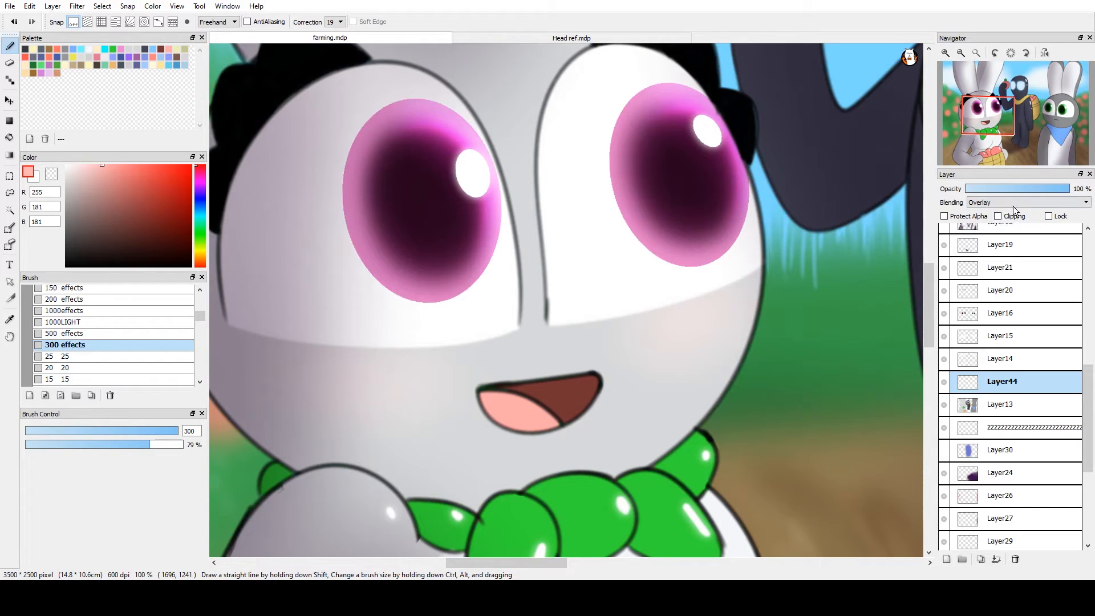
click(993, 248)
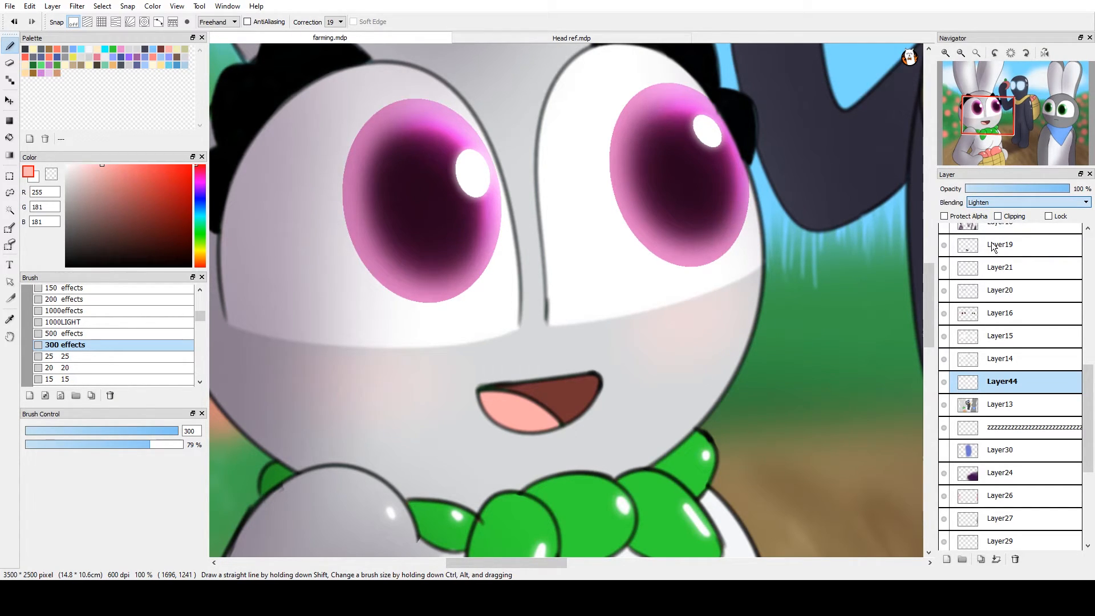
click(993, 248)
click(1014, 203)
click(1010, 214)
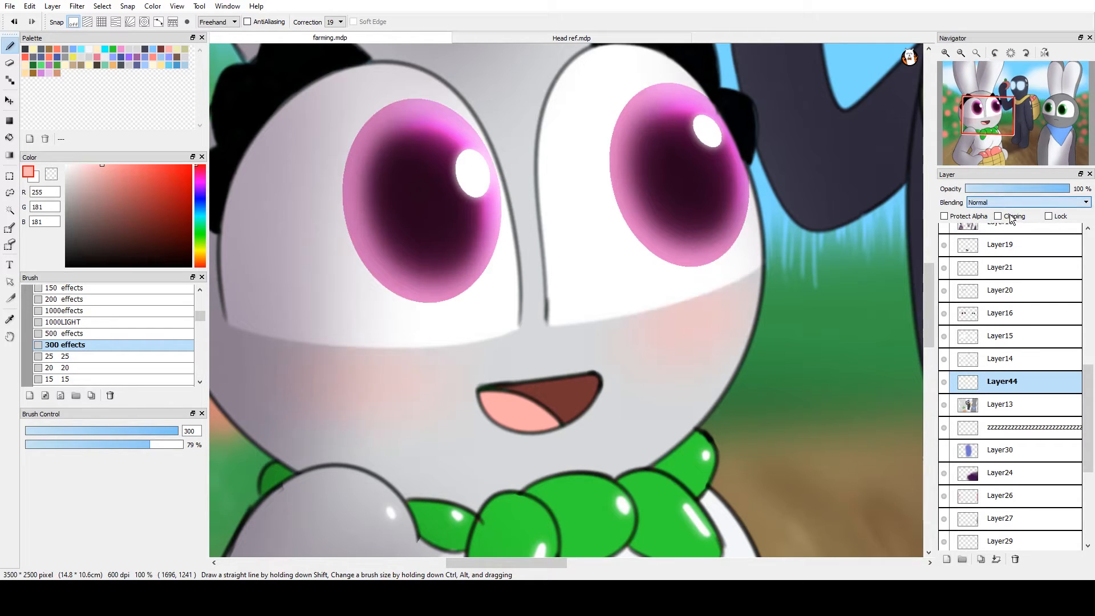
Lower the opacity of the blush layer, Layer44, to 58% and check the whole picture
mouse_move(1036, 191)
mouse_down()
mouse_move(1045, 187)
mouse_move(1035, 193)
mouse_up()
scroll(850, 305, down, 4)
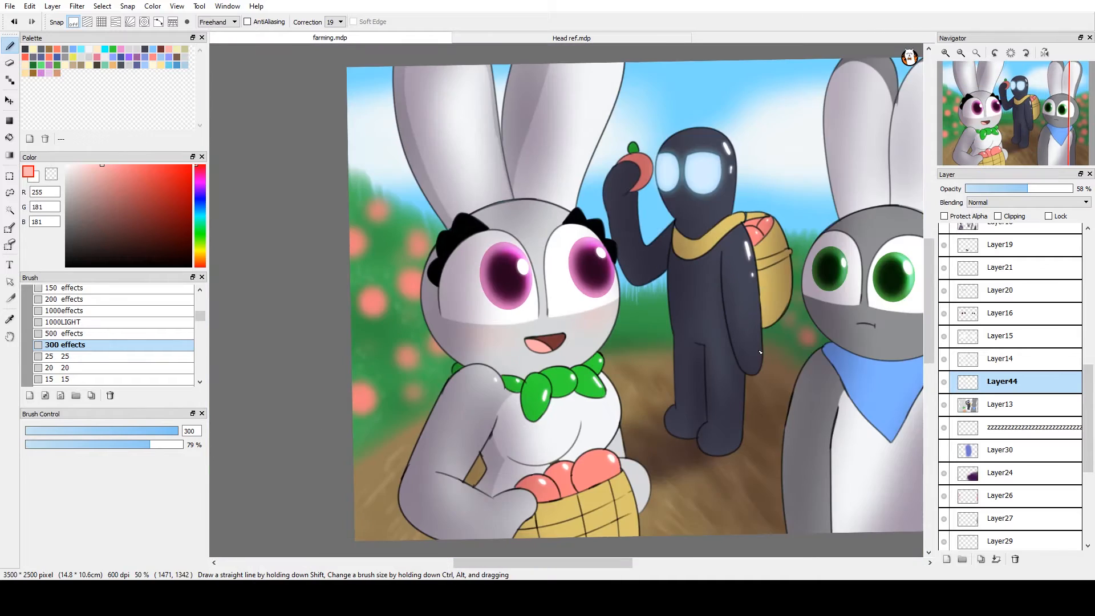
scroll(760, 353, down, 2)
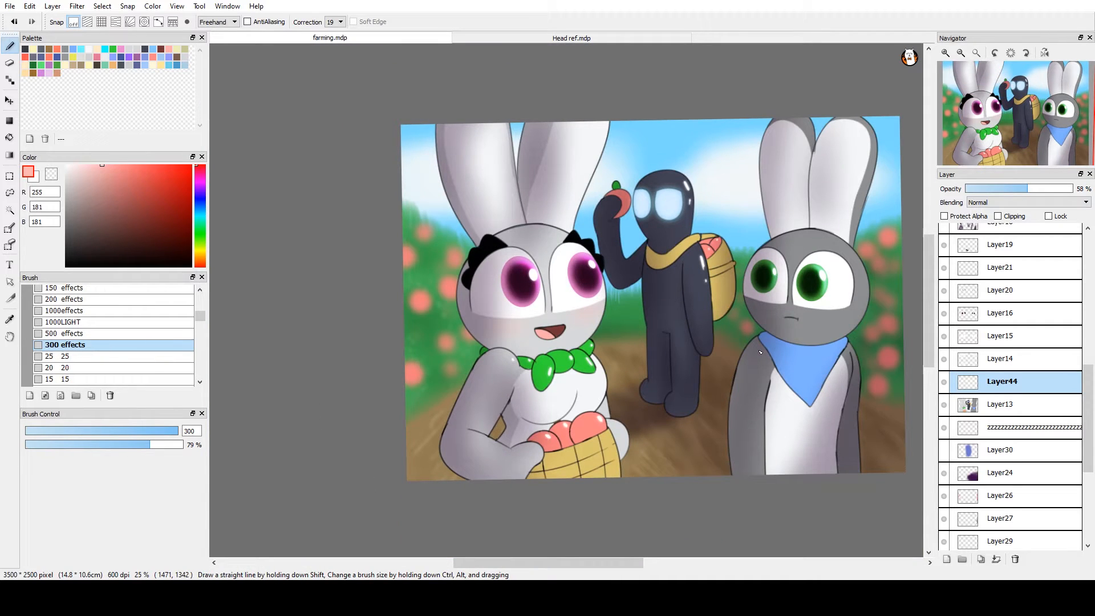
scroll(760, 352, up, 2)
drag(677, 381, 501, 532)
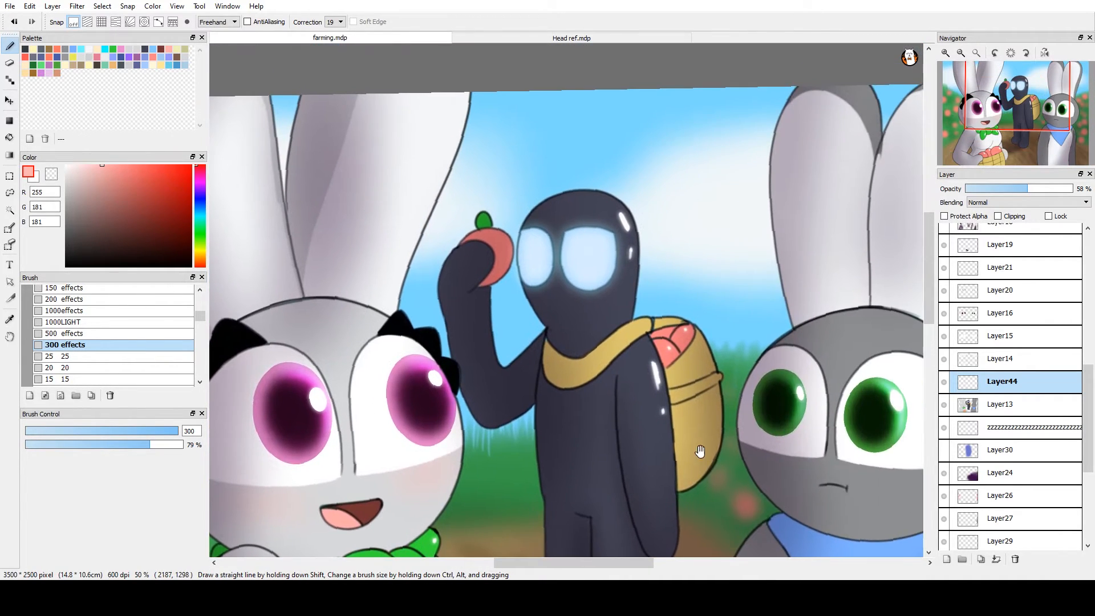
drag(814, 425, 826, 447)
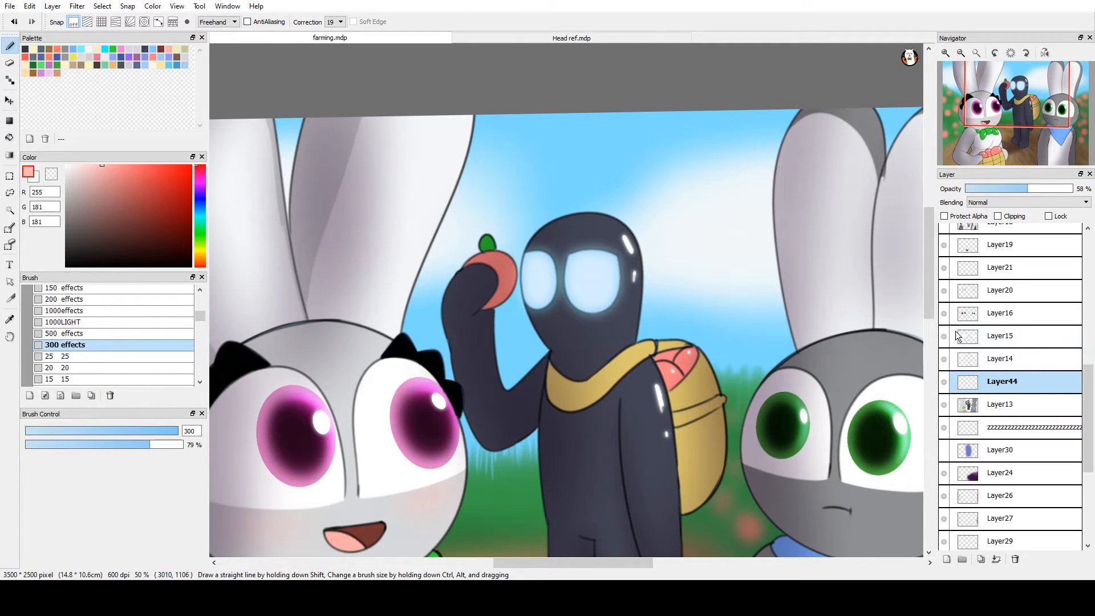
Compare the picture with Layer16, Layer20, Layer7 and Layer4 each hidden and shown to identify the line art layers
click(944, 313)
click(945, 313)
click(944, 291)
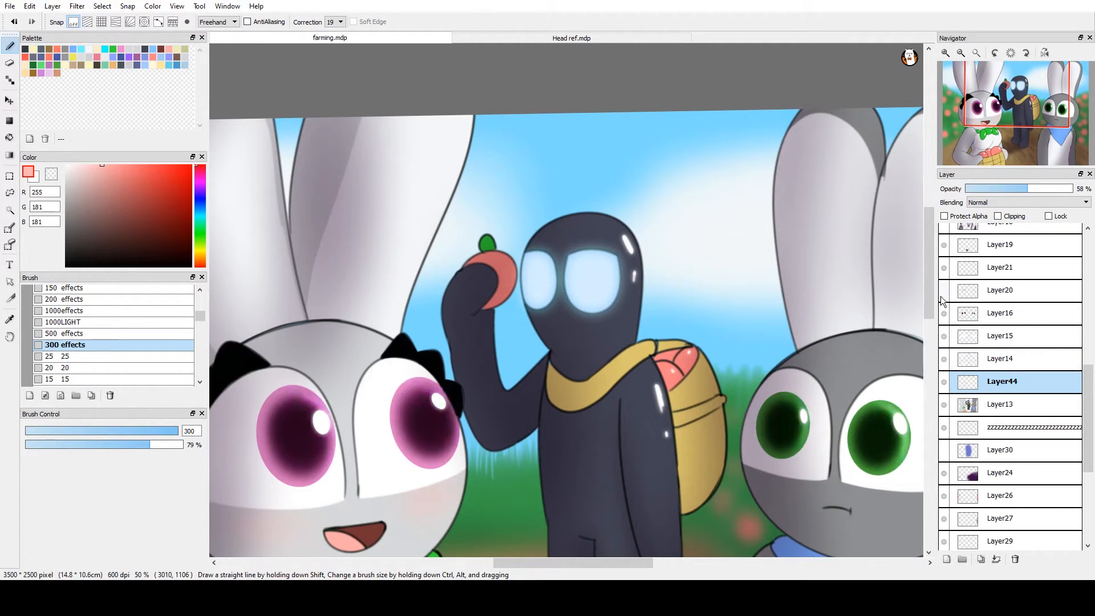
click(943, 291)
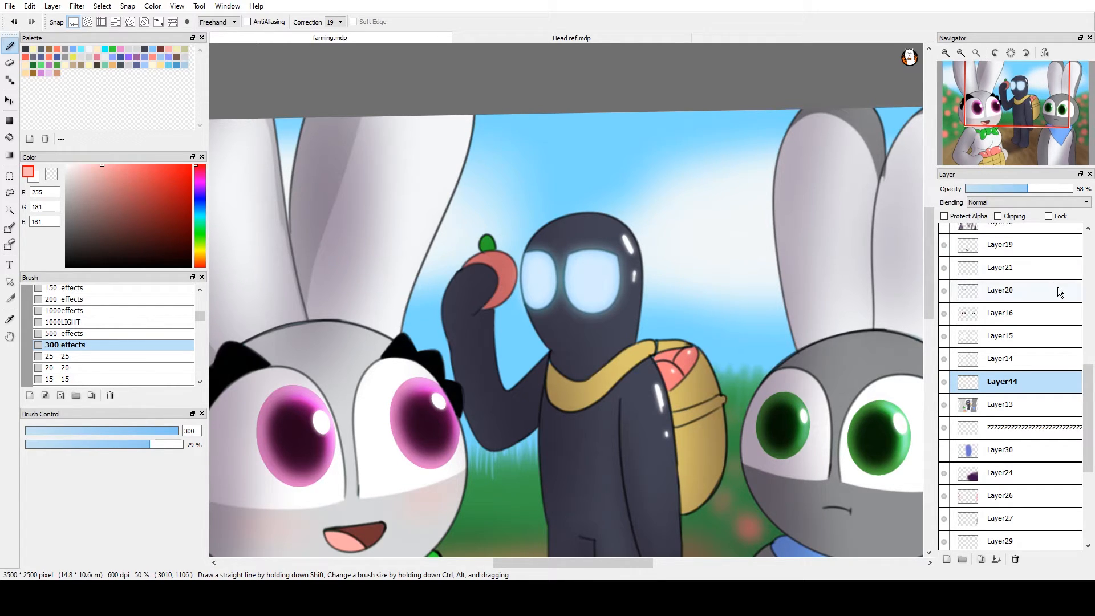
drag(1086, 398, 1088, 313)
click(945, 371)
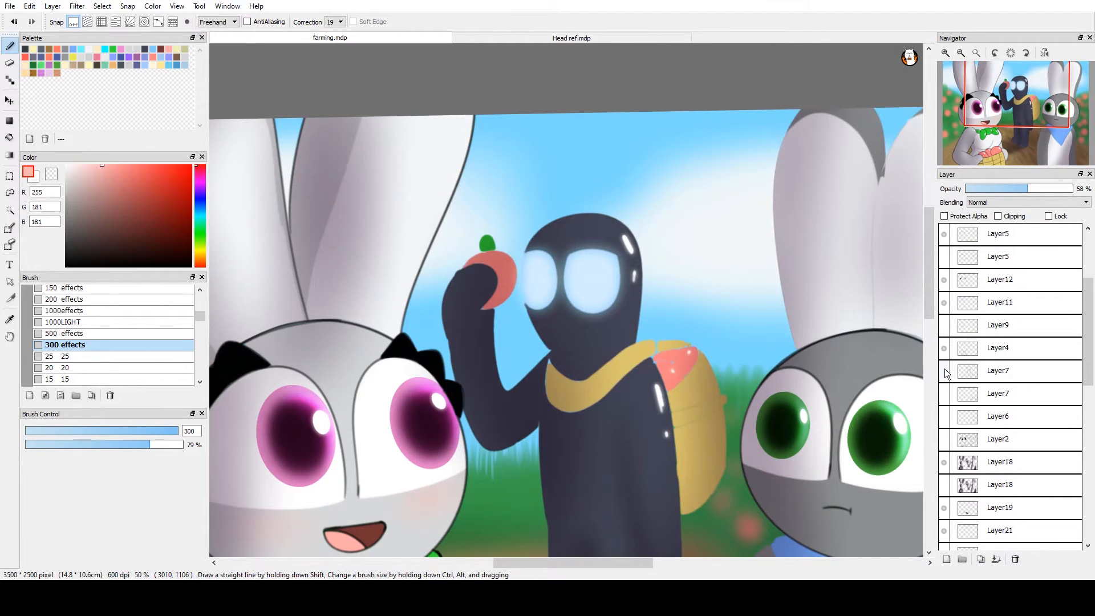
click(945, 368)
click(943, 347)
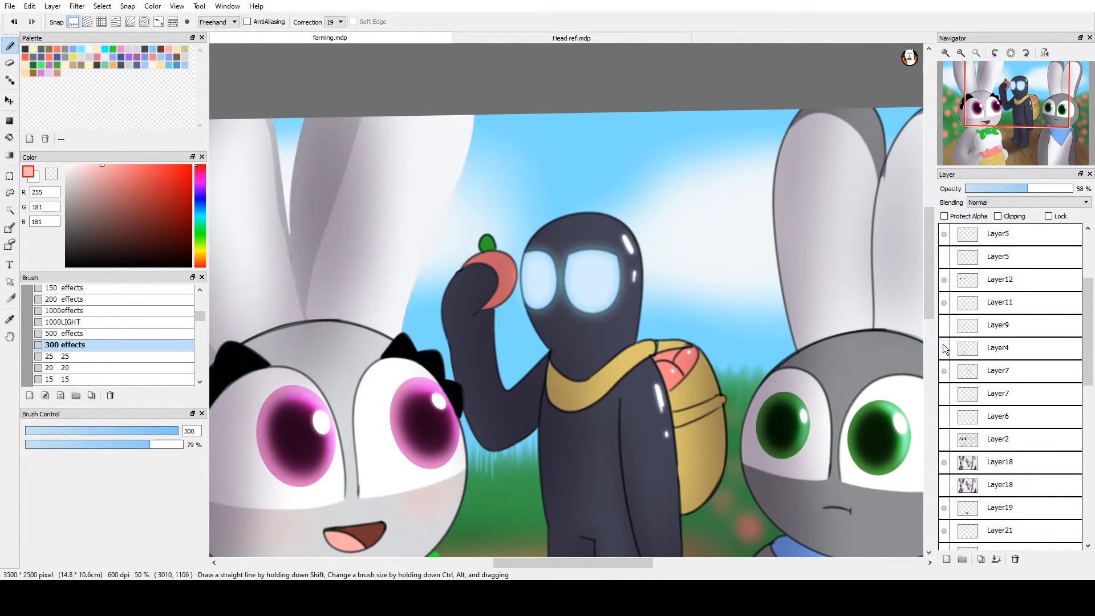
click(943, 347)
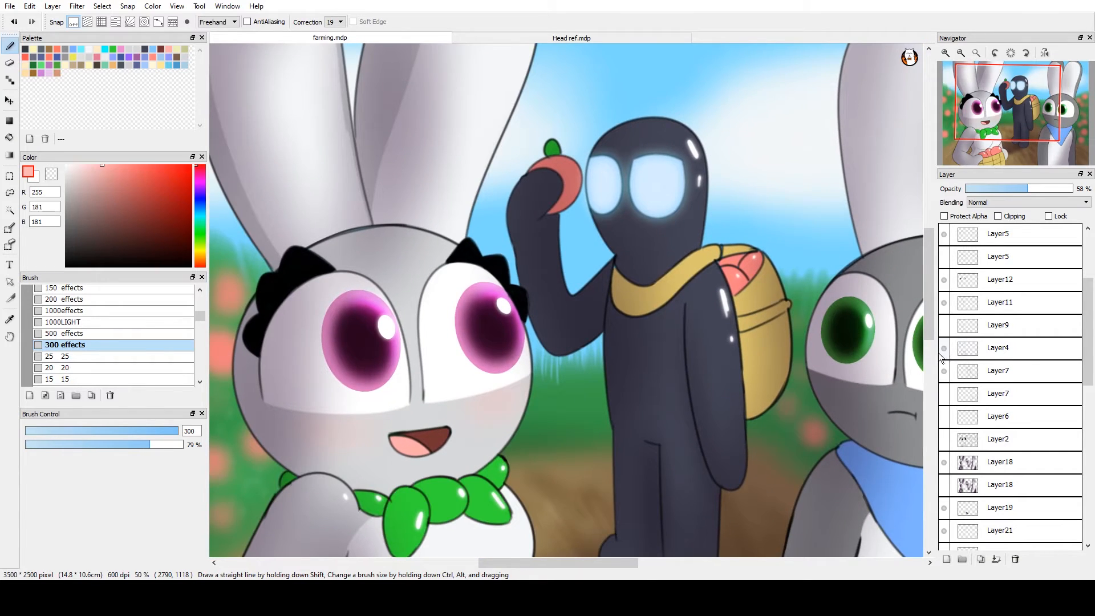
click(944, 371)
click(945, 370)
Merge Layer4 down into the visible Layer7, and move Layer11 below Layer9 to merge it into Layer7 as well
click(992, 349)
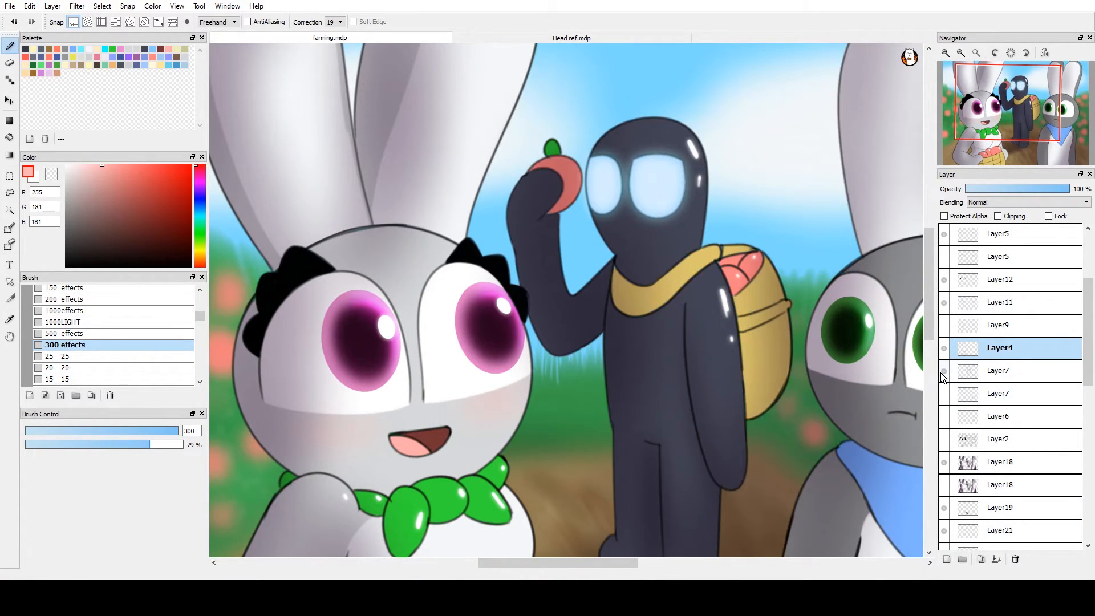
click(944, 349)
click(944, 348)
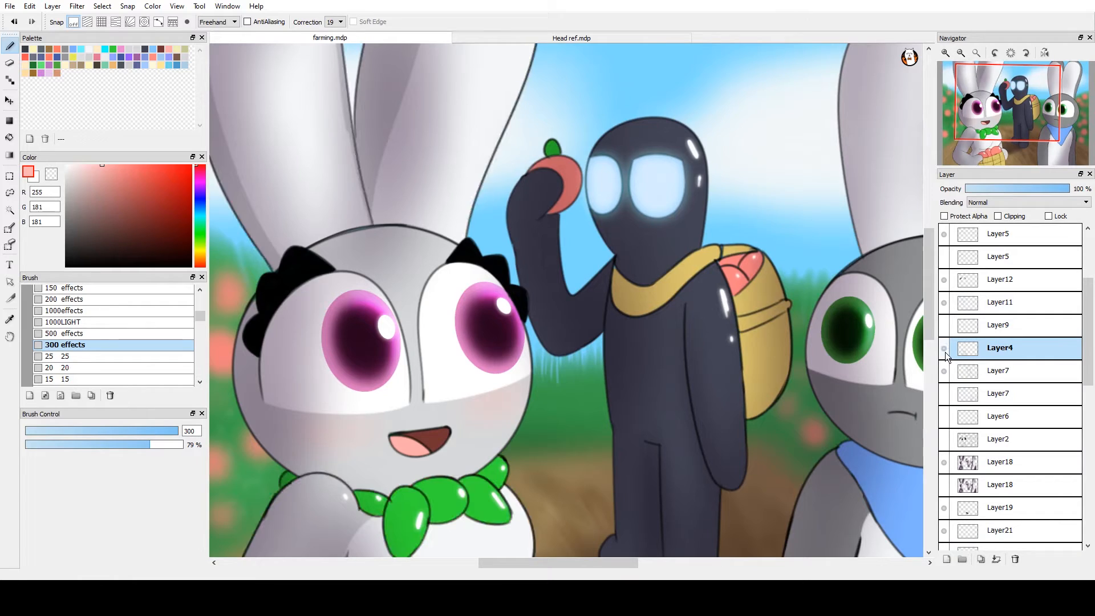
click(999, 566)
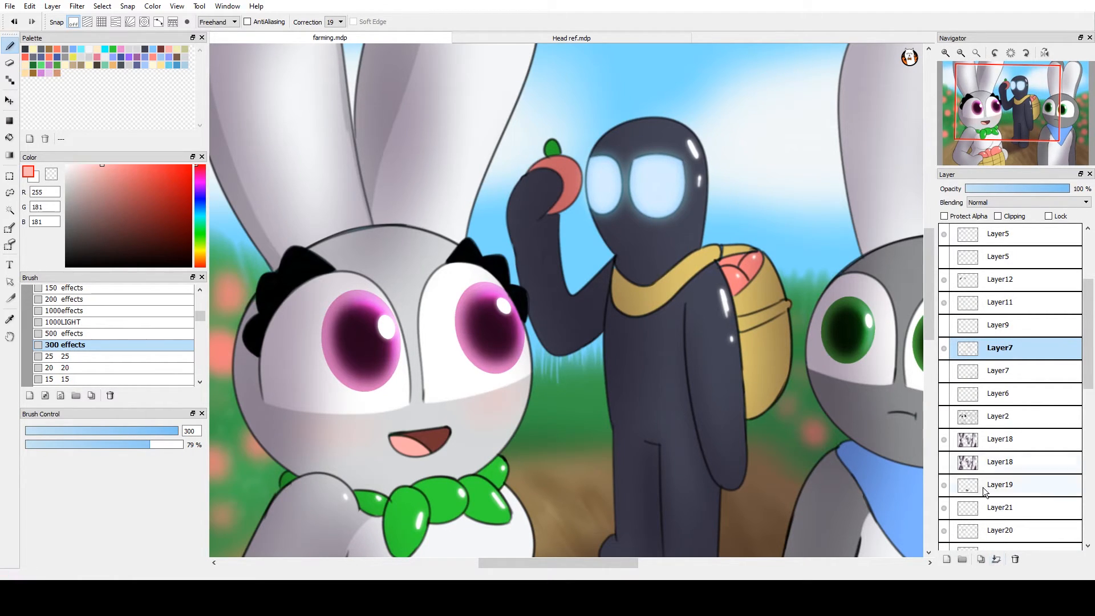
click(945, 295)
click(946, 295)
drag(950, 296, 967, 338)
Move the hair layer, Layer12, and the visible upper Layer5 below Layer9 and merge each down into Layer7
click(943, 282)
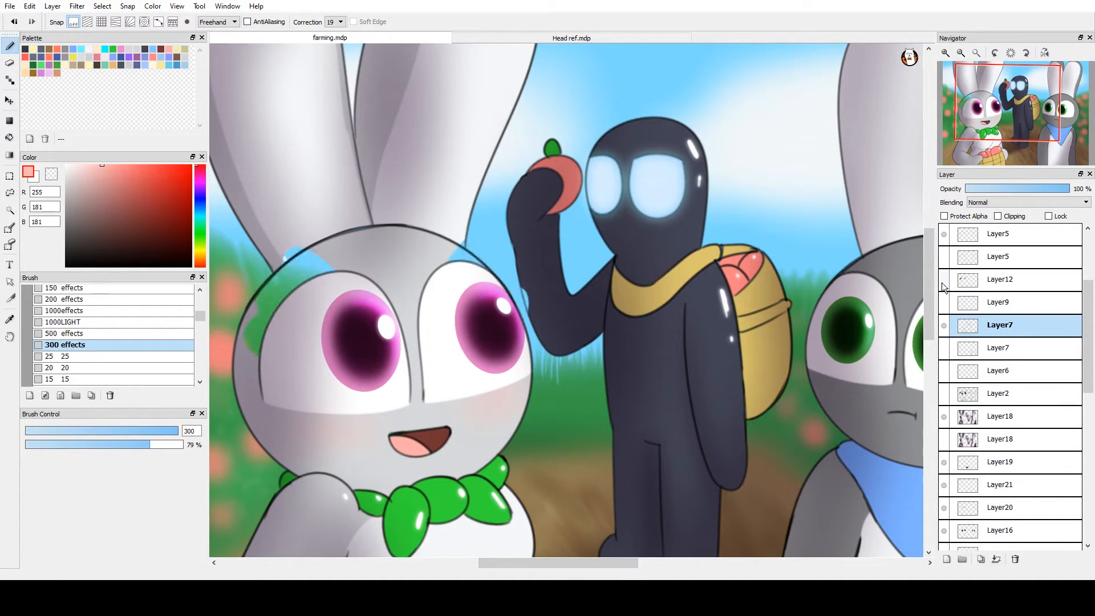
click(942, 282)
click(943, 283)
click(943, 282)
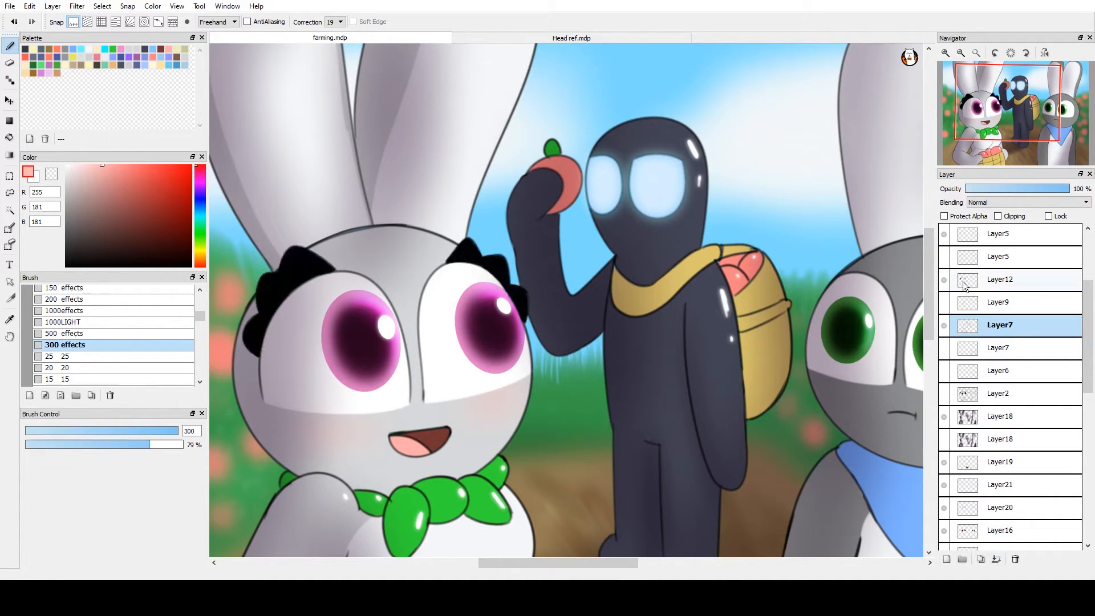
click(968, 281)
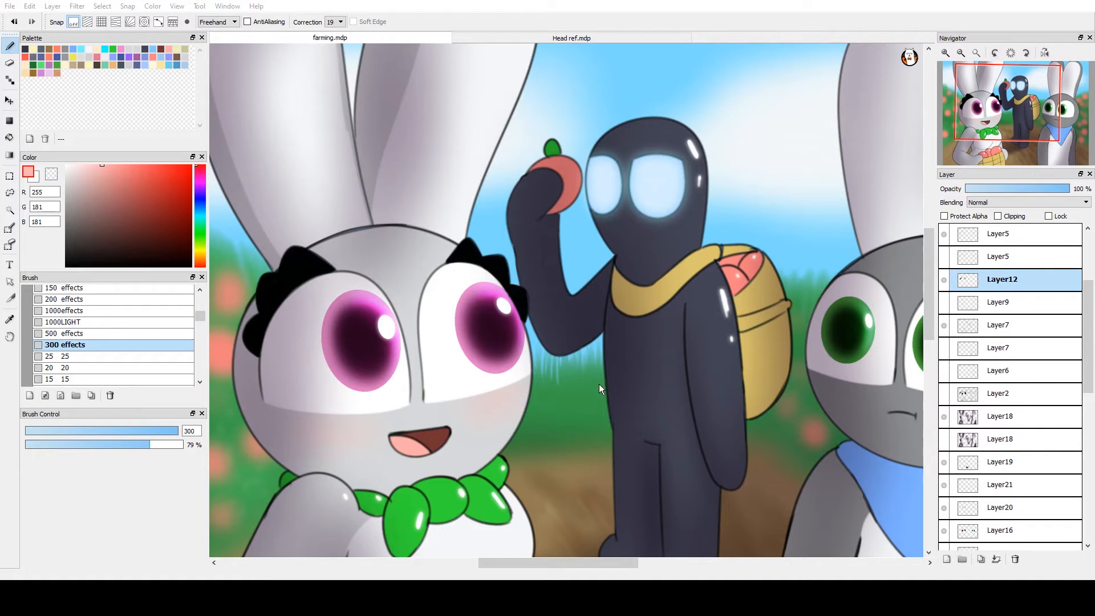
drag(1005, 301, 1004, 305)
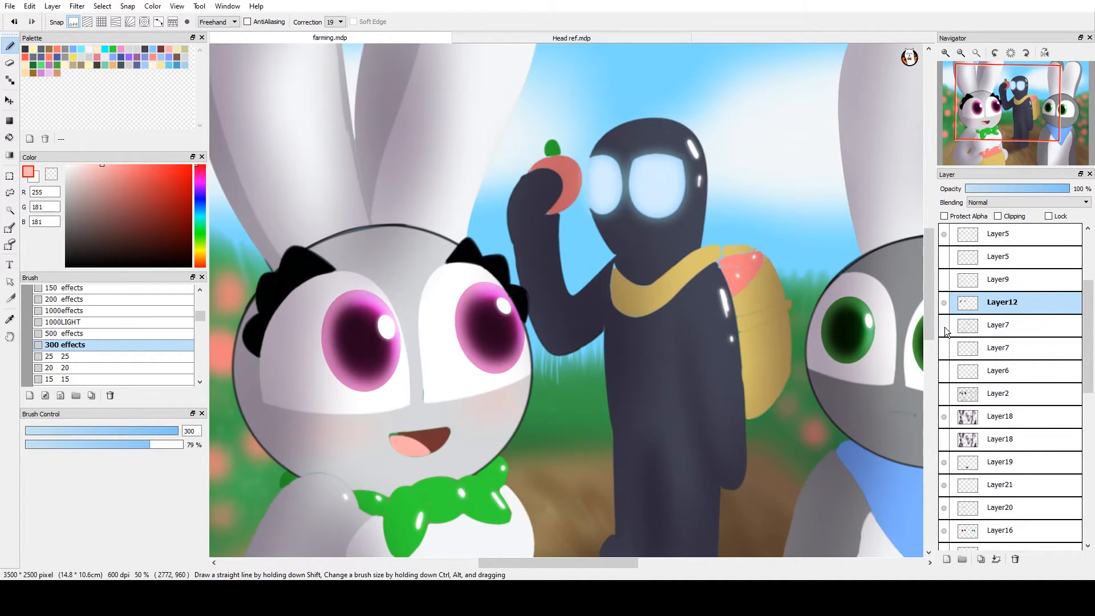
click(996, 559)
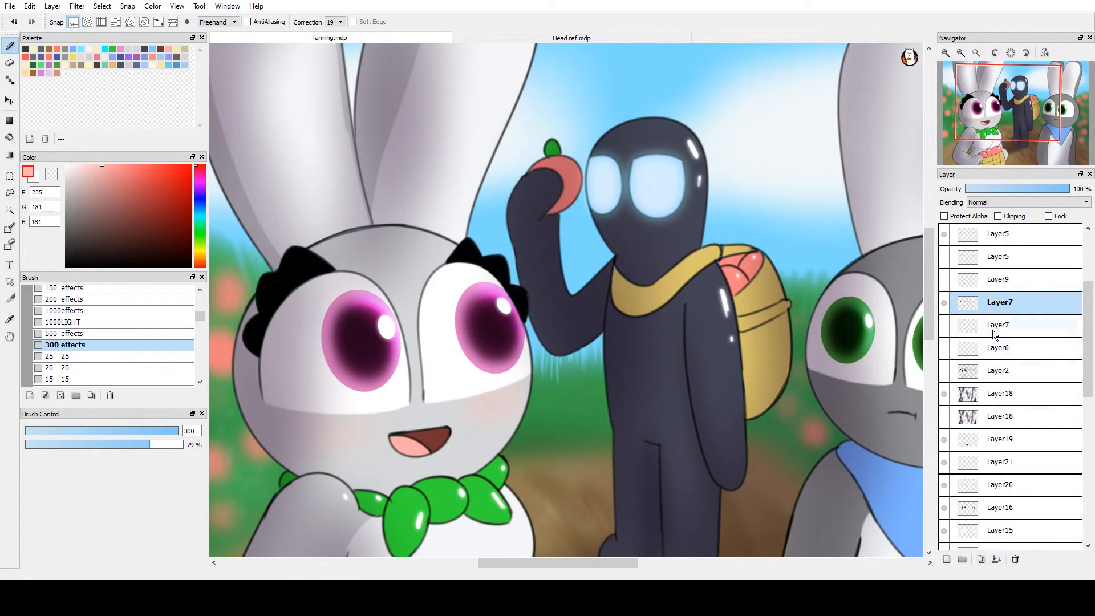
drag(961, 239, 994, 296)
click(997, 560)
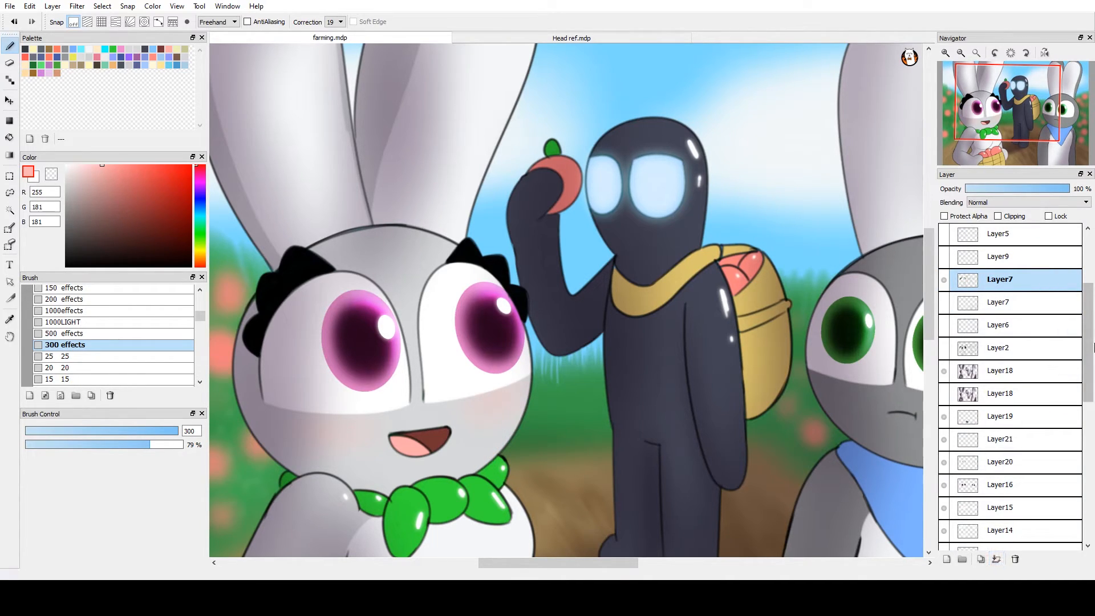
Compare the picture with the upper Layer31 and Layer40 each hidden and shown
drag(1091, 319, 1090, 269)
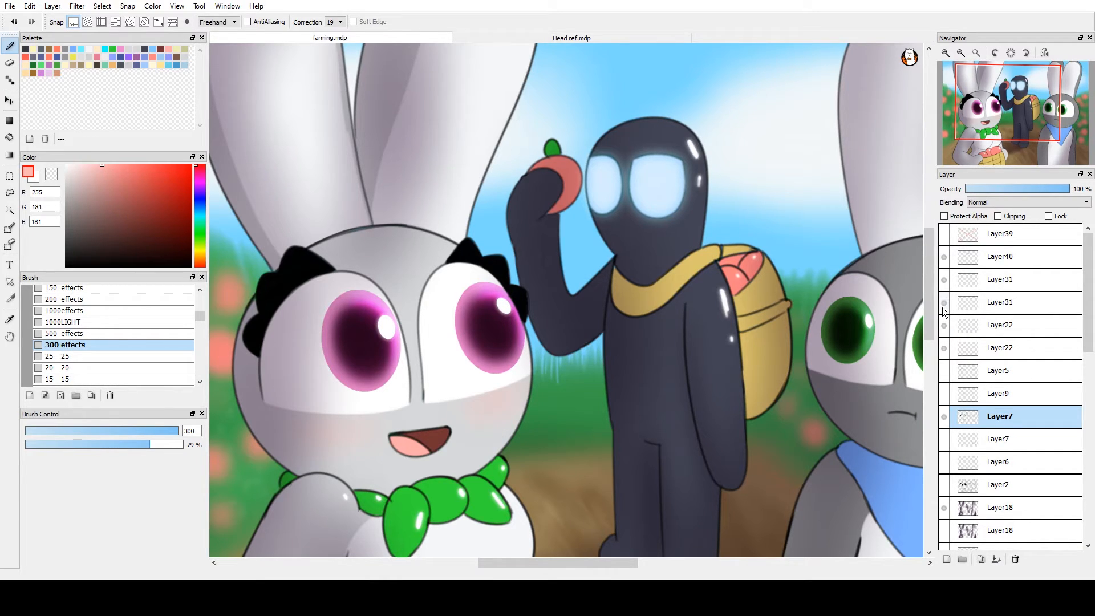
click(943, 280)
click(943, 279)
click(943, 257)
click(943, 257)
Compare the whole picture with the merged line art on Layer7 hidden and shown
scroll(781, 481, down, 5)
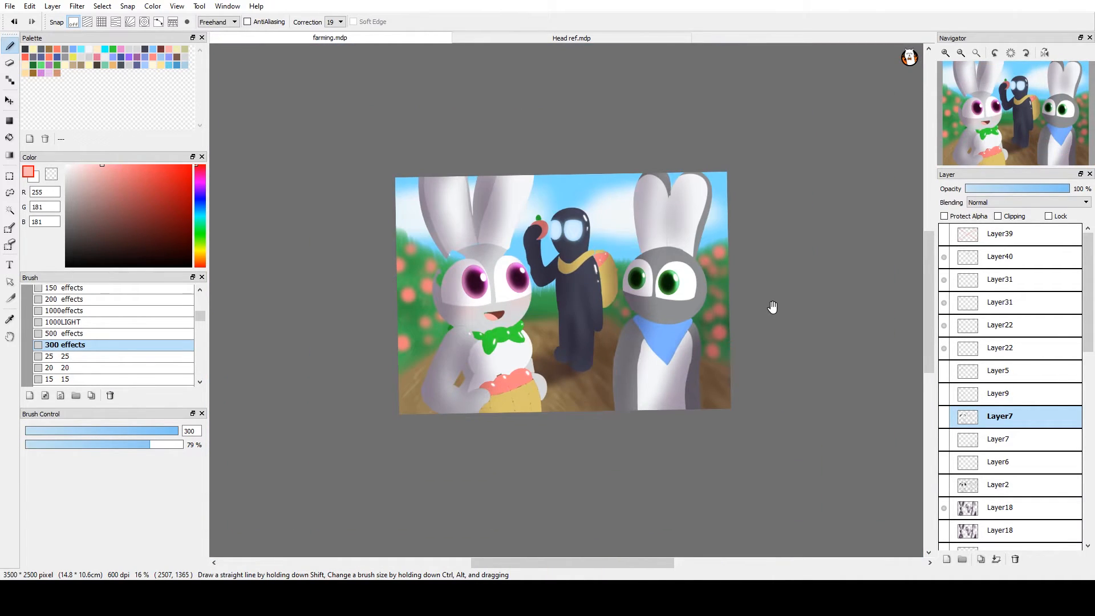
drag(772, 307, 768, 313)
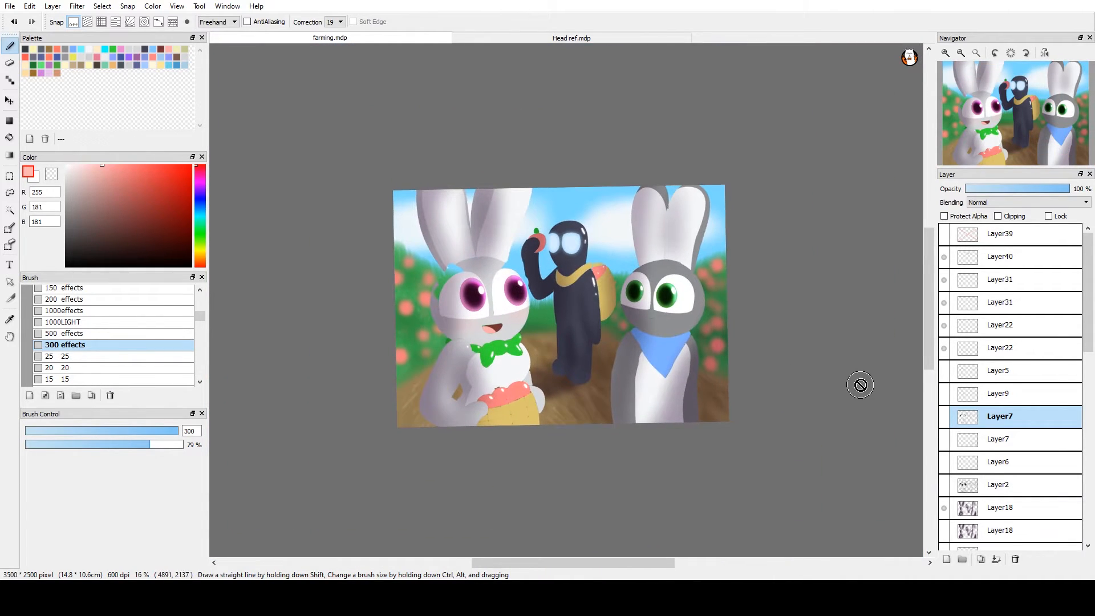
click(944, 418)
click(944, 418)
click(944, 418)
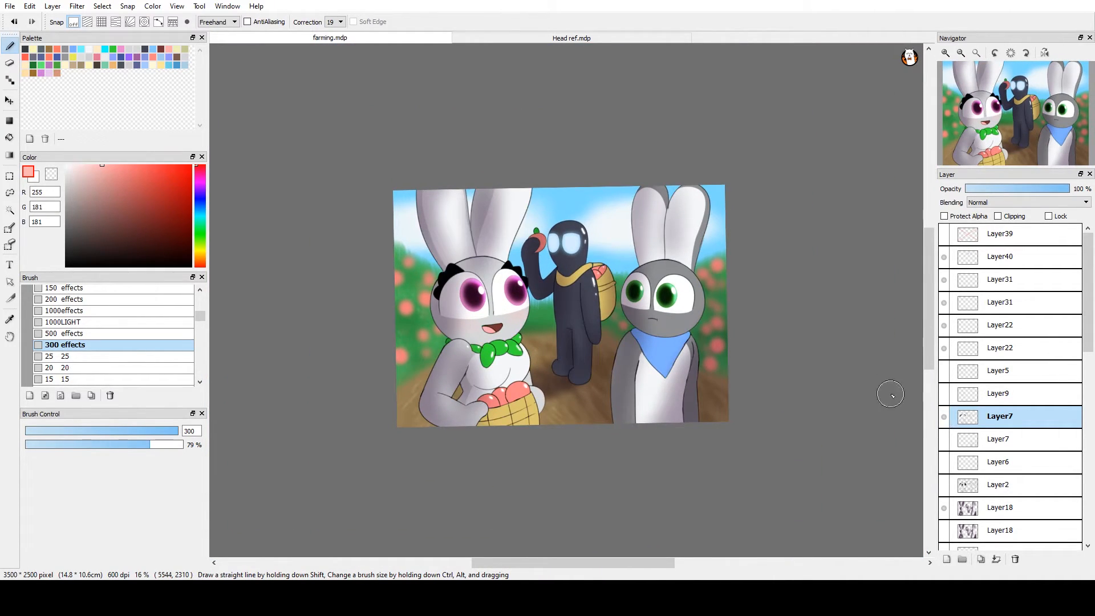
scroll(875, 394, up, 3)
drag(793, 460, 804, 446)
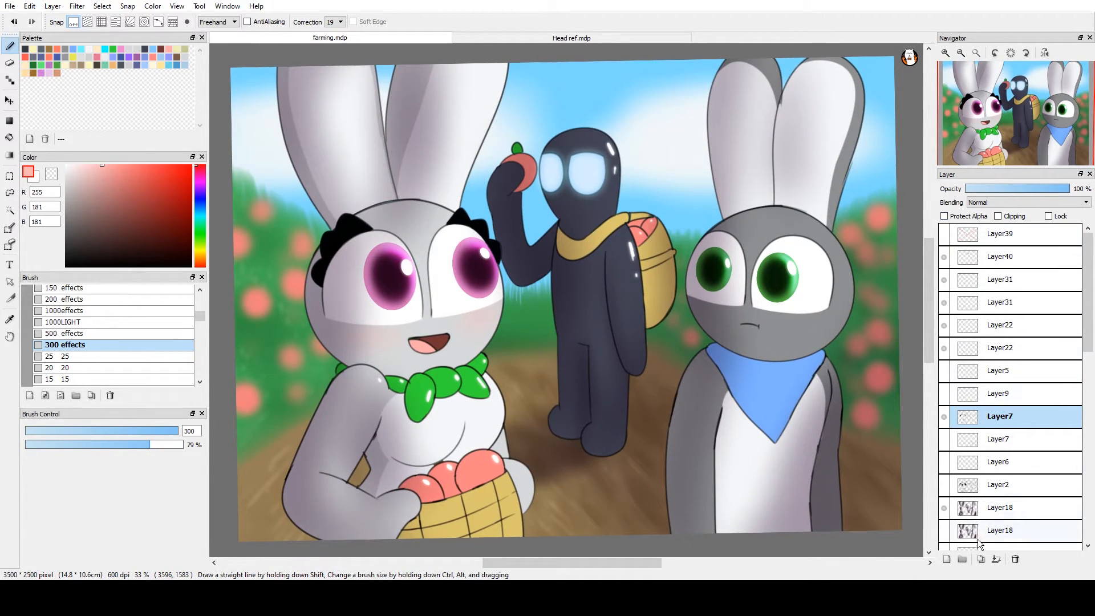
Duplicate the merged Layer7, hide the lower copy and turn on Protect Alpha for the upper one
click(979, 560)
click(943, 440)
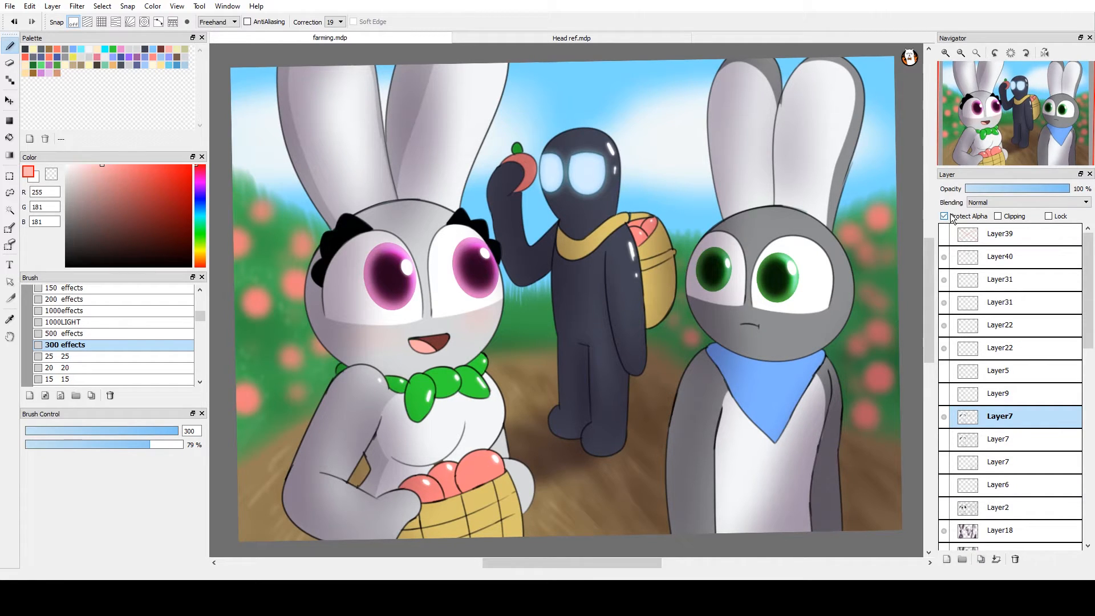
drag(716, 276, 720, 300)
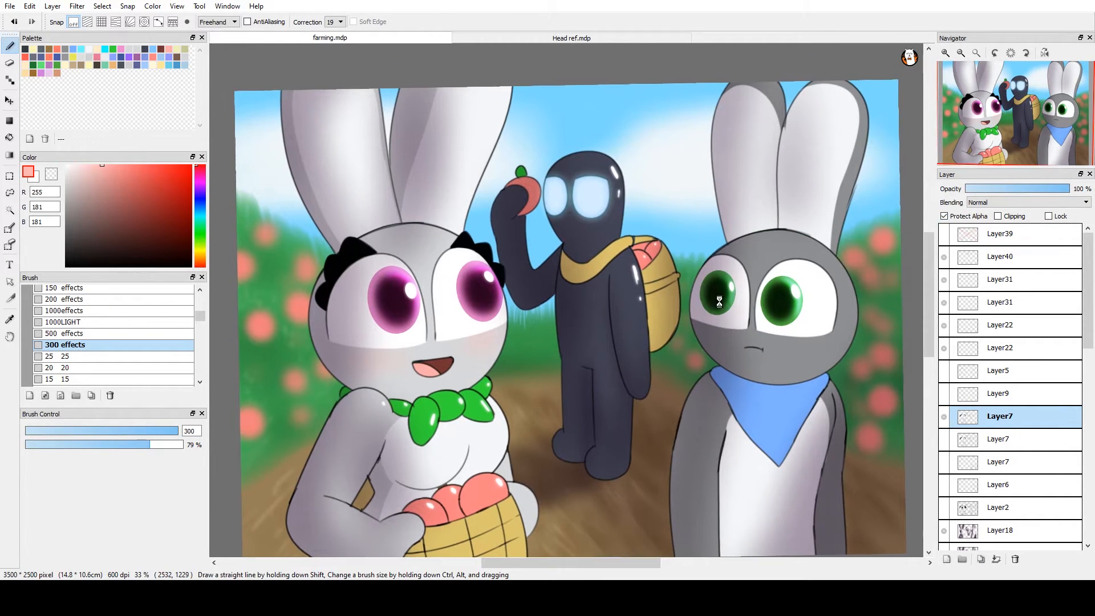
Undo the red stroke on the line art and recolour all the protected lines dark blue (32, 70, 91) with a canvas-covering filled ellipse
key(ctrl+minus)
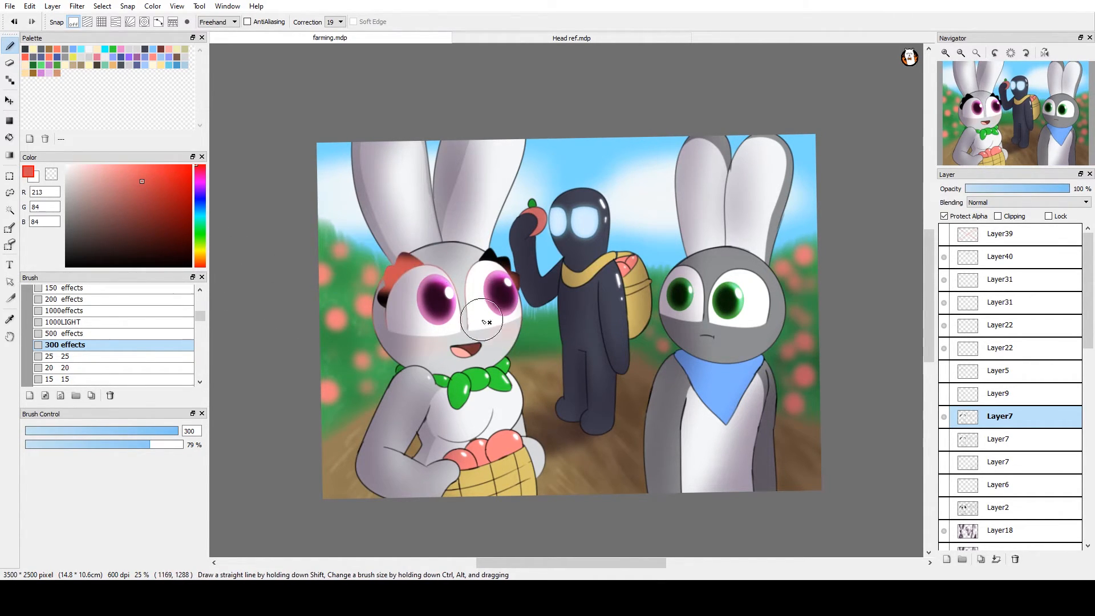
key(ctrl+z)
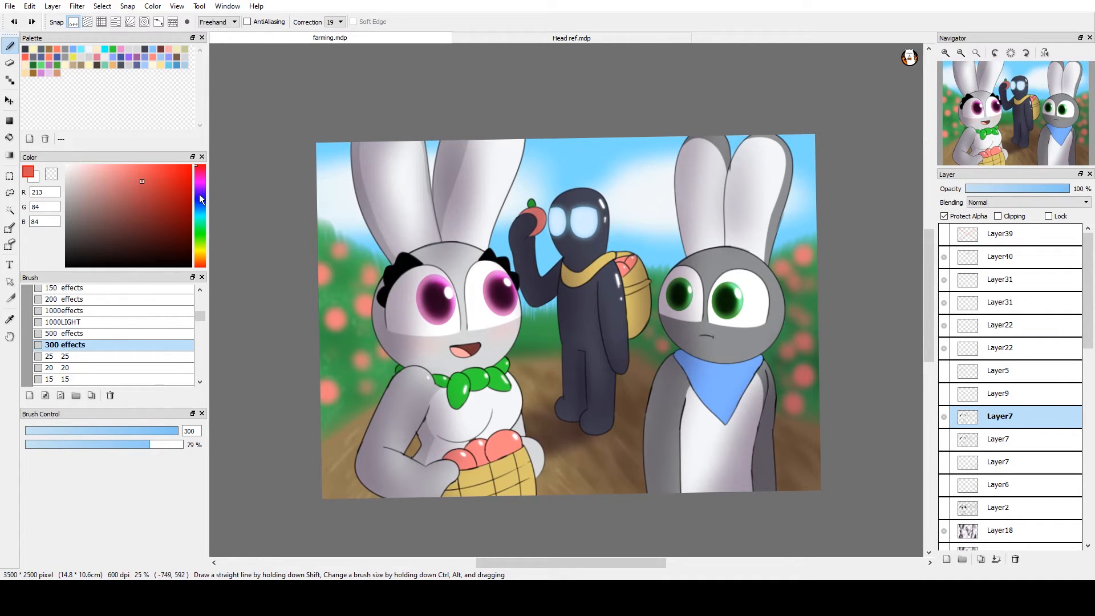
click(200, 209)
drag(154, 213, 147, 230)
key(u)
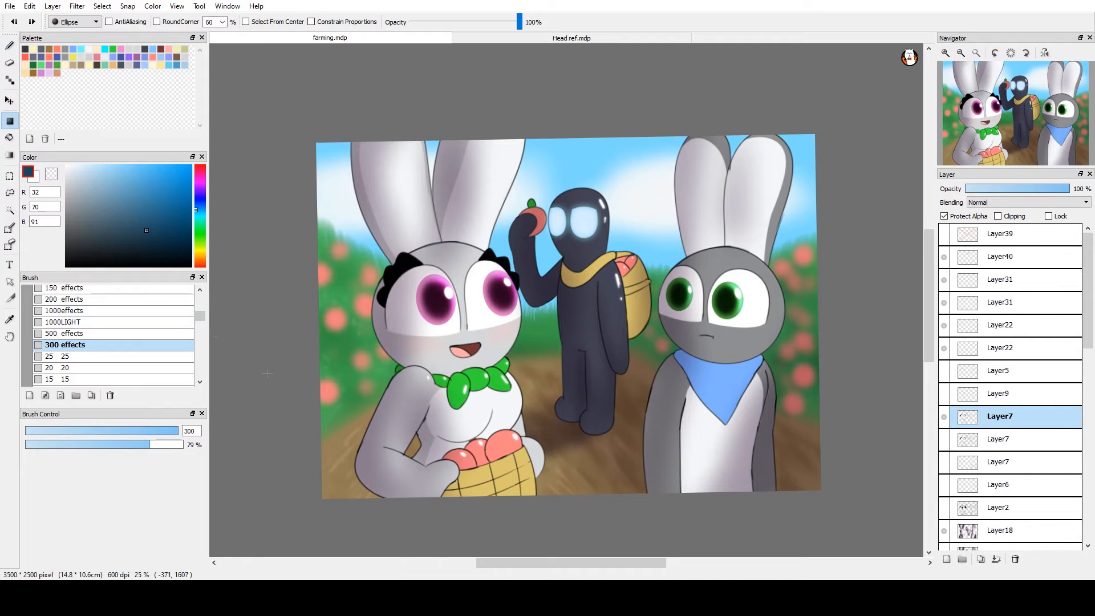
drag(269, 370, 271, 355)
key(ctrl+minus)
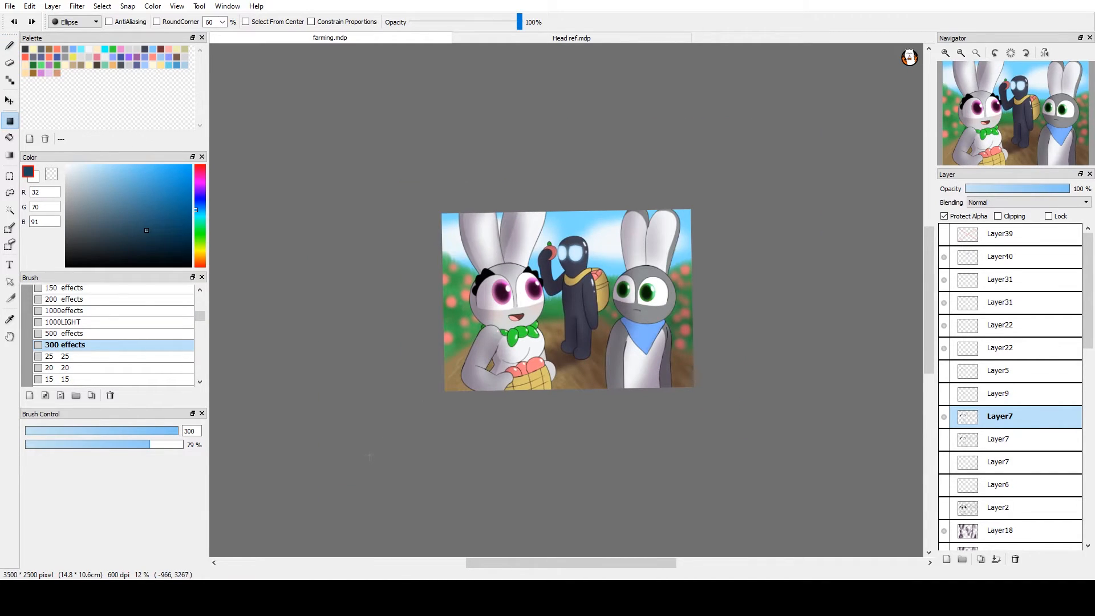
drag(369, 456, 740, 77)
key(ctrl+plus)
key(ctrl+plus)
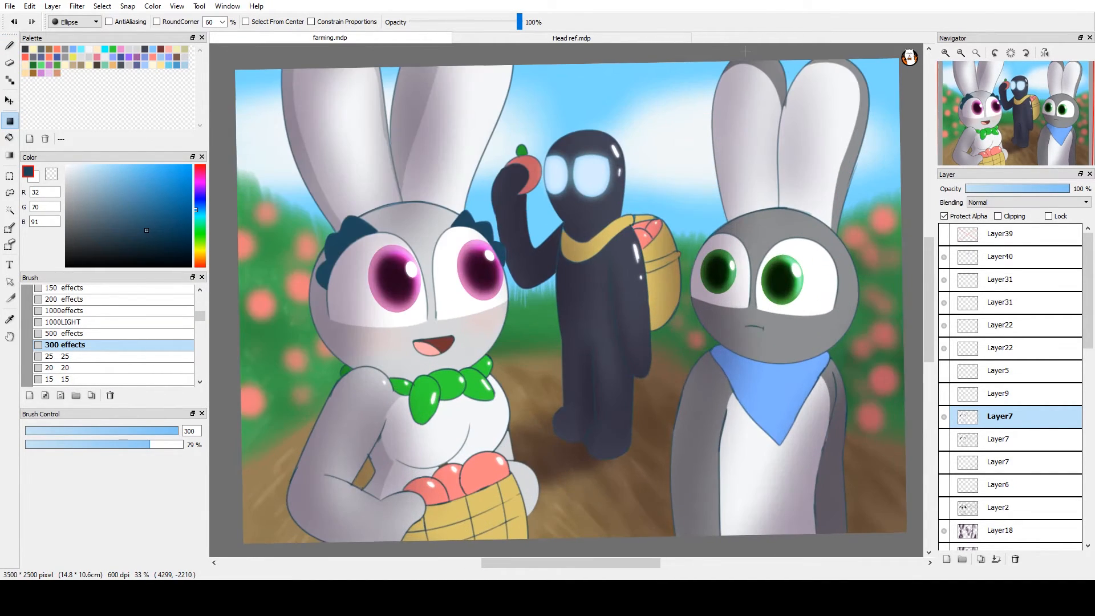
Shade the dark figure's outlines, including the legs, arm and backpack, with darker blue (14, 35, 47) using the 300 effects brush
drag(568, 332, 603, 275)
drag(563, 208, 599, 255)
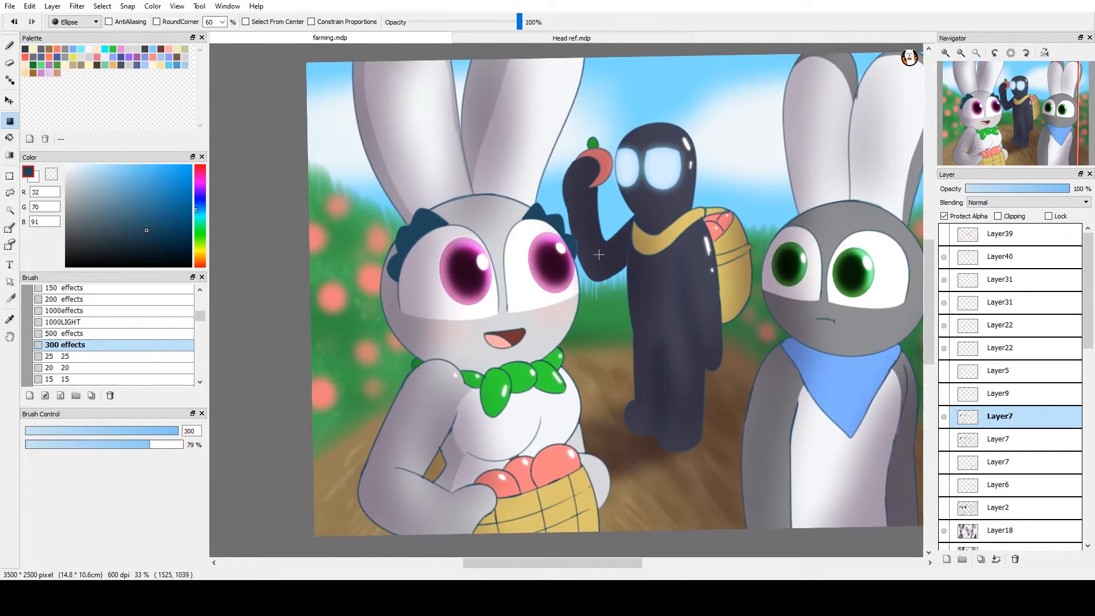
key(ctrl+plus)
key(ctrl+plus)
drag(716, 269, 647, 307)
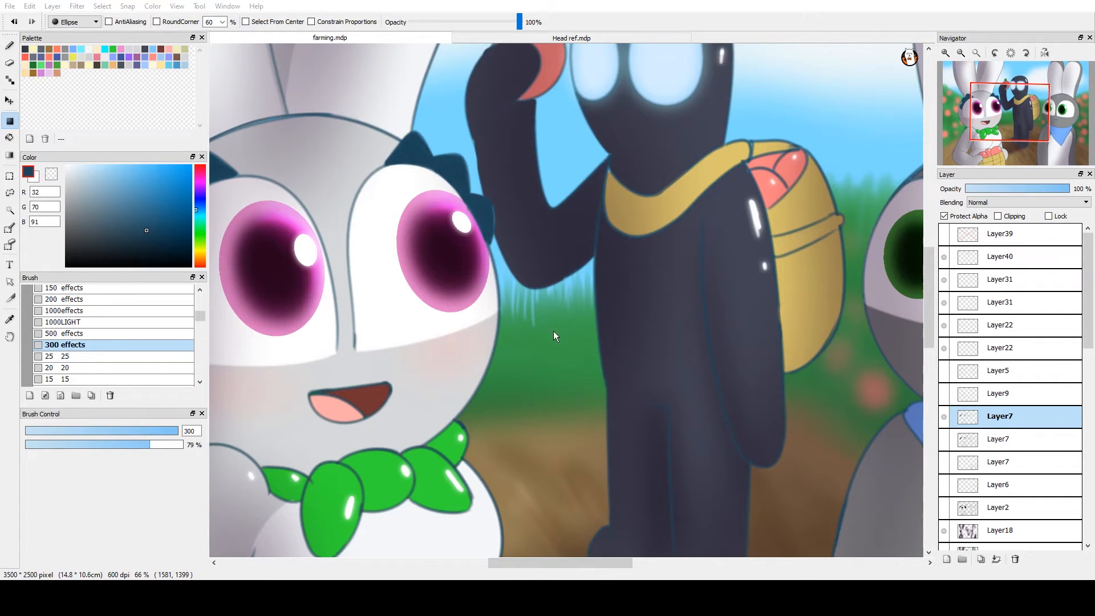
drag(601, 450, 569, 331)
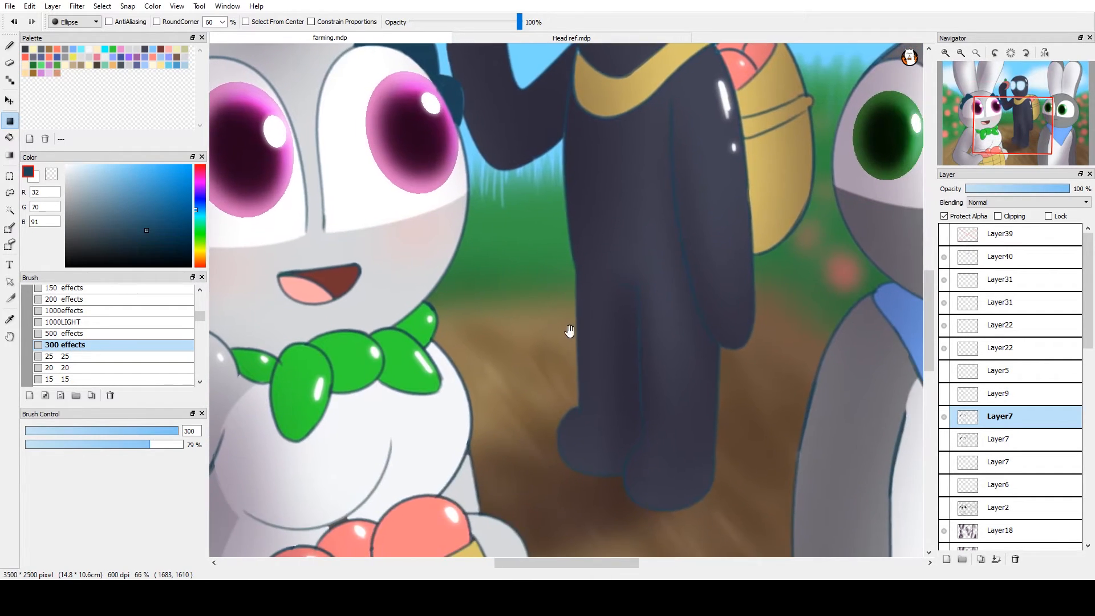
click(154, 248)
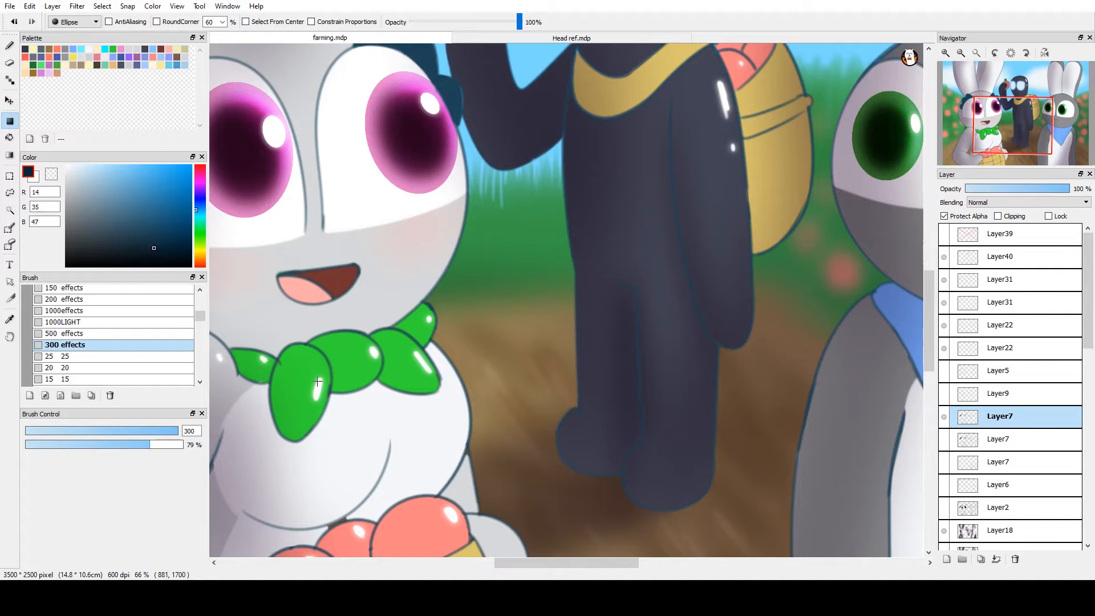
key(b)
mouse_move(634, 460)
mouse_down()
mouse_move(550, 401)
mouse_move(649, 237)
mouse_move(700, 447)
mouse_move(737, 410)
mouse_up()
drag(667, 225, 655, 373)
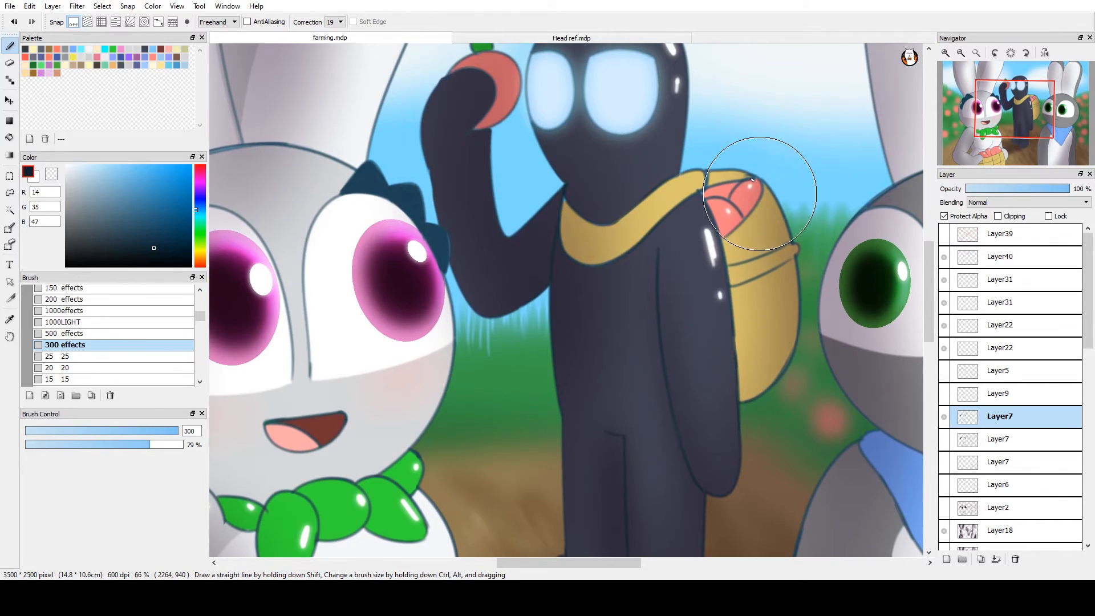
drag(663, 266, 703, 382)
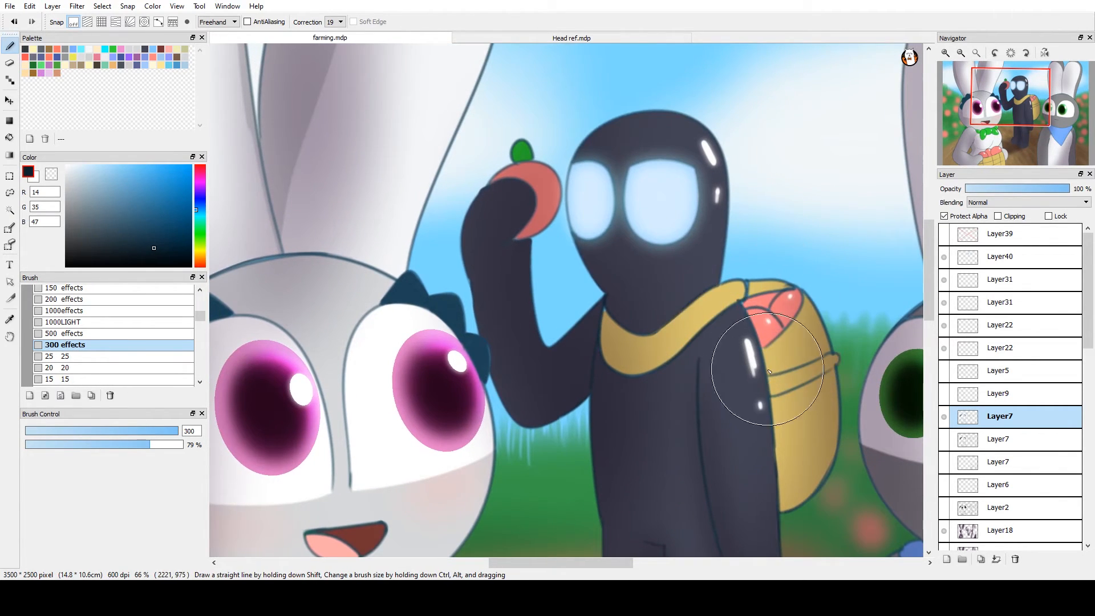
mouse_move(654, 463)
mouse_down()
mouse_move(456, 422)
mouse_move(489, 422)
mouse_move(561, 494)
mouse_up()
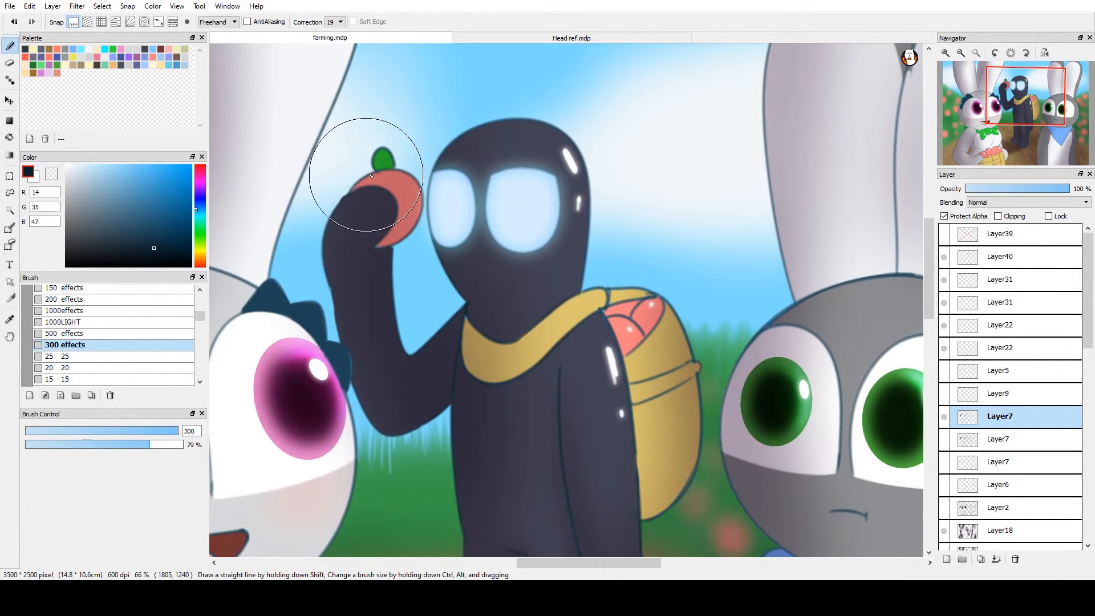
Darken the pink-eyed rabbit's hair tufts and face outline with the soft 14, 35, 47 blue
drag(403, 422, 645, 375)
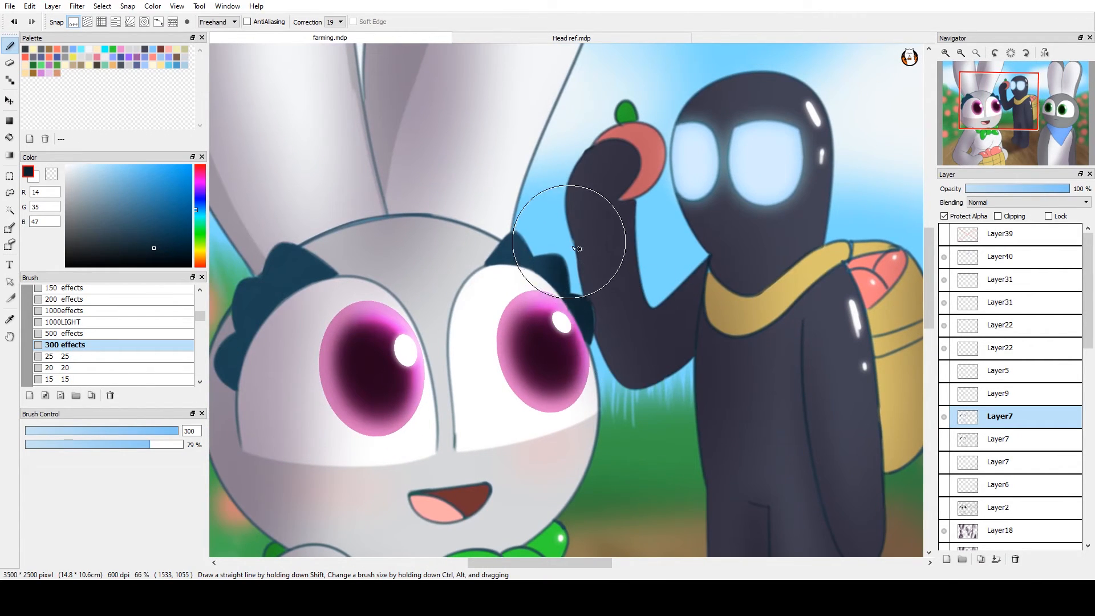
drag(527, 419, 737, 397)
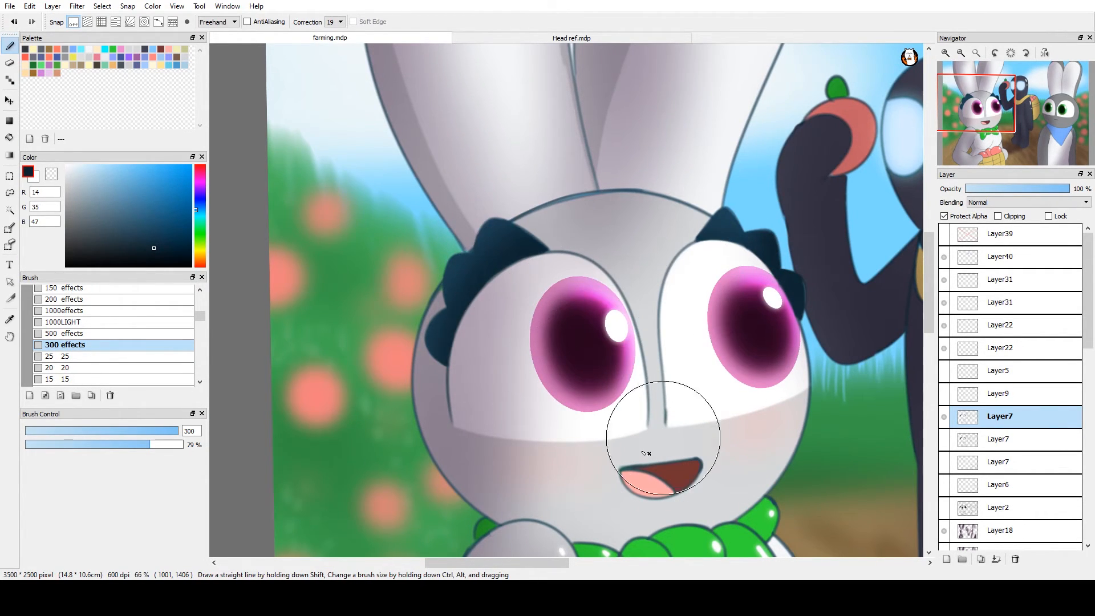
drag(607, 391, 575, 288)
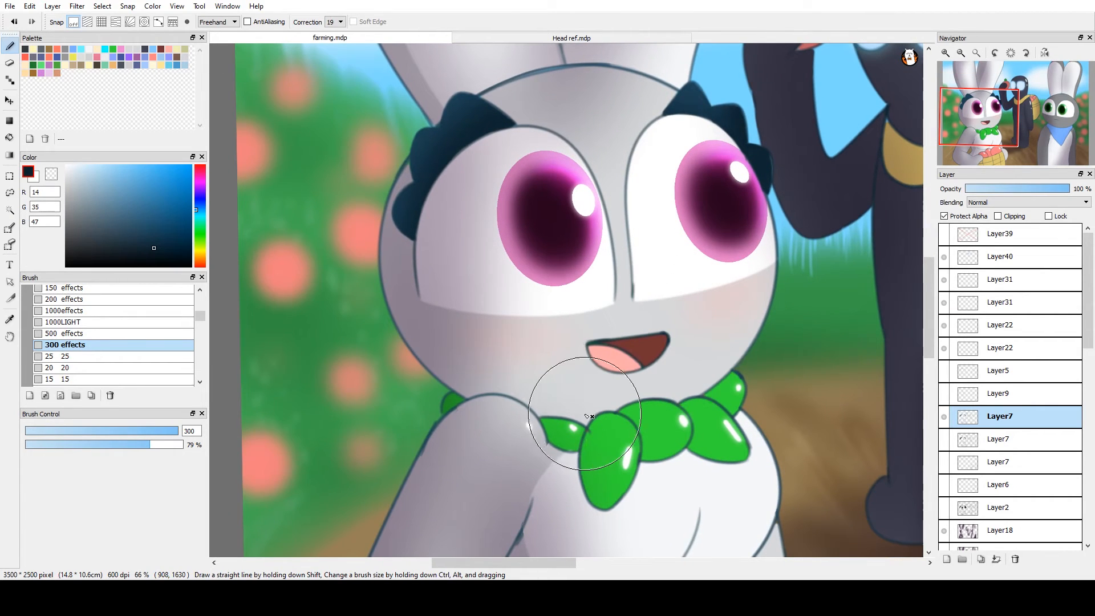
Brush the same dark blue over the line art of the pink-eyed rabbit's green scarf, arm, body and fruit basket
scroll(570, 445, down, 3)
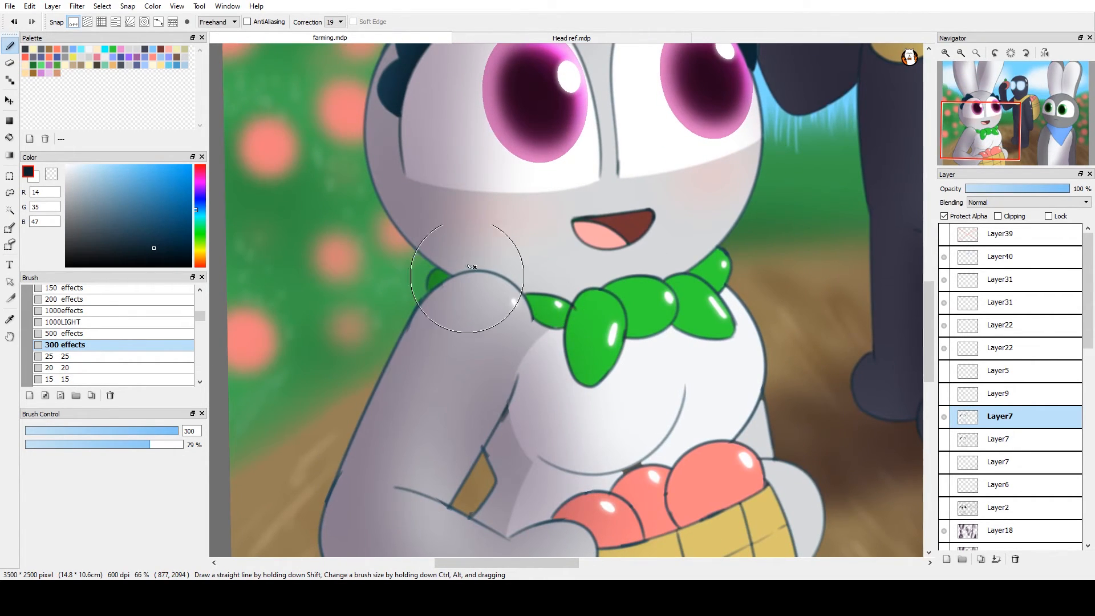
drag(361, 506, 422, 253)
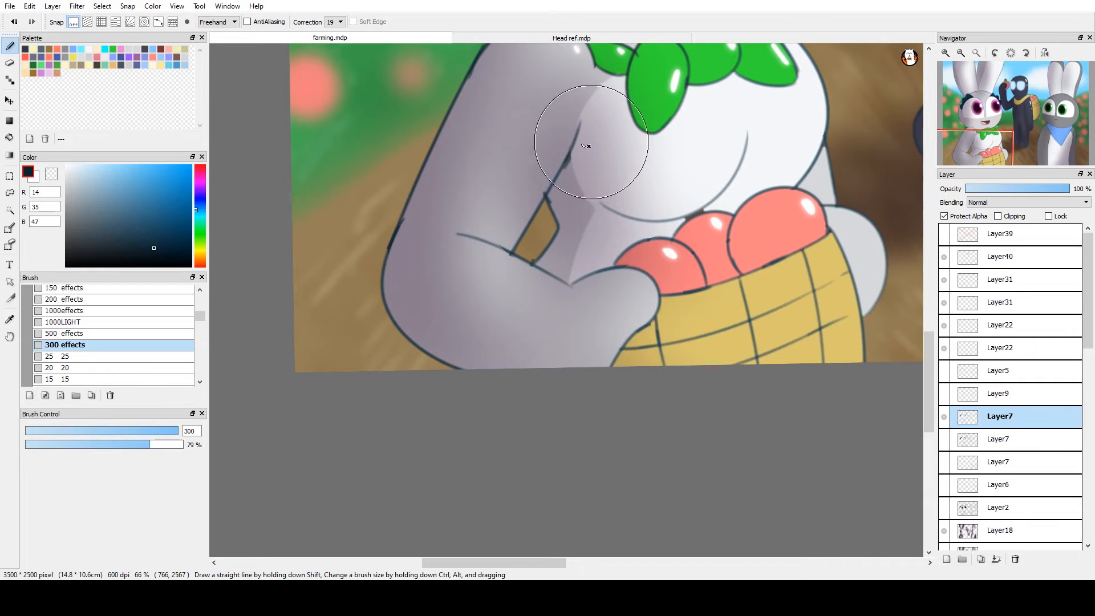
drag(649, 297, 479, 412)
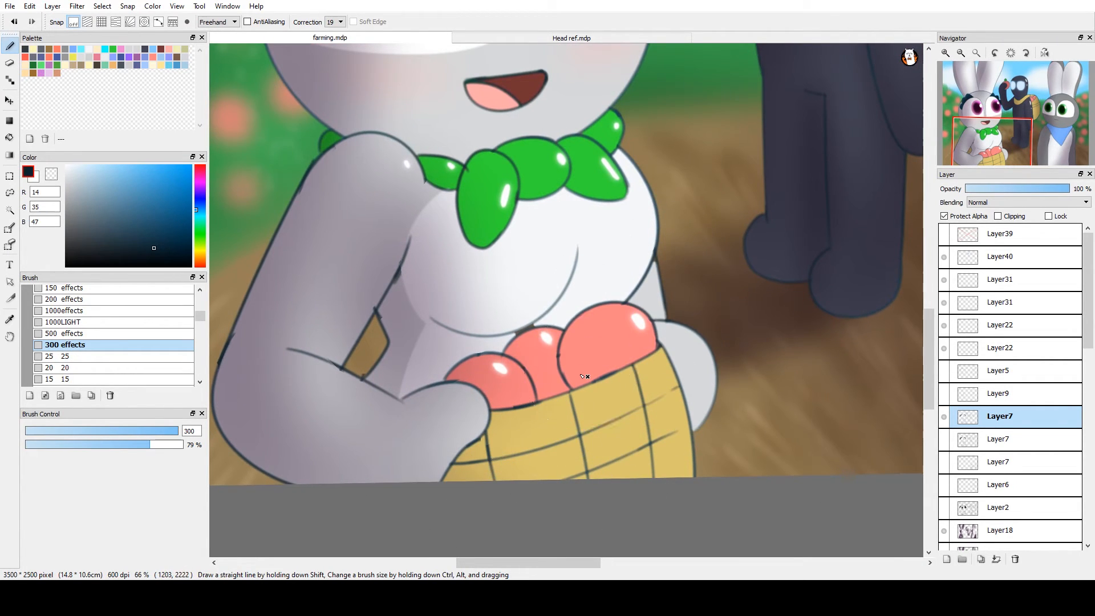
drag(556, 230, 642, 487)
drag(526, 191, 617, 495)
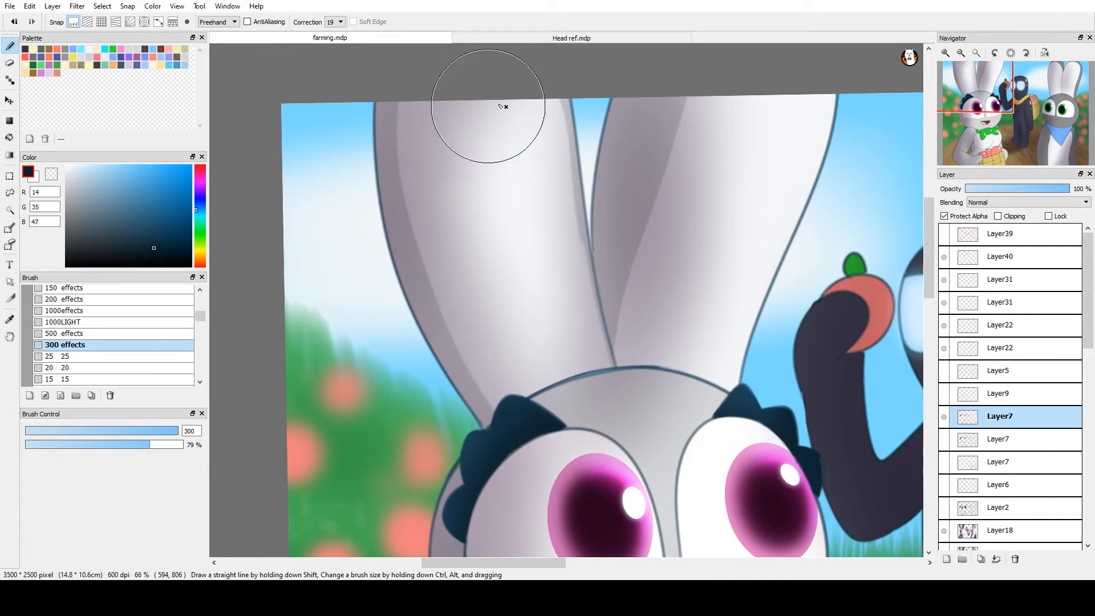
Deepen the line art of the green-eyed rabbit's head, bandana, body and ears with the same dark blue
drag(763, 187, 500, 209)
drag(707, 336, 546, 161)
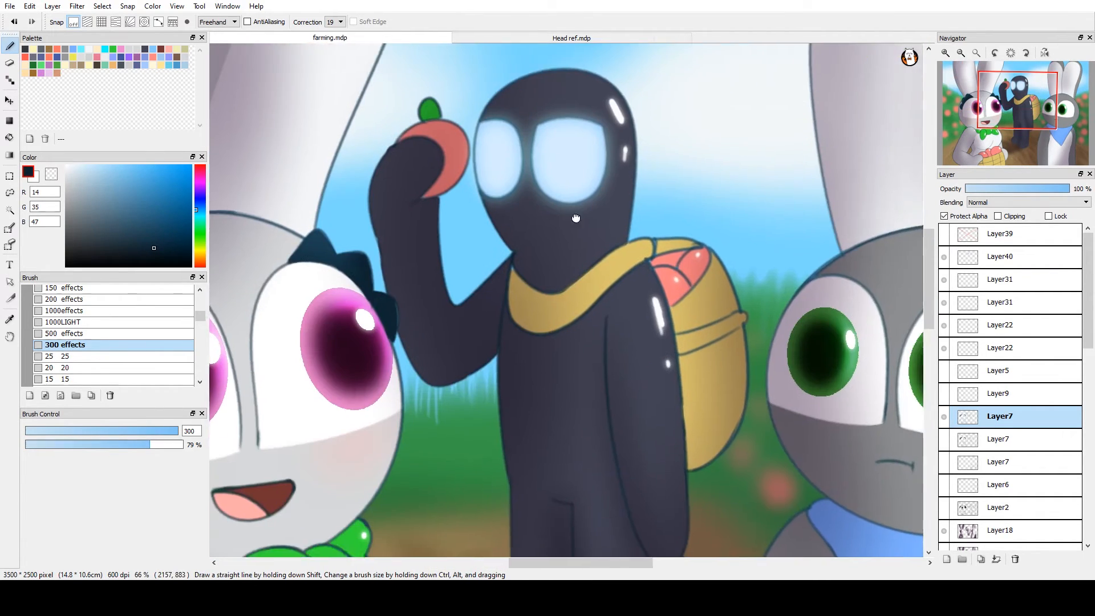
mouse_move(805, 429)
mouse_down()
mouse_move(575, 316)
mouse_move(561, 292)
mouse_up()
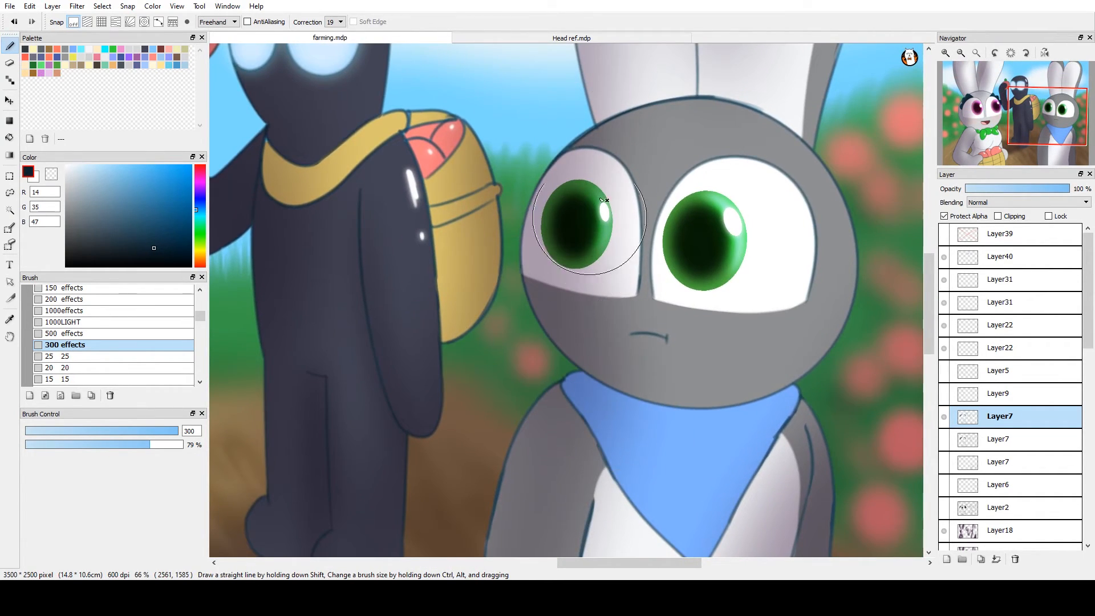
scroll(570, 342, down, 8)
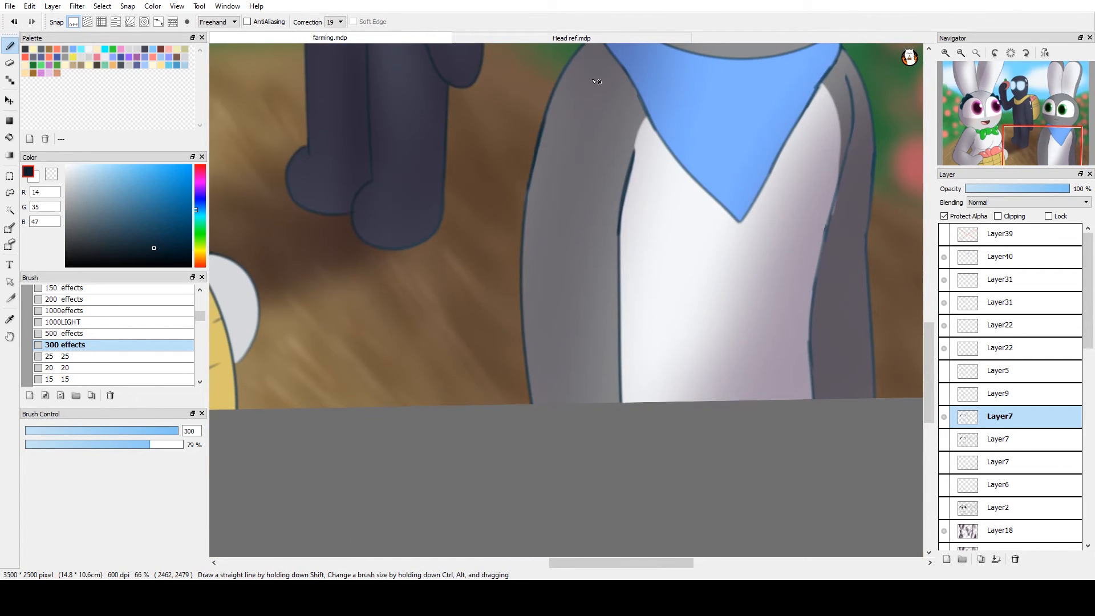
scroll(586, 233, up, 5)
scroll(794, 440, up, 5)
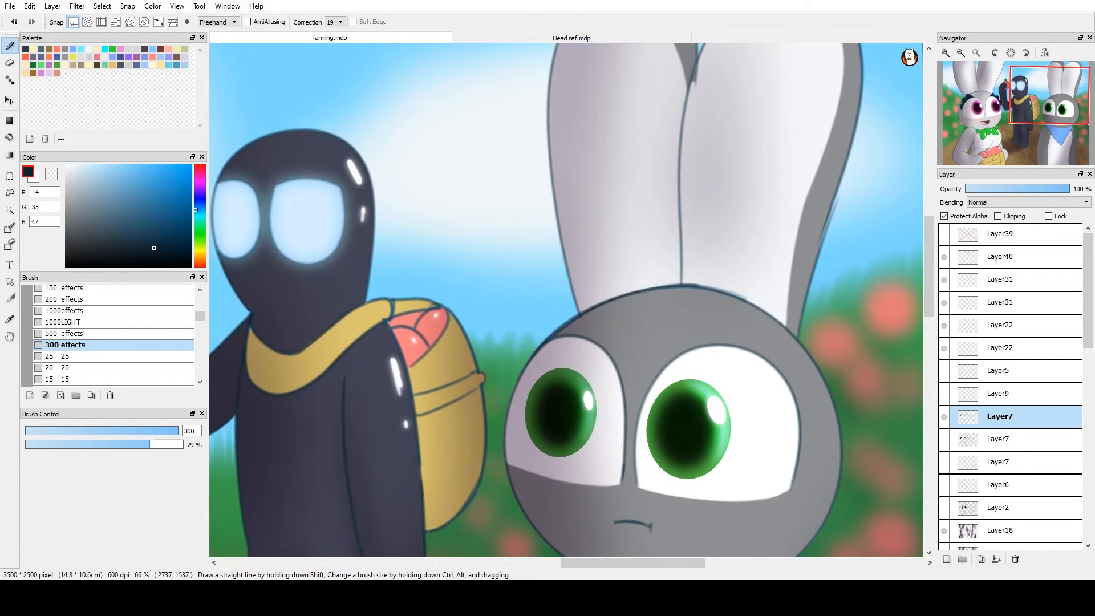
scroll(599, 256, up, 3)
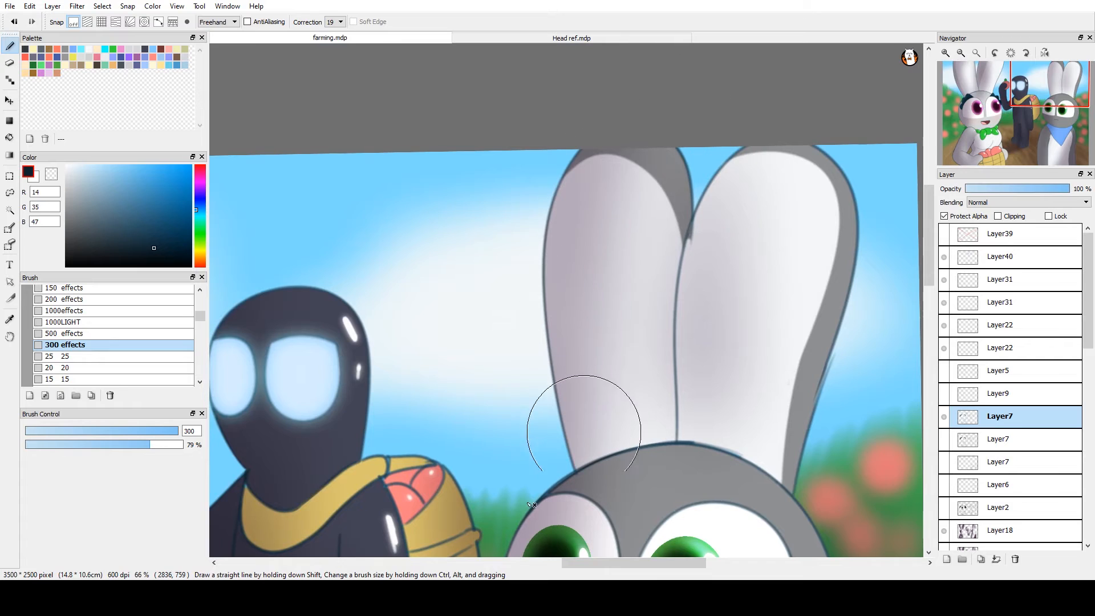
Sample the pink-eyed rabbit's body shadow, darken it to 116, 109, 119 and recolour the curved line under the chest with it
drag(395, 399, 715, 170)
drag(491, 360, 645, 313)
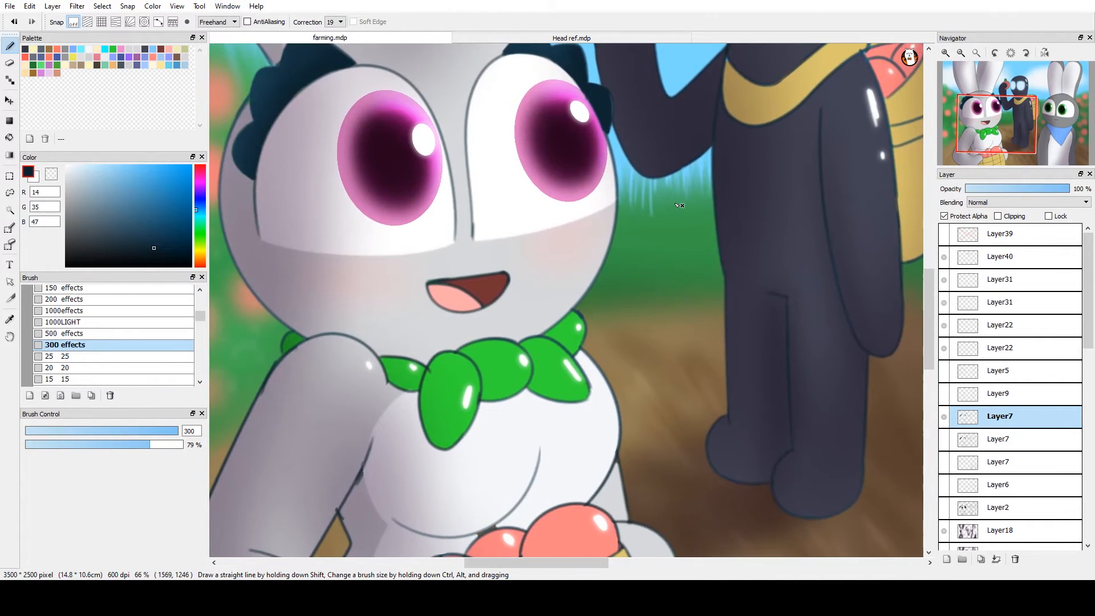
scroll(675, 204, up, 1)
drag(435, 277, 625, 105)
drag(333, 236, 283, 230)
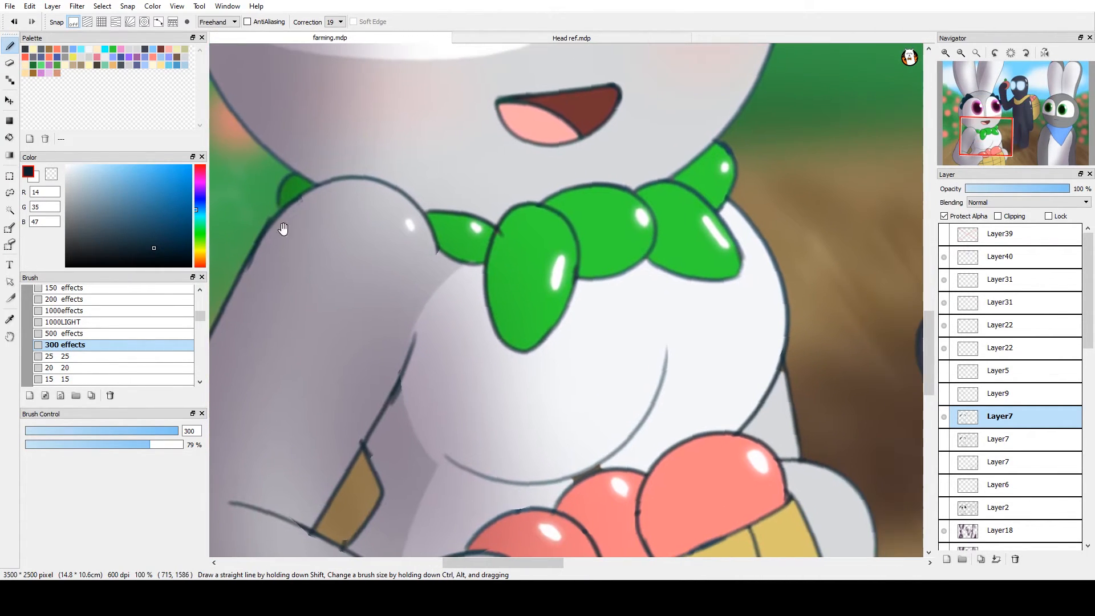
scroll(411, 279, left, 3)
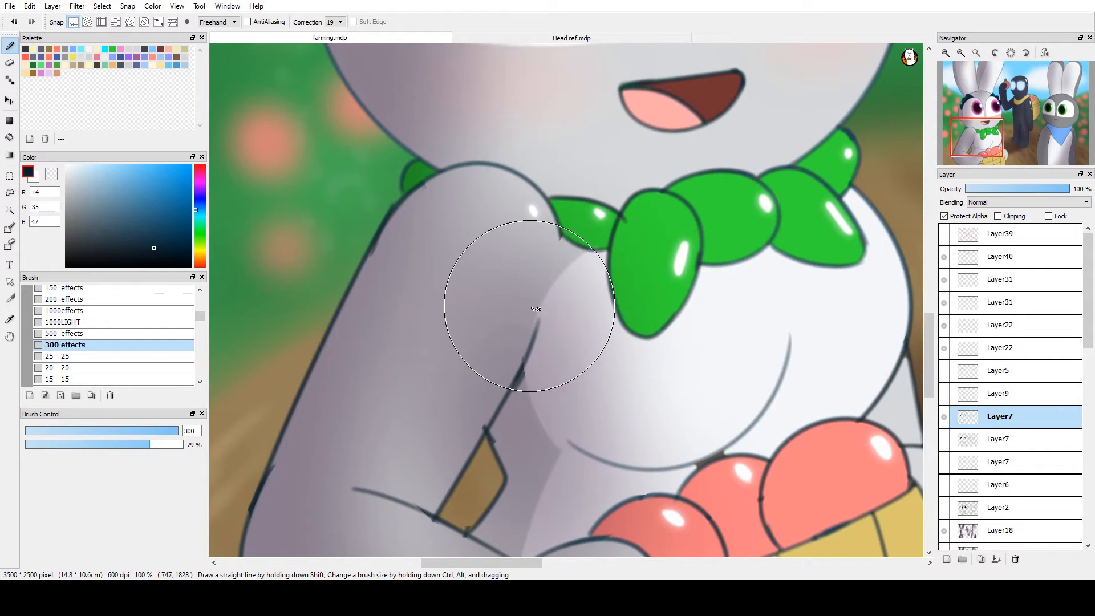
alt+click(559, 324)
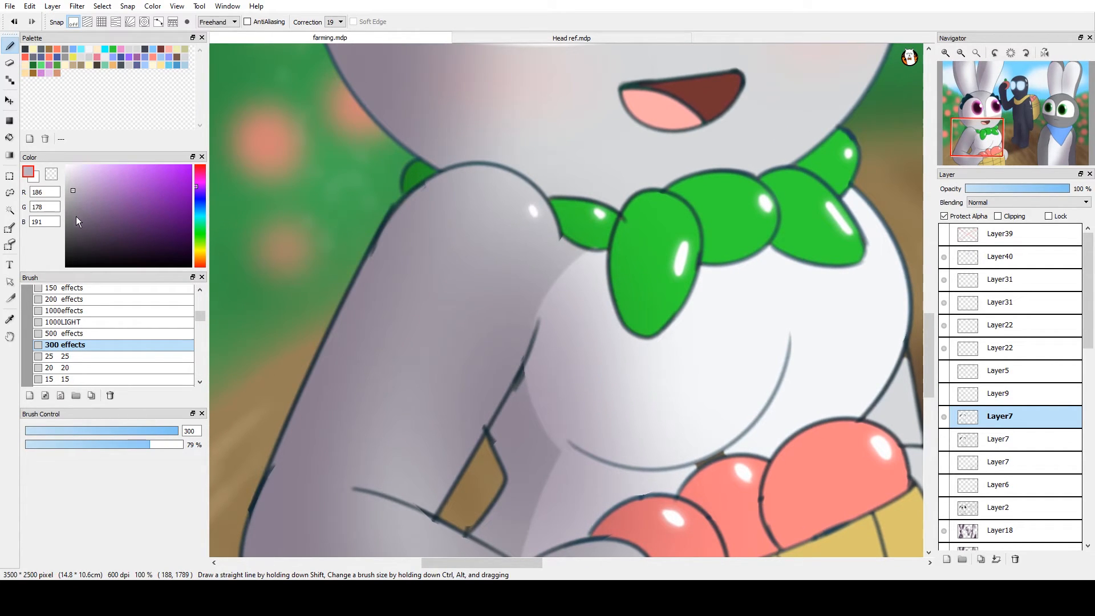
click(76, 219)
mouse_move(593, 456)
mouse_down()
mouse_move(752, 386)
mouse_move(602, 473)
mouse_up()
drag(691, 454, 578, 425)
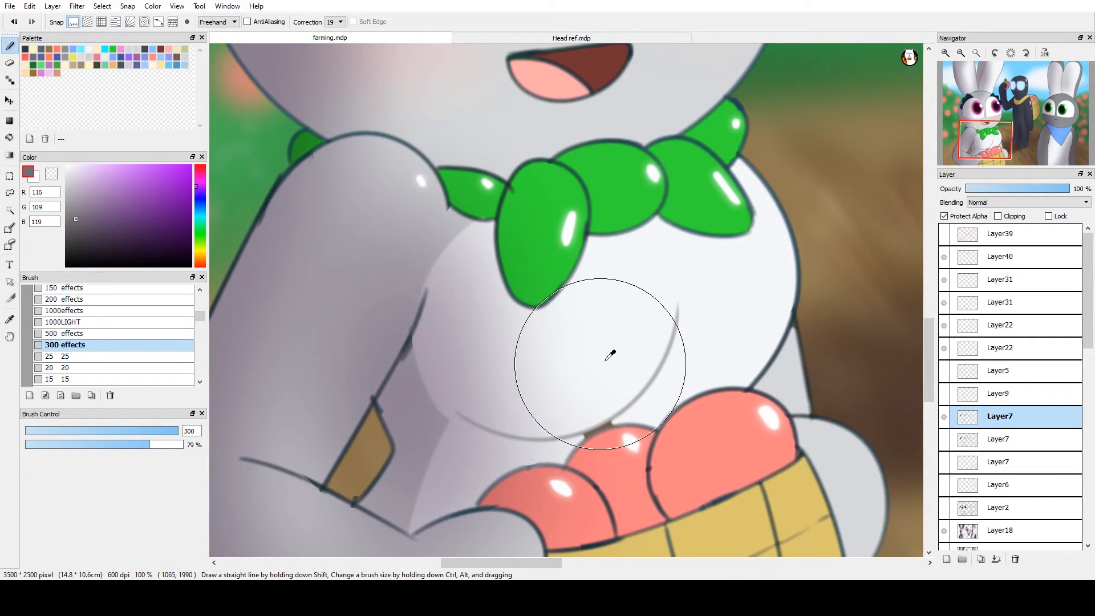
Lighten the middle of the curved chest line with pale blue-grey (177, 194, 204) using the 150 effects brush
alt+click(570, 371)
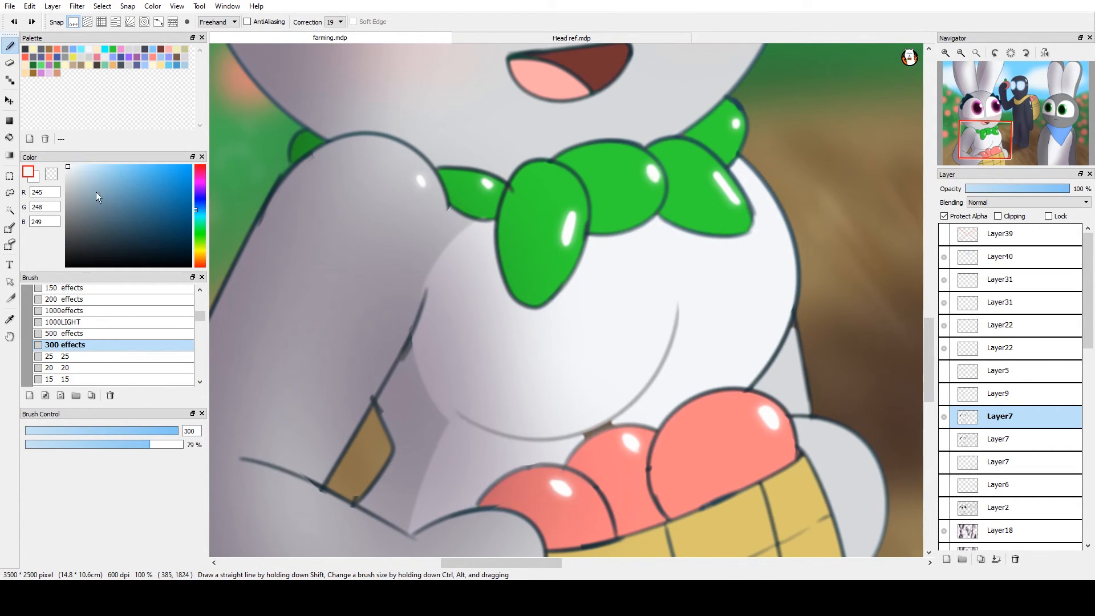
click(114, 299)
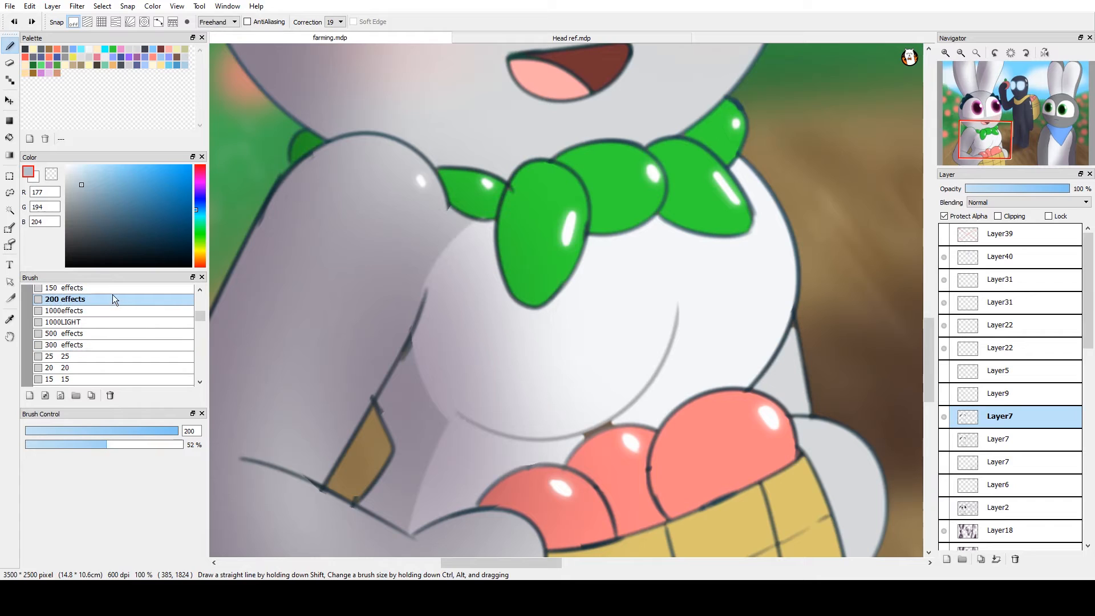
click(112, 287)
mouse_move(560, 416)
mouse_down()
mouse_move(652, 356)
mouse_move(561, 418)
mouse_up()
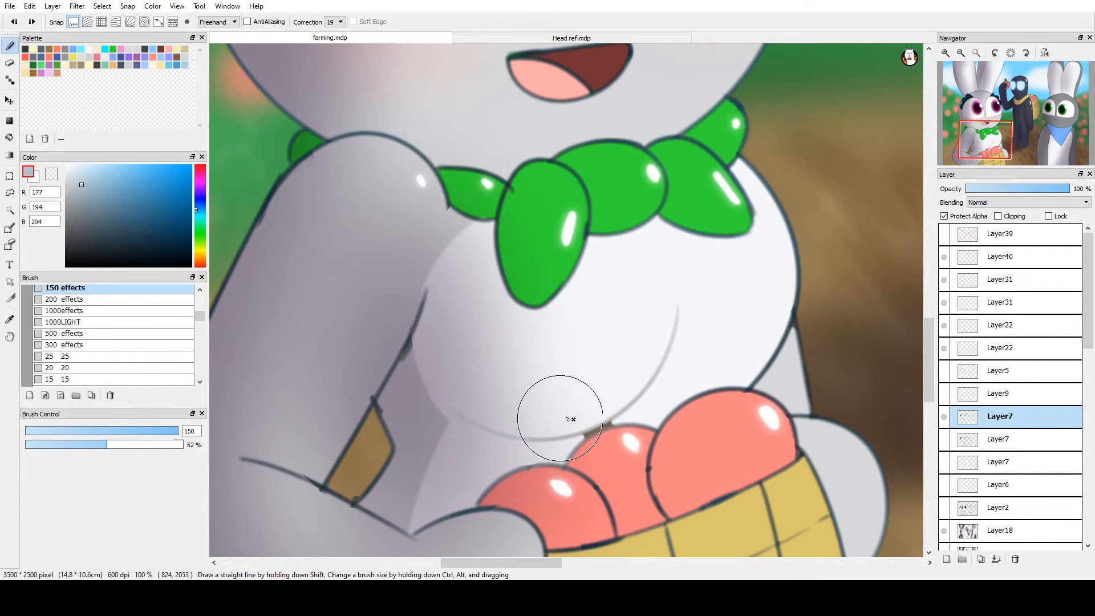
scroll(671, 201, down, 1)
scroll(671, 201, down, 4)
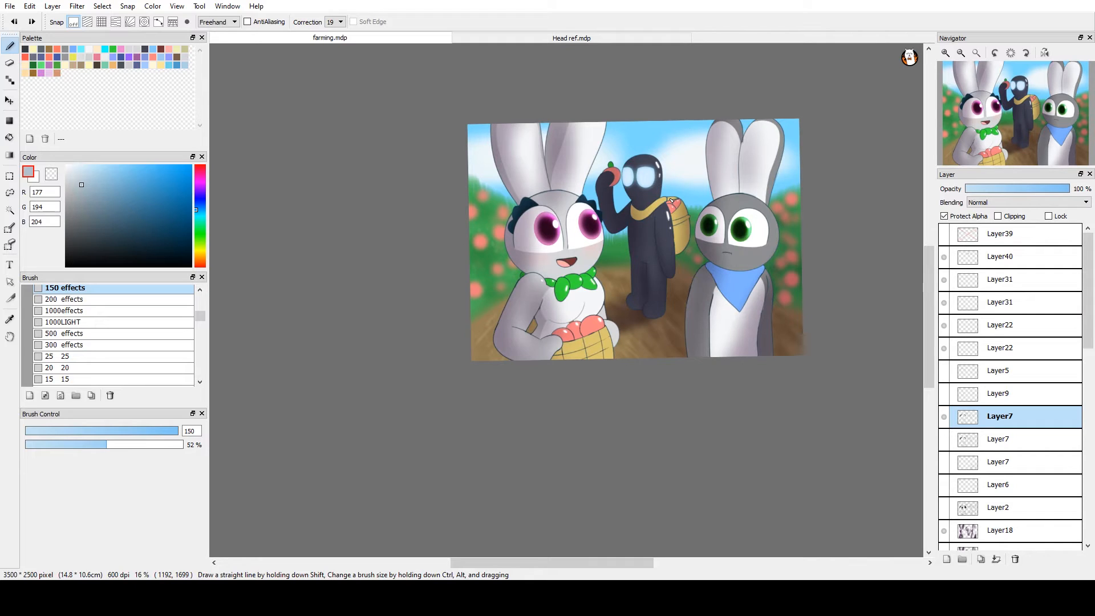
scroll(671, 201, up, 2)
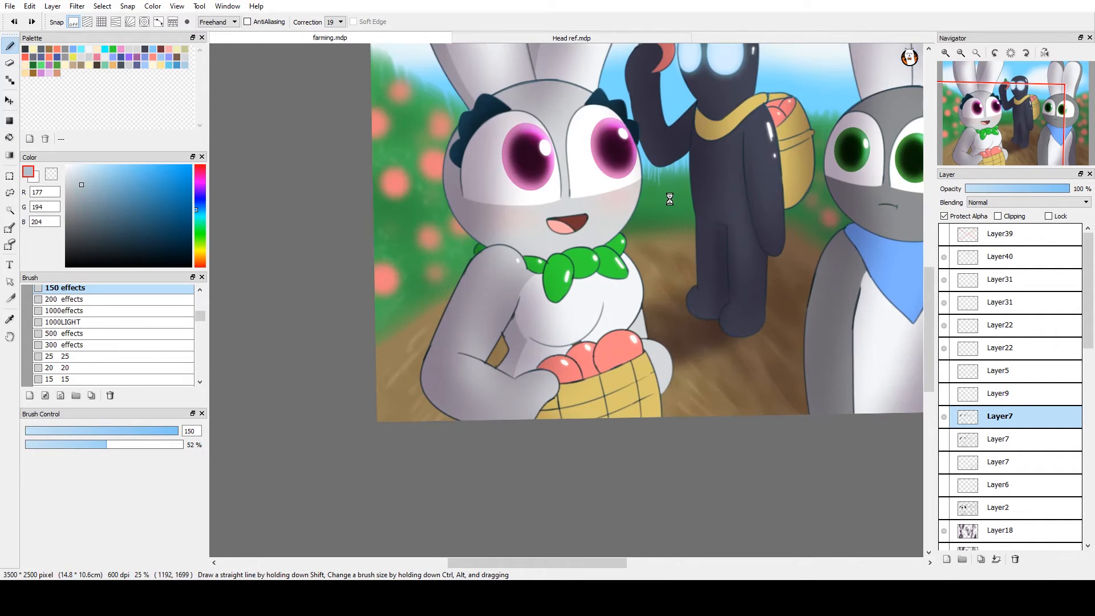
mouse_move(669, 198)
mouse_down()
mouse_move(699, 436)
mouse_move(482, 351)
mouse_move(508, 421)
mouse_up()
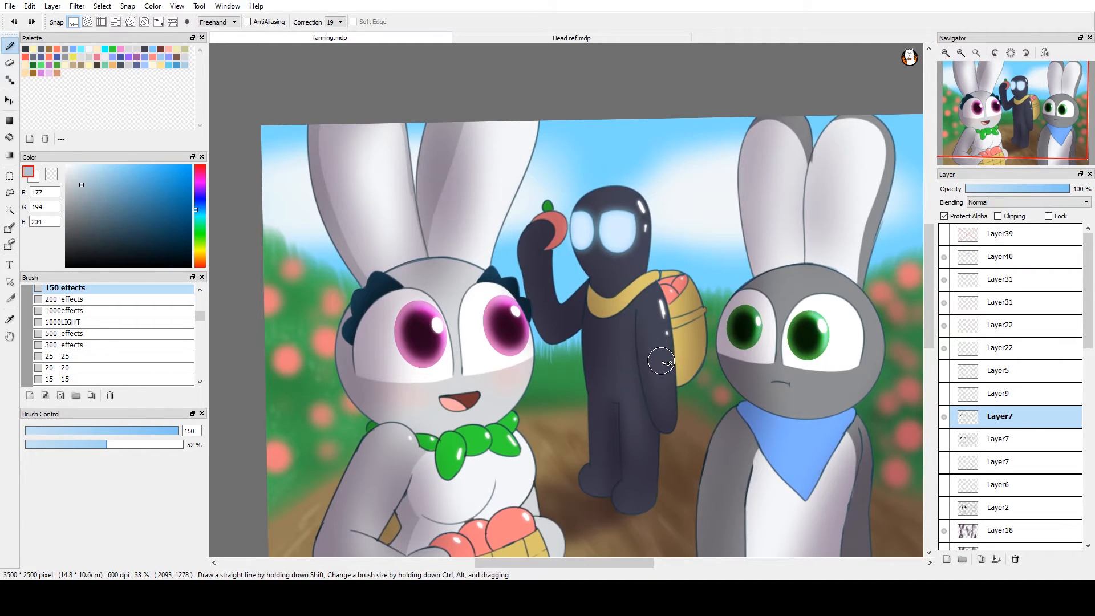
Move the highlighted Layer7 line art down the stack to sit directly above the upper Layer18
mouse_move(669, 368)
mouse_down()
mouse_move(683, 387)
mouse_move(713, 312)
mouse_up()
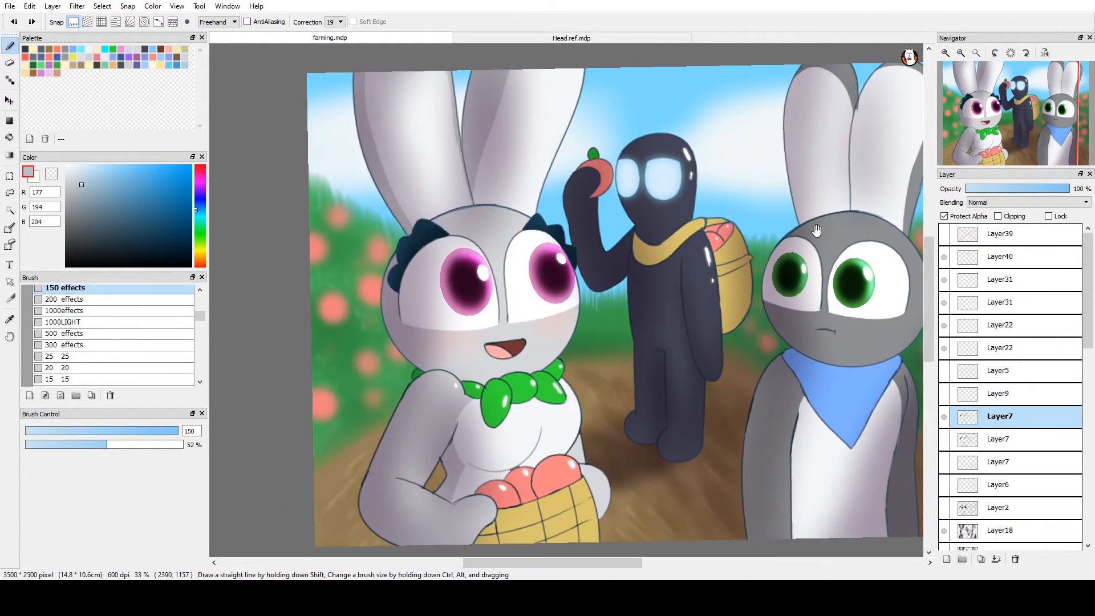
drag(834, 200, 762, 246)
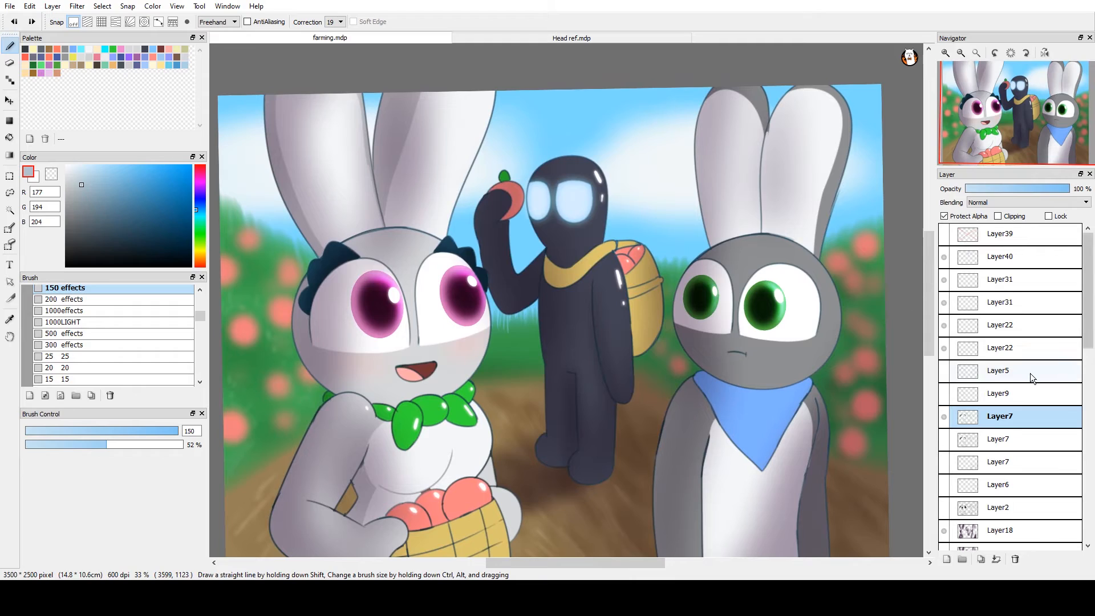
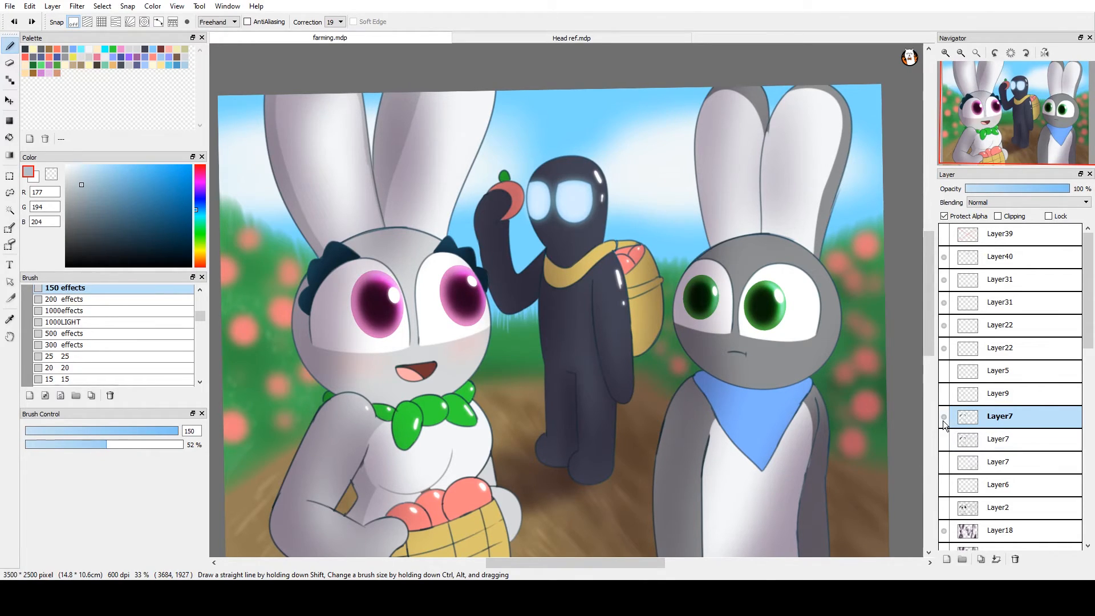
drag(976, 419, 982, 514)
Merge Layer44, Layer14 and Layer15 one after another into Layer13
drag(1090, 340, 1091, 428)
click(1023, 490)
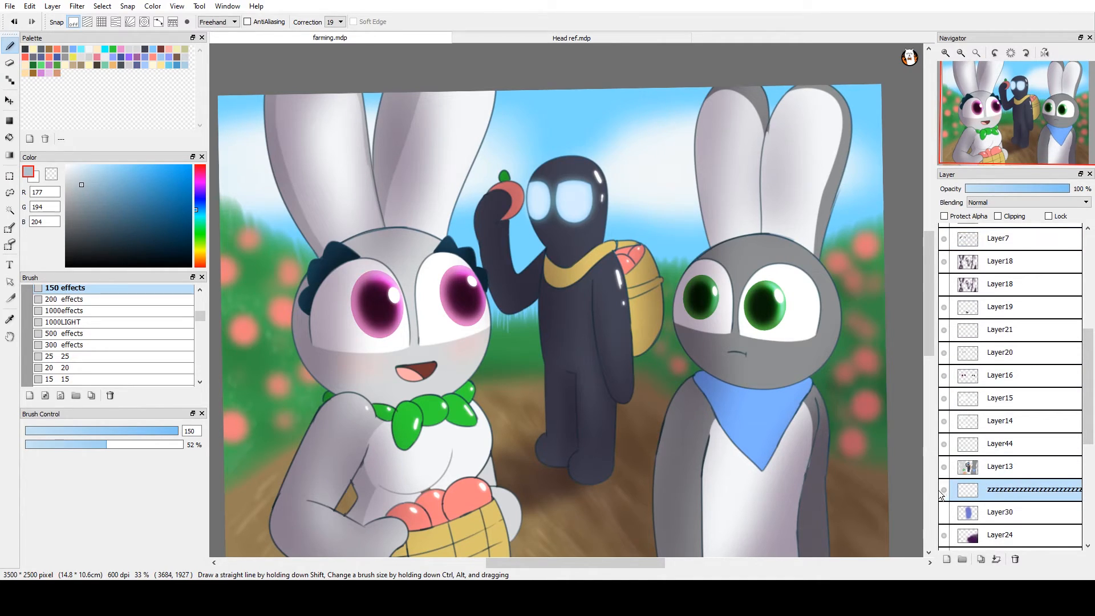
click(999, 470)
click(1007, 446)
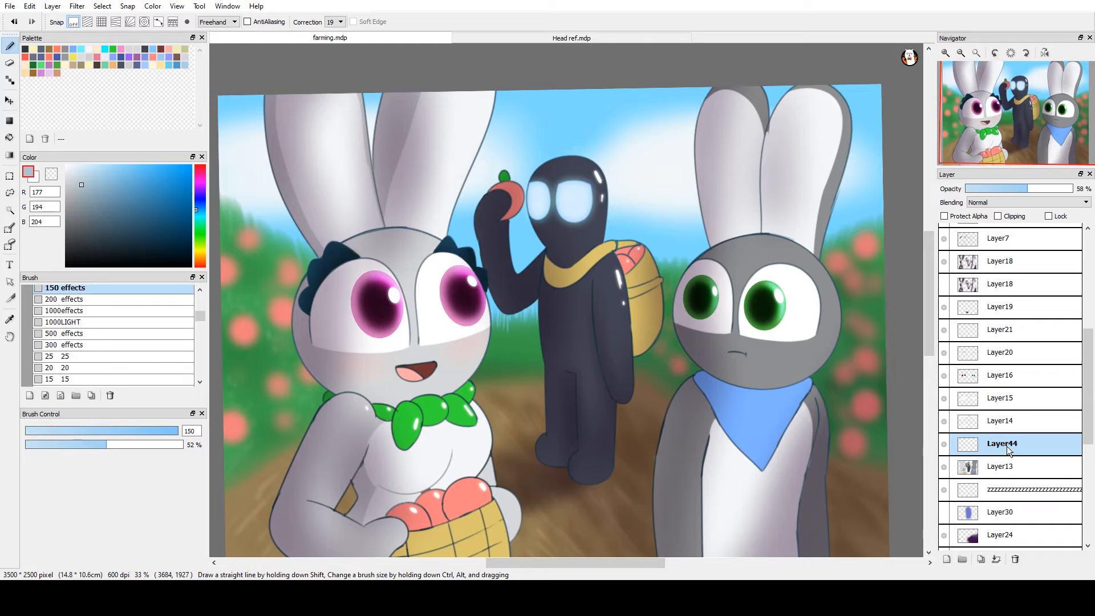
click(996, 558)
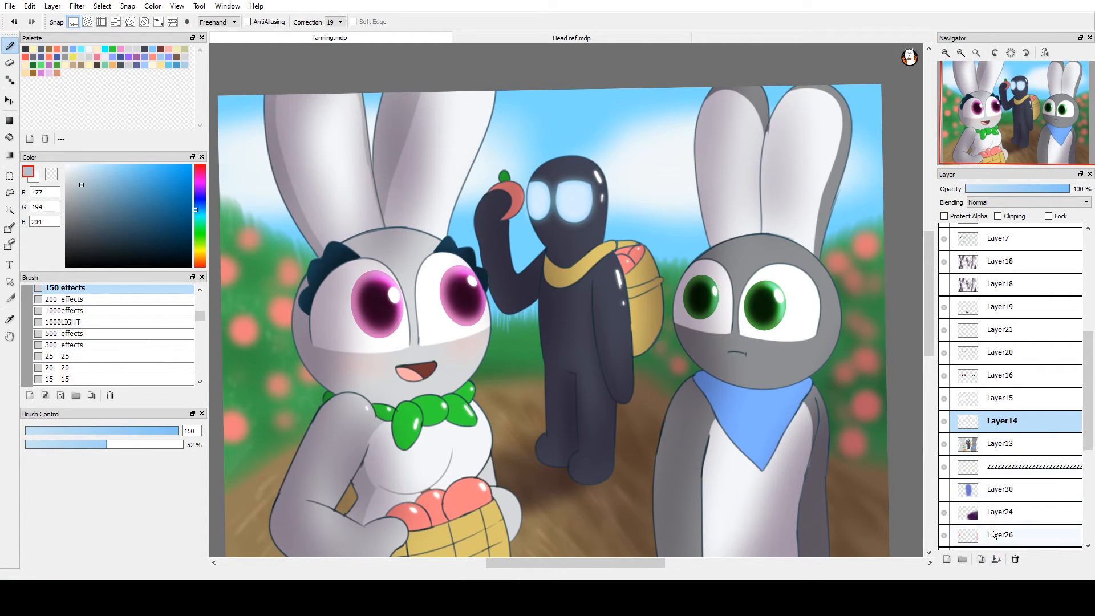
click(996, 559)
click(996, 559)
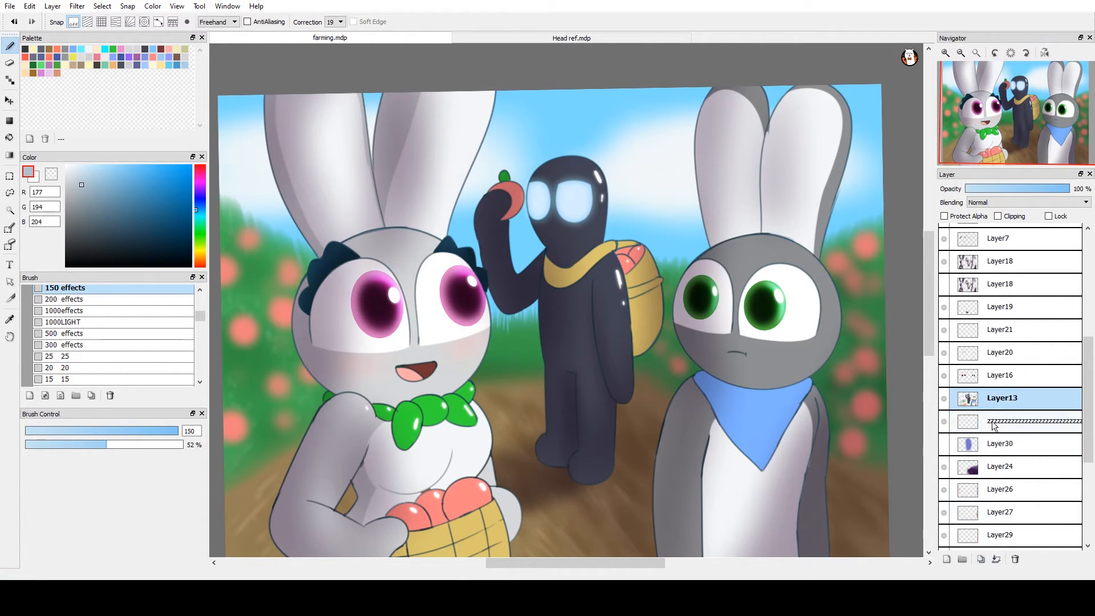
Merge Layer16, Layer20 and Layer21 into Layer13 as well
click(996, 559)
click(995, 353)
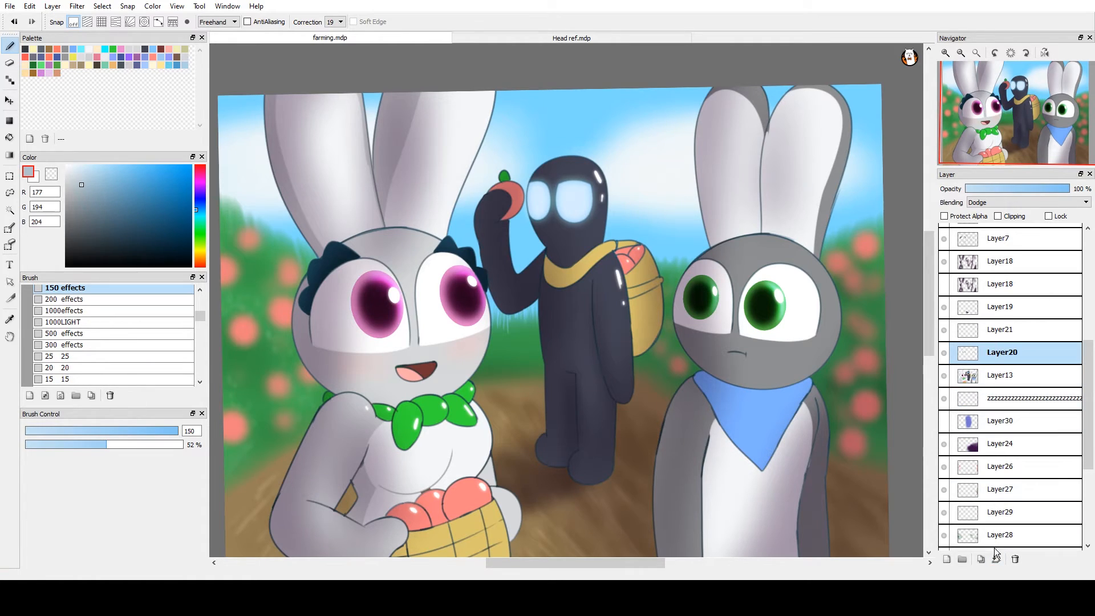
click(995, 558)
click(995, 331)
click(996, 558)
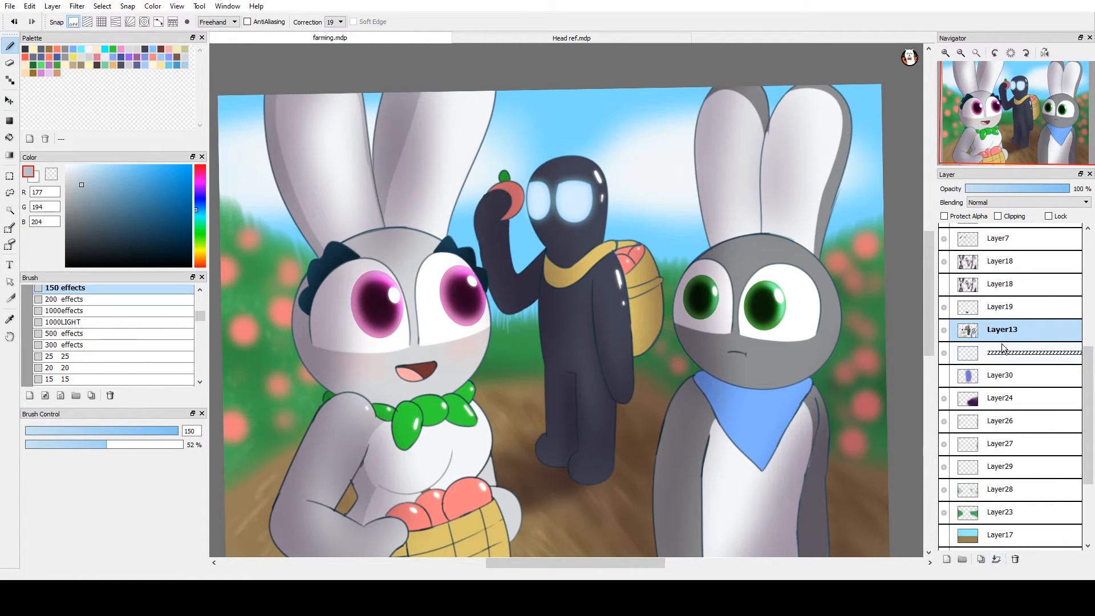
Toggle the visibility of Layer19 and the lower Layer18 to examine what each contributes to the shading
click(981, 315)
click(943, 312)
click(943, 313)
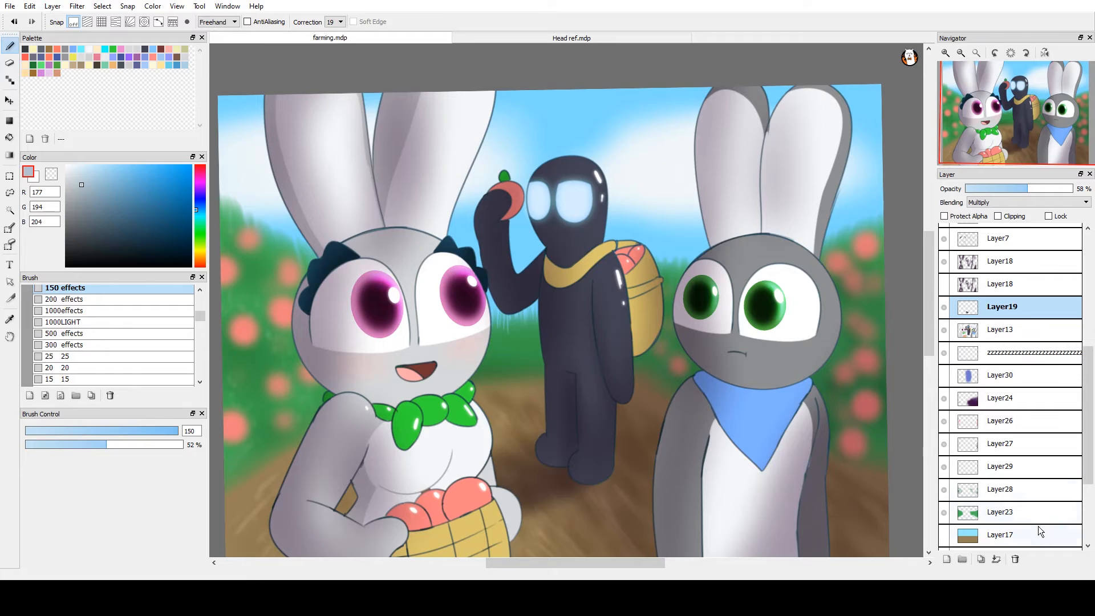
click(945, 308)
click(944, 309)
click(946, 306)
click(945, 306)
click(946, 306)
click(946, 306)
click(946, 306)
click(946, 306)
click(944, 286)
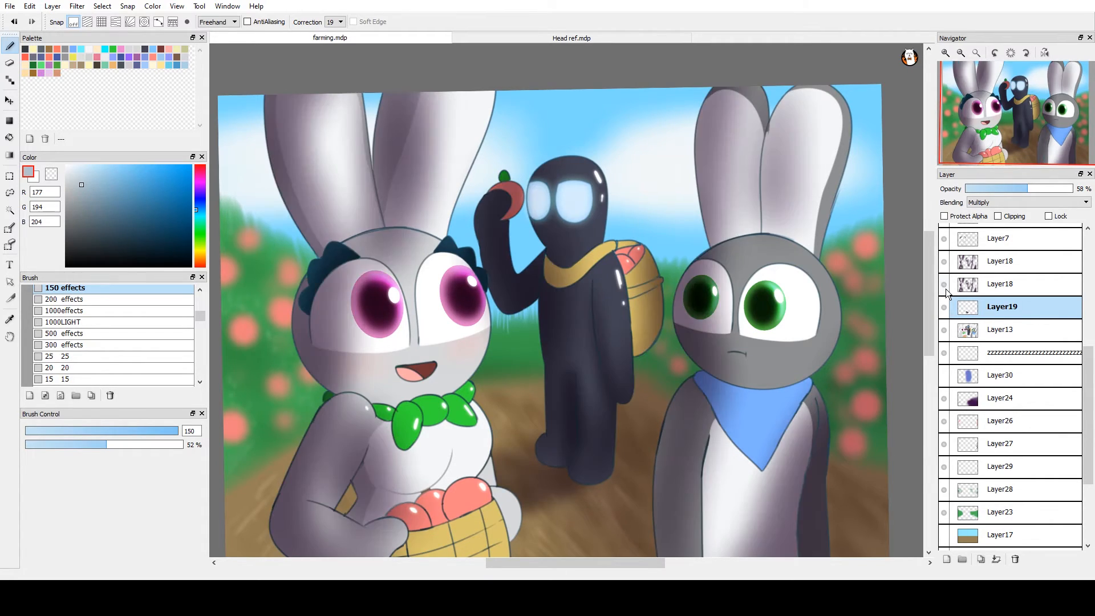
click(945, 289)
click(946, 305)
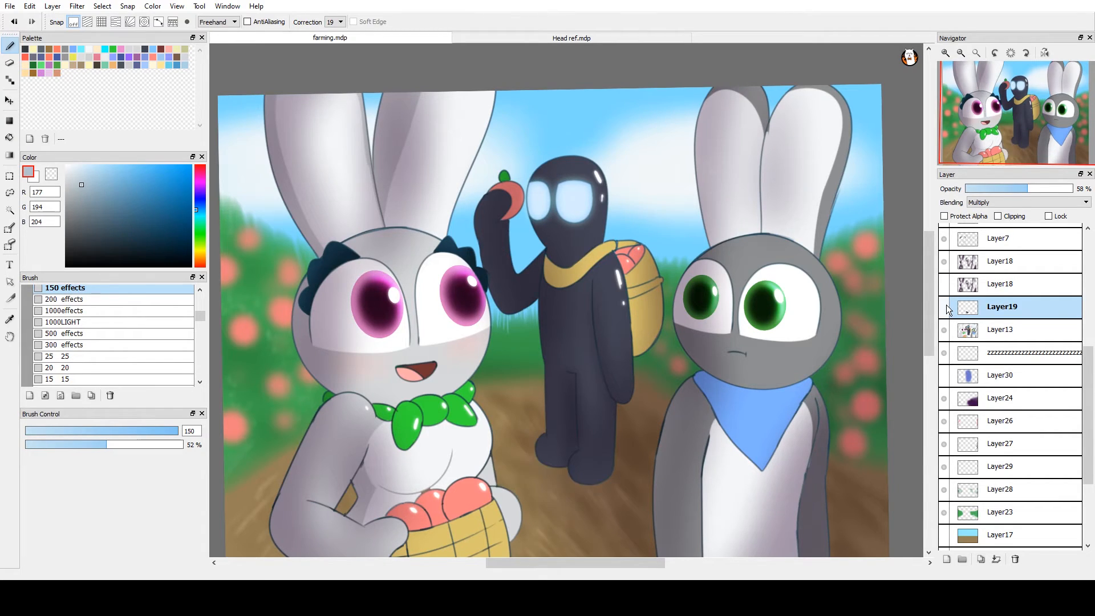
click(946, 304)
click(948, 306)
click(947, 306)
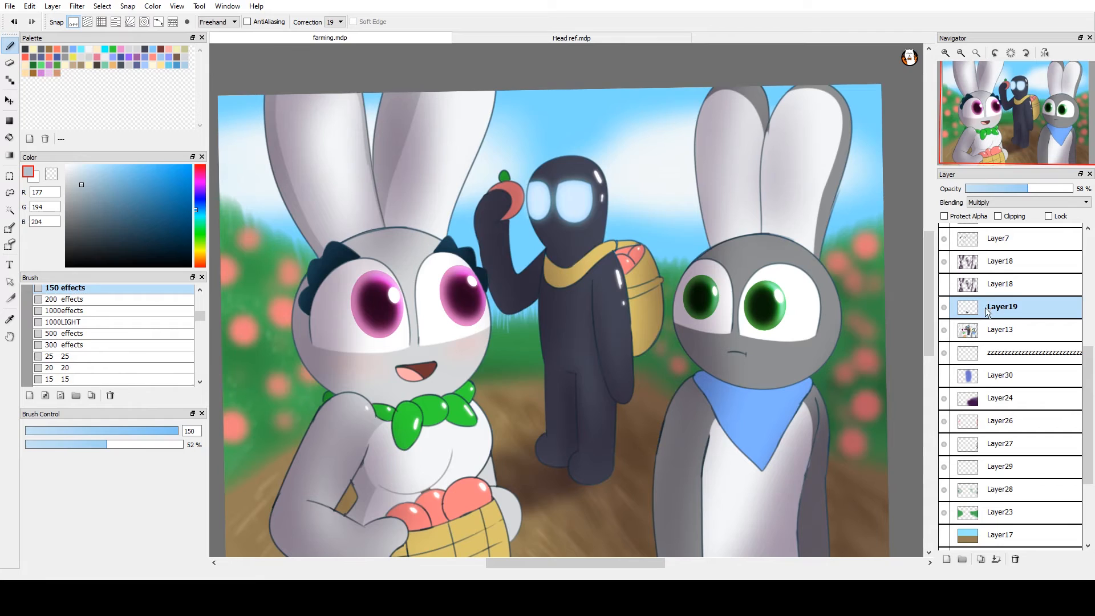
Move Layer19 between Layer30 and Layer24, and place Layer13 directly beneath the upper Layer18
drag(987, 306, 986, 380)
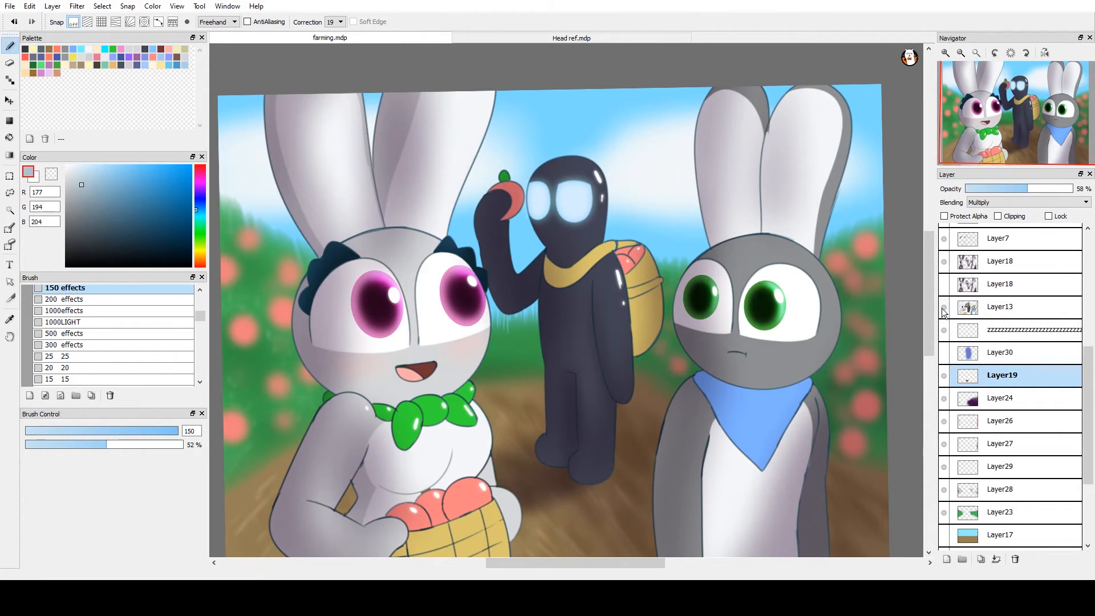
drag(992, 308, 1002, 274)
Merge the upper Layer18 shading and the Layer7 line art into Layer13
click(1001, 273)
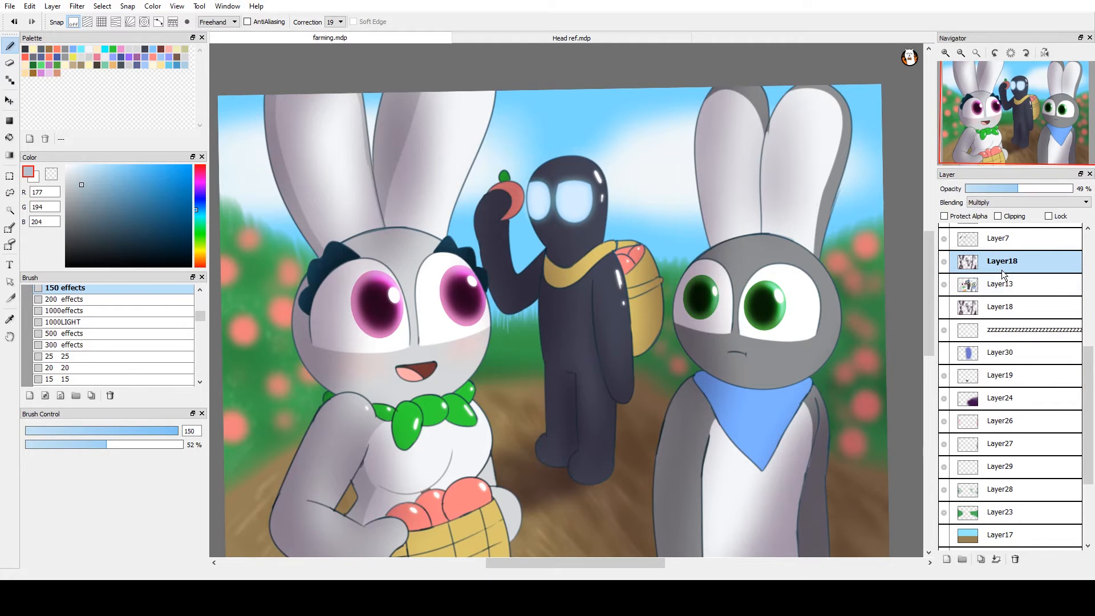
scroll(1032, 485, up, 3)
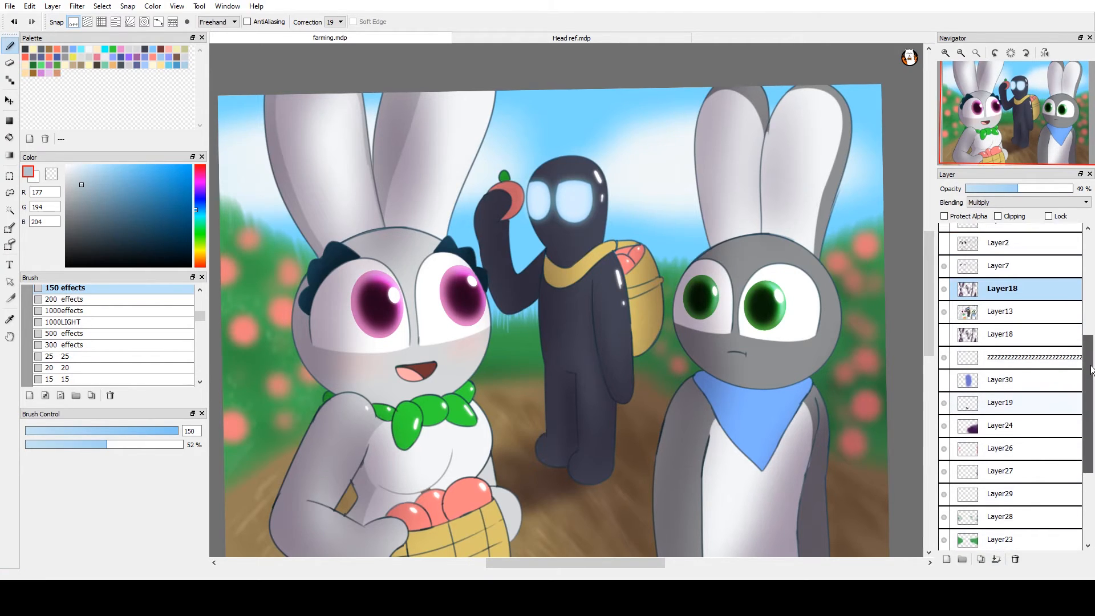
click(993, 553)
click(981, 297)
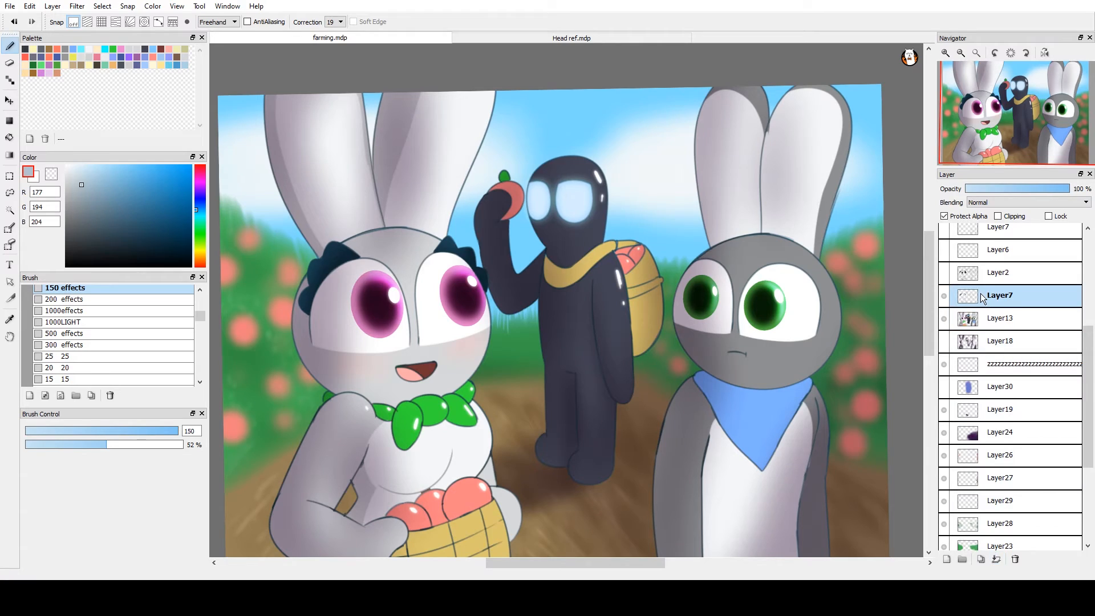
click(998, 553)
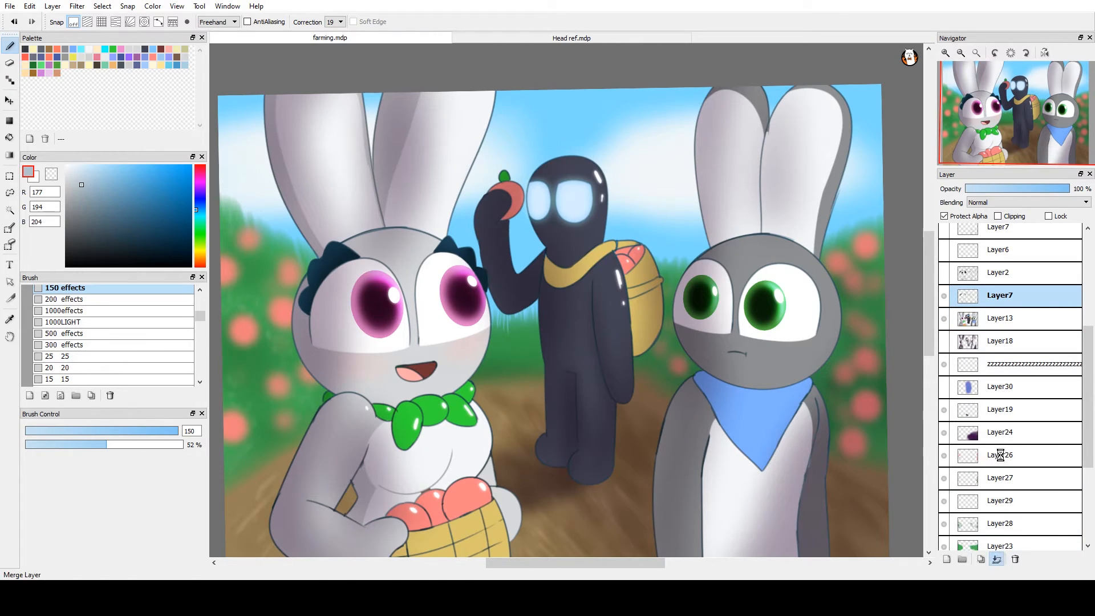
Toggle the sketch on Layer2 to check it, and undo a trial merge of it into Layer13
click(964, 279)
click(943, 274)
click(941, 277)
click(942, 277)
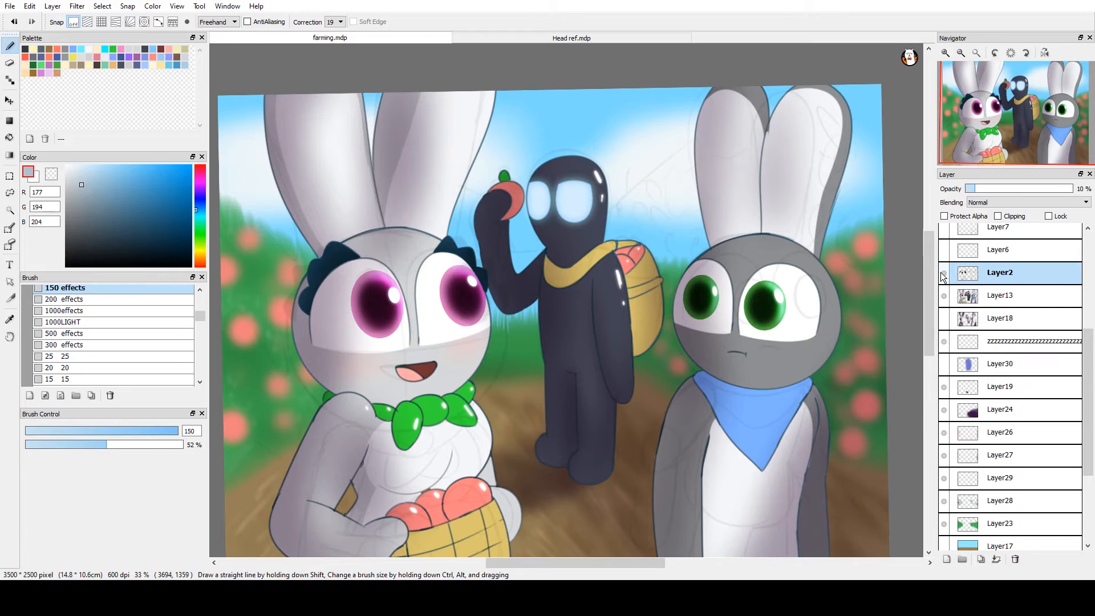
click(941, 277)
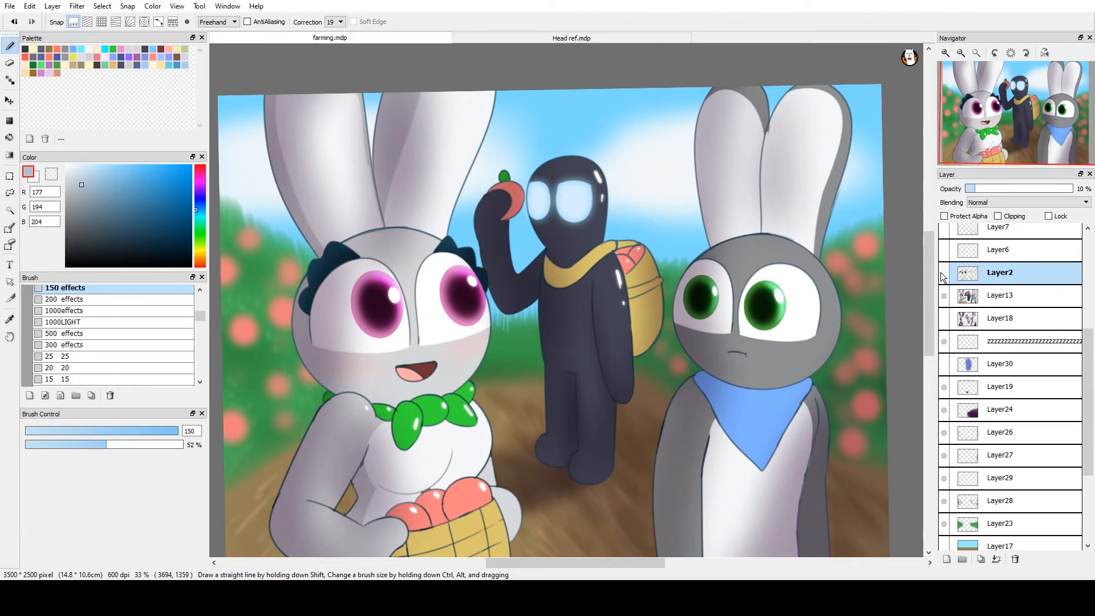
click(996, 559)
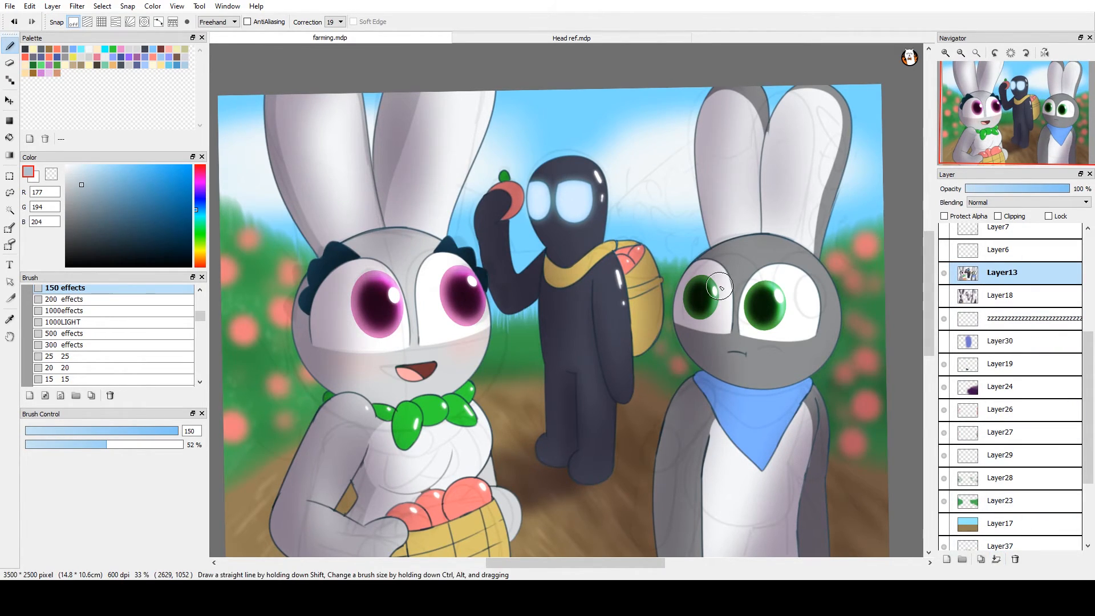
key(ctrl+z)
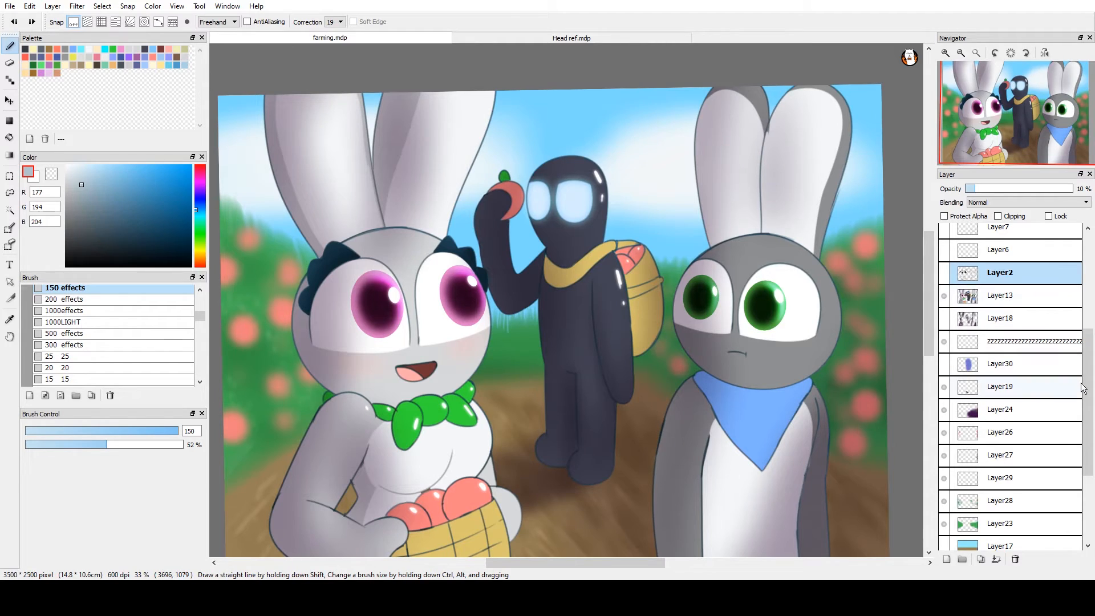
Move Layer13 up beneath the lower Layer22, and undo a trial merge of that Layer22 into it
scroll(996, 353, up, 2)
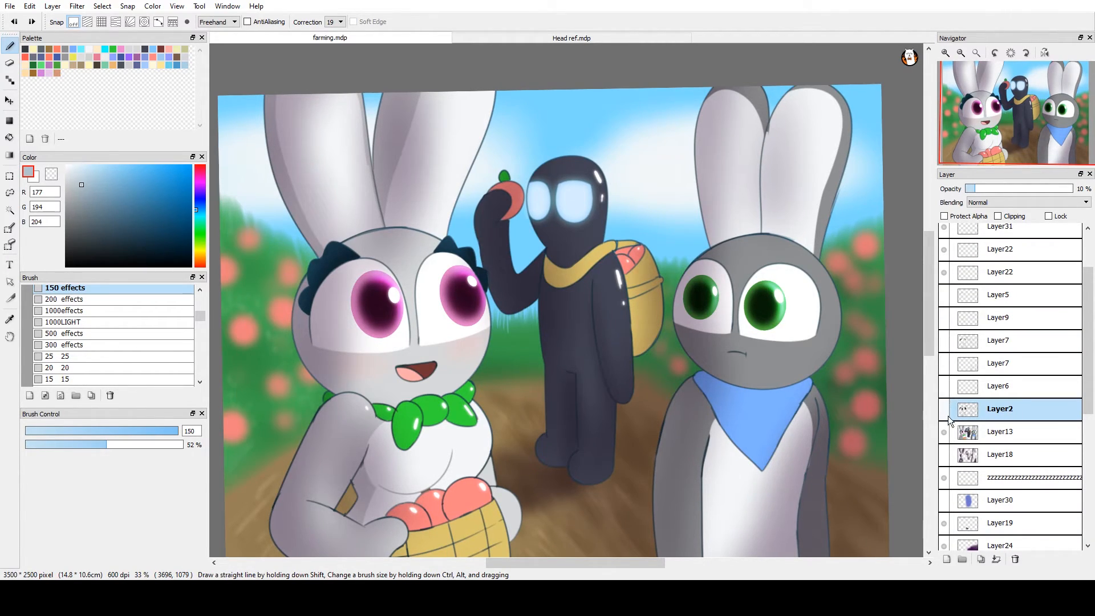
drag(977, 433, 984, 277)
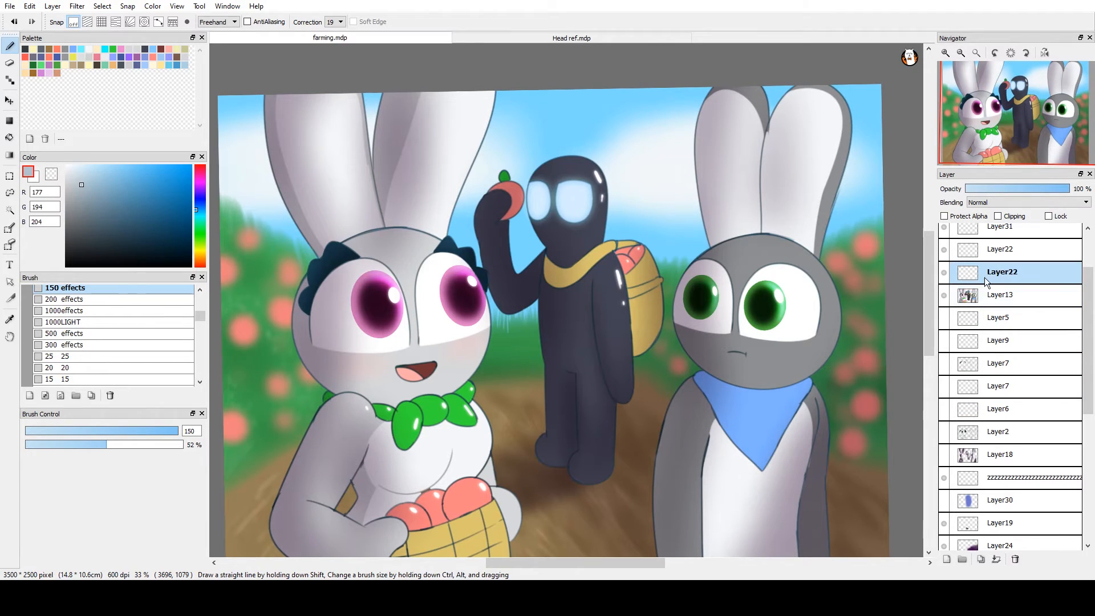
click(996, 557)
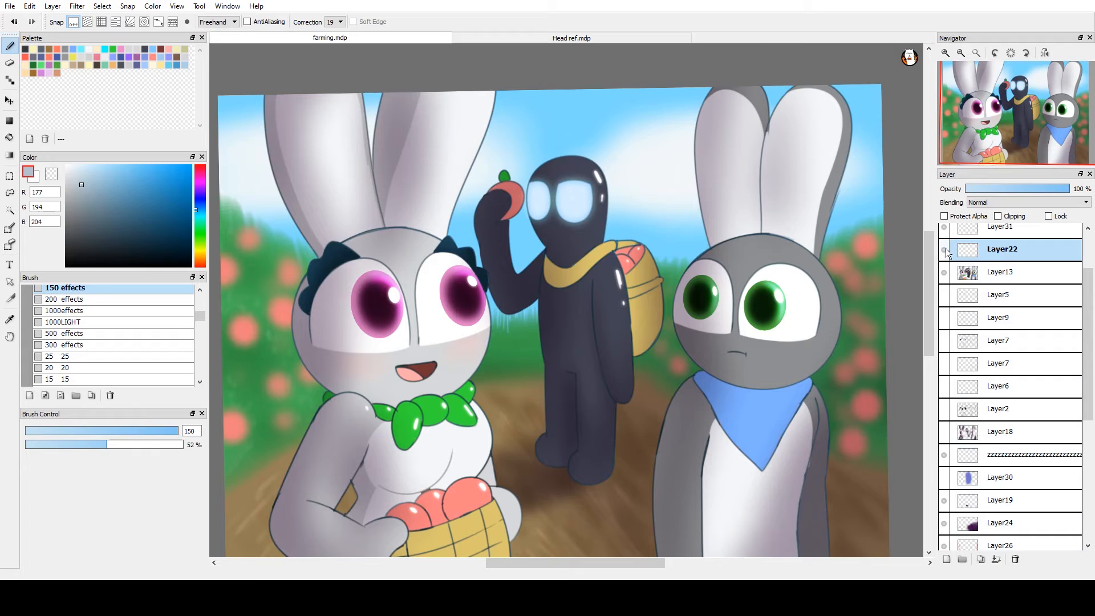
key(ctrl+z)
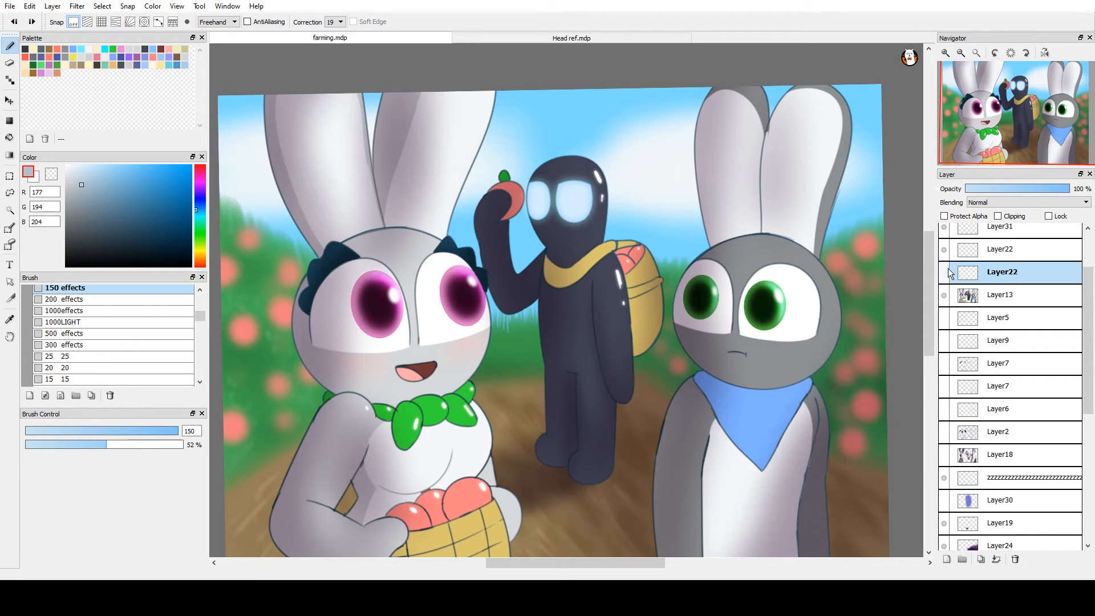
Toggle Layer13's visibility to examine the highlights and background without the merged characters
click(946, 286)
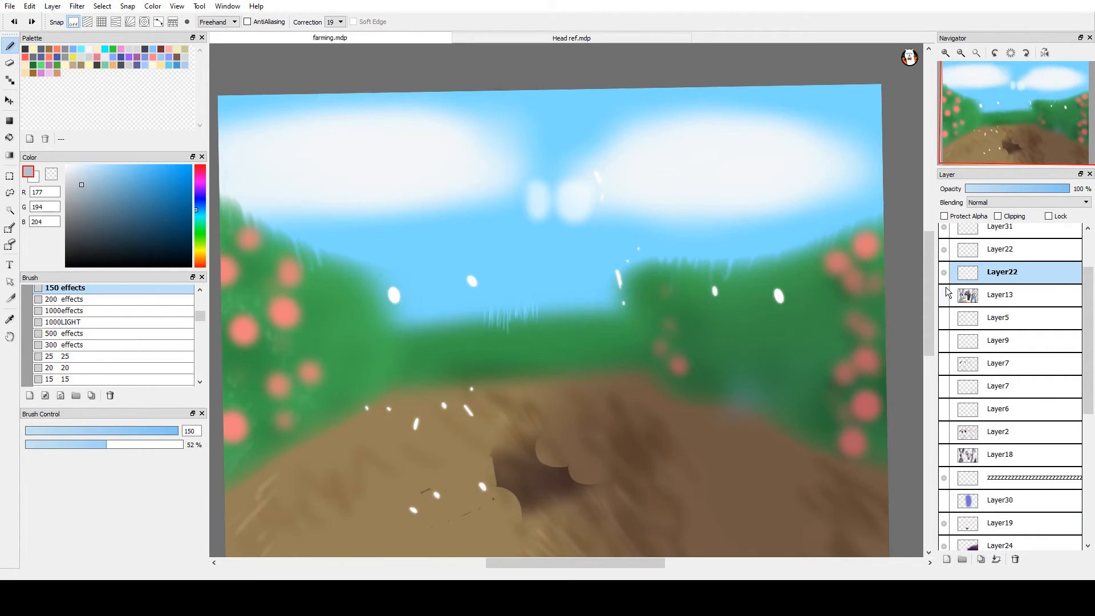
click(945, 287)
click(945, 286)
click(945, 288)
click(945, 288)
click(945, 288)
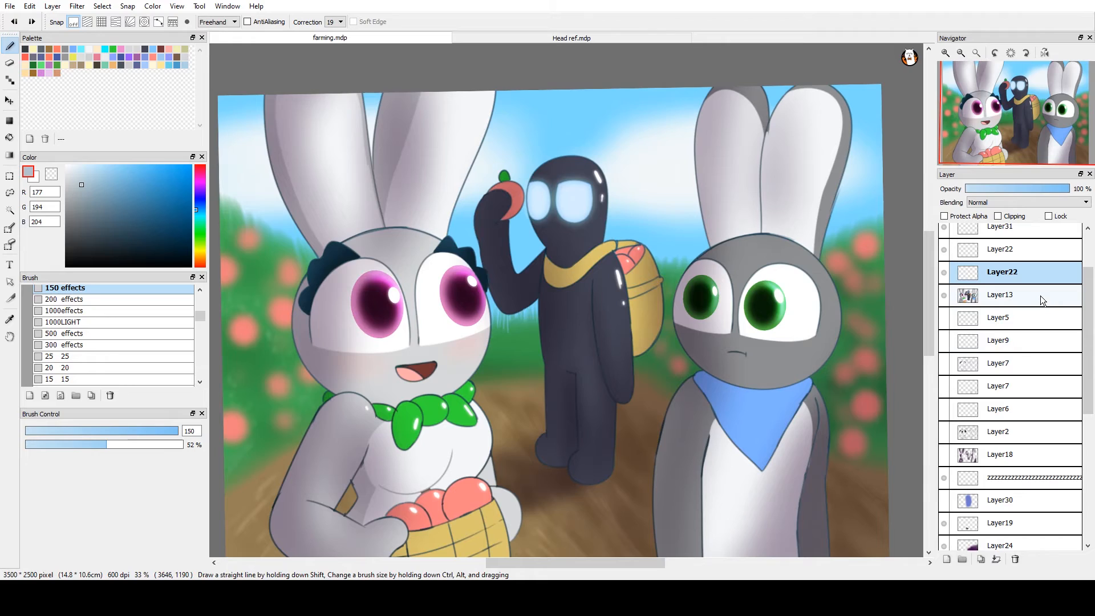
Move Layer13 down to directly beneath Layer18 and check its content by hiding and showing it
drag(1040, 296, 987, 463)
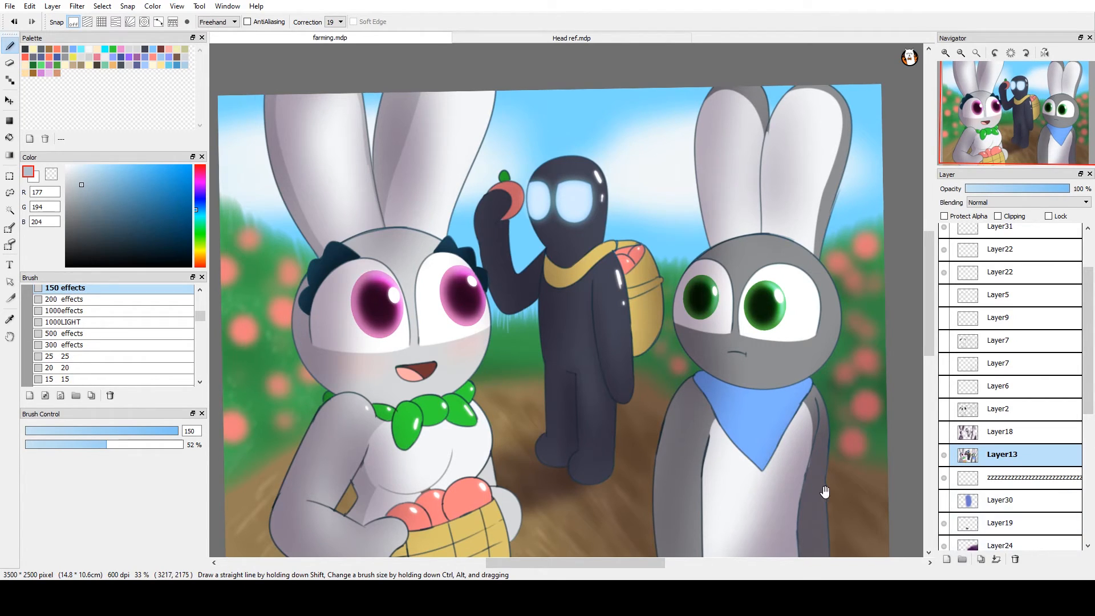
drag(824, 492, 858, 471)
click(944, 454)
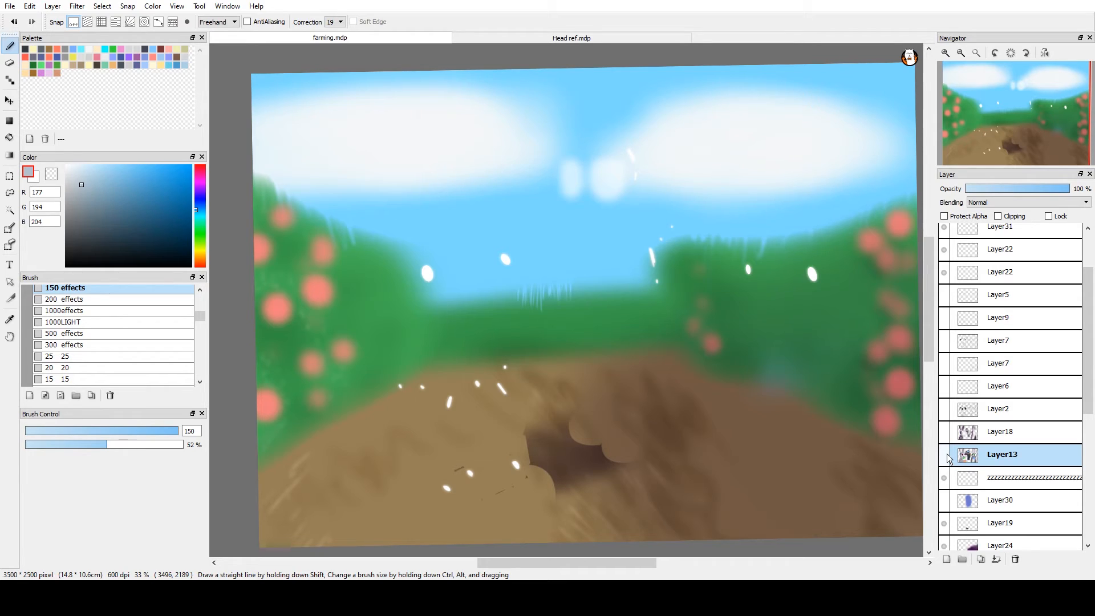
click(945, 455)
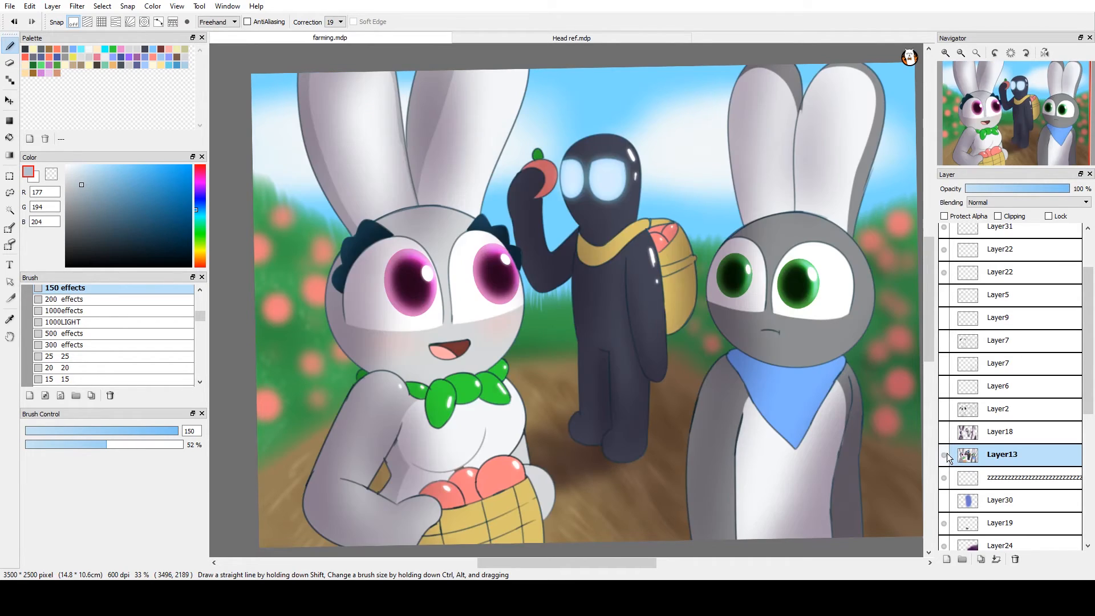
Show the blue glow on Layer30 and move that layer directly above Layer13
click(945, 500)
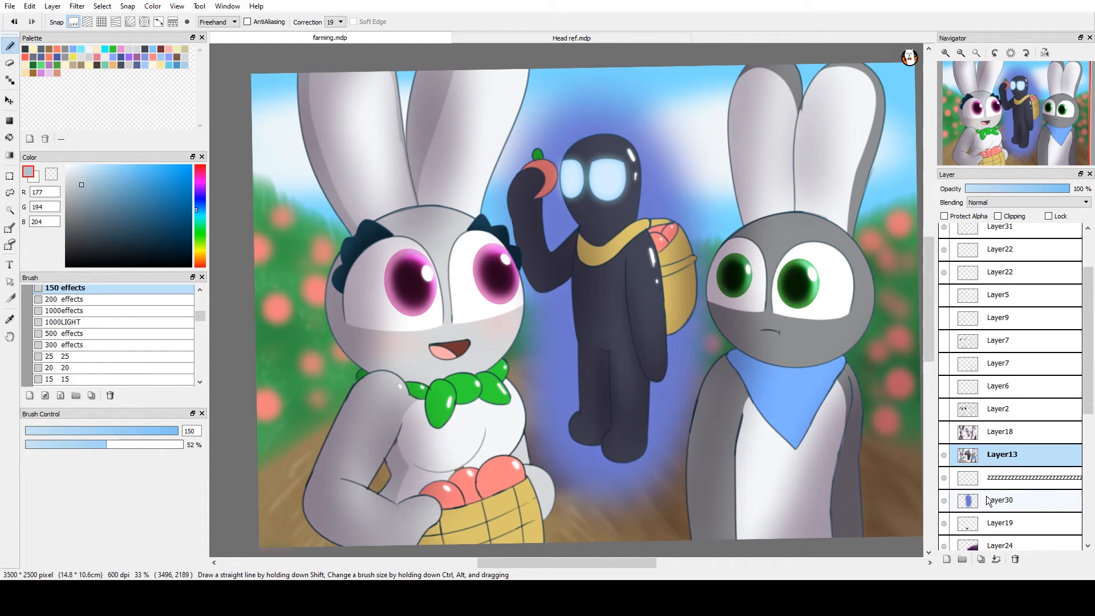
drag(986, 494, 986, 442)
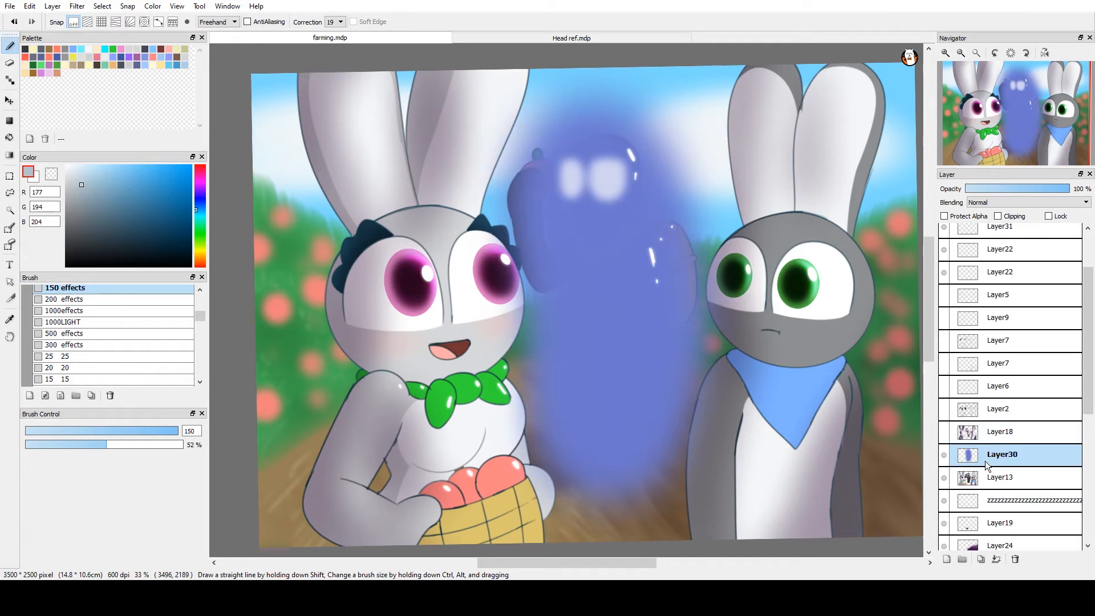
Inspect the blue glow's edge beside the grey rabbit and set up the 500 effects brush with the transparent colour
drag(788, 354, 684, 367)
scroll(684, 368, up, 3)
scroll(708, 286, up, 2)
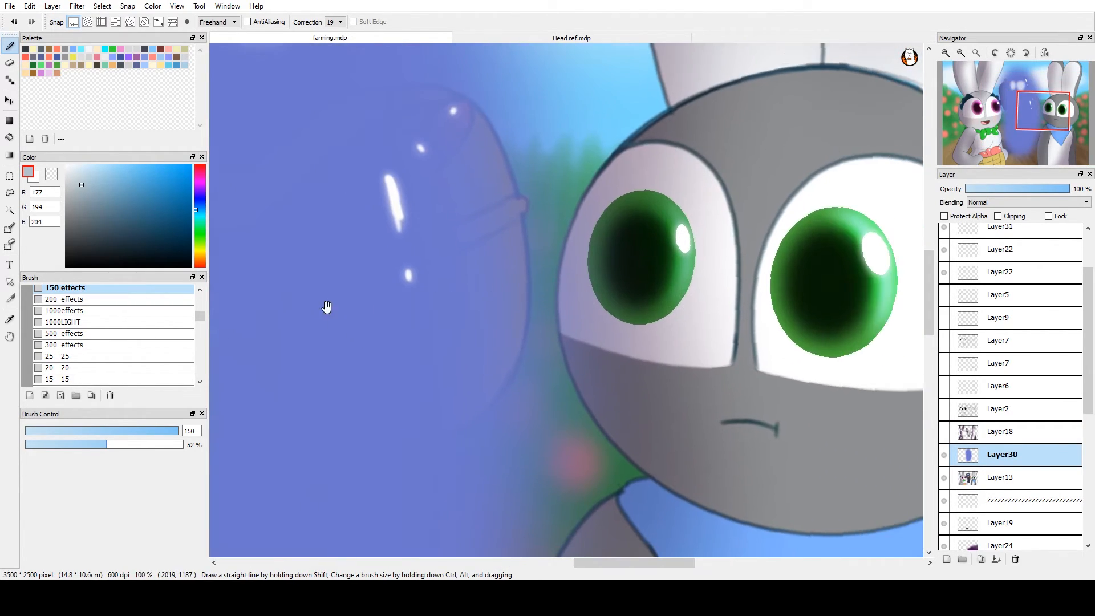
click(165, 323)
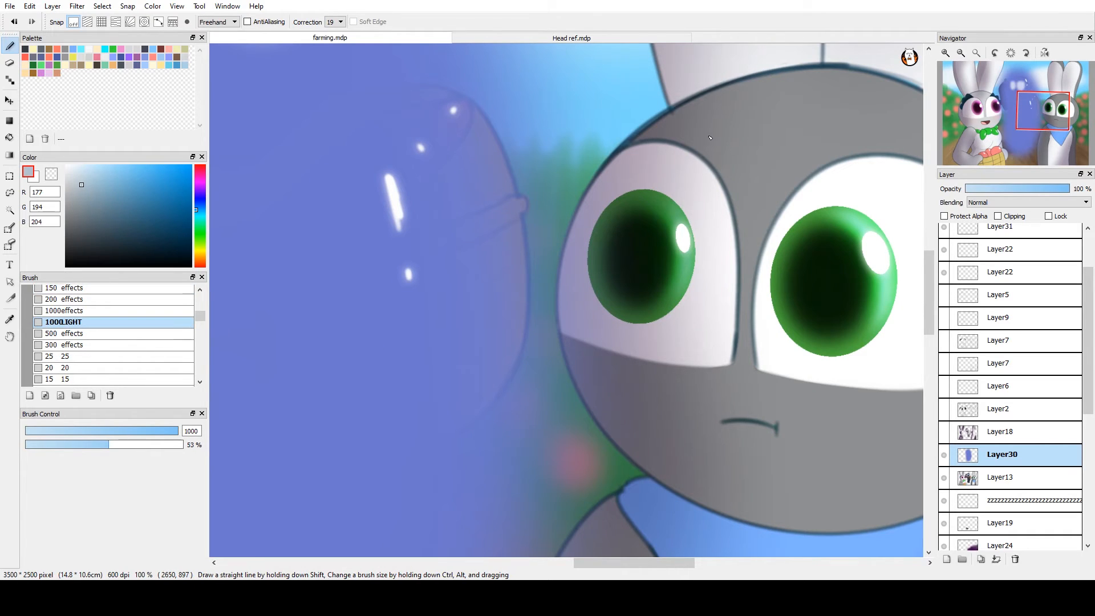
scroll(565, 340, down, 2)
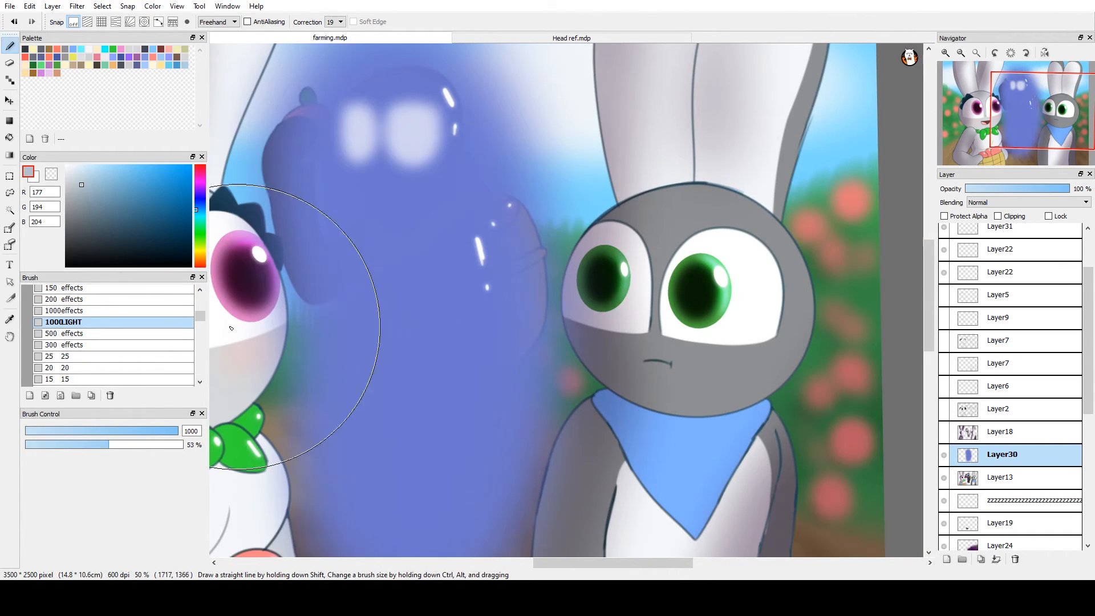
click(116, 335)
key(x)
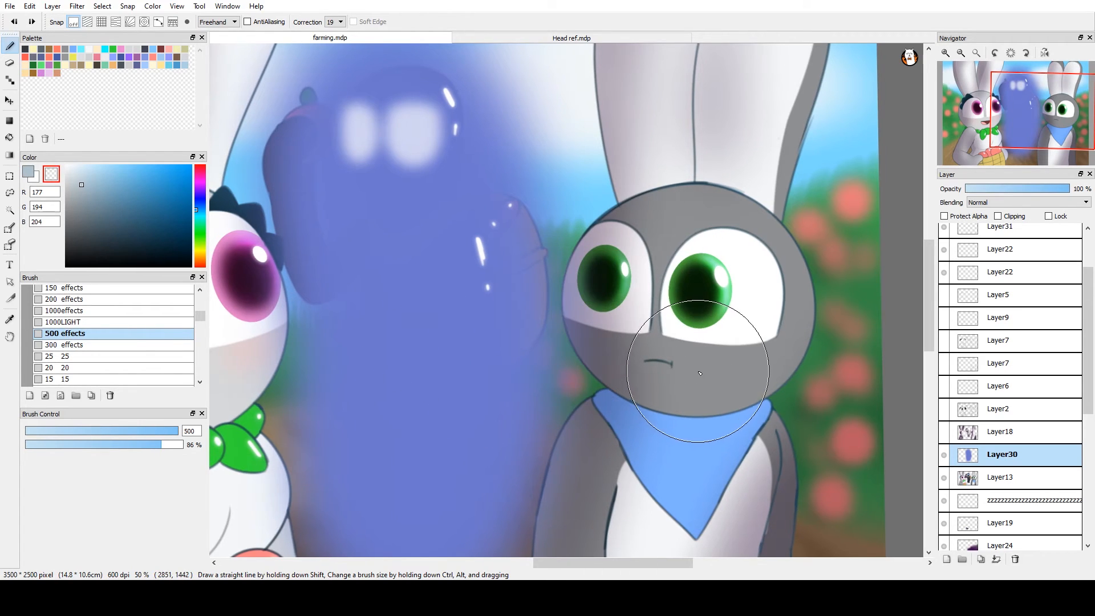
Select the area covered by Layer30's blue glow, hide that layer and make Layer13 active
drag(556, 363, 836, 342)
mouse_move(428, 372)
mouse_down()
mouse_move(447, 378)
mouse_move(496, 293)
mouse_move(501, 253)
mouse_up()
scroll(484, 320, down, 3)
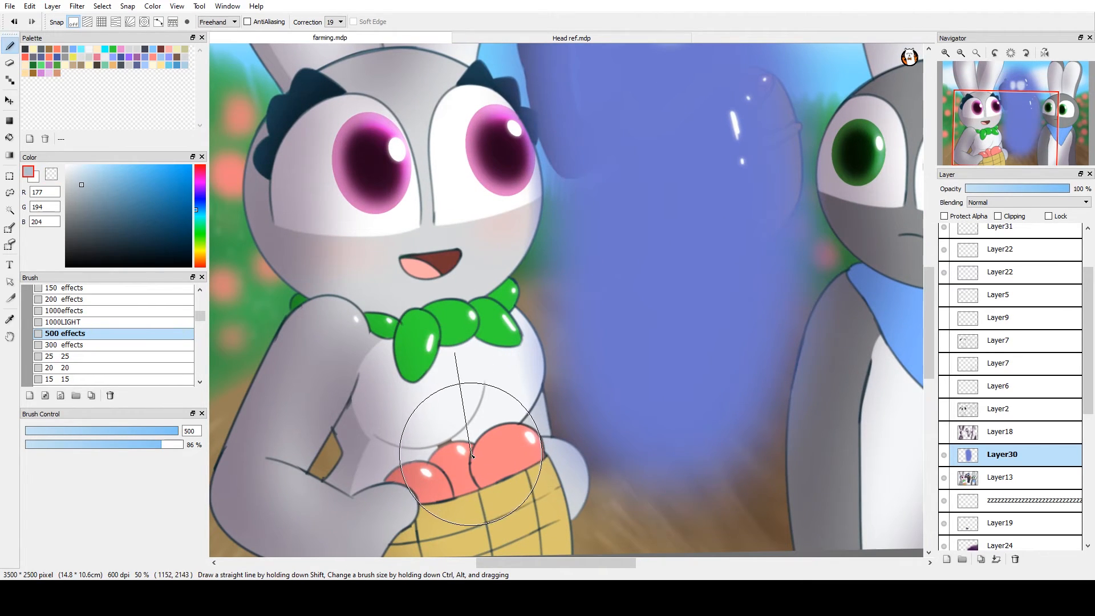
mouse_move(549, 366)
mouse_down()
mouse_move(524, 392)
mouse_move(501, 495)
mouse_up()
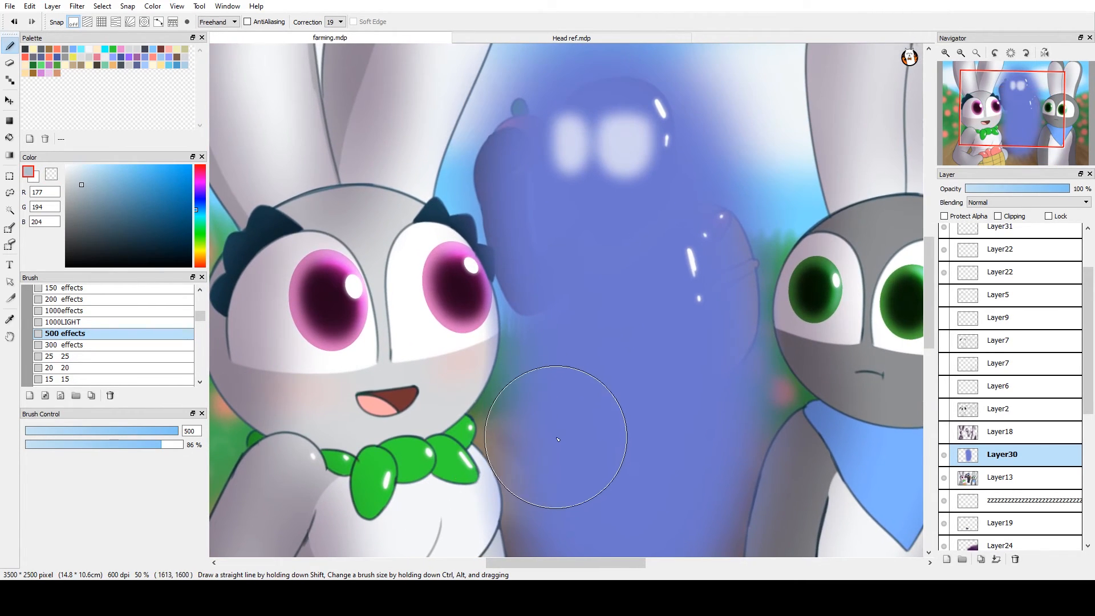
drag(582, 401, 560, 396)
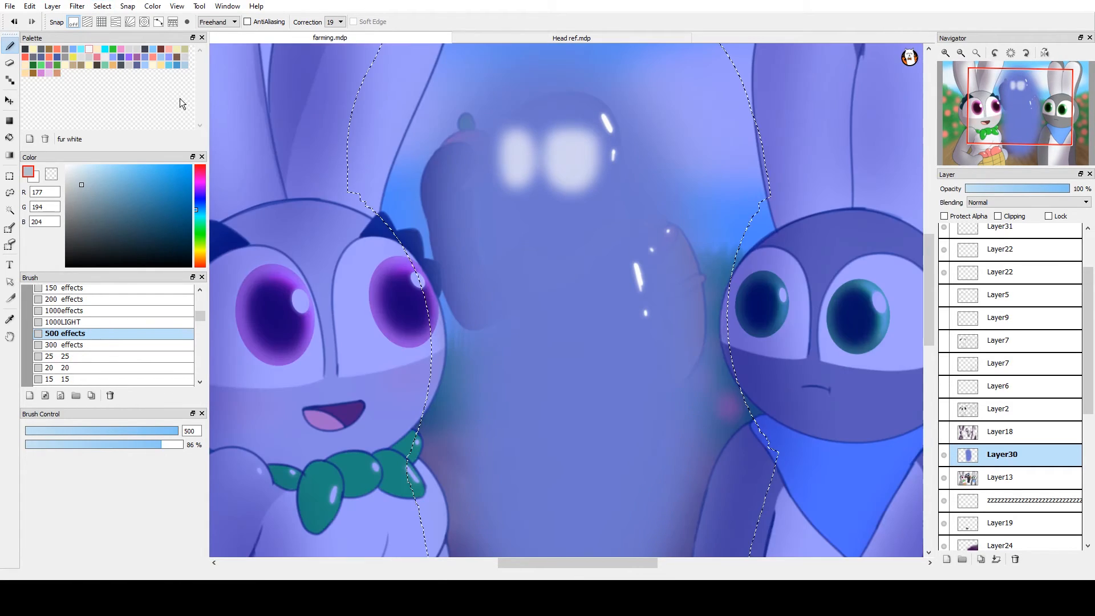
click(945, 456)
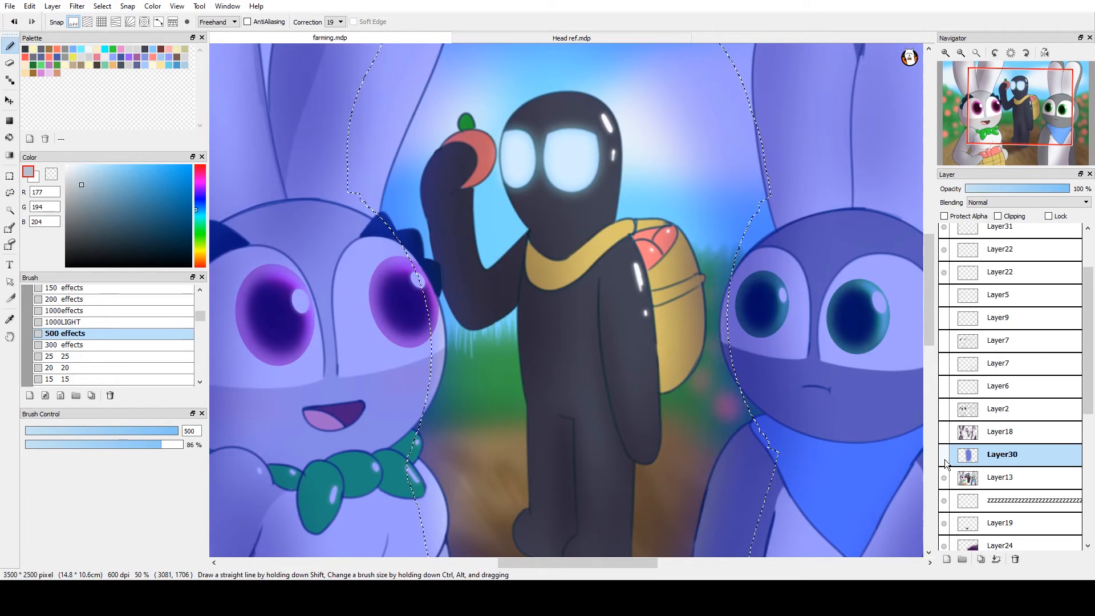
click(977, 476)
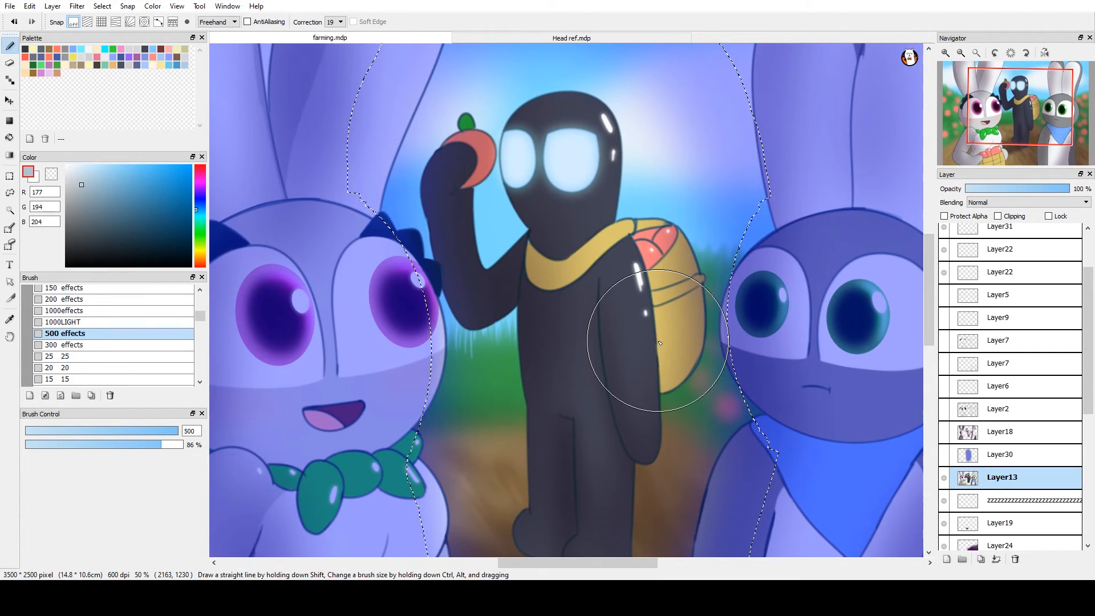
Try extending the selection over the grey rabbit's face with the Select Pen, and undo the stroke
scroll(660, 343, down, 2)
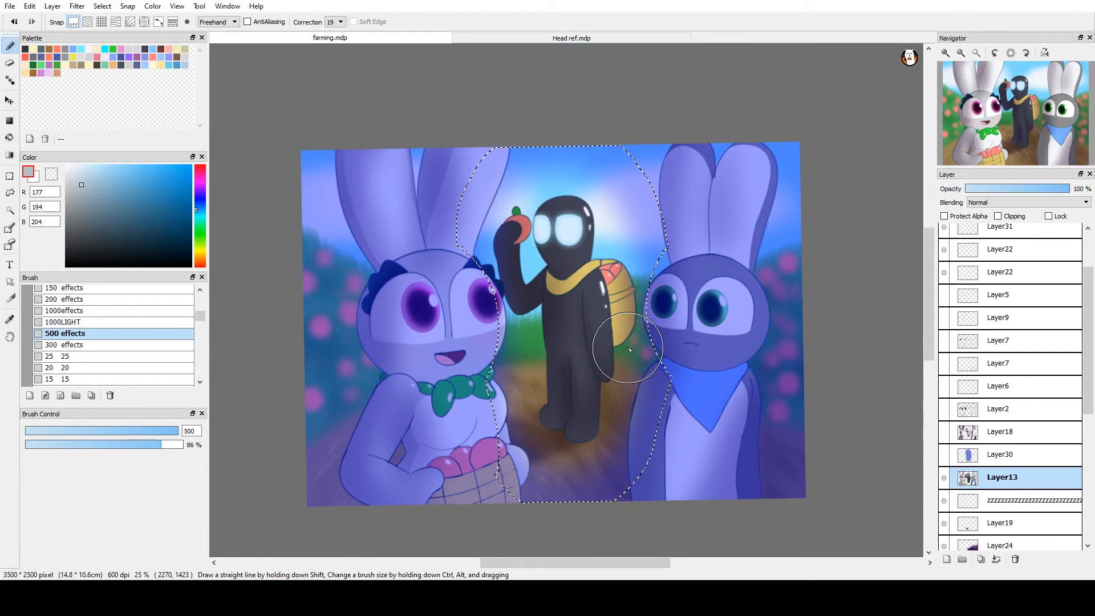
drag(663, 375, 723, 437)
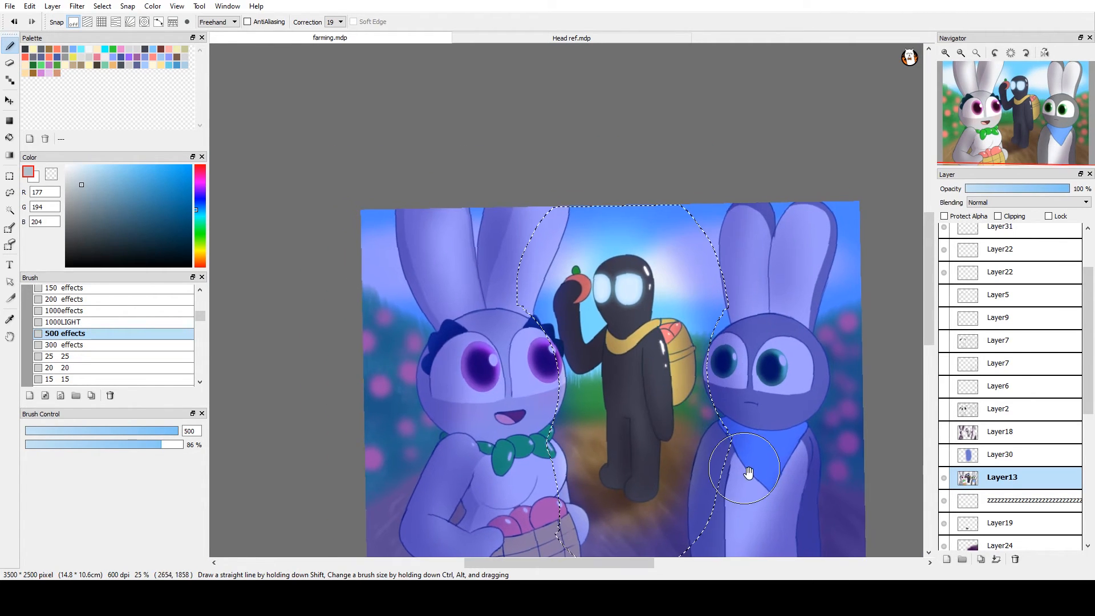
drag(770, 469, 724, 392)
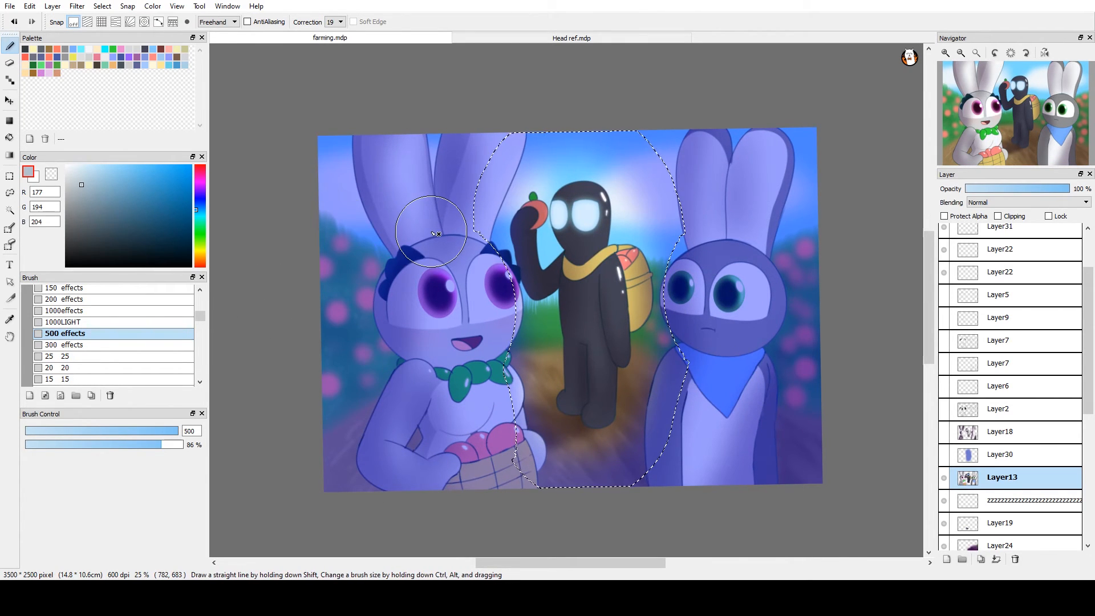
click(11, 229)
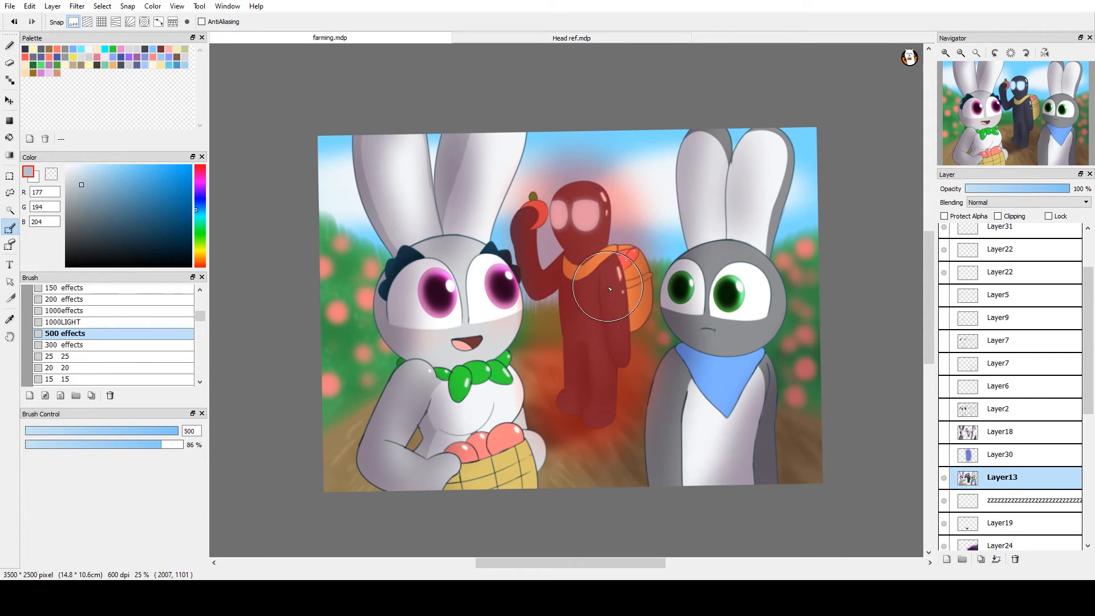
drag(682, 310, 805, 278)
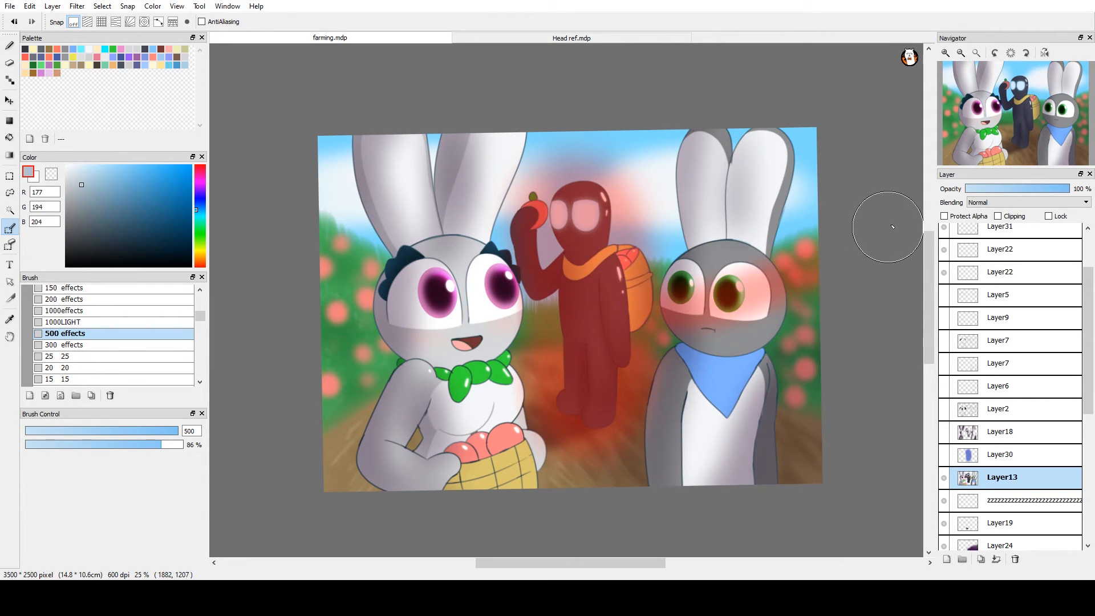
key(ctrl+z)
Try removing a strip of the selection across the dark figure's torso with the transparent colour, and undo it
key(x)
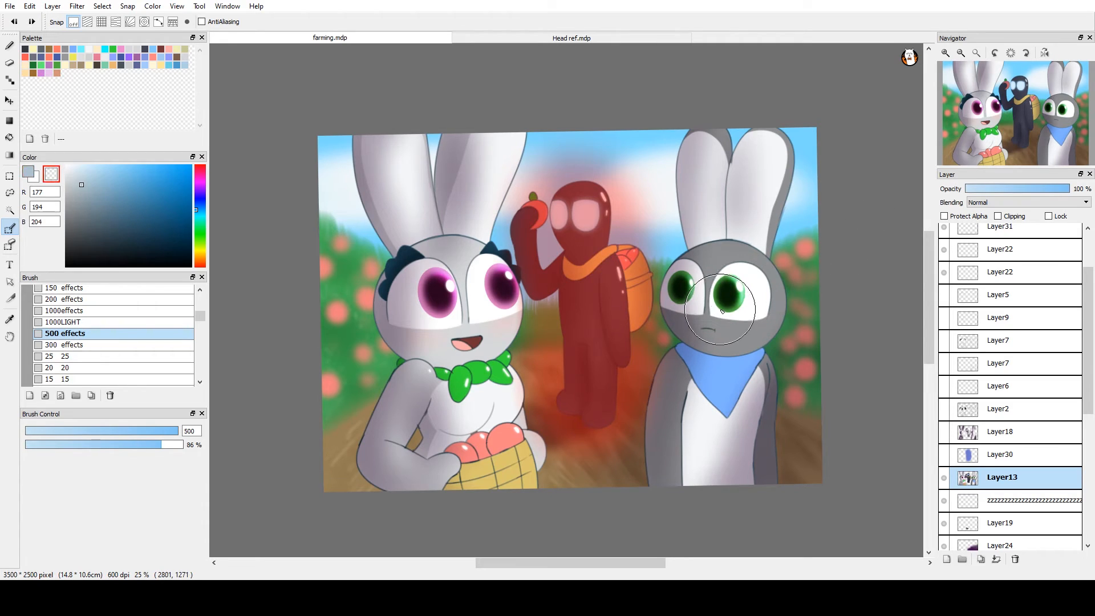
drag(655, 311, 517, 319)
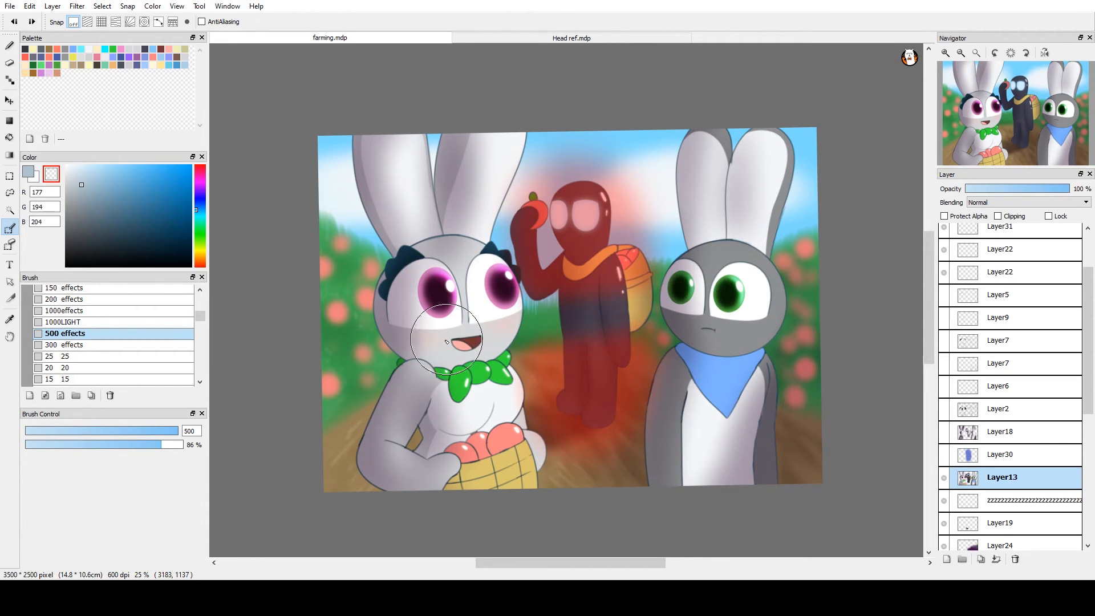
key(ctrl+z)
Examine how the selection covers the dark figure and meets the edges of both rabbits
drag(687, 427, 587, 345)
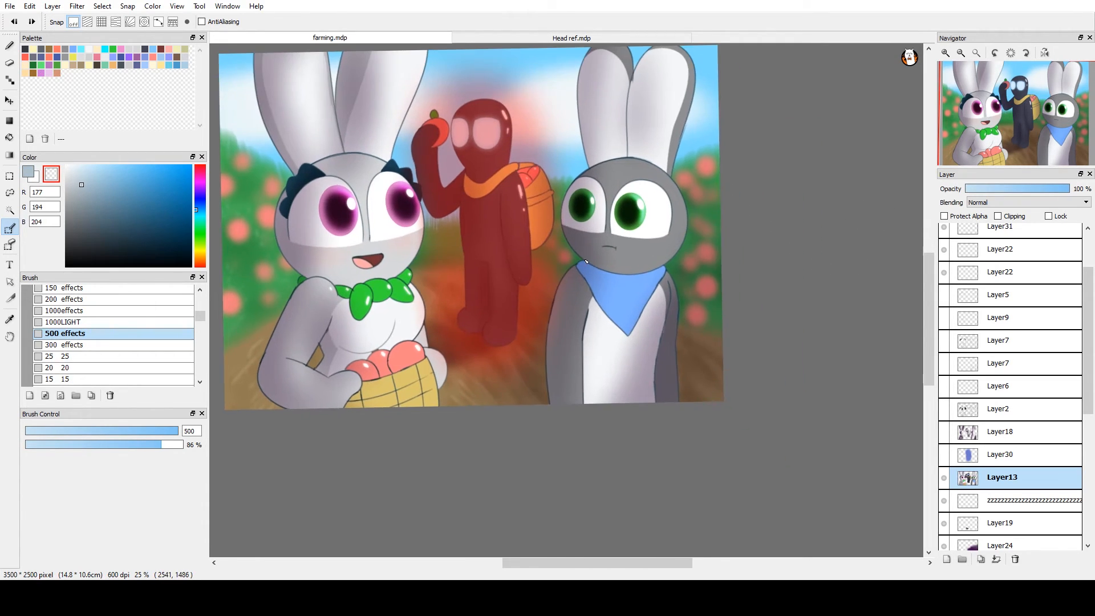
scroll(585, 262, up, 1)
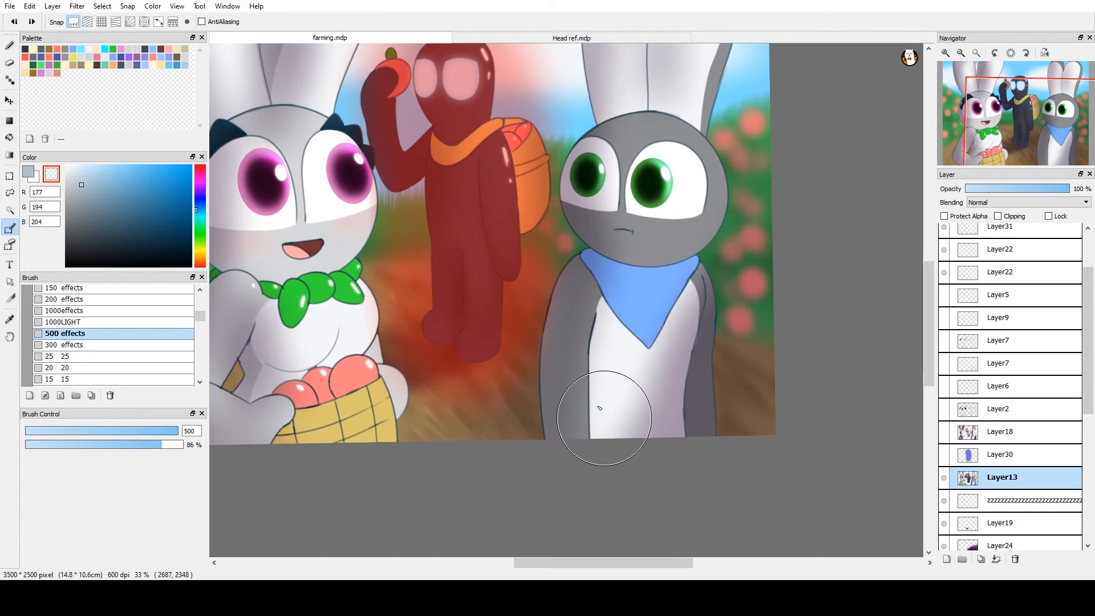
mouse_move(541, 249)
mouse_down()
mouse_move(753, 280)
mouse_move(790, 237)
mouse_up()
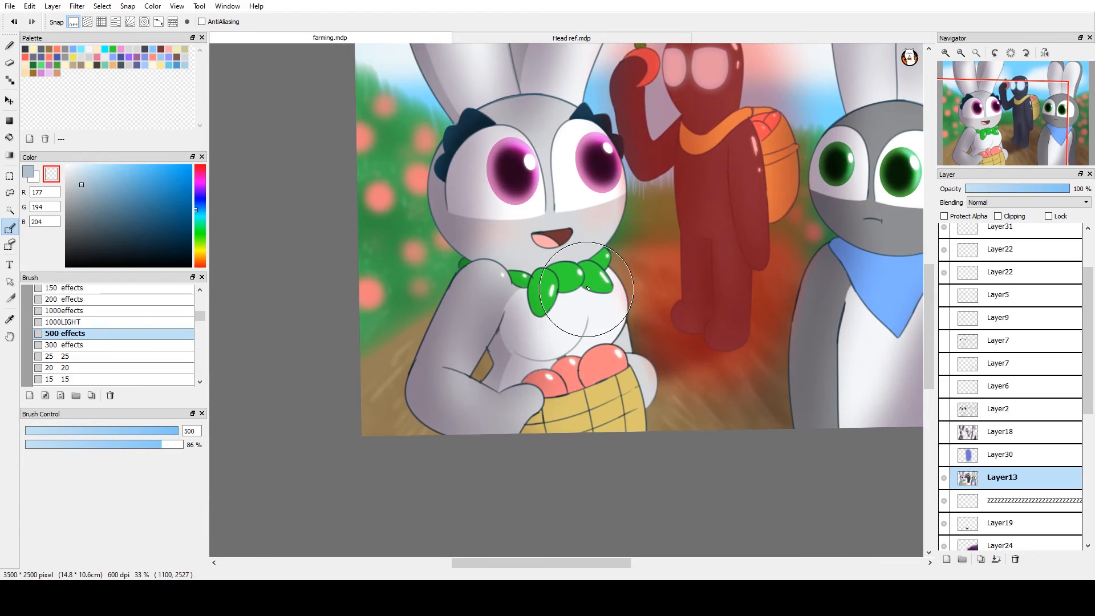
drag(559, 146, 557, 359)
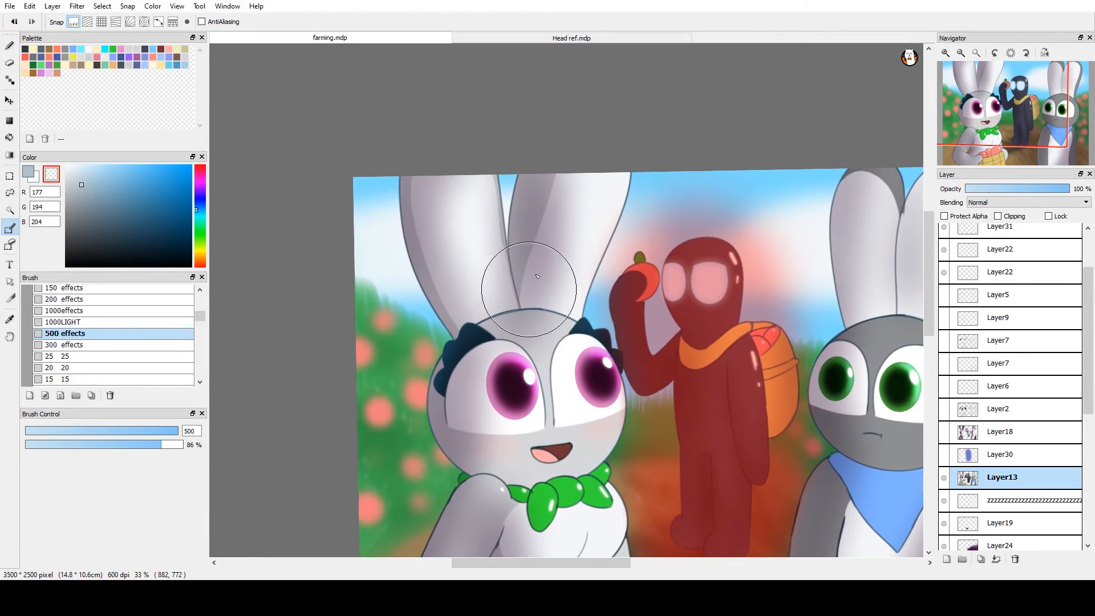
drag(805, 402, 727, 352)
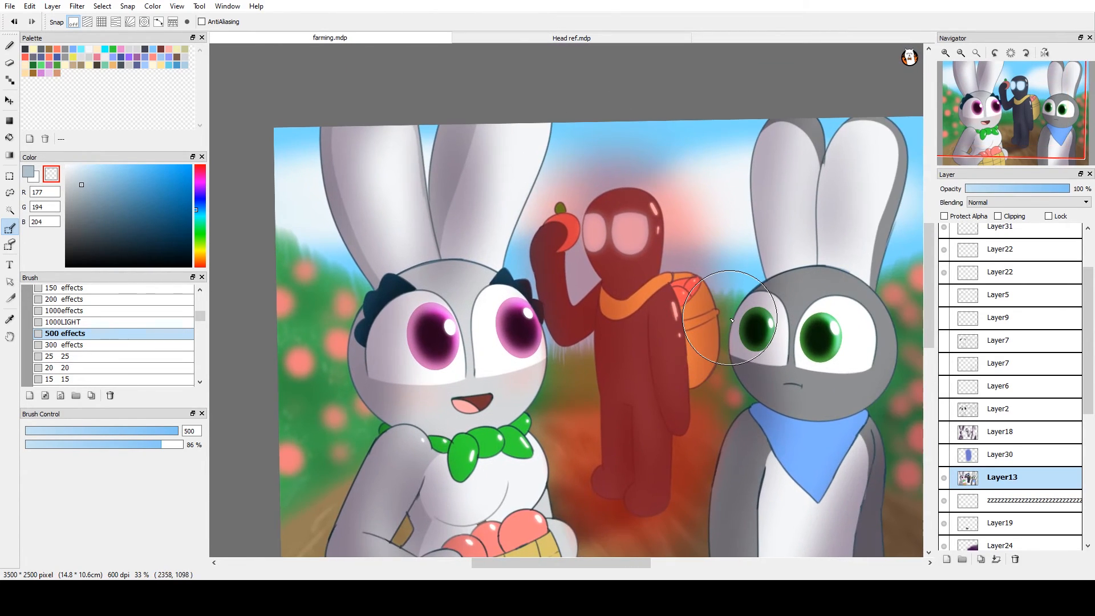
Return to the brush, copy the selected dark figure area of Layer13 onto a new layer above it, and hide Layer13
click(10, 45)
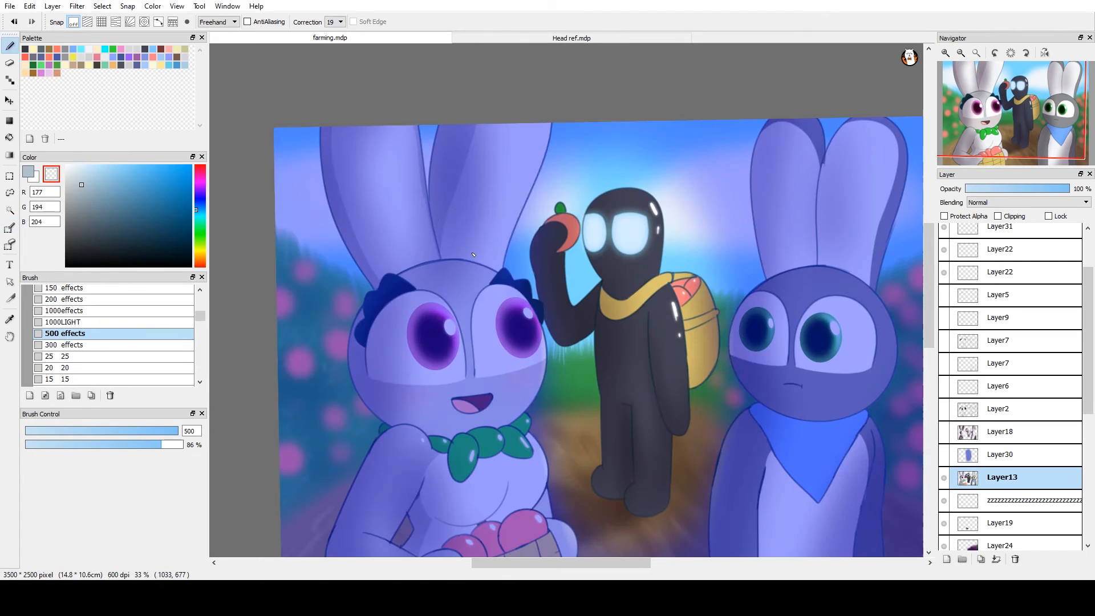
drag(707, 454, 656, 354)
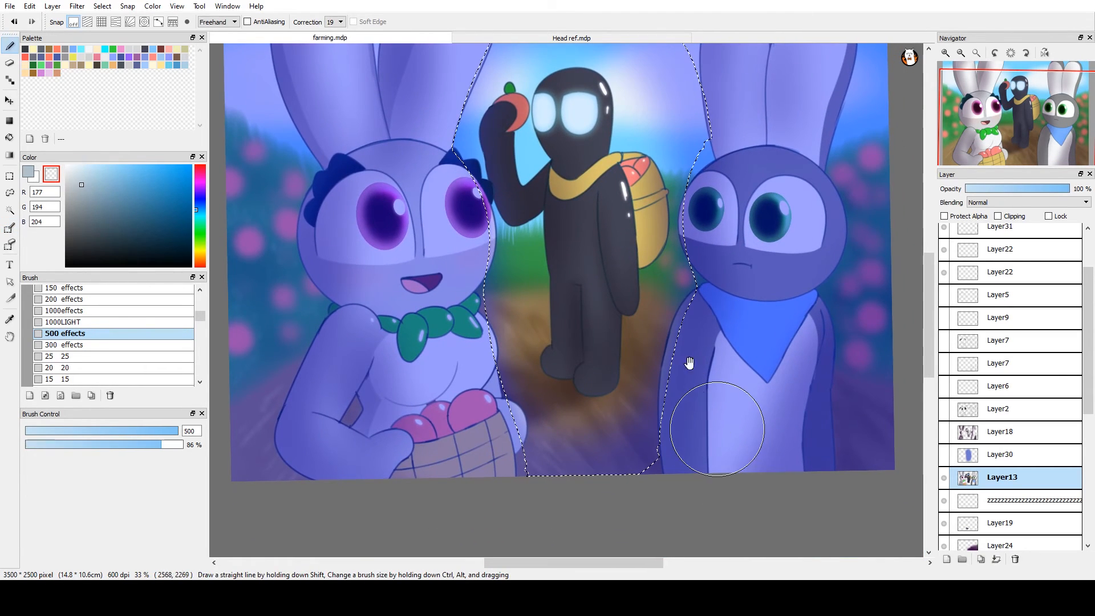
mouse_move(648, 252)
mouse_down()
mouse_move(708, 379)
mouse_move(684, 350)
mouse_up()
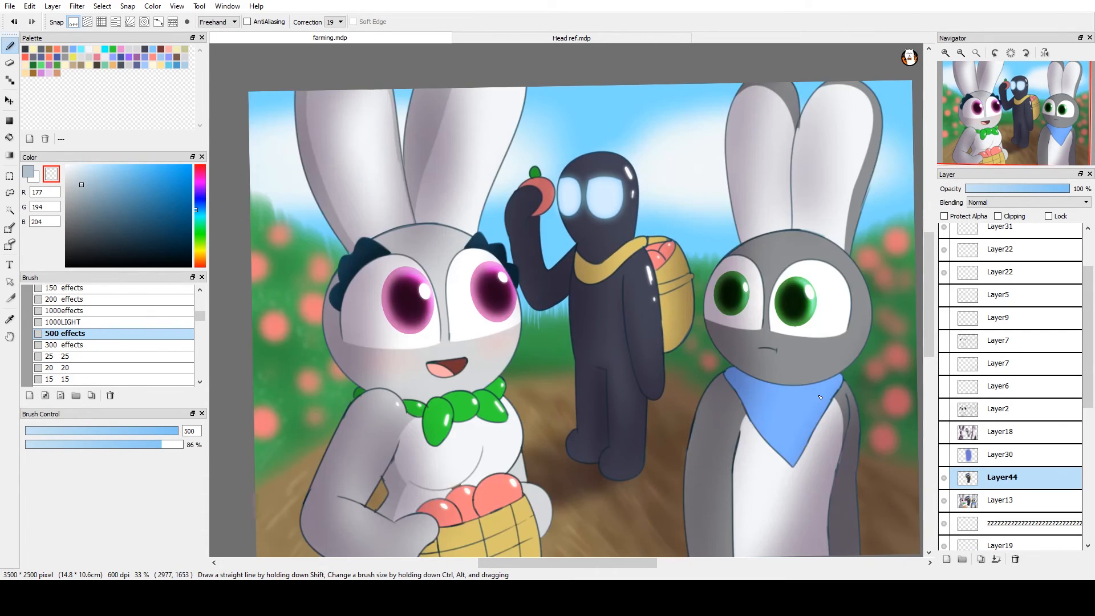
click(944, 502)
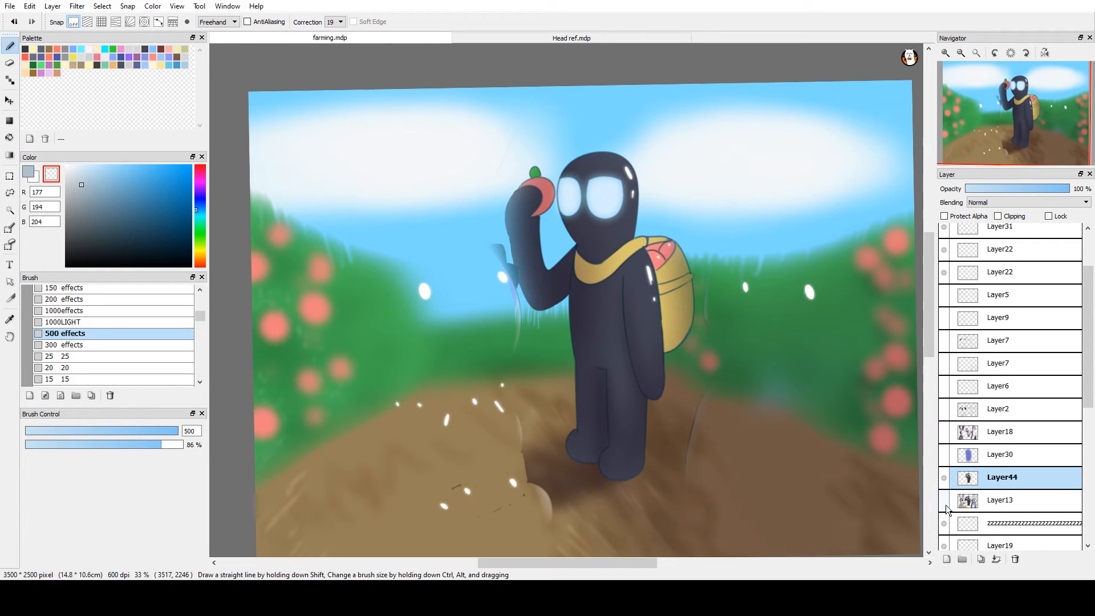
Erase the leftover rabbit paw near the figure's feet and the faint outline beside the backpack, changing to the 200 effects brush
mouse_move(875, 460)
mouse_down()
mouse_move(863, 413)
mouse_move(875, 505)
mouse_move(841, 496)
mouse_move(829, 368)
mouse_up()
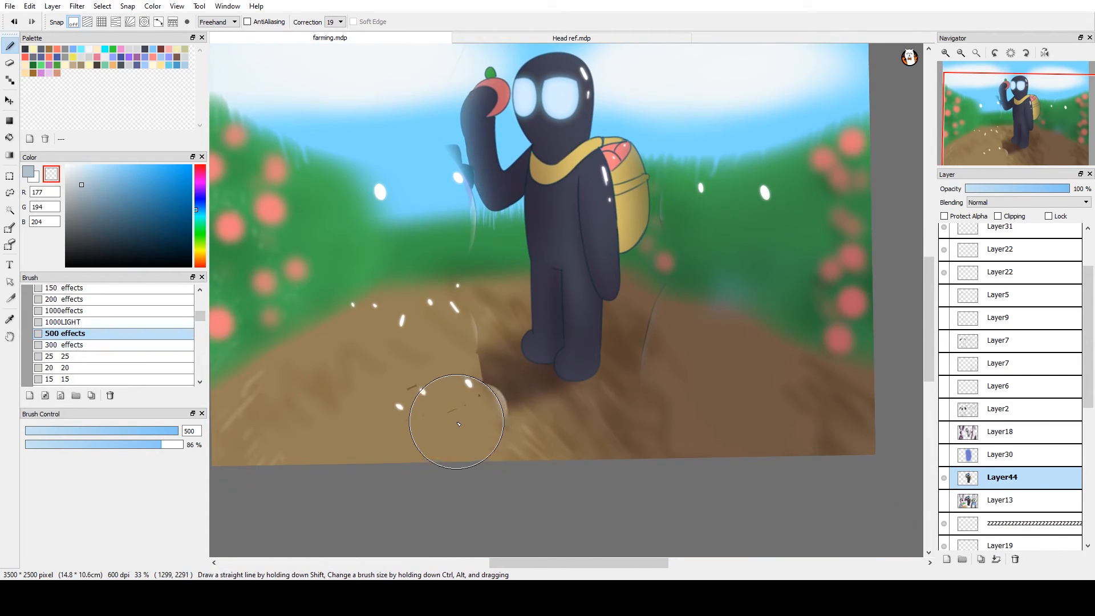
mouse_move(458, 431)
mouse_down()
mouse_move(391, 369)
mouse_move(443, 368)
mouse_move(484, 444)
mouse_move(447, 360)
mouse_move(467, 336)
mouse_up()
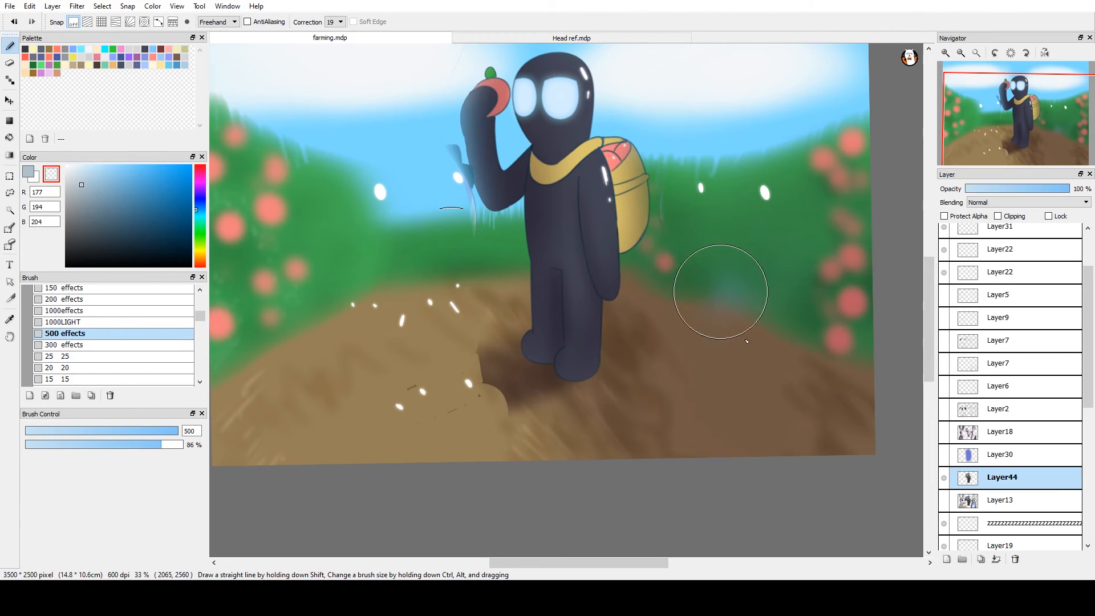
drag(677, 250, 607, 352)
scroll(607, 351, up, 3)
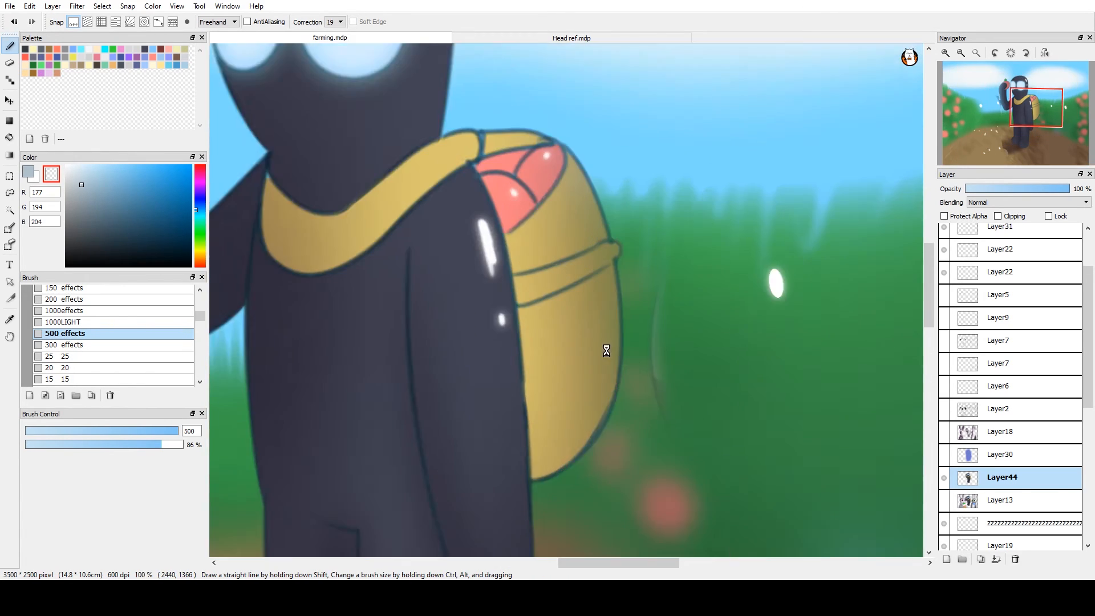
scroll(606, 351, up, 1)
drag(586, 387, 287, 297)
click(141, 299)
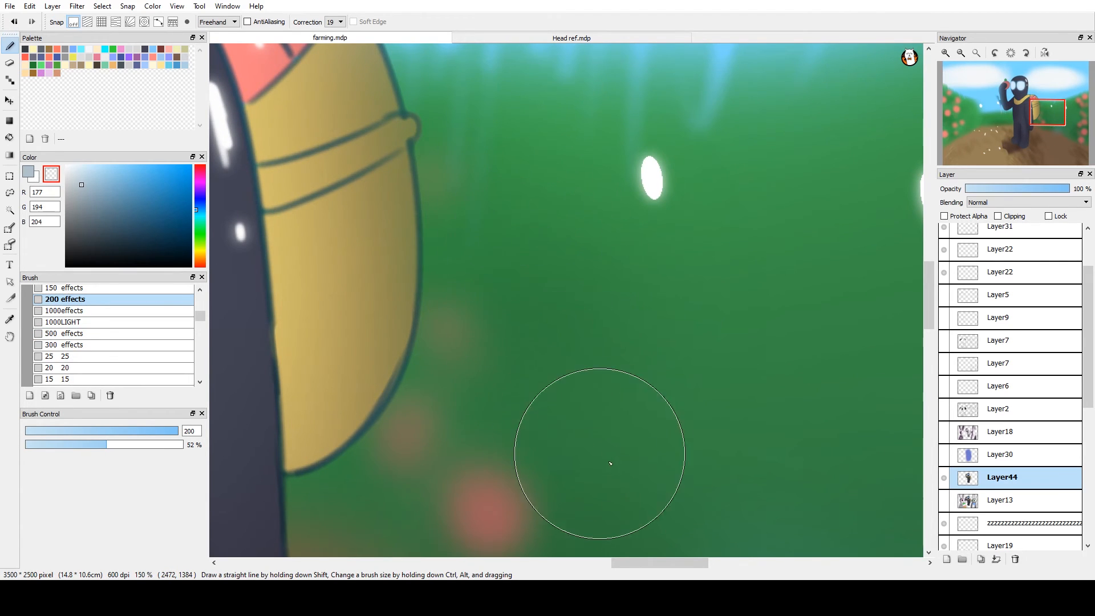
Erase the leftover rabbit hair fragments beside the figure's raised arm on Layer44, and show Layer13 again
scroll(599, 453, down, 2)
drag(588, 403, 799, 413)
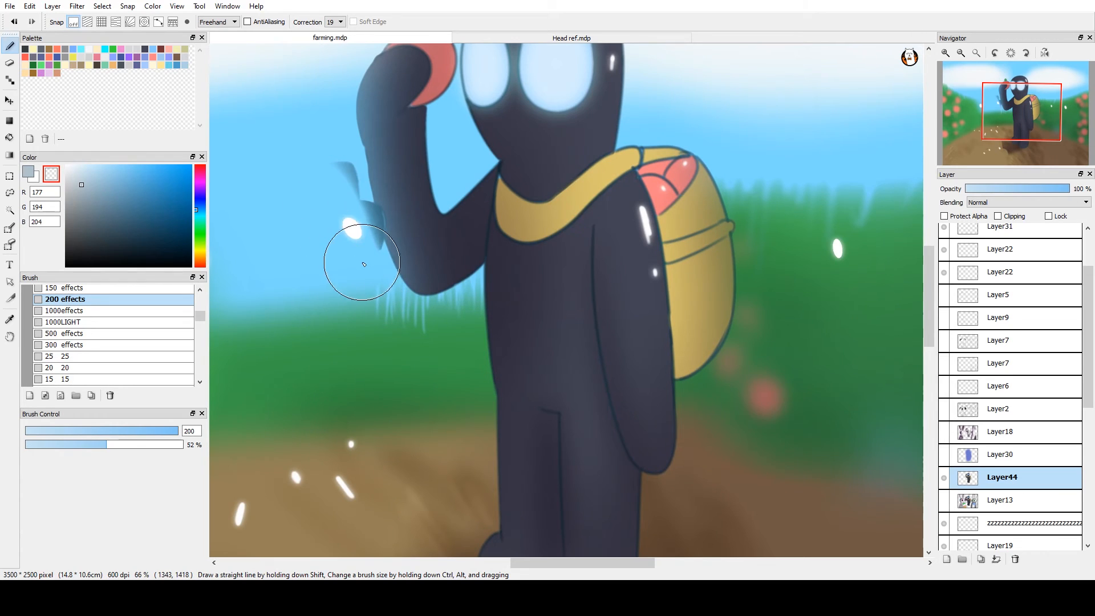
drag(313, 165, 409, 295)
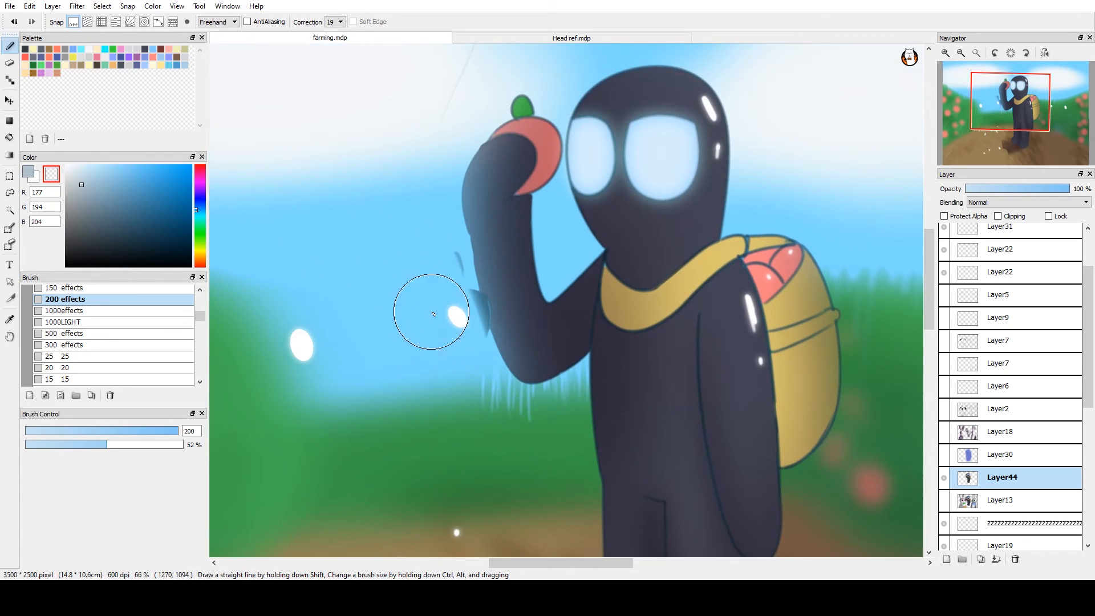
scroll(437, 247, up, 1)
drag(437, 247, 562, 314)
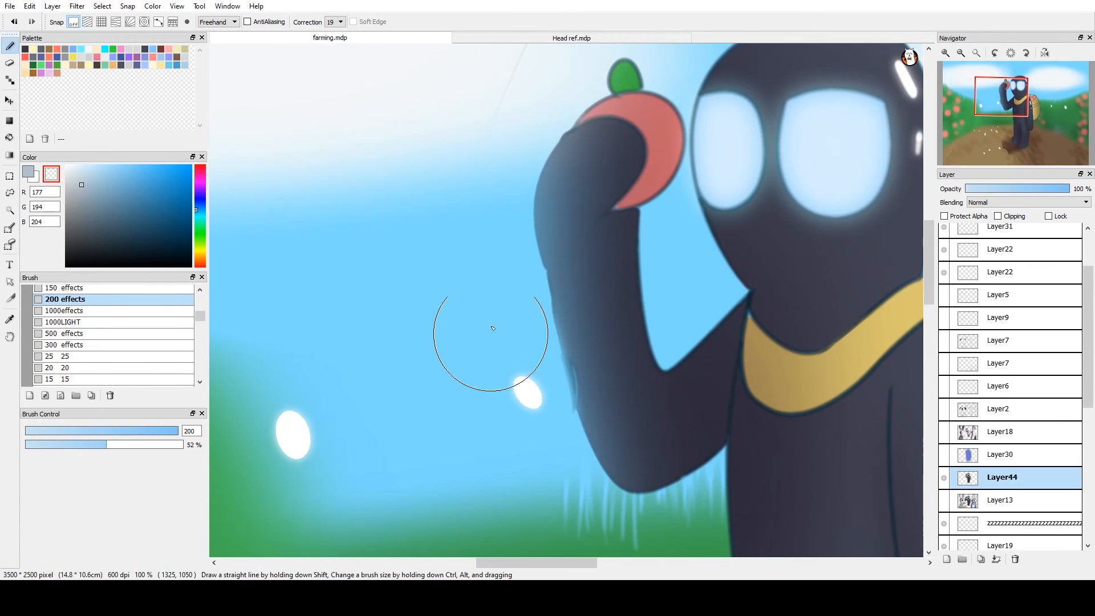
scroll(488, 403, down, 1)
scroll(488, 404, down, 1)
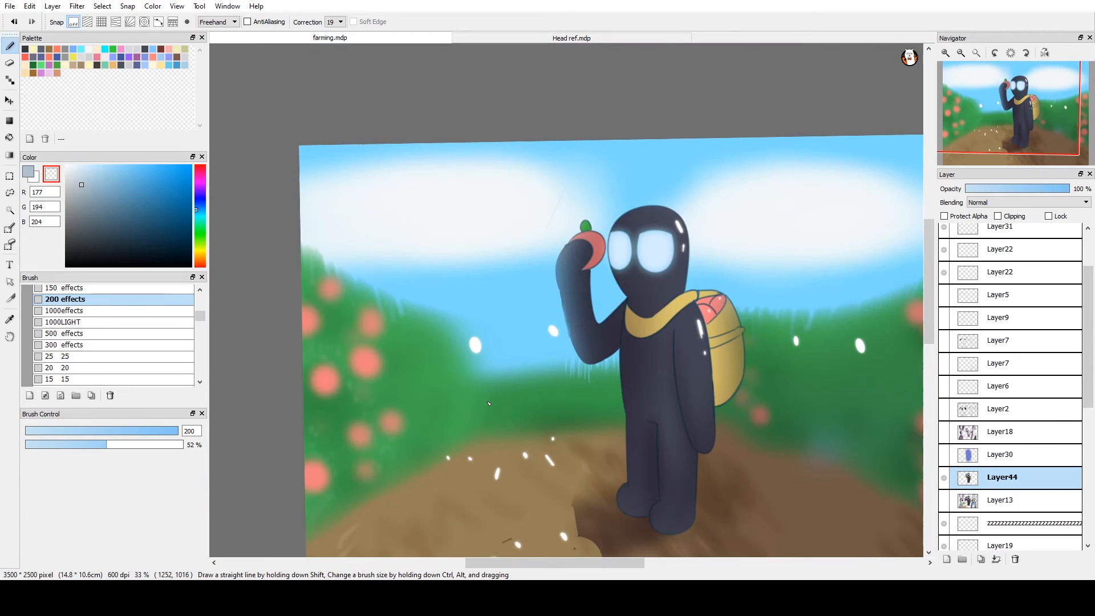
drag(768, 417, 698, 362)
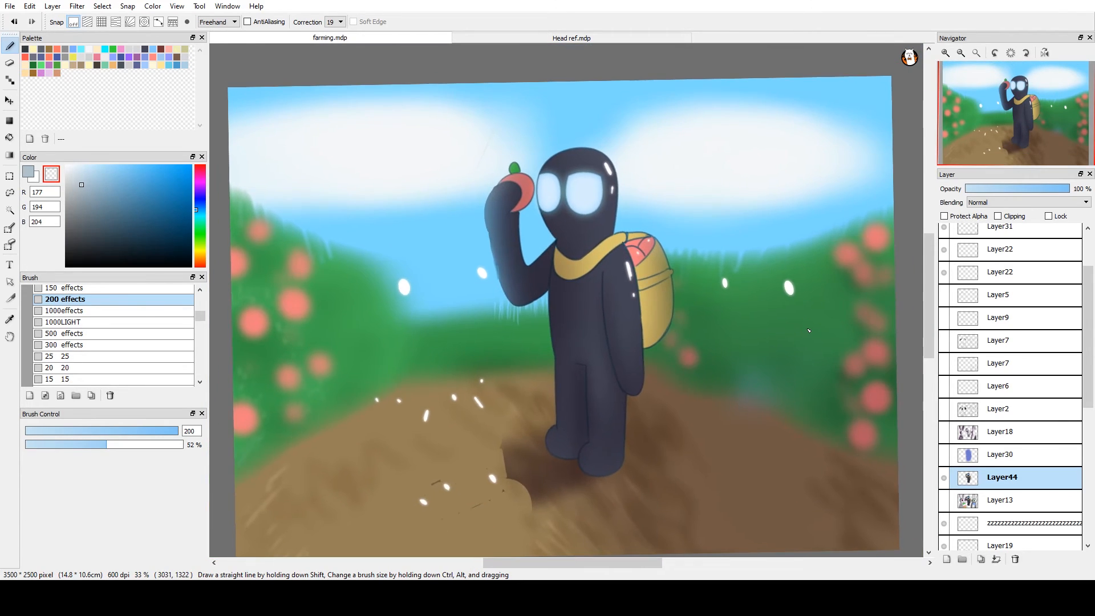
click(942, 496)
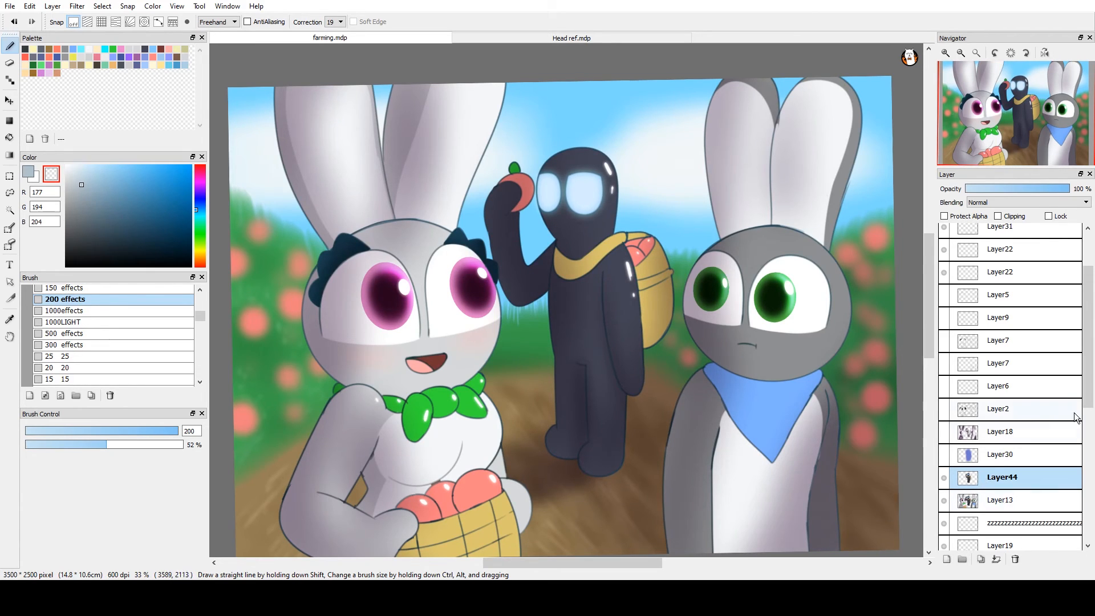
Duplicate the dark figure's Layer44, hide the lower copy, and try a blur filter on the upper one
drag(1090, 388, 1093, 401)
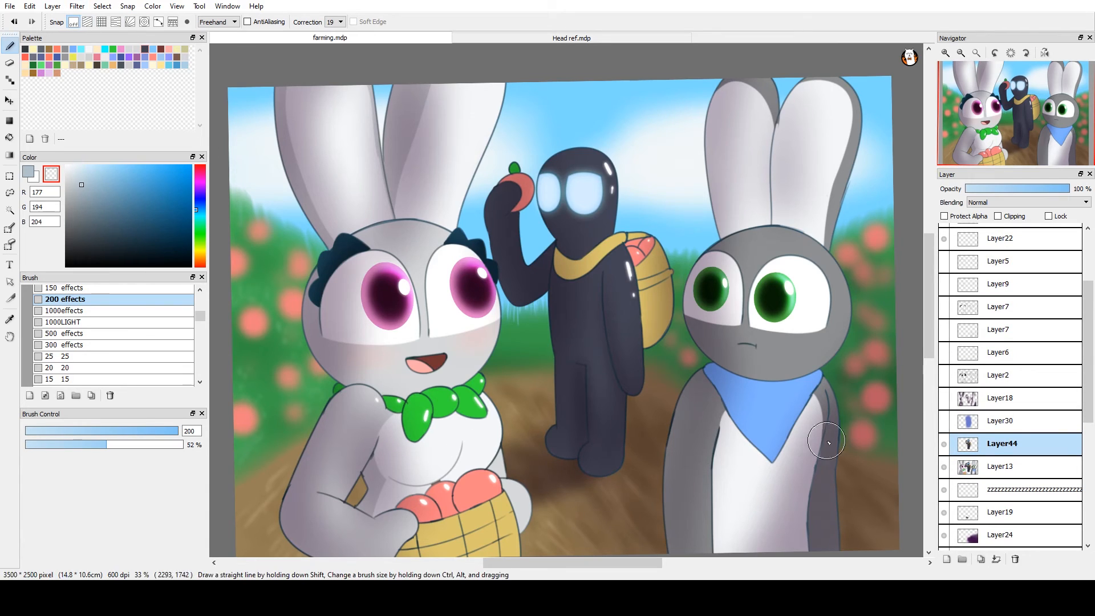
click(982, 561)
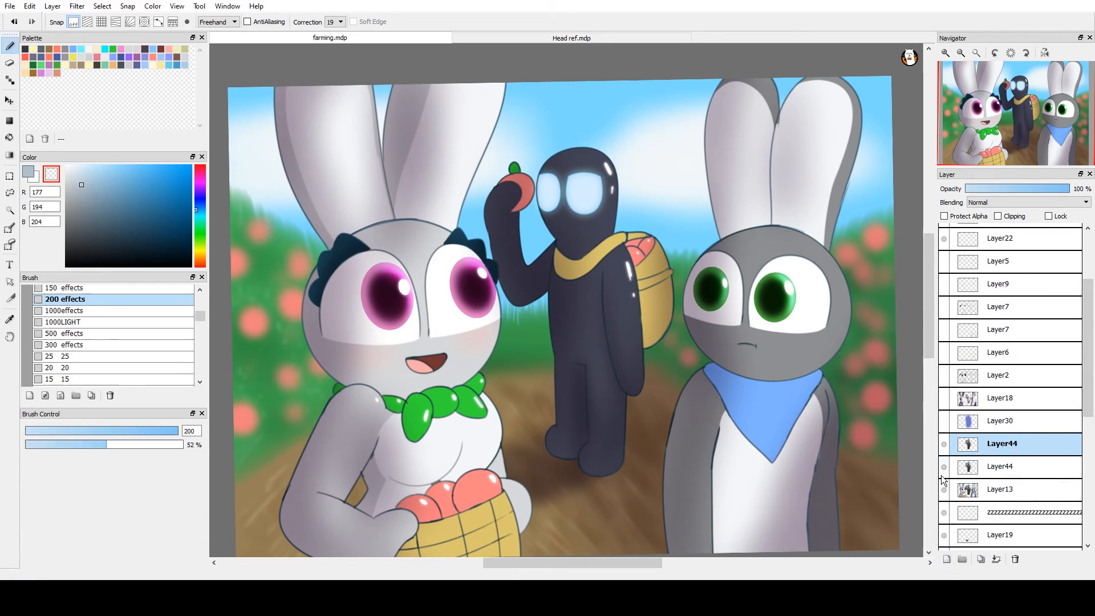
click(80, 8)
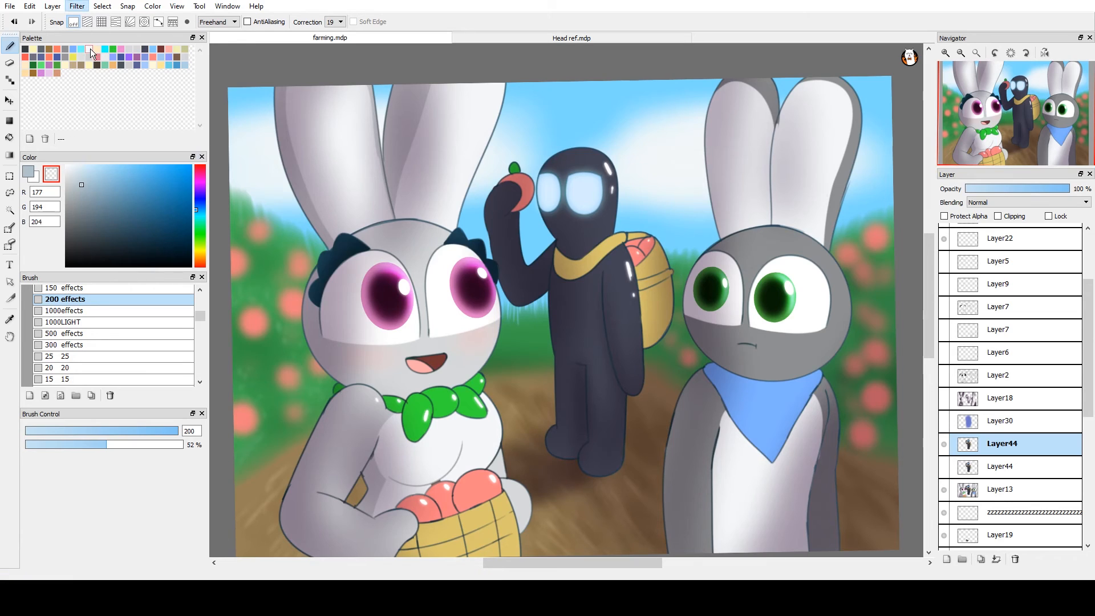
click(96, 60)
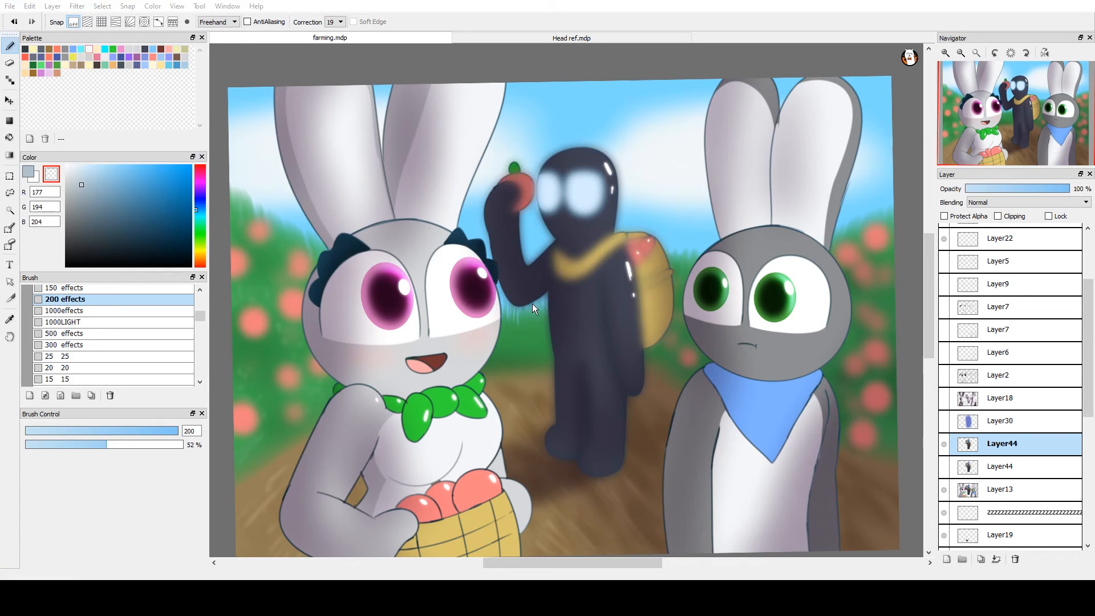
key(ctrl+z)
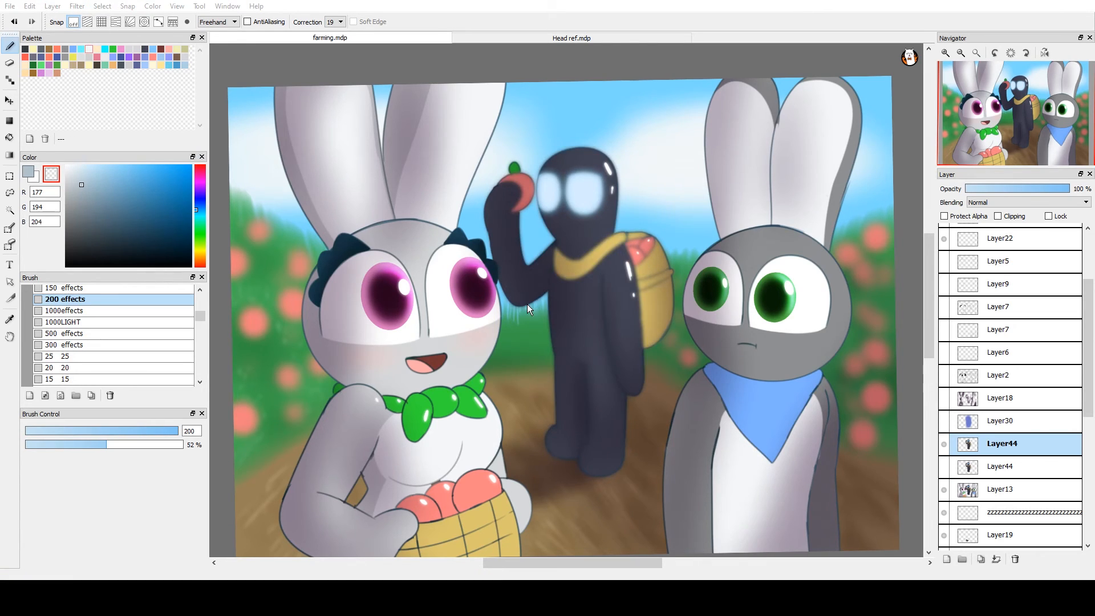
click(622, 317)
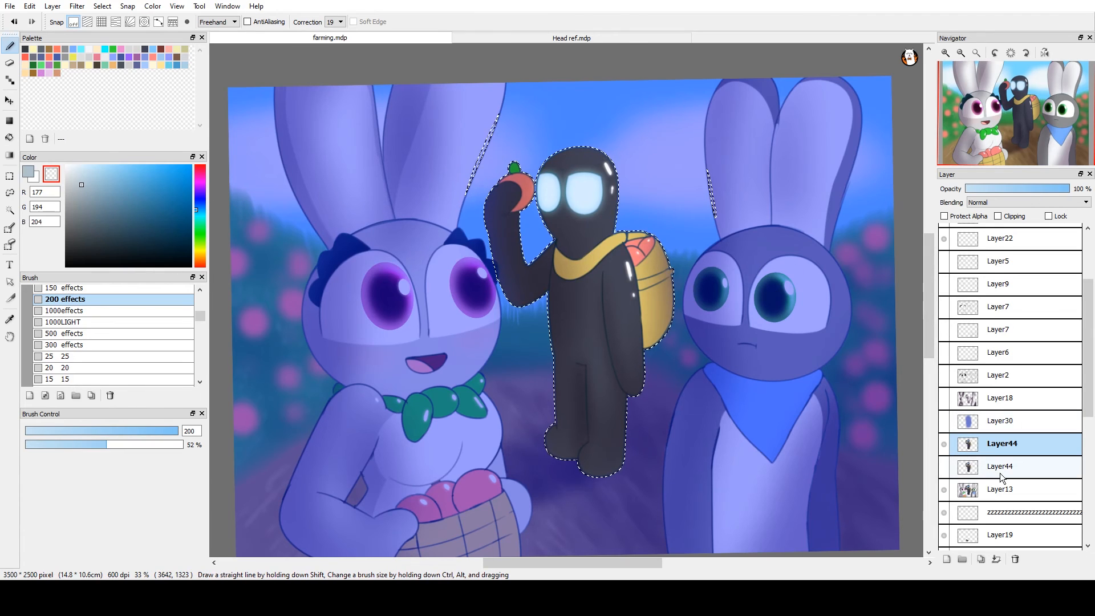
Duplicate Layer13, hide the lower copy, and clear the selected dark figure area from the upper copy before deselecting
click(992, 491)
click(984, 560)
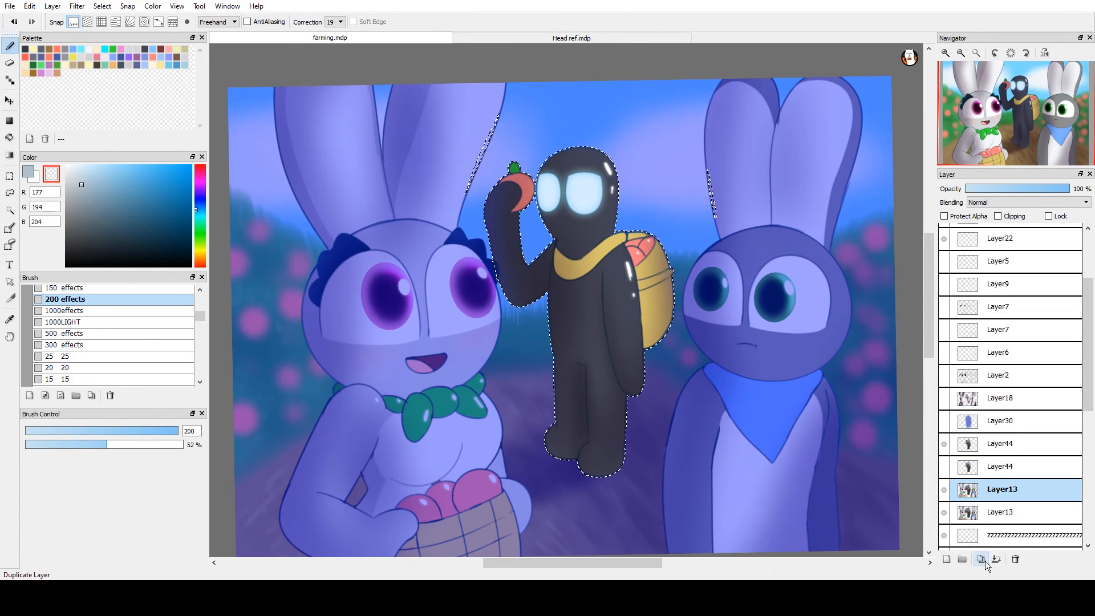
click(944, 513)
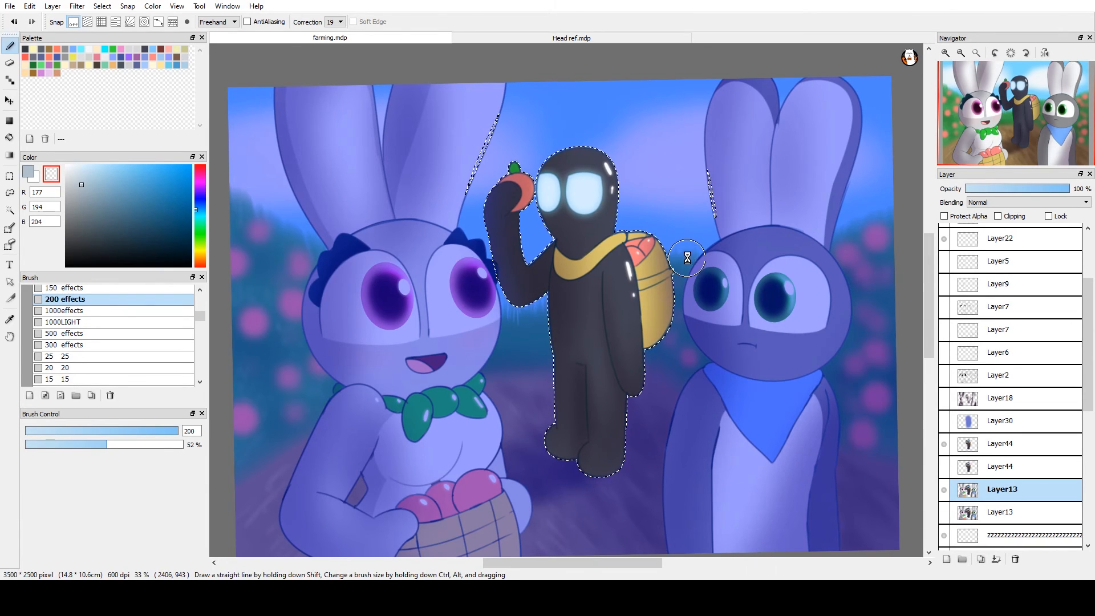
key(ctrl+d)
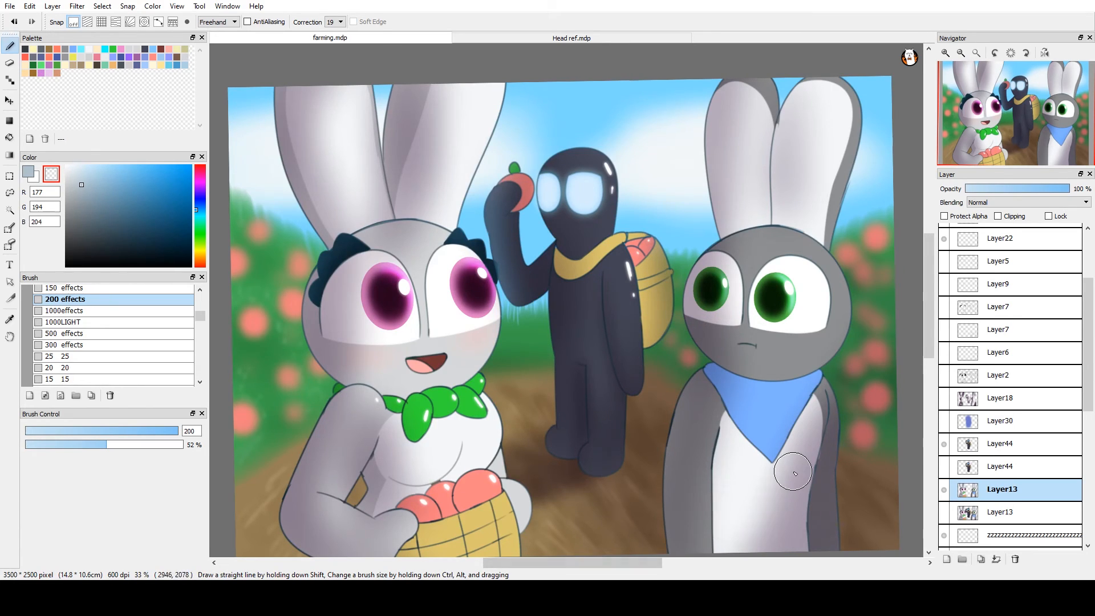
Check the cut-out by toggling the visibility of the upper Layer44 and the upper Layer13
click(942, 442)
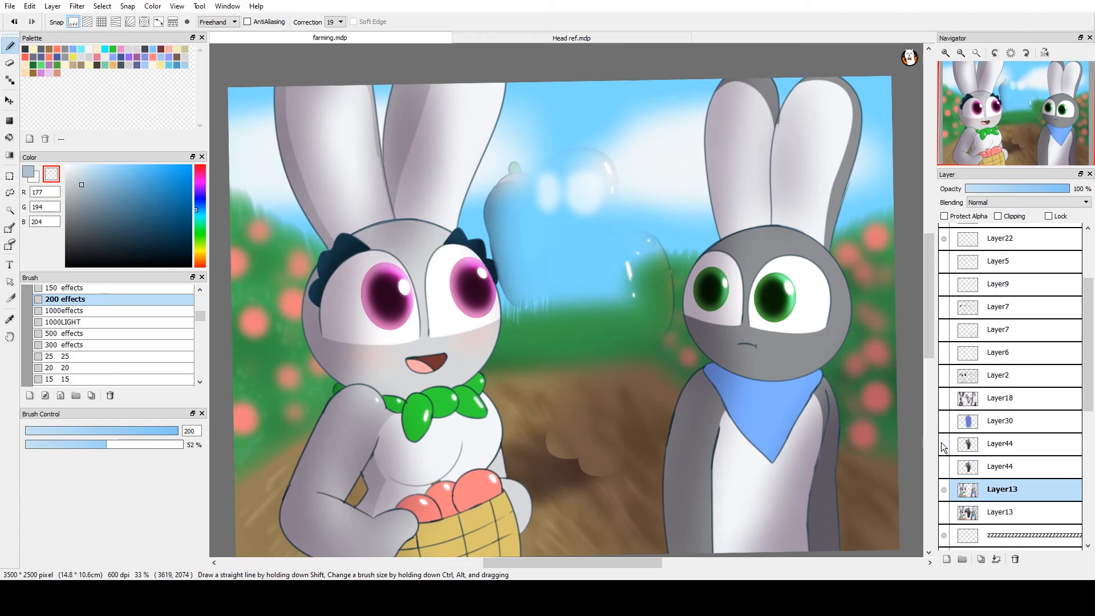
click(942, 443)
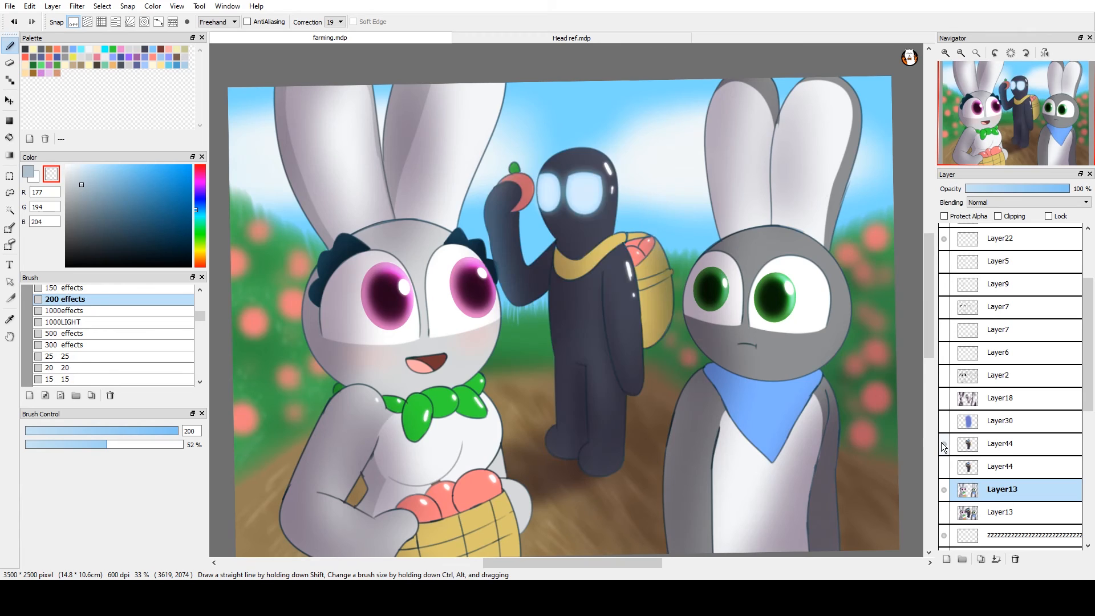
click(944, 489)
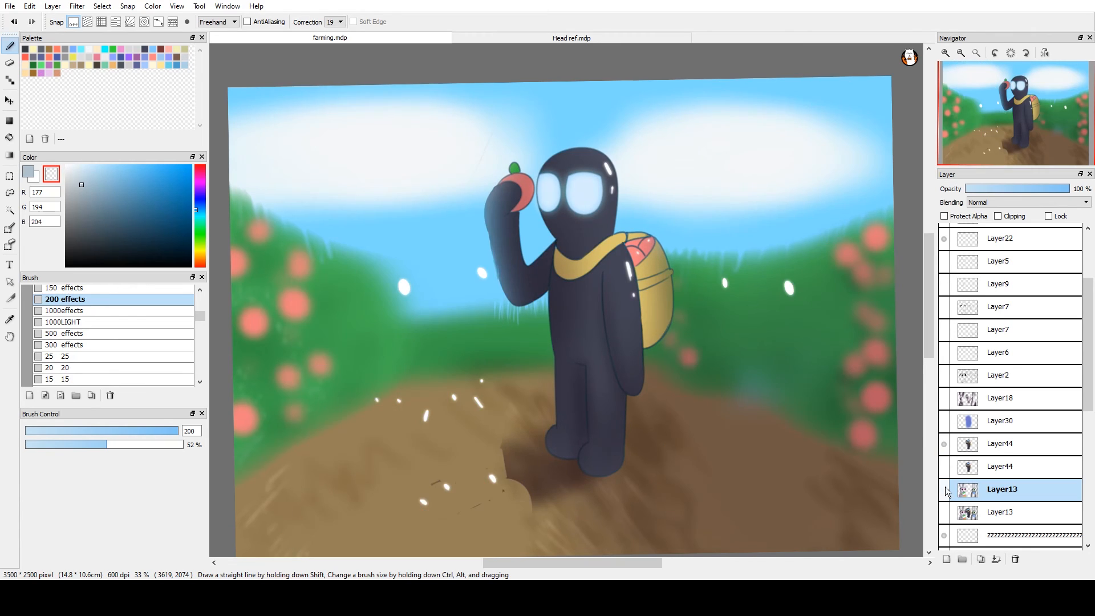
click(945, 489)
Hide the upper Layer13, blur the dark figure slightly on the upper Layer44, and show Layer13 again
click(943, 486)
click(1002, 444)
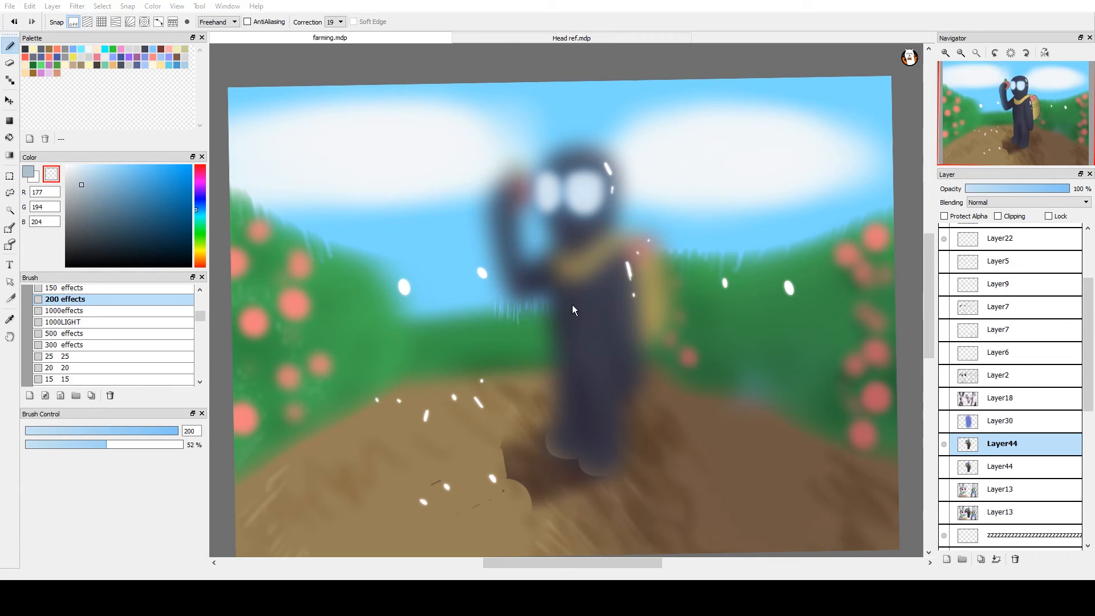
drag(556, 303, 537, 303)
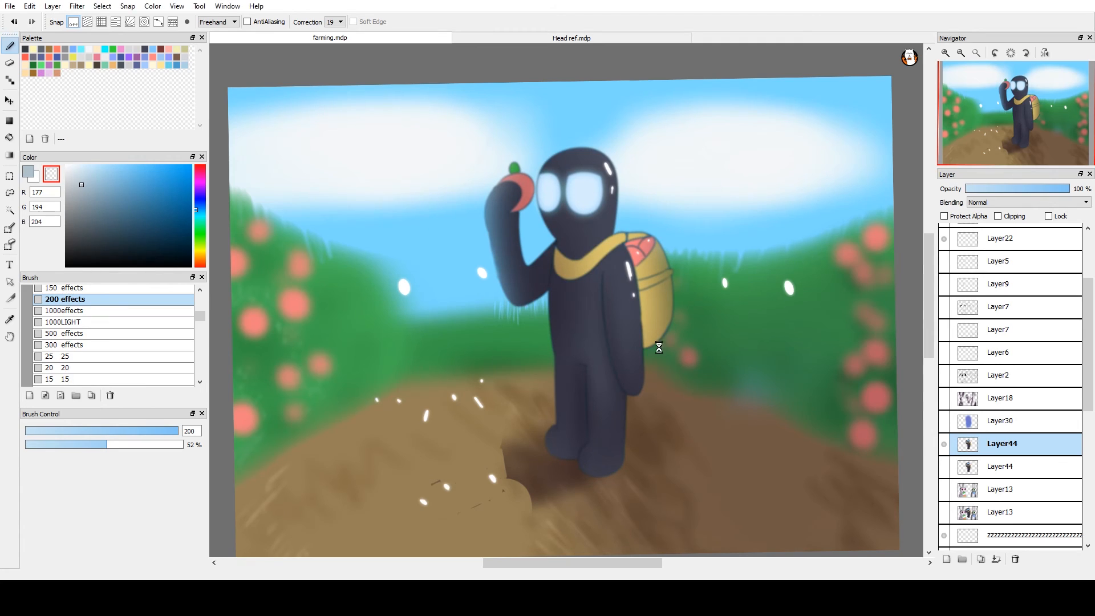
click(944, 489)
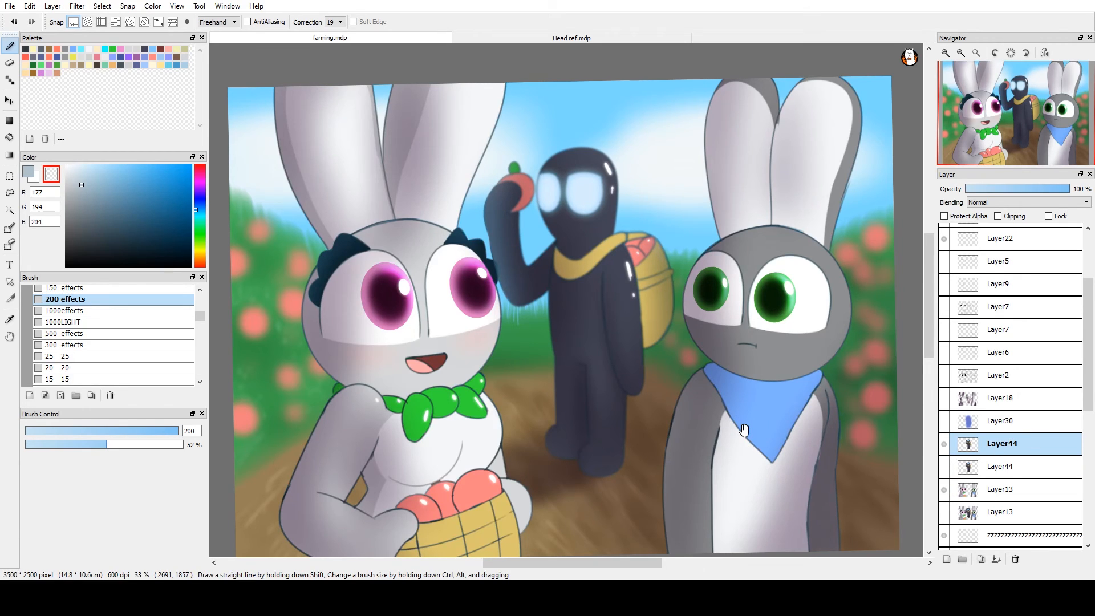
Switch to the 80 Blur brush and make the foreground colour active instead of transparency
drag(744, 429, 771, 427)
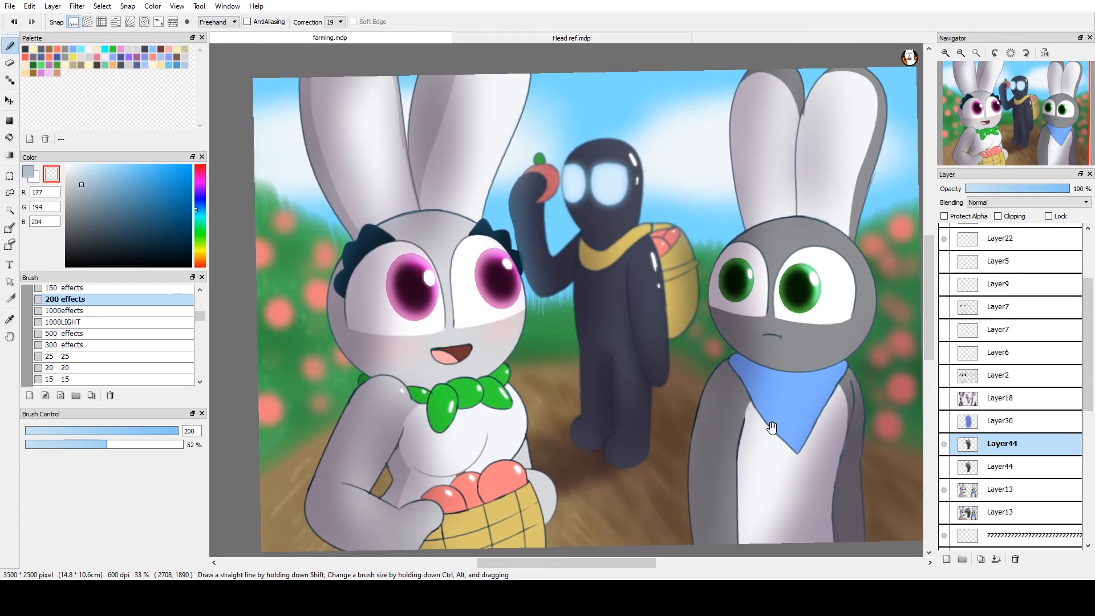
drag(203, 319, 206, 334)
click(144, 325)
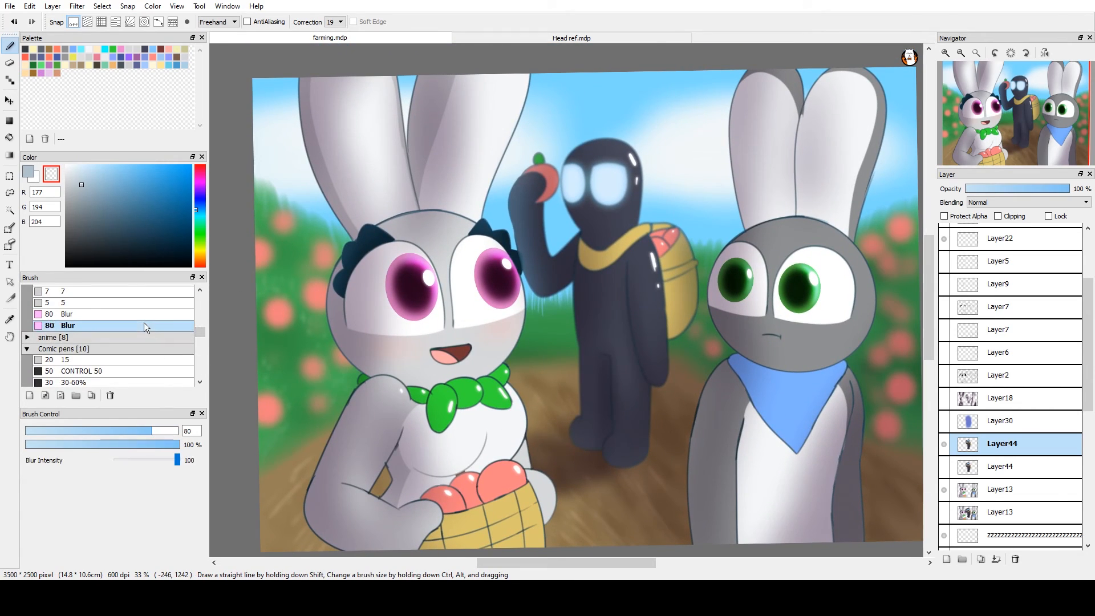
drag(620, 467, 571, 416)
key(z)
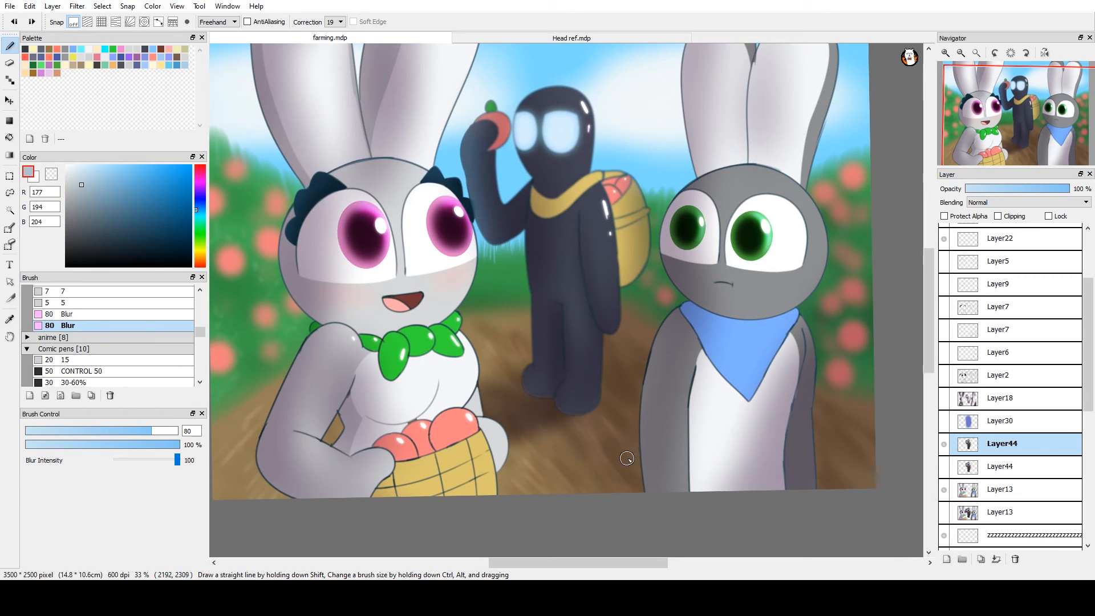
Compare the picture with the blurred figure on the upper Layer44 hidden and shown
click(944, 446)
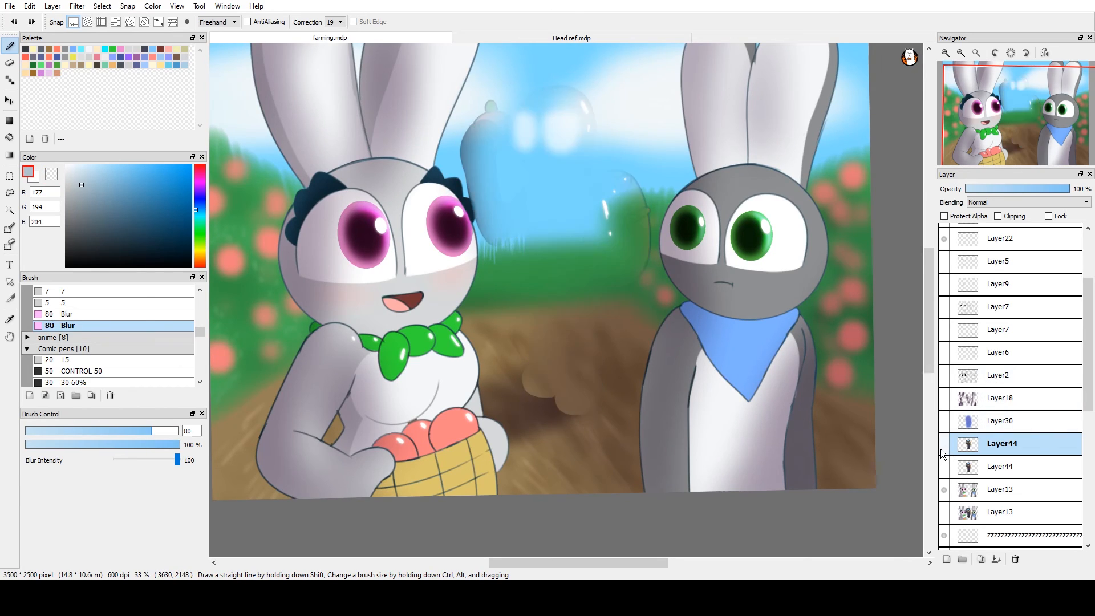
click(943, 448)
click(942, 451)
click(943, 450)
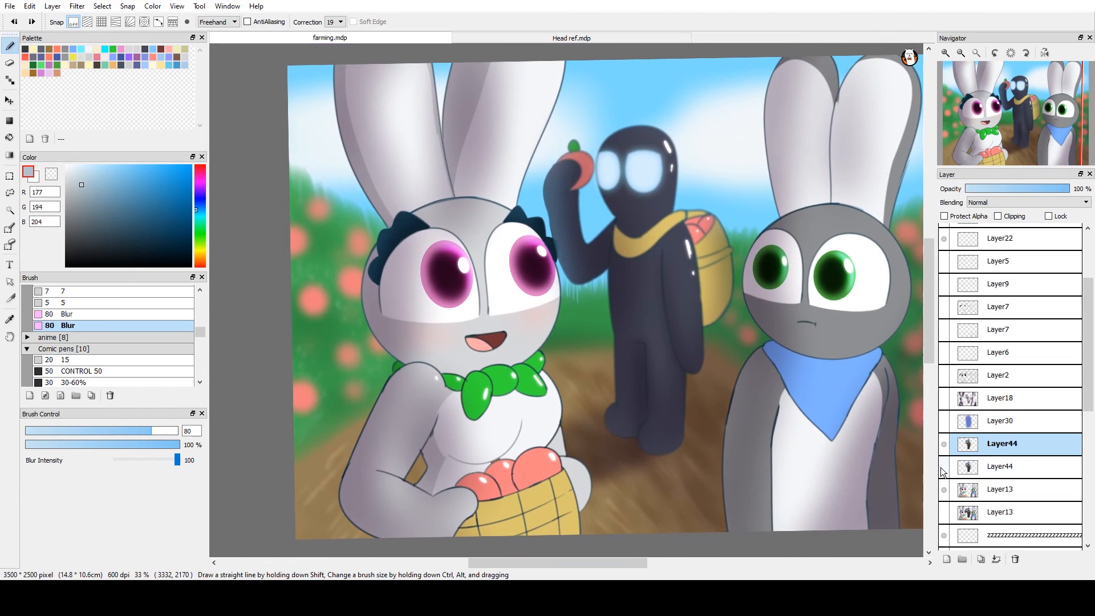
Try showing the unblurred Layer44 beneath the blurred figure and adjusting its opacity
click(942, 467)
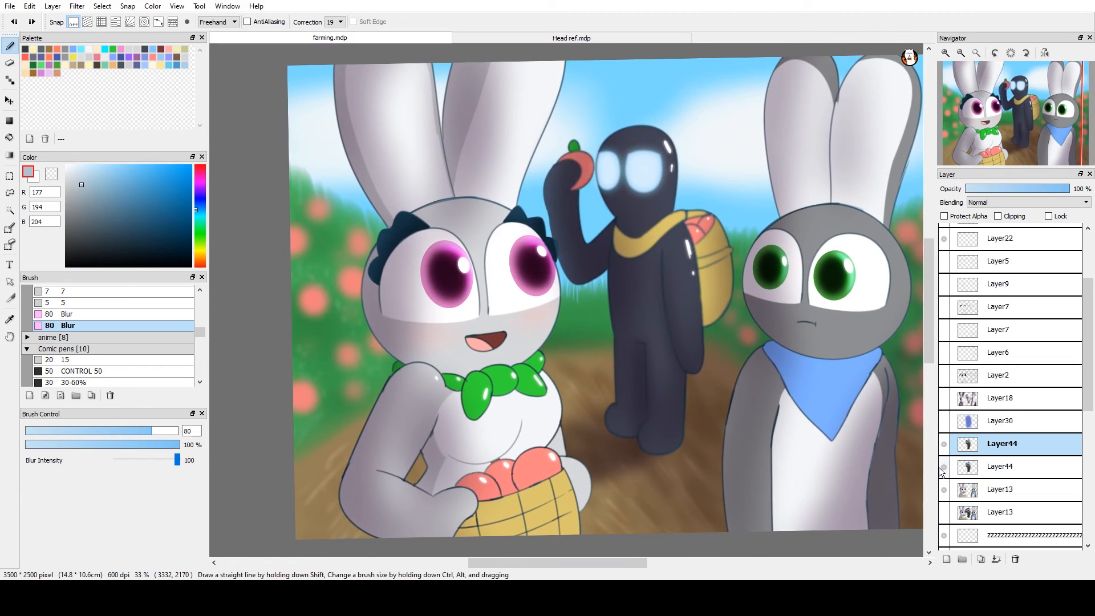
click(941, 468)
click(941, 468)
click(967, 470)
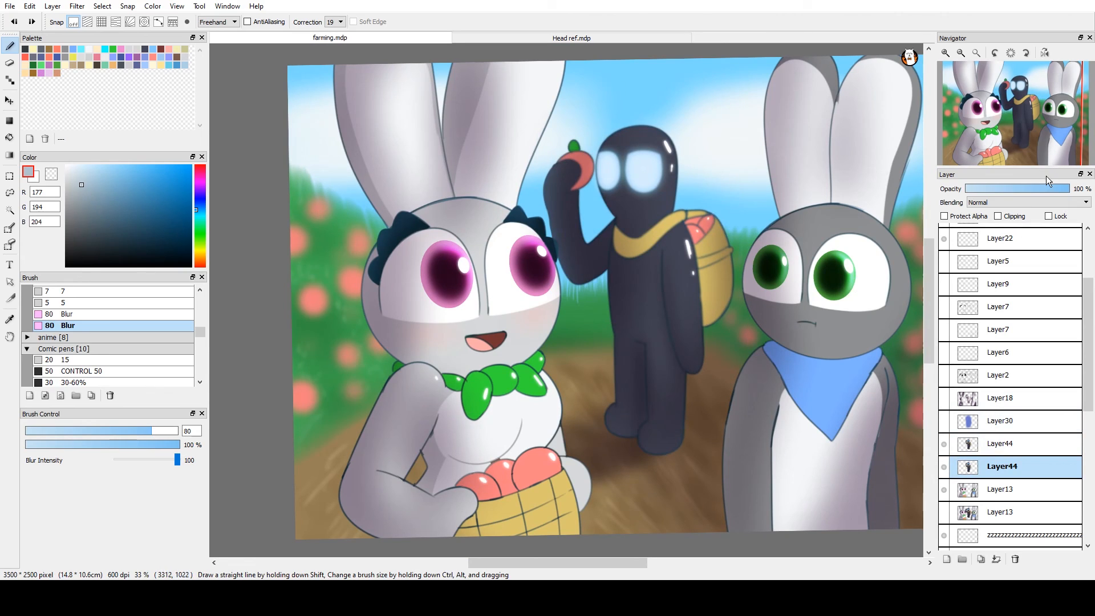
drag(1048, 192, 1072, 193)
drag(907, 371, 895, 388)
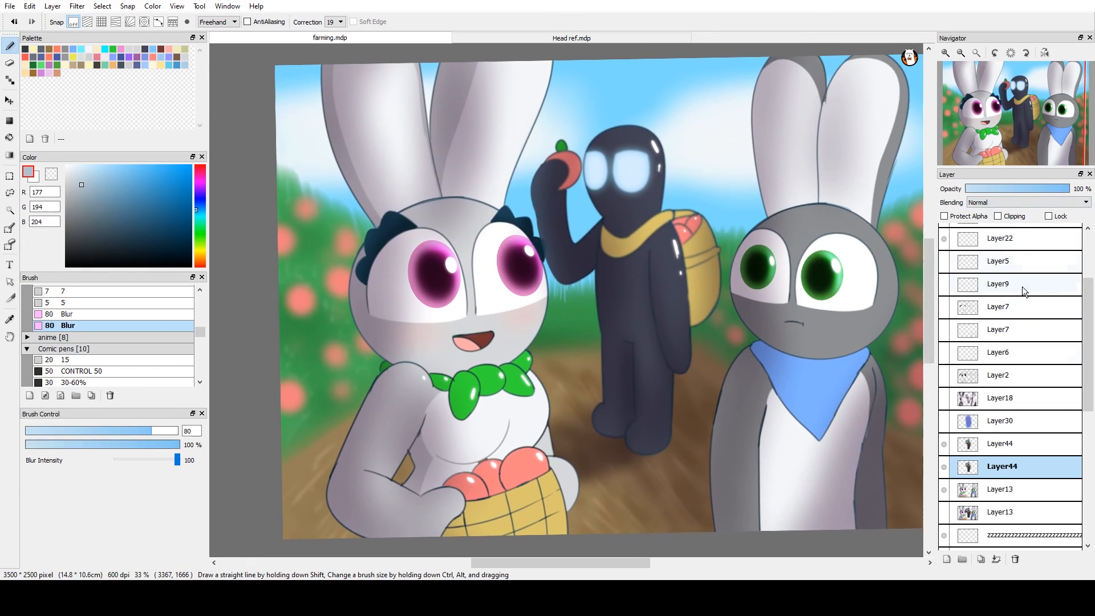
click(945, 469)
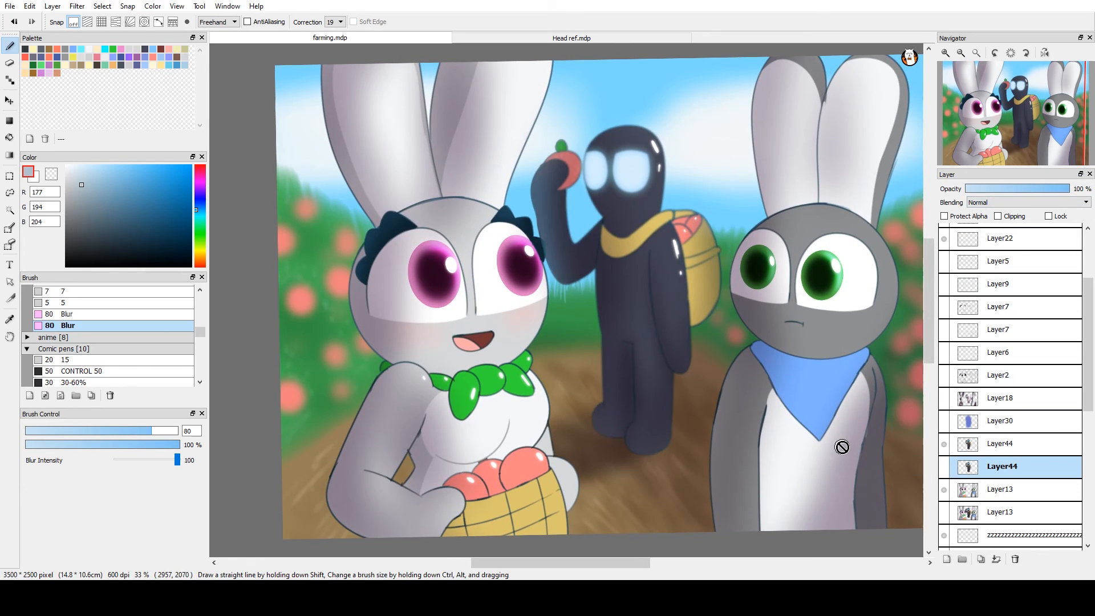
Duplicate the blurred dark figure's layer and lower the new copy's opacity to 55%
click(995, 450)
click(980, 559)
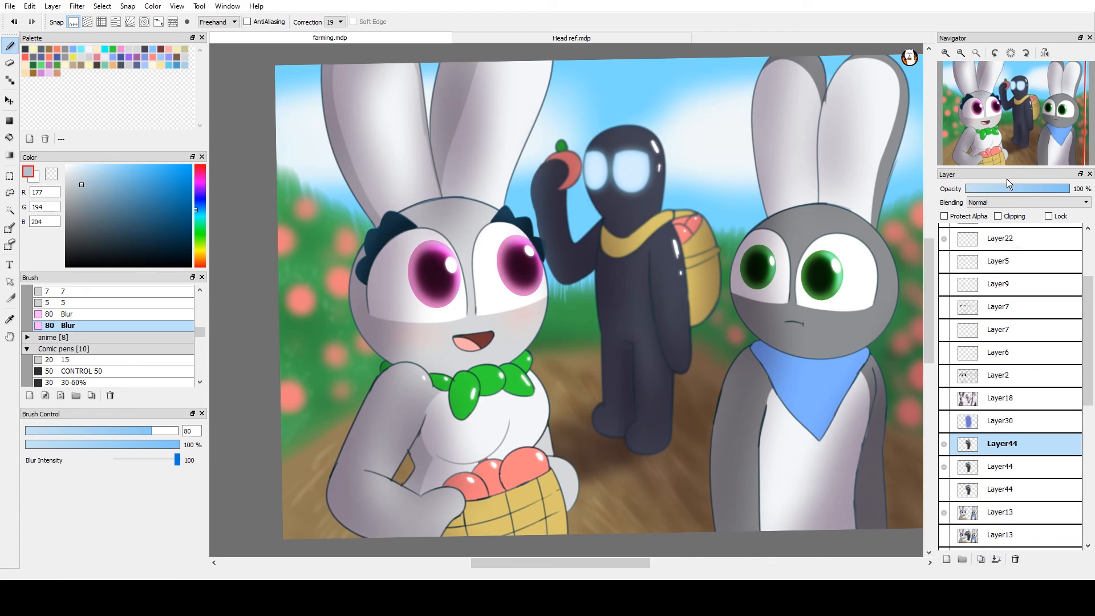
click(1028, 186)
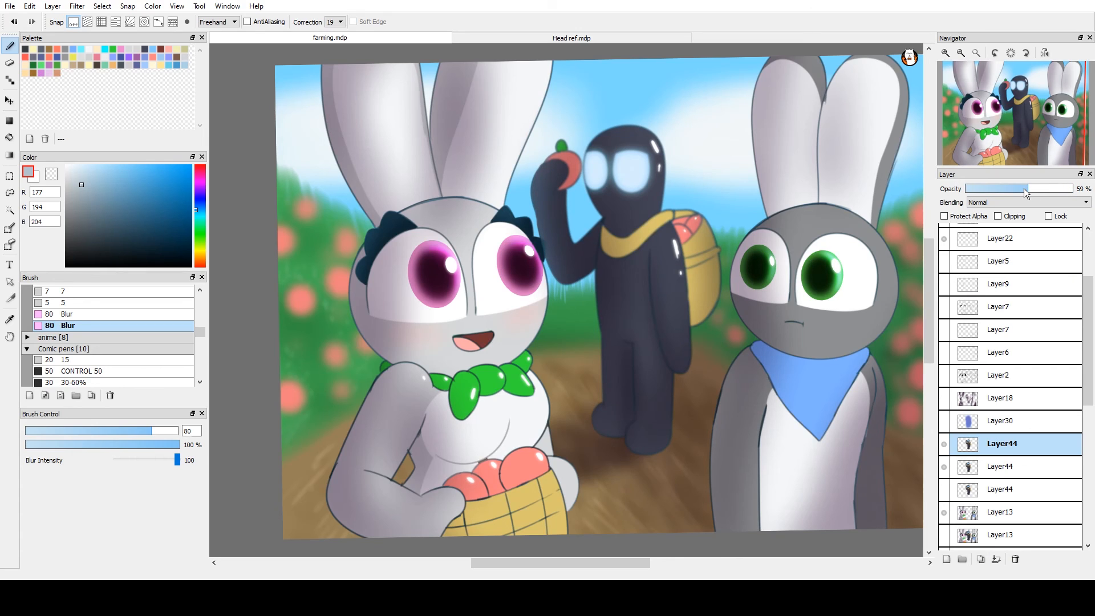
drag(821, 216, 798, 244)
drag(834, 360, 800, 358)
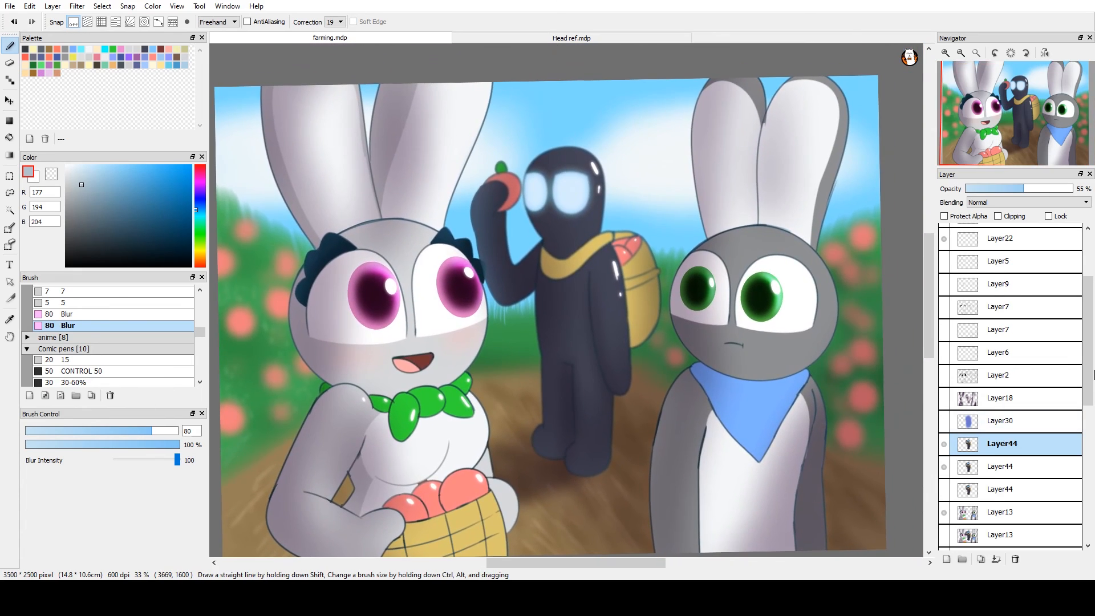
Hide the ground texture on Layer37 and Layer38, and merge the whole picture into a single layer
drag(1088, 371, 1080, 507)
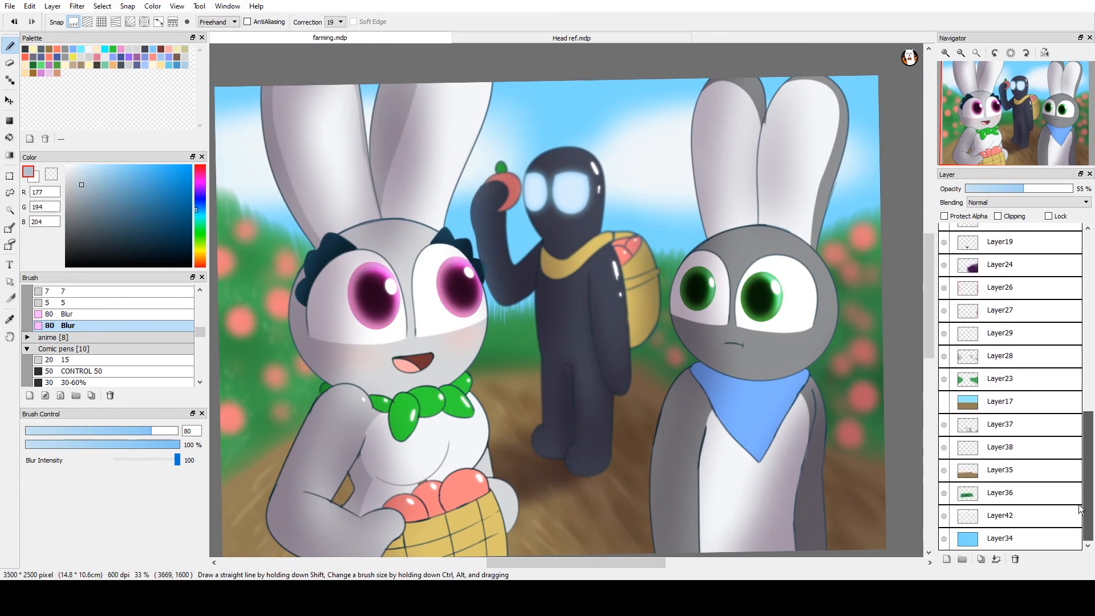
drag(722, 438, 852, 398)
click(944, 454)
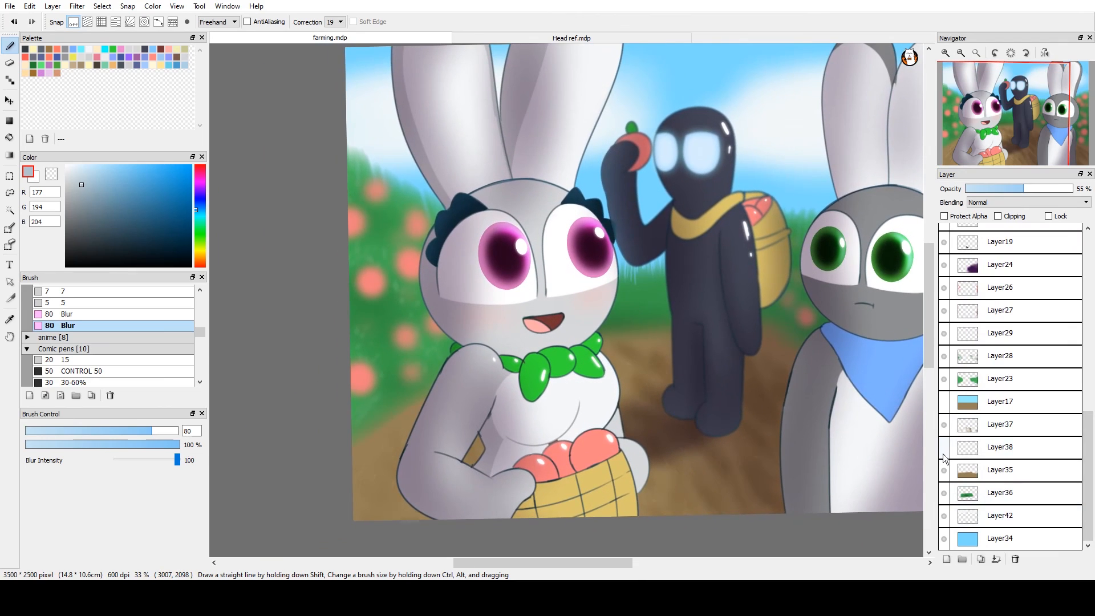
click(944, 427)
drag(783, 451, 642, 468)
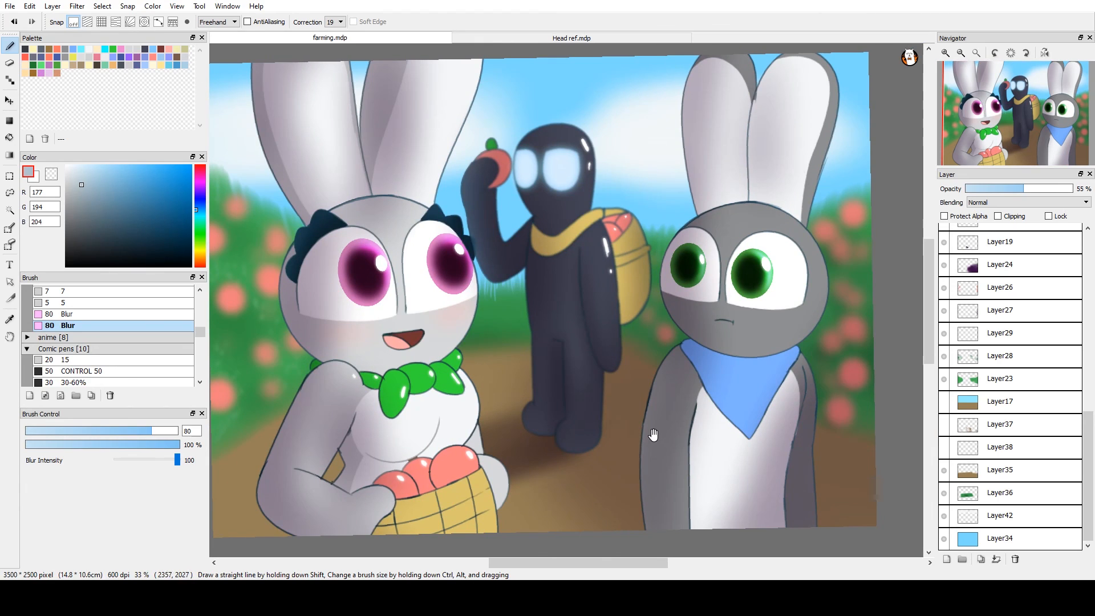
drag(653, 434, 703, 456)
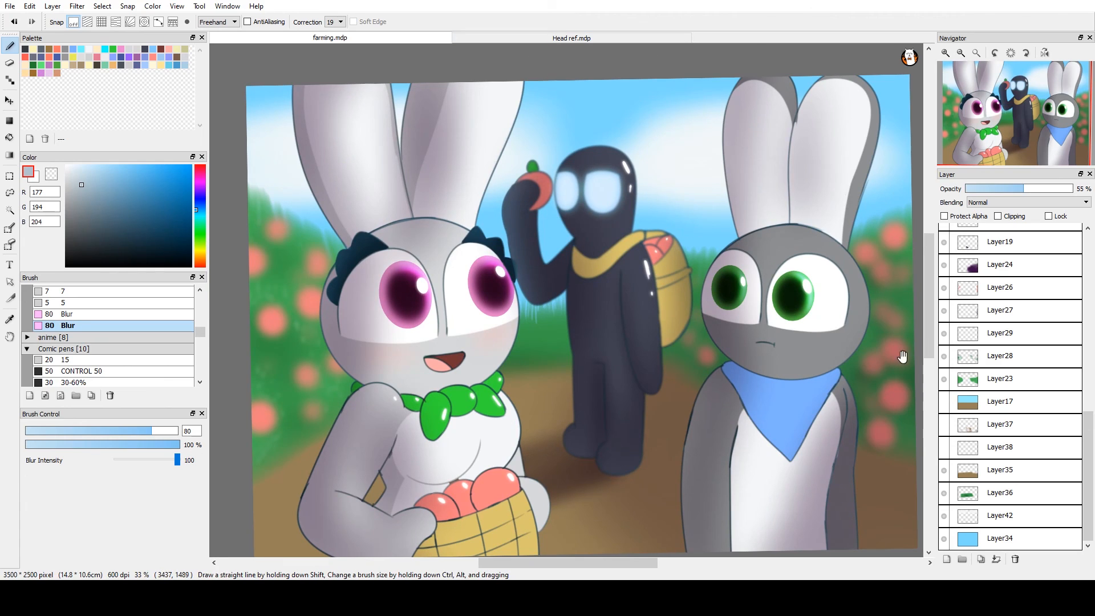
mouse_move(812, 307)
mouse_down()
mouse_move(785, 290)
mouse_move(815, 297)
mouse_move(793, 325)
mouse_move(804, 309)
mouse_up()
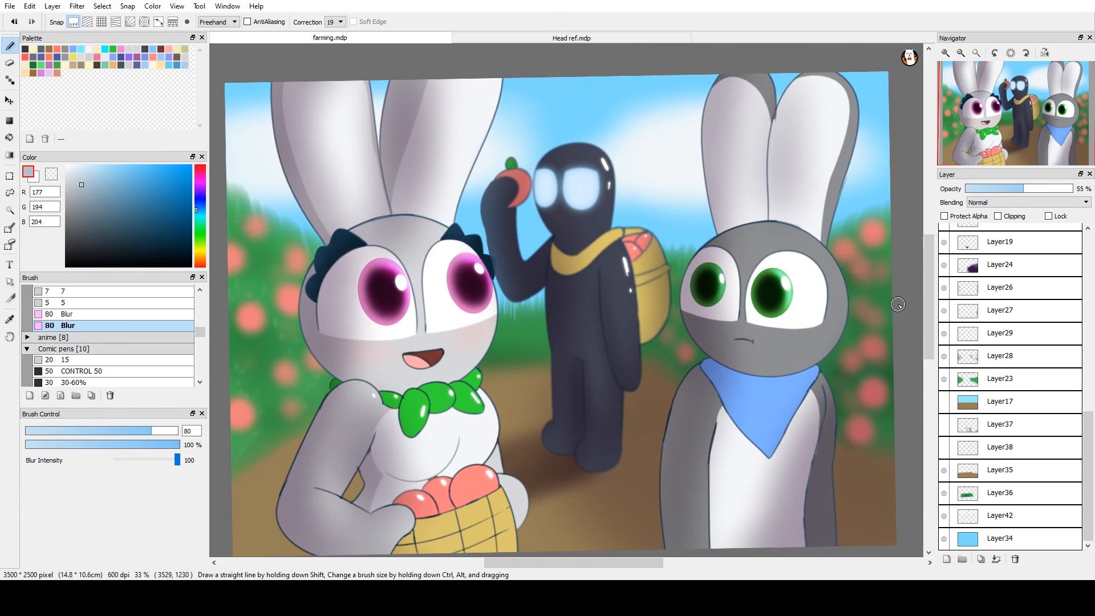
scroll(900, 307, down, 1)
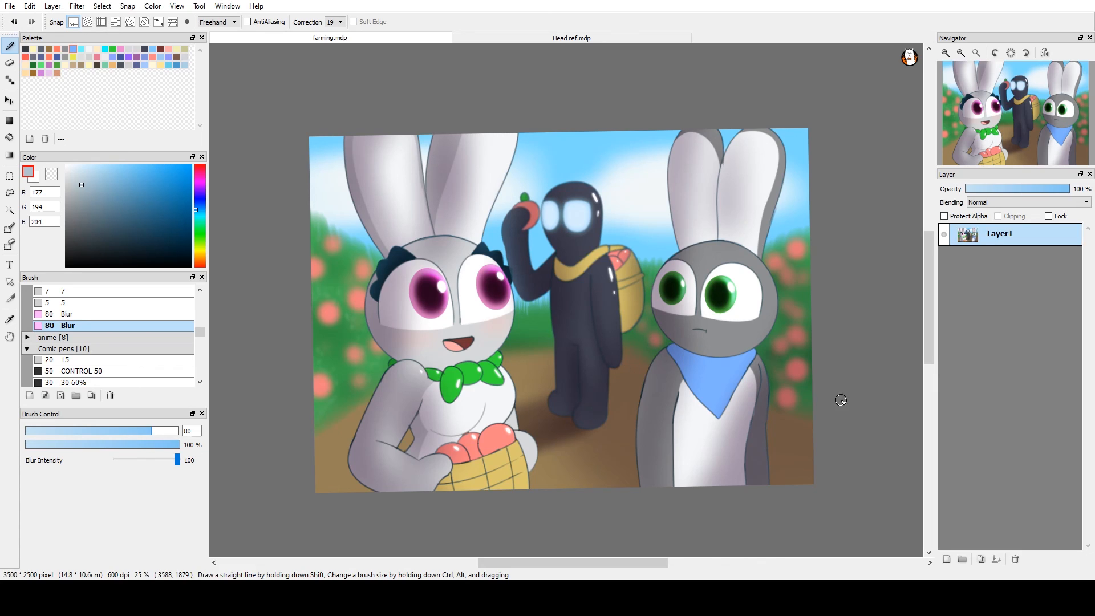
Add a new layer above the merged picture, choose green RGB 46, 178, 92, and select the 15 brush
click(947, 558)
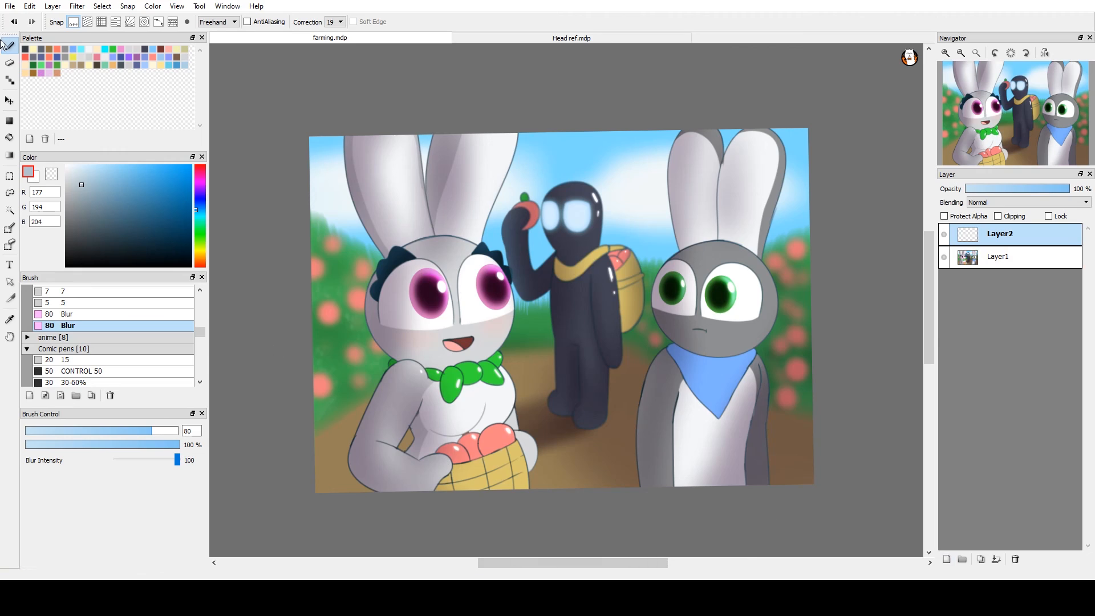
click(196, 233)
click(158, 196)
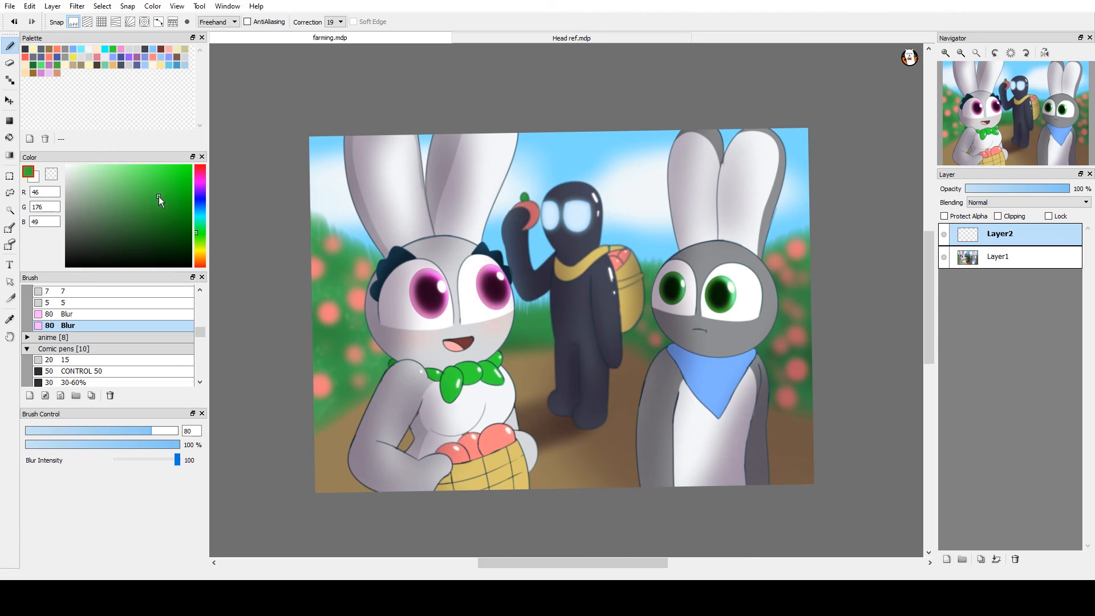
click(200, 227)
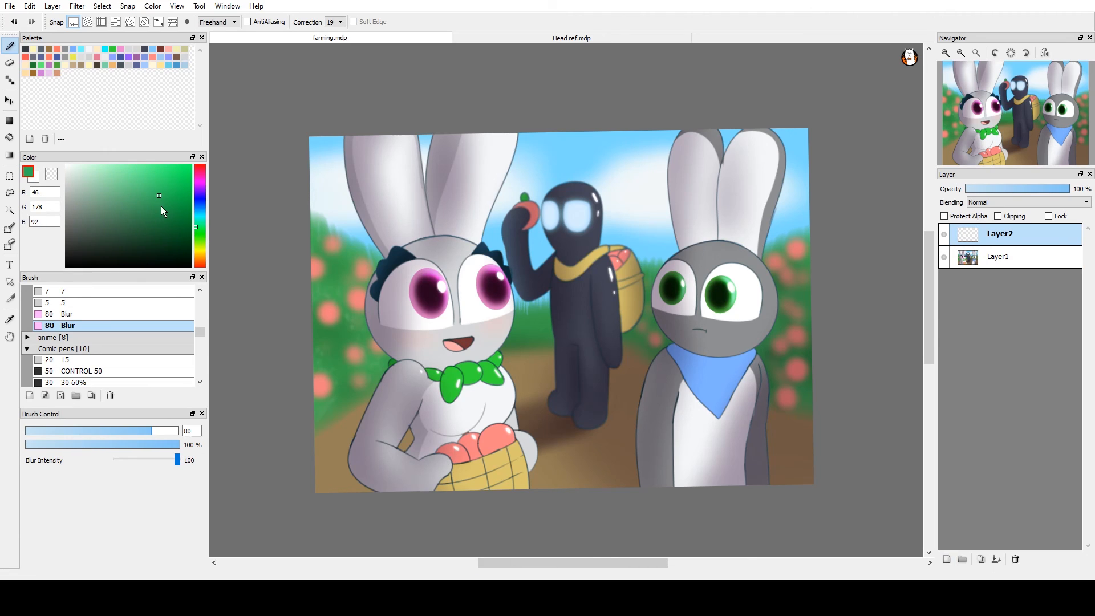
click(200, 290)
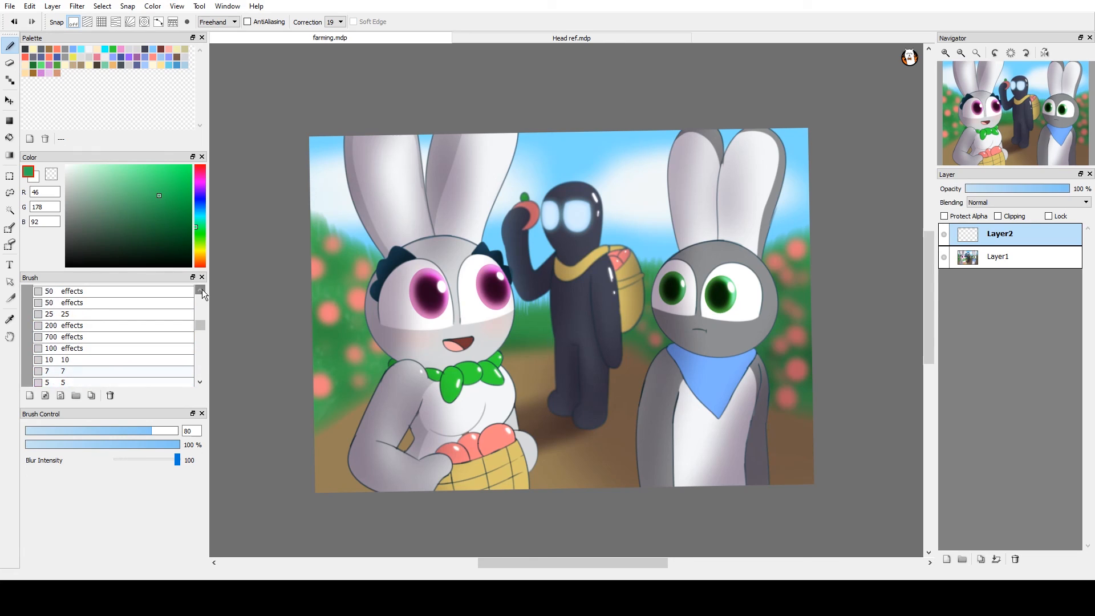
click(137, 302)
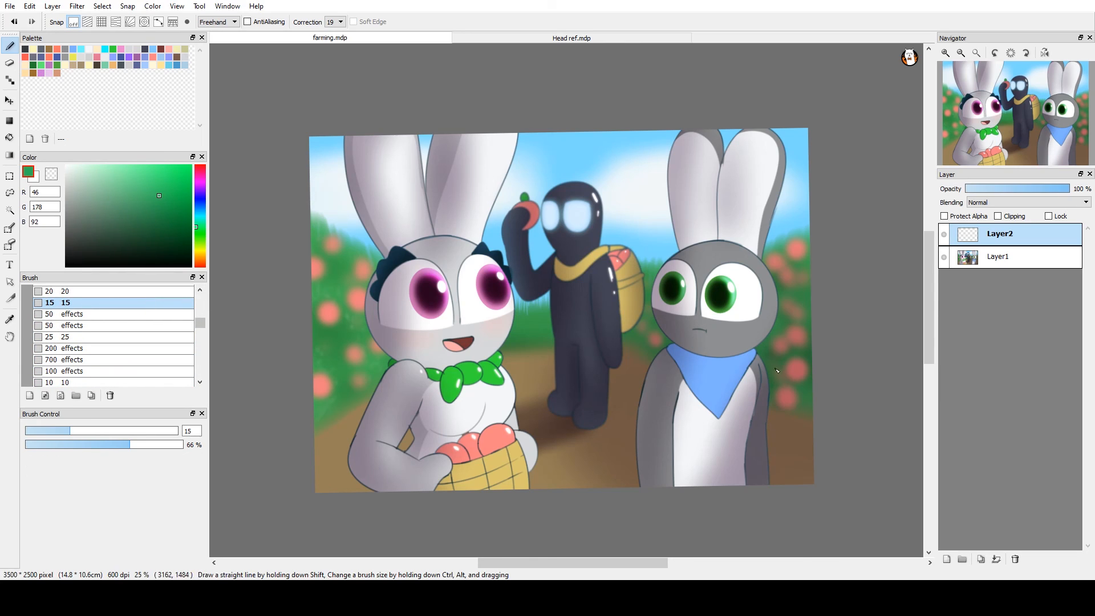
Write the signature in the picture's lower right corner, set its layer opacity to 53%, and merge it into the picture
mouse_move(746, 446)
mouse_down()
mouse_move(752, 476)
mouse_move(756, 456)
mouse_move(797, 467)
mouse_move(799, 434)
mouse_up()
key(ctrl+z)
key(ctrl+z)
drag(1044, 190, 1023, 188)
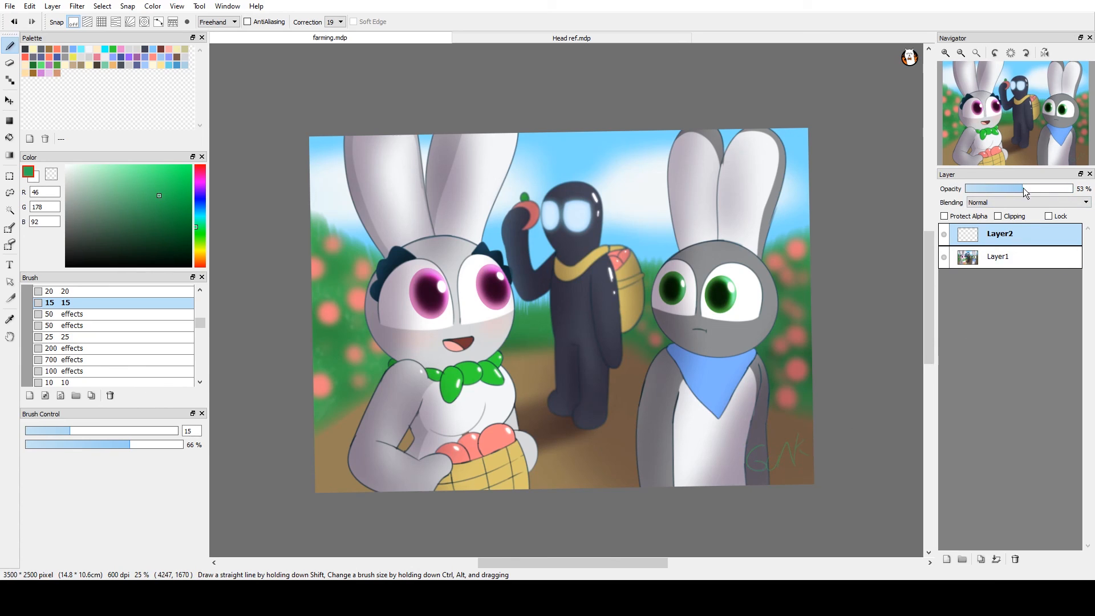
click(996, 559)
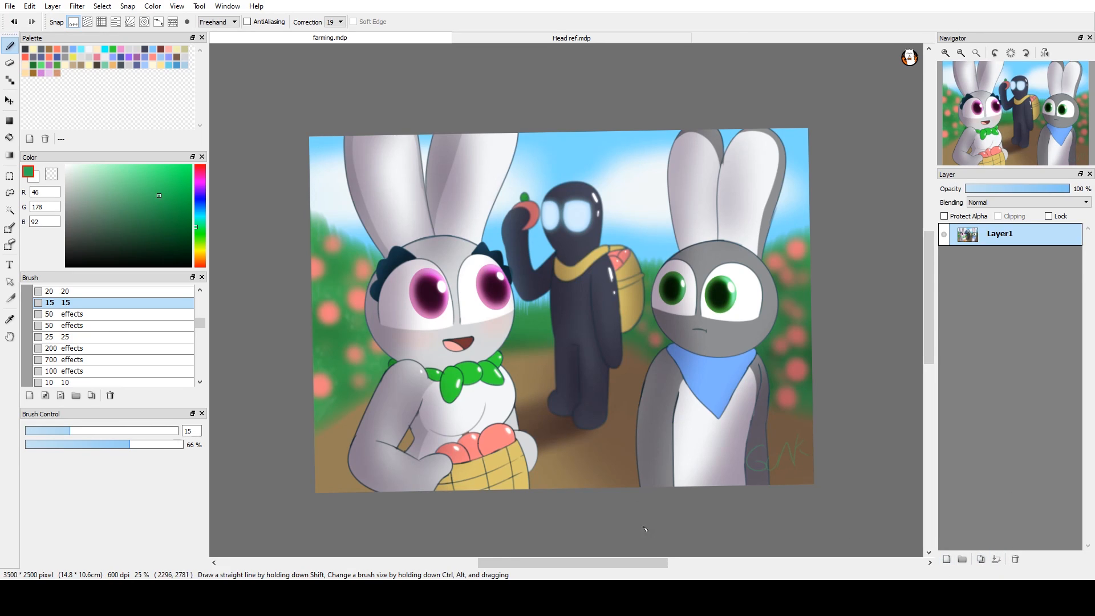